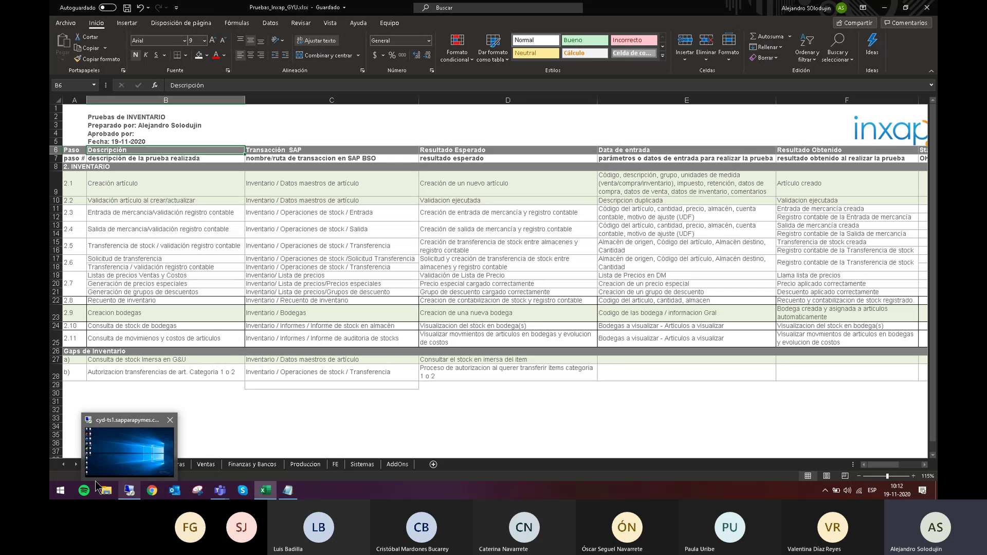
Show the Remote Desktop taskbar icon's list of recent connections, then dismiss it.
mouse_move(131, 492)
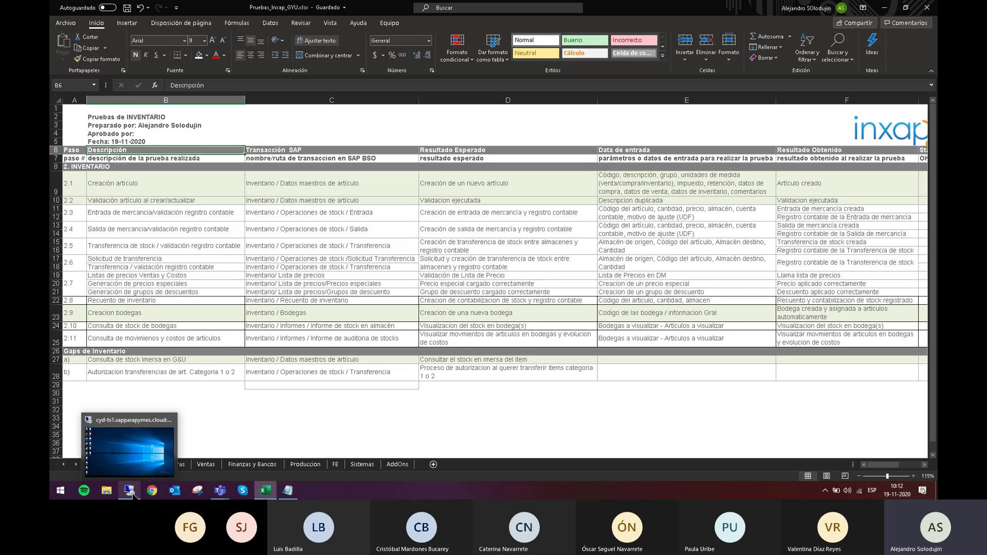
right_click(132, 492)
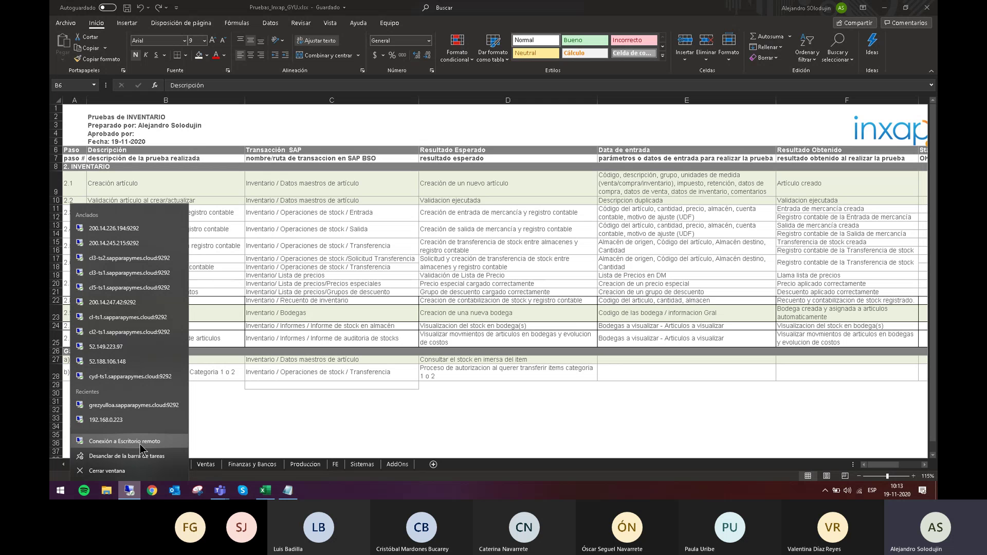
click(63, 486)
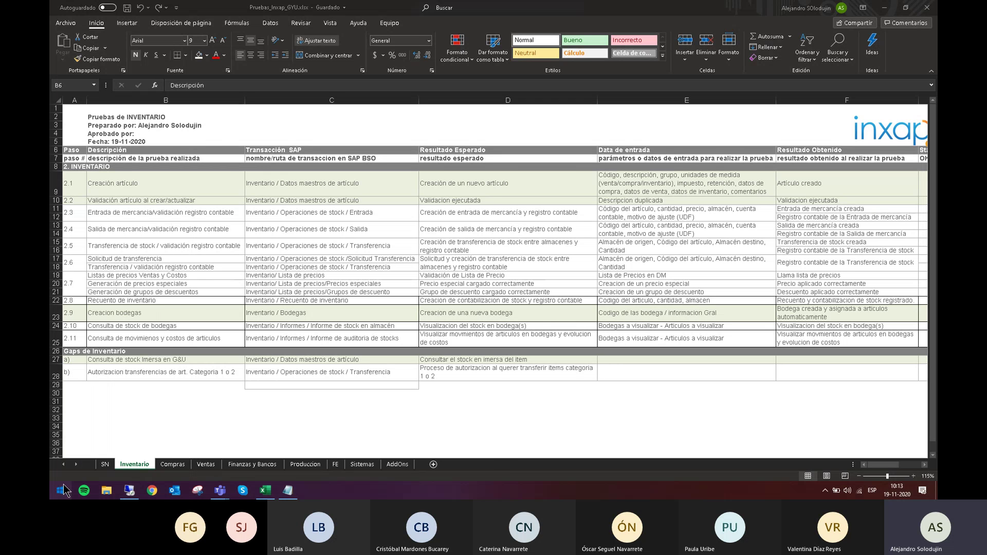
Search 'remoto' to launch Remote Desktop Connection and connect to the cloud server.
click(64, 488)
text(remoto)
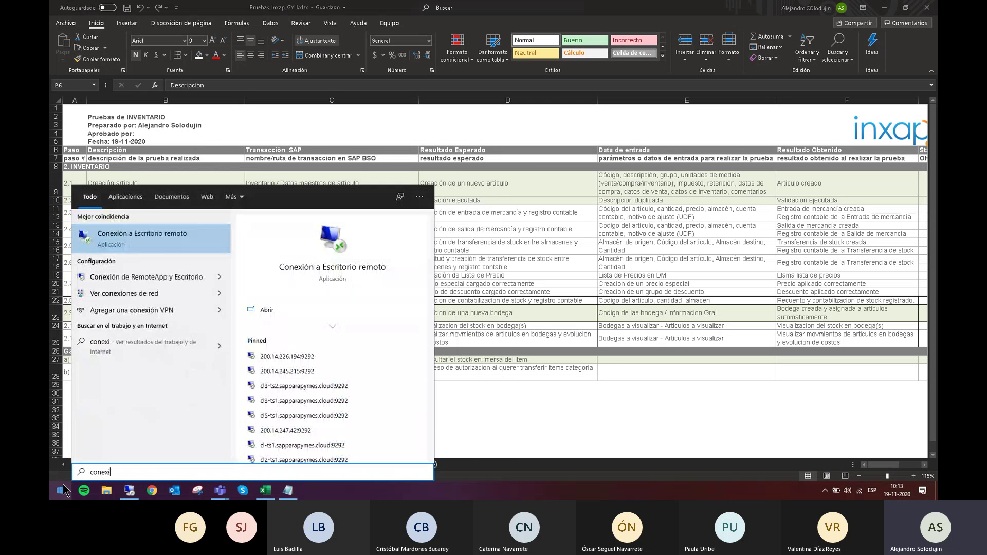
key(Return)
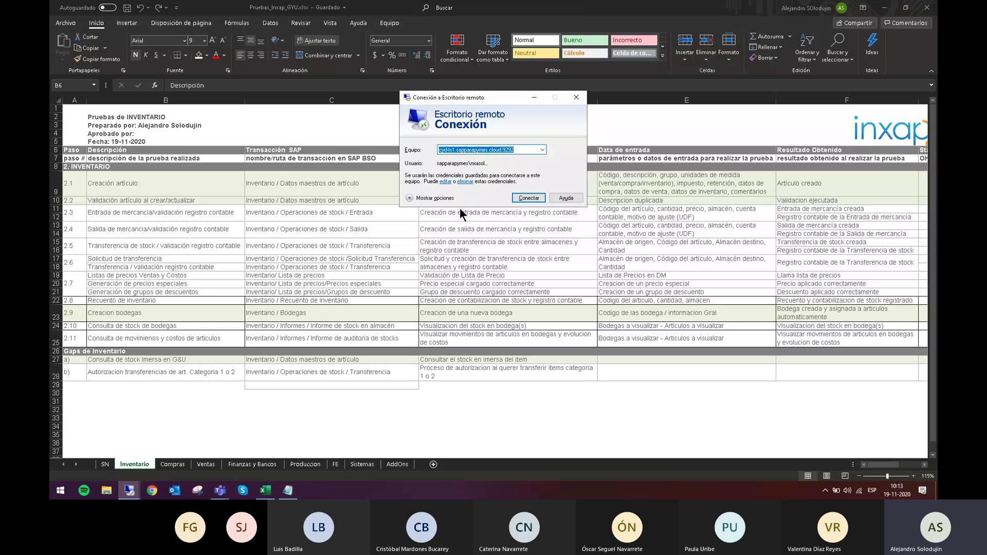
key(Return)
Switch to the remote session and toggle it back to full screen.
click(131, 486)
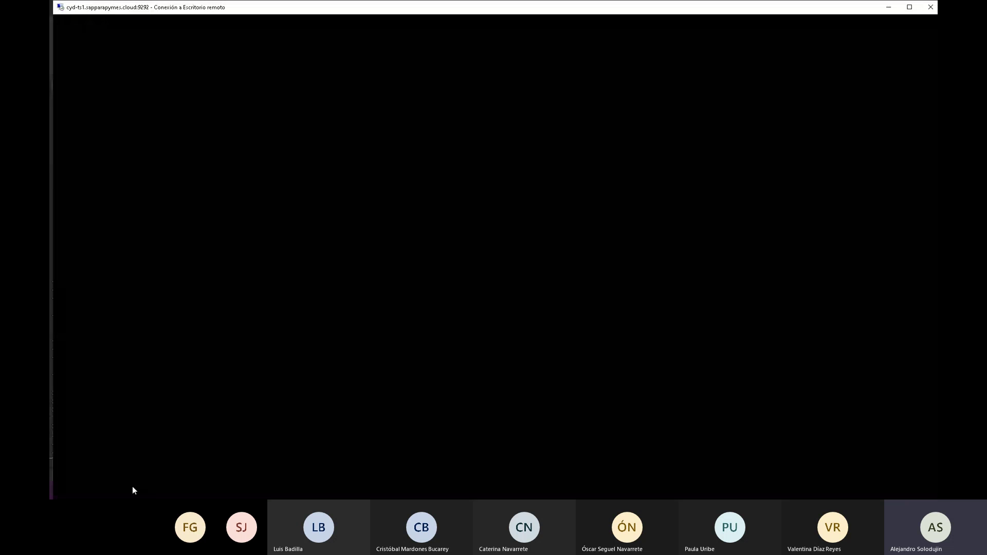
double_click(402, 11)
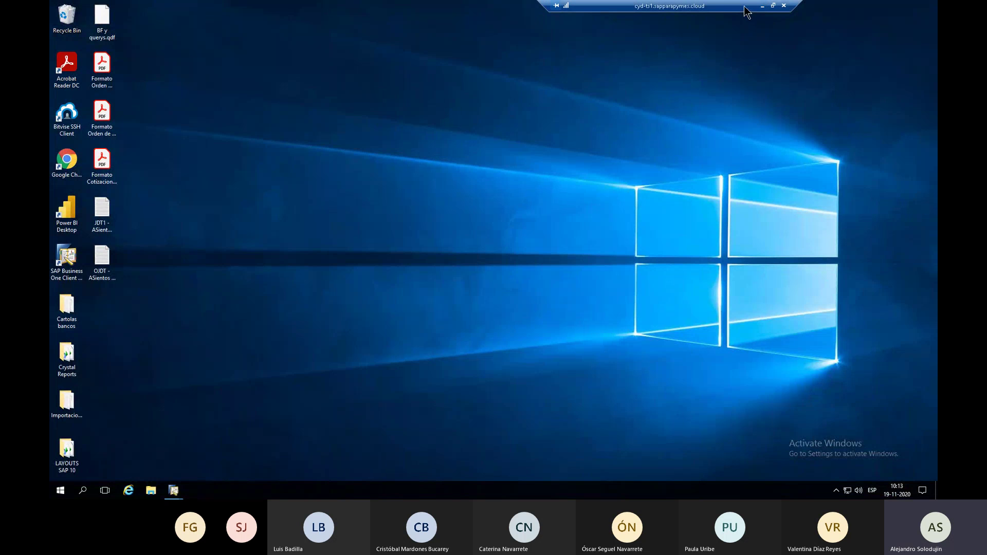
double_click(725, 8)
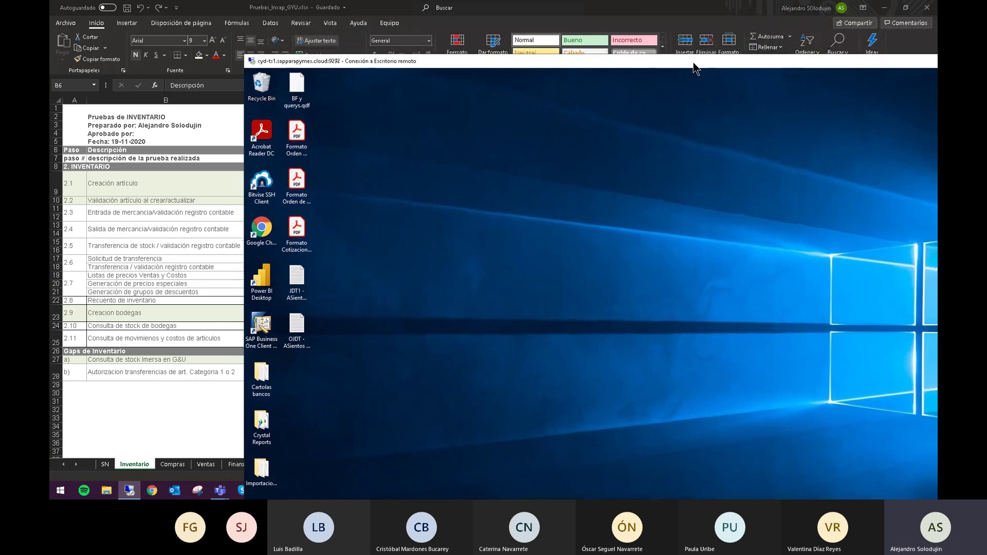
double_click(695, 67)
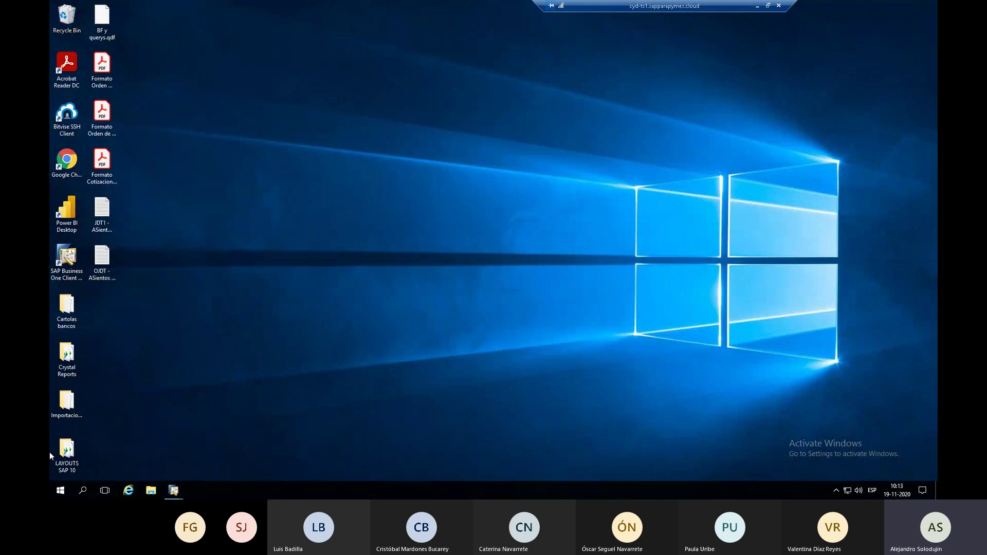
Select the SAP Business One desktop shortcut and bring the SAP window to the front.
mouse_move(178, 4)
click(70, 278)
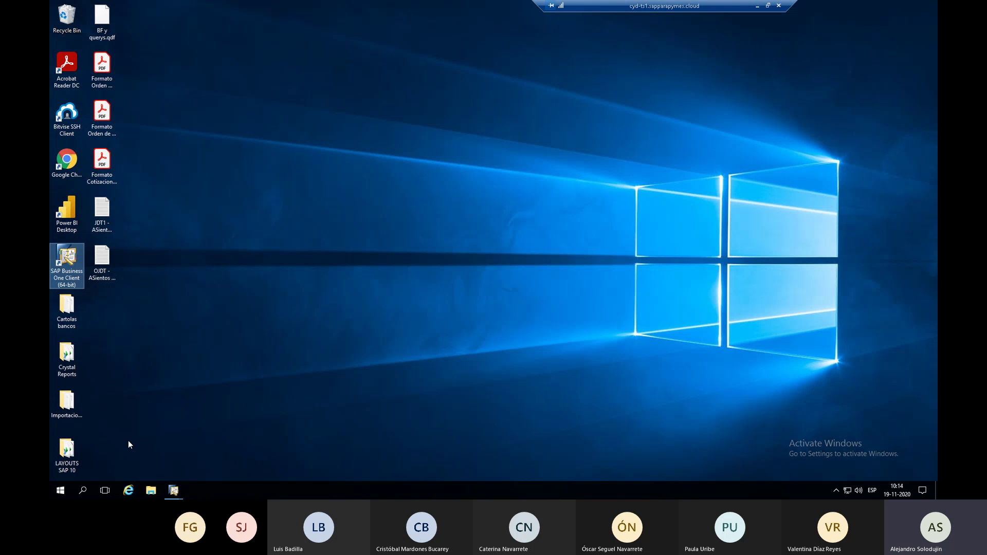
mouse_move(170, 494)
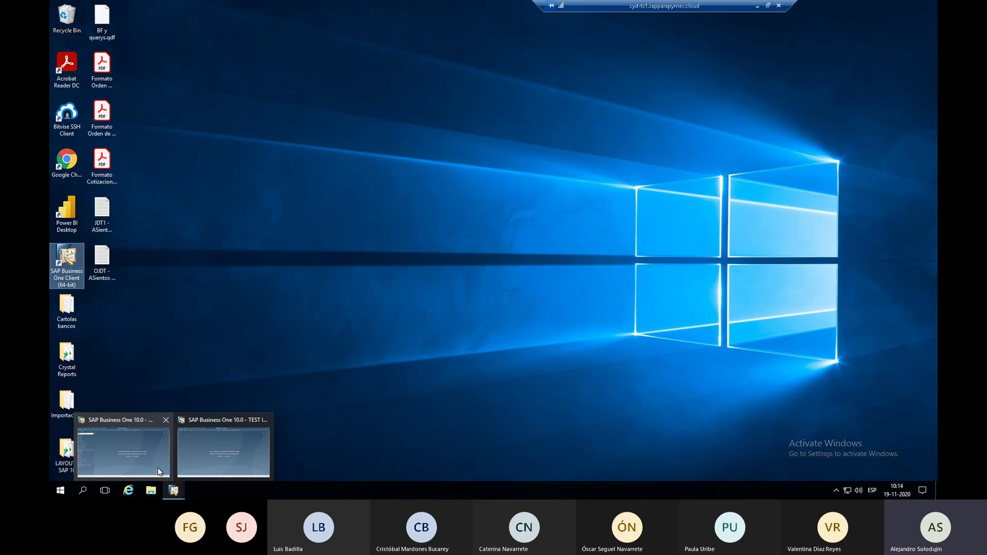
click(160, 471)
click(497, 7)
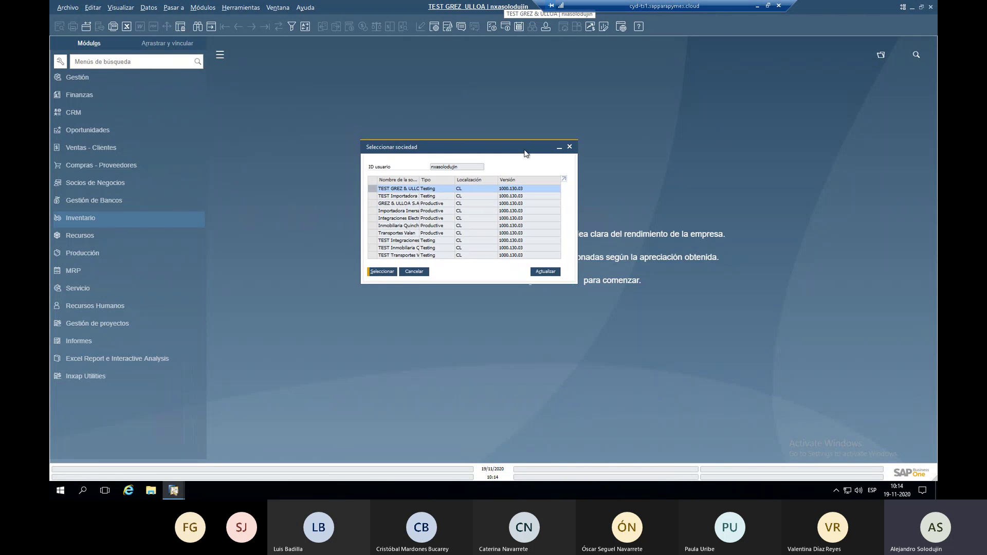
double_click(445, 181)
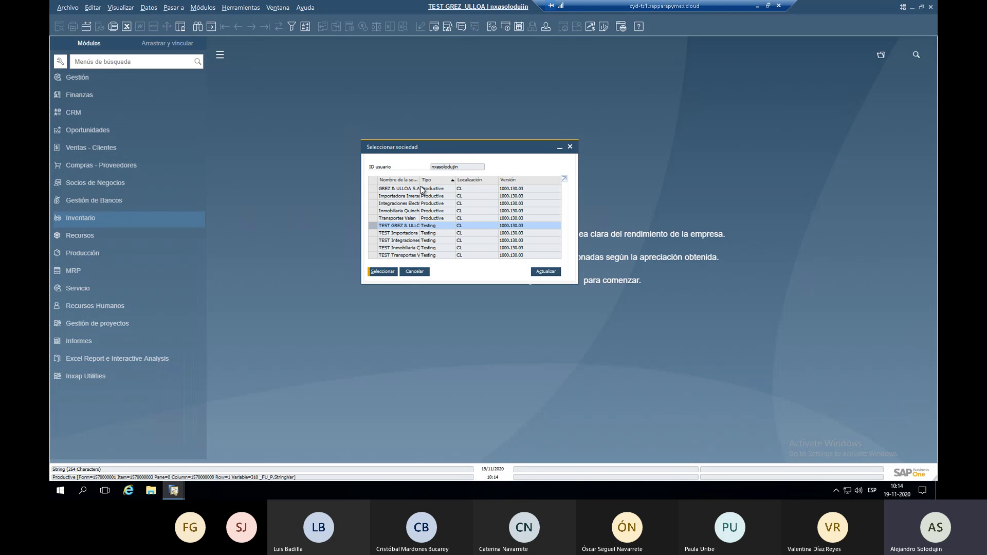
drag(421, 185, 476, 184)
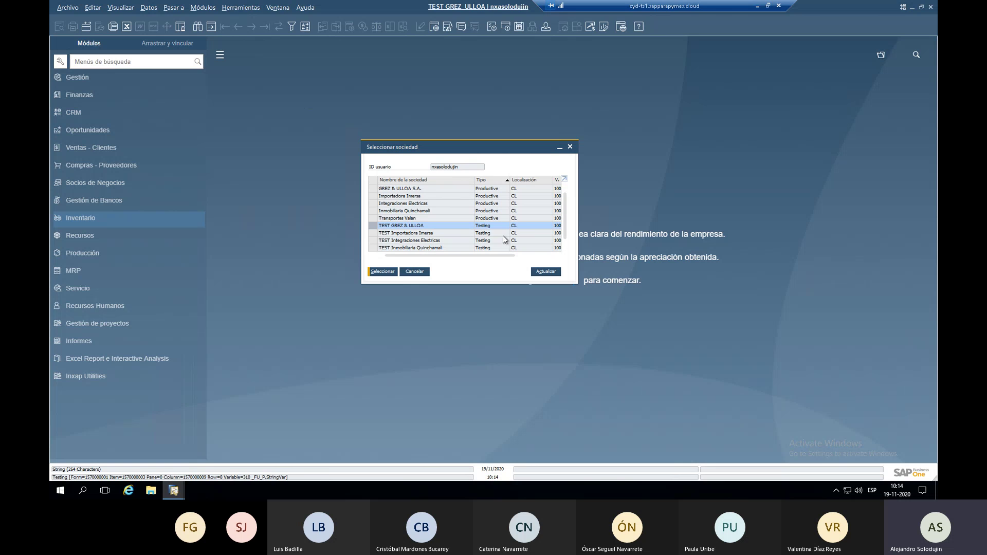
scroll(411, 242, down, 1)
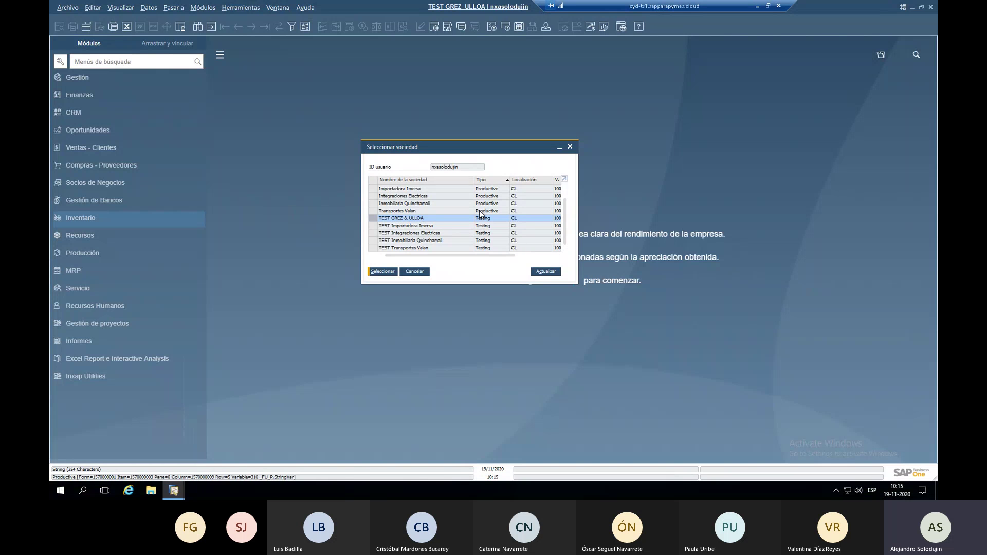
scroll(495, 207, up, 1)
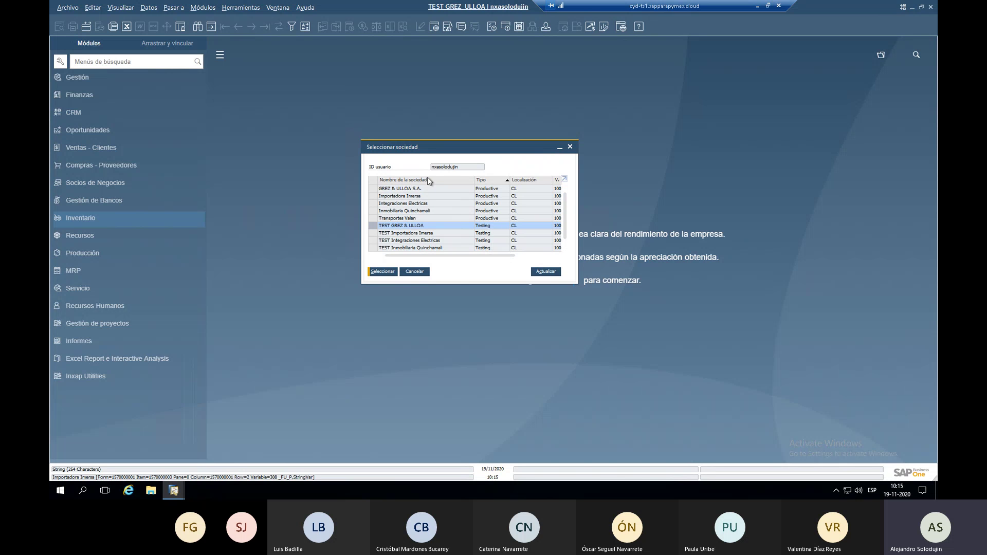
click(415, 273)
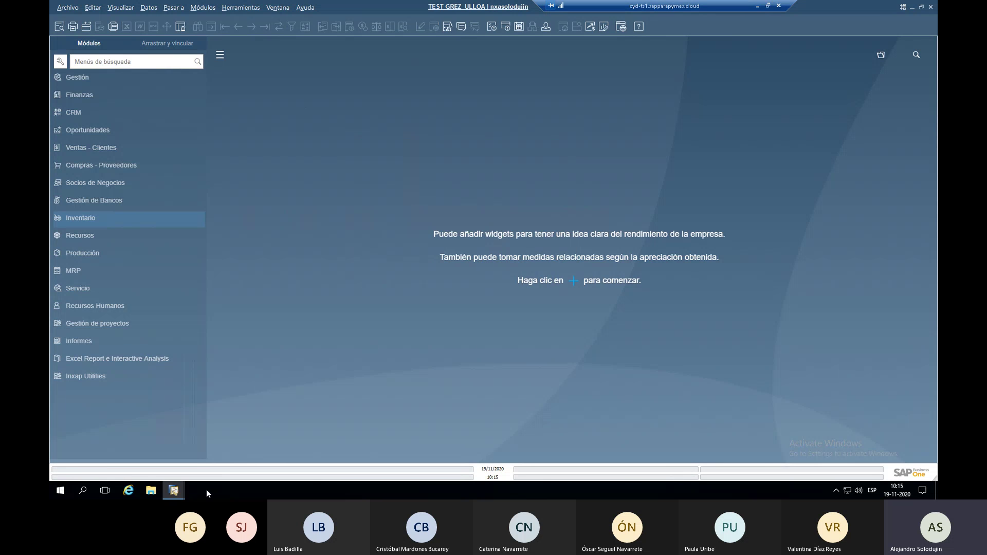
Window the remote session, move it over the spreadsheet, and restore full screen.
double_click(739, 11)
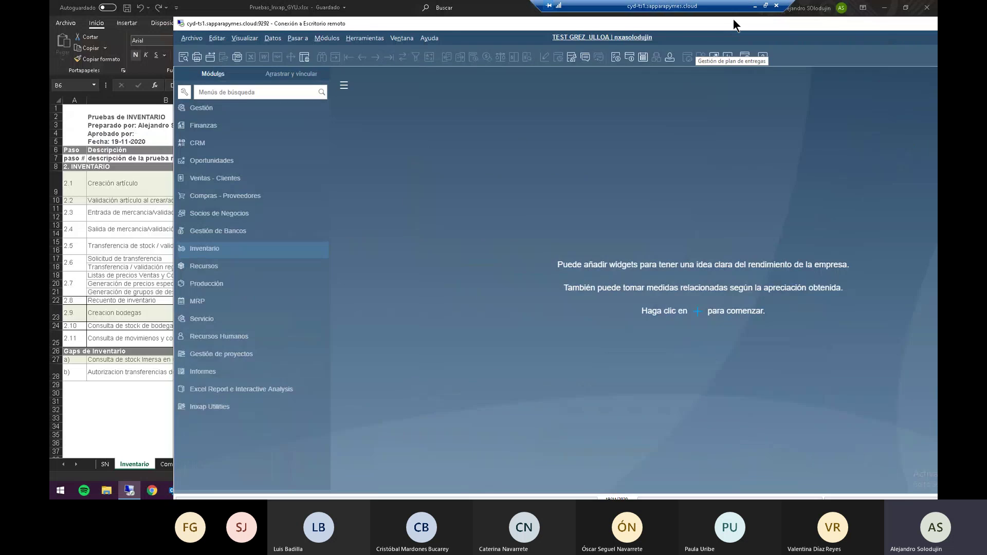
drag(733, 19, 488, 40)
double_click(488, 40)
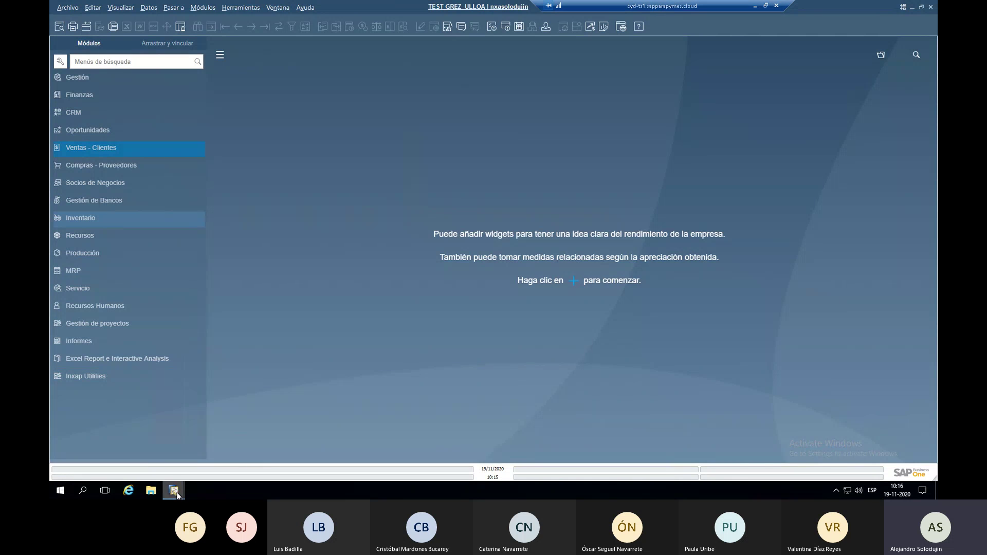
Switch from TEST GREZ ULLOA to the TEST Integraciones Electricas window and show the Módulos panel.
mouse_move(177, 495)
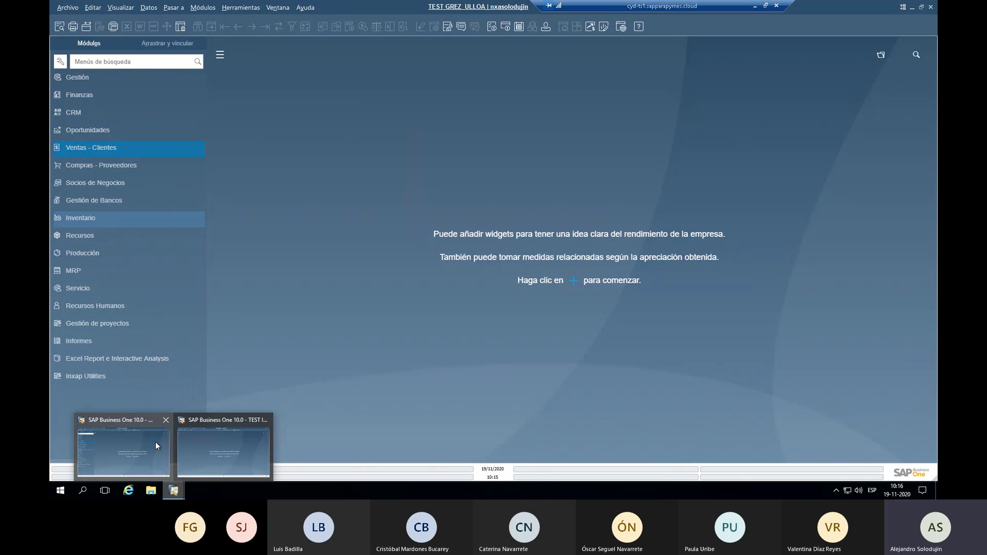
mouse_move(203, 446)
mouse_move(149, 449)
click(150, 449)
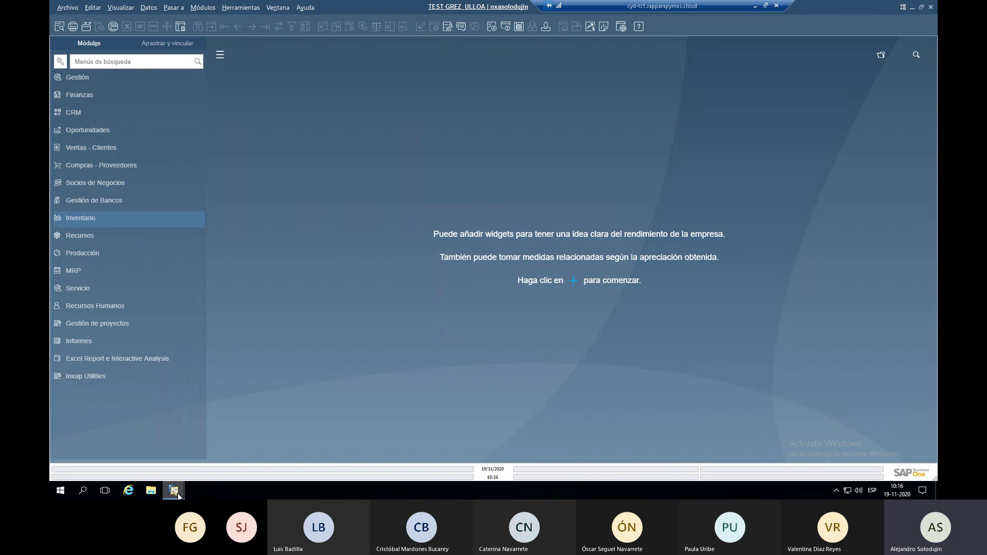
click(197, 451)
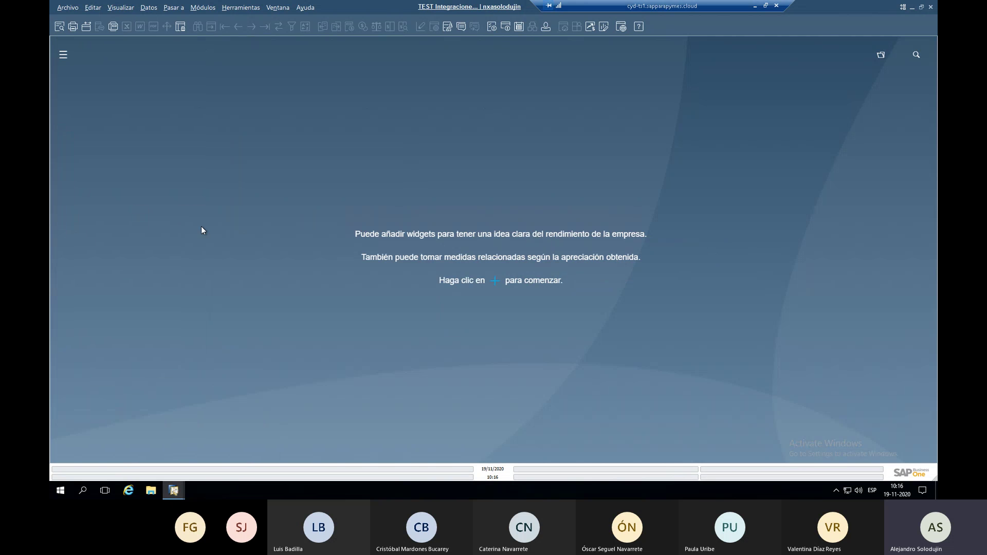
click(63, 56)
Bring TEST GREZ ULLOA forward, then return to the TEST Integraciones Electricas window.
mouse_move(169, 486)
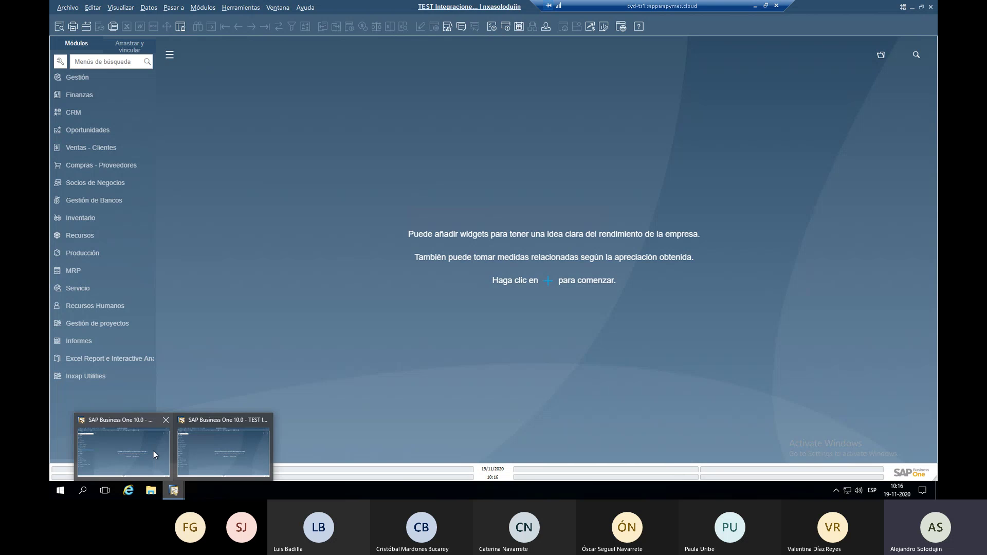
mouse_move(116, 452)
mouse_move(201, 443)
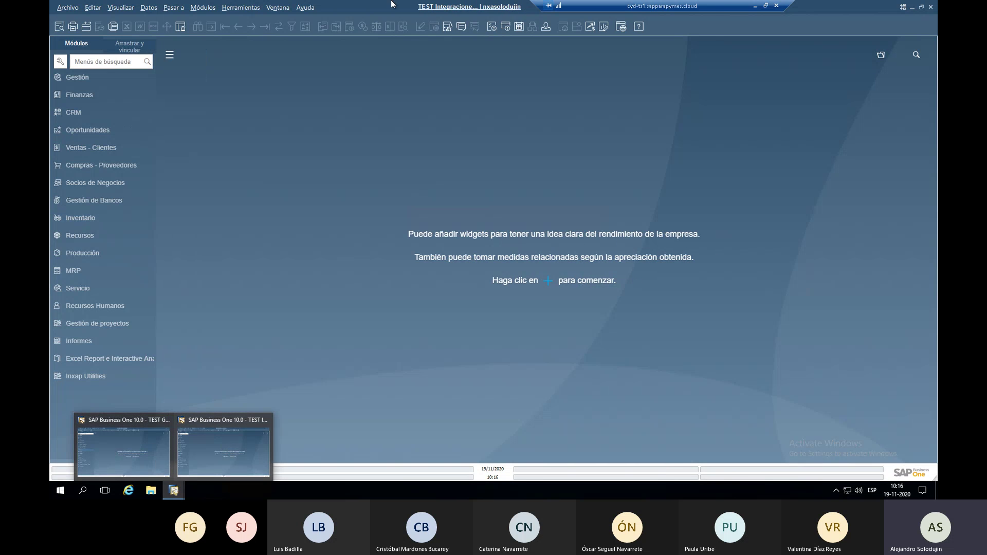
click(144, 439)
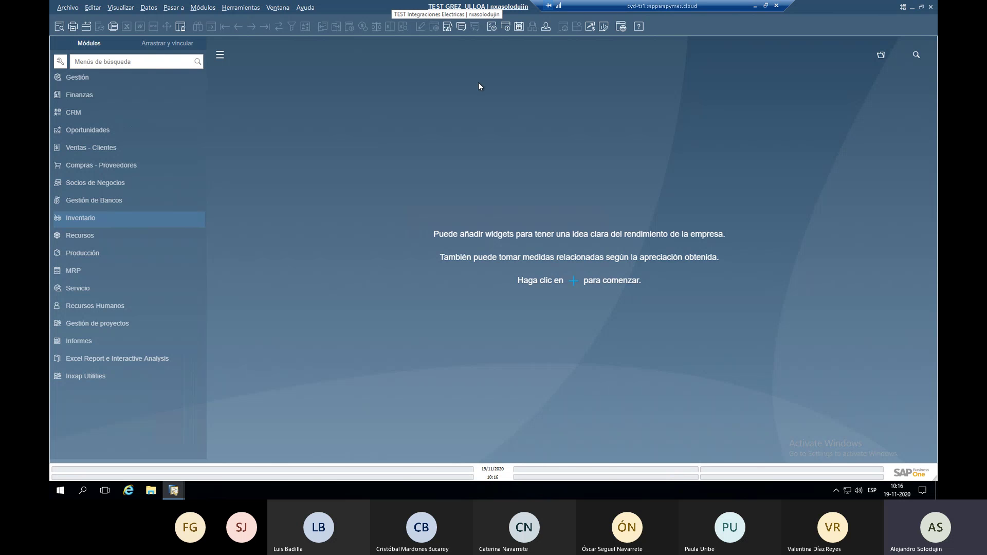
mouse_move(174, 491)
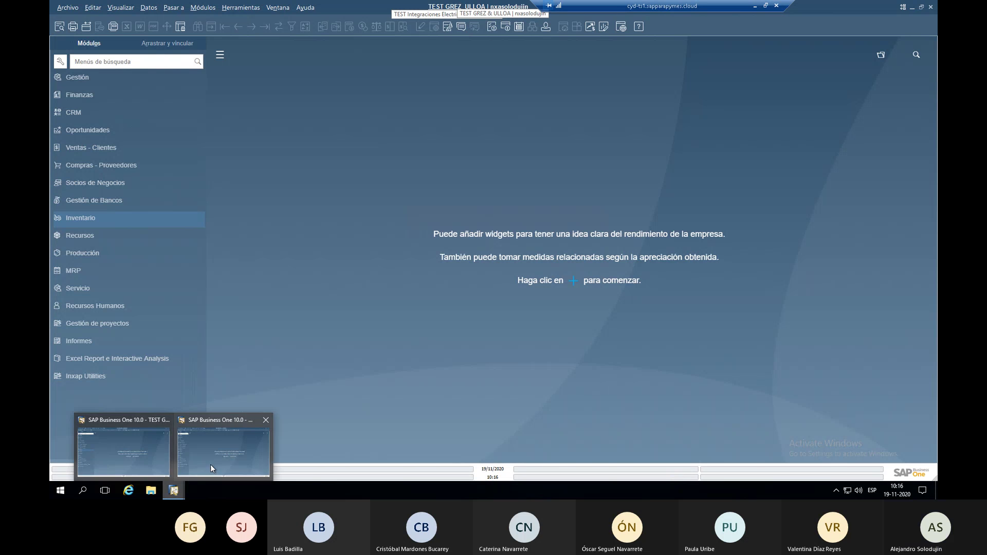
click(211, 465)
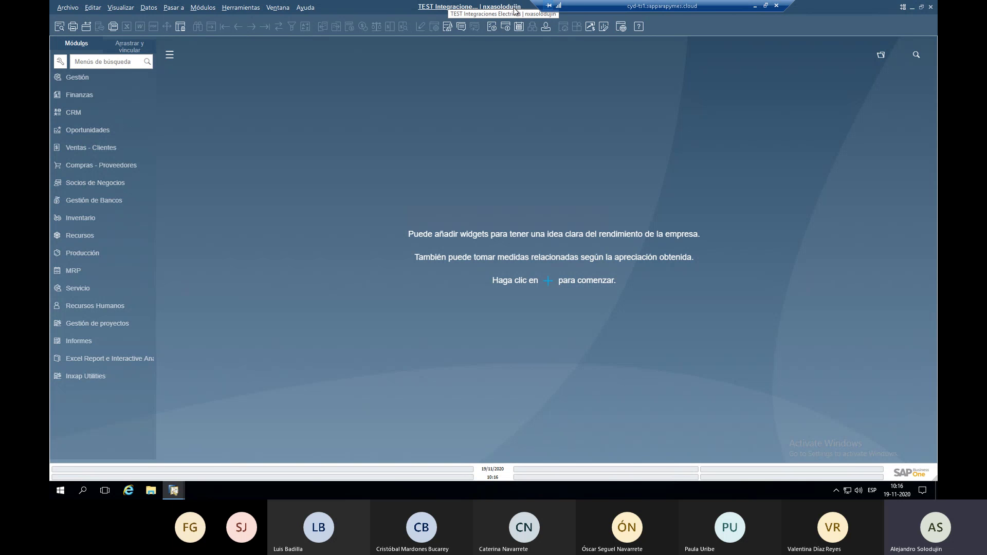
Switch the company to TEST GREZ & ULLOA and collapse the Módulos panel.
click(514, 7)
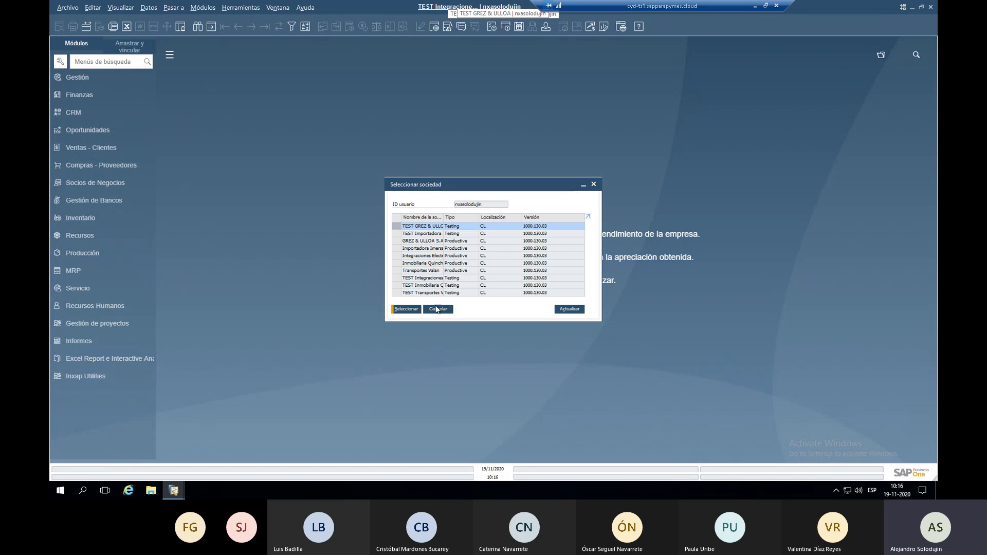
click(438, 310)
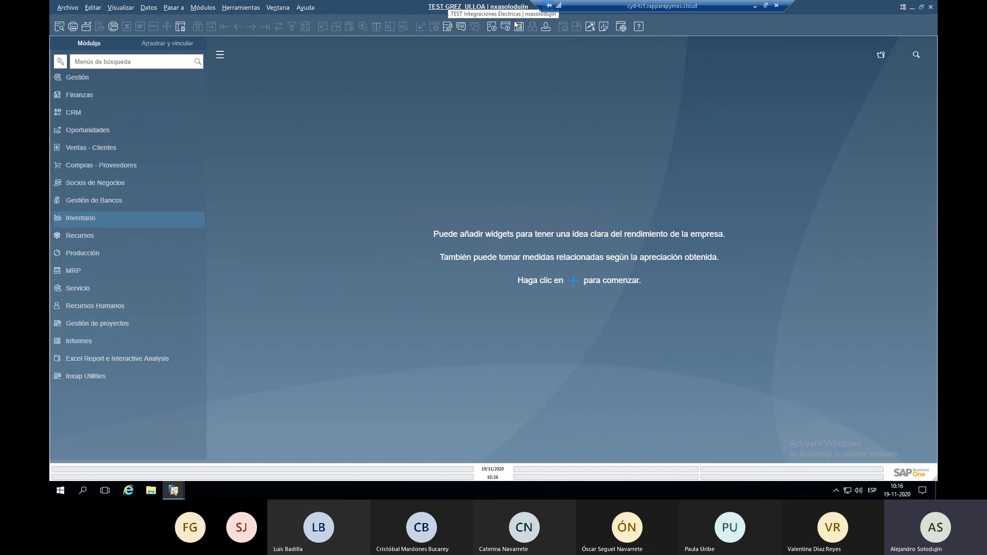
click(219, 55)
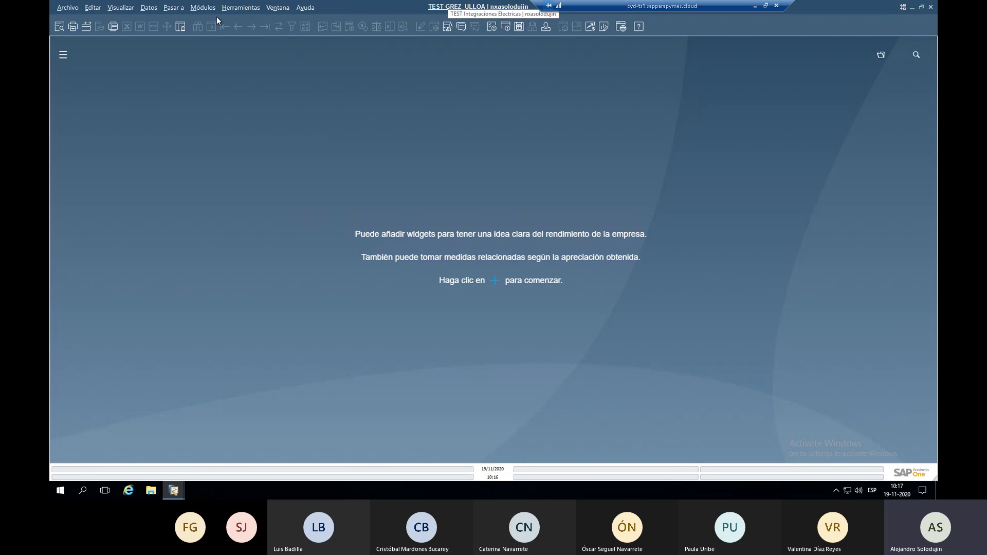
Open Datos maestros de artículo from the top Módulos menu's Inventario entries, then close it.
click(196, 8)
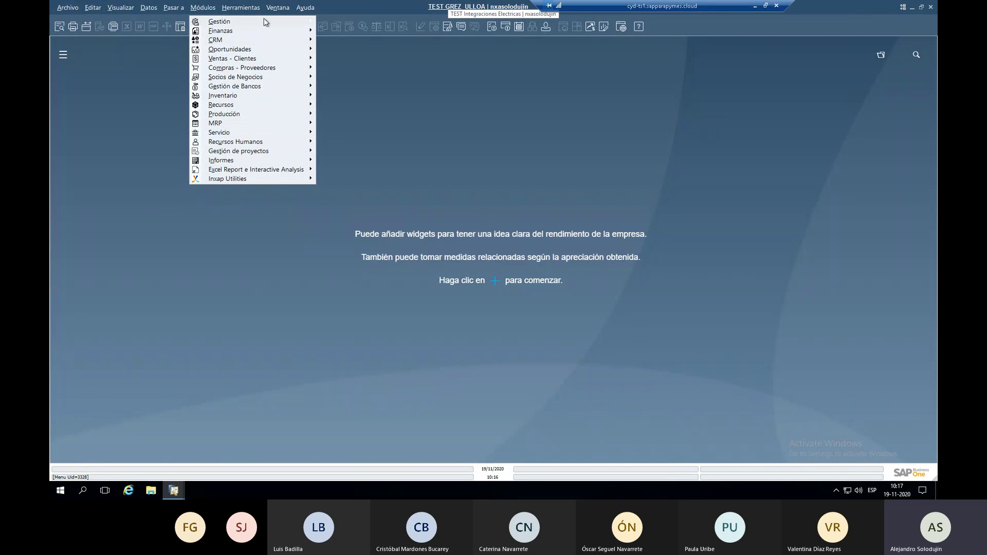
mouse_move(298, 33)
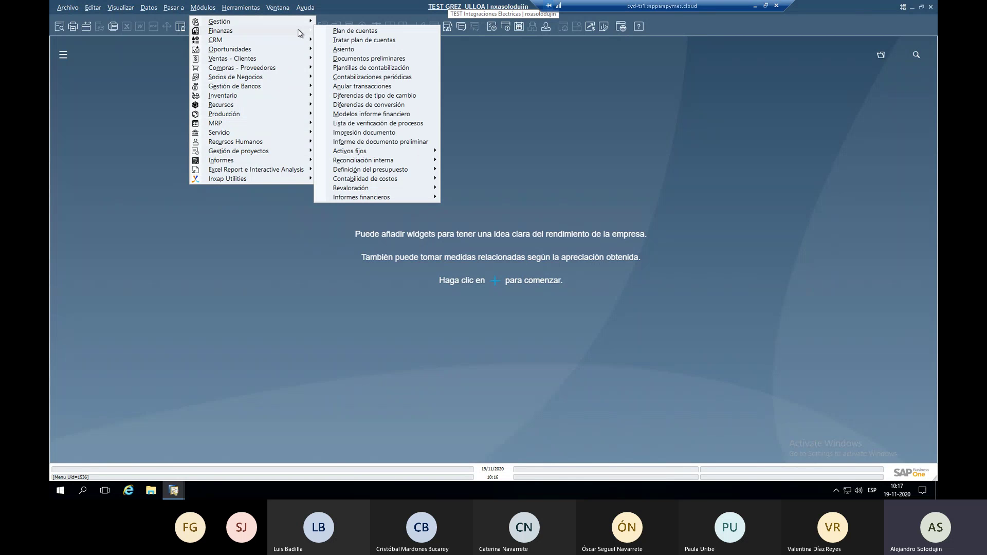
mouse_move(236, 97)
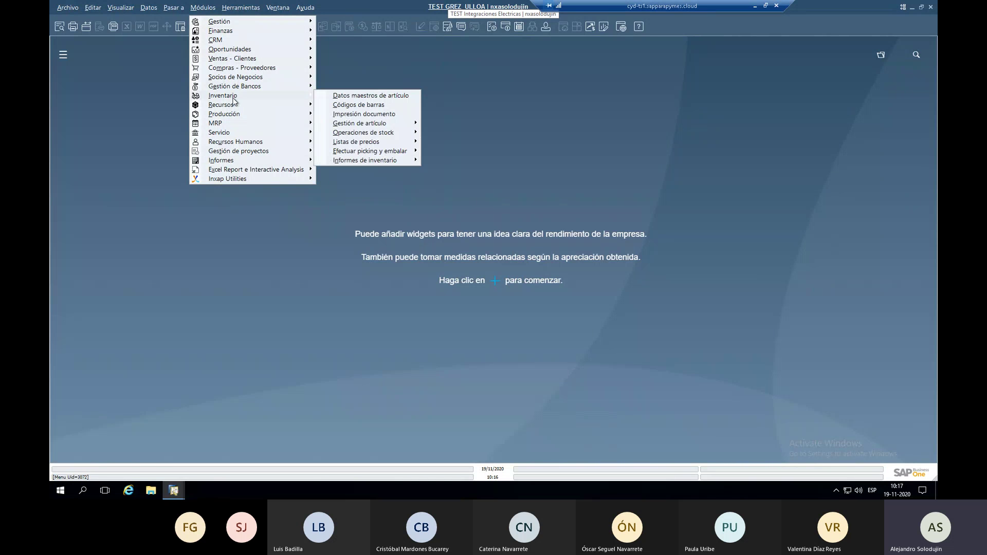
click(370, 96)
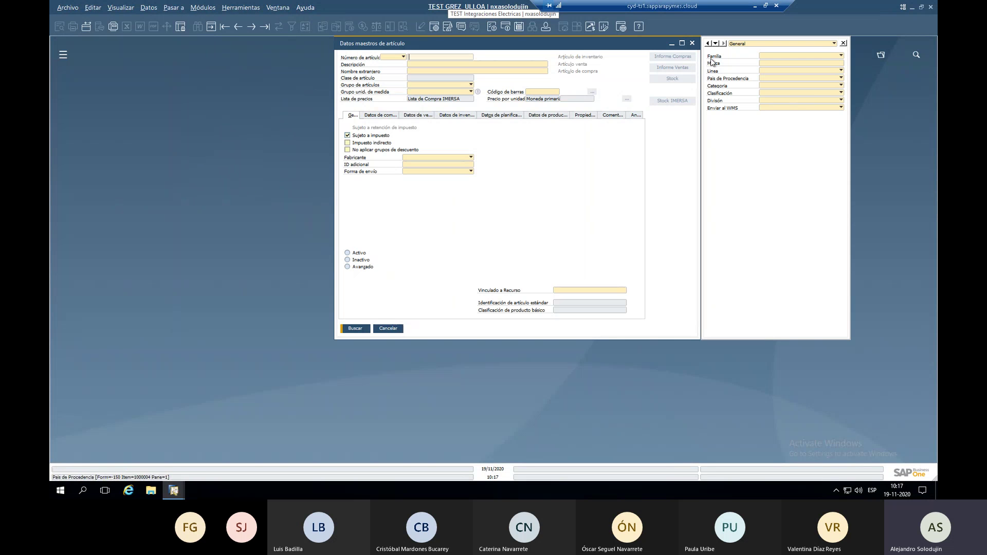
click(692, 43)
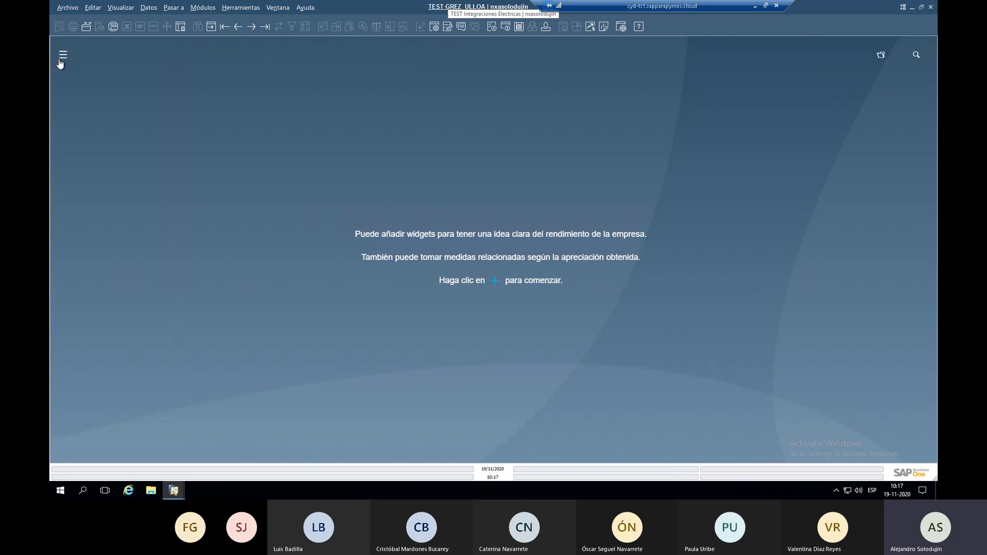
Open Datos maestros de artículo from the side panel's Inventario section, close it, and collapse Inventario.
click(61, 57)
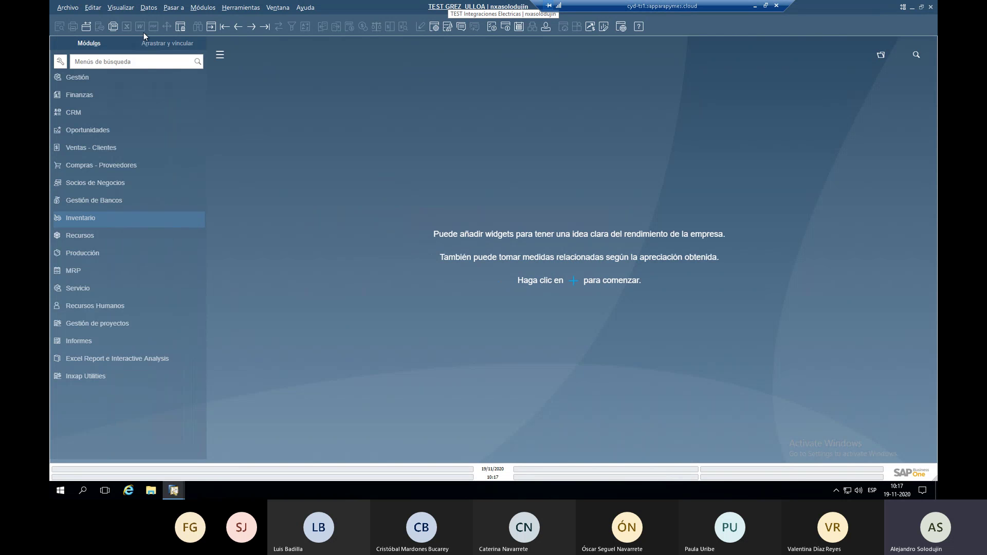
click(103, 60)
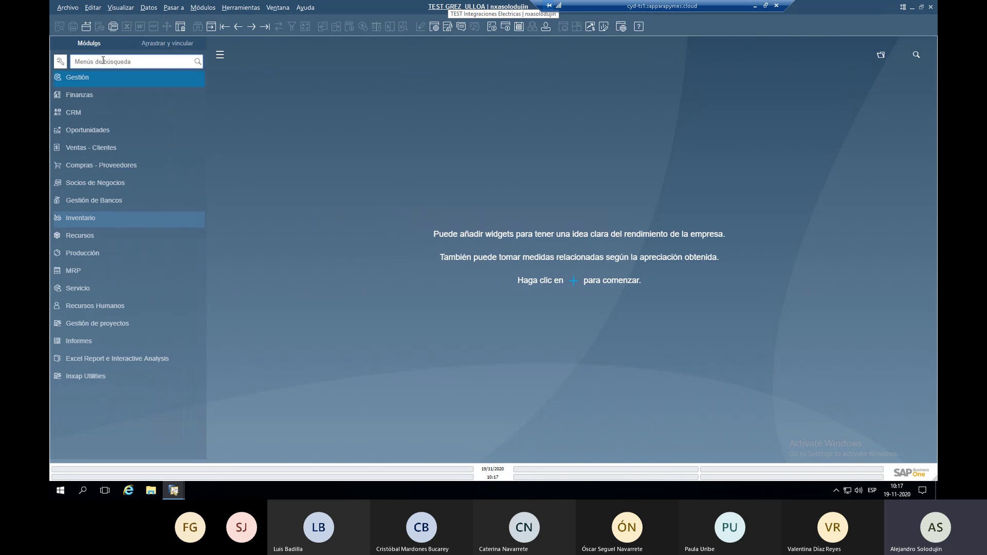
click(90, 218)
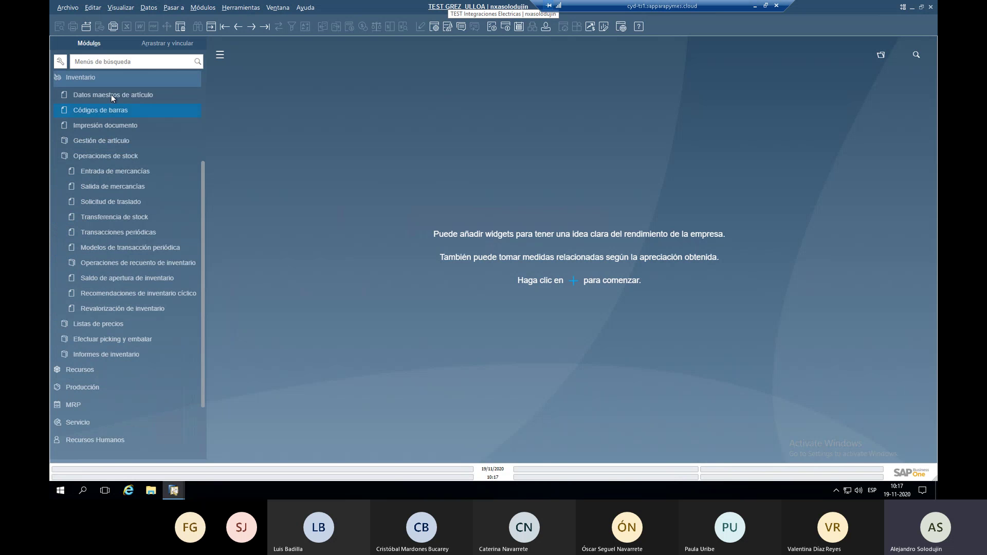
click(111, 95)
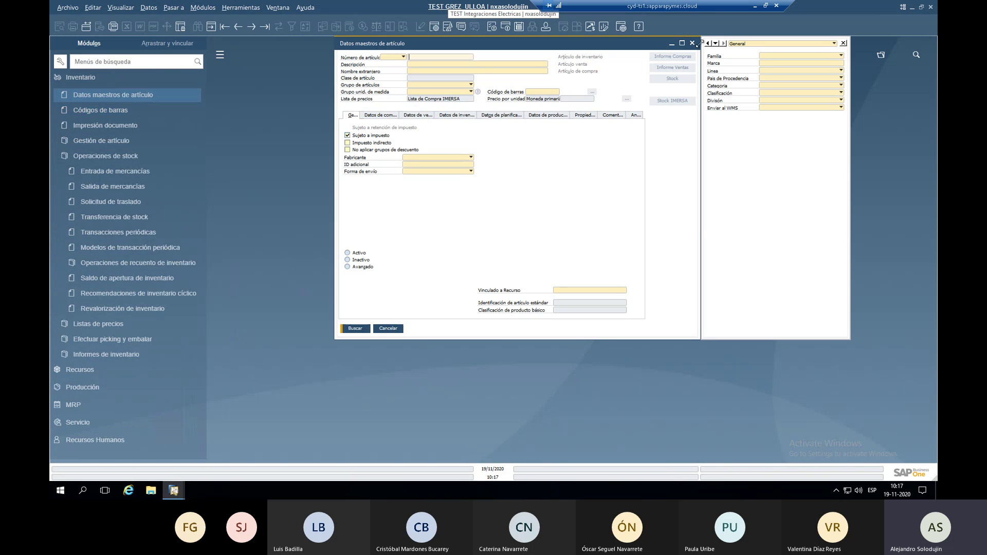
click(693, 44)
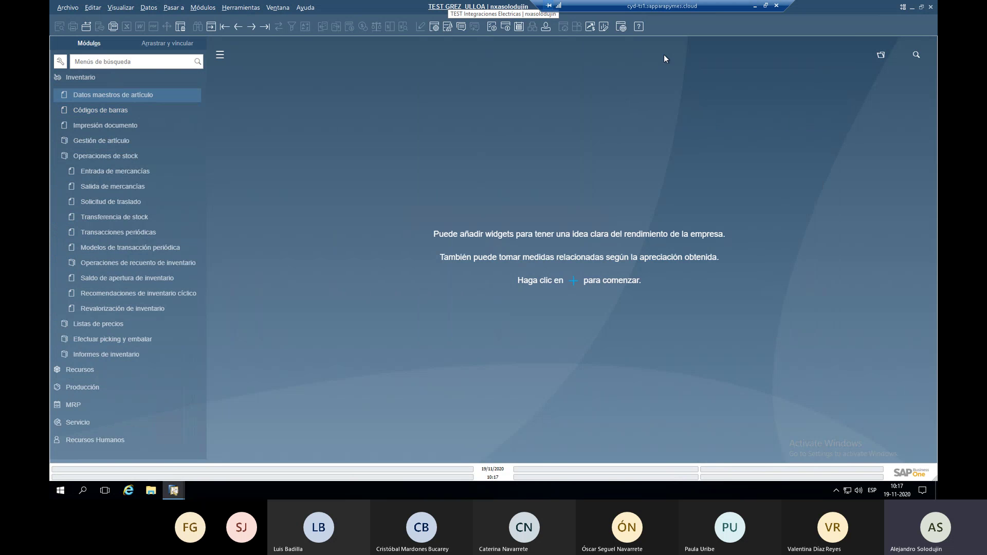
click(91, 79)
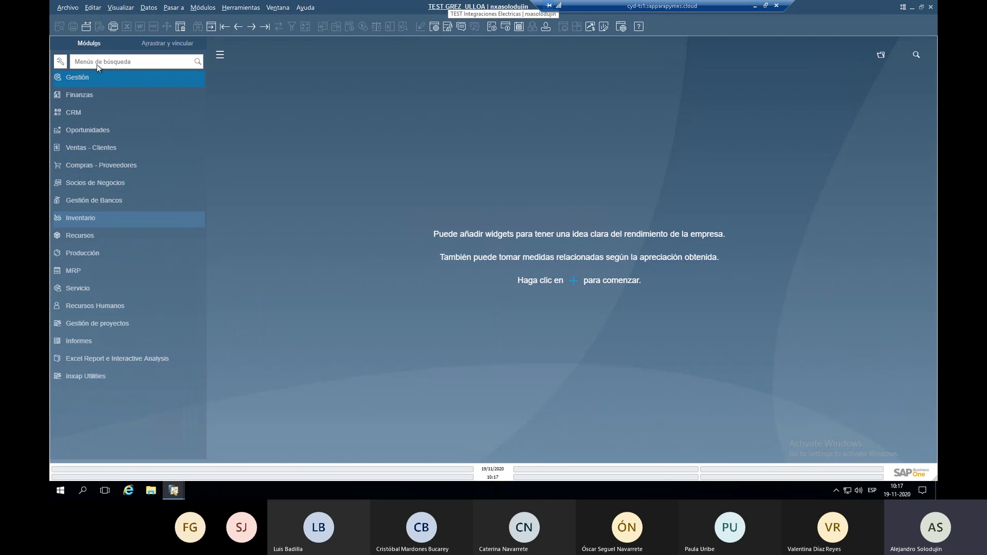
Search the menus for 'datos maes', open Datos maestros de artículo from the results, then cancel it.
click(98, 61)
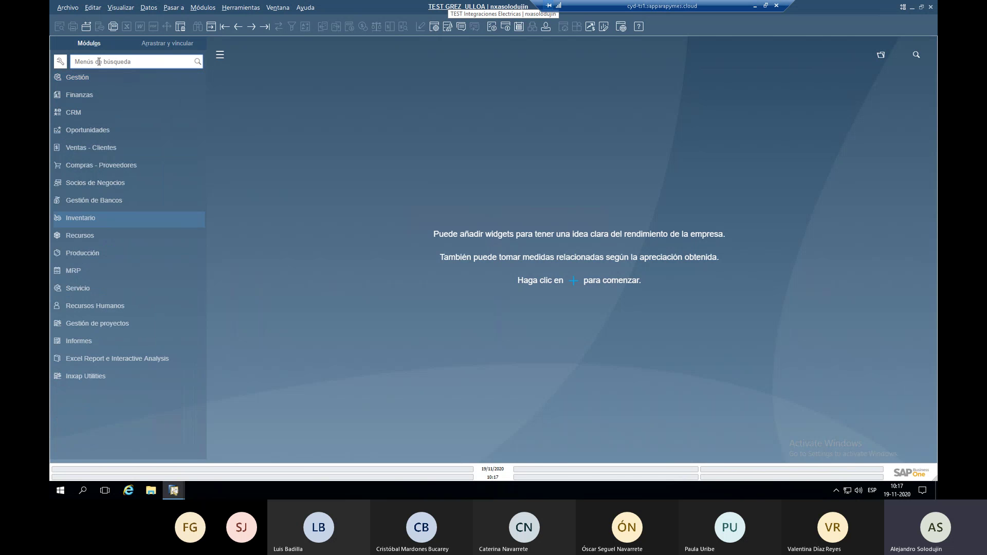
text(dato maestro)
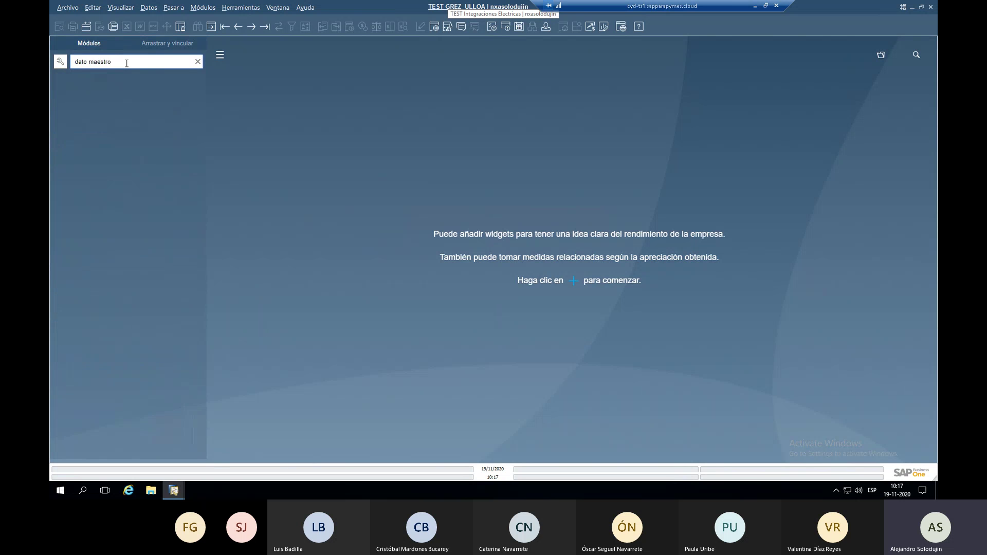
drag(126, 64, 74, 64)
text(s)
key(BackSpace)
text(datos)
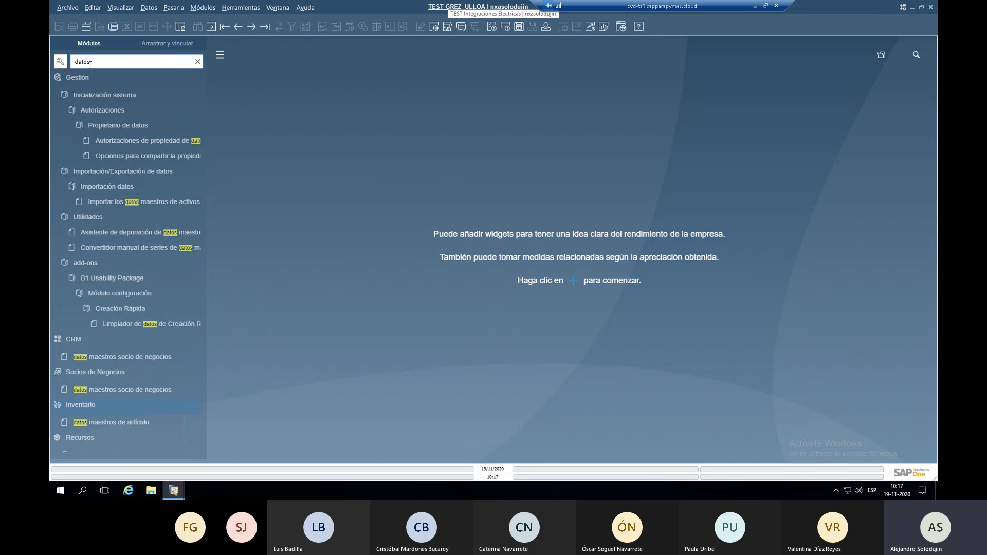
text( ma)
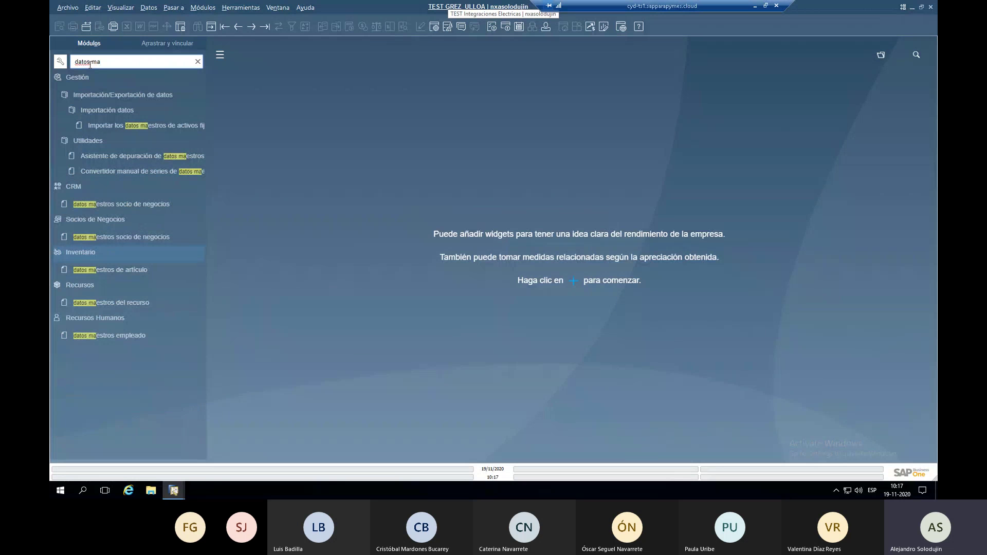
key(BackSpace)
key(BackSpace)
key(BackSpace)
key(BackSpace)
text(sma)
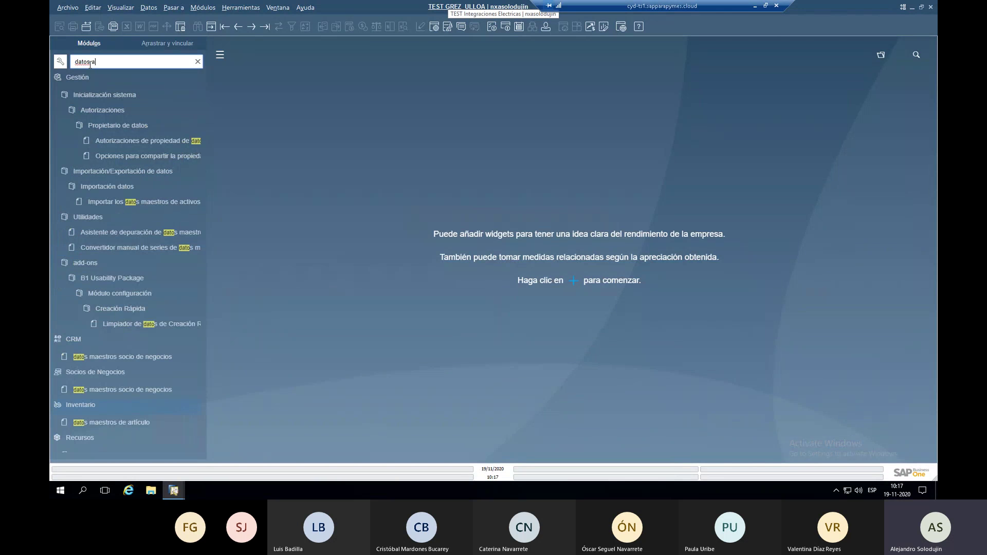
text( maes)
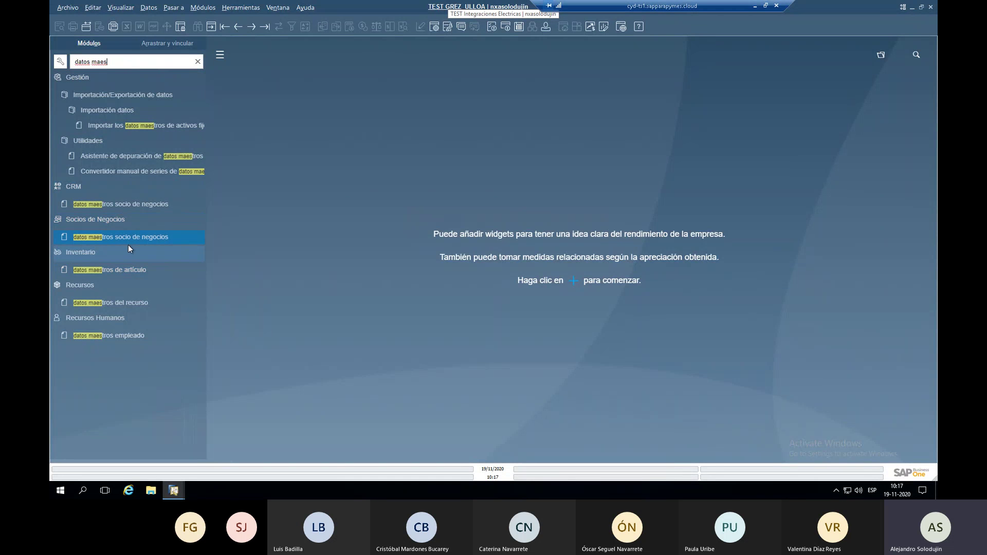
click(142, 268)
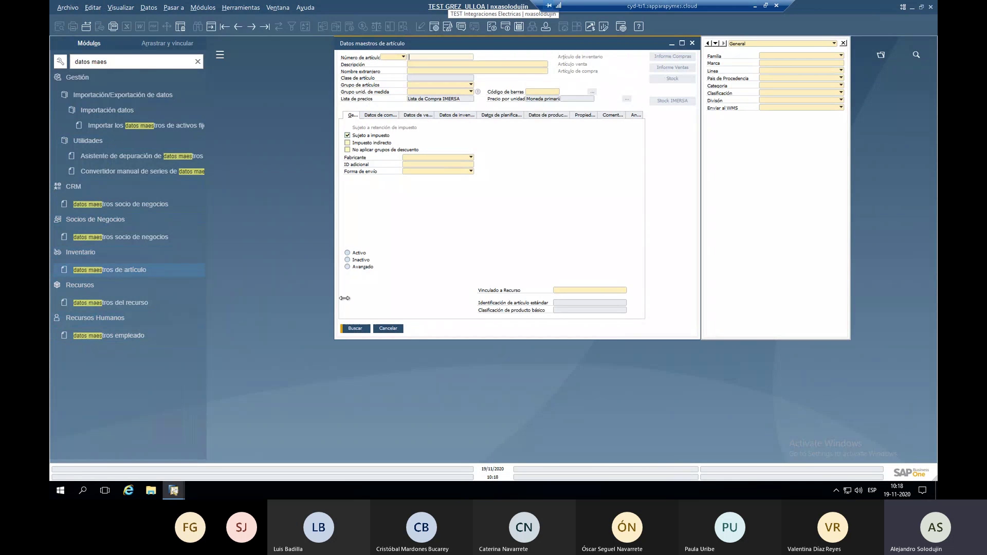
click(388, 329)
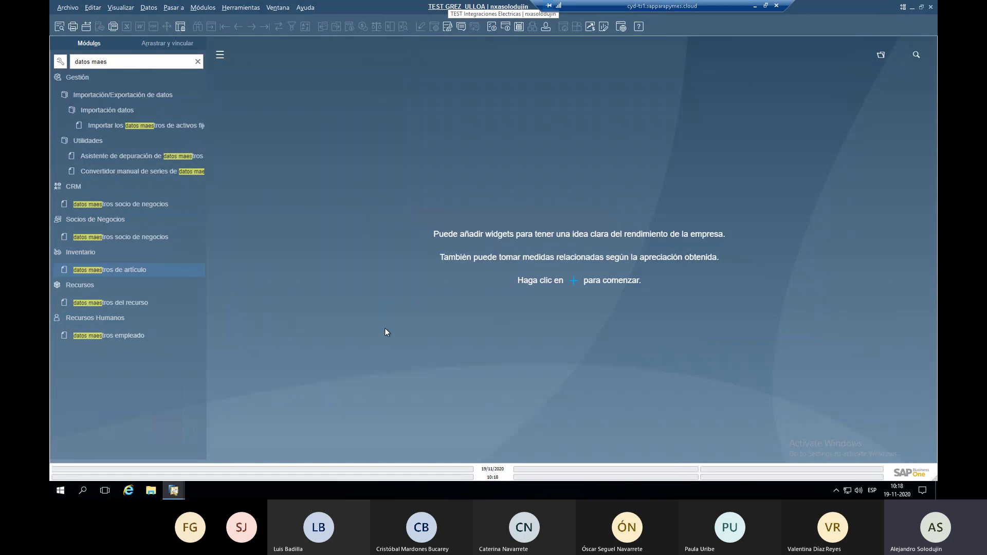
Clear the menu search and toggle Finanzas, CRM and Informes de oportunidades in the main-menu settings.
click(197, 61)
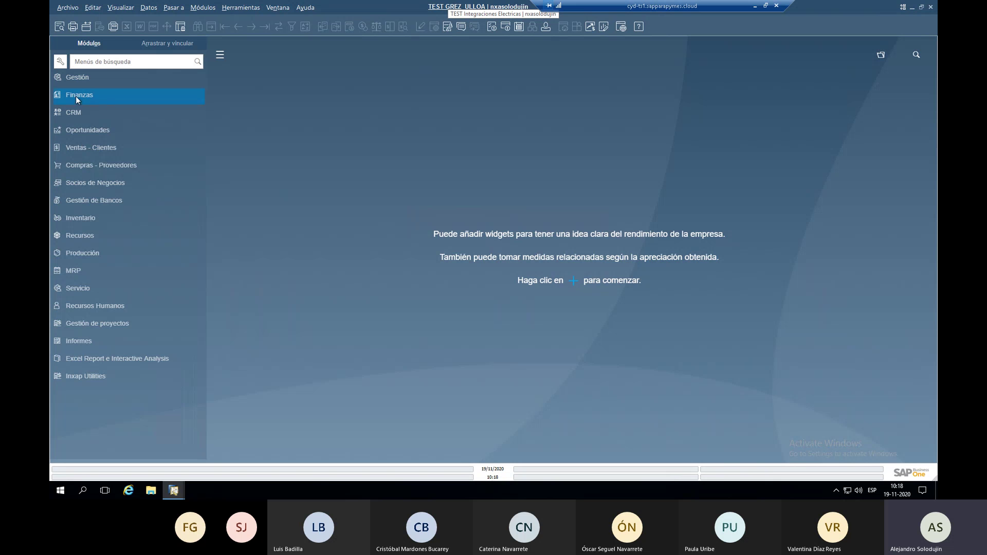
click(60, 61)
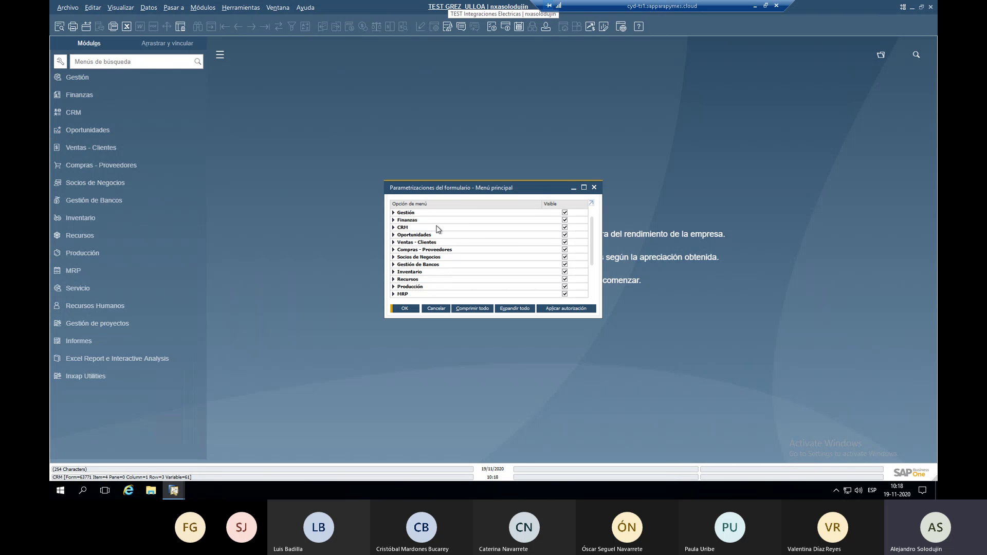
click(565, 219)
click(565, 226)
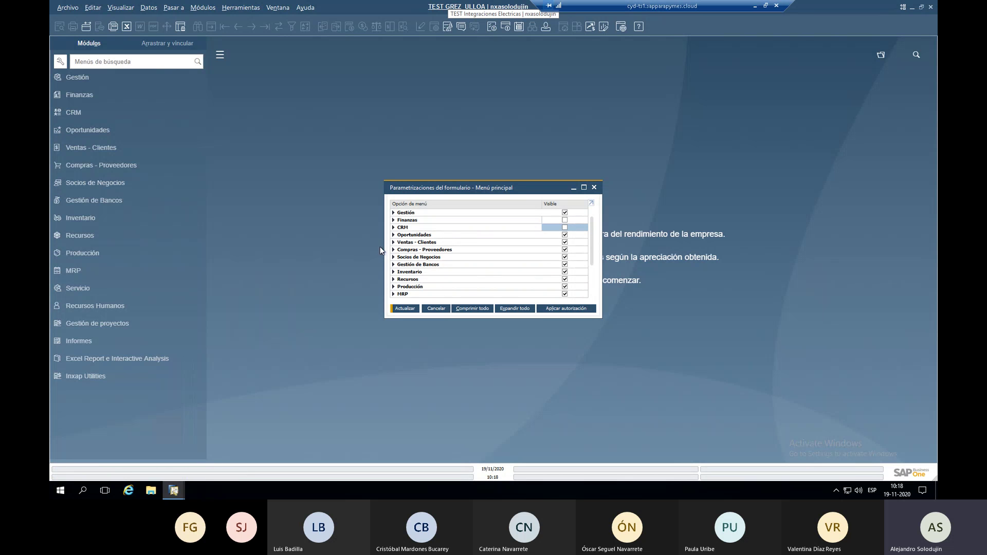
click(393, 235)
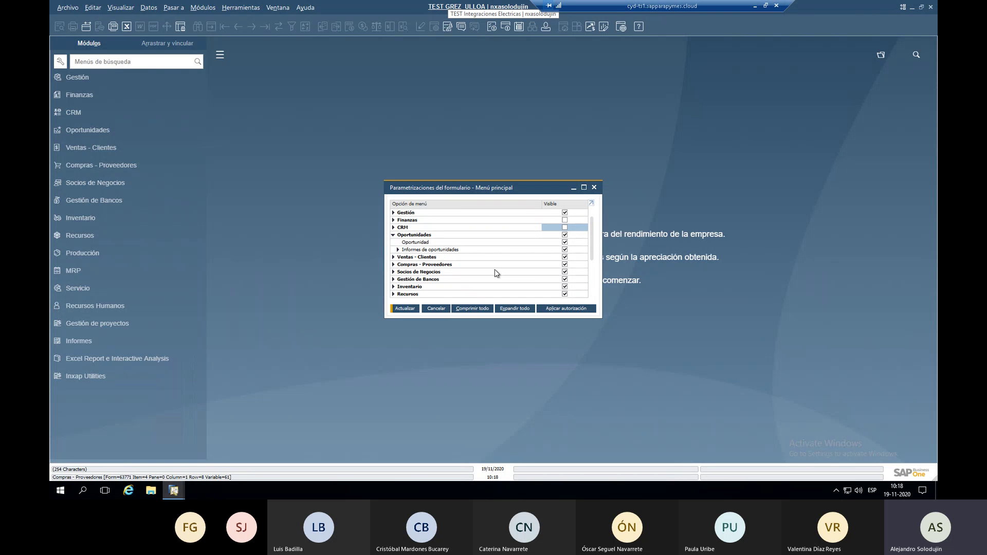
click(564, 249)
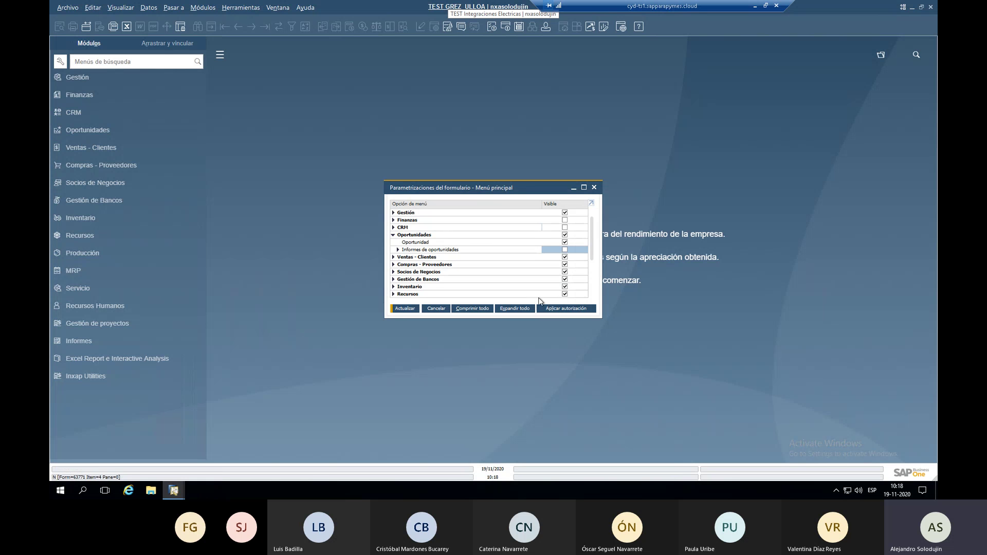
click(403, 309)
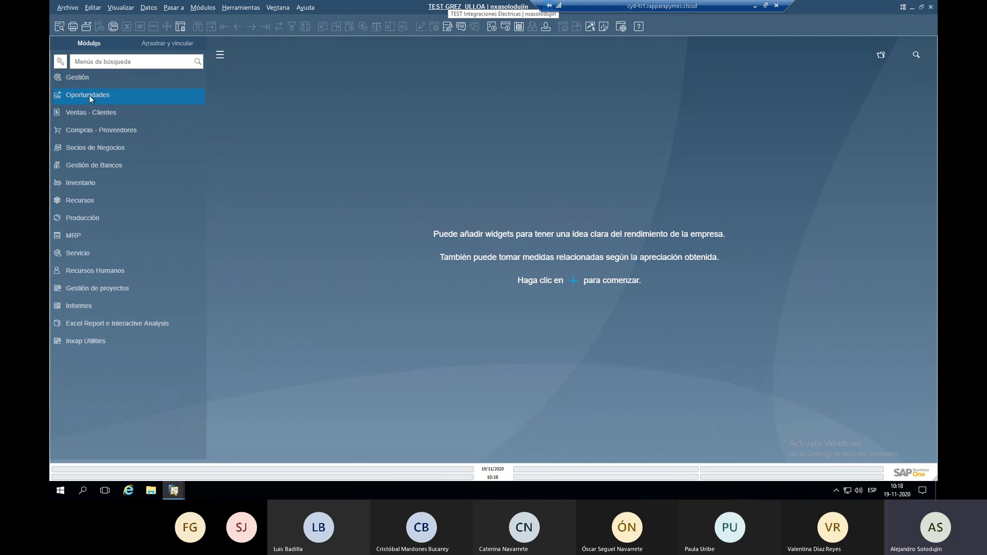
Expand Oportunidades, then reopen the main-menu visibility settings and apply them with Actualizar.
click(104, 97)
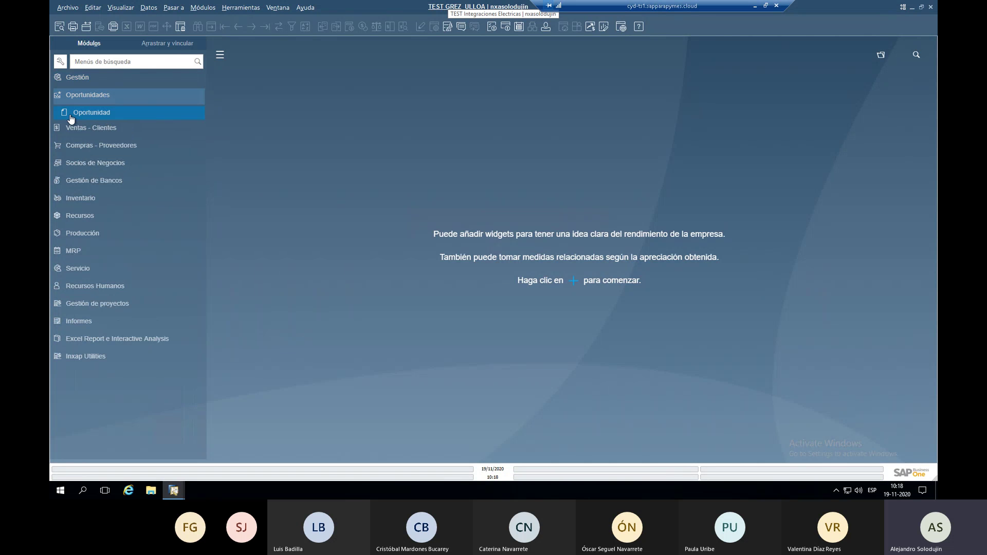
click(58, 62)
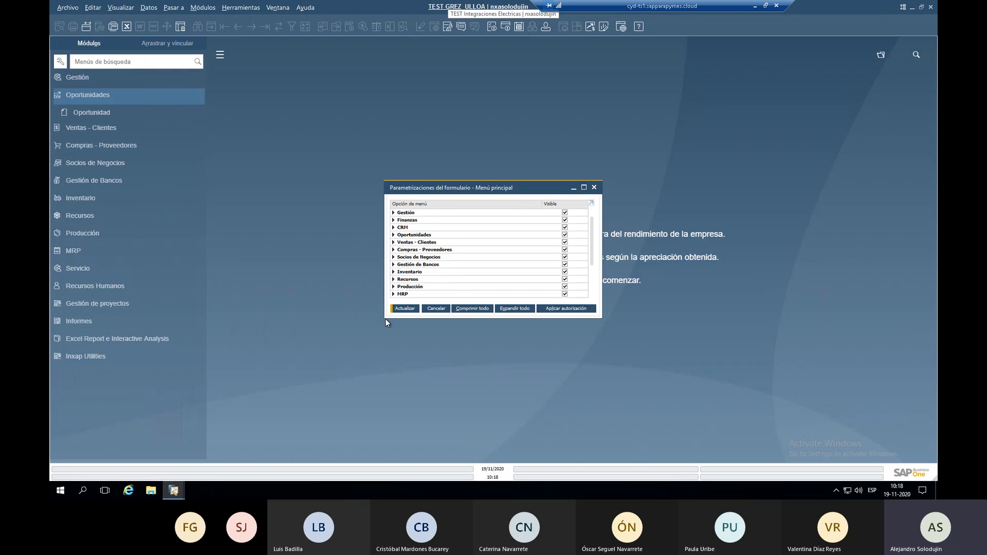
click(399, 308)
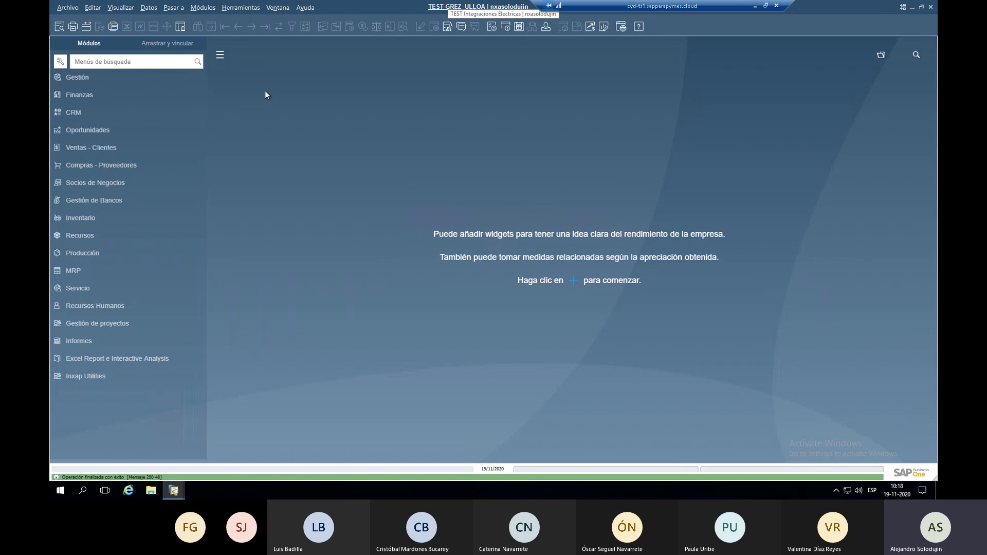
Assign quick-access key F3 to Inventario > Datos maestros de artículo via Herramientas > Acceso rápido.
click(247, 8)
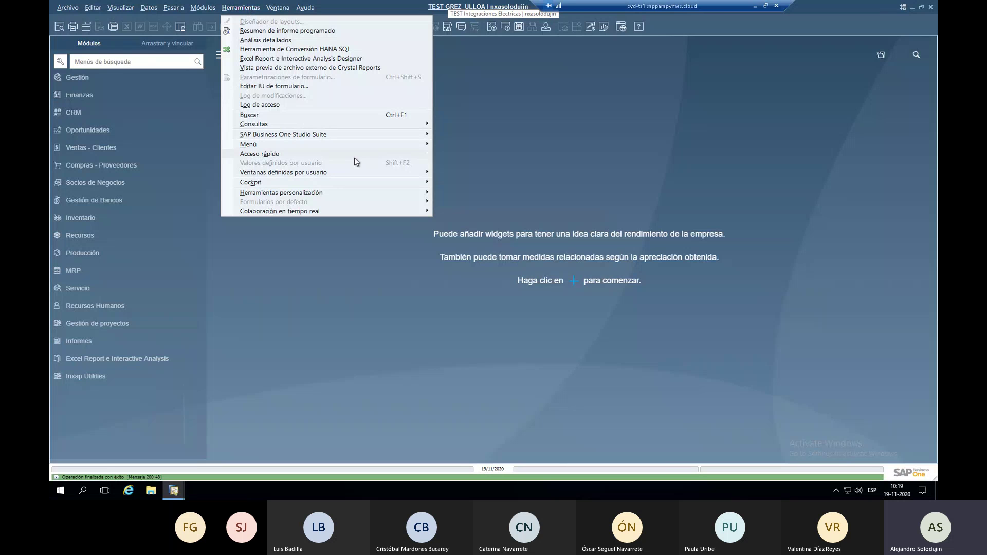
mouse_move(375, 155)
mouse_move(339, 154)
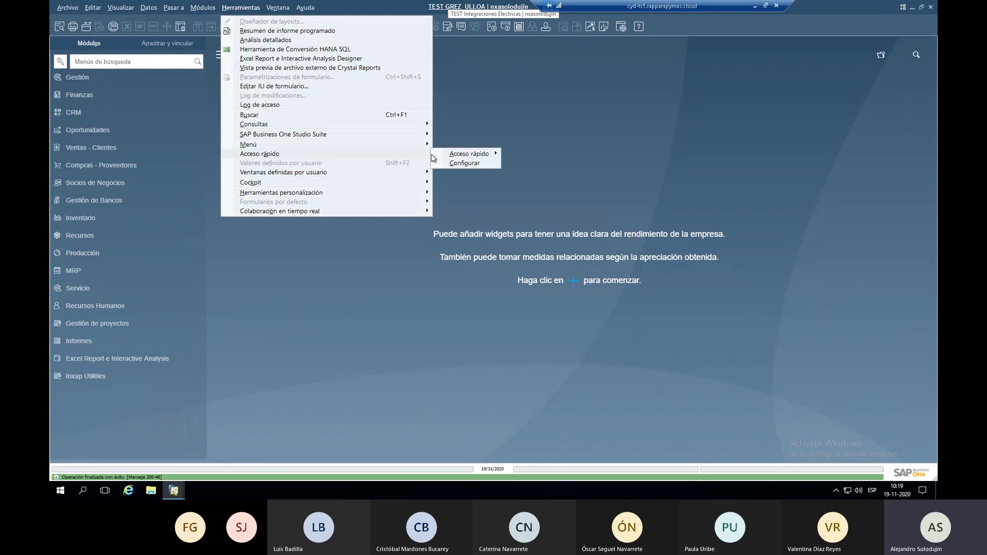
click(467, 163)
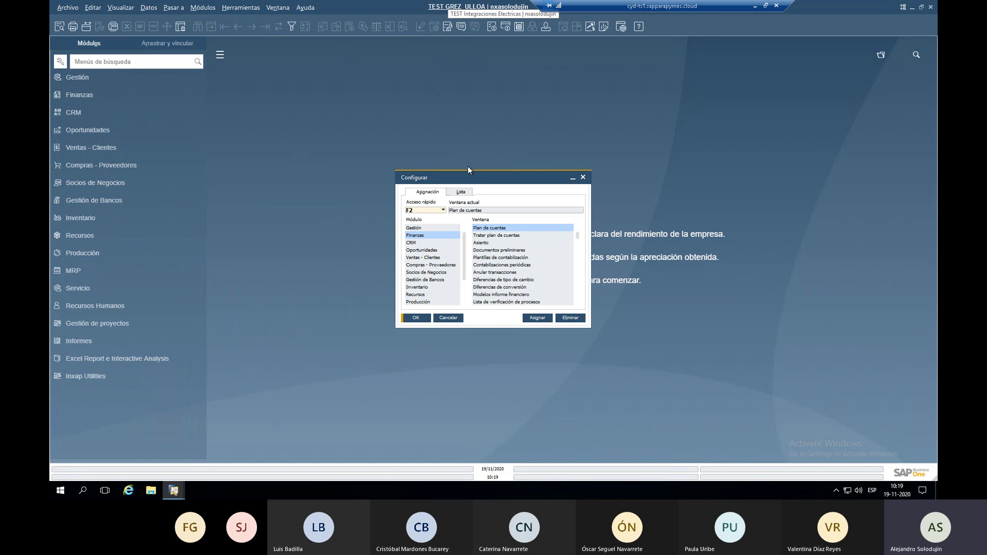
click(428, 209)
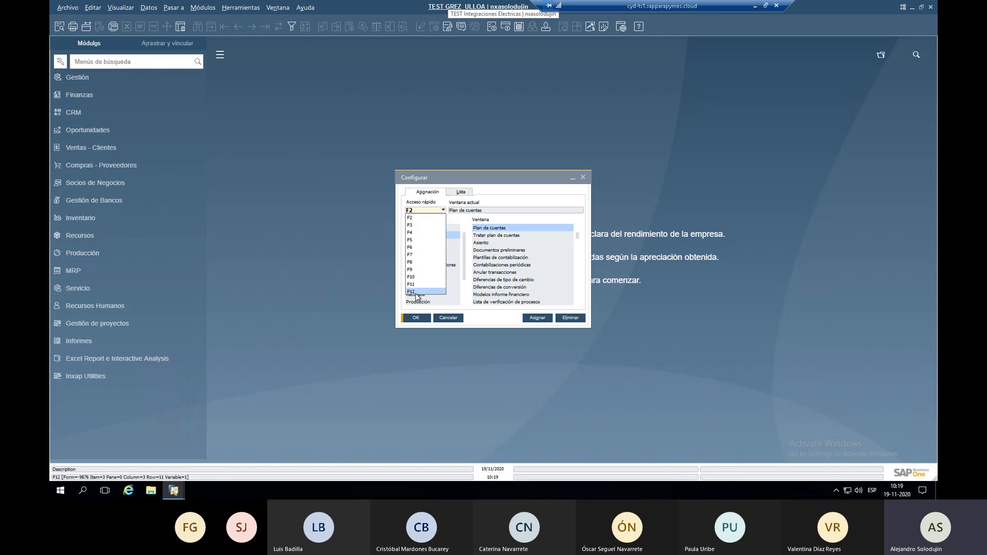
click(429, 217)
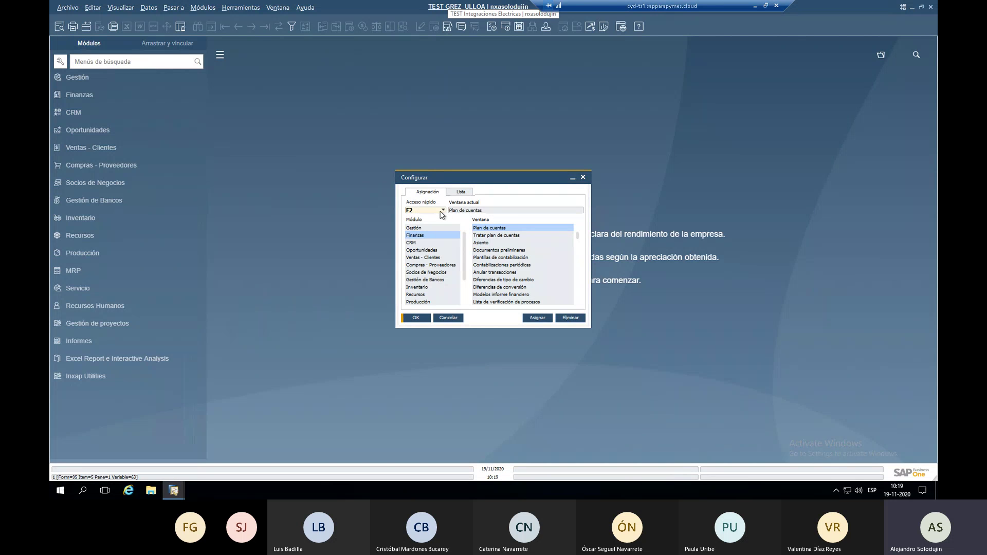
click(441, 212)
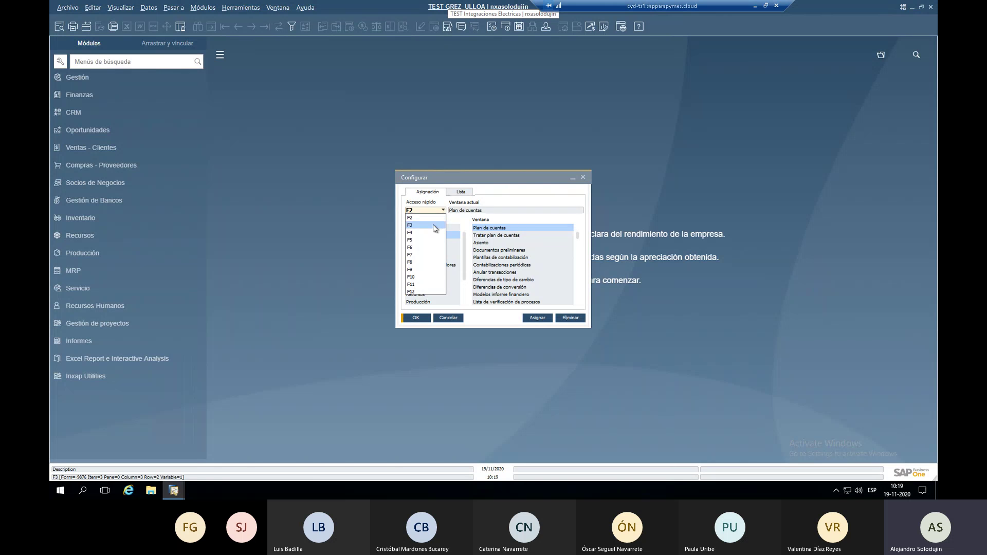
click(433, 224)
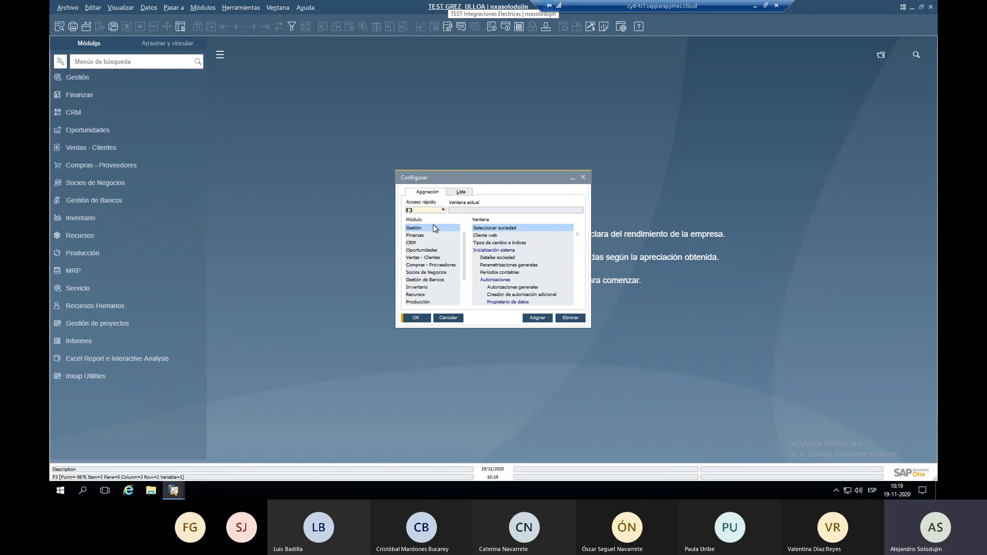
click(422, 288)
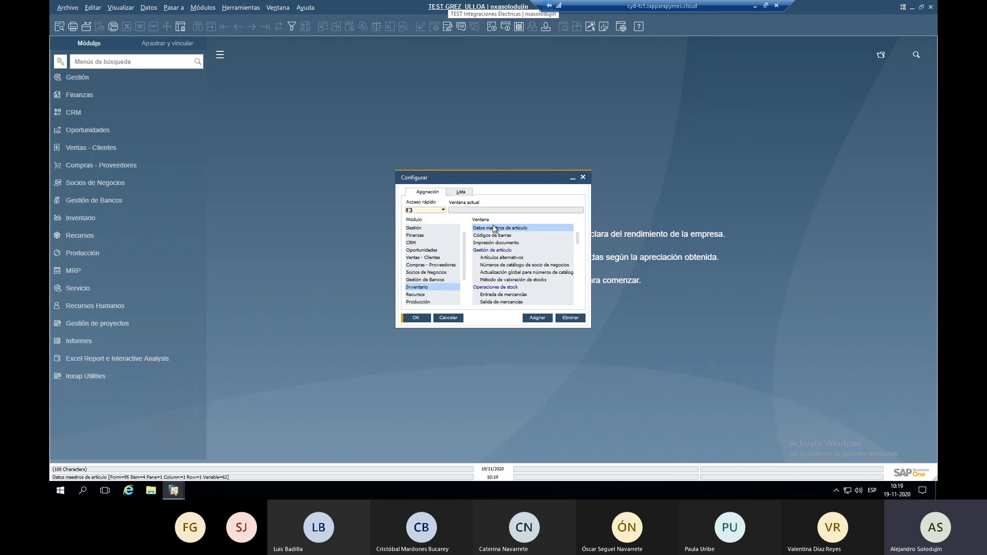
click(536, 319)
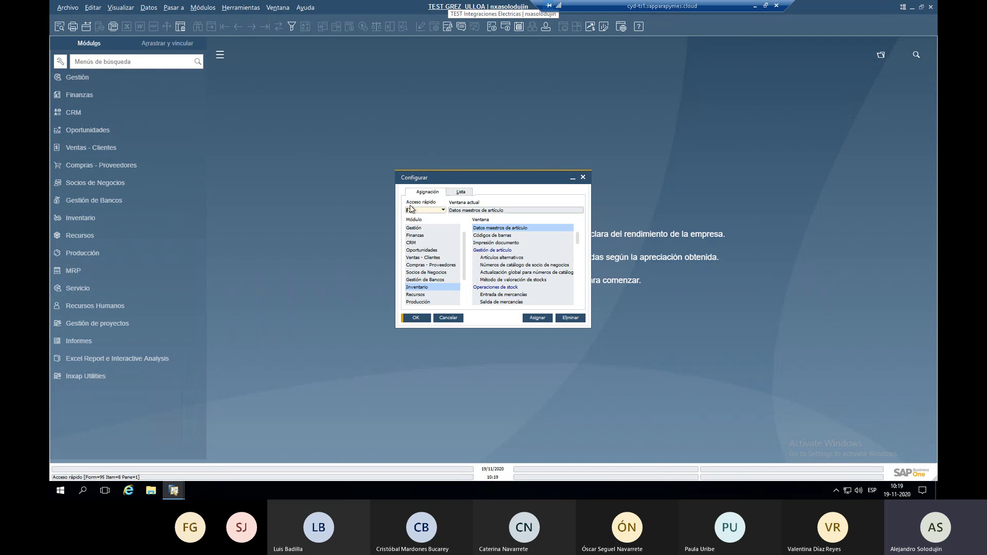
click(412, 317)
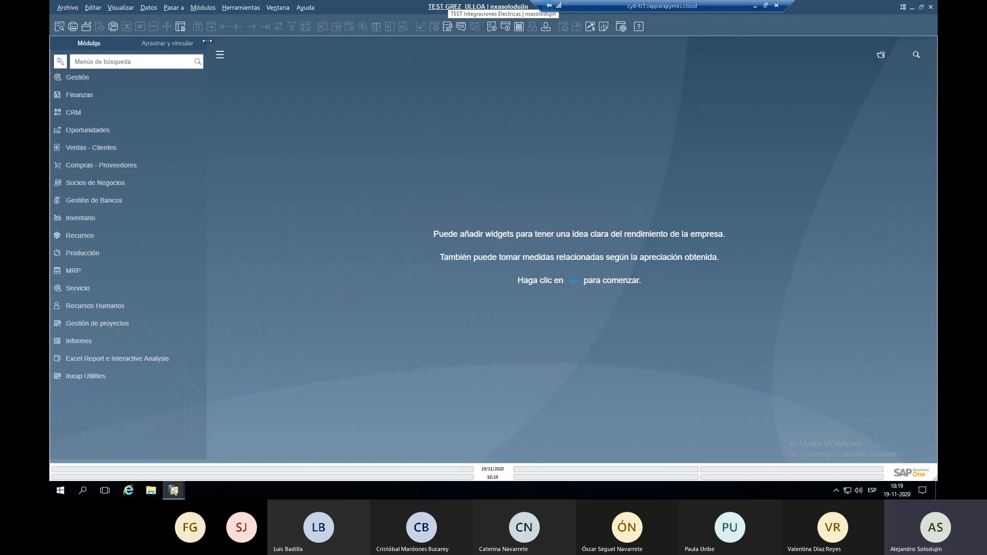
click(220, 58)
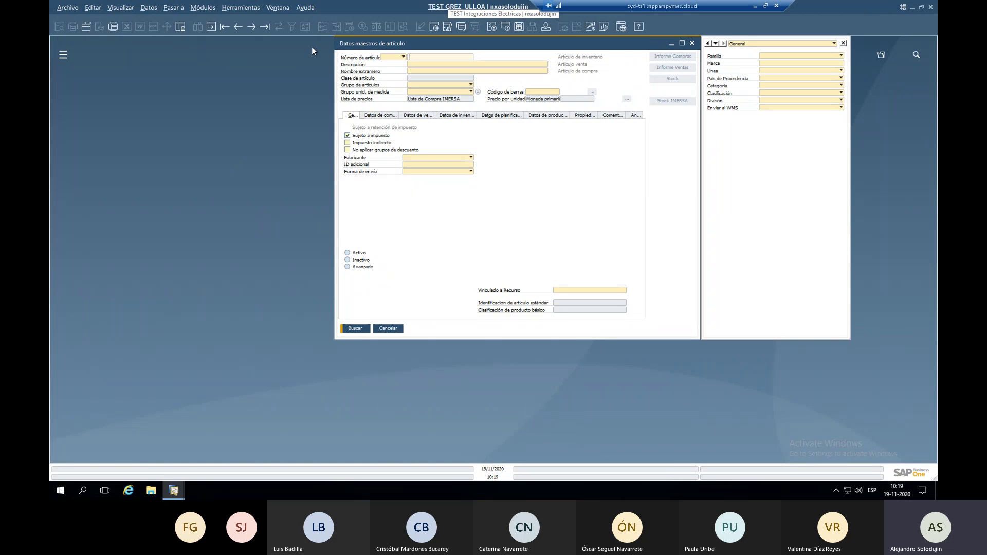
click(692, 43)
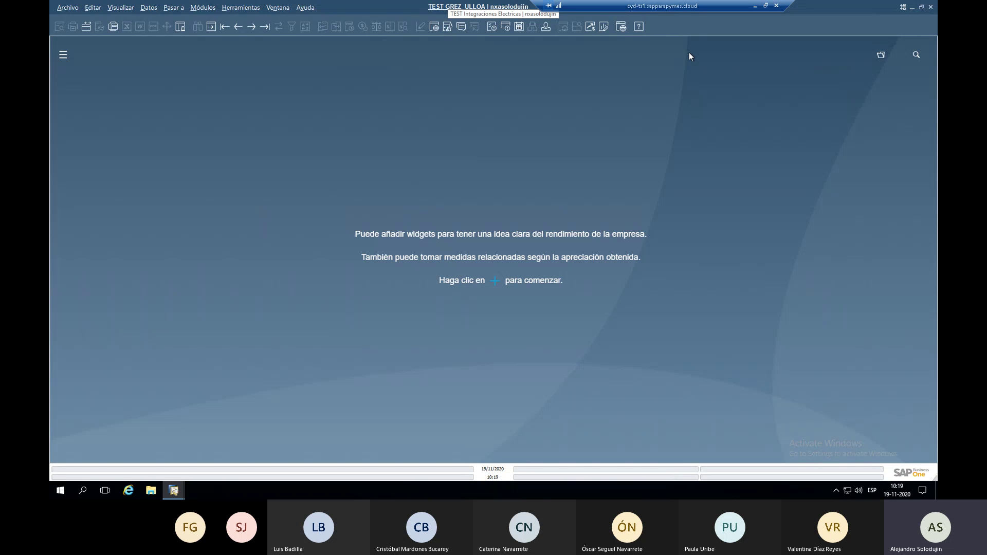
click(237, 7)
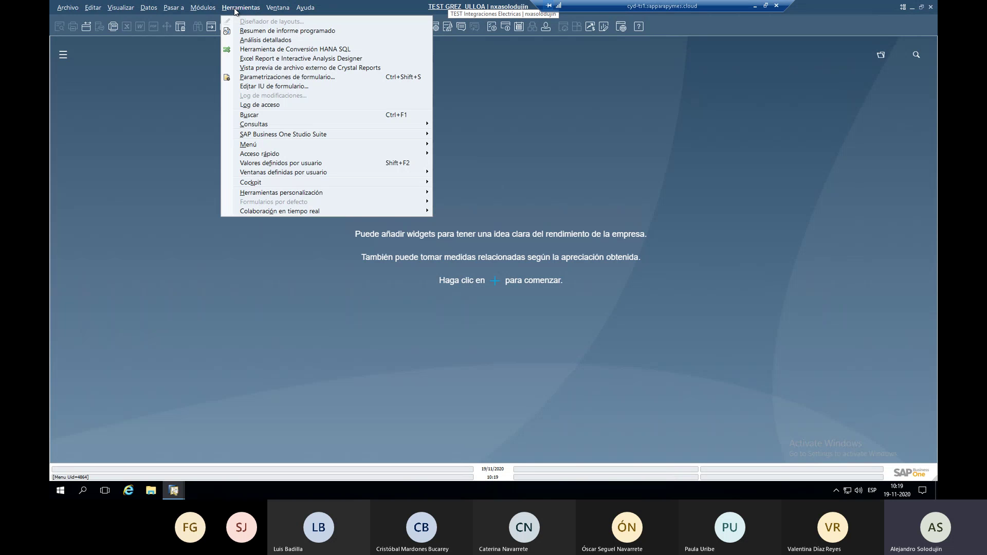
mouse_move(411, 155)
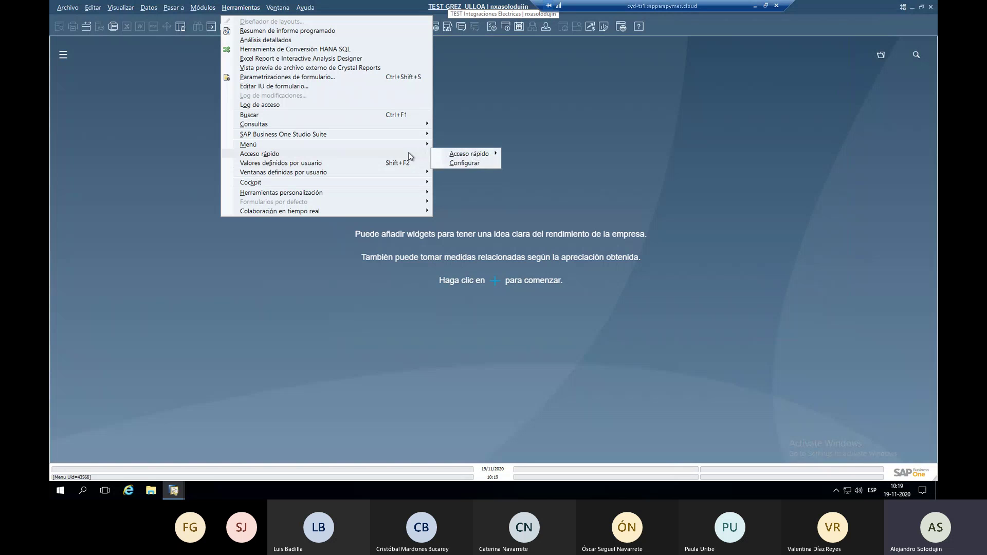
mouse_move(472, 154)
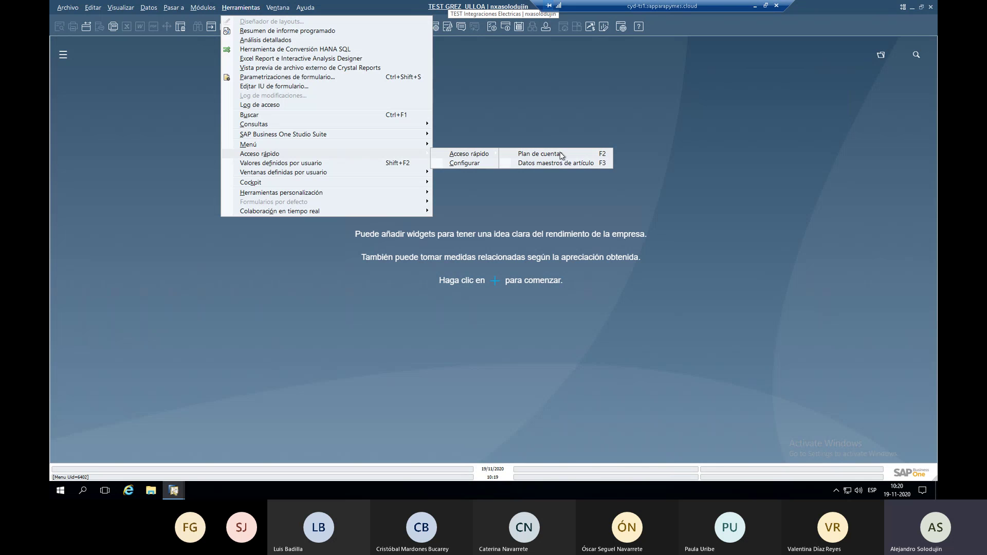
click(572, 165)
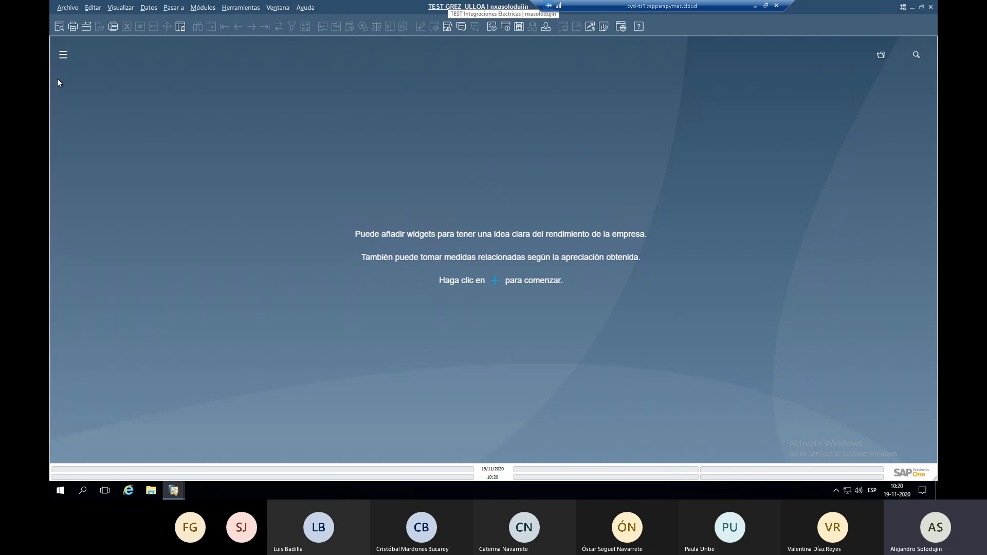
click(58, 55)
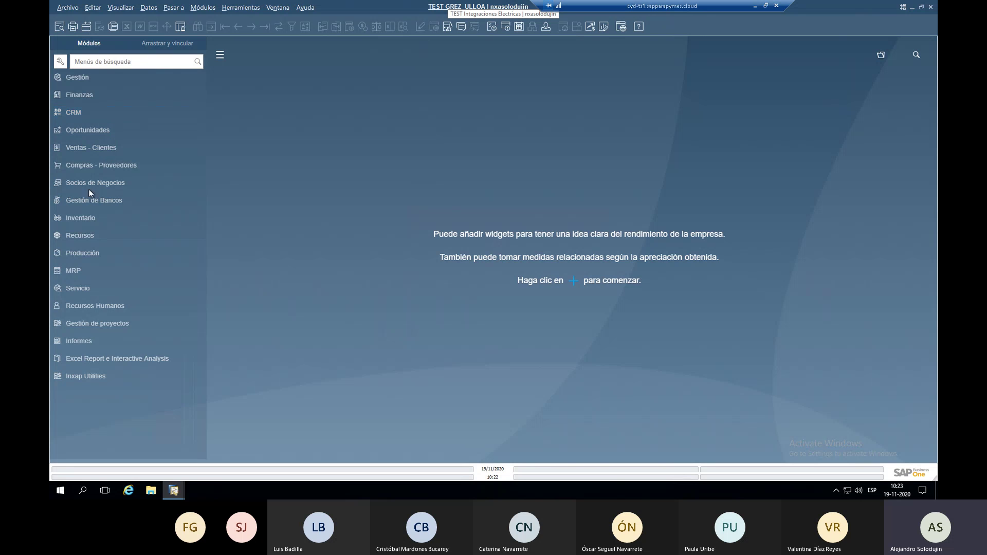
click(83, 218)
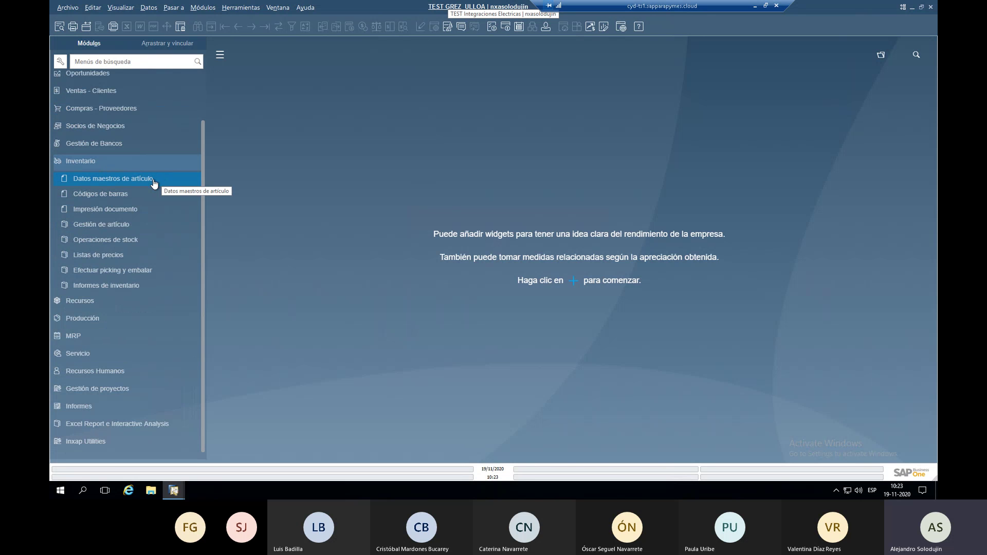
click(88, 161)
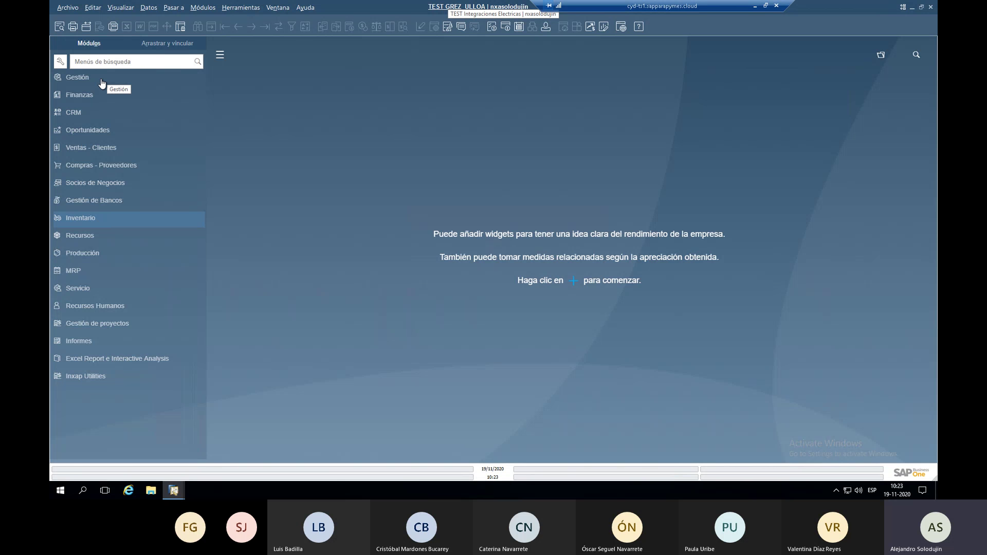
Browse Gestión > Definiciones, expanding and collapsing the Socios de Negocios definitions.
click(102, 81)
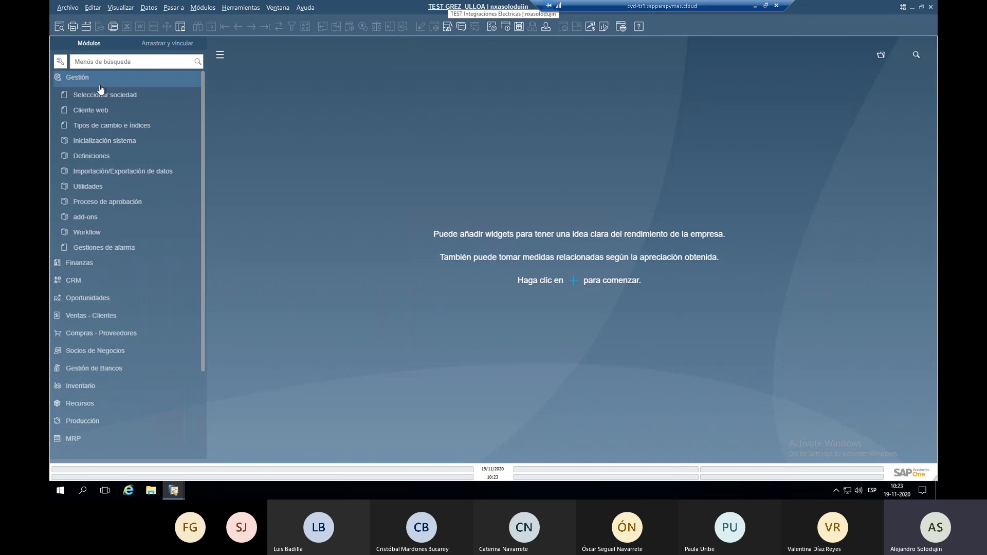
click(102, 159)
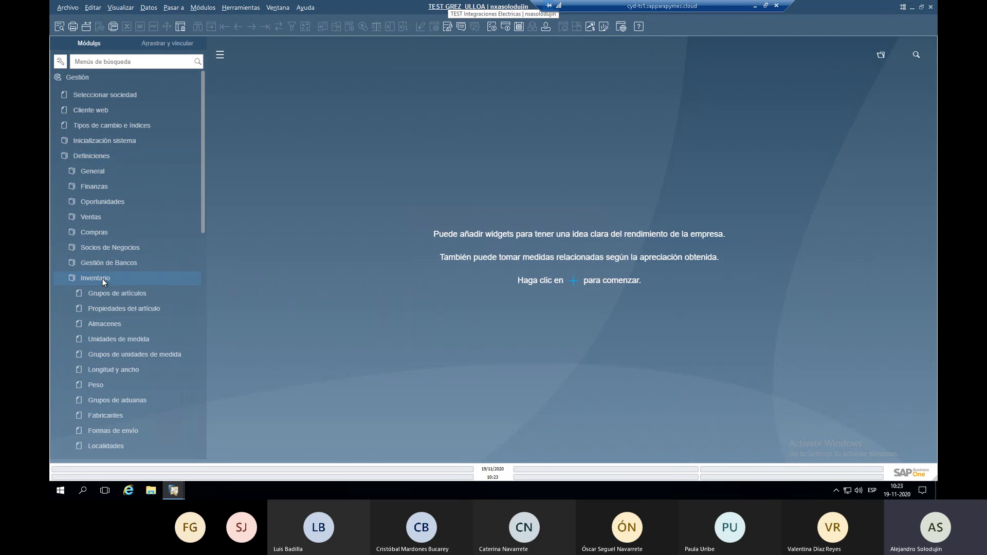
scroll(115, 298, down, 1)
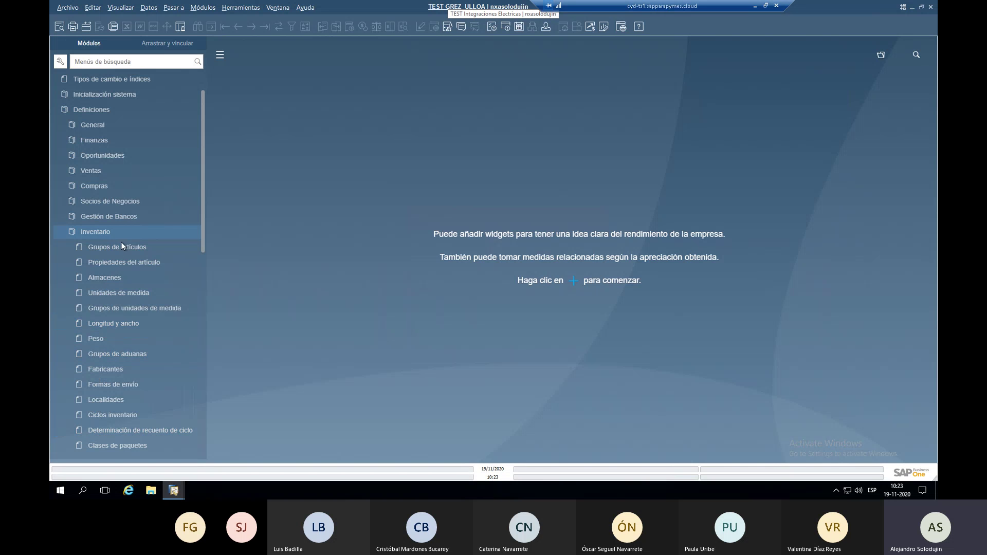
click(122, 203)
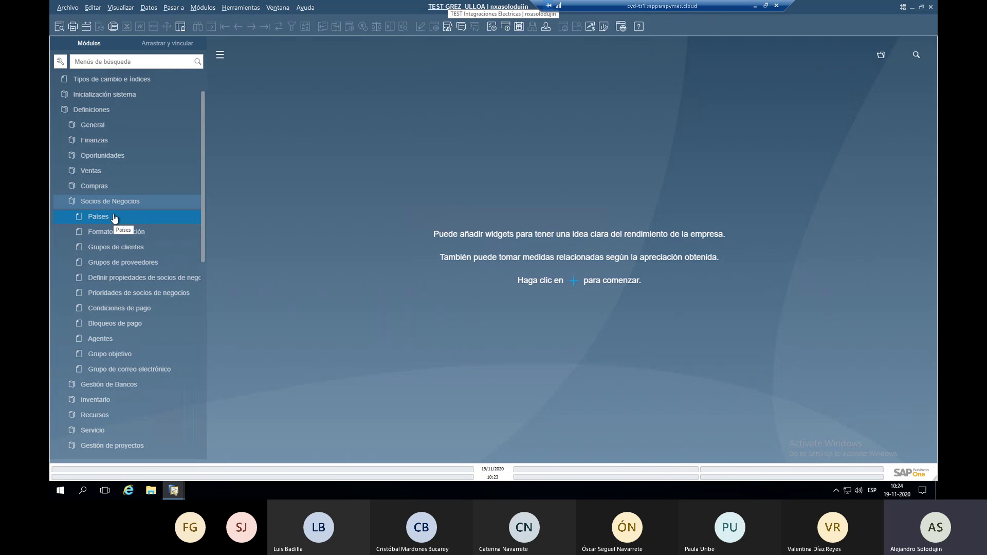
click(115, 205)
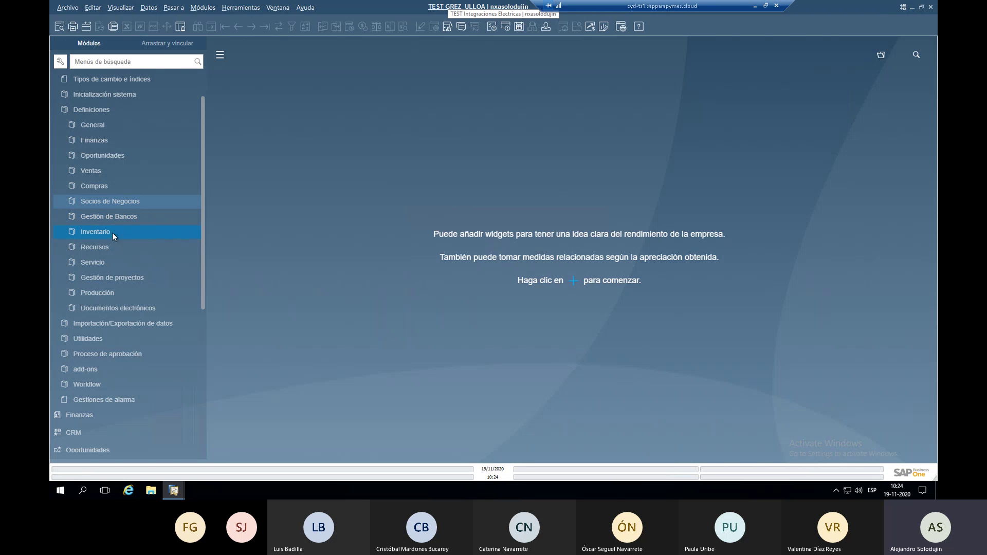
scroll(109, 77, up, 3)
Collapse the Gestión section, then expand and collapse it once more.
click(106, 77)
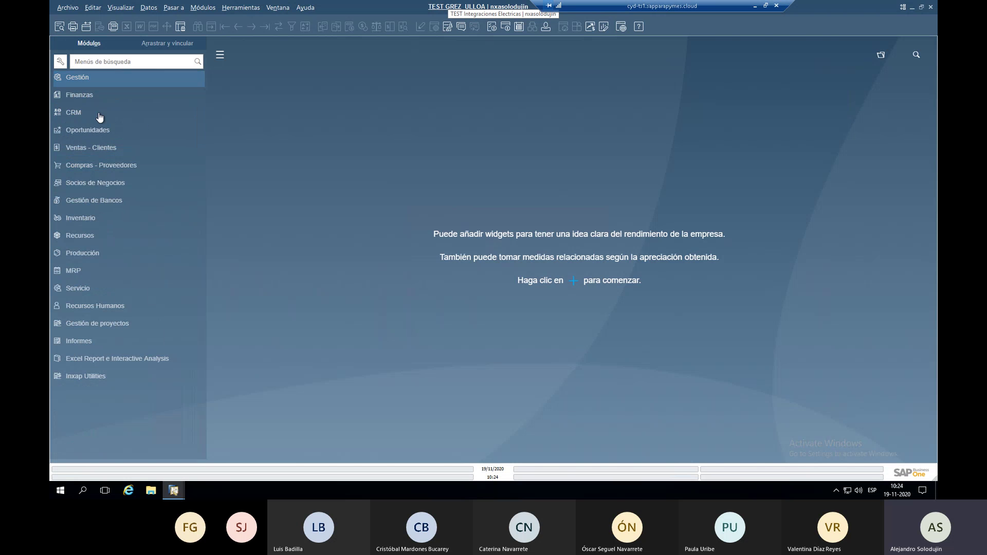
click(85, 77)
click(93, 77)
Filter the module menu with 'alma' and open the Almacenes definitions form.
text(alma)
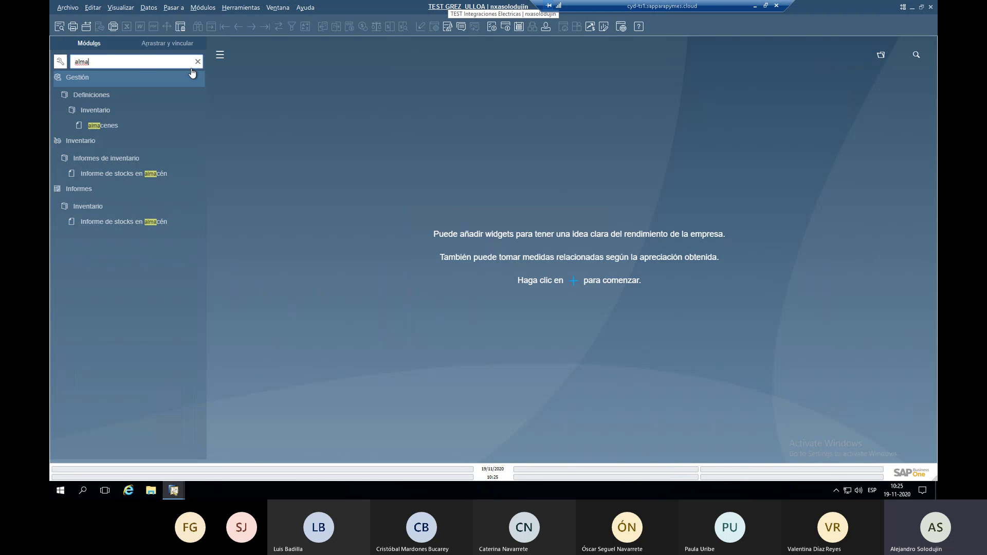
click(106, 126)
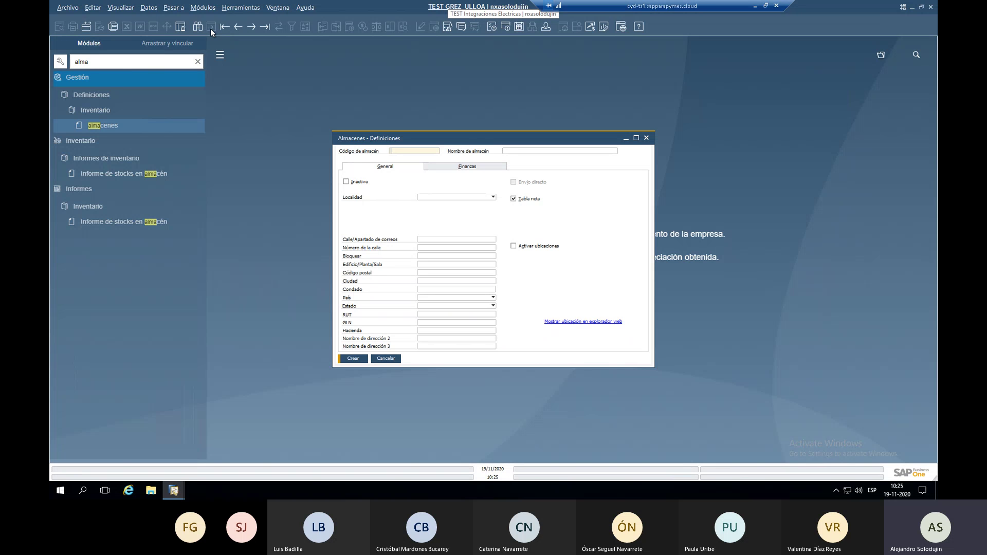
Move the Almacenes form aside and reopen it, then clear the menu search and expand Inventario.
drag(353, 137, 251, 73)
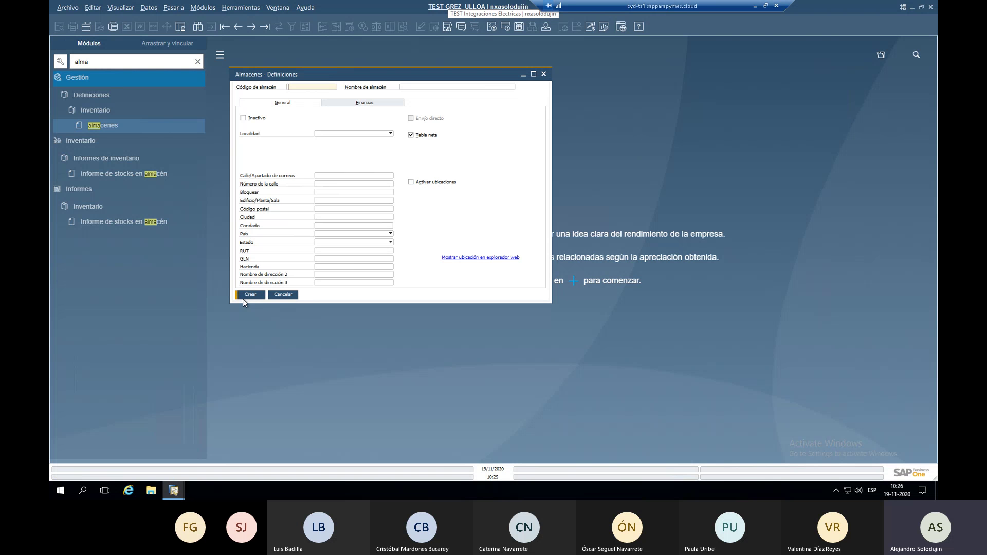
click(198, 26)
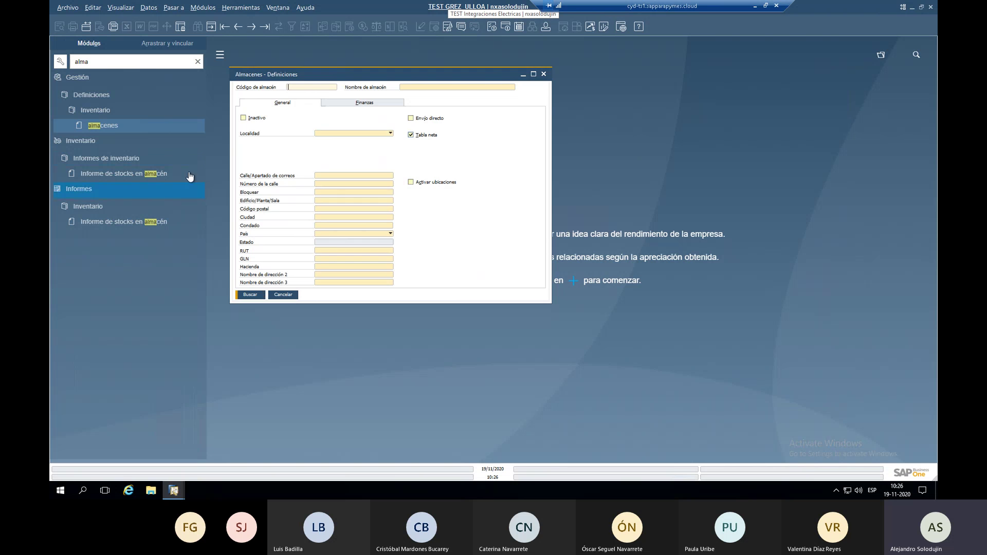
key(Escape)
click(177, 132)
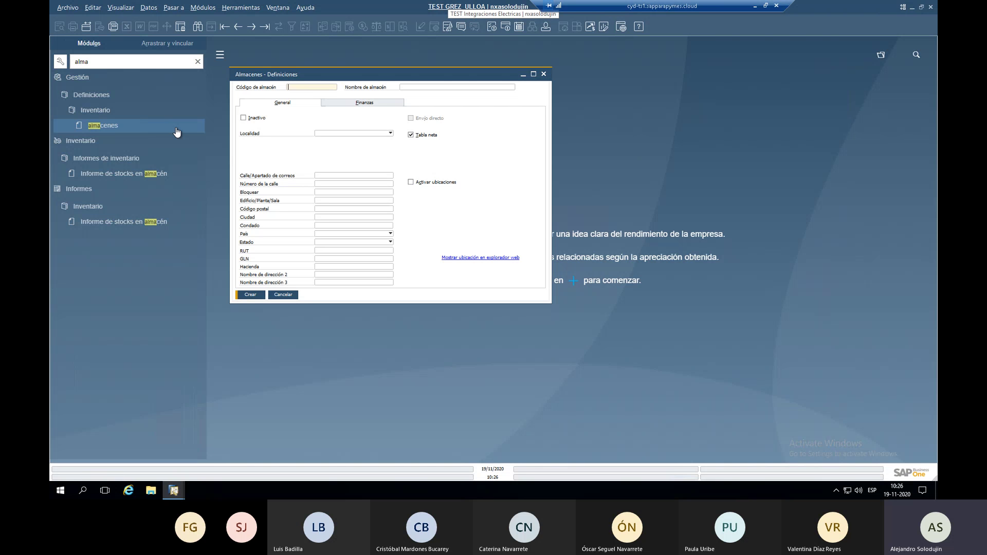
click(197, 62)
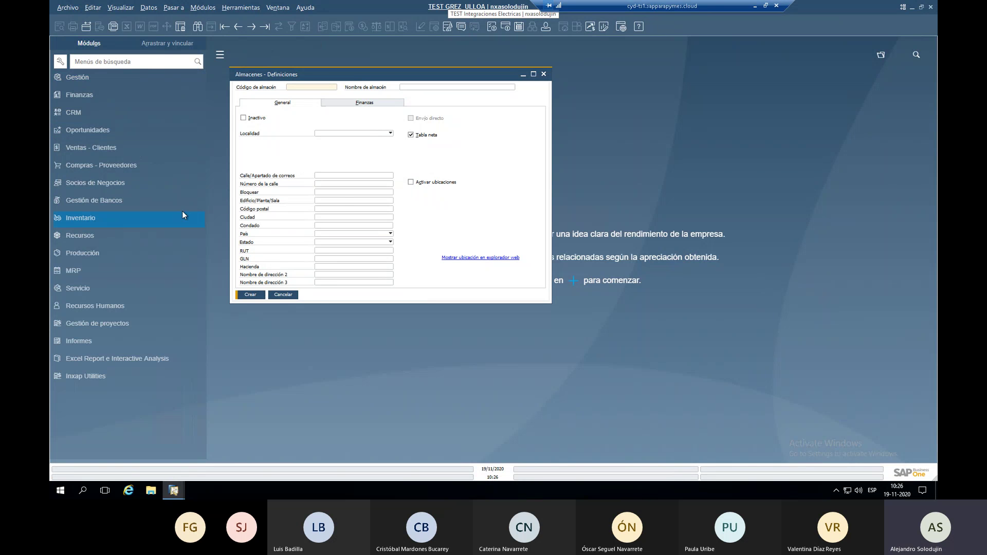
click(180, 214)
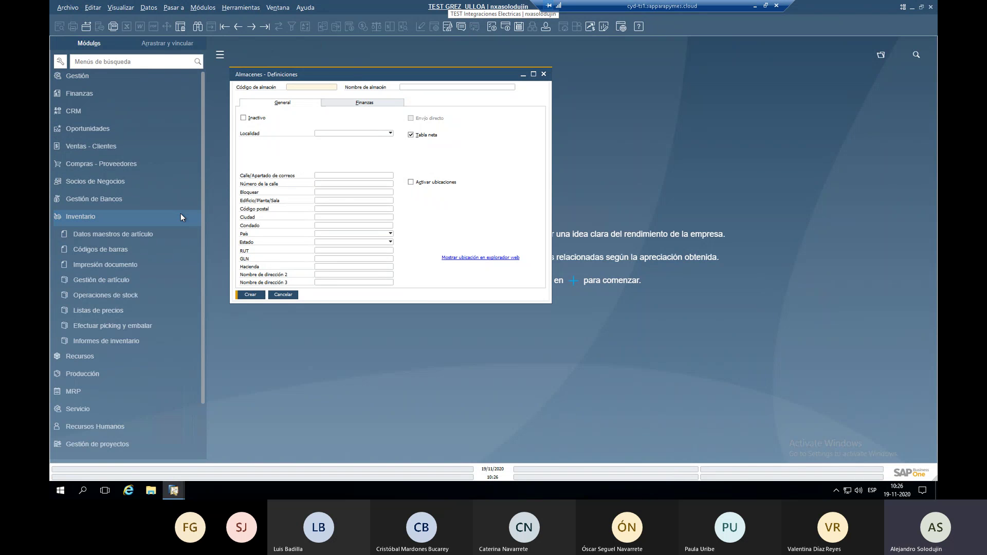
click(150, 177)
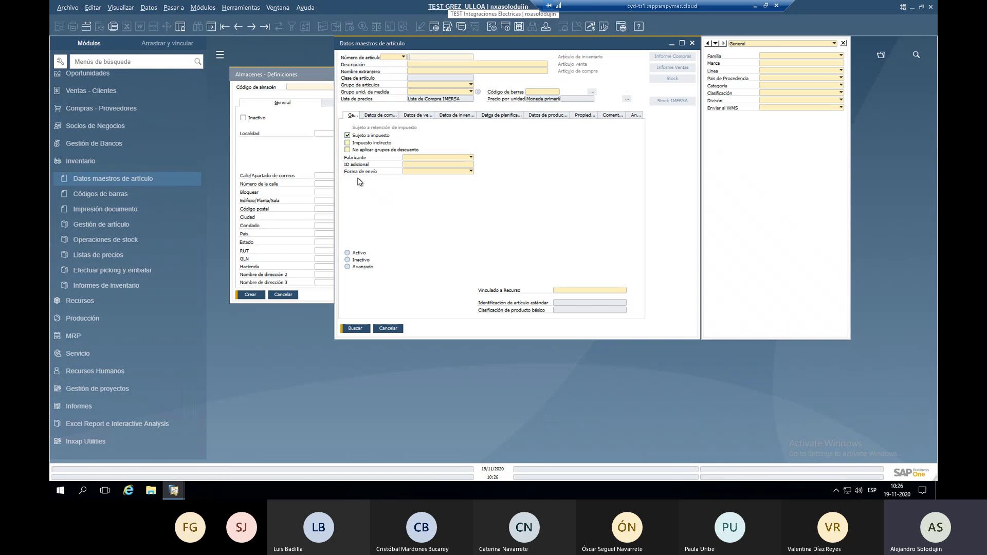
click(287, 157)
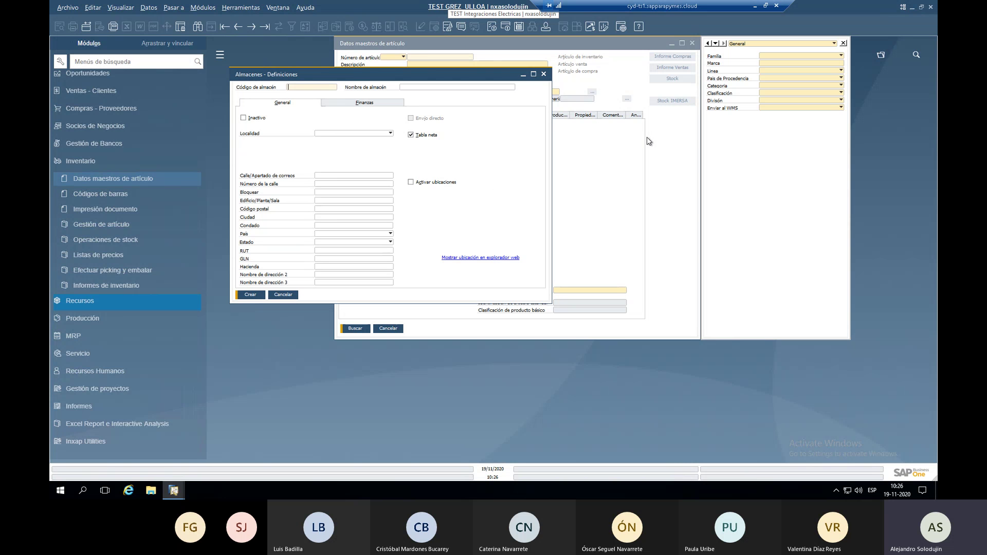
click(691, 44)
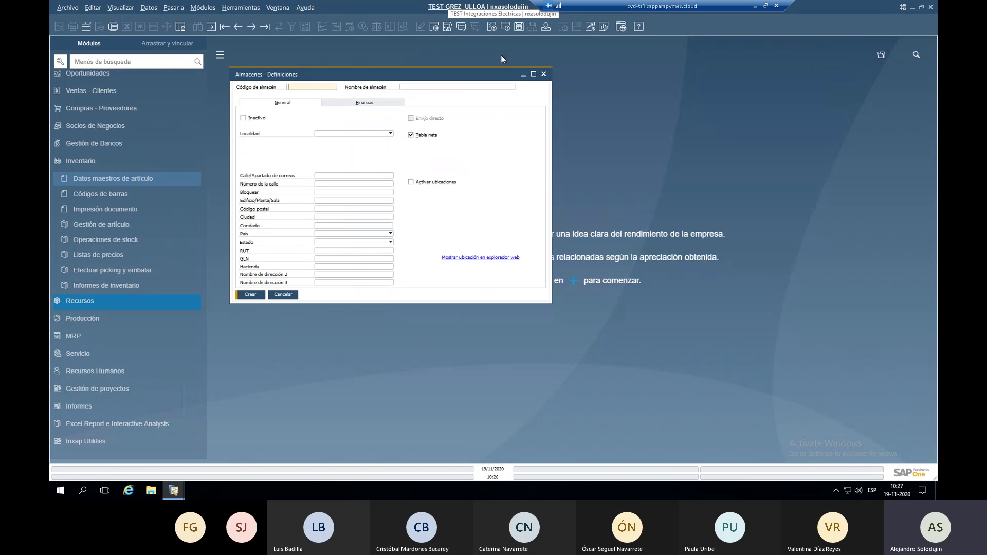
Search with * in Código de almacén to list all 10 existing warehouses.
click(197, 28)
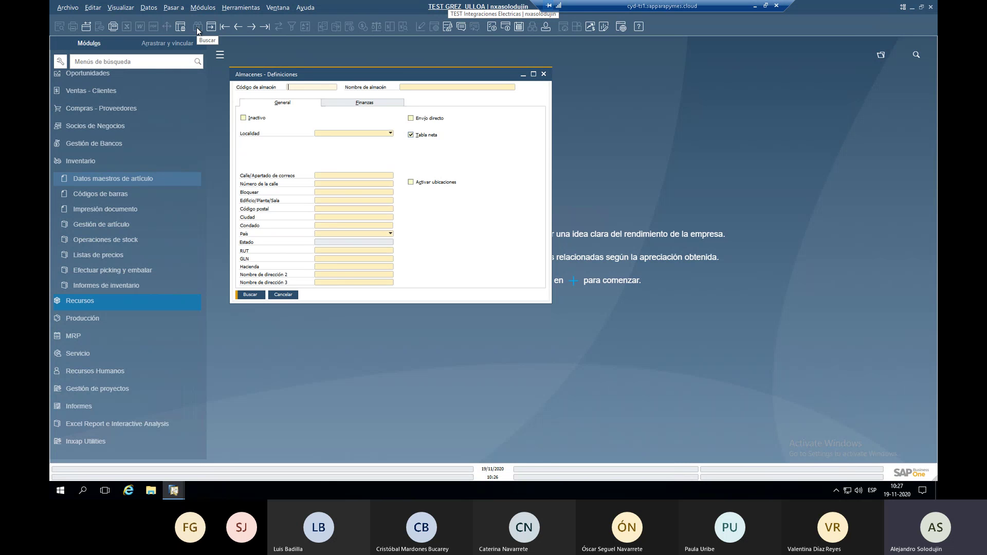
text(*)
key(BackSpace)
click(458, 89)
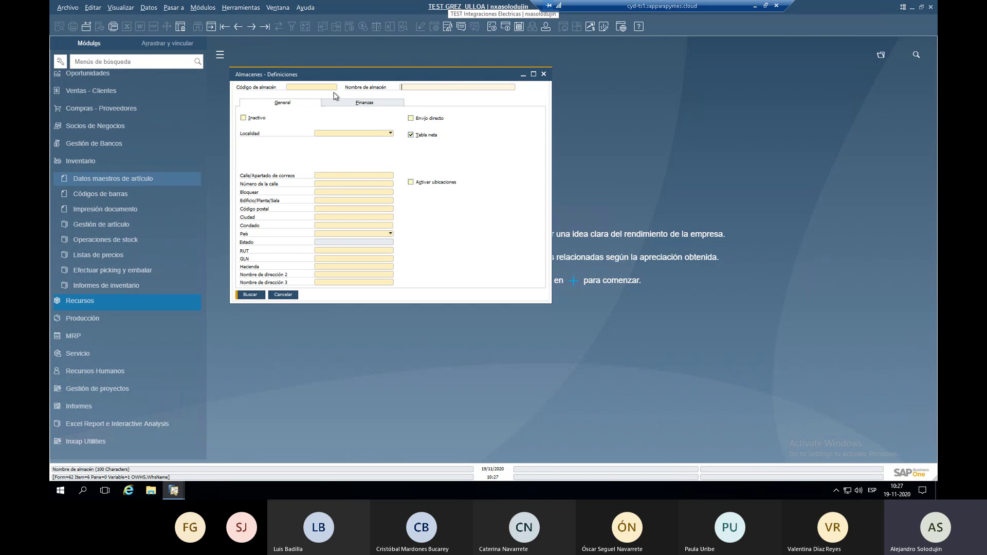
click(303, 88)
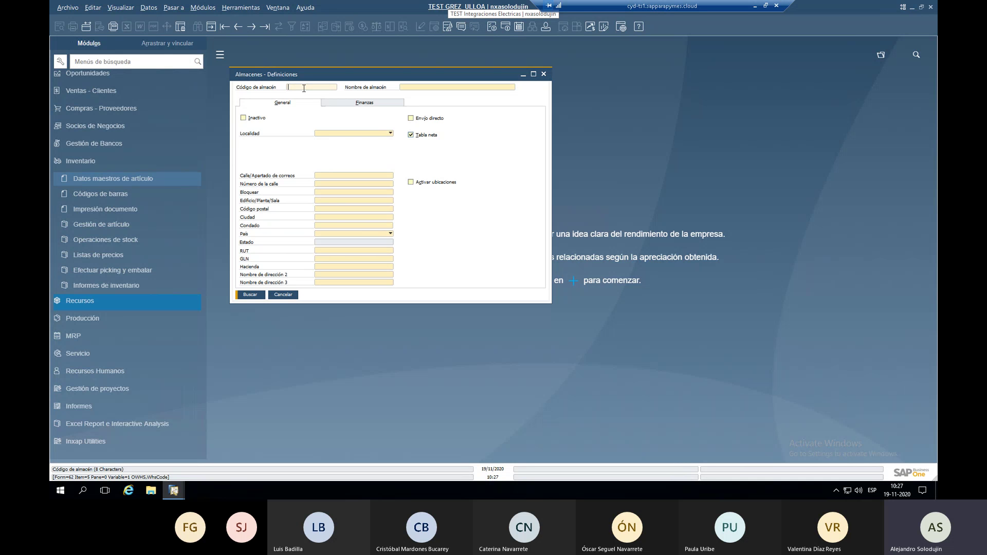
text(*)
key(Return)
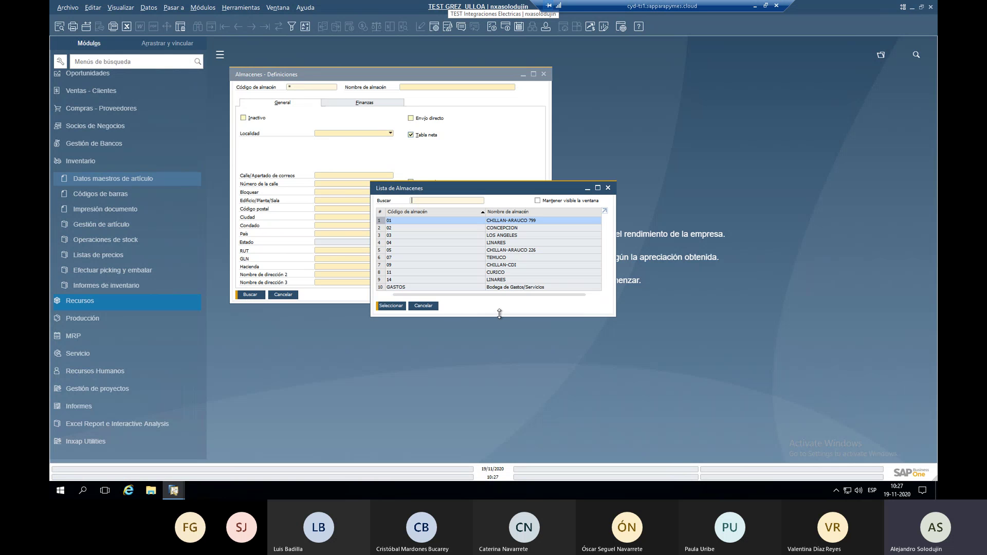
Enlarge the Lista de Almacenes window and load warehouse 01 CHILLAN-ARAUCO 799.
drag(499, 317, 507, 355)
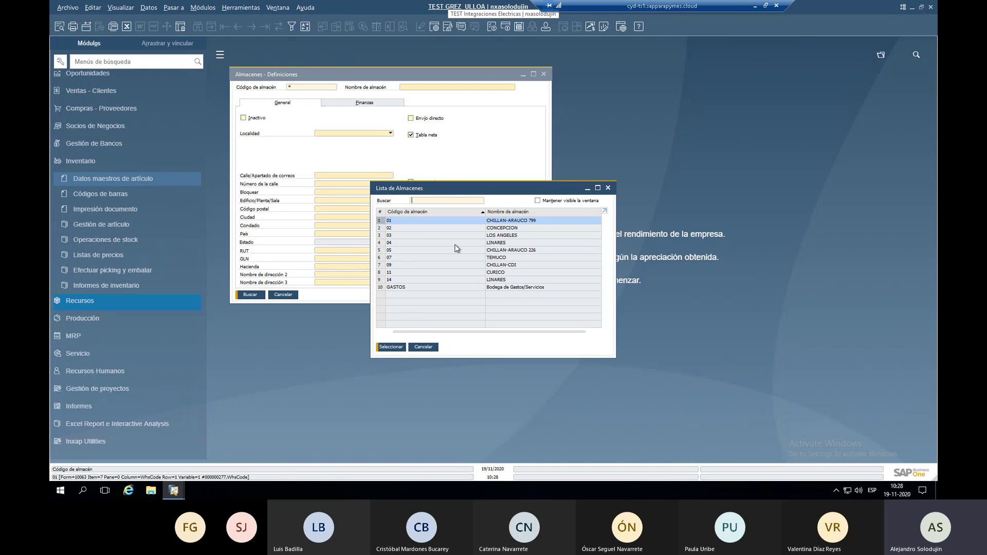
double_click(420, 221)
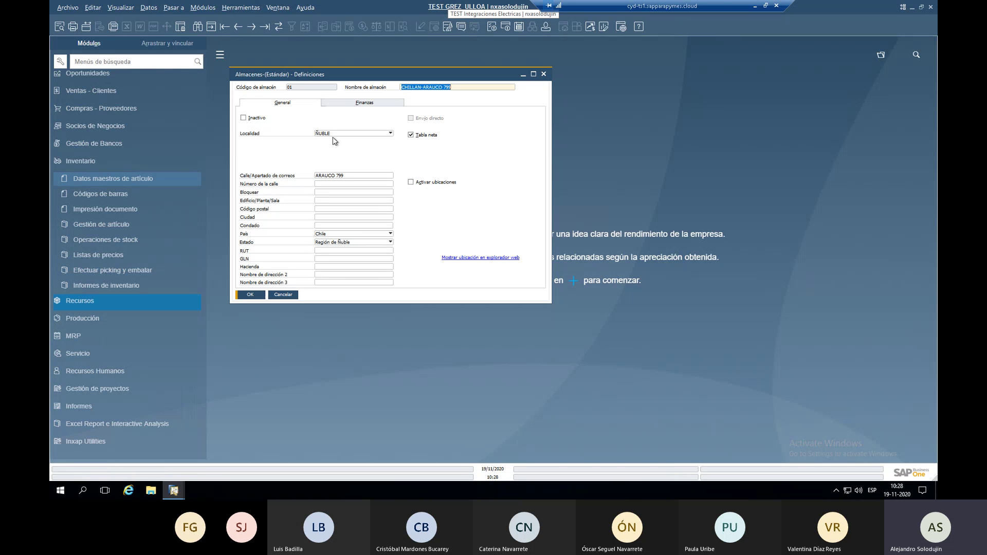
click(370, 104)
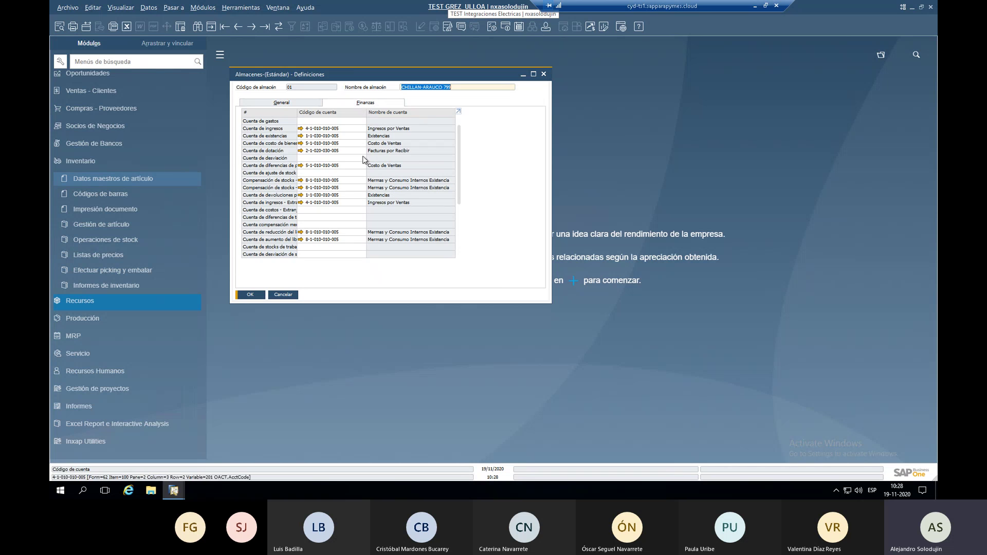
click(282, 102)
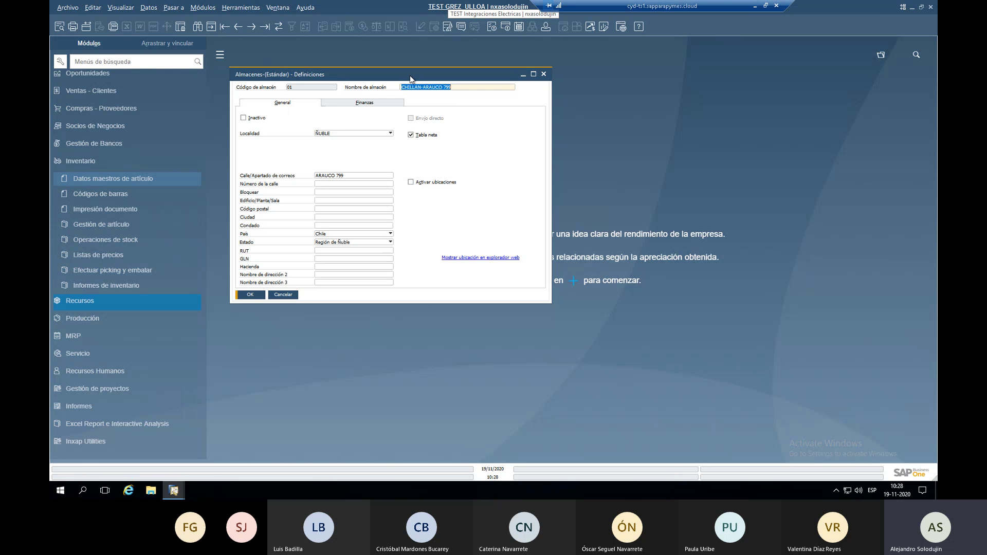
Browse back and forth between warehouses 02 CONCEPCION and 03 LOS ANGELES.
click(251, 28)
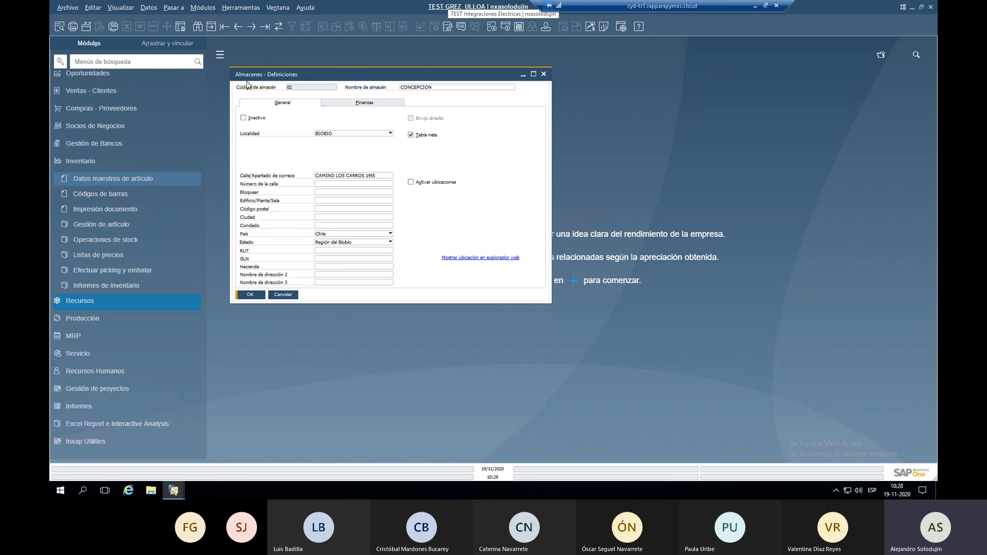
mouse_move(298, 90)
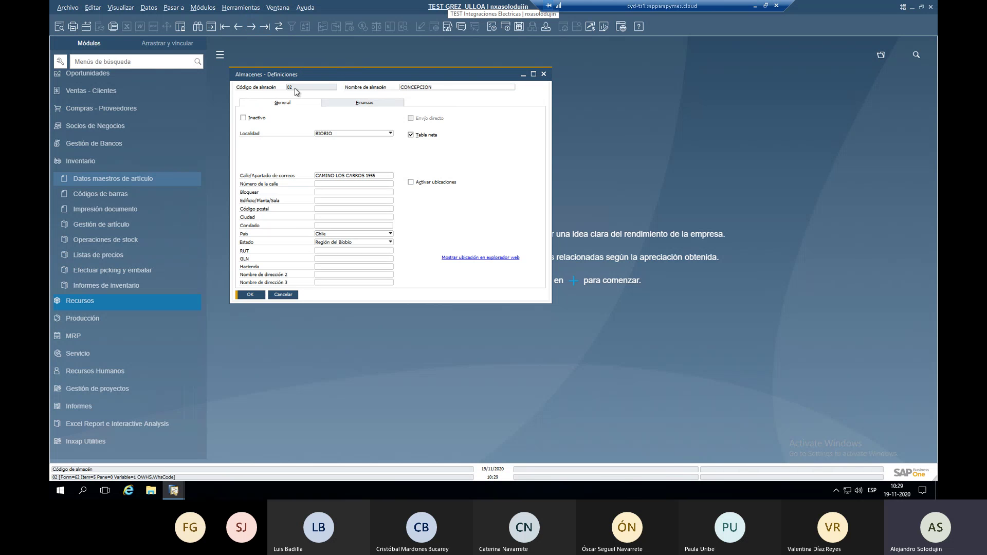
click(250, 27)
click(237, 26)
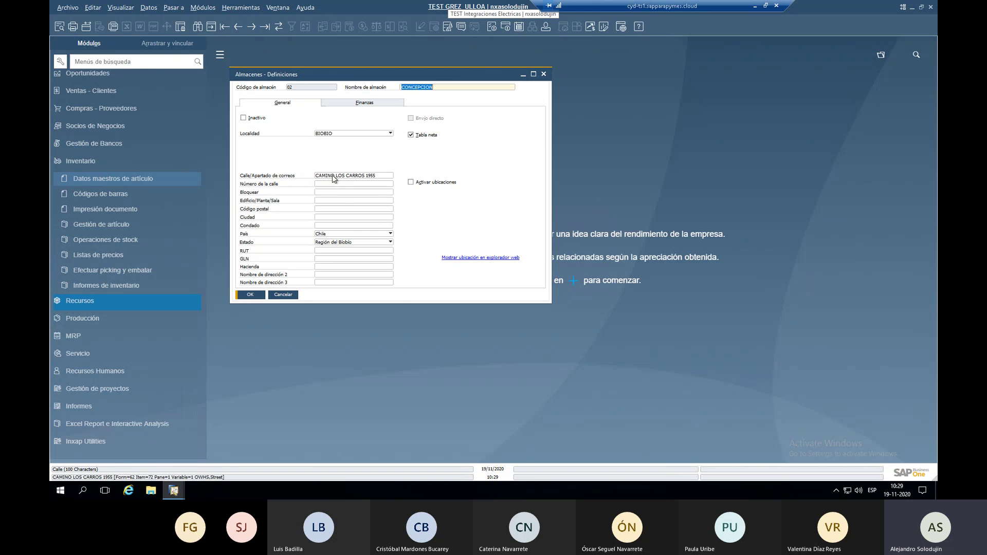
click(335, 201)
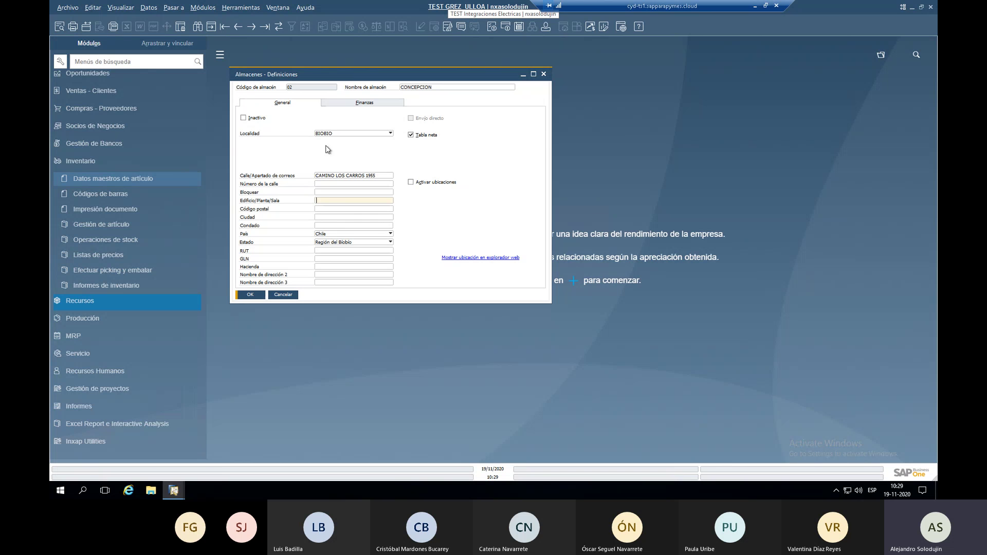
click(256, 25)
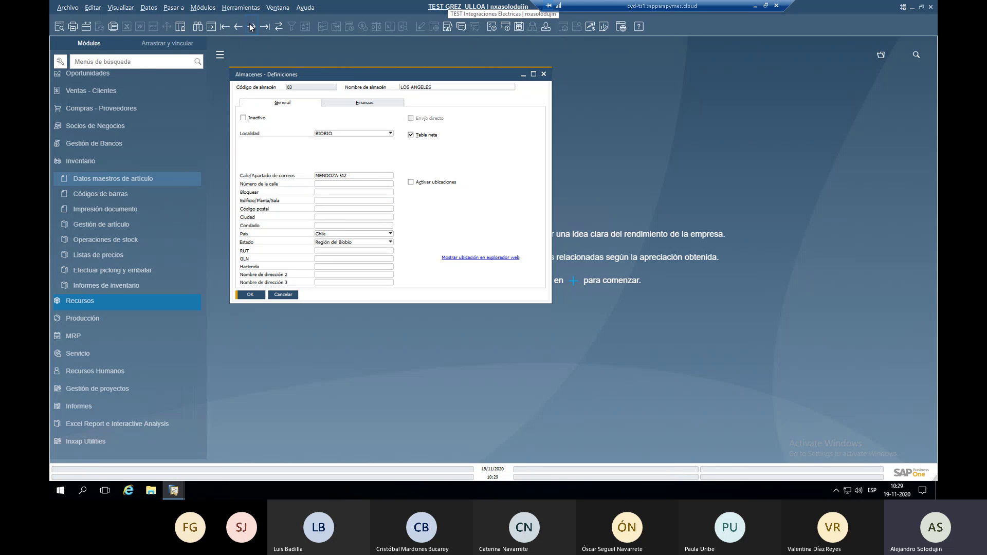
Jump to warehouse 01, step through every record to GASTOS, and end on 14 LINARES.
click(222, 27)
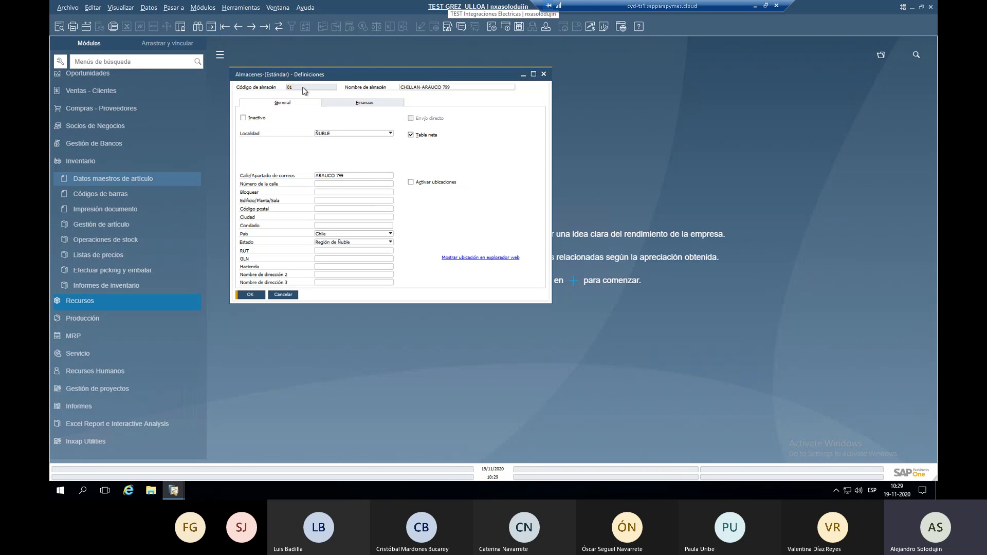
click(251, 27)
click(251, 27)
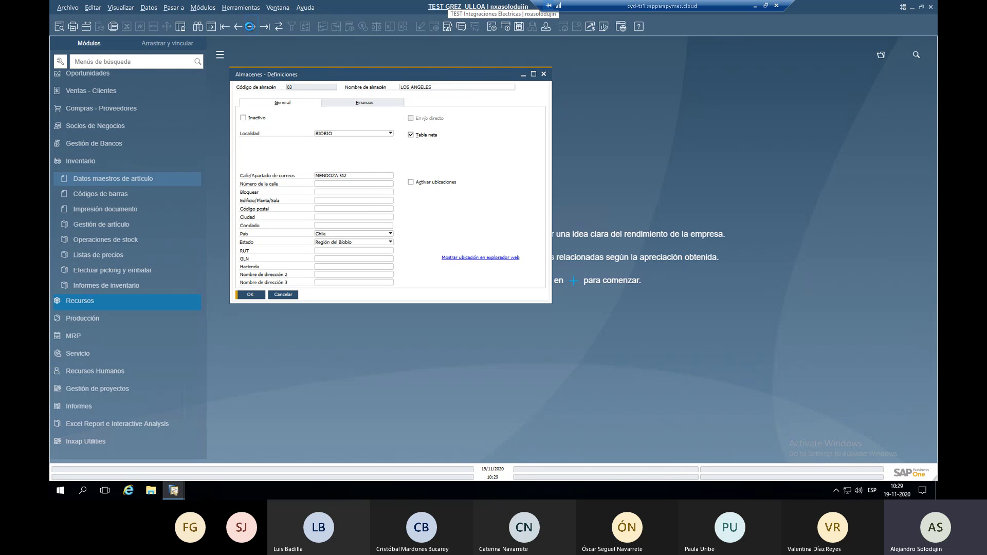
click(251, 27)
click(251, 27)
click(251, 28)
click(251, 28)
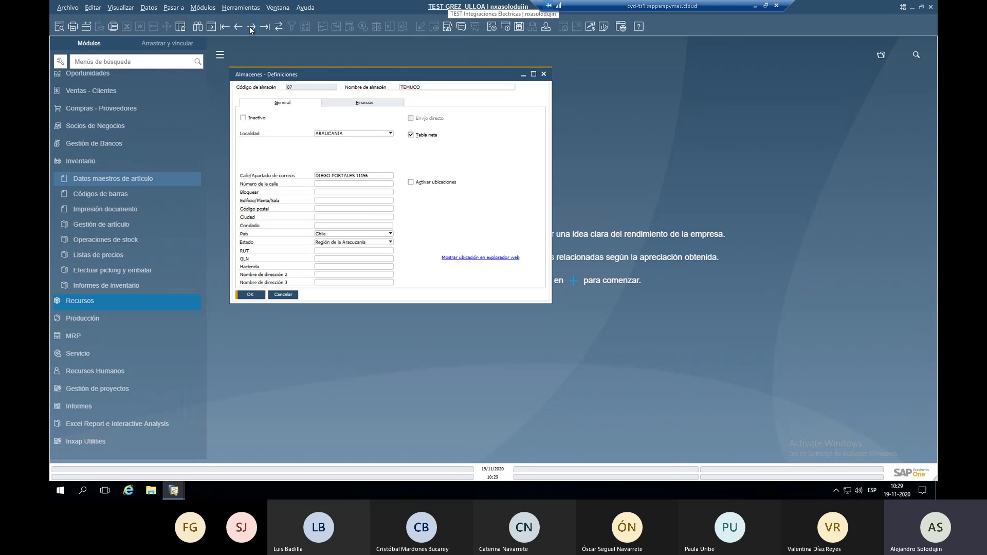
click(251, 28)
click(250, 28)
click(251, 28)
click(251, 28)
click(251, 28)
click(251, 28)
click(251, 29)
click(252, 26)
click(239, 27)
Start a new warehouse record with code TRANSITO and move to the Nombre de almacén field.
click(211, 30)
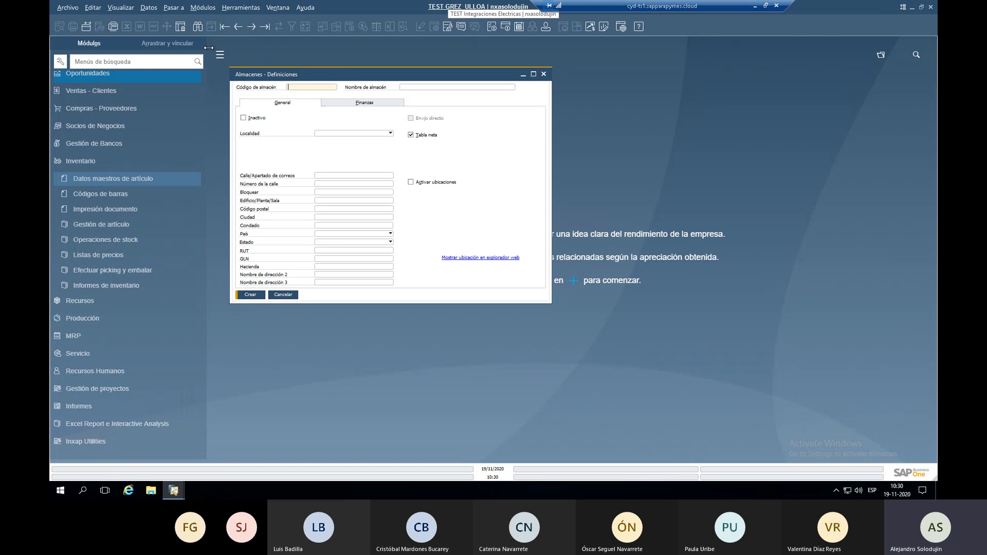
text(TRANSITO)
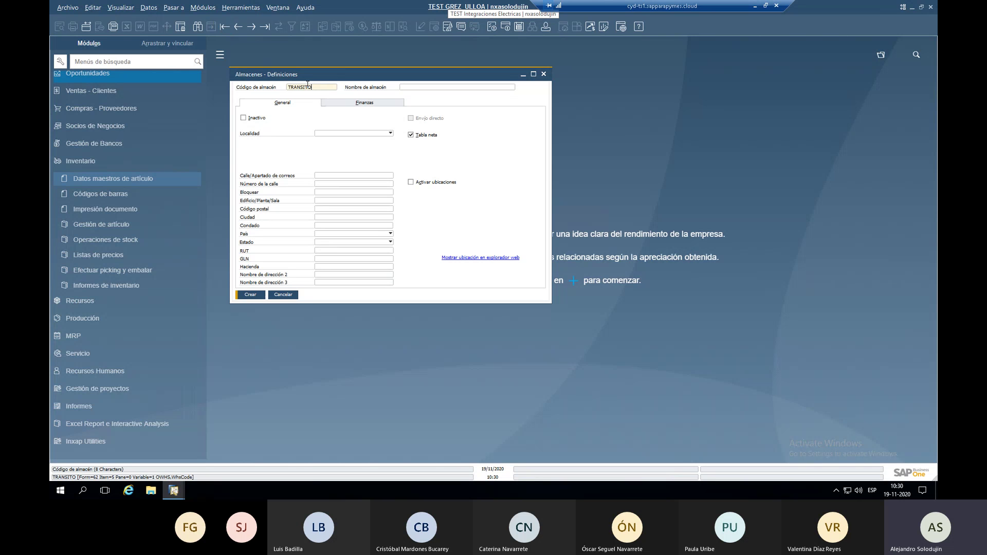
click(126, 11)
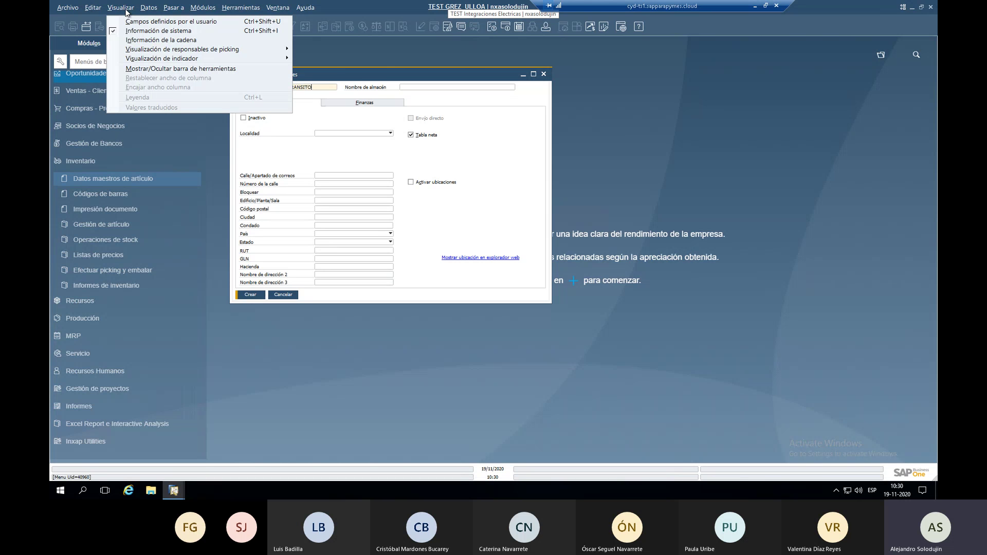
click(313, 88)
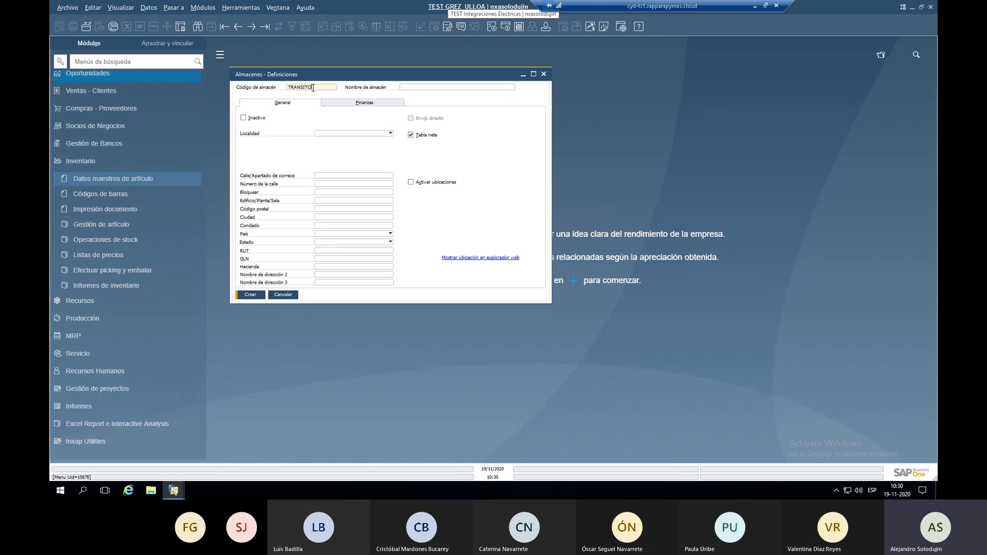
click(410, 87)
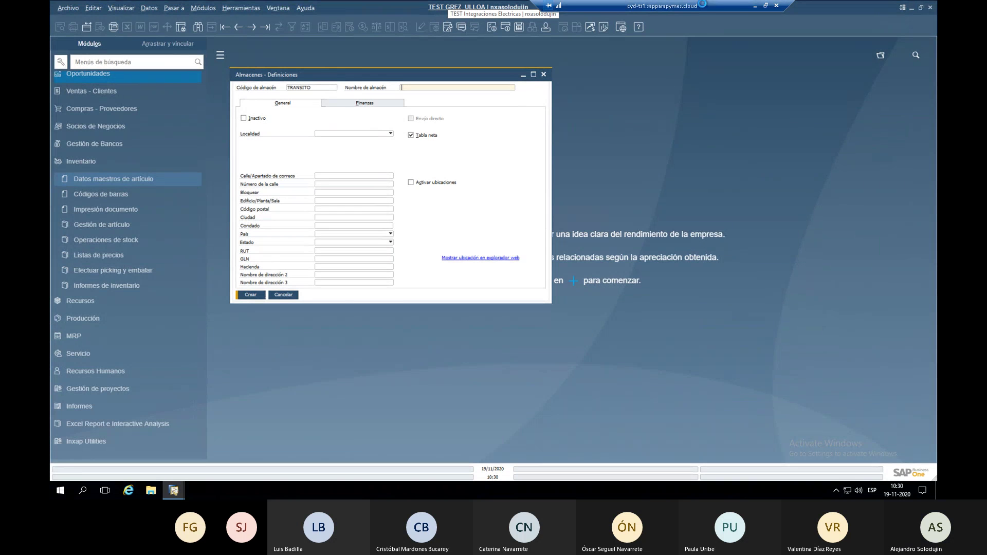
Briefly restore the remote session and view the warehouse's Finanzas accounts tab.
click(765, 6)
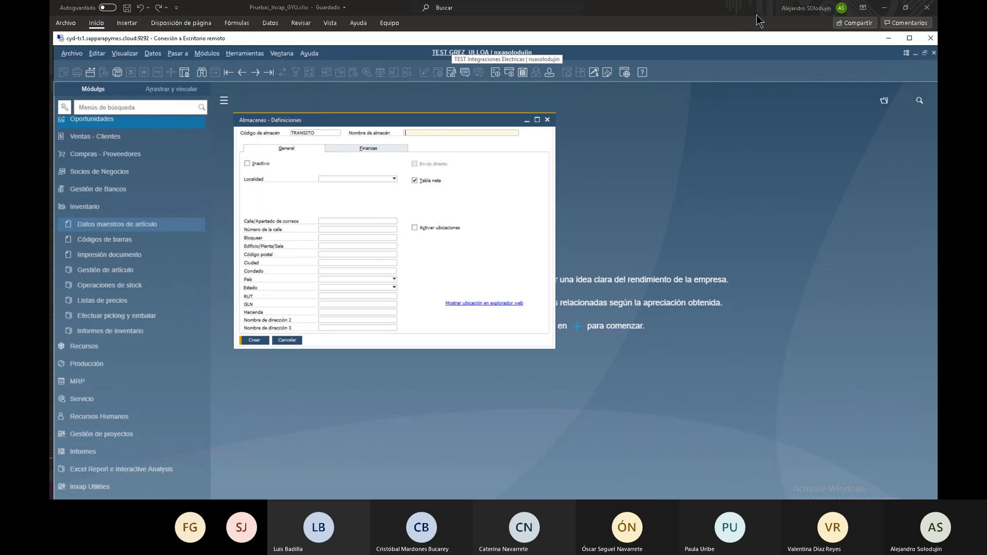
drag(739, 38, 650, 7)
text(BB)
click(368, 148)
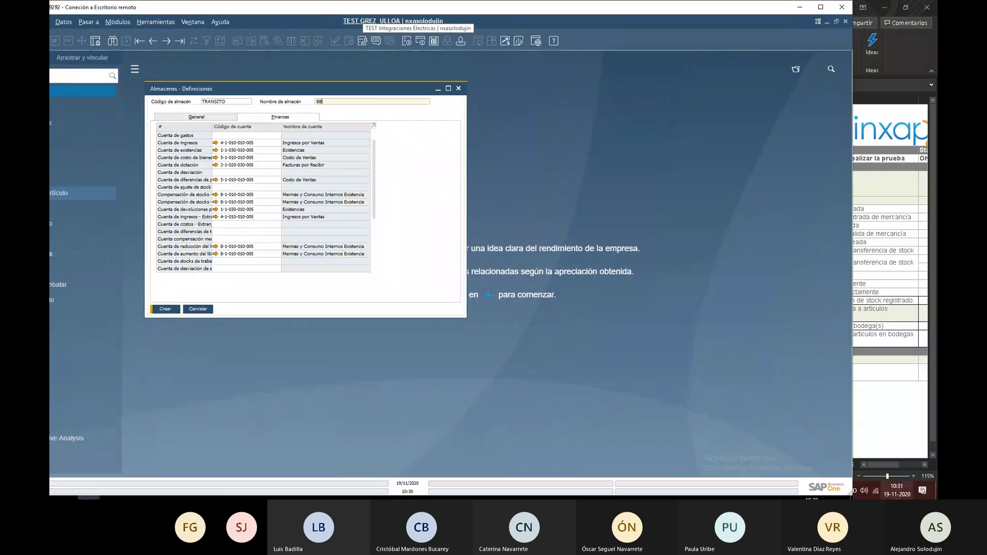
click(821, 8)
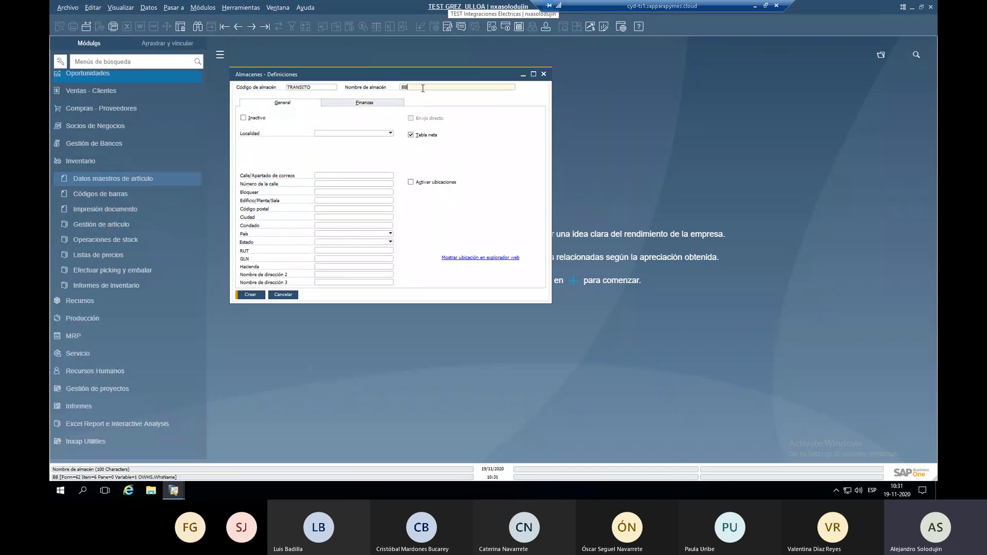
Name the warehouse 'Bodega en Transito' and create it.
key(BackSpace)
text(odega en Tranisito)
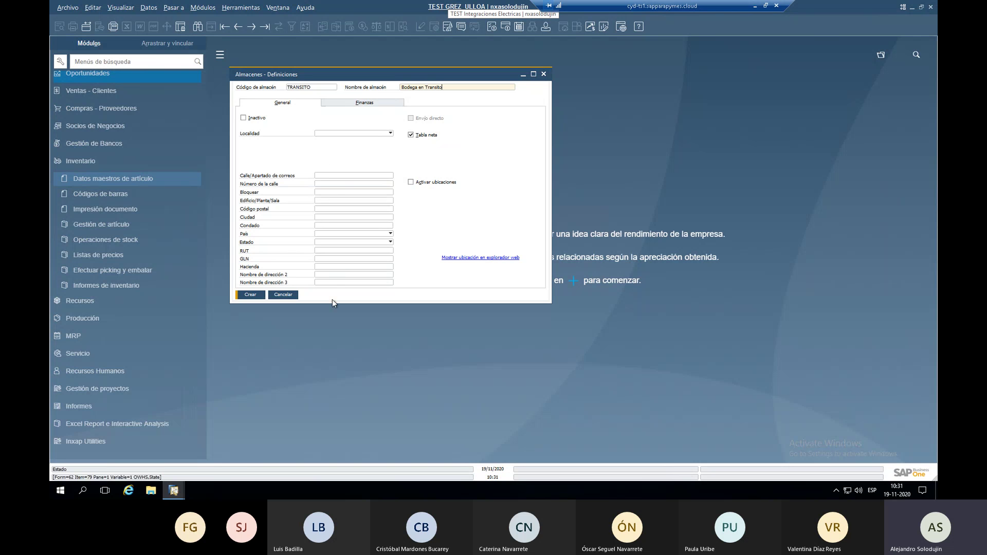
click(247, 297)
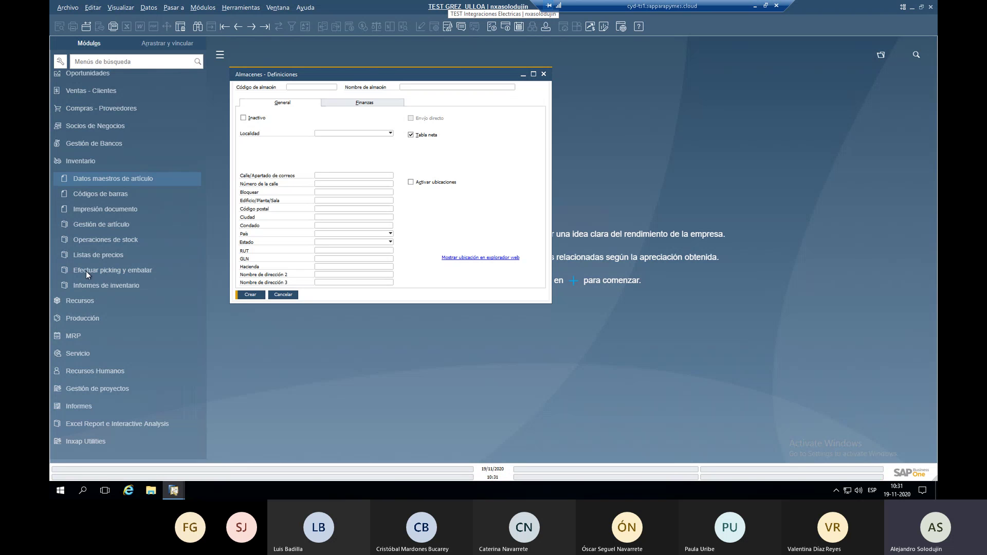
click(150, 178)
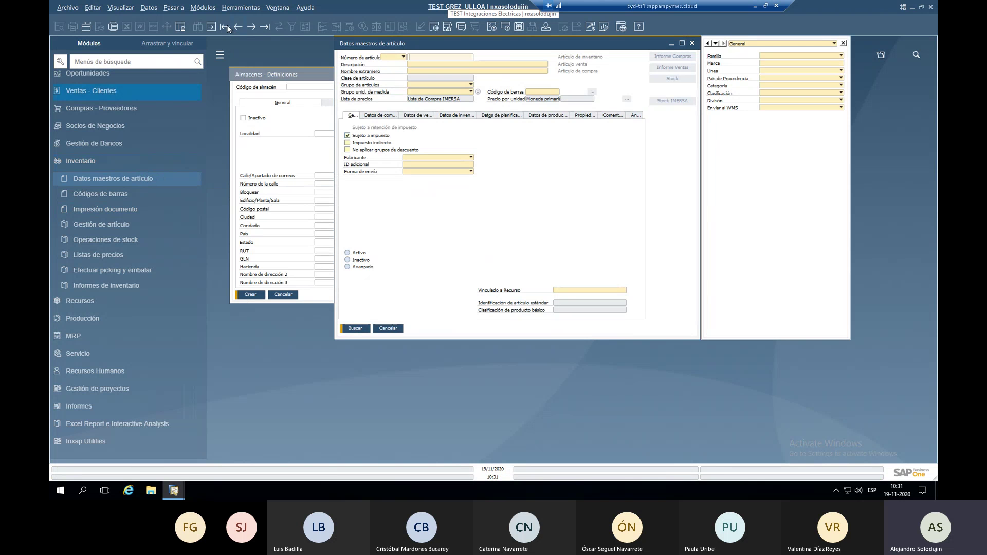
click(225, 26)
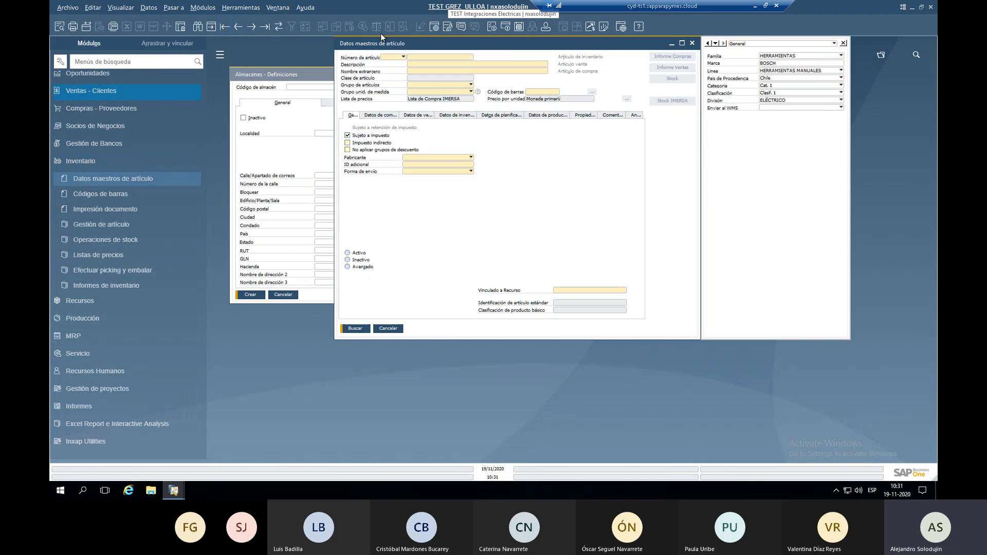
click(445, 114)
scroll(393, 233, down, 3)
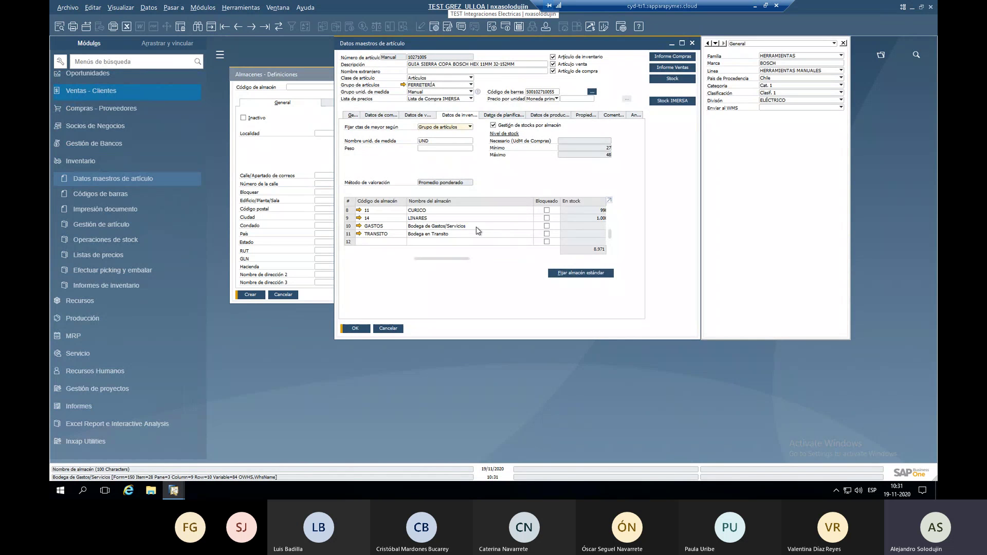
click(388, 328)
List all warehouses with the * wildcard, confirming TRANSITO among 11 entries, then close the list.
click(197, 26)
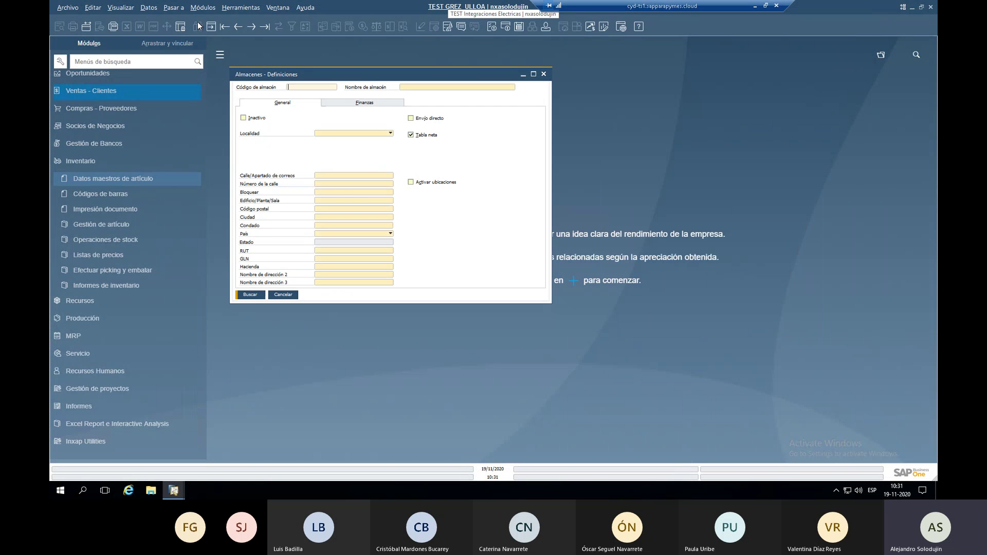
text(*)
key(Return)
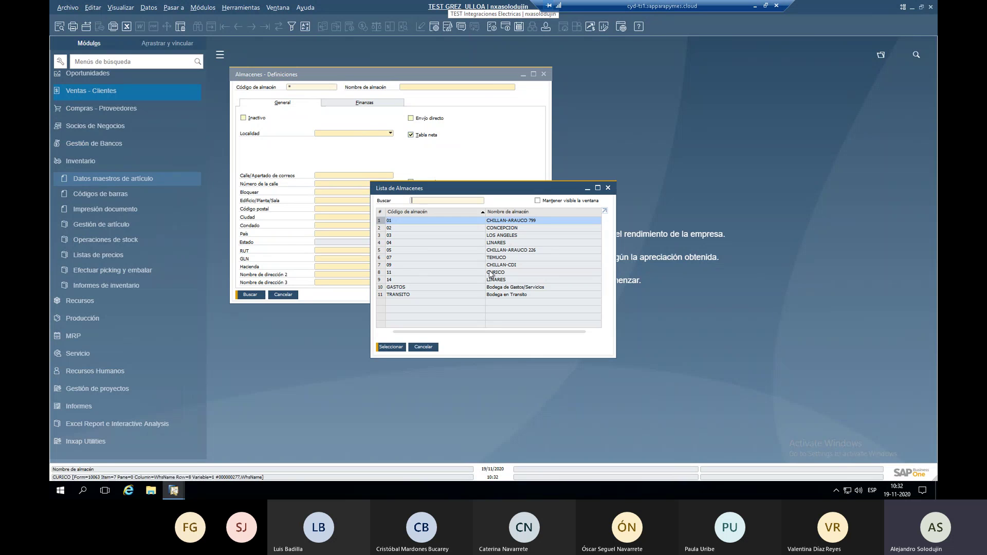
key(Escape)
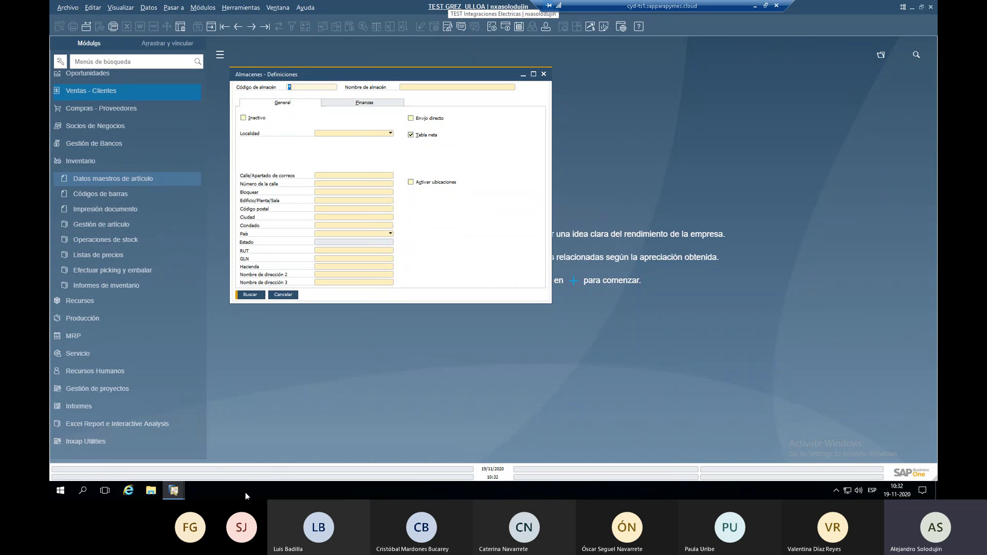
In the TEST Integraciones session, open Almacenes via the 'alma' menu search and list its warehouses with *.
click(282, 295)
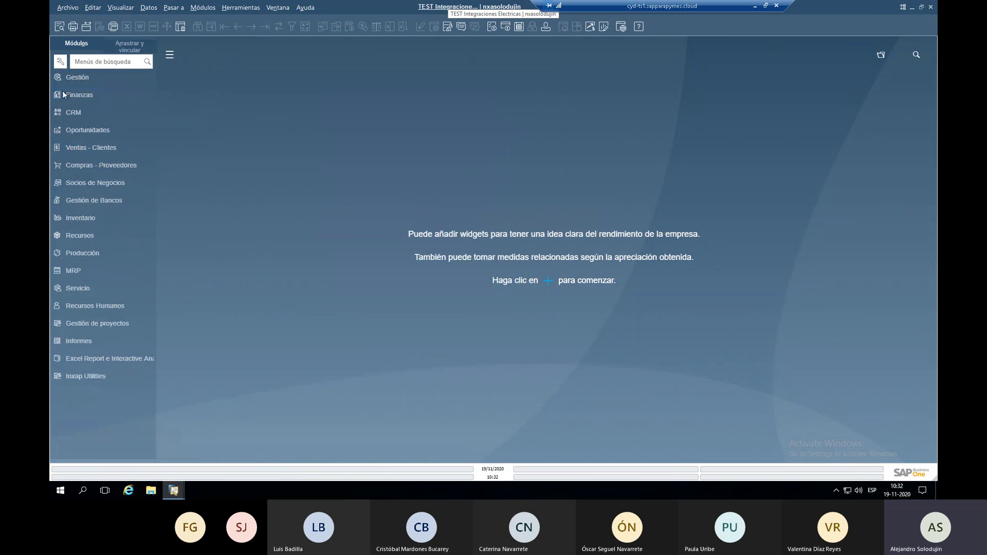
click(85, 65)
text(alma)
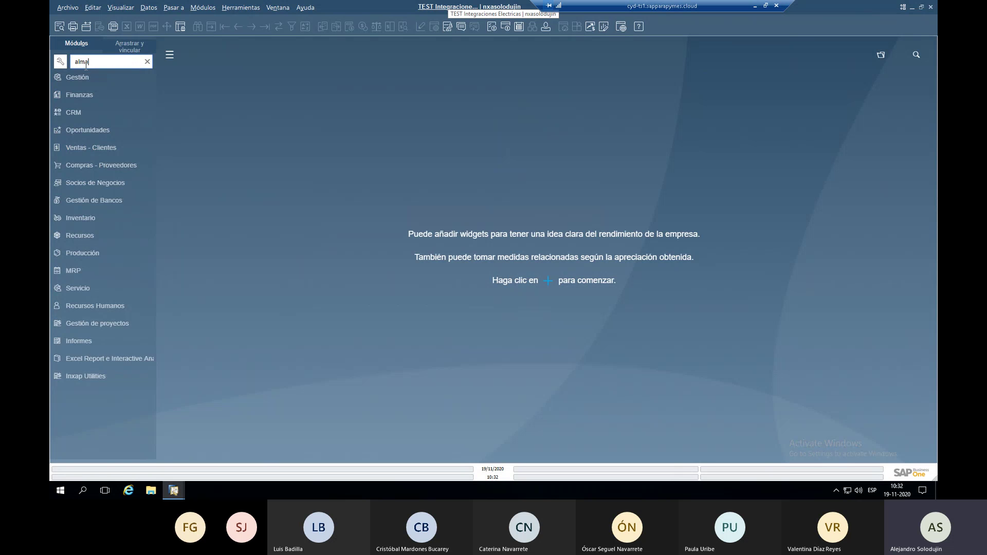
click(104, 125)
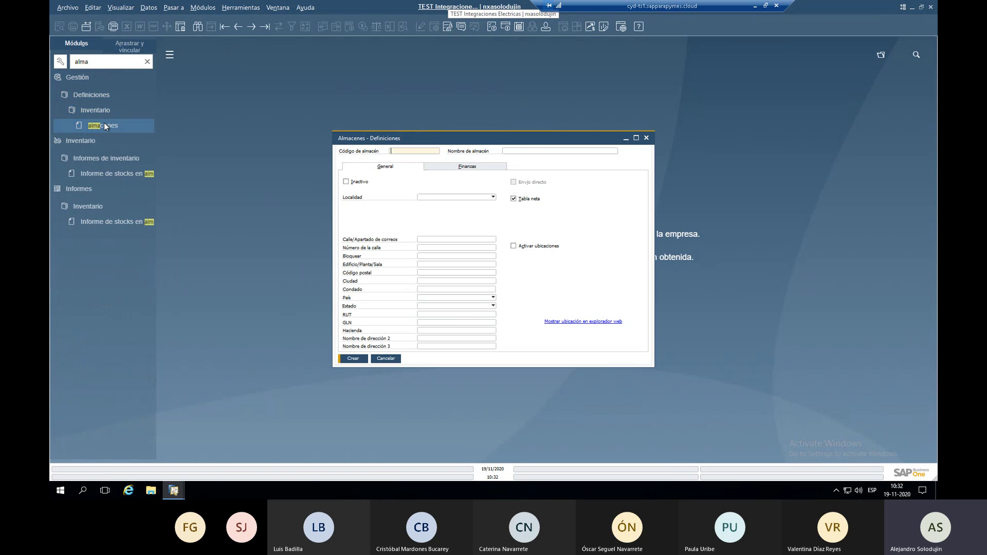
click(197, 26)
text(*)
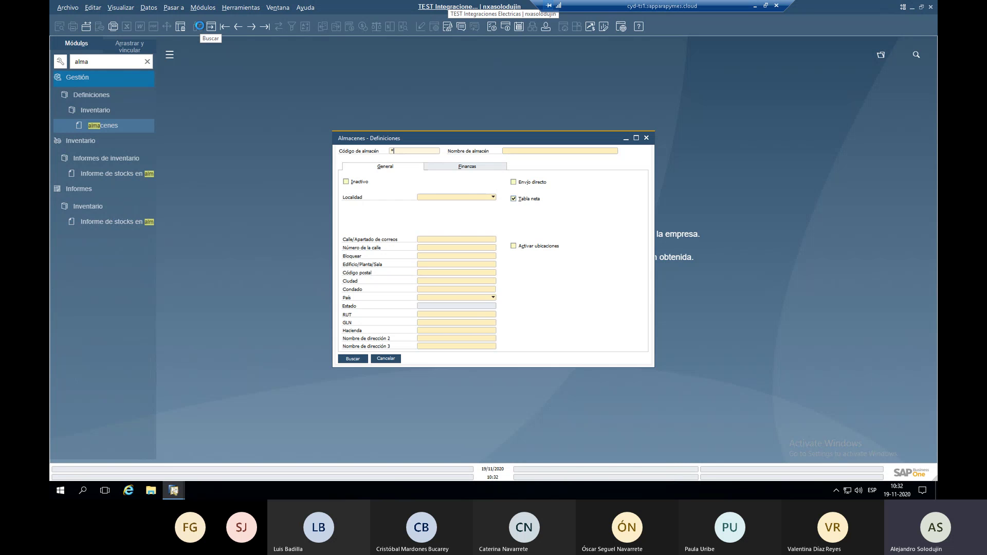
key(Return)
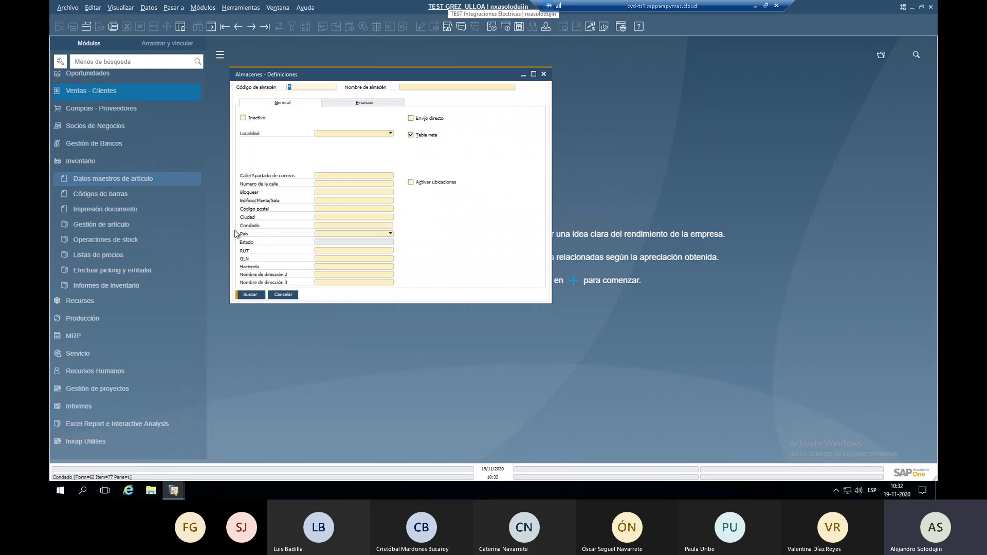
Compare both companies' warehouse lists, then close the GREZ ULLOA warehouse list and form.
key(alt+Tab)
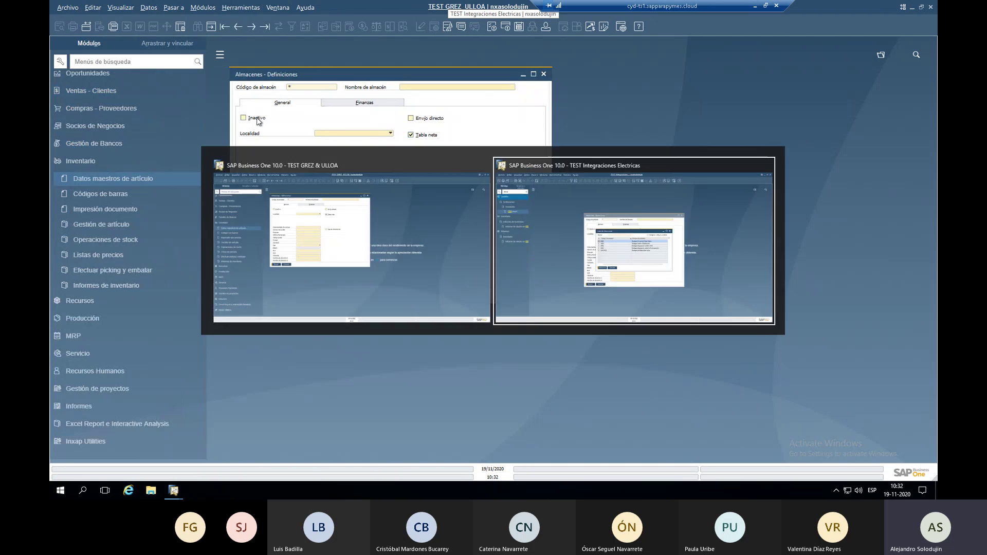
key(alt+Tab)
click(115, 211)
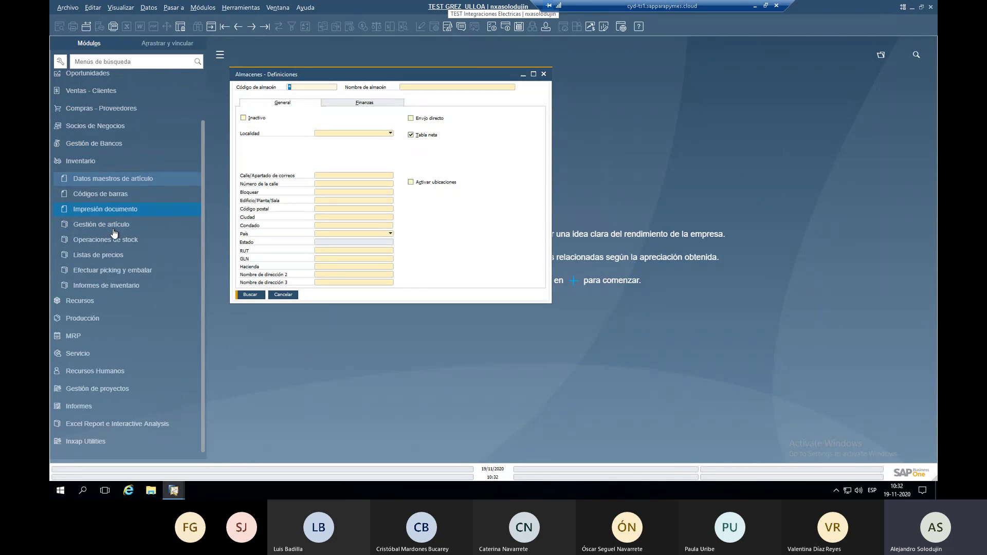
key(alt+Tab)
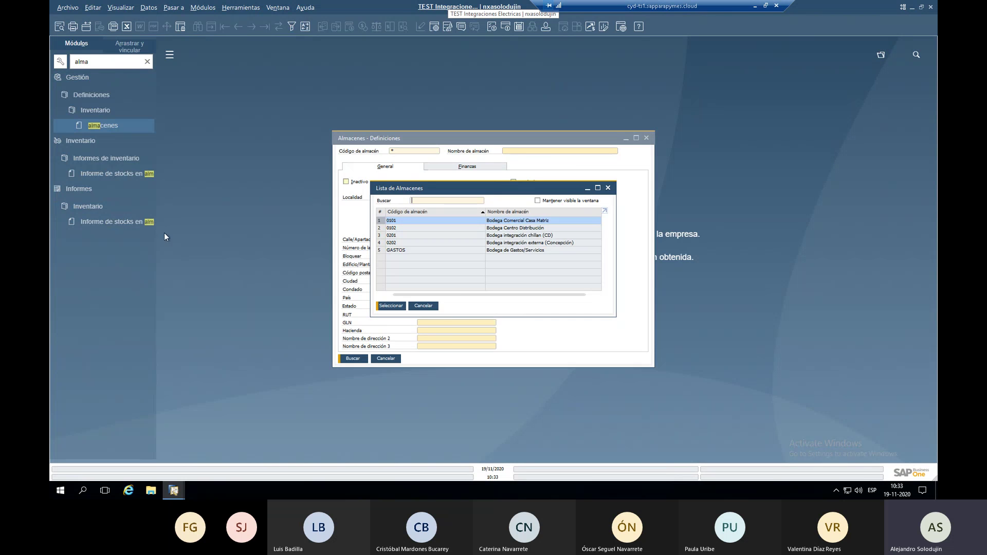
key(alt+Tab)
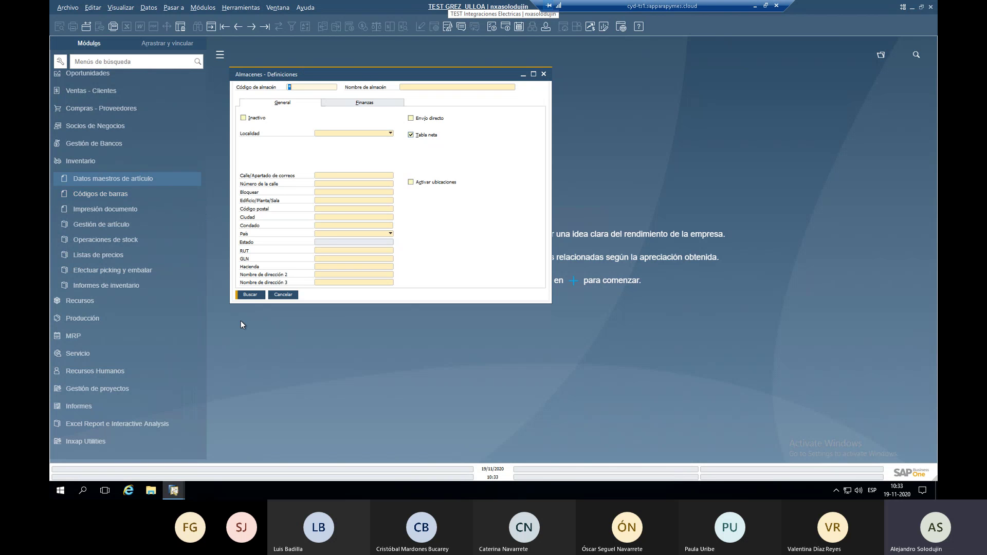
key(Tab)
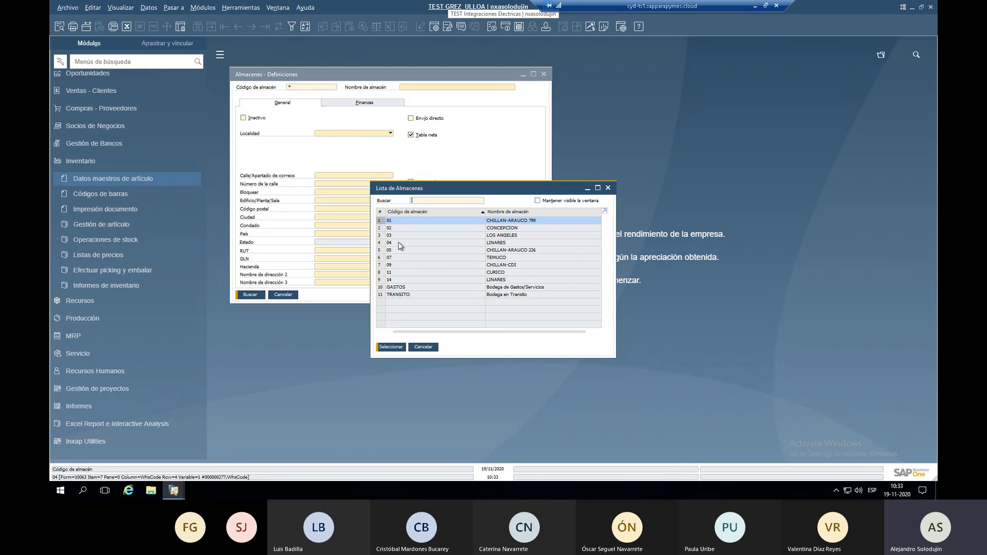
key(Escape)
key(Escape)
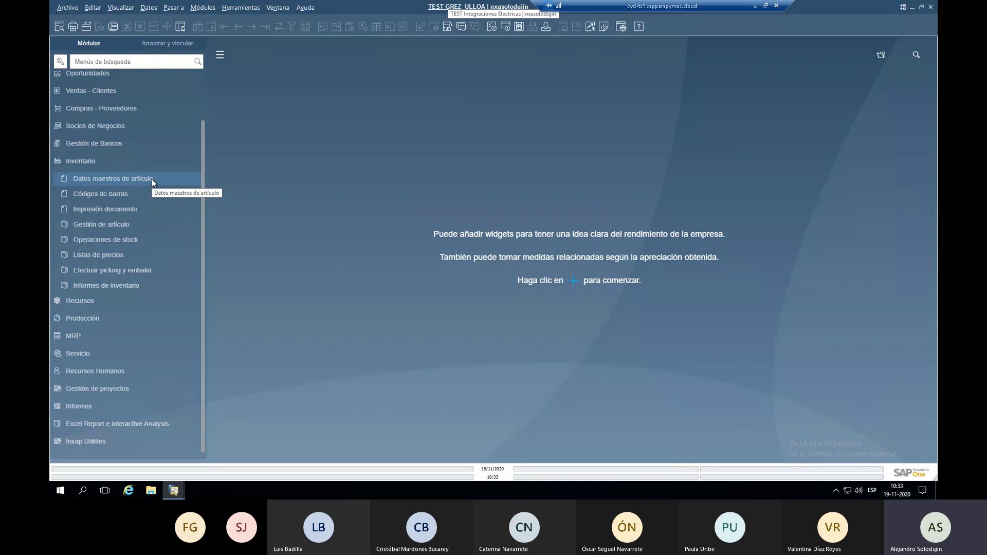
Open Inventario > Datos maestros de artículo, maximize it, and close the extra-fields side panel.
click(152, 179)
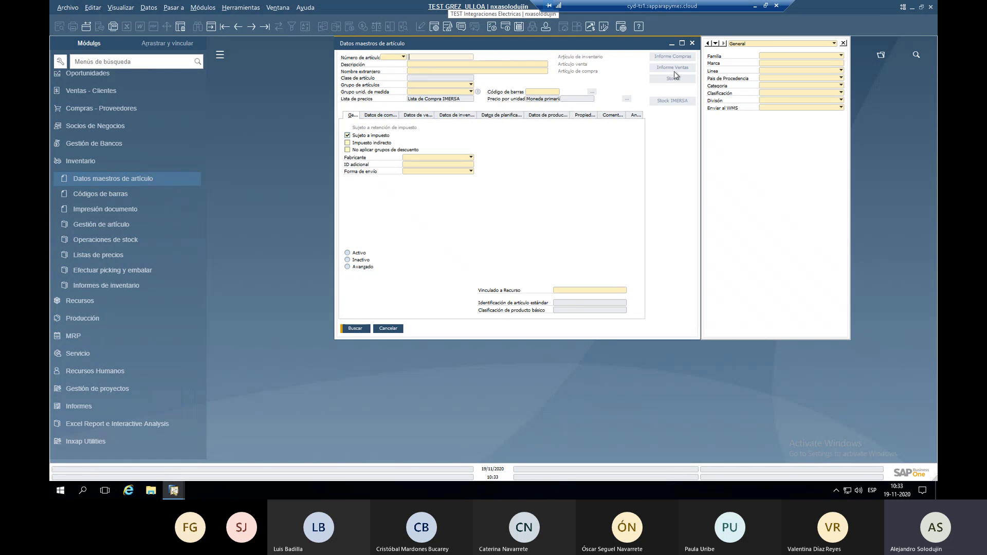
click(682, 44)
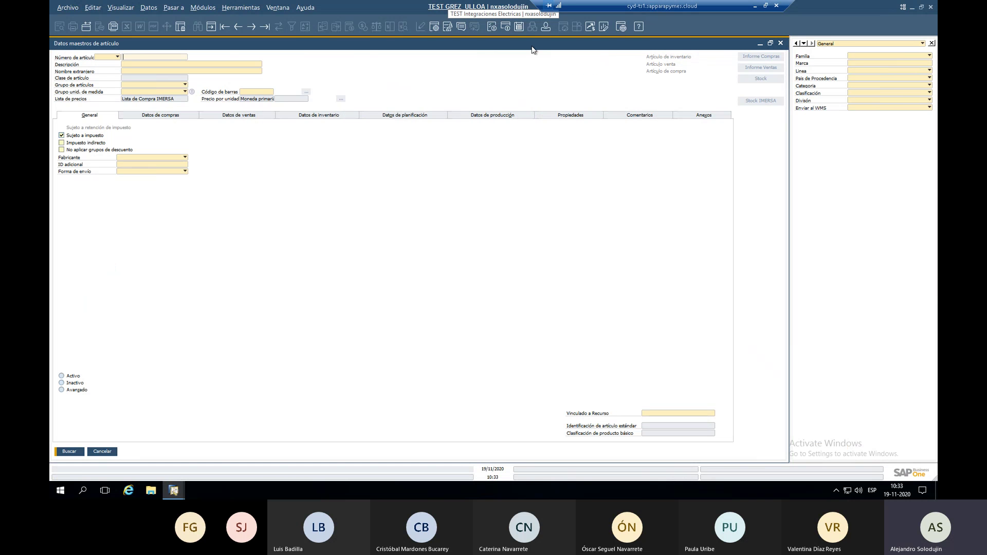
click(932, 43)
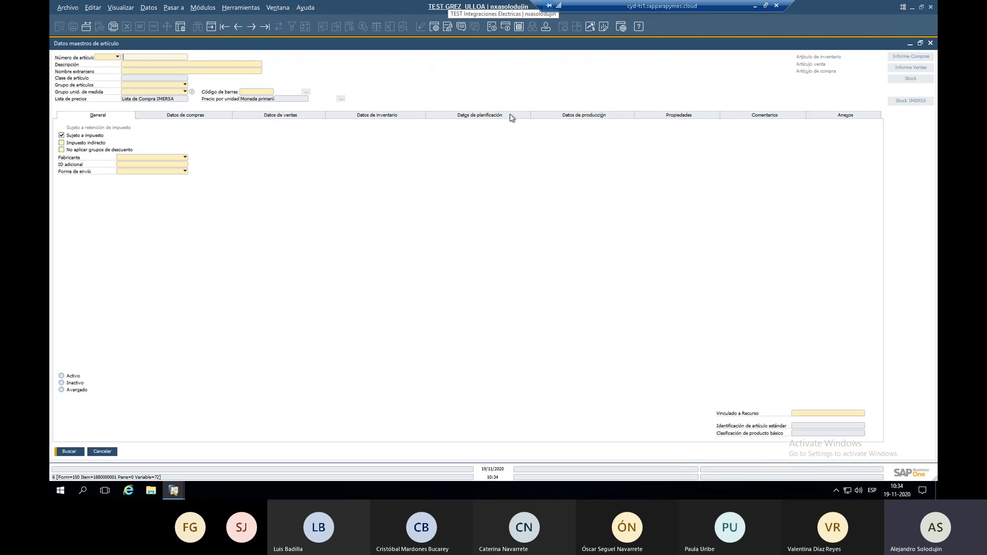
Show the item's Propiedades tab and the user-defined fields panel (Familia, Marca, Línea, Categoría, División).
click(672, 118)
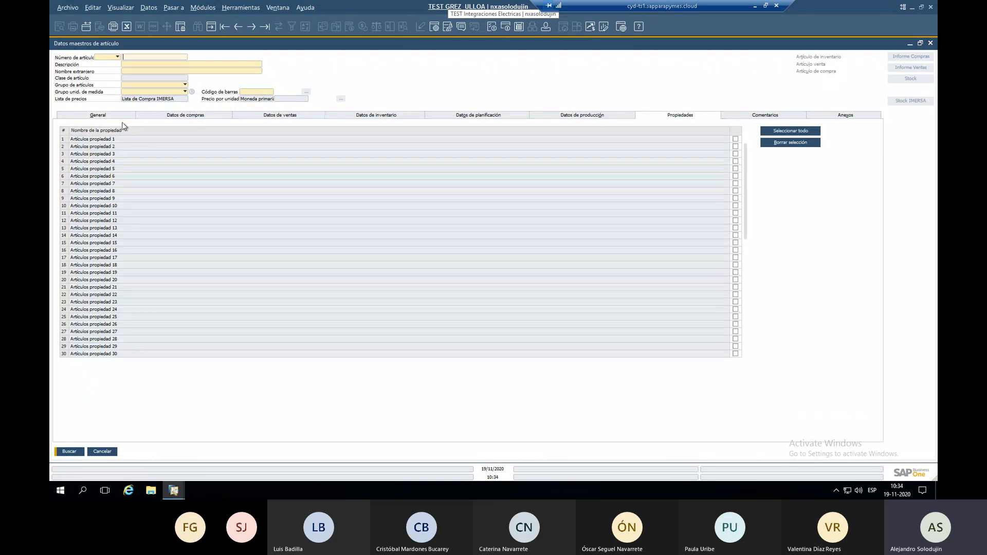
click(121, 11)
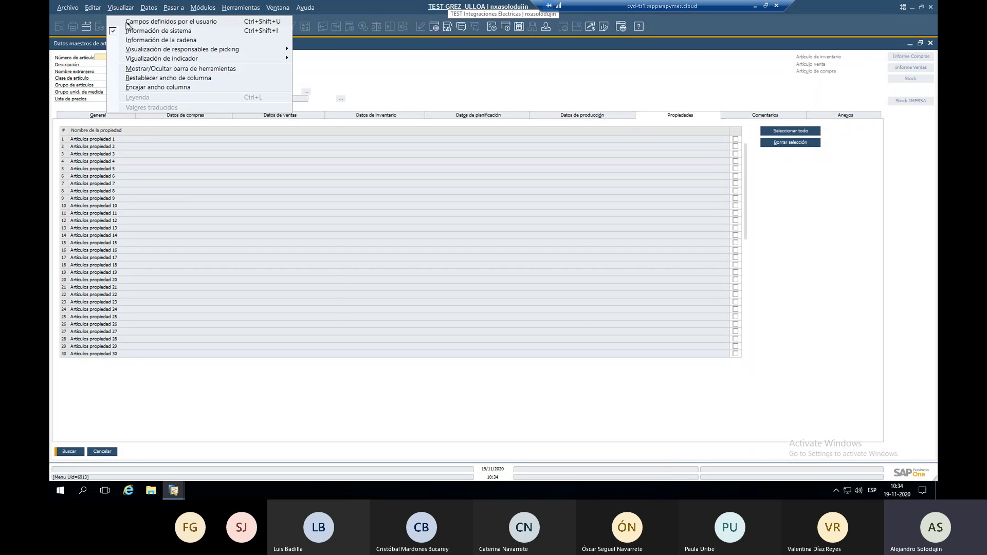
click(127, 23)
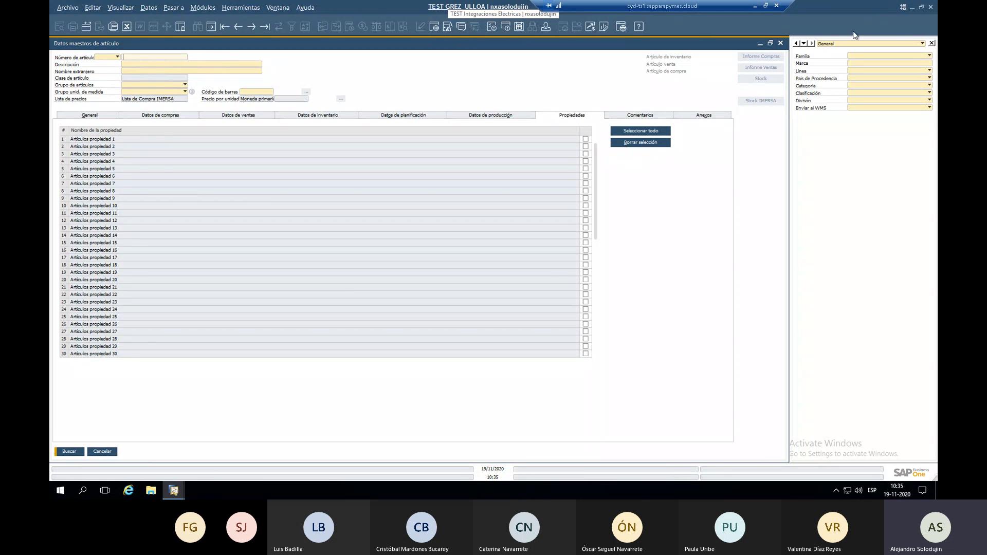
Switch to the item's General section and visit the Número de artículo and Descripción fields.
click(84, 115)
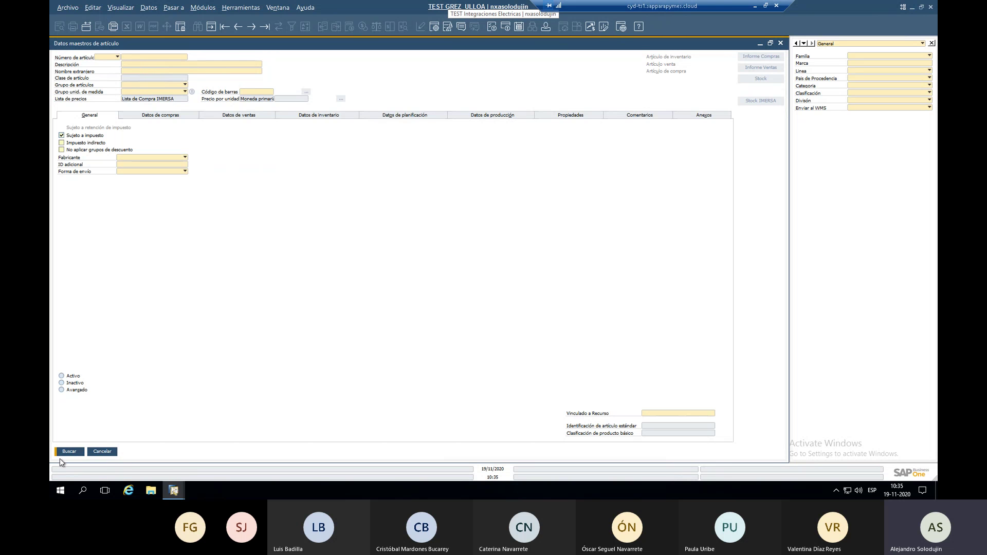
click(142, 57)
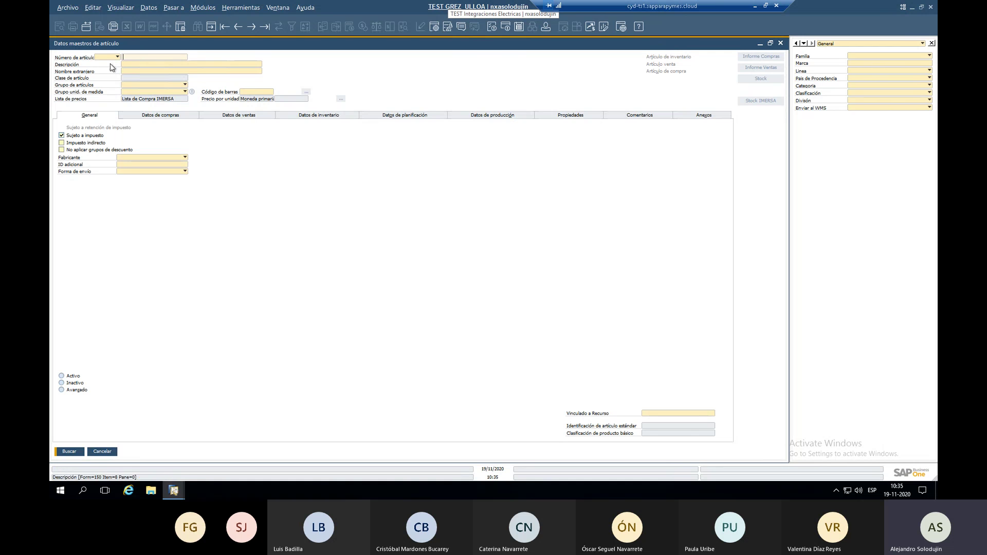
click(138, 64)
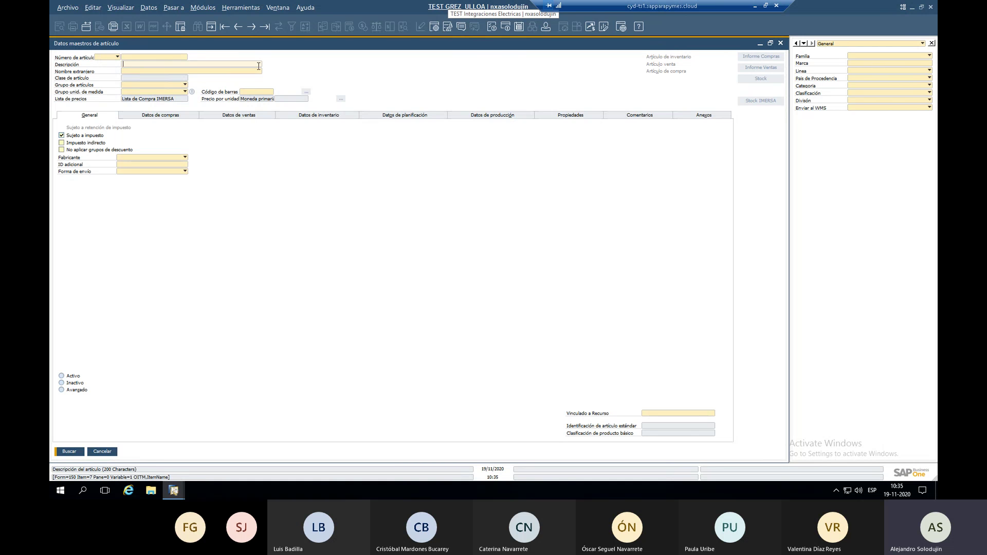
Review the Familia, Línea, Categoría, classification and División dropdown options without choosing any.
click(862, 53)
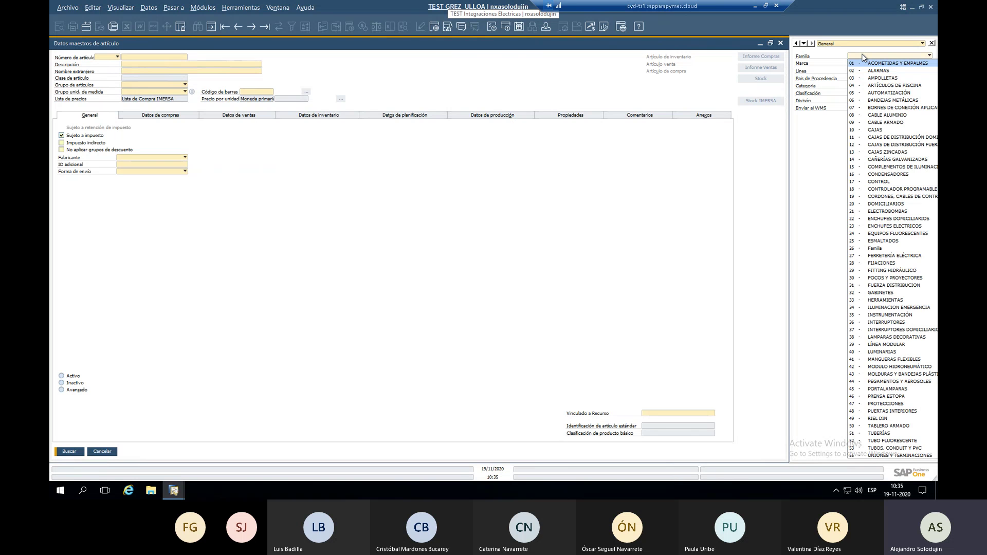
click(861, 53)
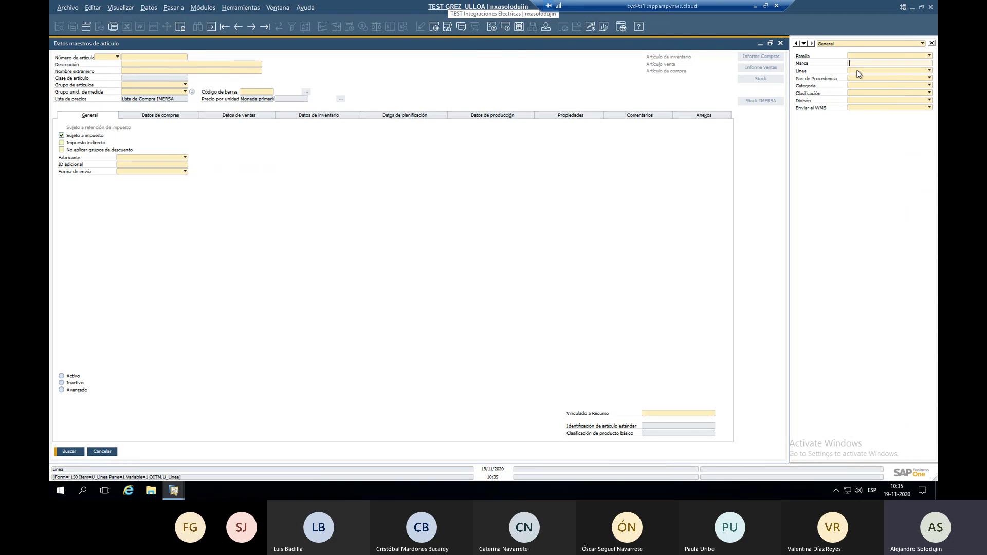
click(858, 71)
click(859, 76)
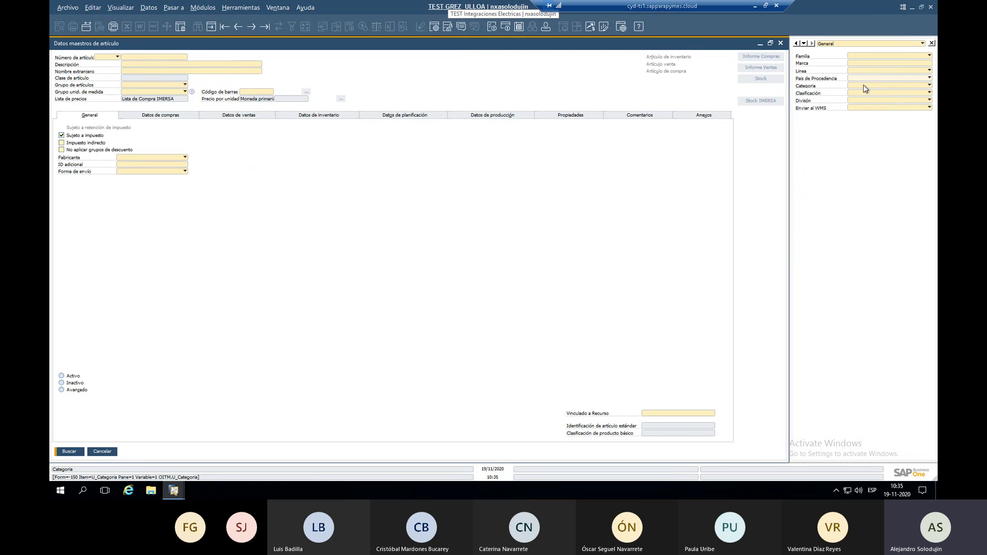
click(863, 86)
click(862, 85)
click(863, 91)
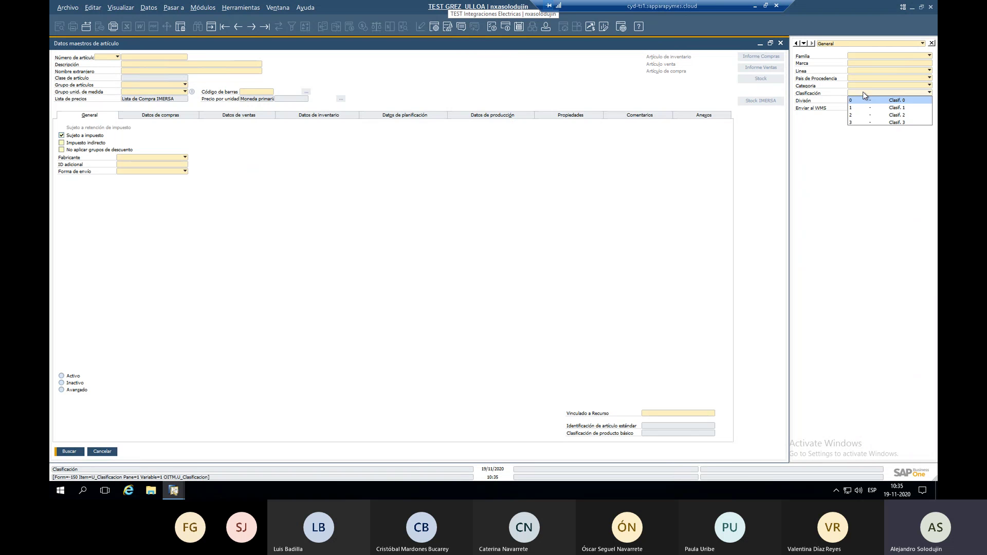
click(863, 95)
click(862, 98)
click(863, 102)
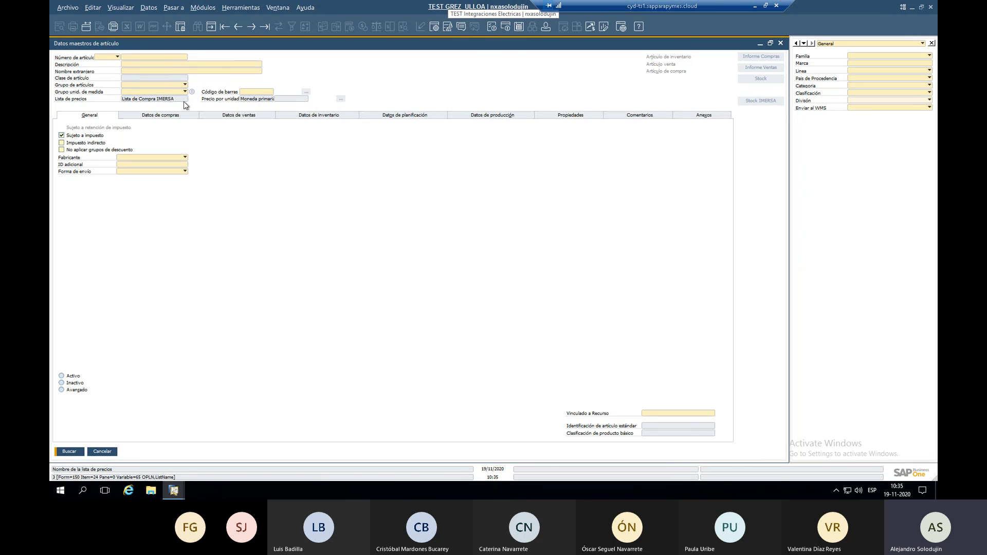
click(171, 57)
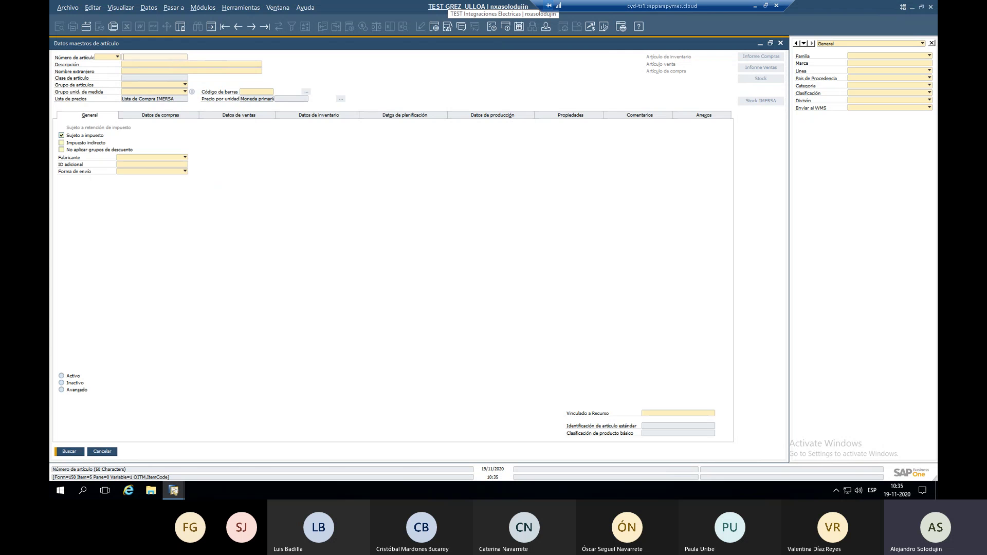
text(1)
key(Tab)
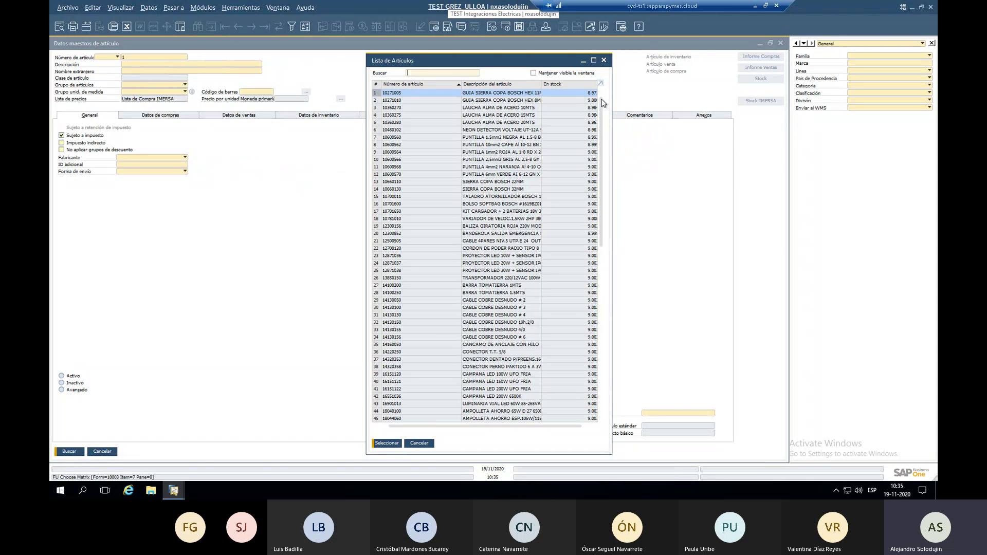
key(Escape)
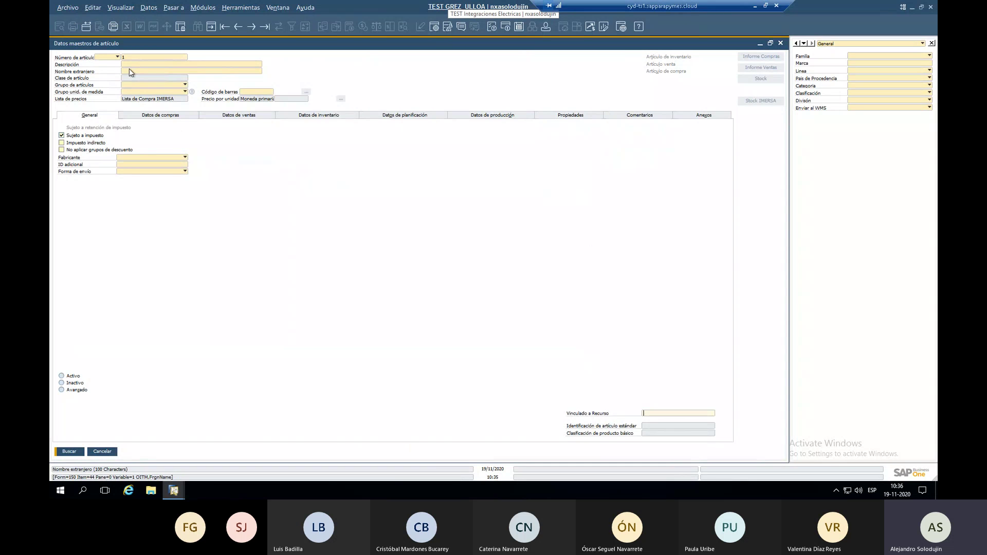
click(131, 57)
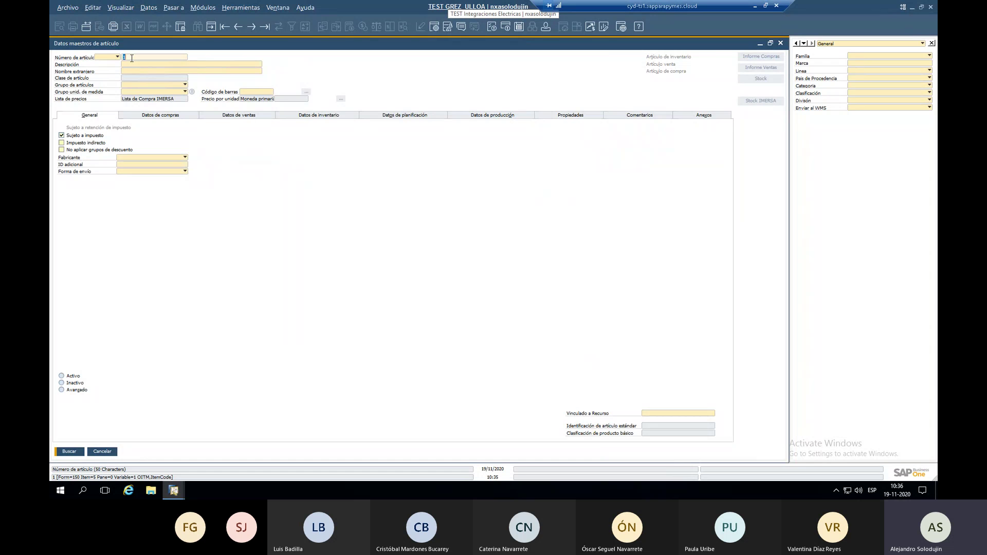
text(*)
key(Return)
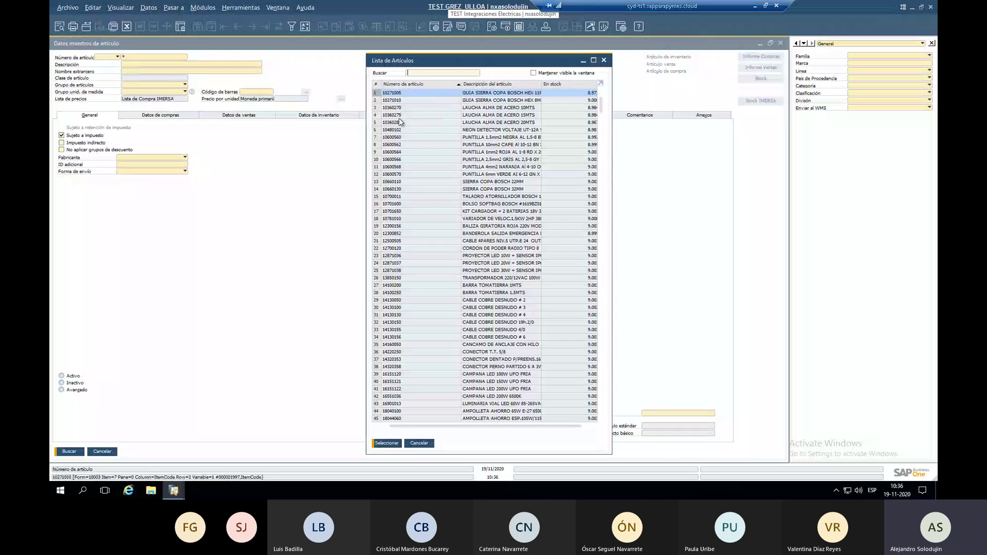
drag(604, 106, 599, 391)
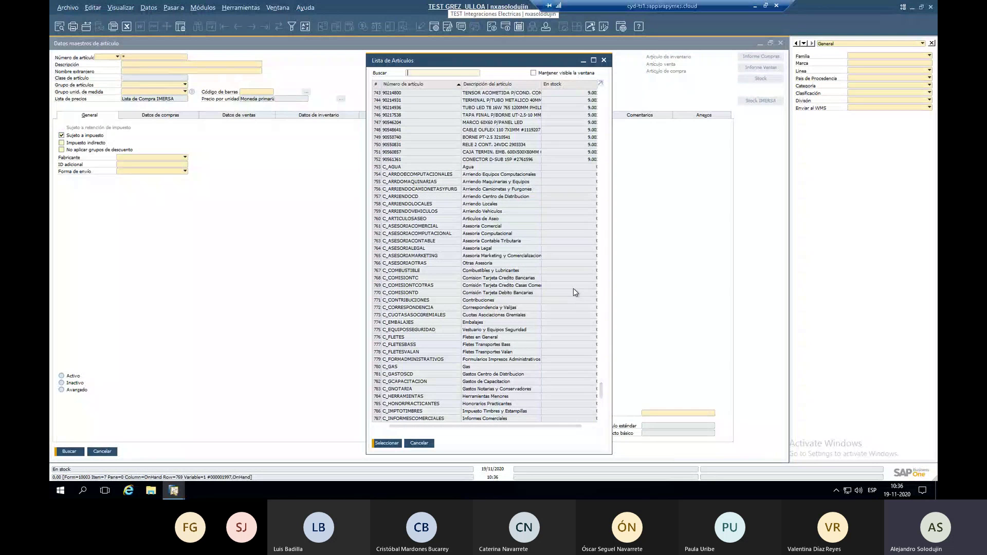
drag(601, 393, 602, 422)
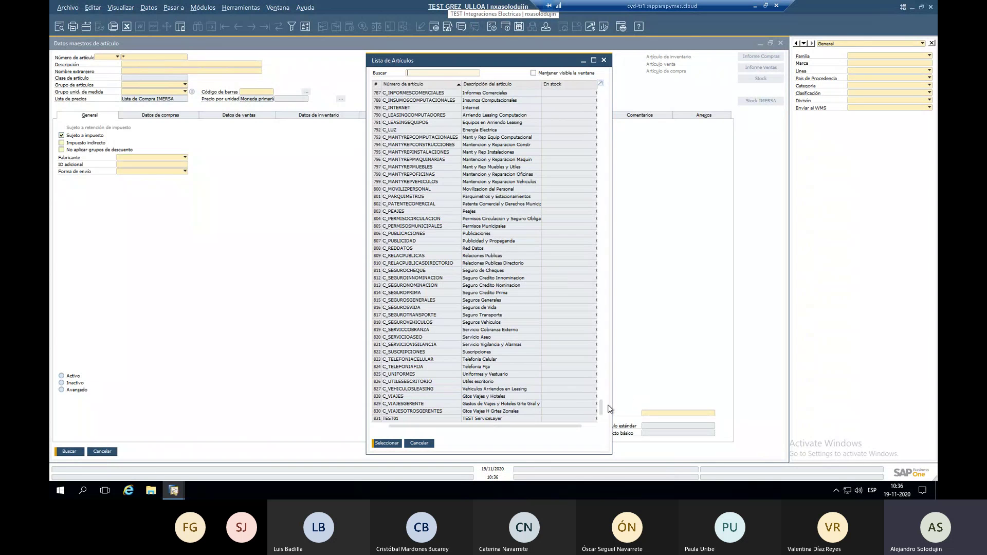
drag(602, 410, 604, 99)
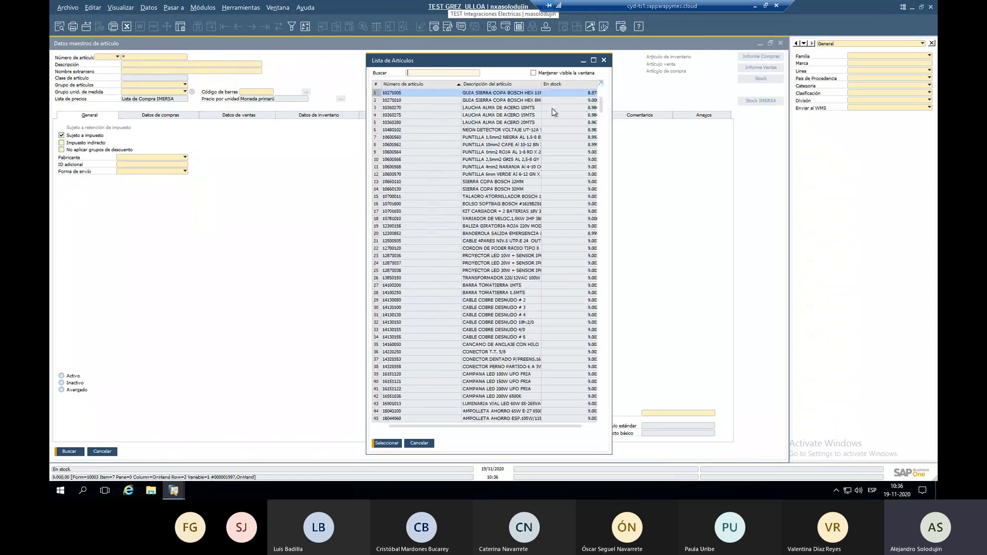
Clear the item-number wildcard, search Descripción for 'laucha alma' and load LAUCHA ALMA DE ACERO 10MTS.
key(Escape)
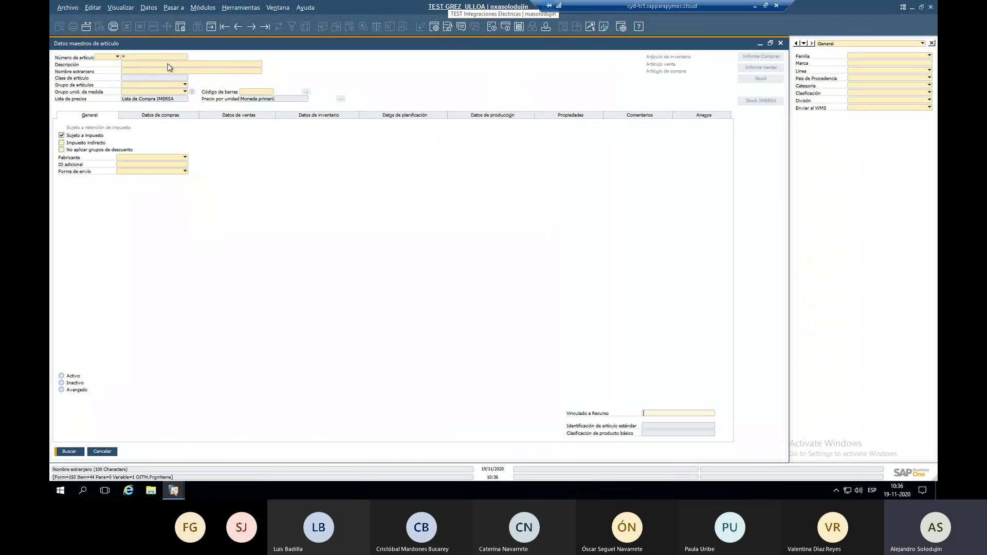
click(164, 57)
key(BackSpace)
click(171, 63)
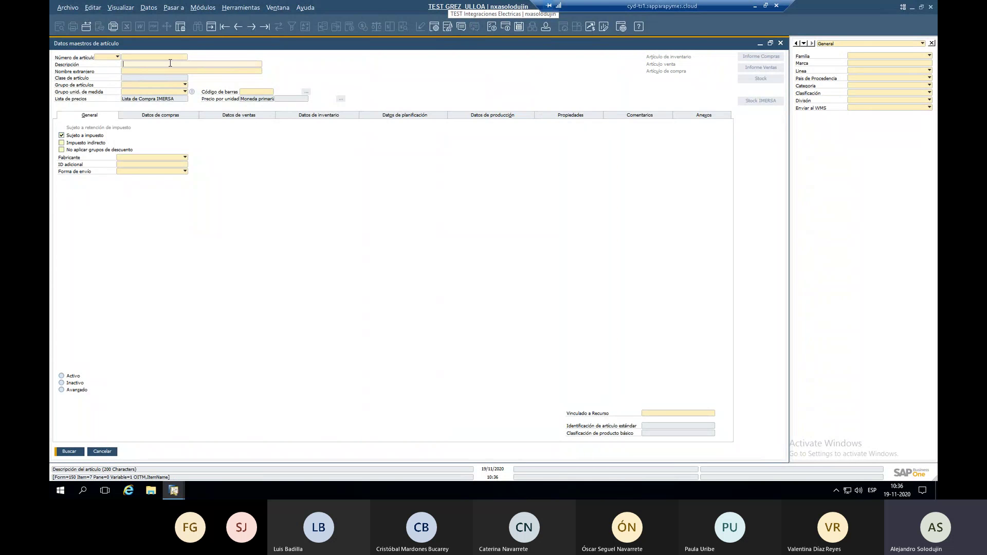
text(laucha alma)
key(Return)
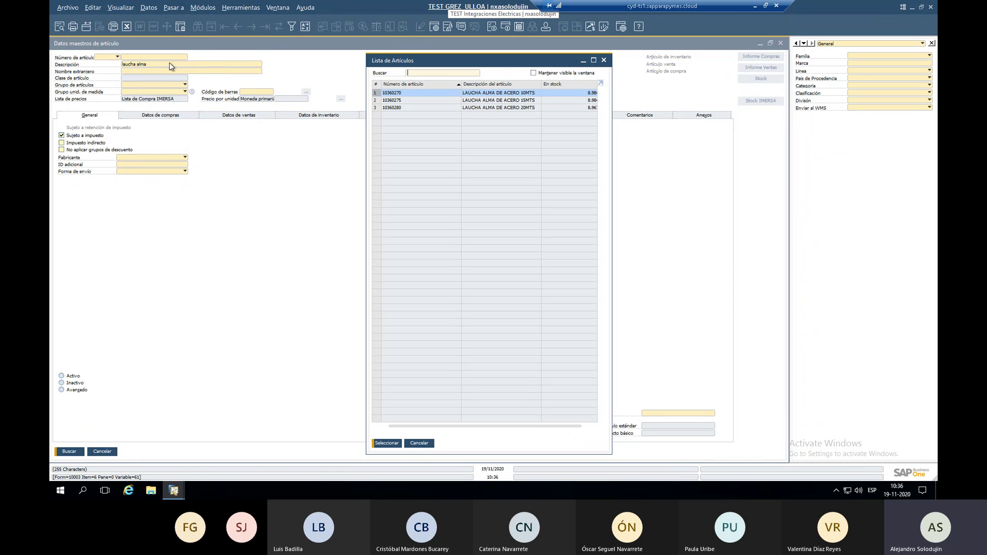
key(Down)
key(Down)
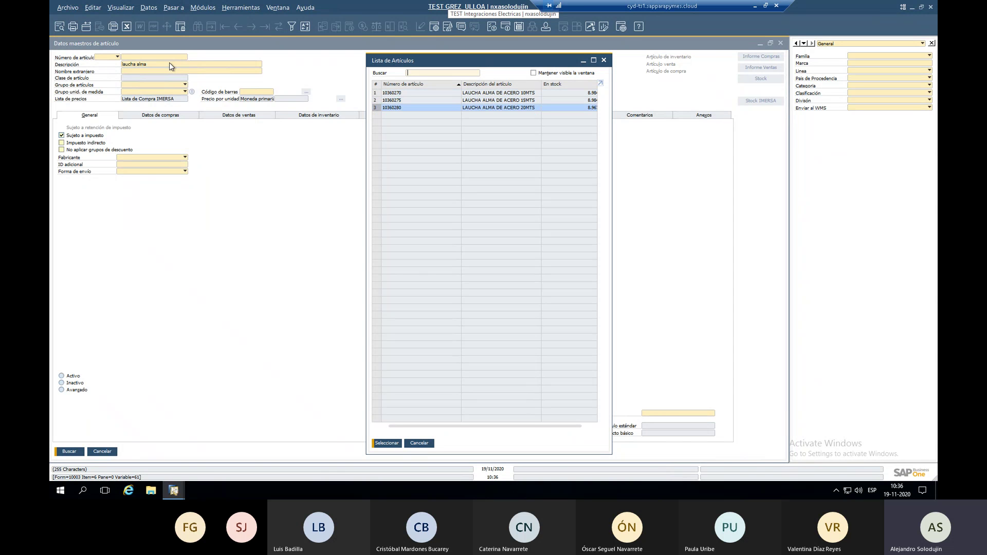
key(Up)
key(Up)
key(Return)
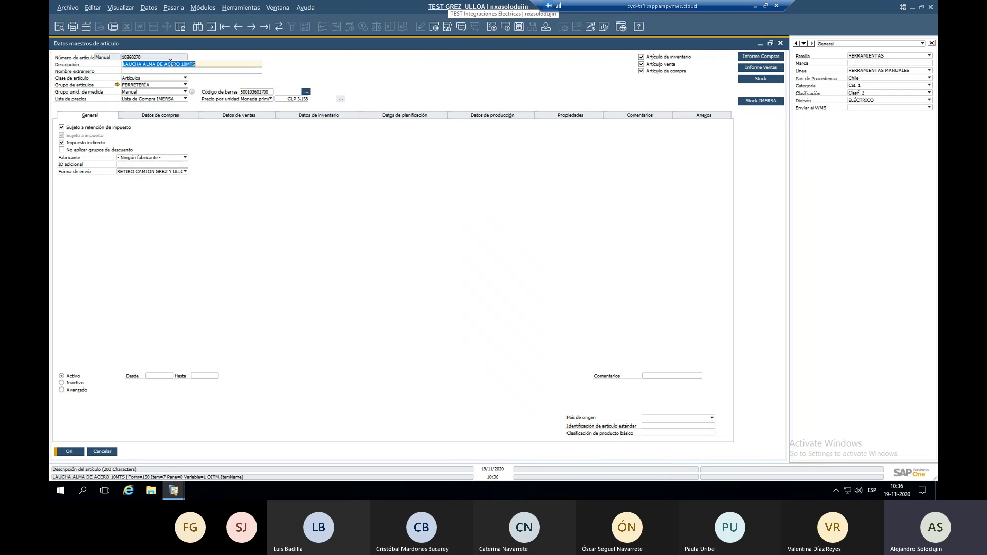
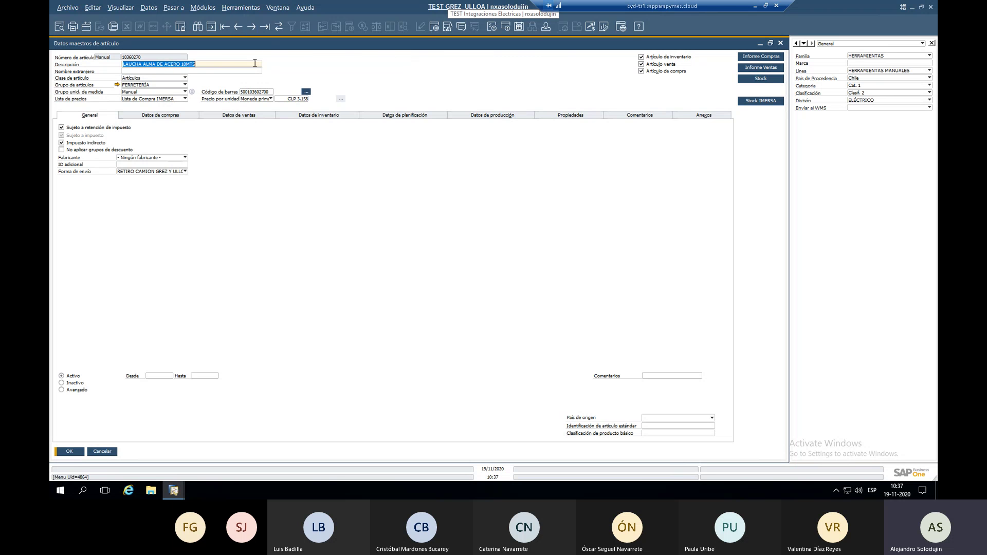
Restore the item master window to a floating size and collapse the Inventario module list.
double_click(253, 45)
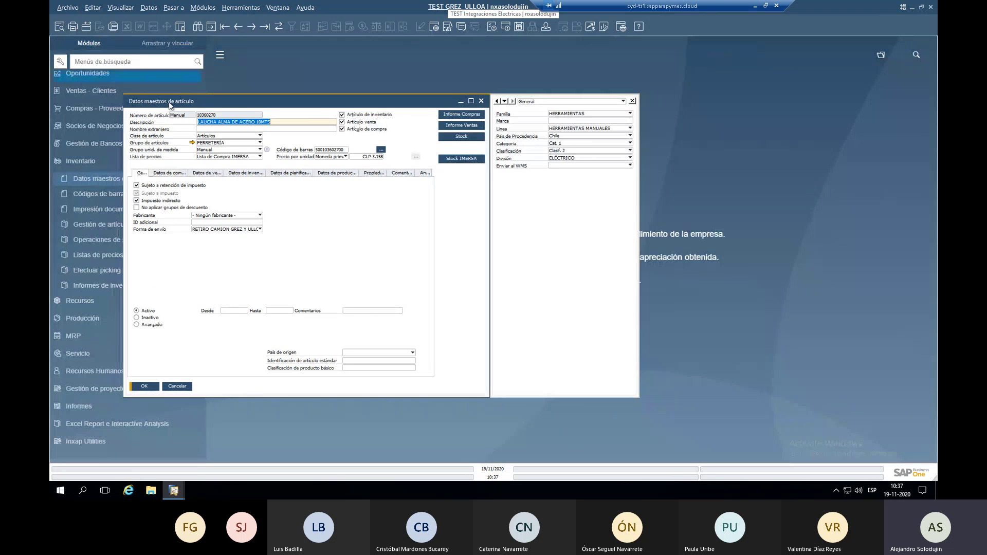
click(102, 196)
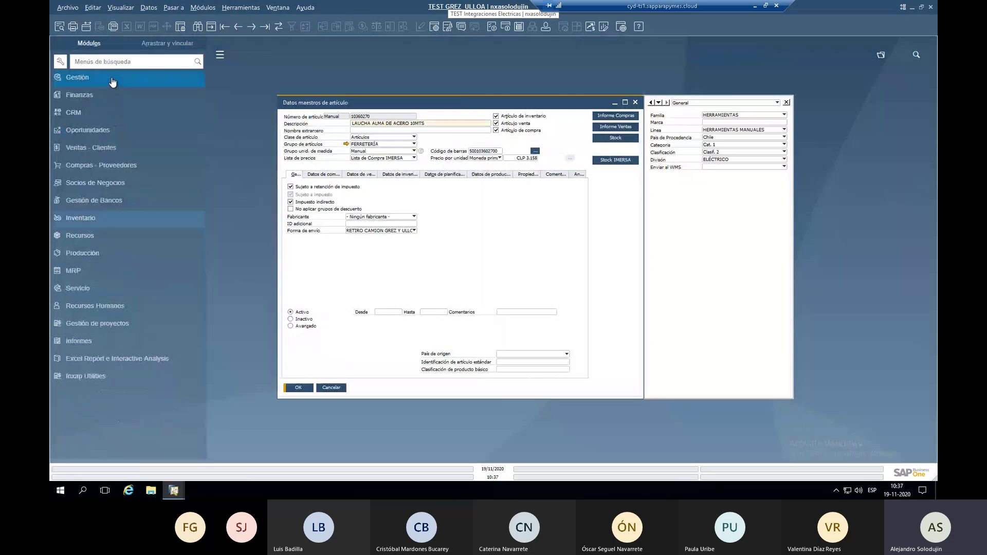
Open Modelo de configuración de la IU from Gestión > Utilidades.
click(112, 80)
click(134, 185)
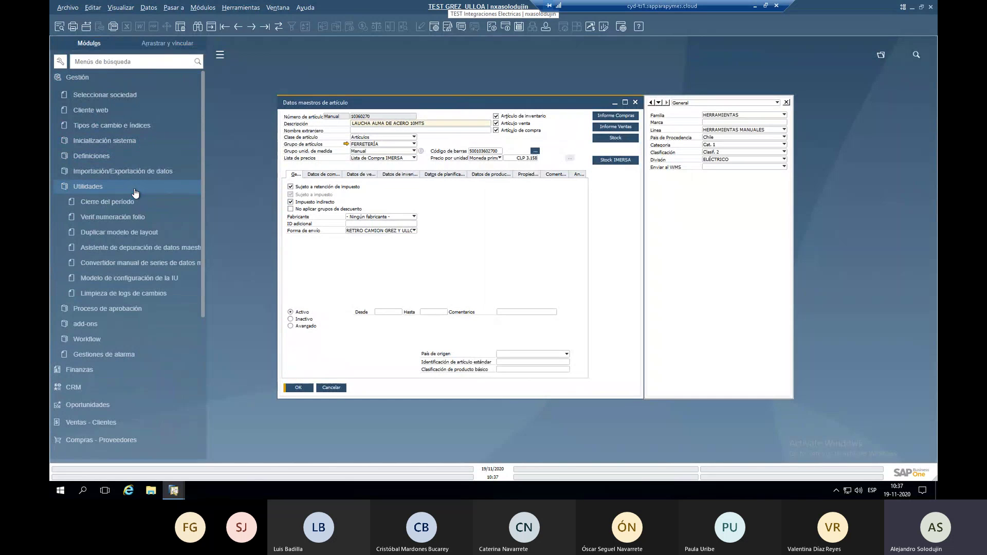
click(124, 281)
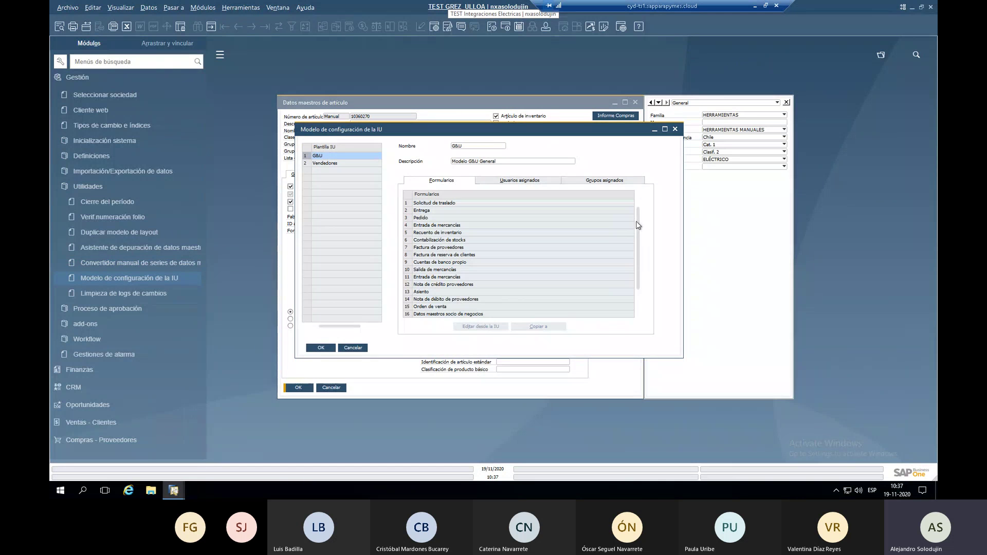
scroll(451, 249, down, 2)
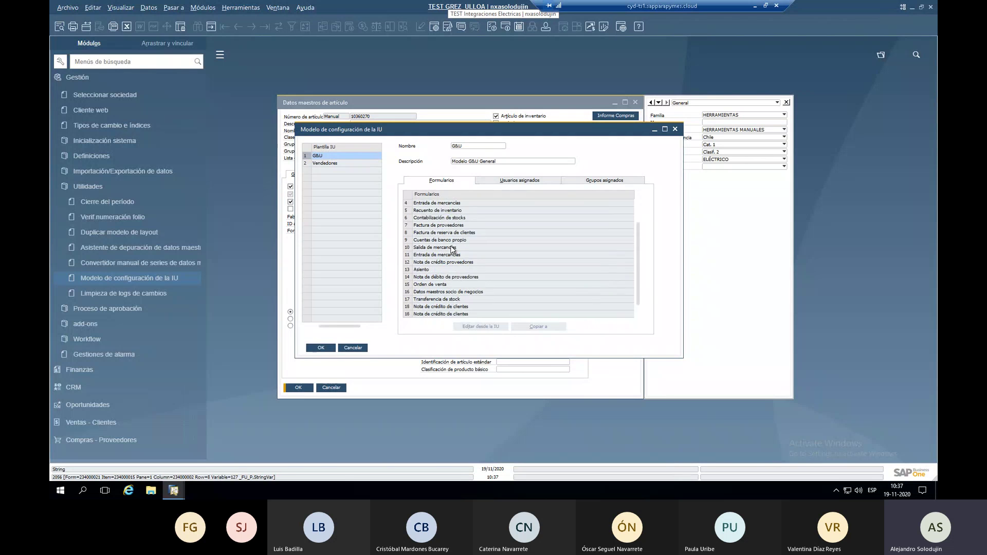
Review the users assigned to the G&U template and its list of forms.
click(498, 181)
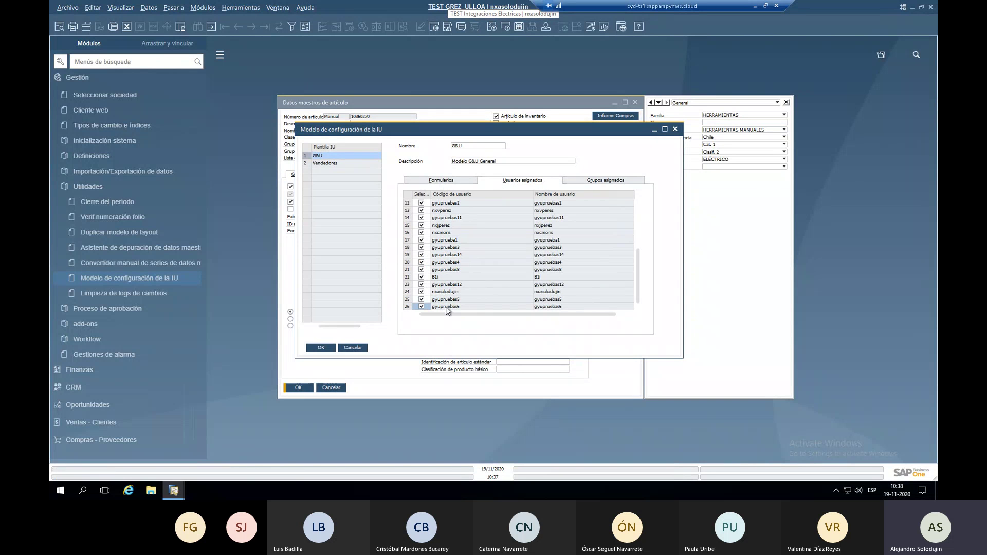
click(453, 181)
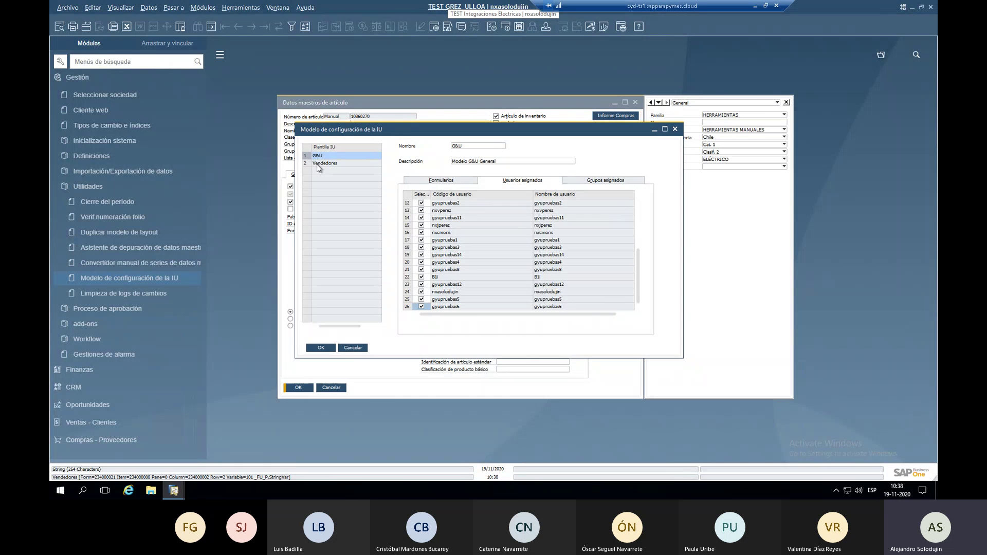
click(423, 180)
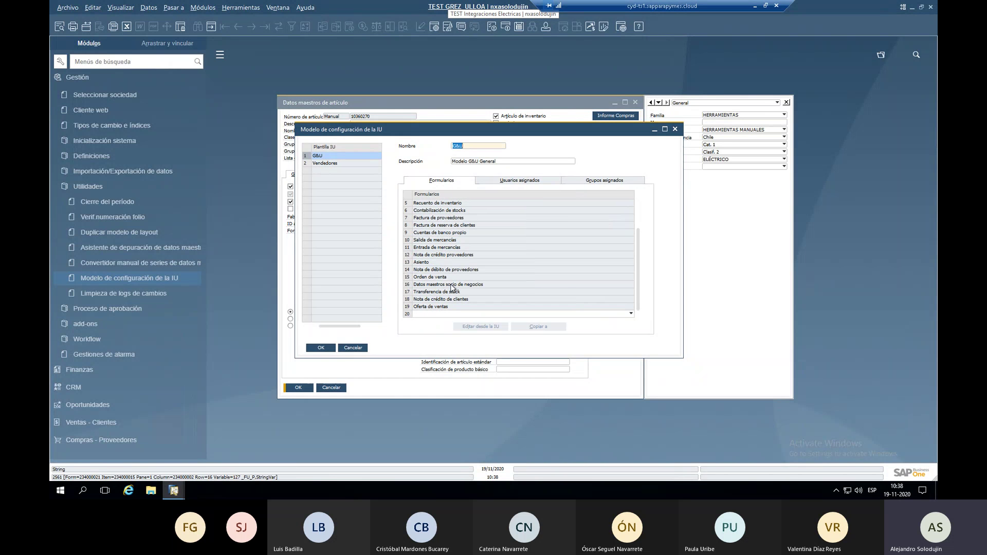
scroll(447, 296, up, 2)
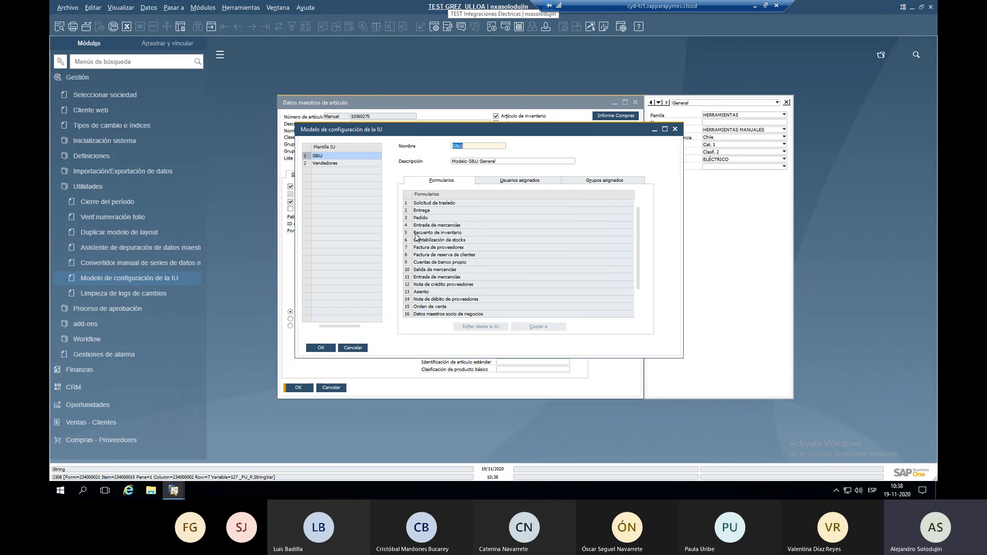
scroll(421, 269, down, 2)
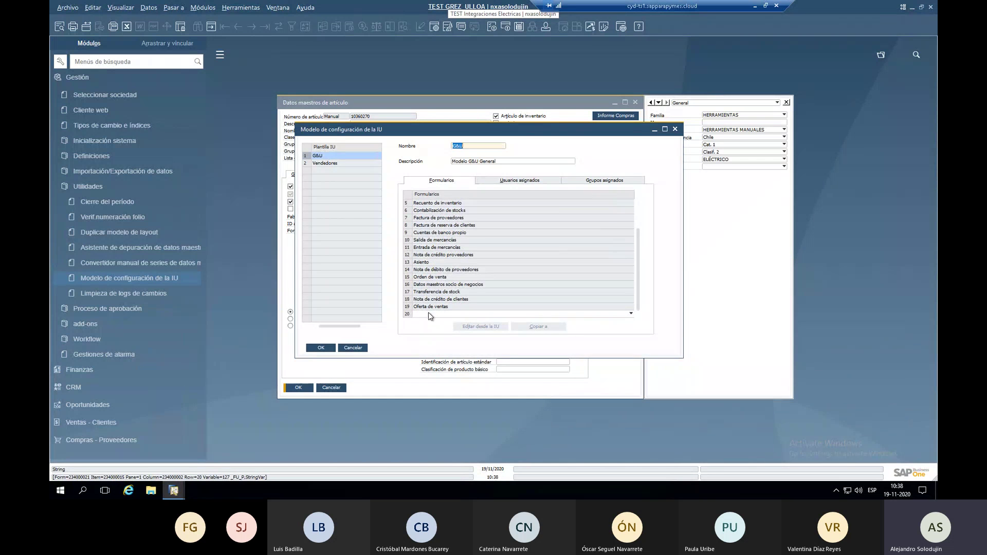
Pick the Datos maestros socio de negocios form on row 16 and edit it from the UI.
click(429, 313)
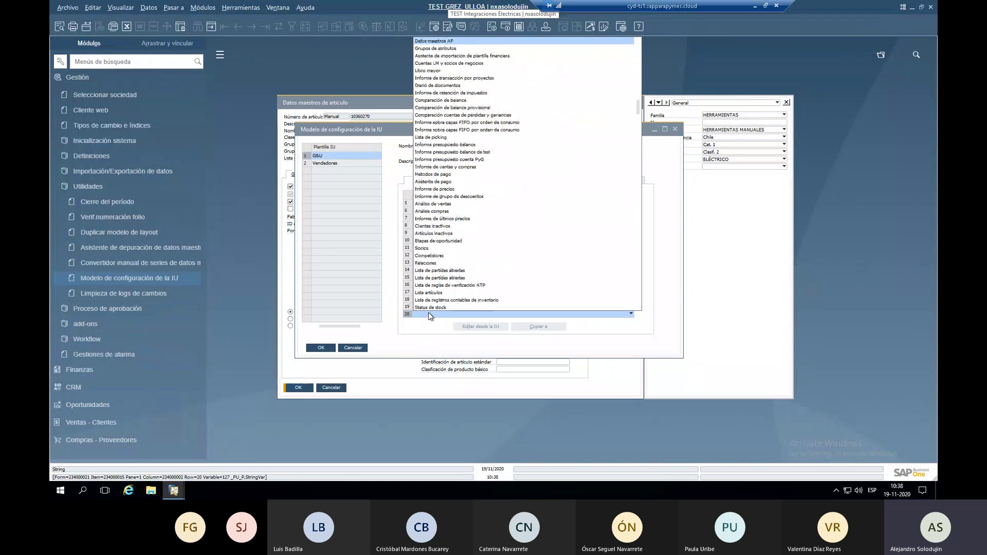
click(427, 312)
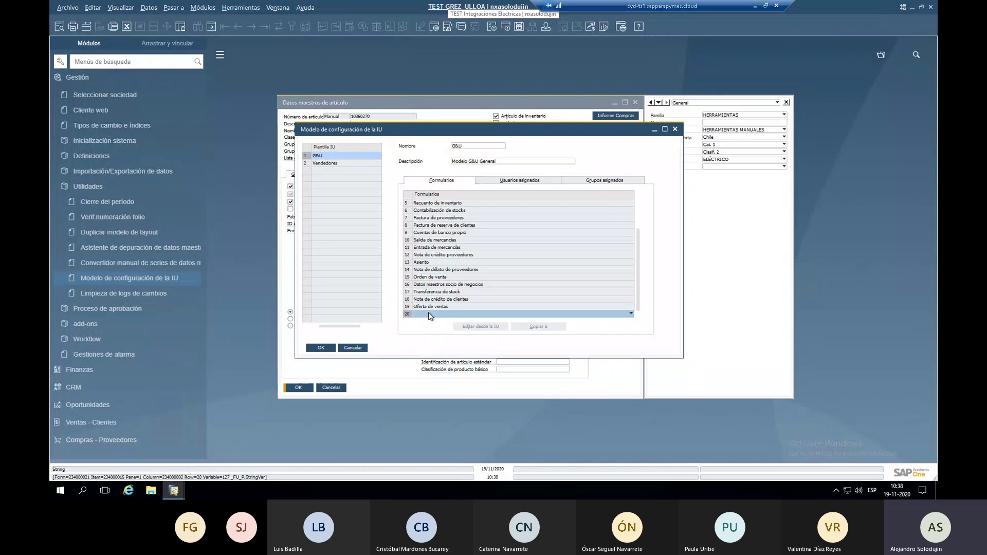
click(408, 285)
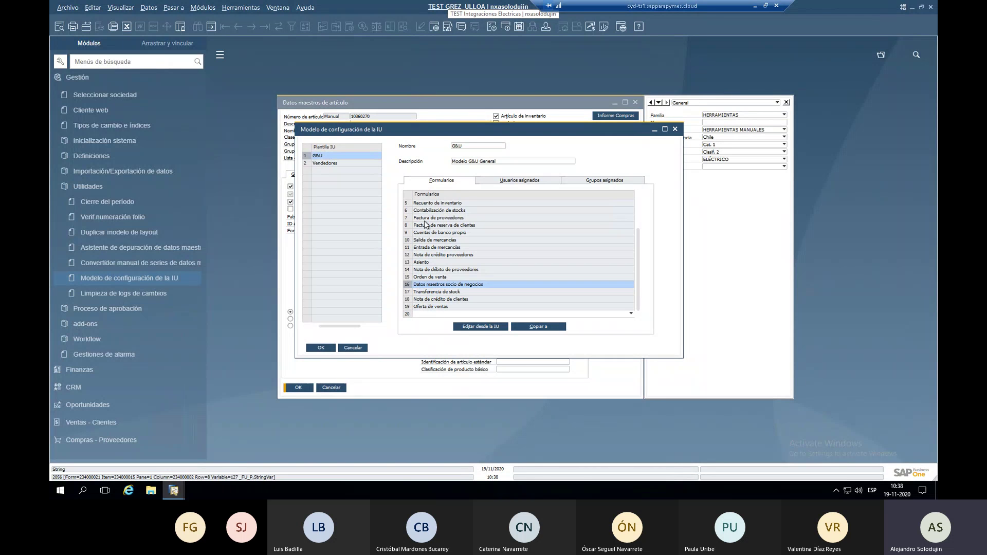
click(482, 328)
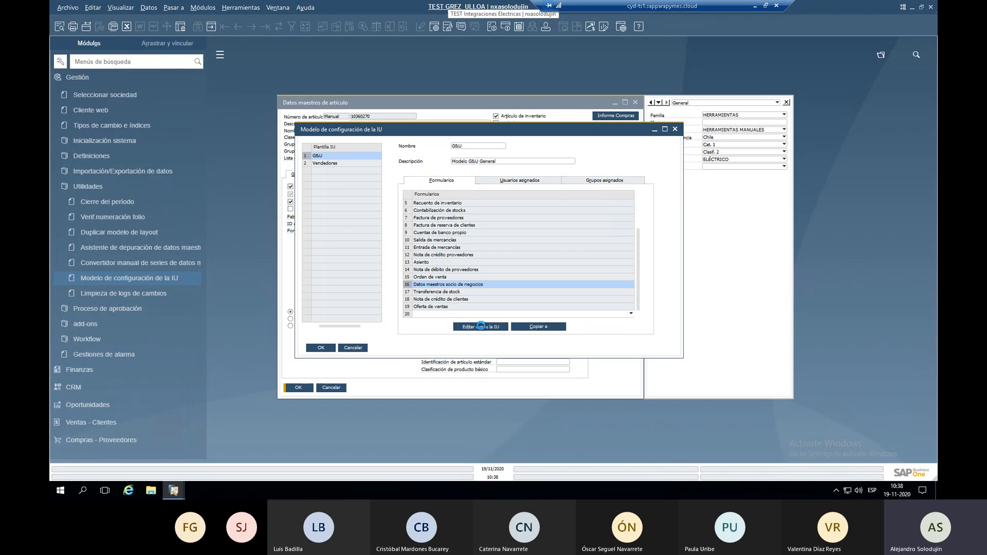
In UI edit mode, nudge the Giro Comercial field and inspect Territorio's layout options.
click(482, 327)
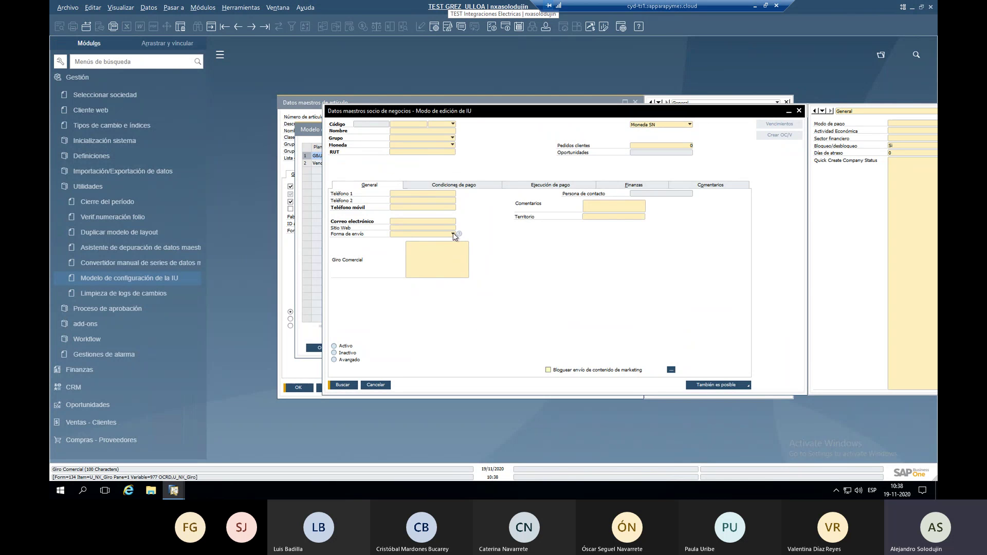
mouse_move(460, 262)
mouse_down()
mouse_move(555, 263)
mouse_move(447, 261)
mouse_up()
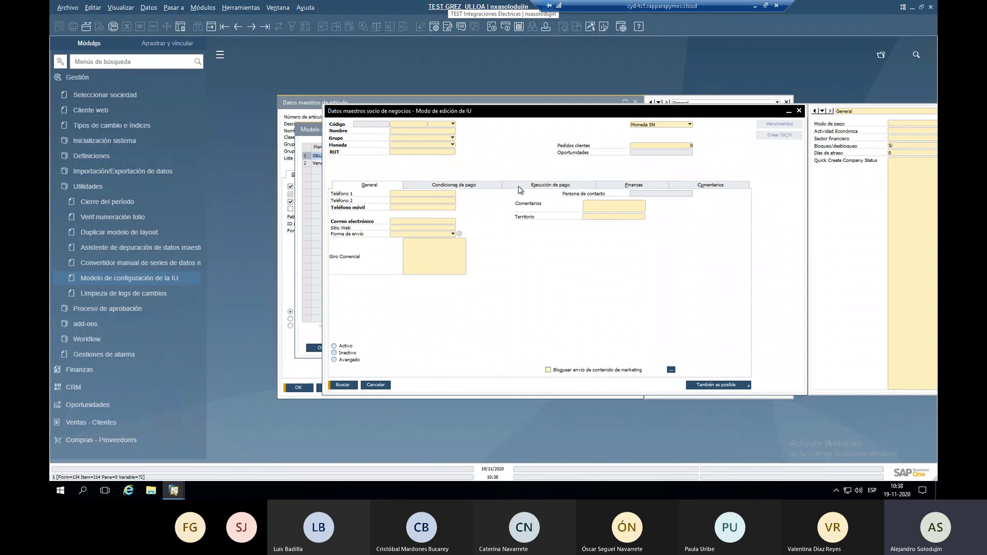
click(594, 218)
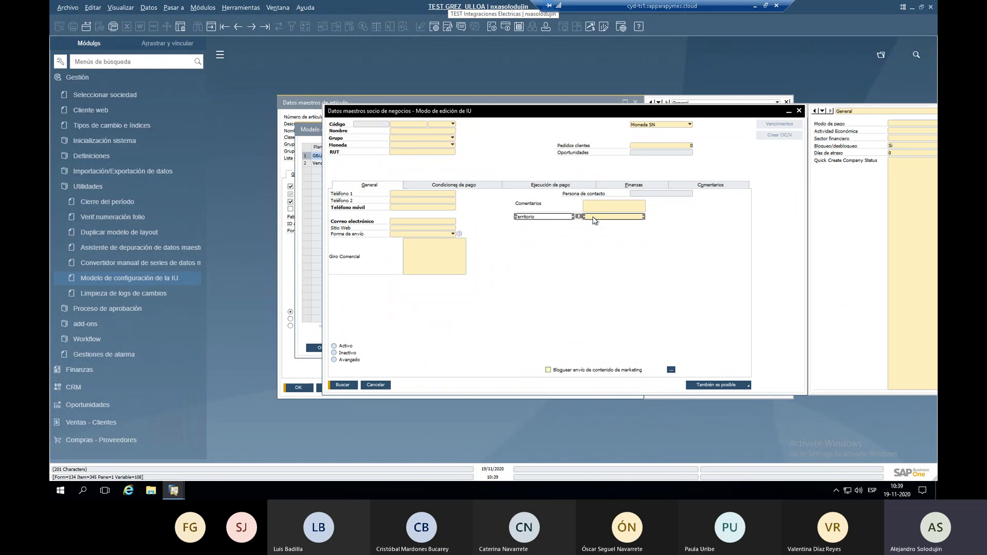
right_click(594, 219)
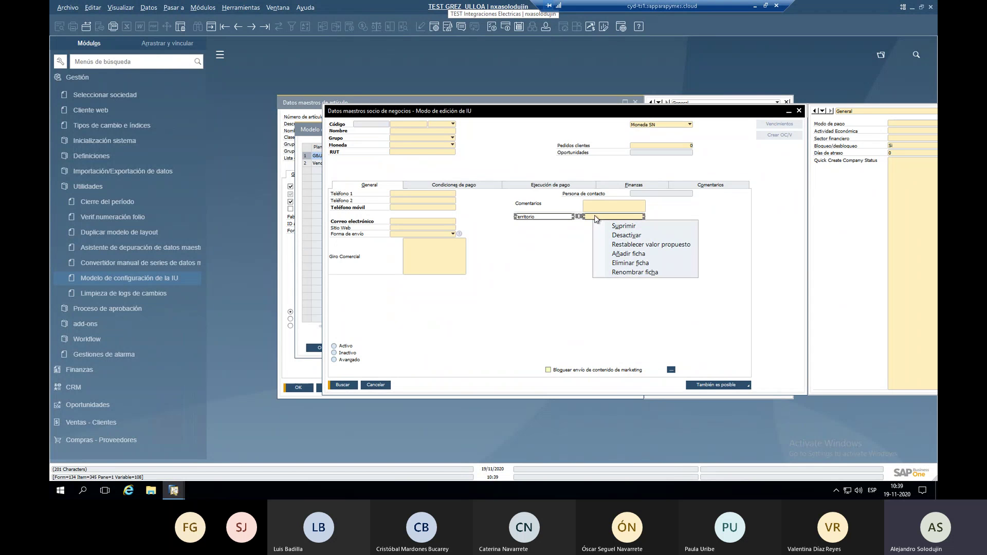
click(546, 250)
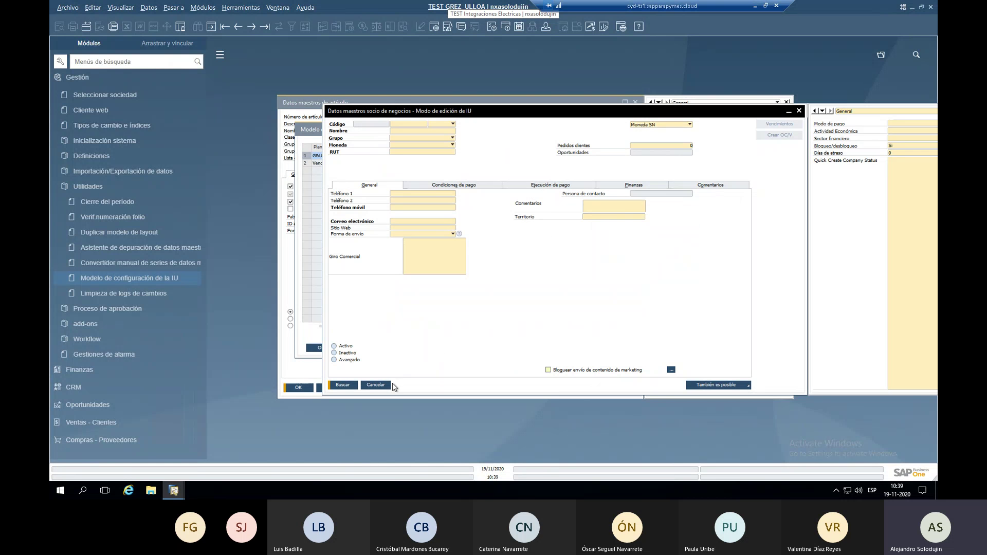
Cancel the business partner layout edit and close the UI configuration template.
click(375, 385)
click(439, 262)
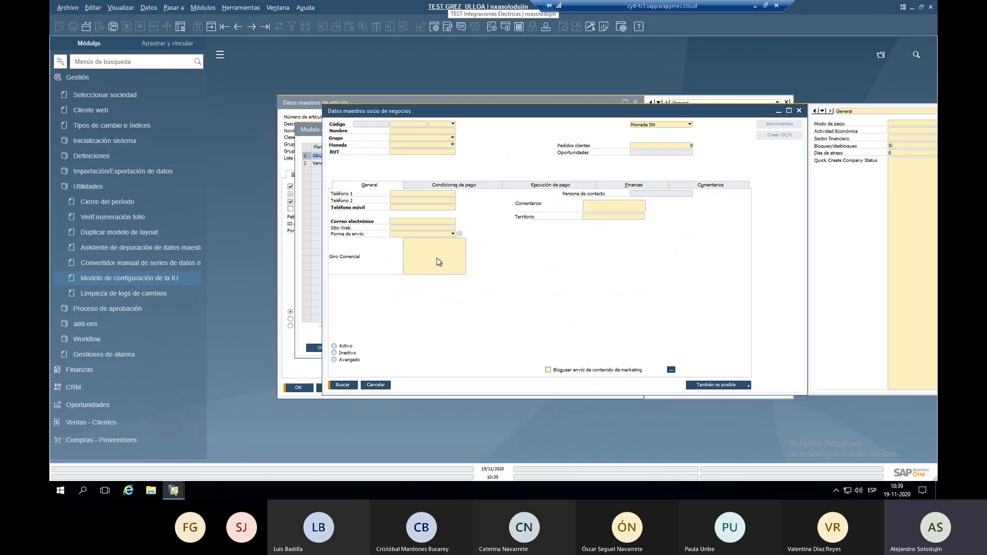
click(353, 347)
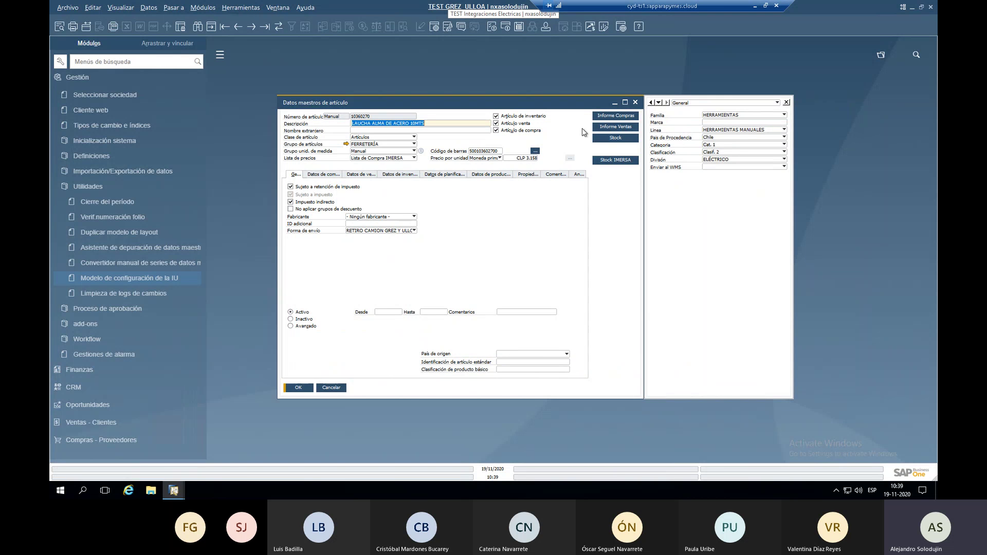
Maximize the LAUCHA ALMA DE ACERO 10MTS item master data window.
click(625, 103)
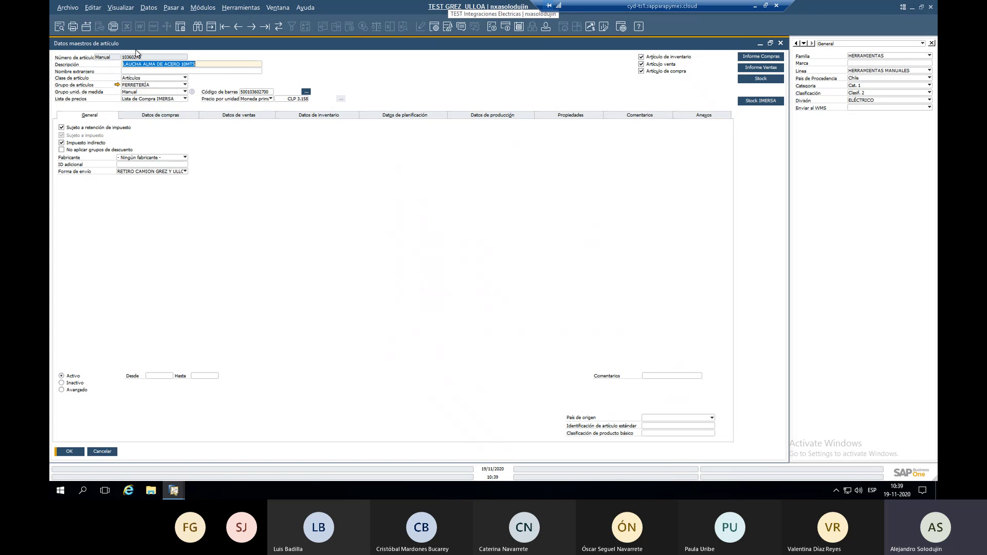
click(146, 63)
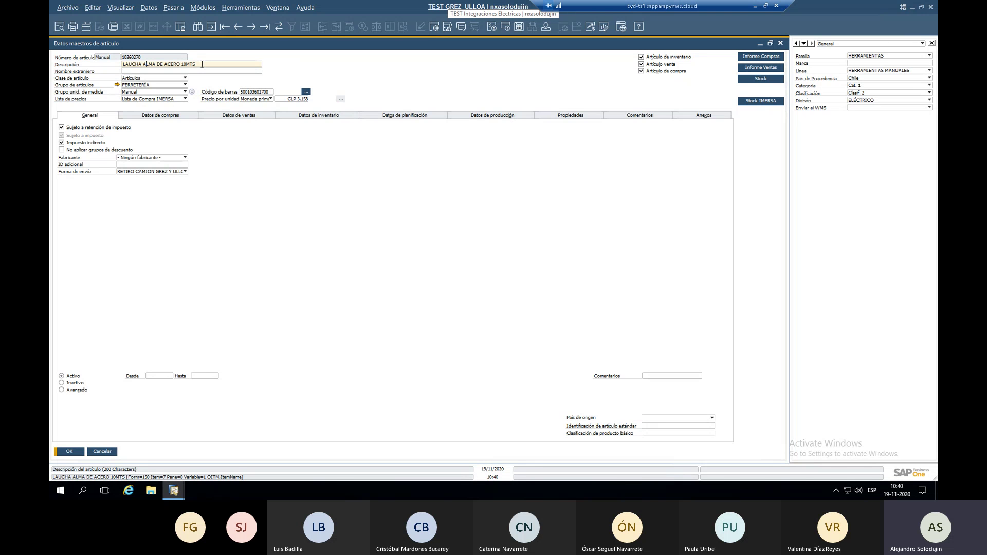
drag(202, 65, 98, 68)
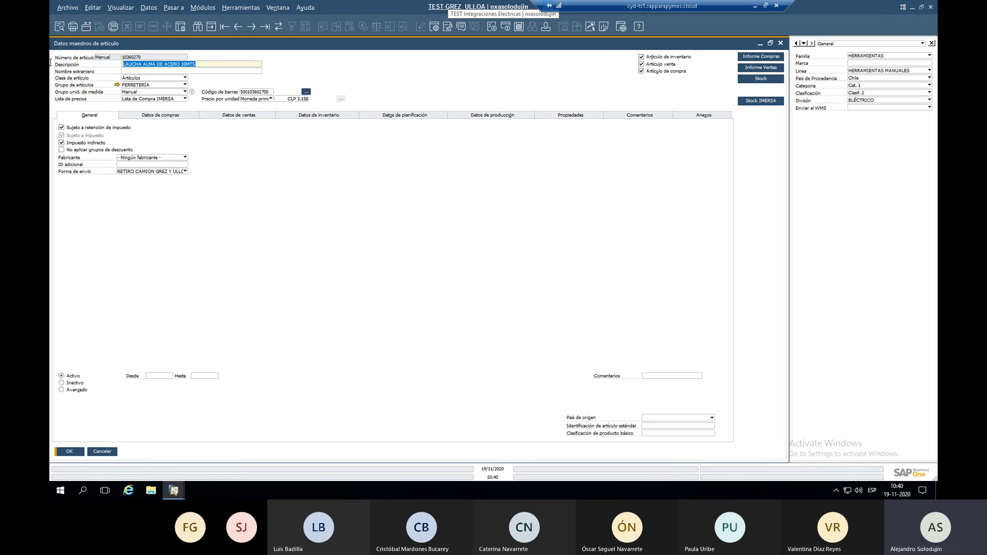
right_click(164, 66)
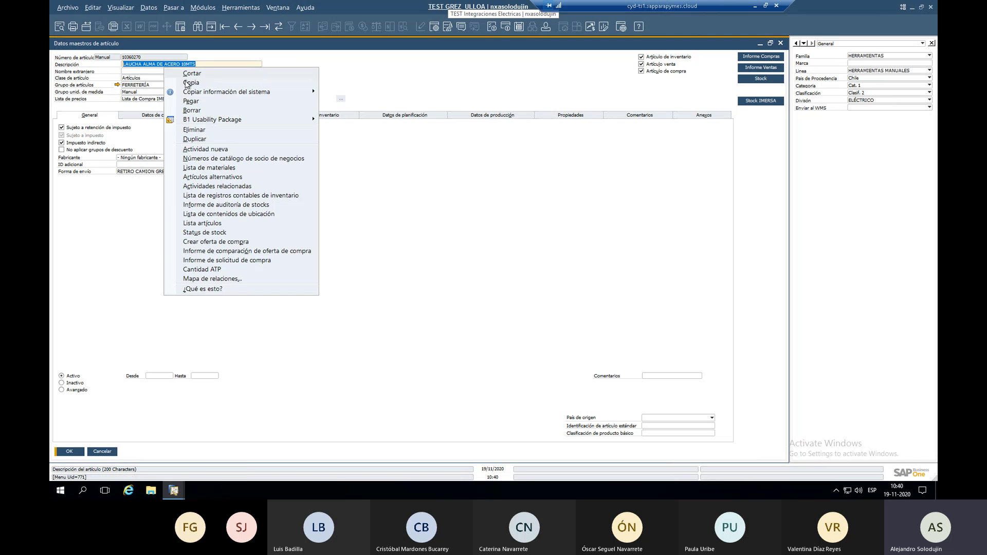
click(173, 82)
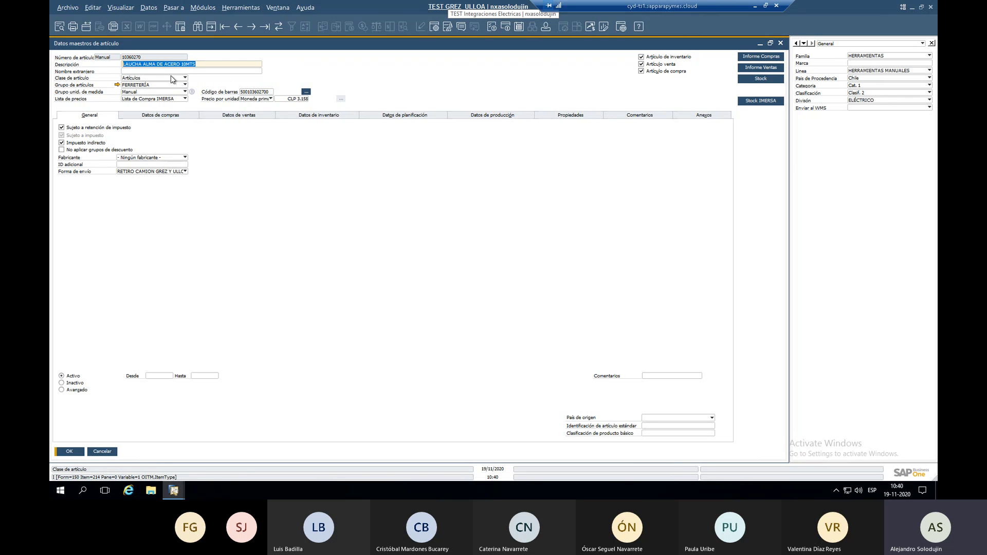
click(132, 70)
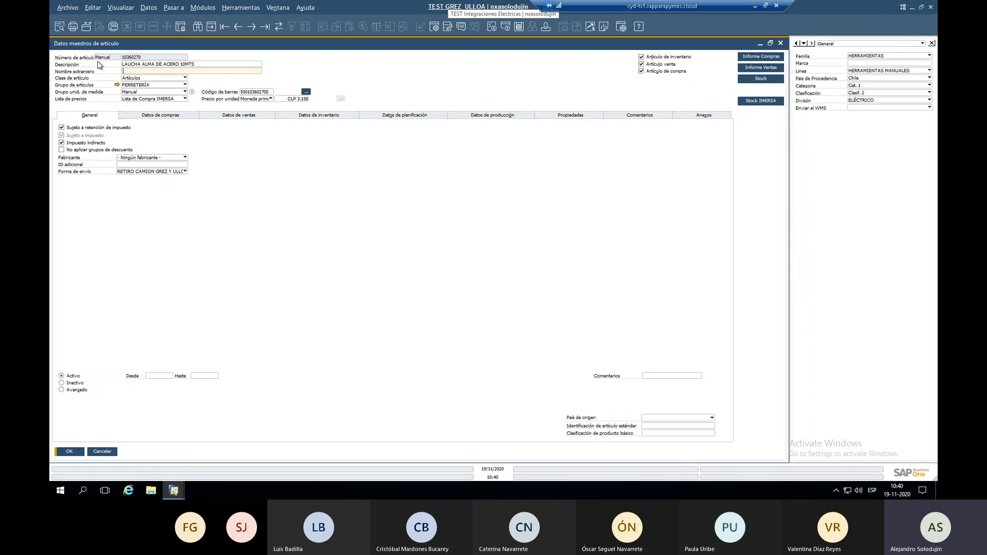
click(165, 87)
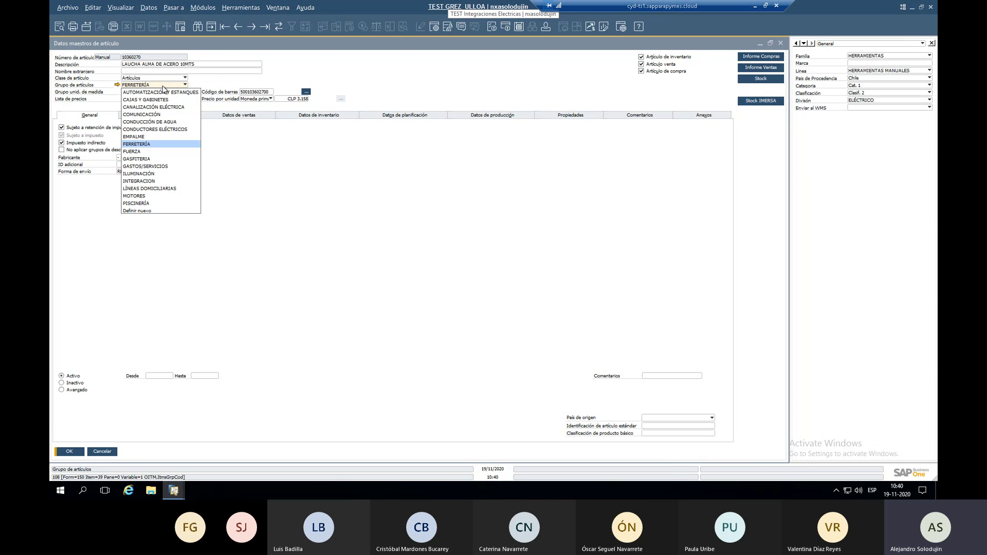
click(163, 87)
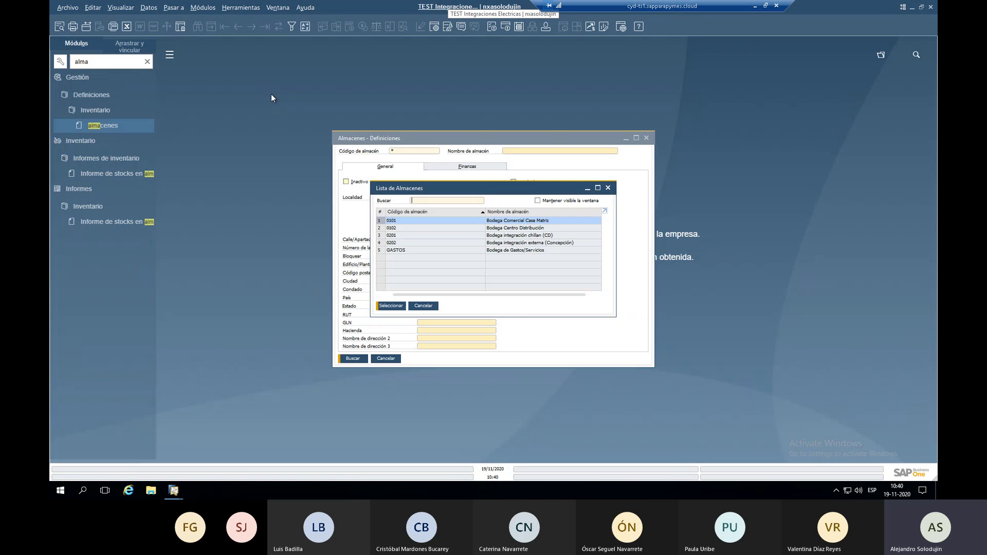
Reopen item master data from Inventario and load the LAUCHA ALMA DE ACERO 10MTS record.
key(Escape)
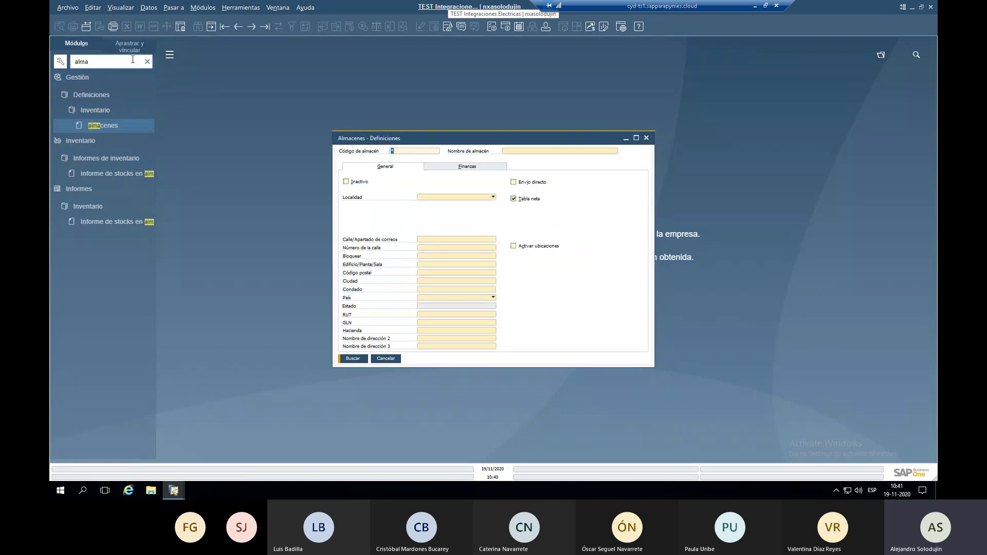
click(148, 62)
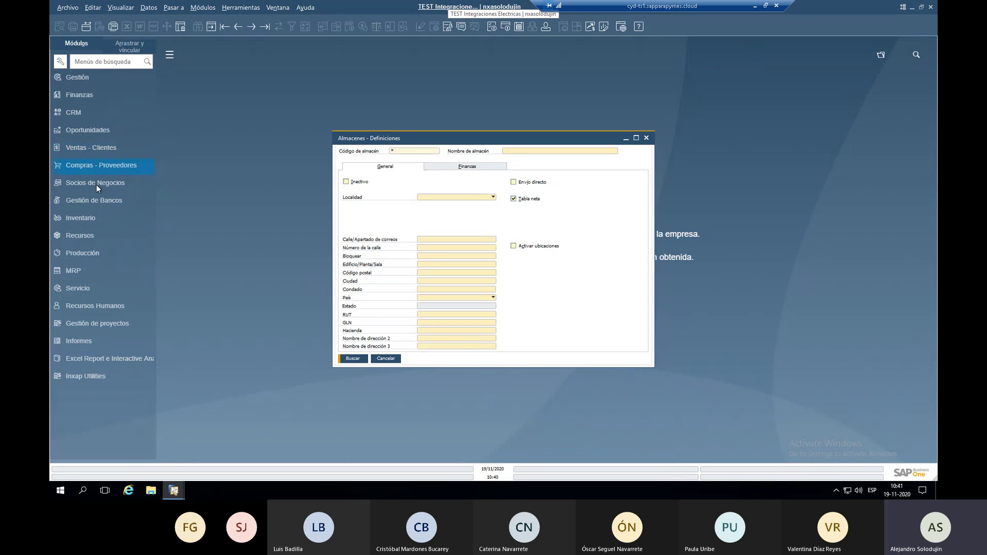
click(89, 213)
click(88, 180)
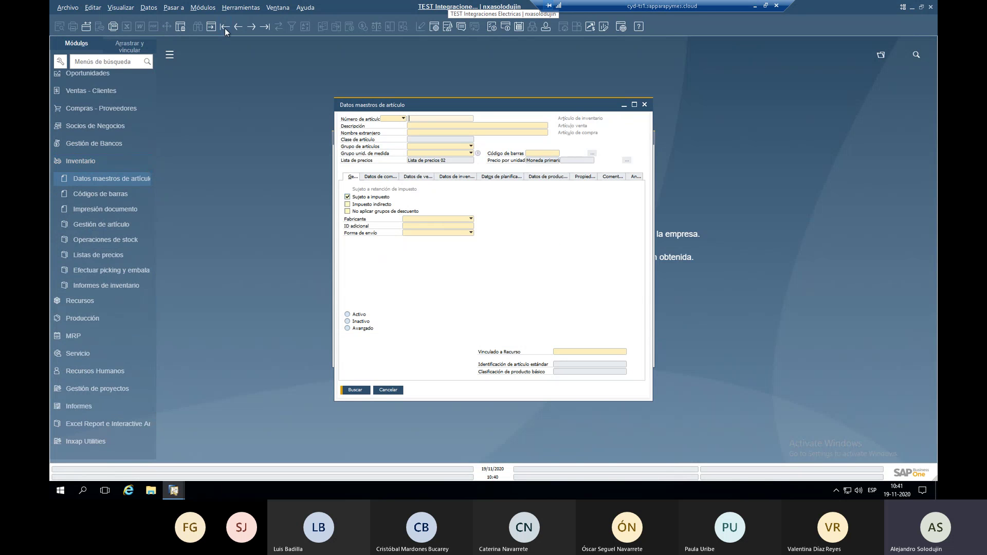
key(Page_Down)
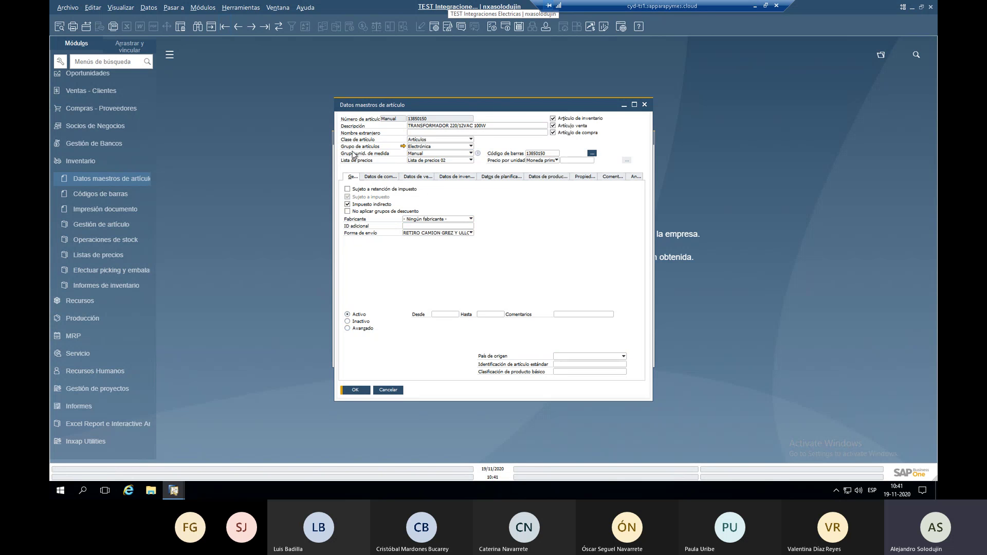
Check the item group list, leaving FERRETERÍA, and move to the TEST GREZ ULLOA window.
click(425, 149)
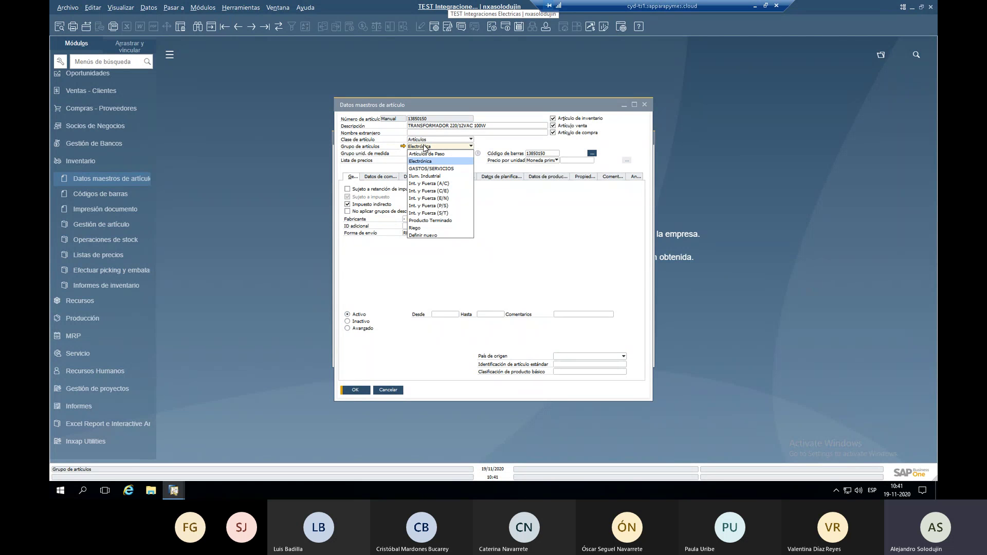
click(434, 147)
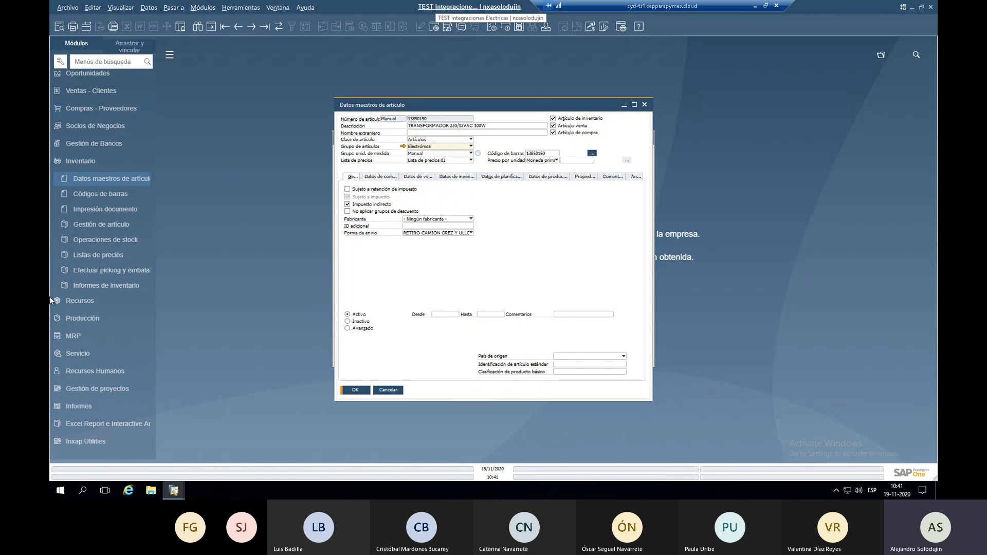
key(alt+Tab)
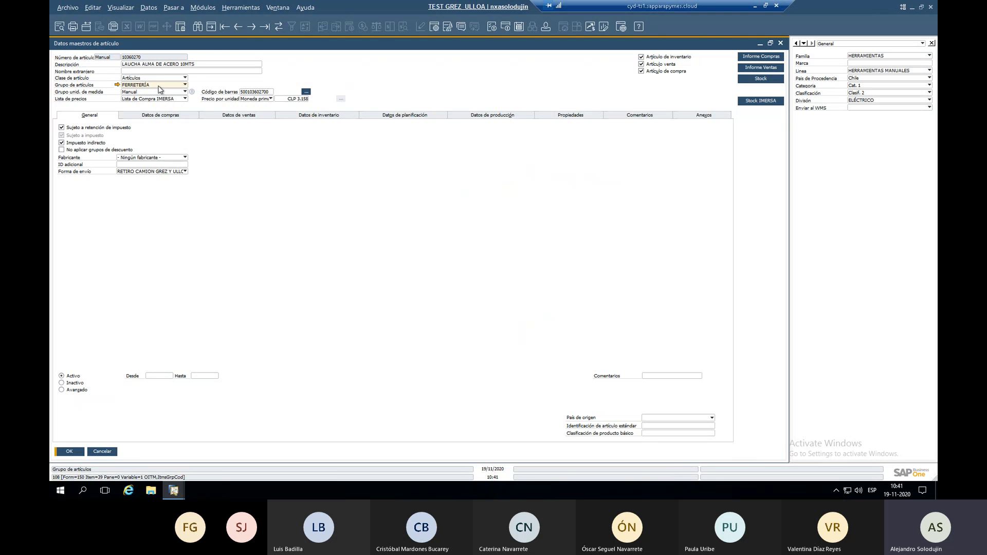
click(160, 87)
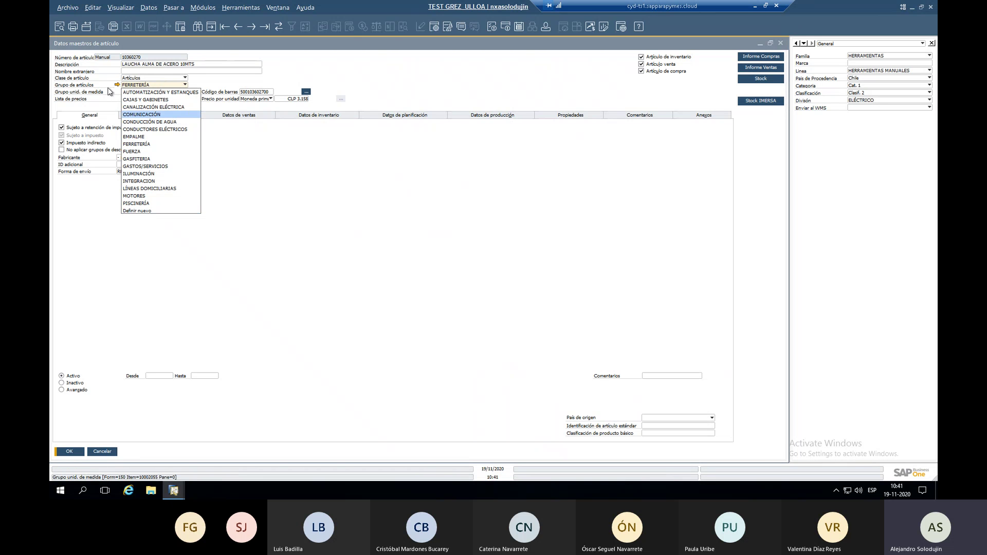
click(117, 85)
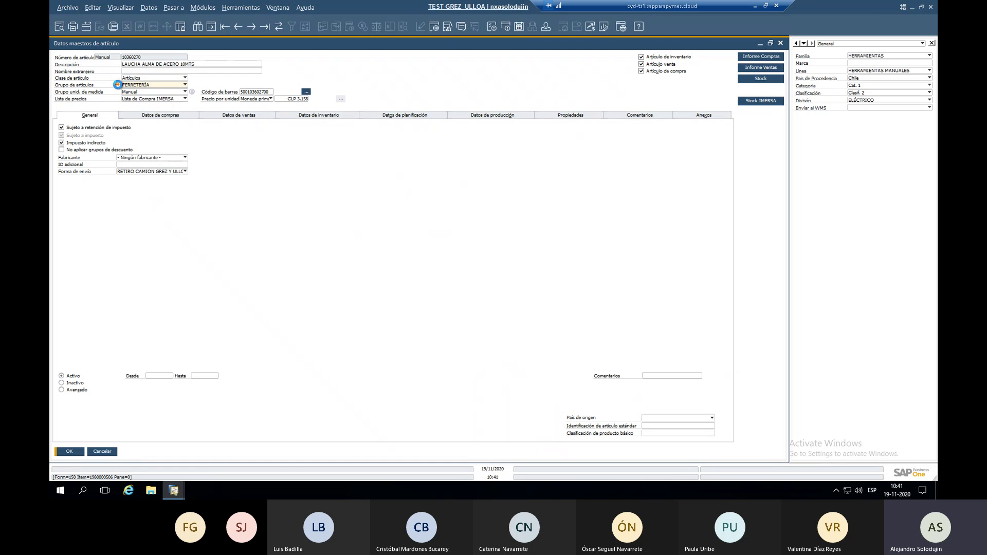
click(117, 85)
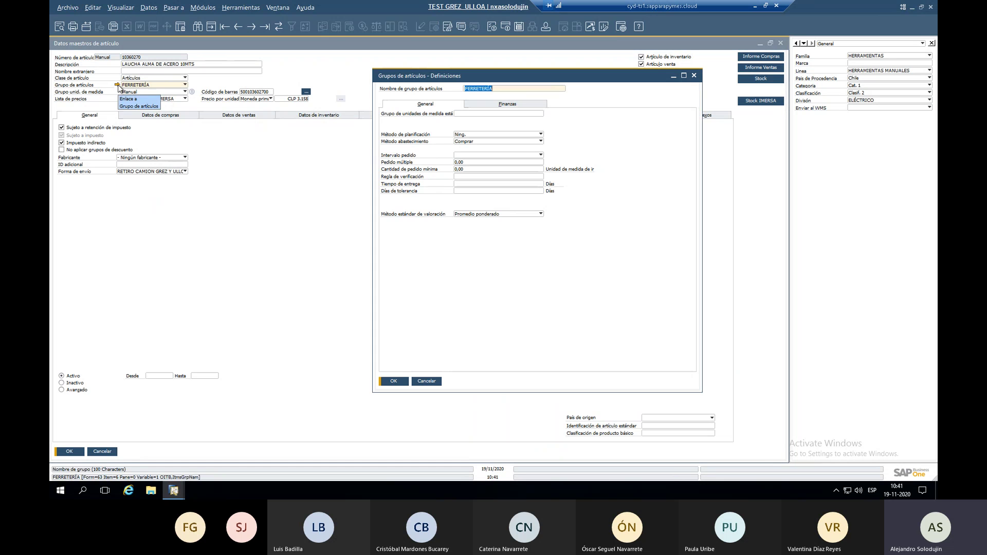
click(475, 103)
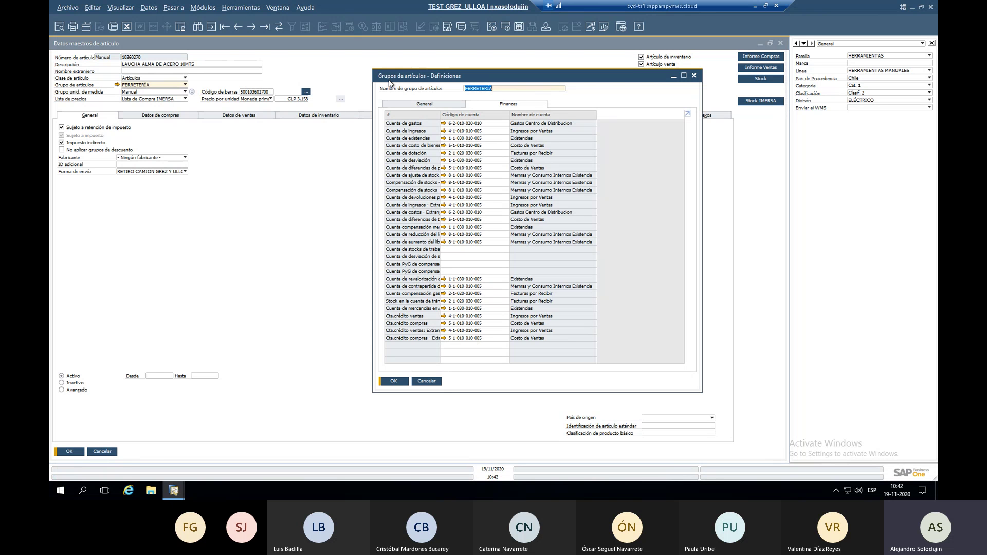
click(152, 84)
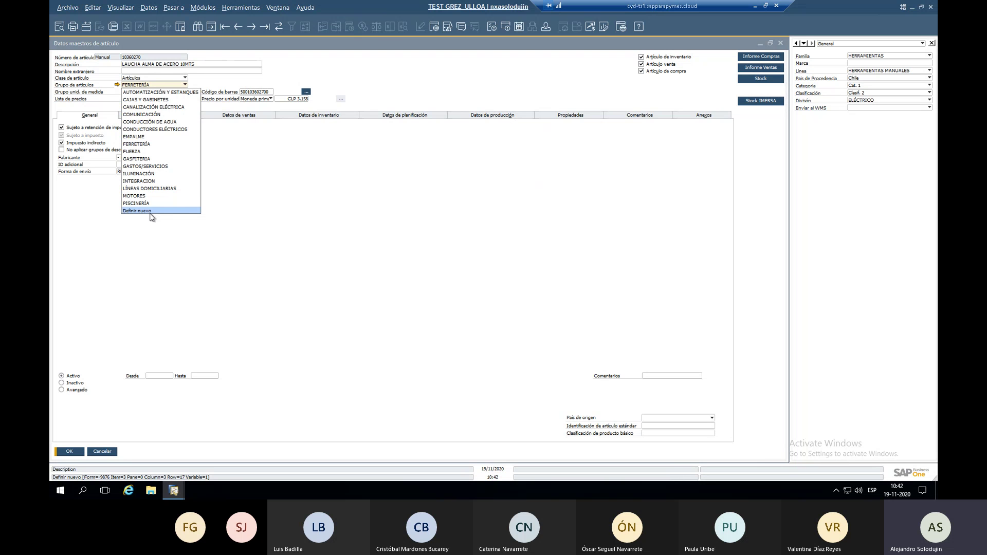
click(302, 206)
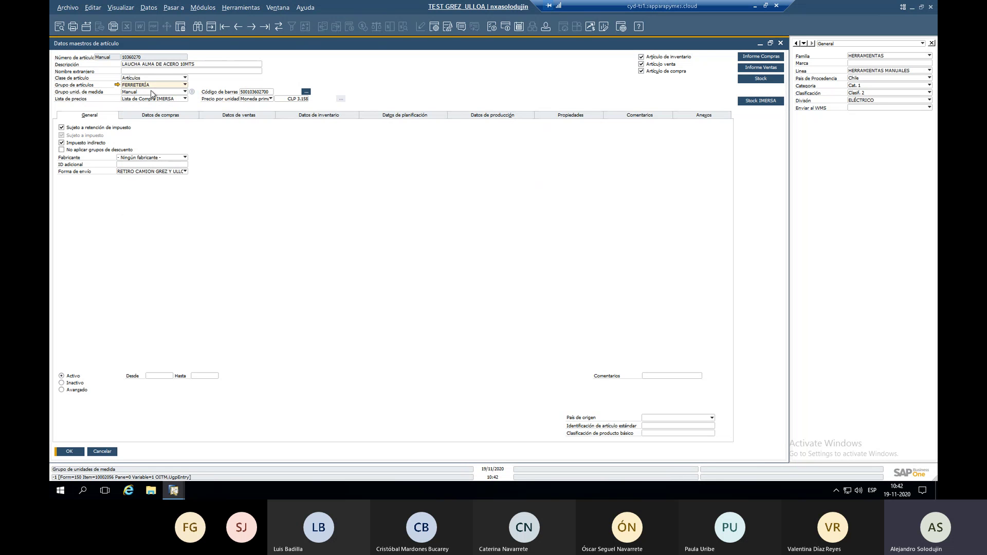
click(118, 85)
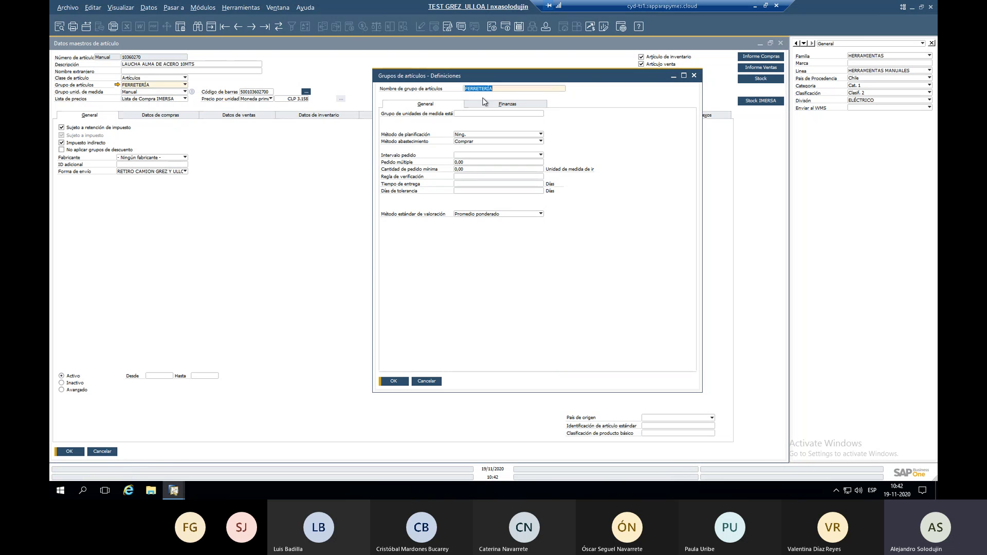
click(479, 102)
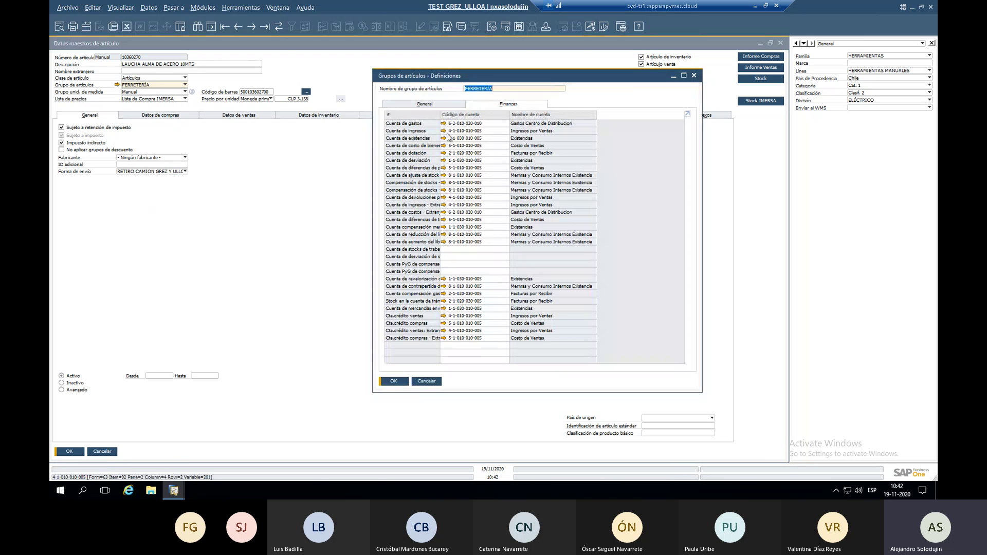
drag(440, 120, 455, 121)
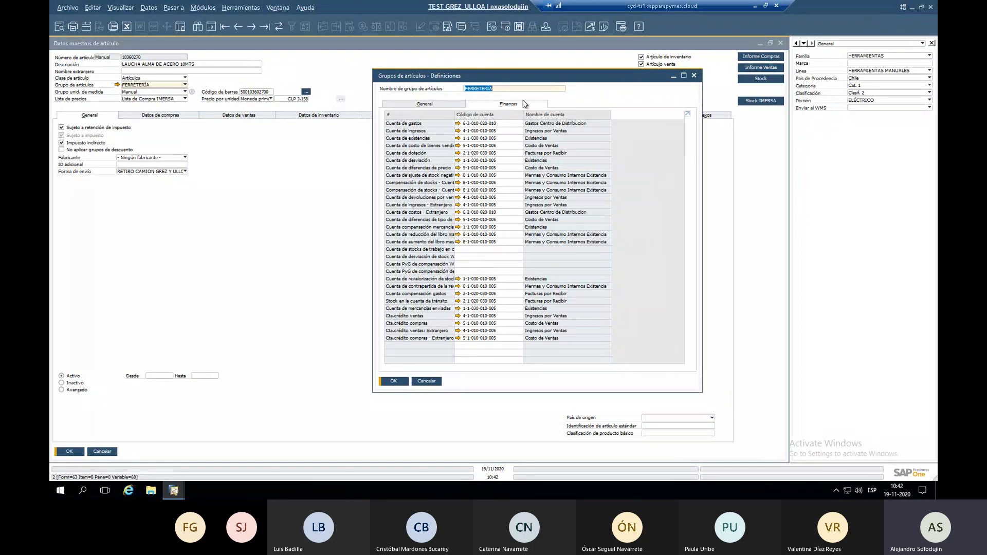
right_click(566, 95)
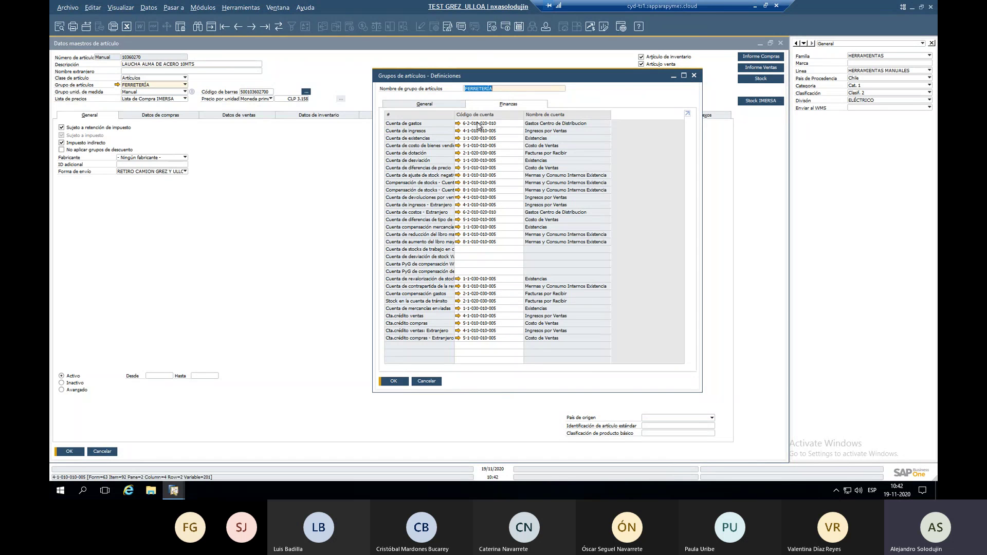
click(143, 83)
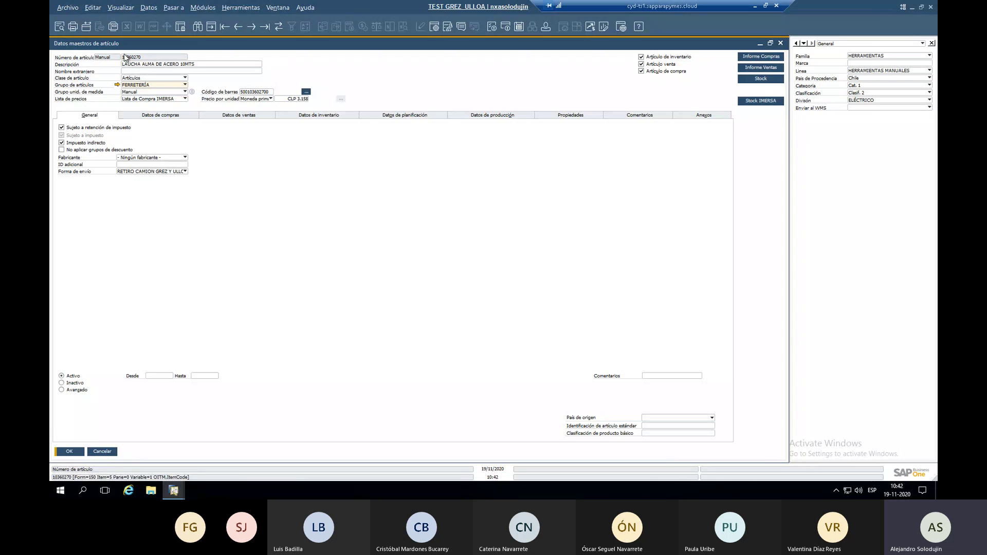
click(149, 85)
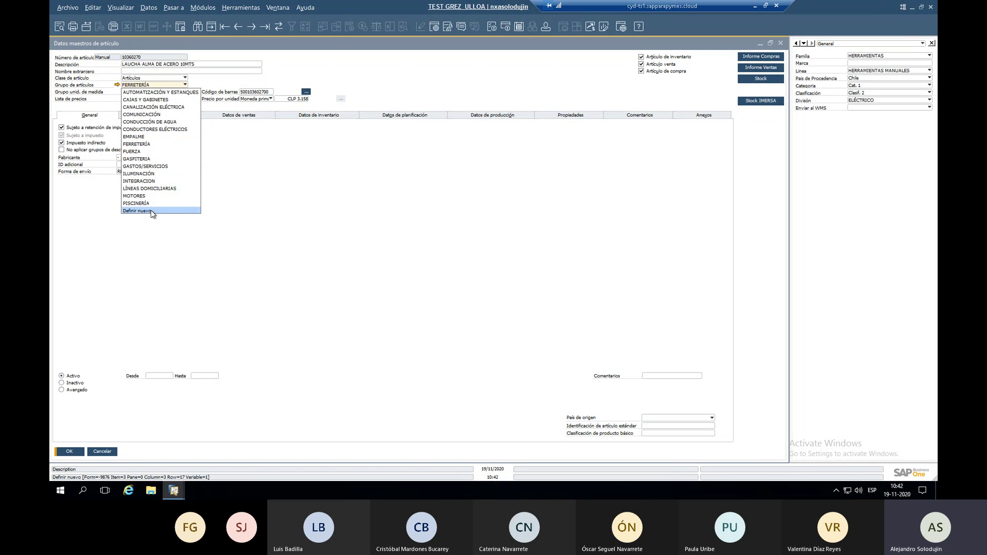
click(149, 210)
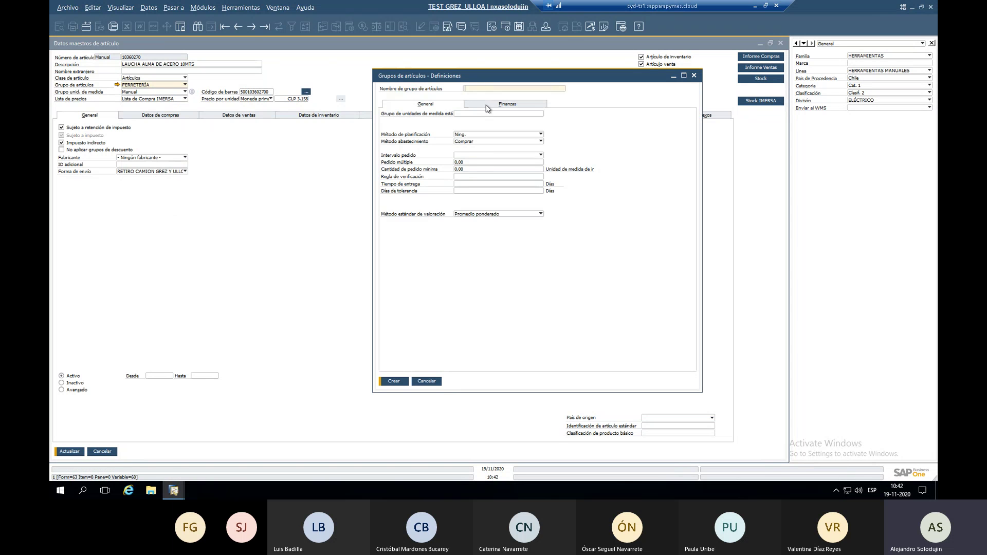
click(489, 105)
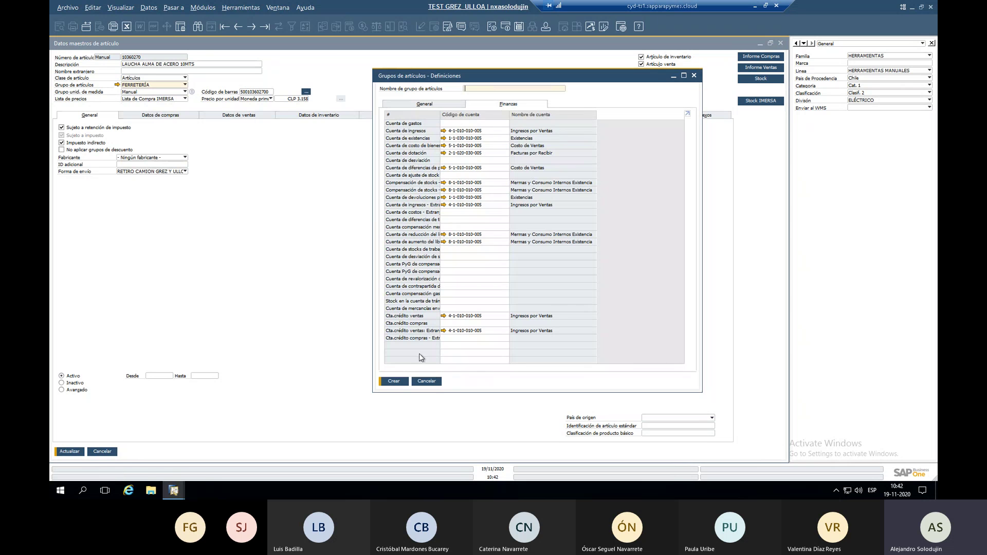
click(237, 28)
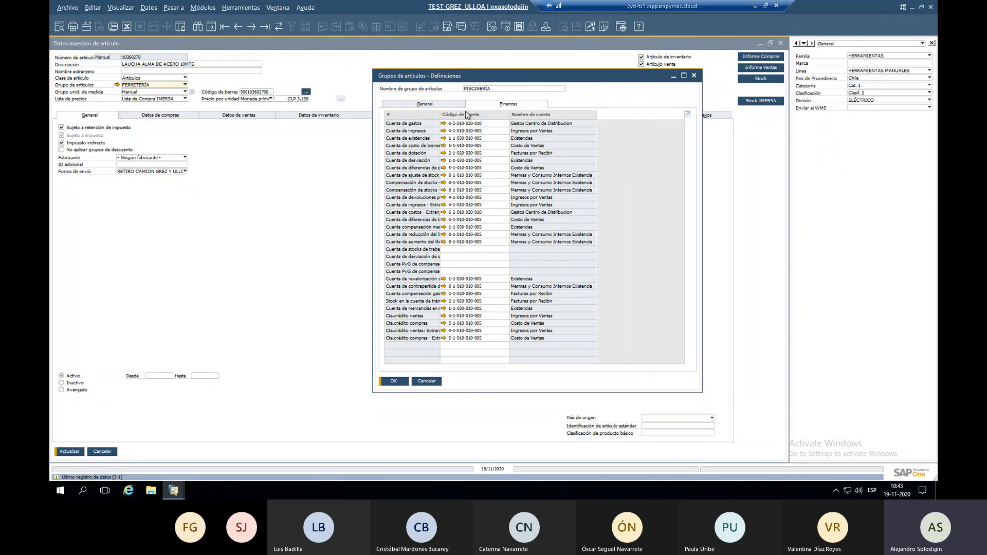
click(427, 381)
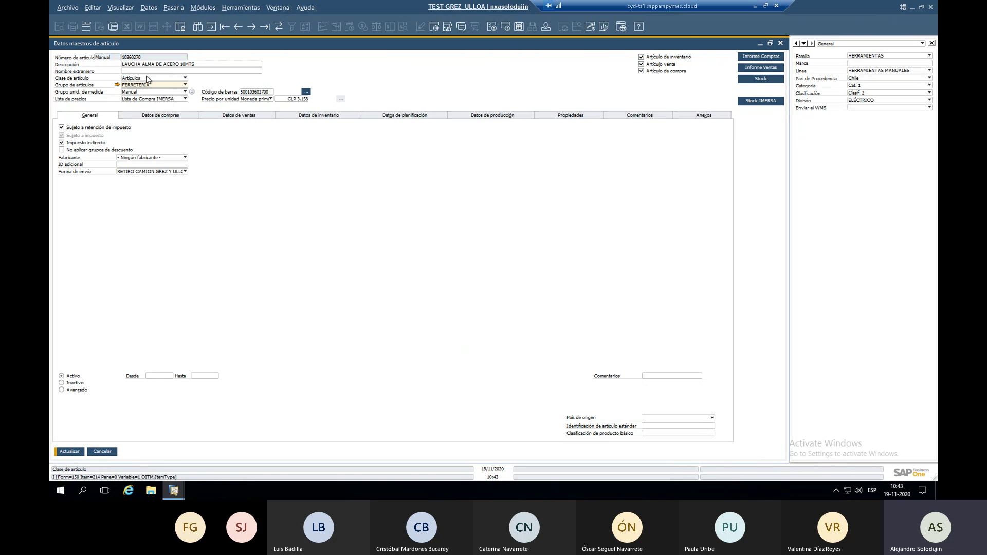
double_click(256, 93)
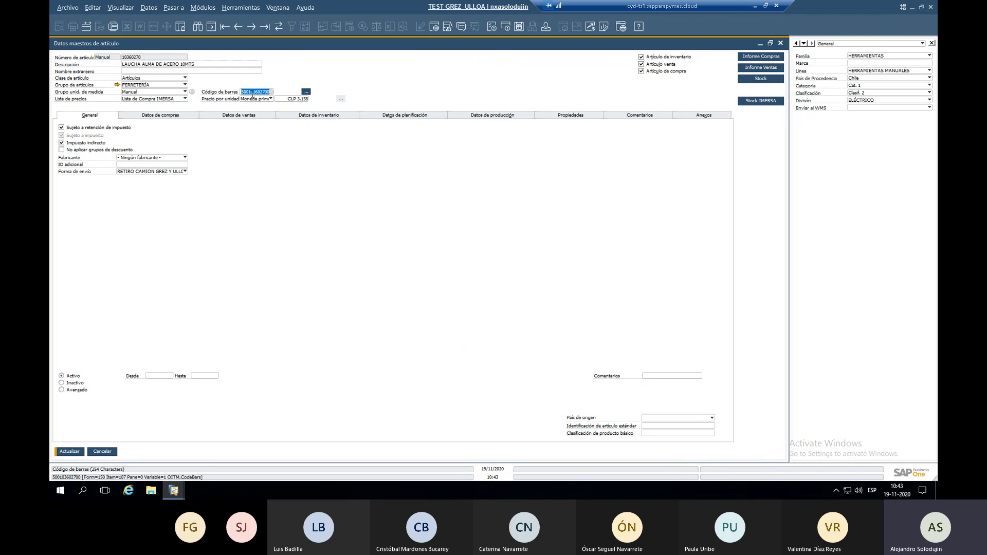
click(305, 92)
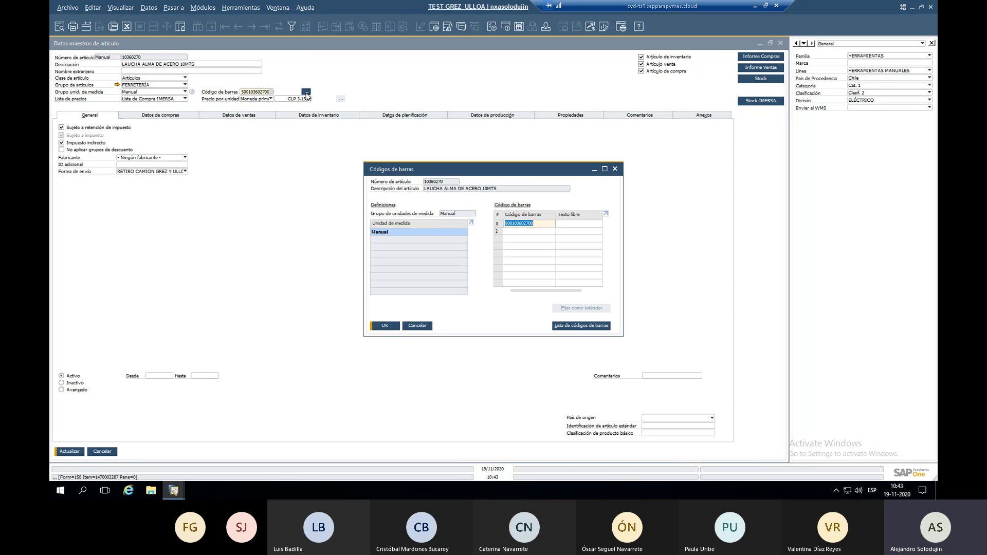
click(545, 240)
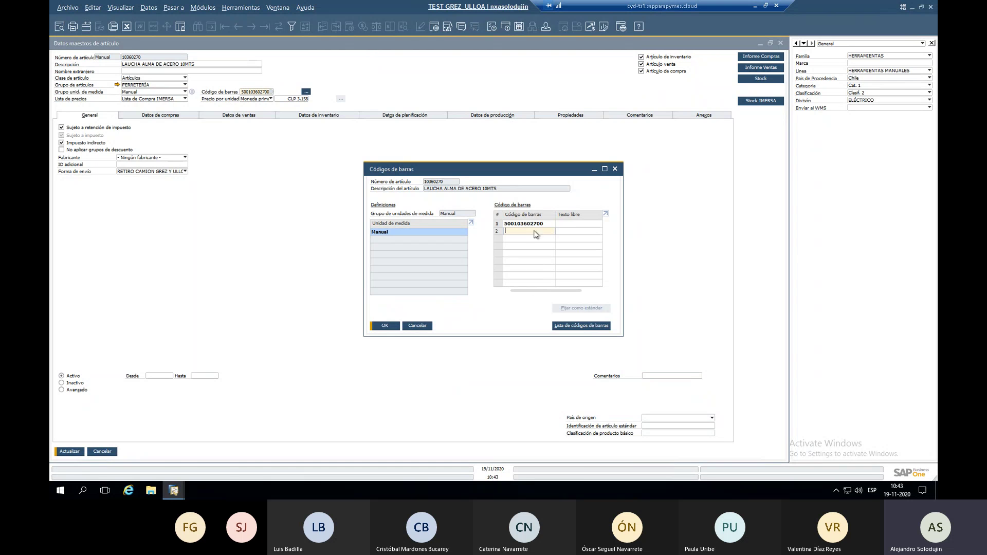
click(577, 226)
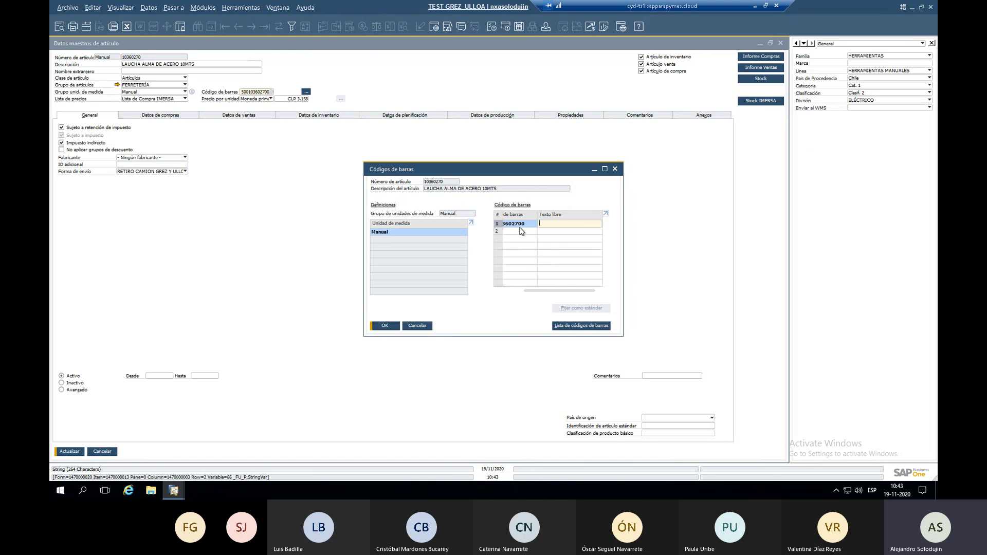
click(417, 326)
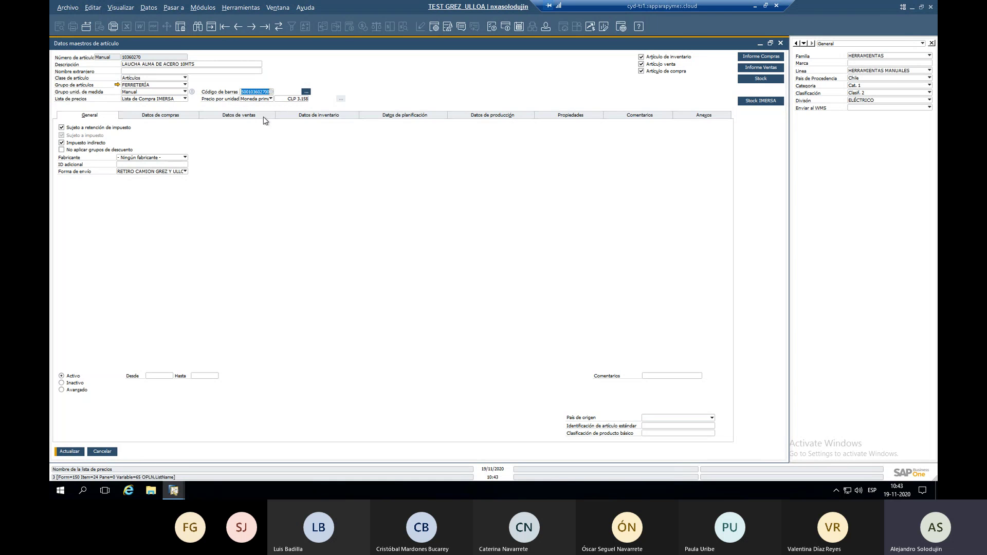
Try Lista de precios 04 and Lista de Compra IMERSA, then settle on Lista de precios de venta (CLP 8.590).
click(294, 100)
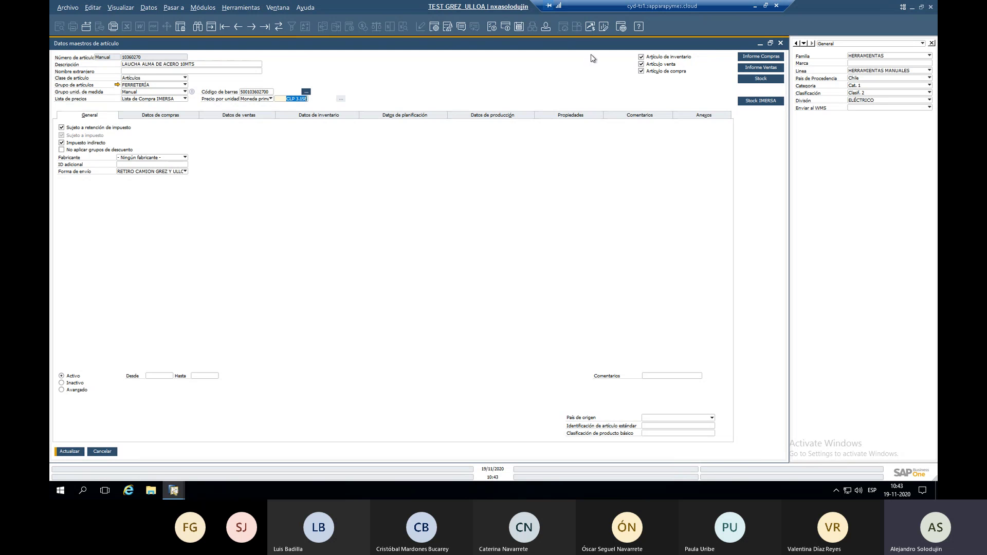
click(152, 100)
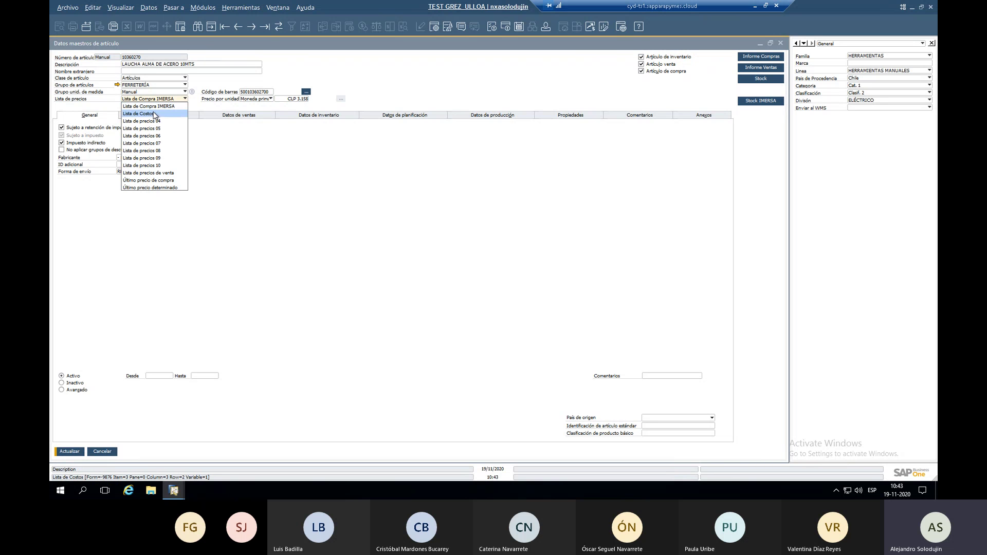
click(154, 113)
click(159, 99)
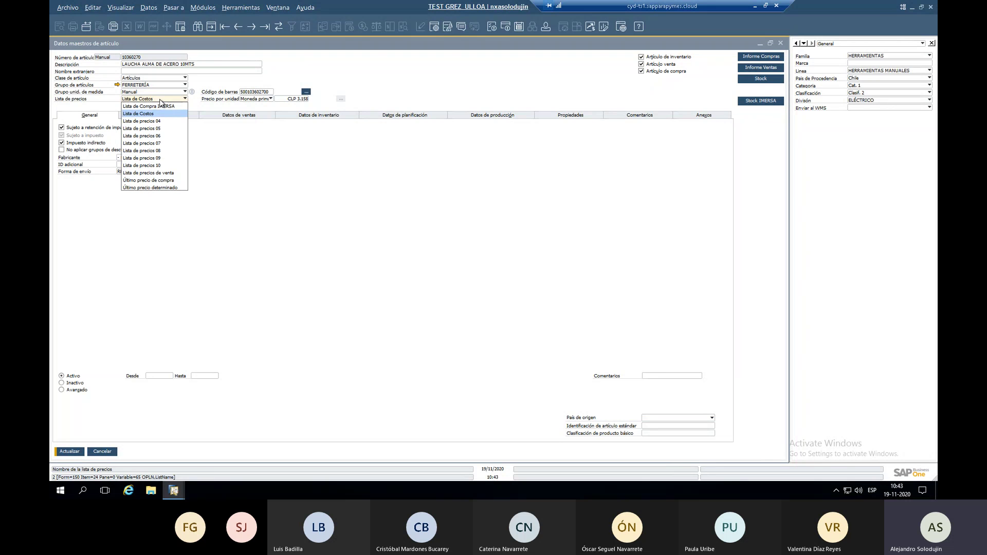
click(160, 121)
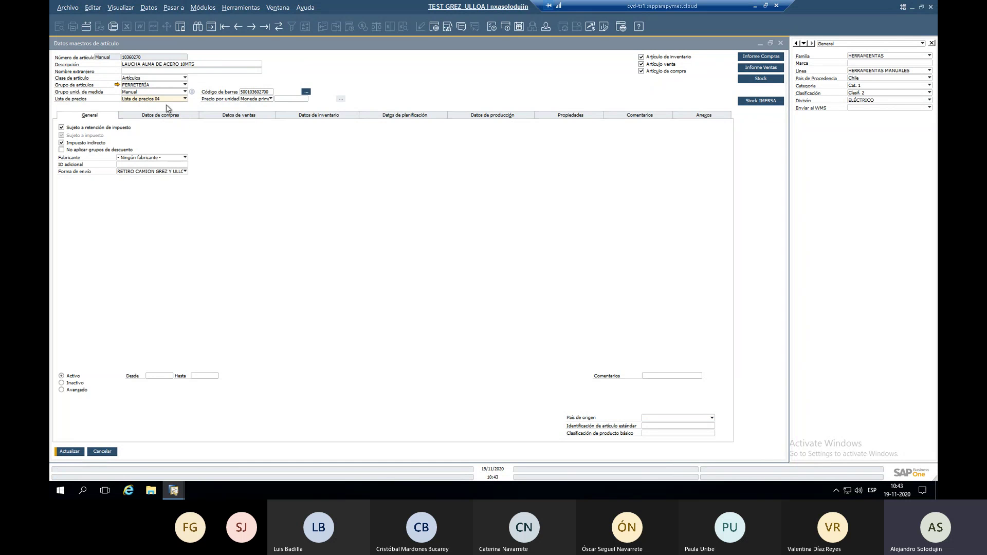
click(166, 100)
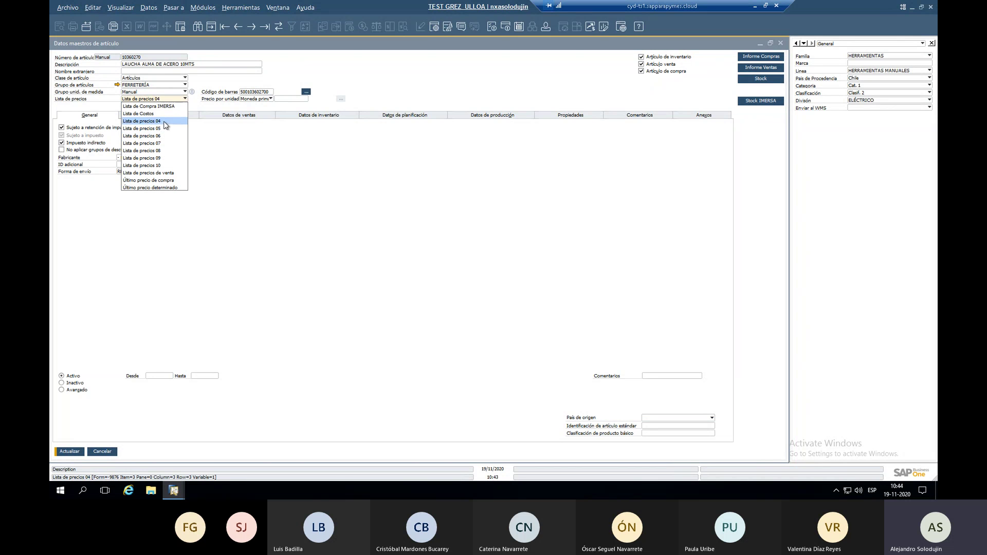
click(165, 106)
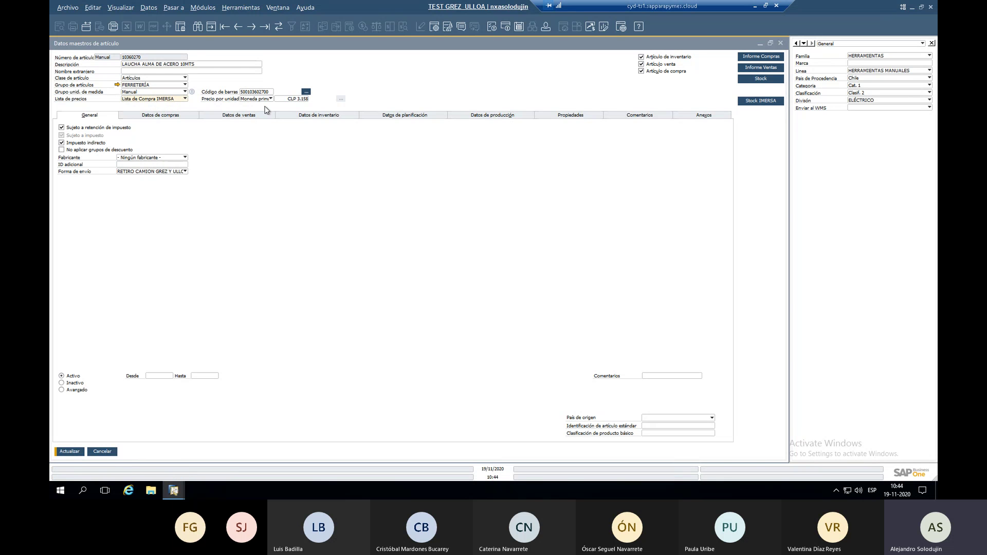
click(179, 99)
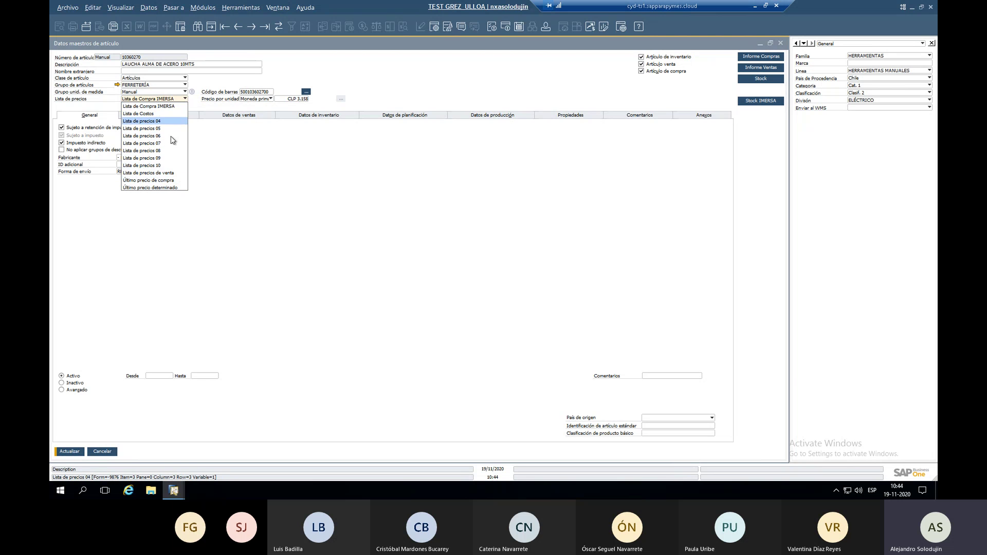
click(168, 176)
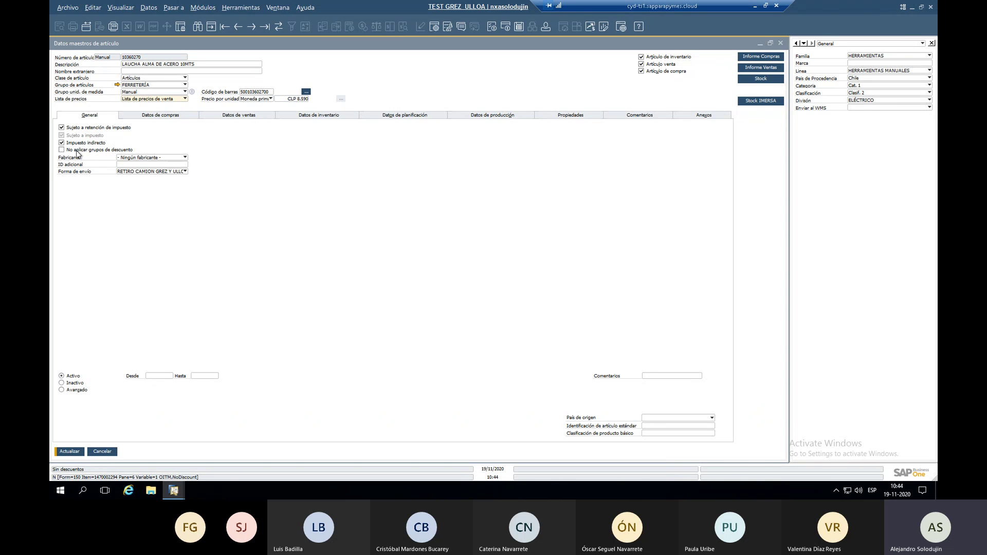
Open the manufacturer definitions from the Fabricante list and close without adding one.
click(144, 158)
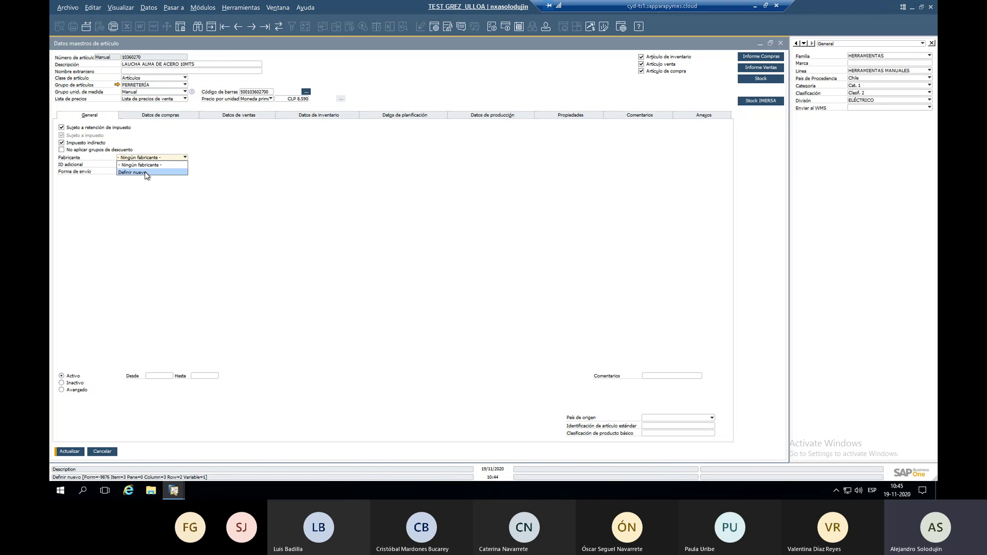
click(148, 173)
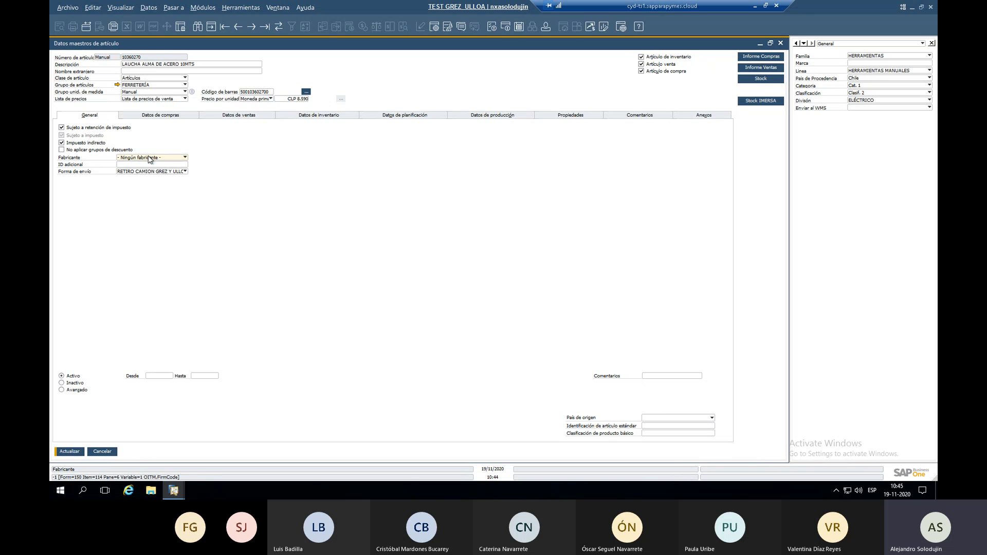
click(149, 173)
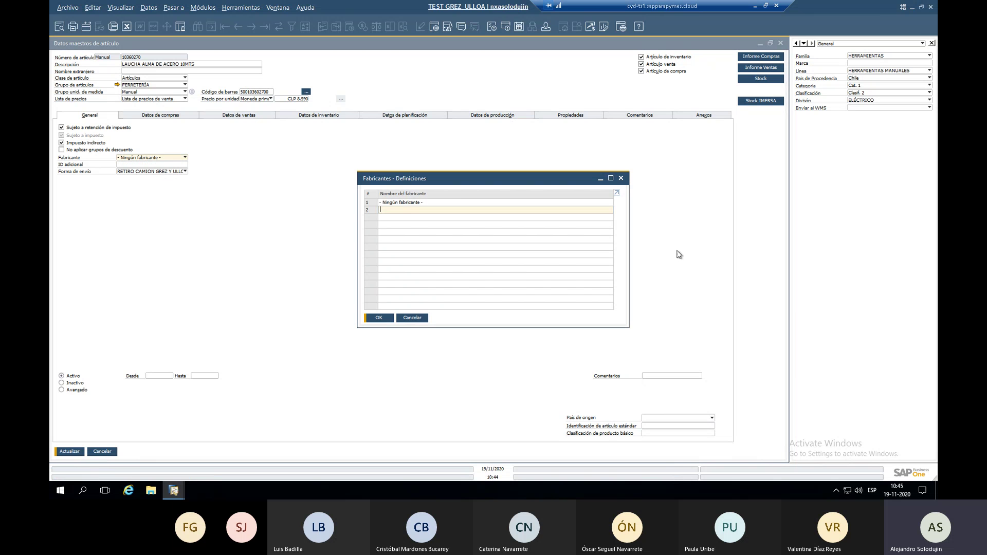
click(414, 316)
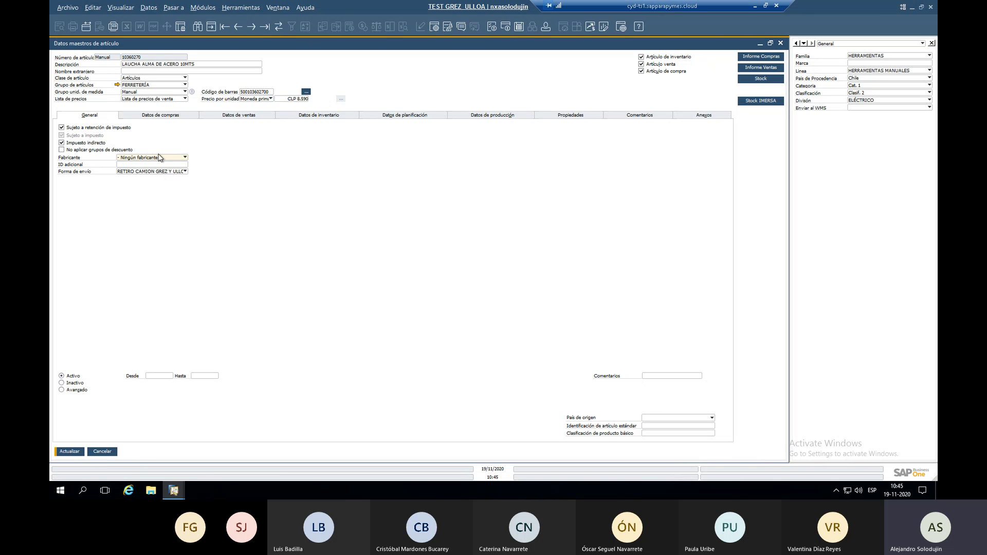
click(159, 159)
click(218, 170)
Close the Forma de envío definitions unchanged and view the item's purchasing data.
click(167, 172)
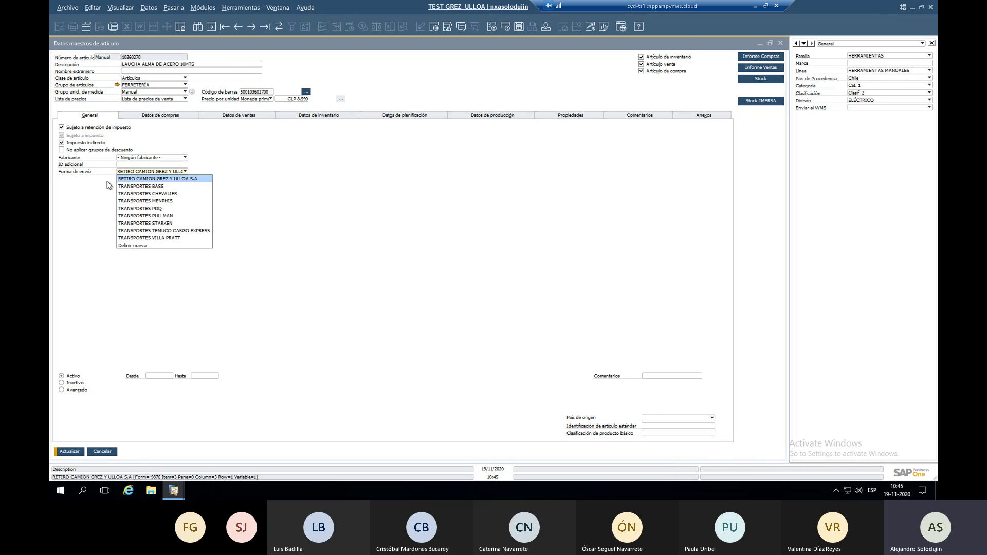
click(132, 245)
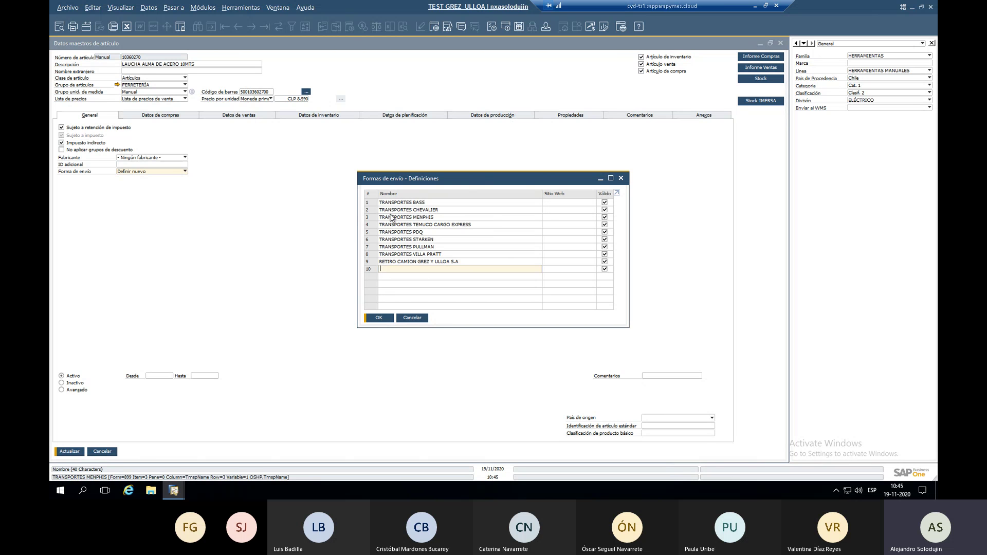
click(411, 320)
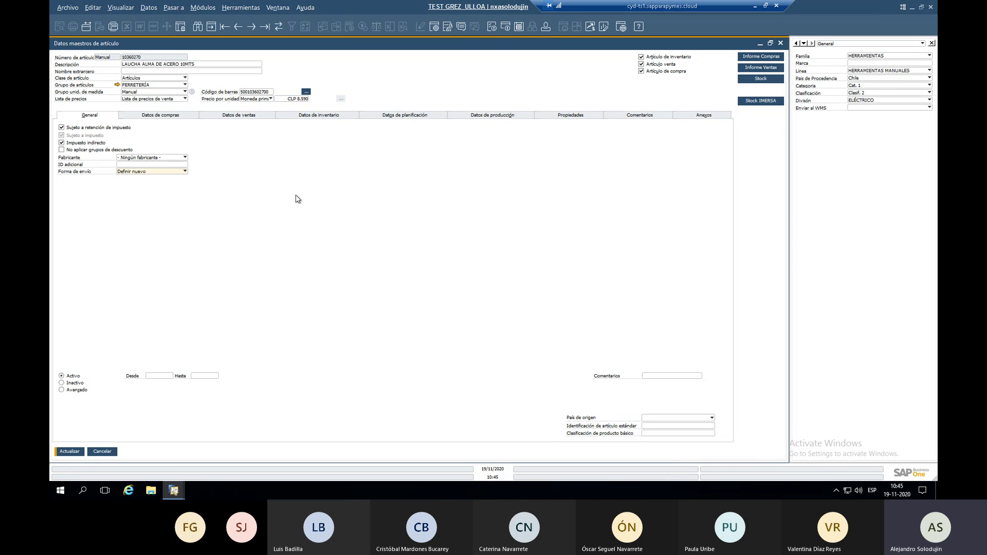
click(166, 116)
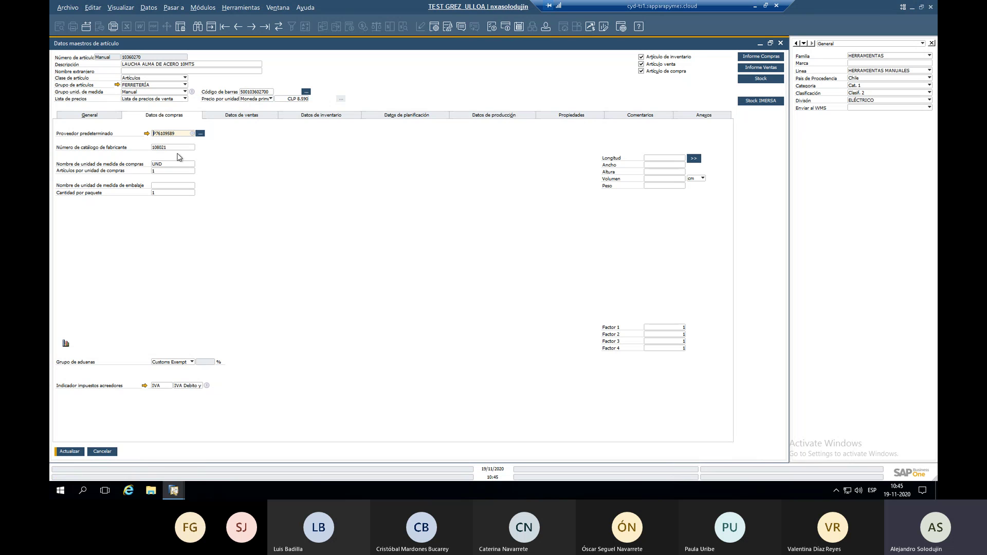
Relabel the manufacturer catalogue number field as 'Nro Codigo Proveedor'.
click(181, 147)
ctrl+double_click(108, 150)
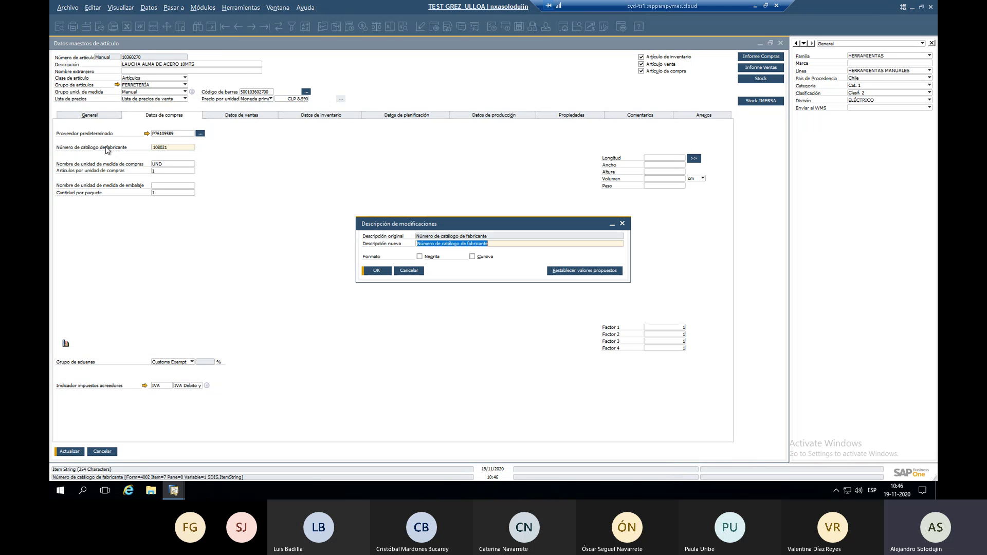
text(Nro )
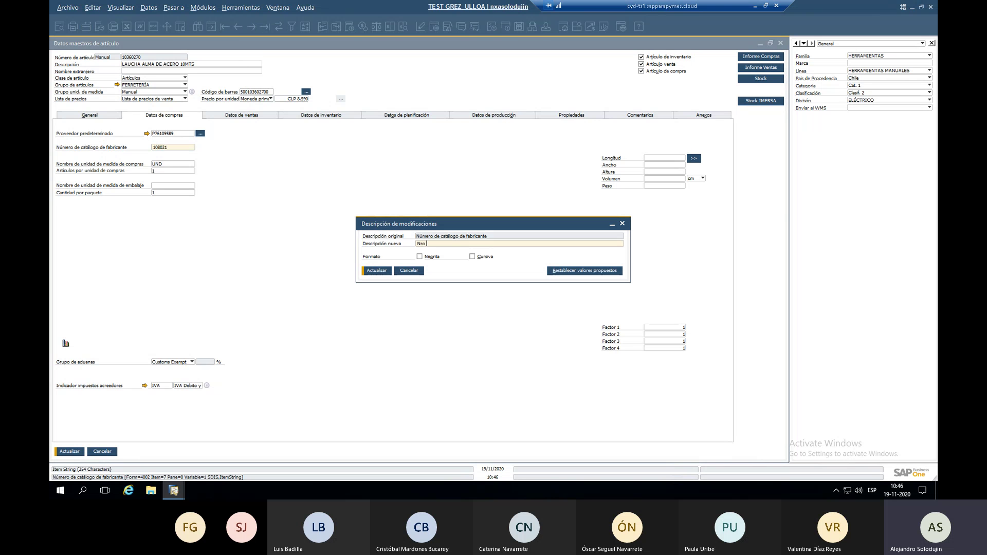
text(Codigo Proveedor)
key(Return)
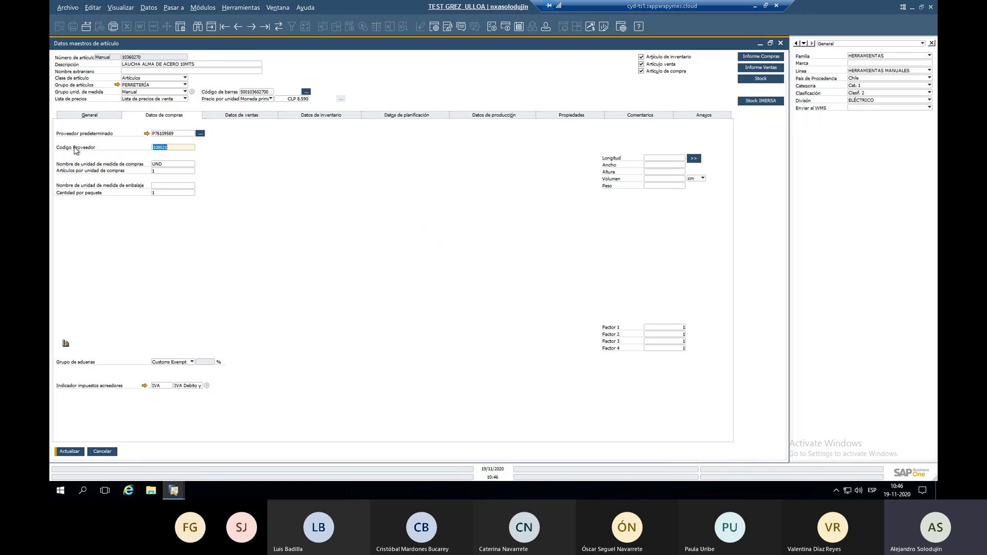
Try bold formatting on the Codigo Proveedor label, then cancel the editor.
ctrl+double_click(75, 148)
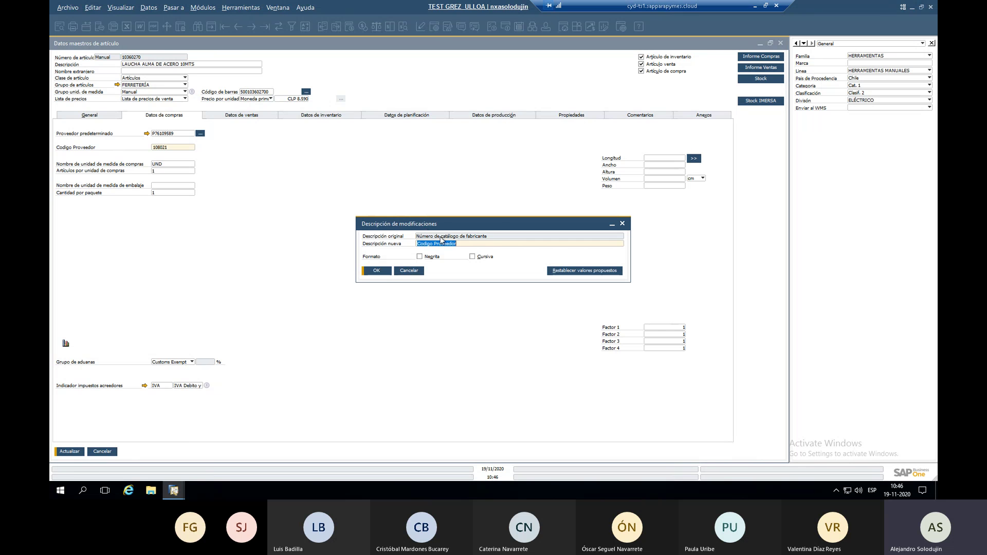
click(419, 257)
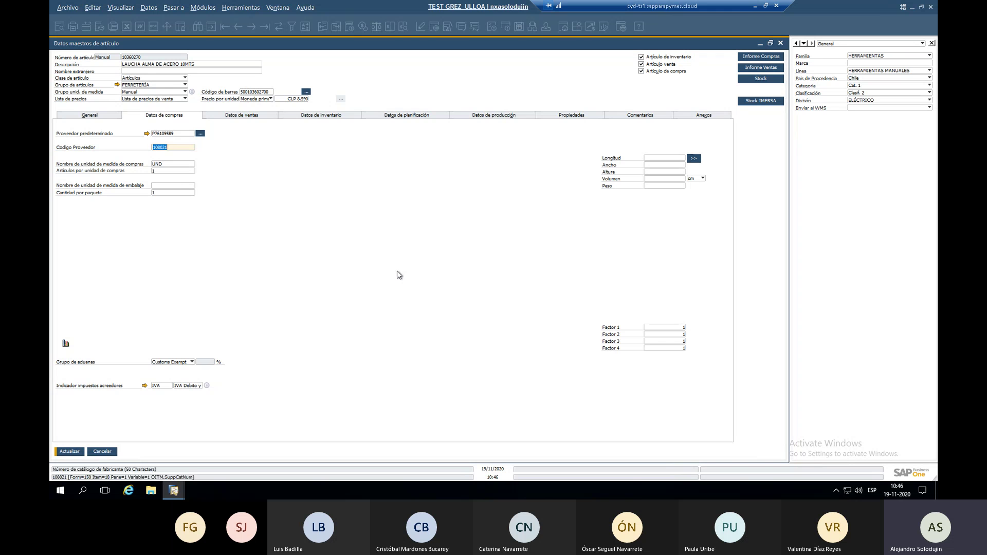
click(397, 271)
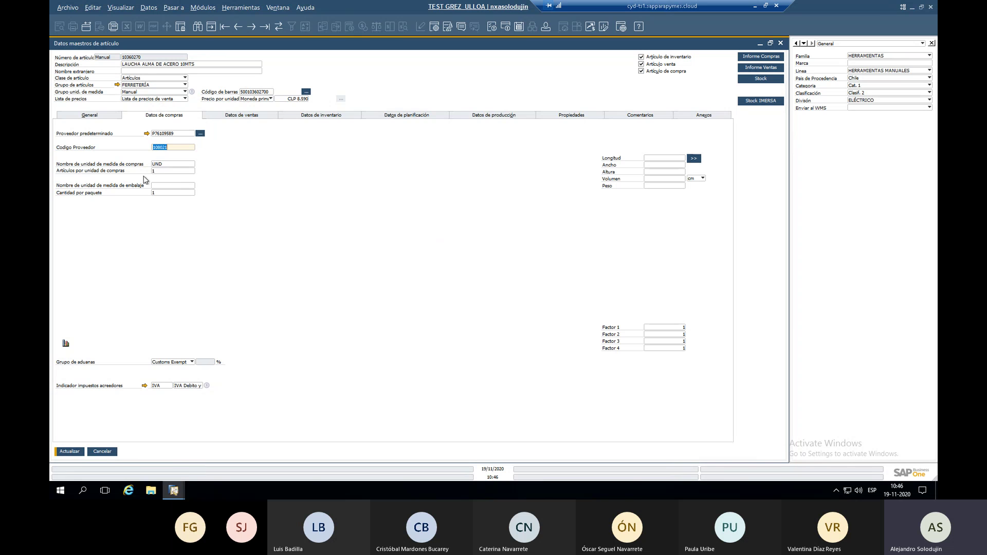
click(161, 171)
click(164, 164)
click(160, 171)
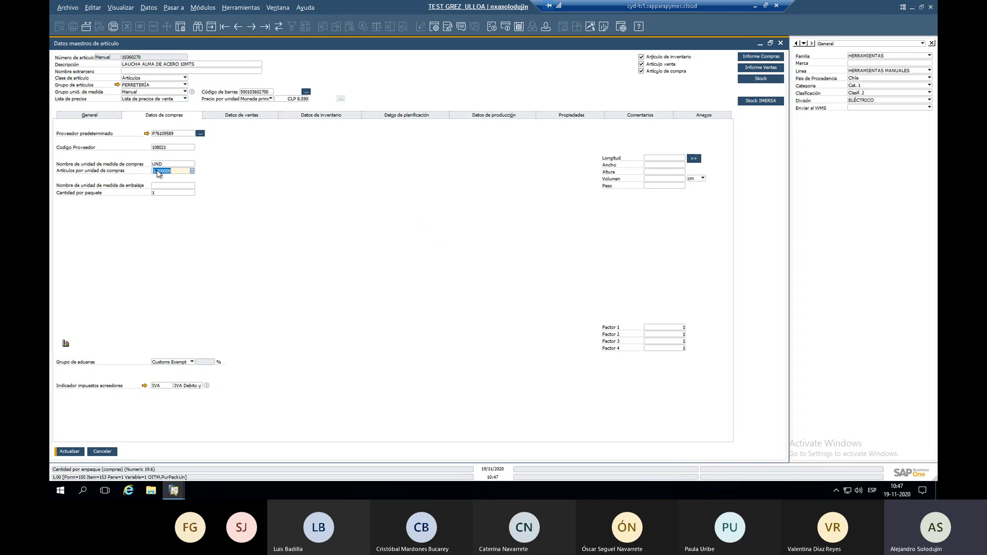
click(162, 164)
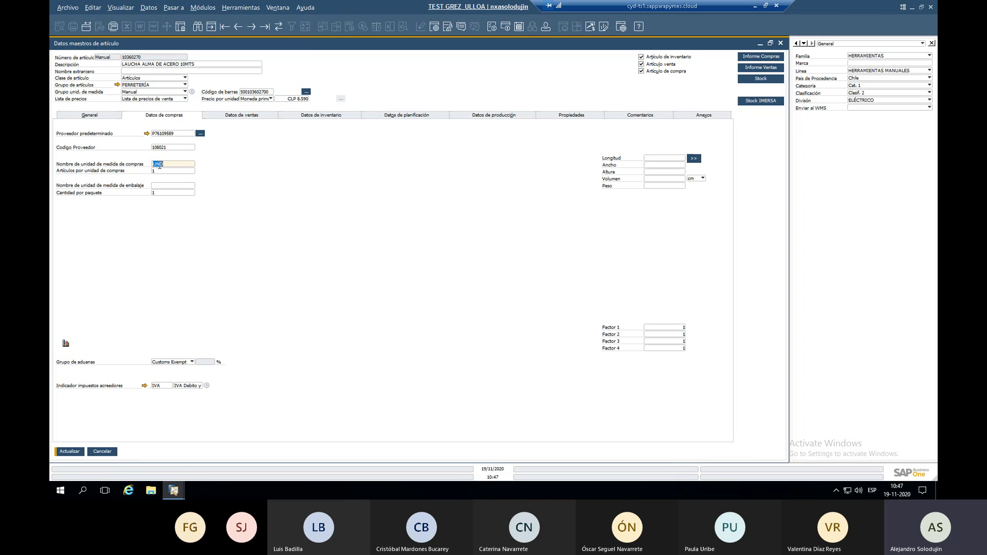
click(162, 172)
click(311, 118)
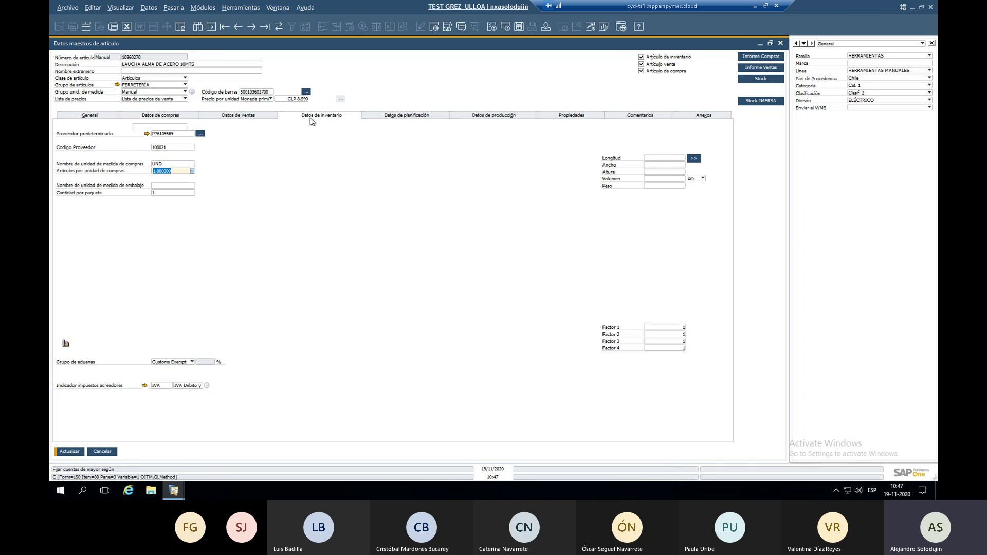
click(159, 141)
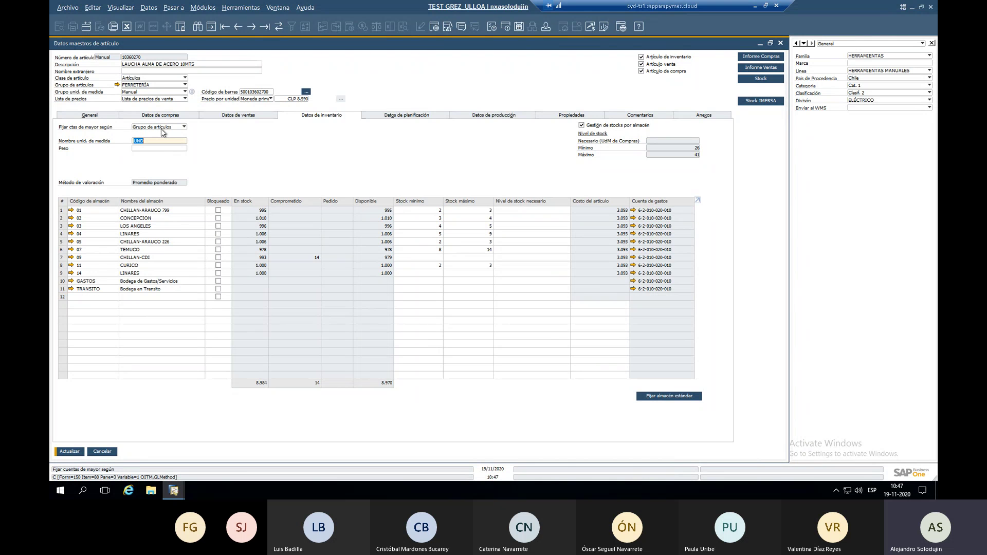
click(160, 115)
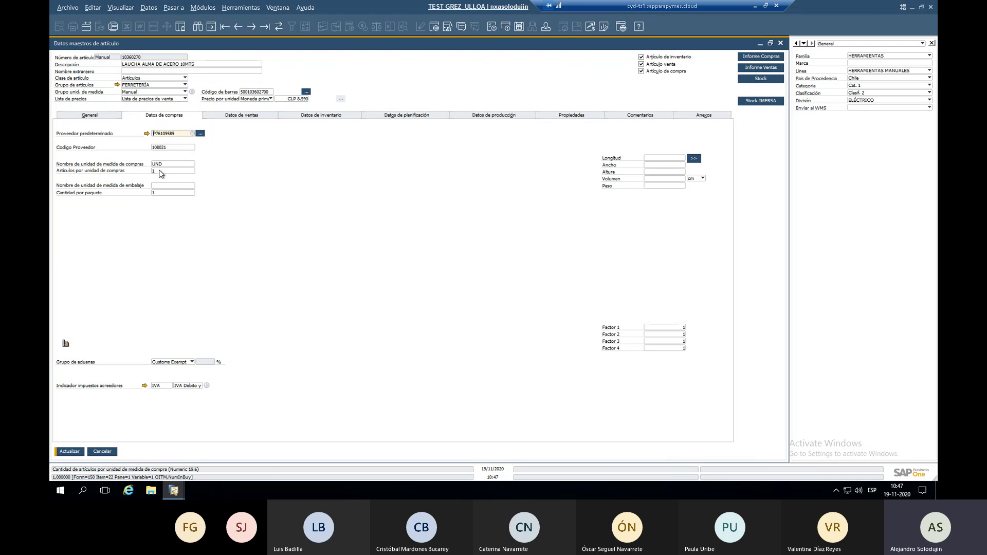
click(172, 164)
text(CA)
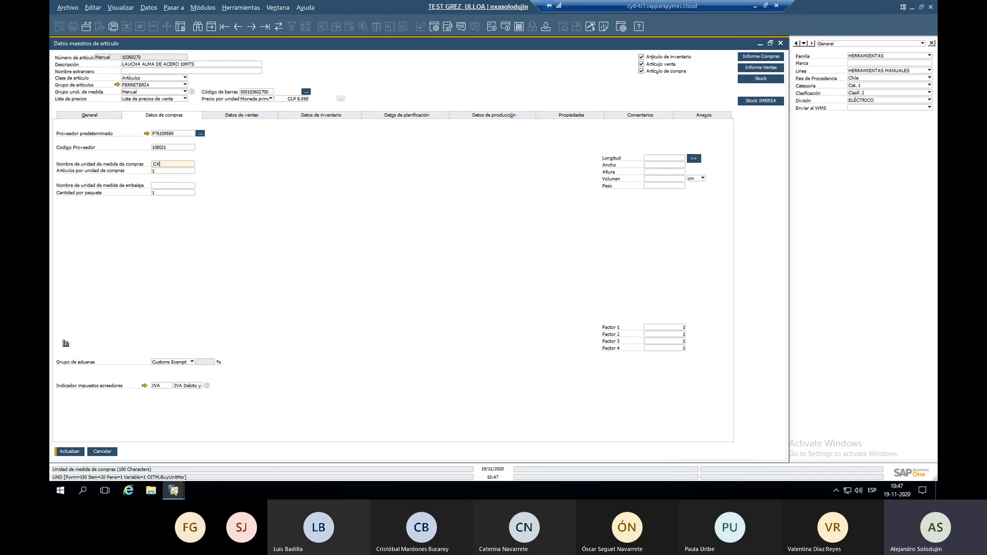
text(JA)
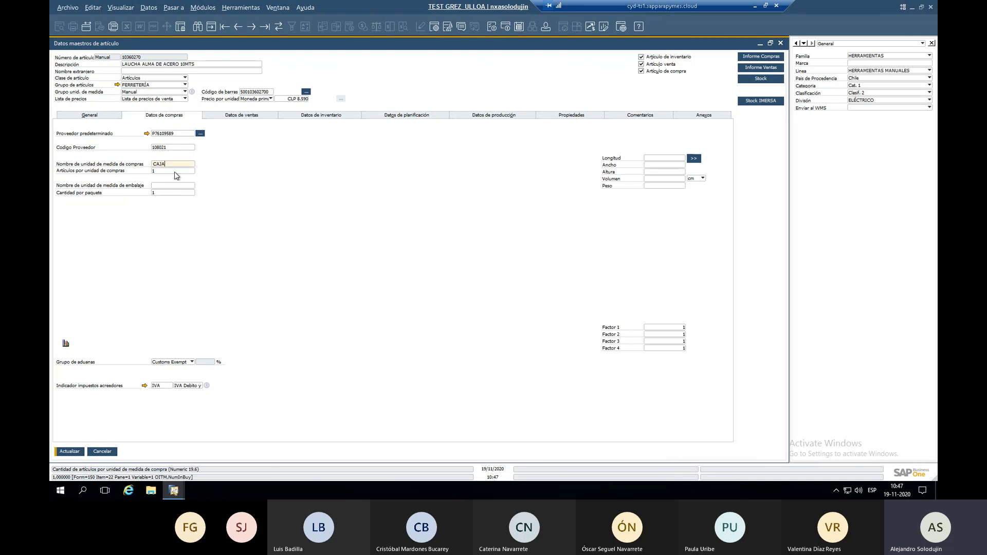
click(175, 170)
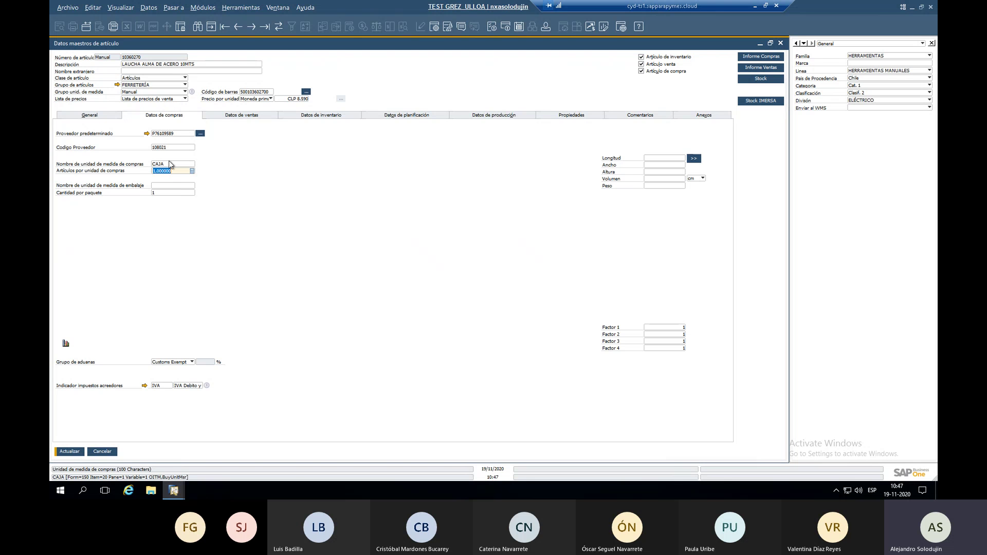
click(304, 116)
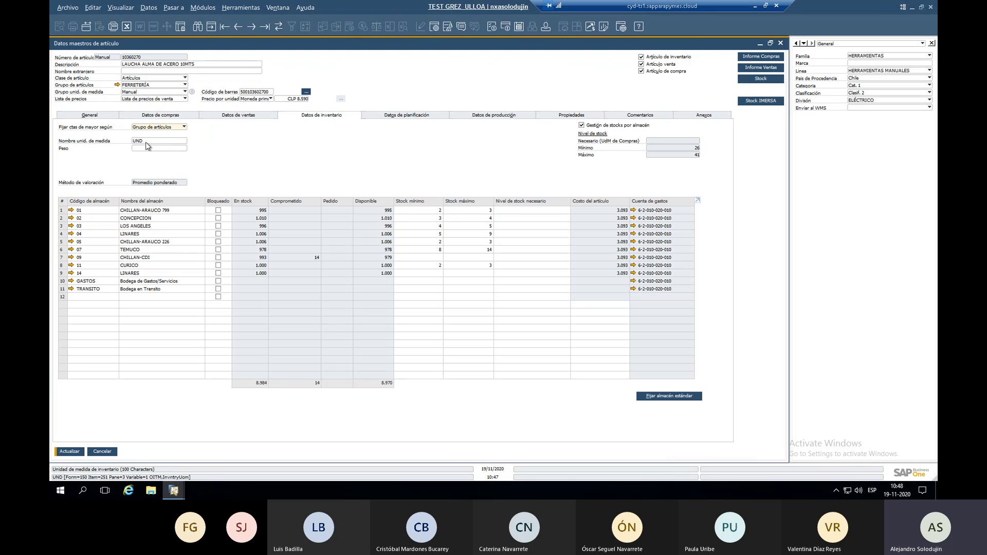
click(155, 116)
click(165, 171)
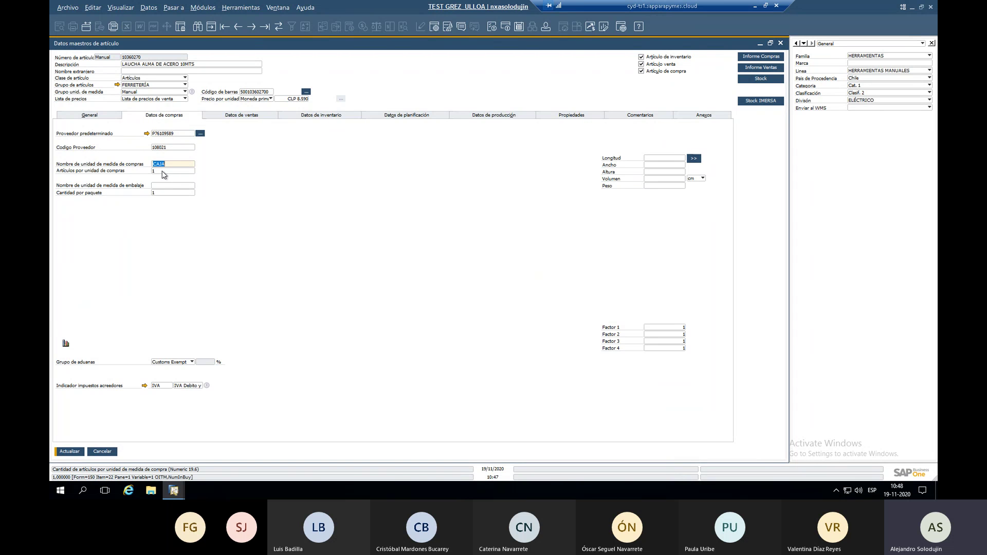
double_click(163, 171)
text(10)
click(167, 163)
text(x)
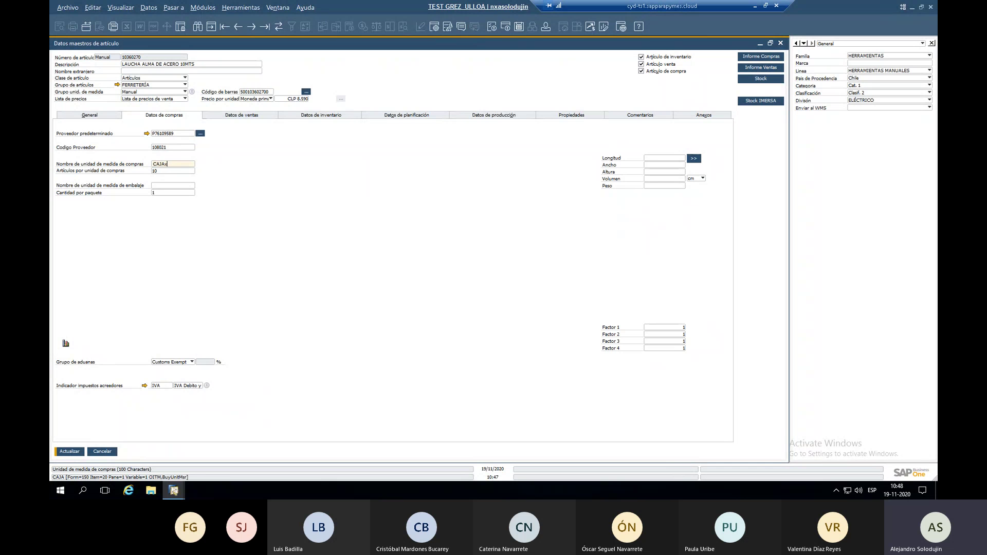
text(10U)
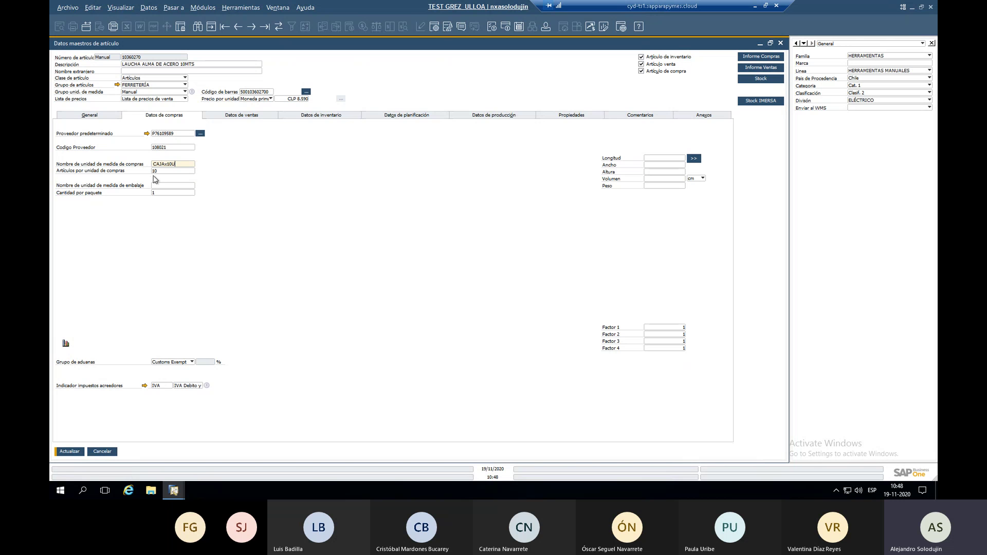
click(315, 116)
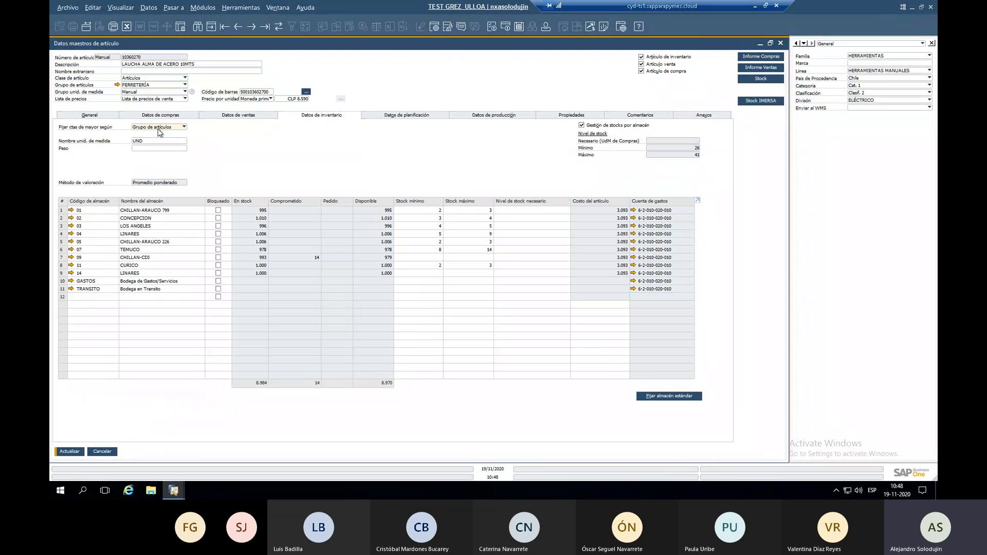
click(163, 116)
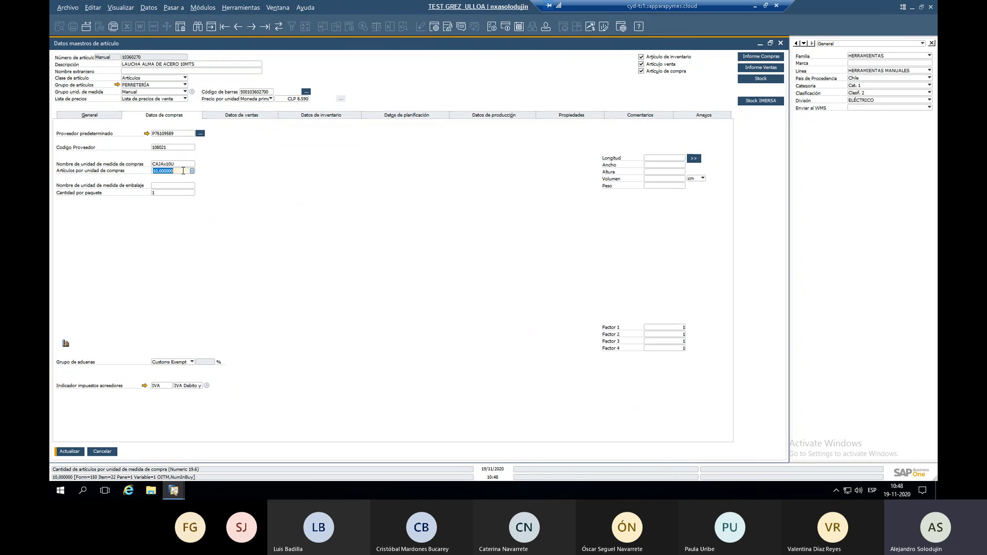
text(1)
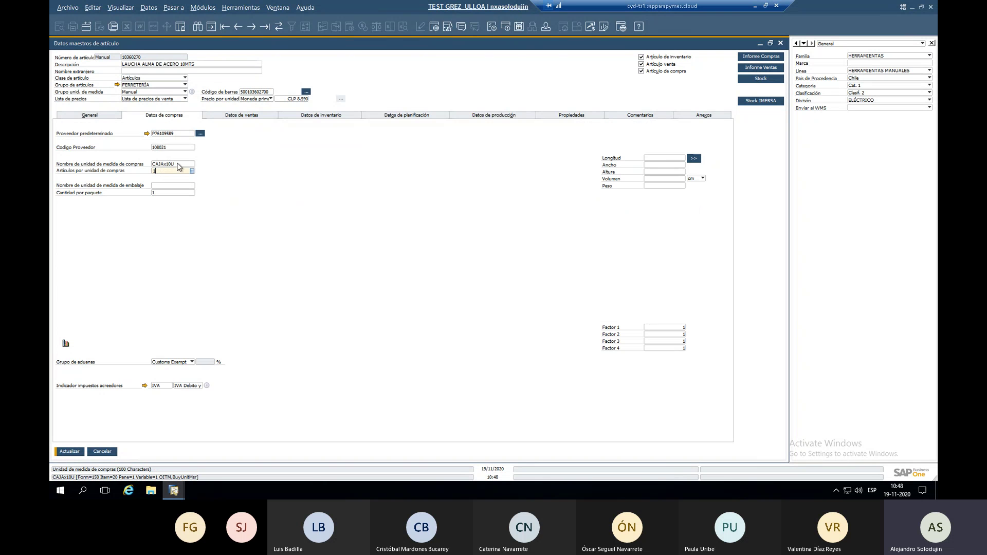
click(178, 163)
text(UND)
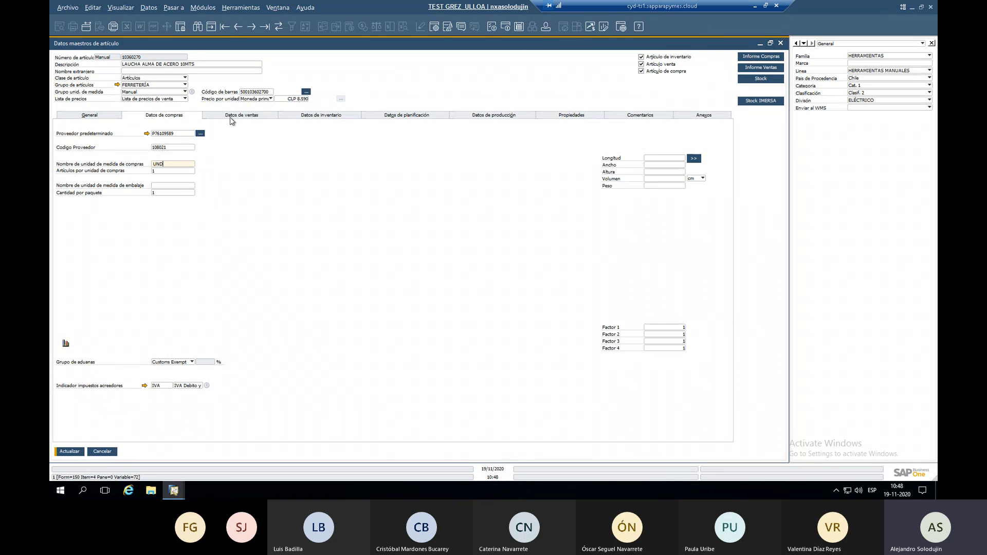
Review the sales data's items per unit and the inventory data's warehouse stock.
click(265, 118)
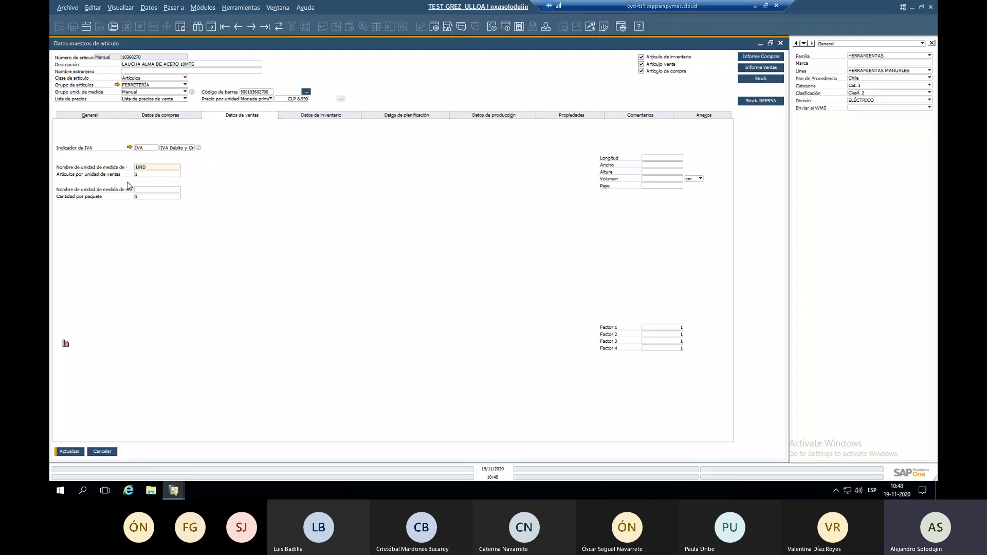
click(146, 174)
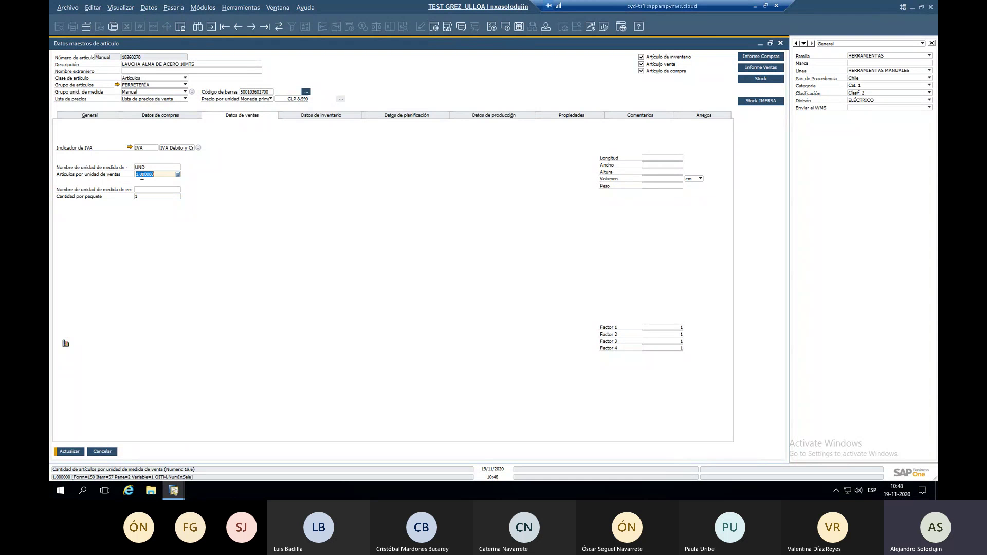
click(305, 115)
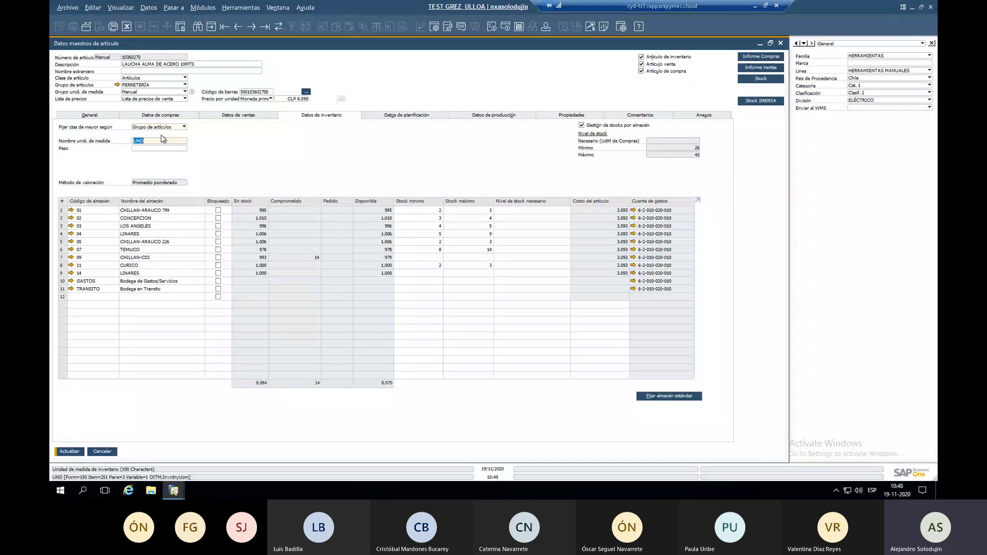
key(ctrl+shift+Tab)
Change the sales unit name to BOLSA100UND with 100 items per sales unit.
key(shift+End)
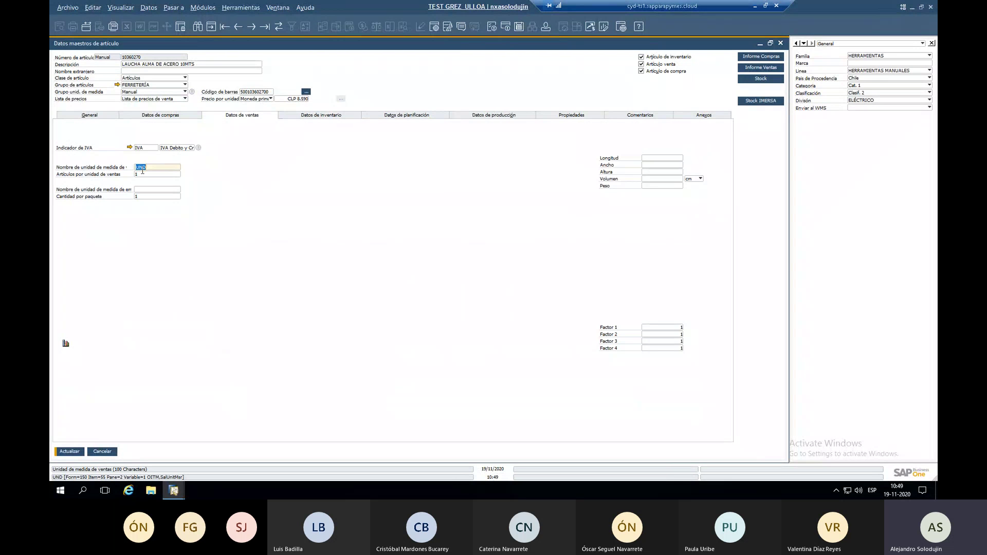
text(C)
key(BackSpace)
text(BO)
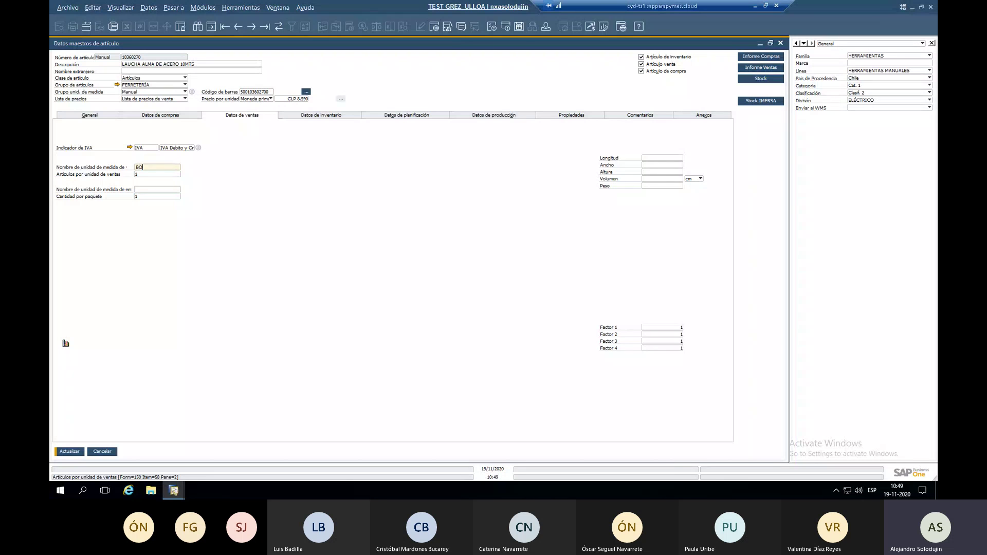
text(LSA100UND)
key(Tab)
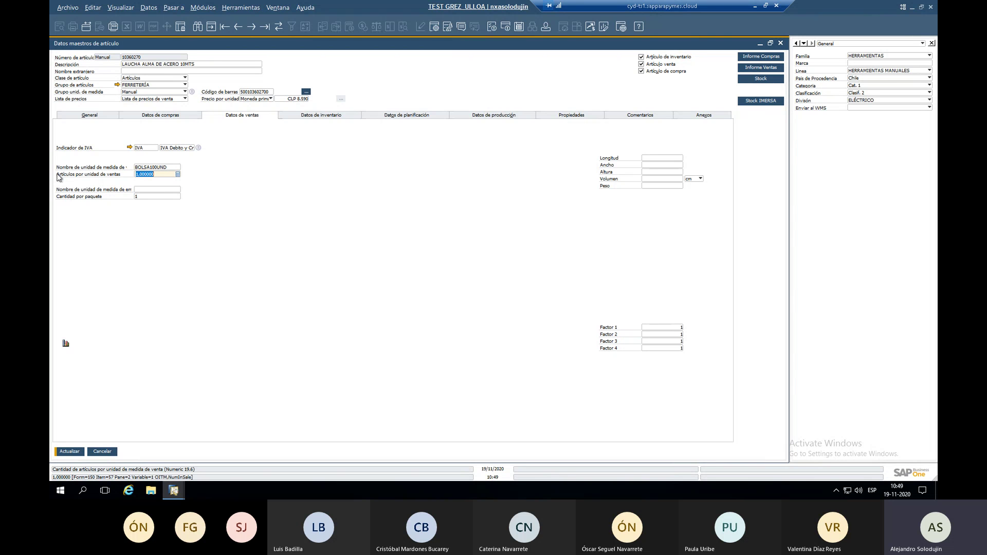
text(100)
Reselect the sales unit fields and compare against the inventory unit of measure.
double_click(153, 167)
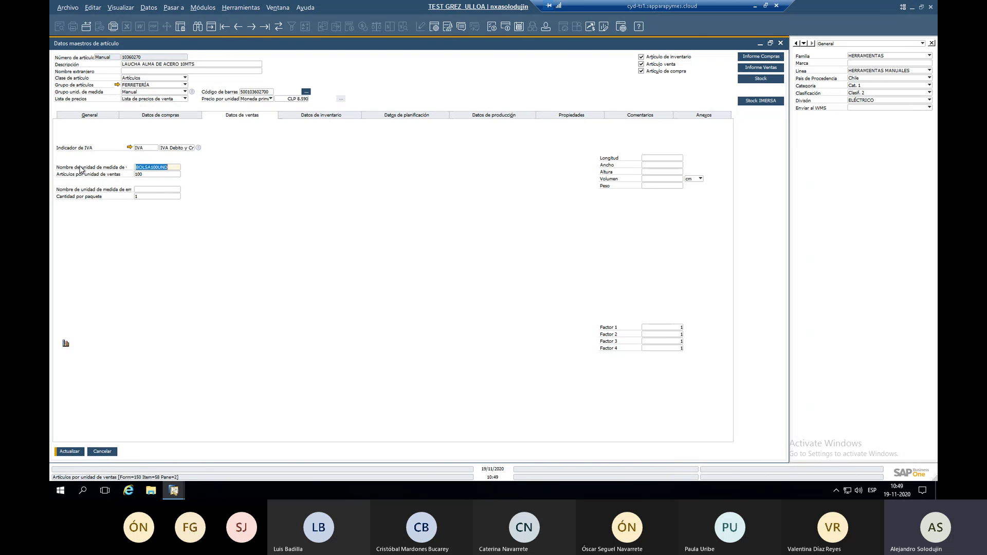
double_click(147, 168)
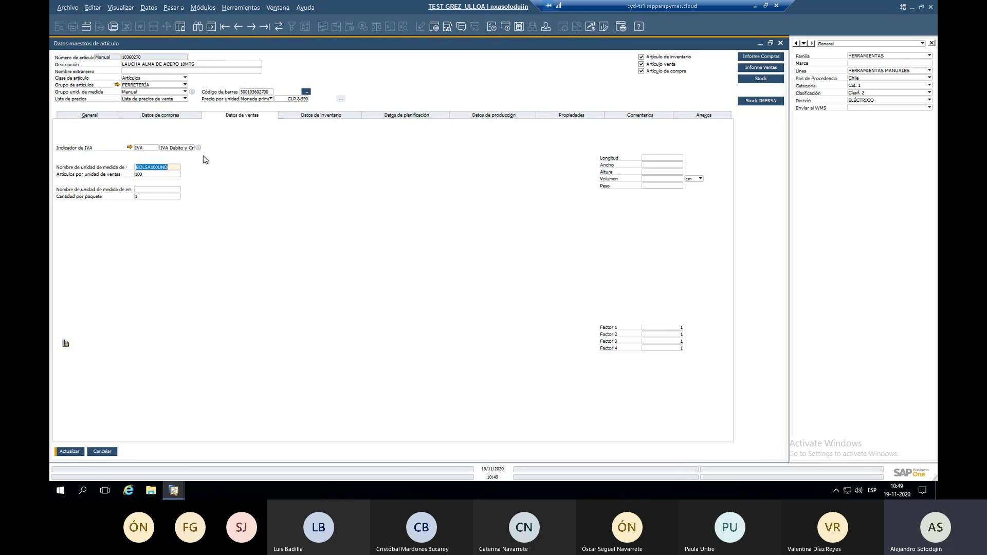
double_click(164, 176)
click(333, 116)
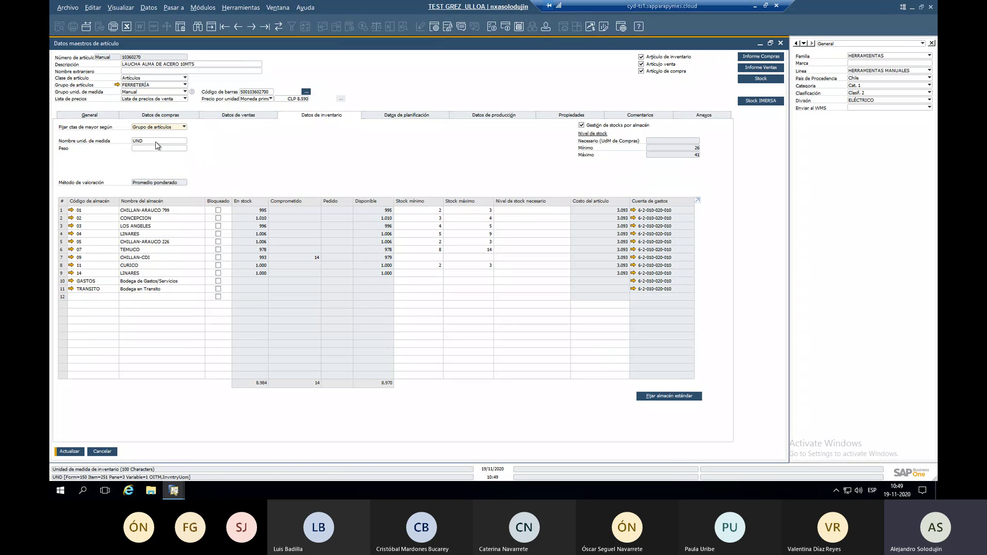
click(236, 117)
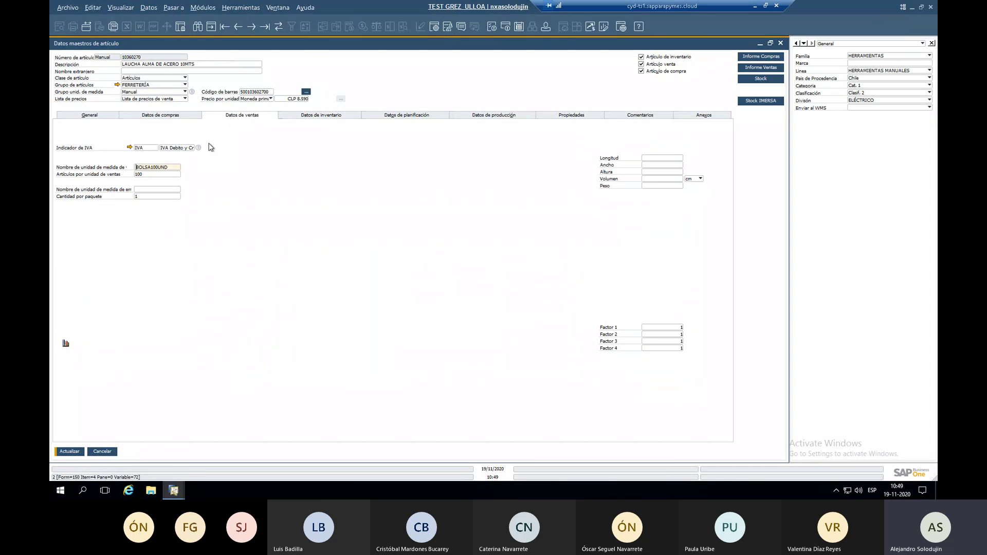
Restore 1 item per sales unit with sales unit name UND, then view purchasing data.
key(Tab)
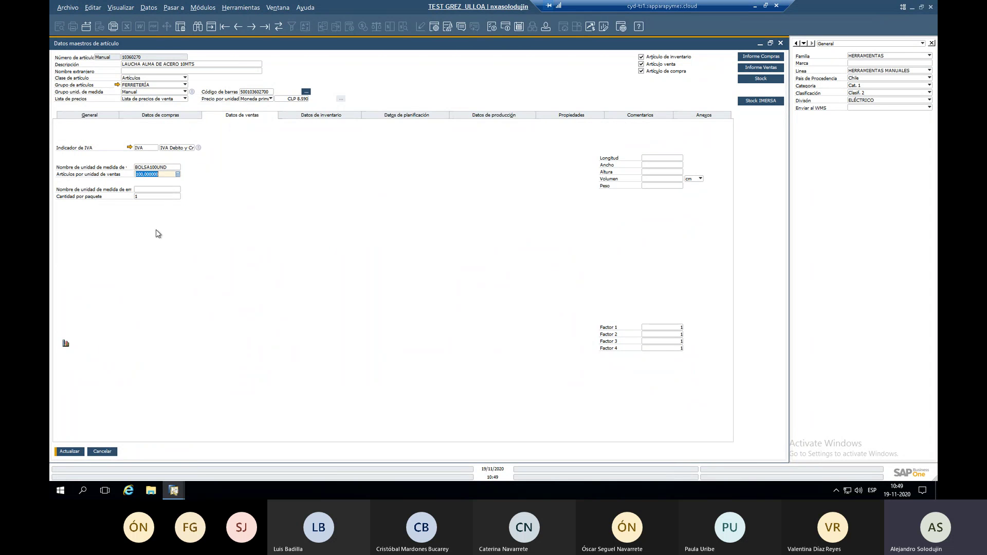
text(1)
double_click(164, 167)
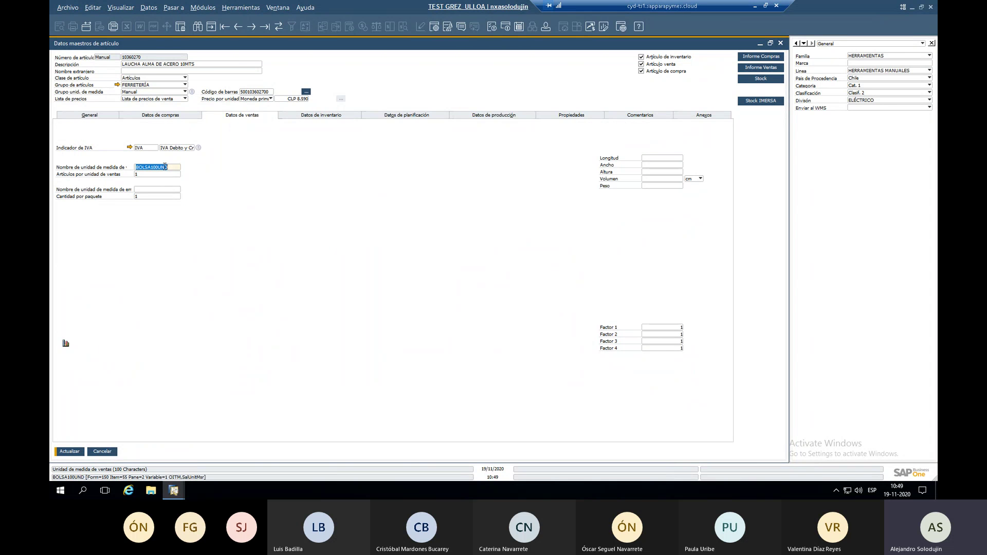
text(UND)
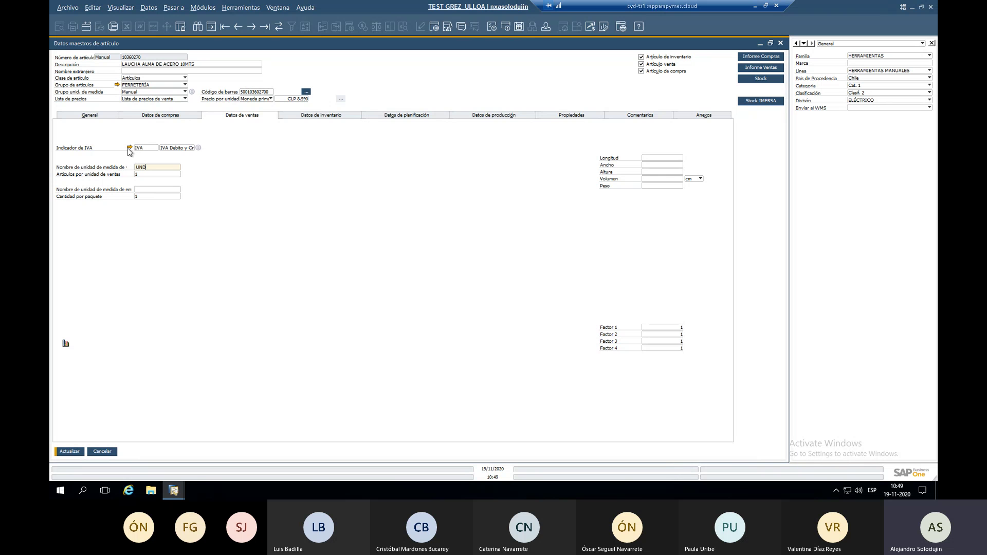
click(189, 116)
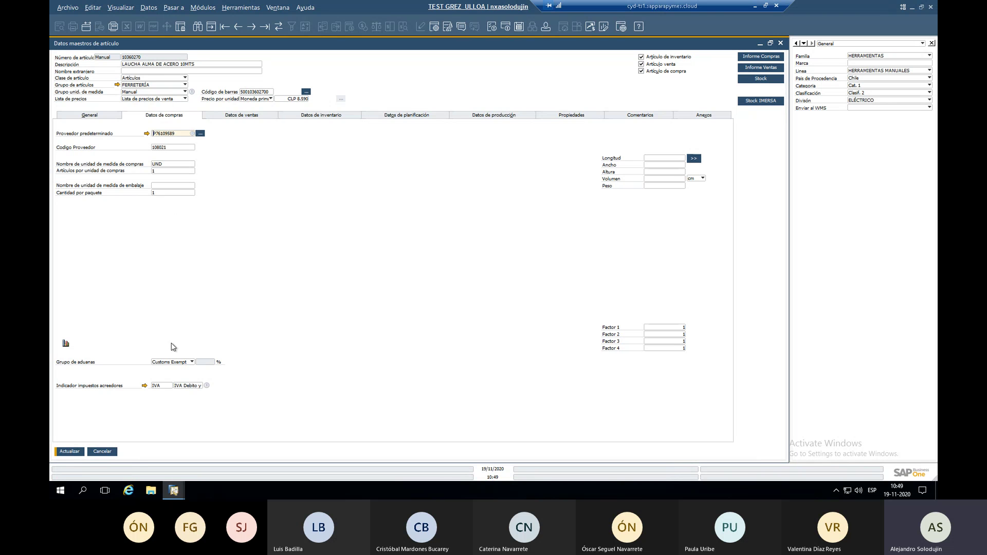
Keep the IVA sales tax indicator unchanged and view inventory data showing 8.964 total stock.
click(243, 116)
click(157, 148)
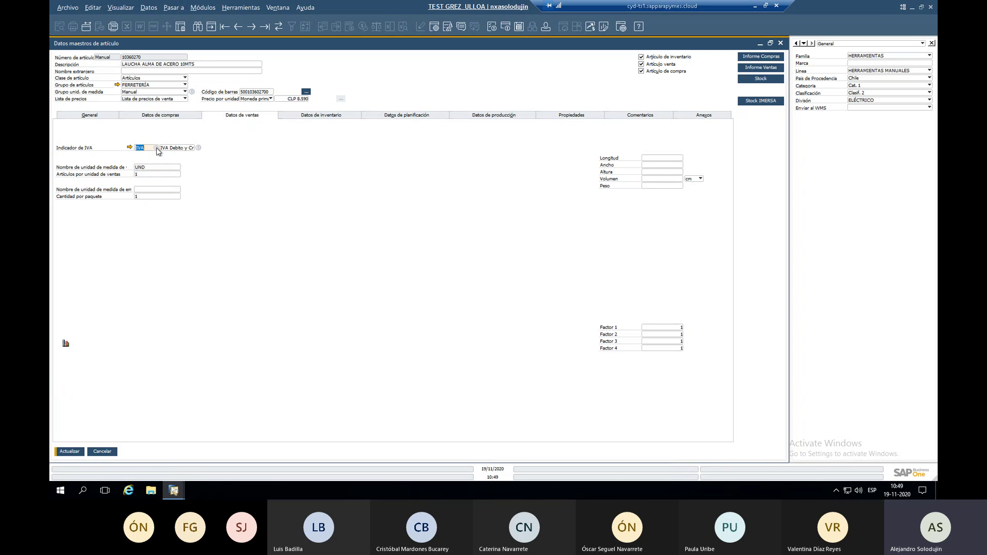
click(156, 148)
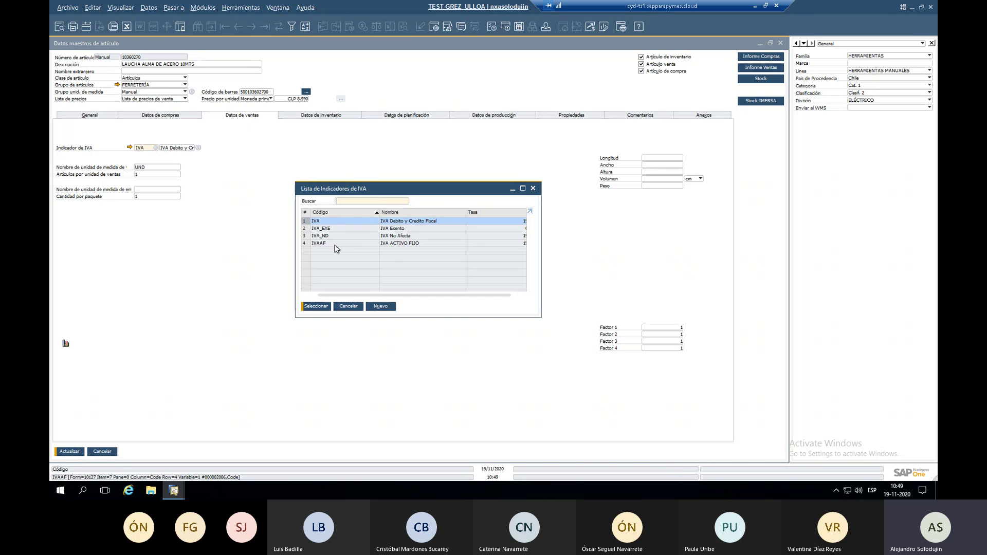
click(342, 308)
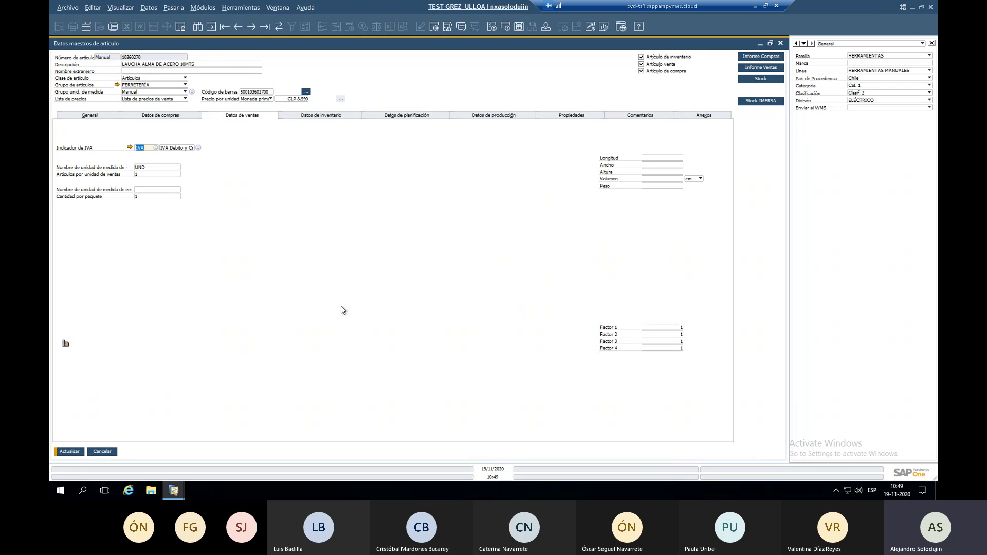
click(310, 121)
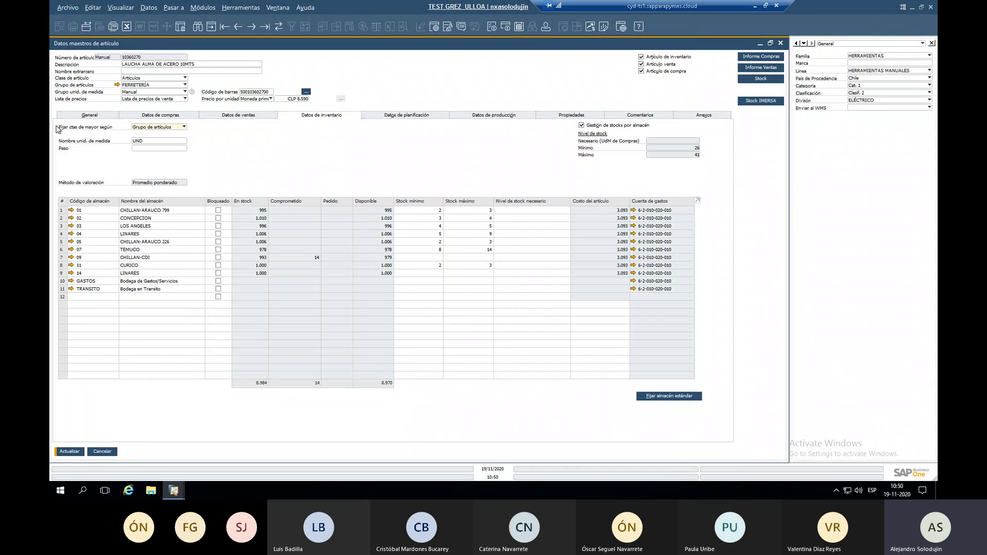
click(145, 127)
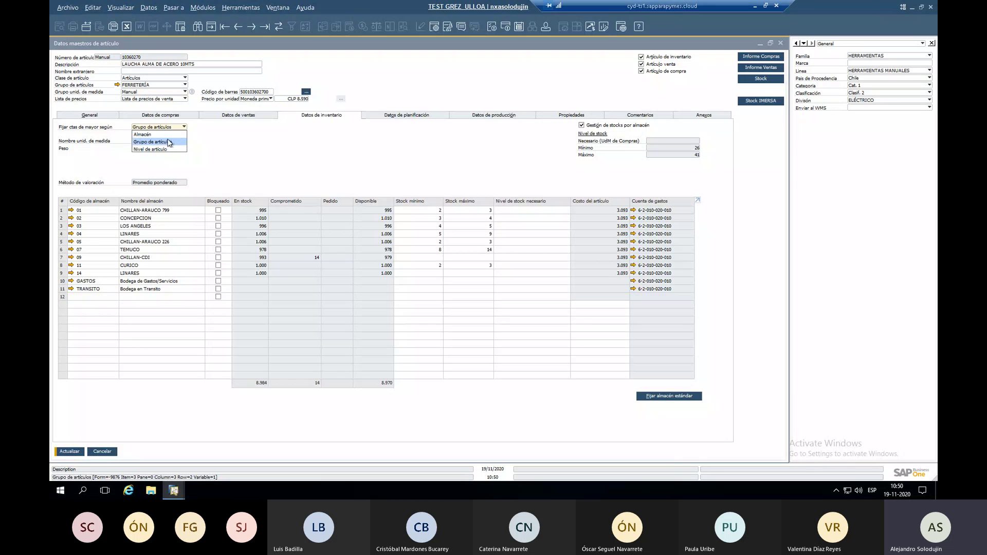
click(181, 131)
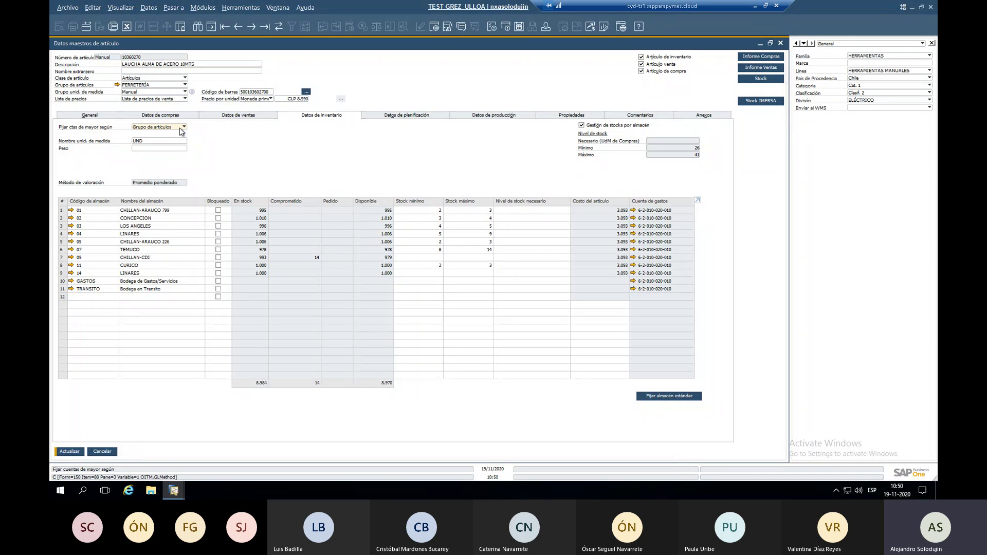
click(159, 129)
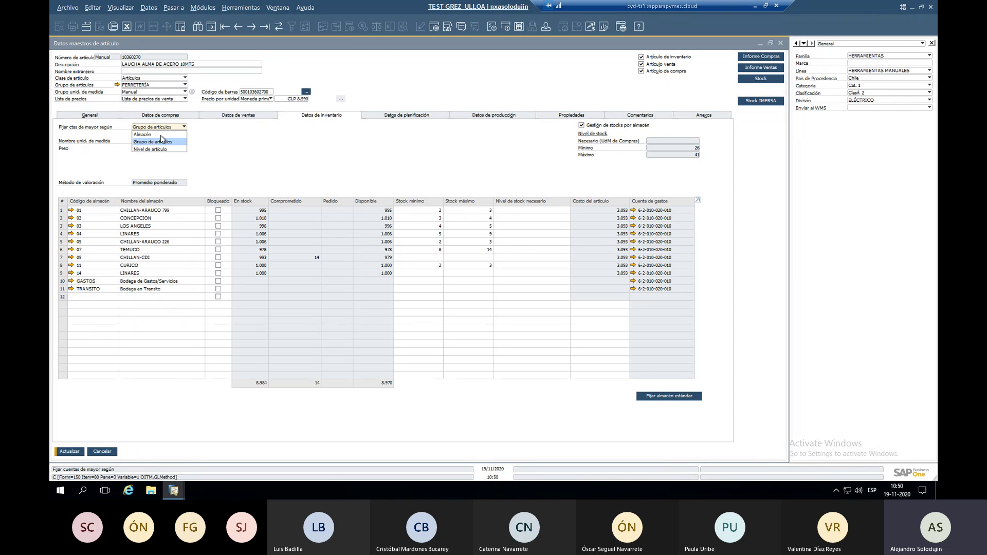
click(167, 127)
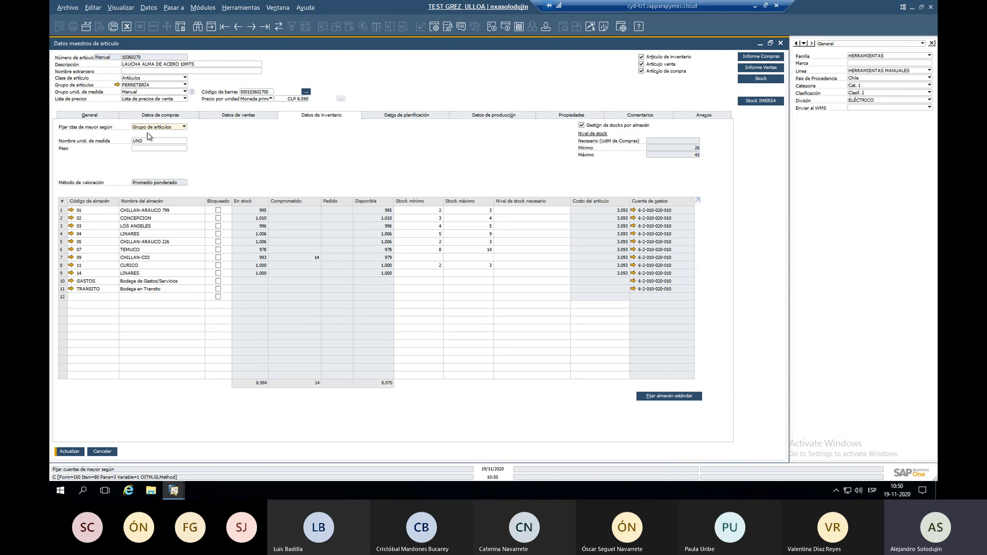
click(117, 84)
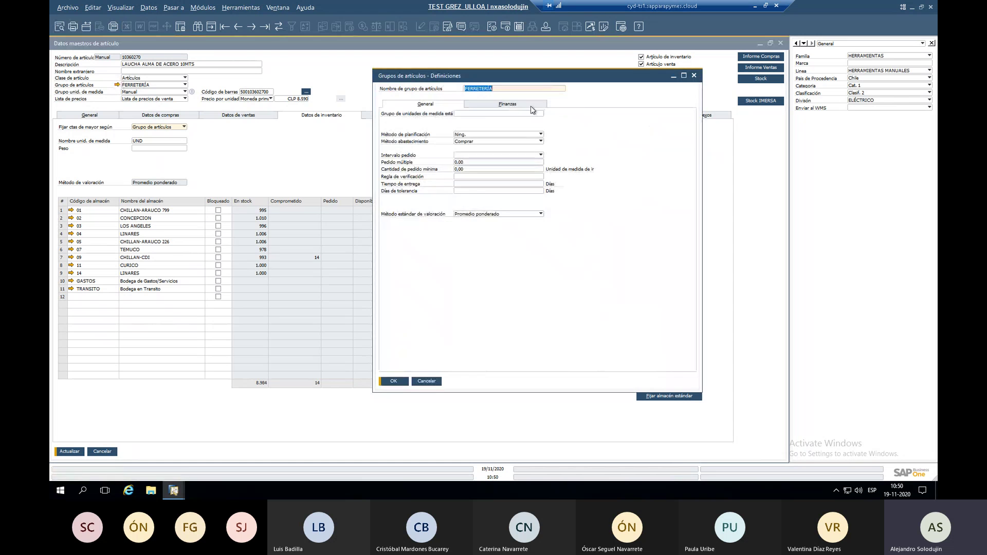
click(519, 105)
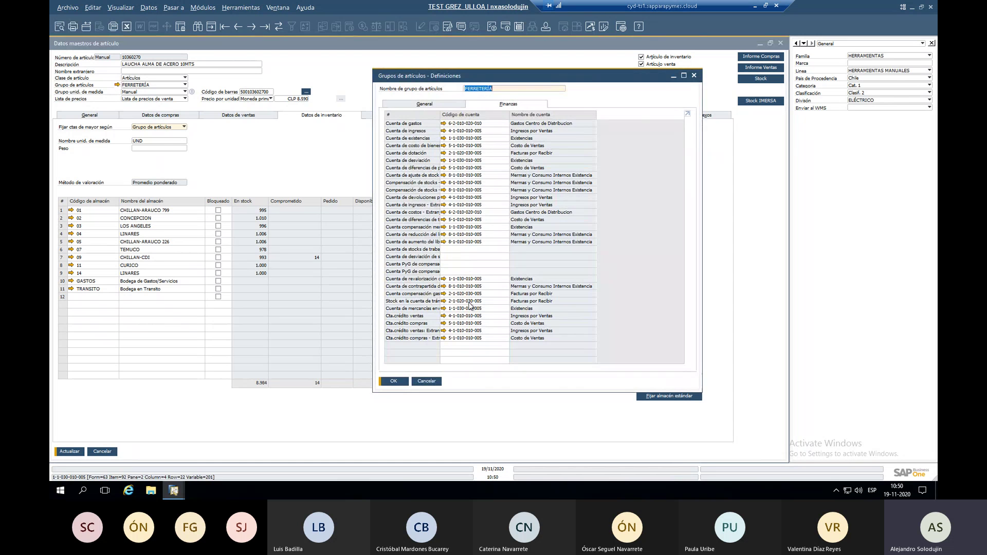
click(426, 381)
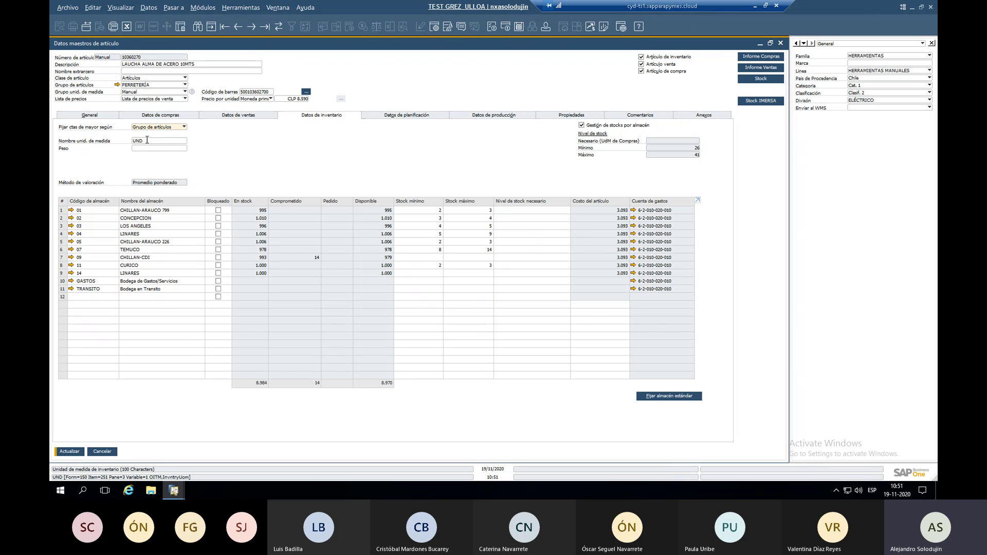
double_click(147, 140)
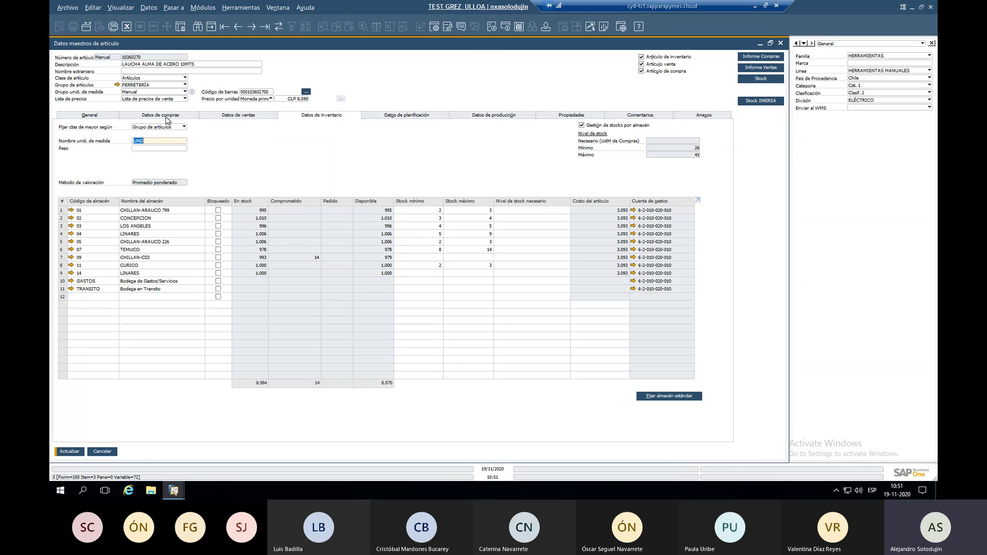
click(256, 120)
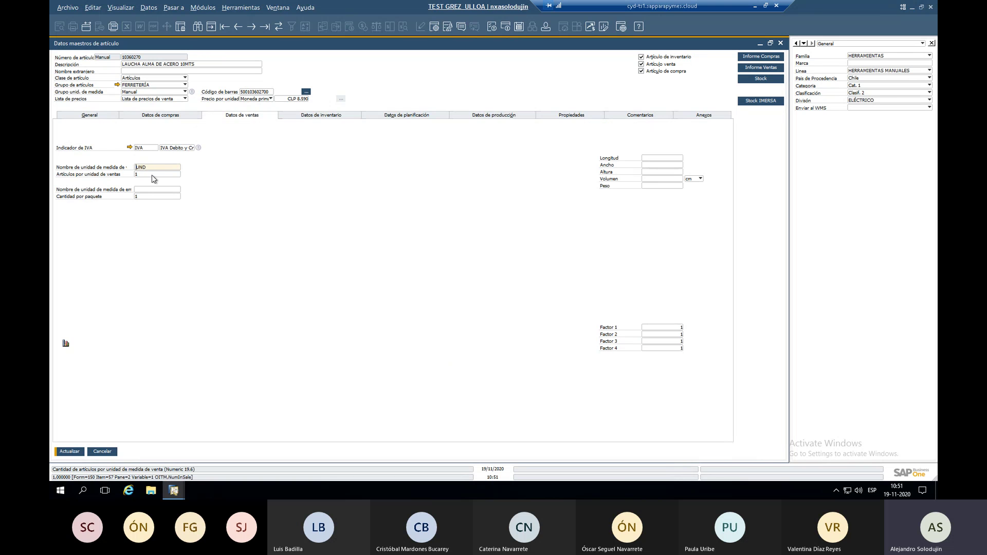
click(149, 174)
click(316, 117)
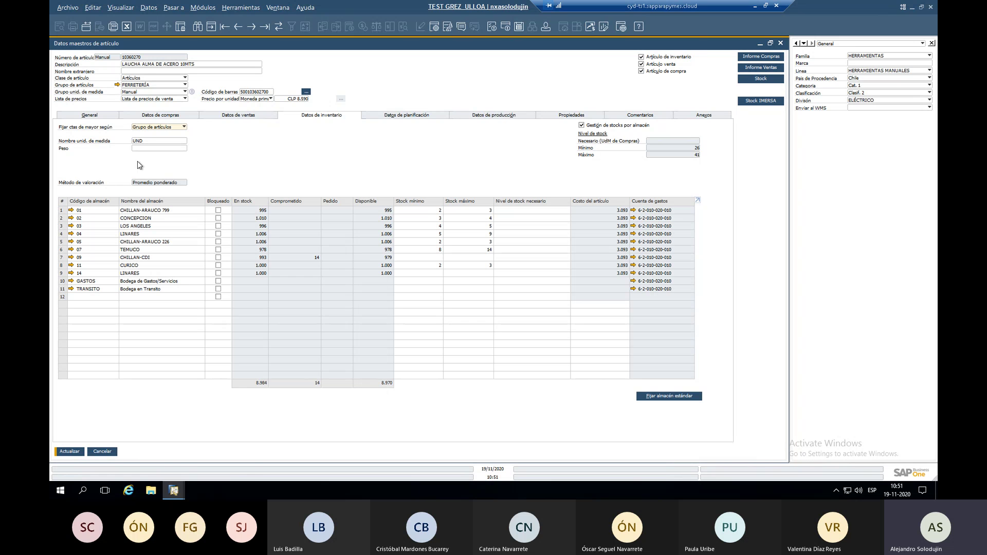
click(135, 142)
click(137, 144)
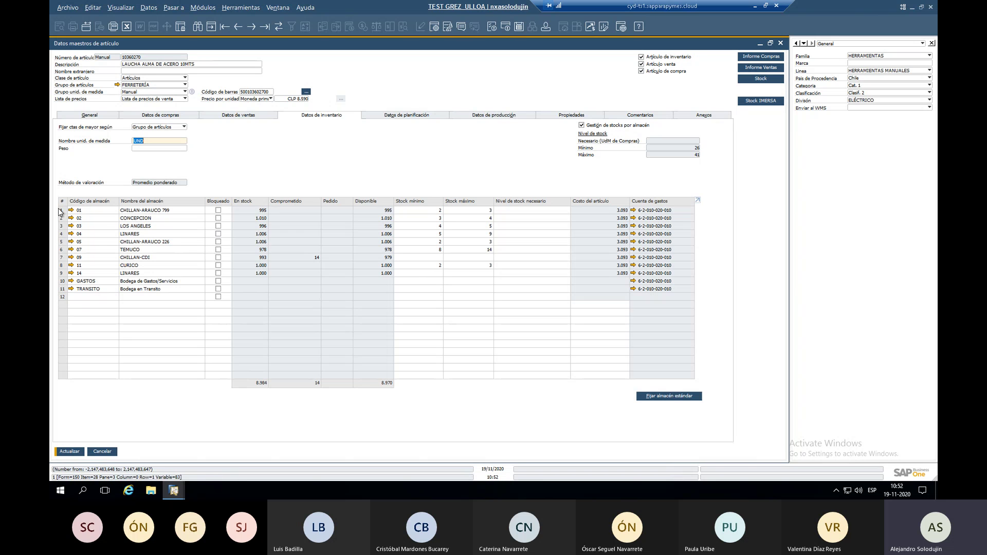
click(271, 211)
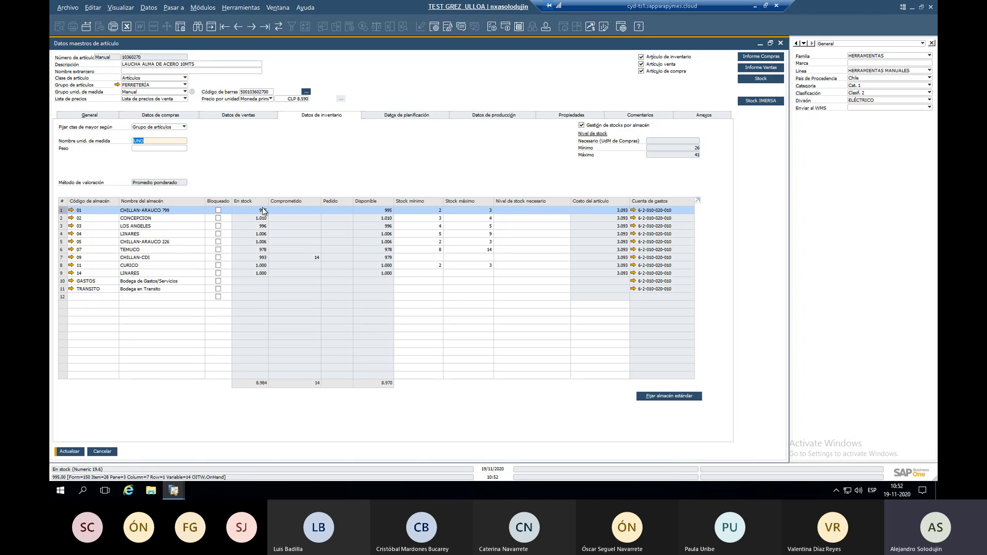
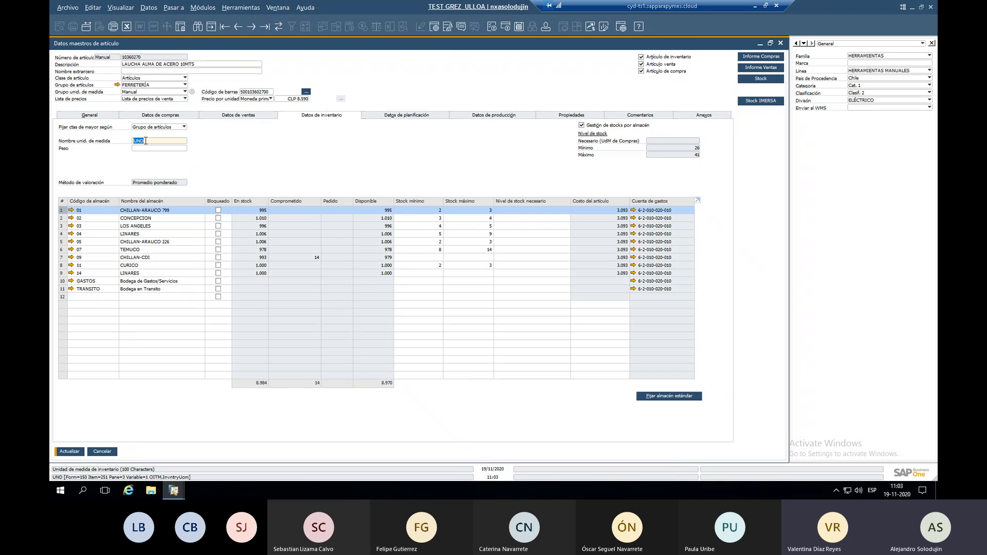
Turn per-warehouse stock management and TEMUCO's Bloqueado off and back on, then view General data.
click(143, 140)
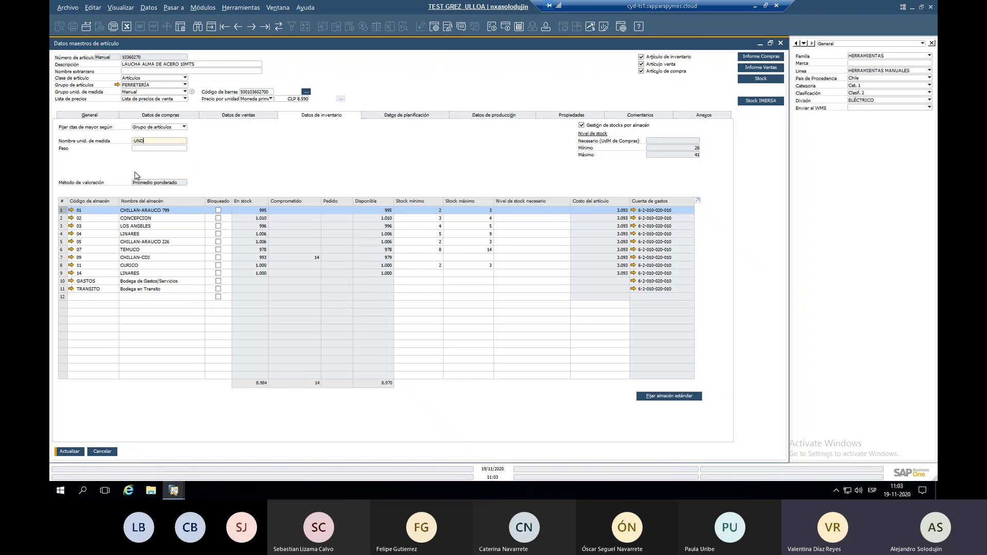
click(582, 126)
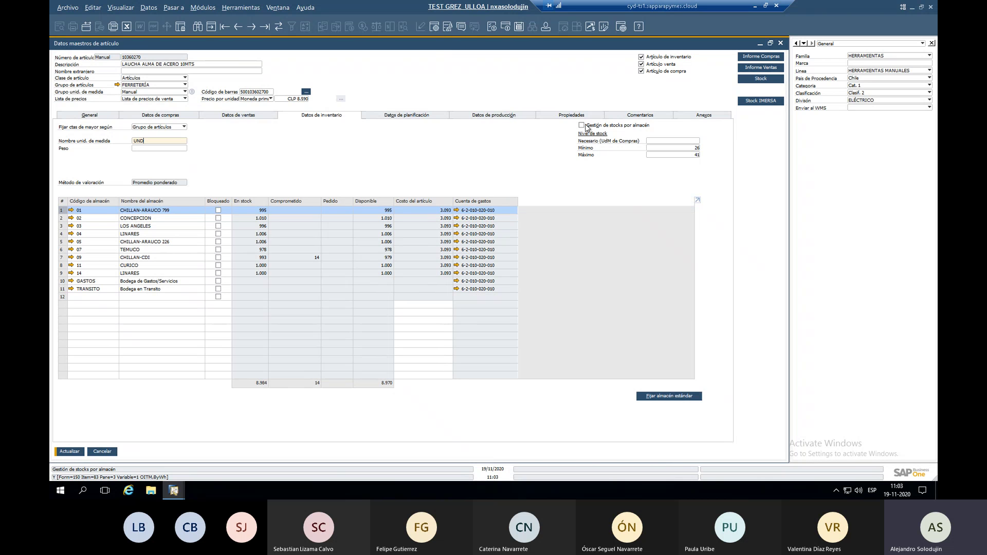
click(584, 125)
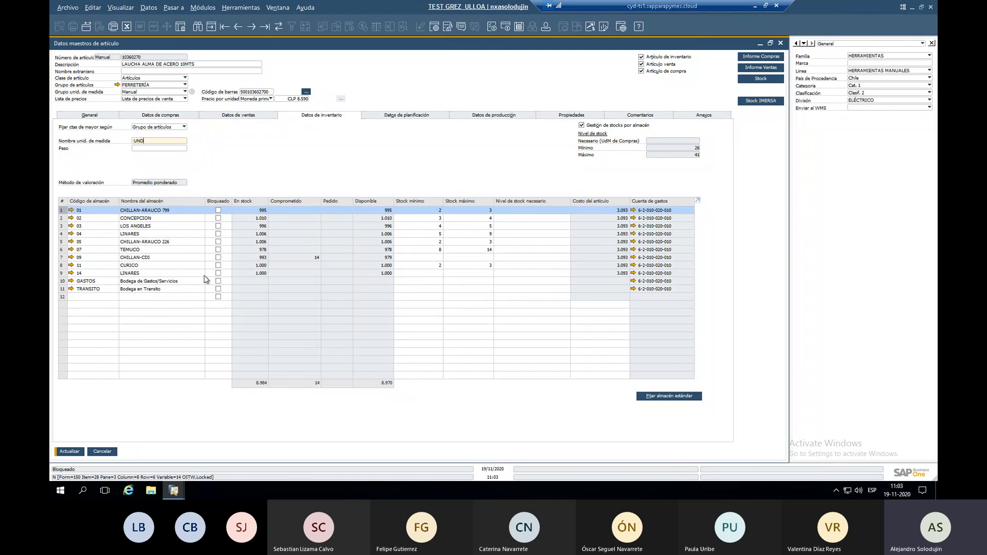
click(217, 250)
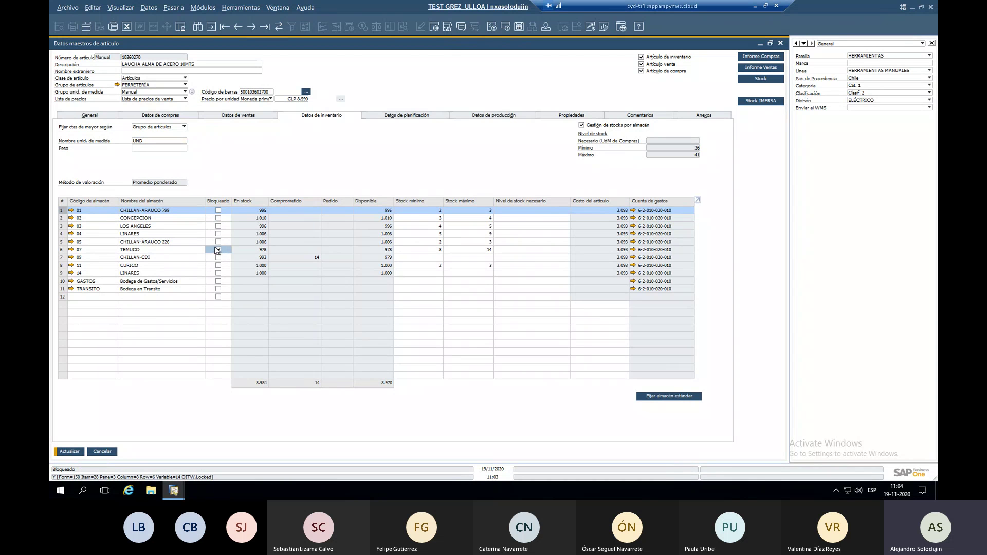
click(217, 250)
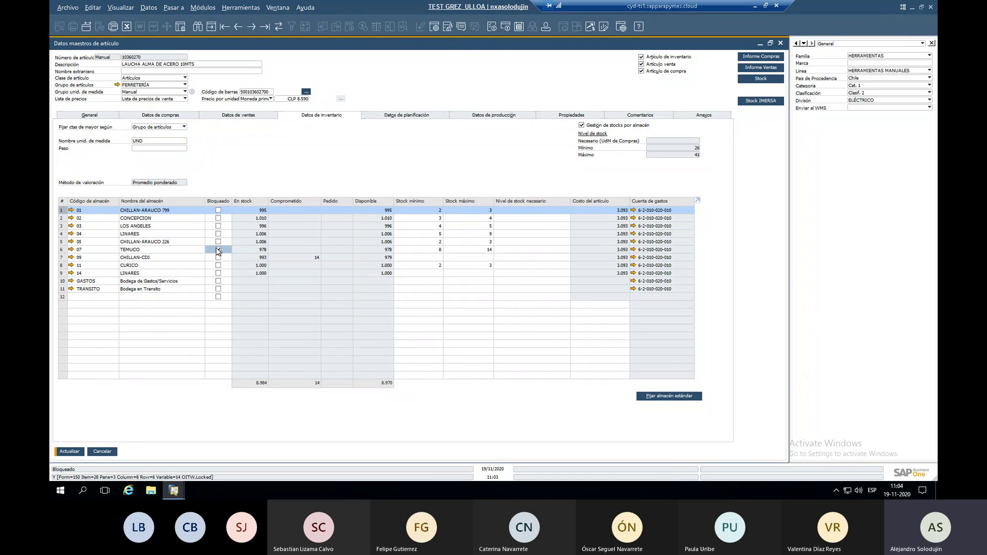
click(104, 115)
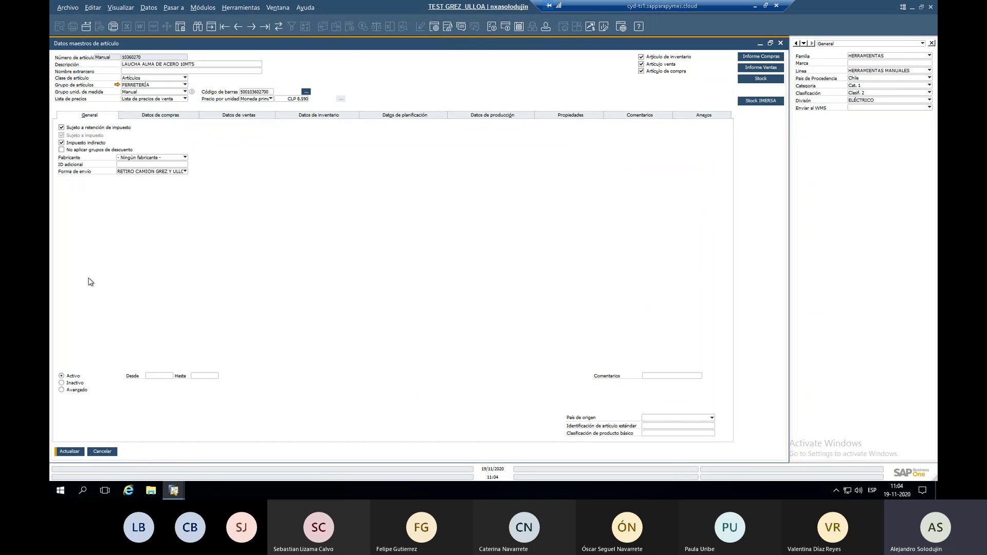
Keep the item Active in group FERRETERÍA, then show its planning data.
click(72, 383)
click(72, 378)
click(176, 86)
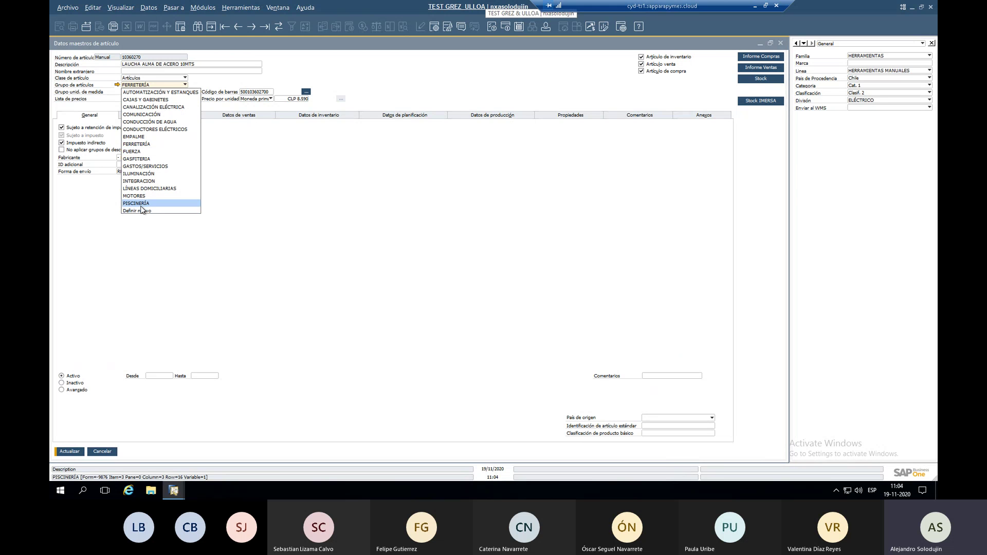
click(317, 119)
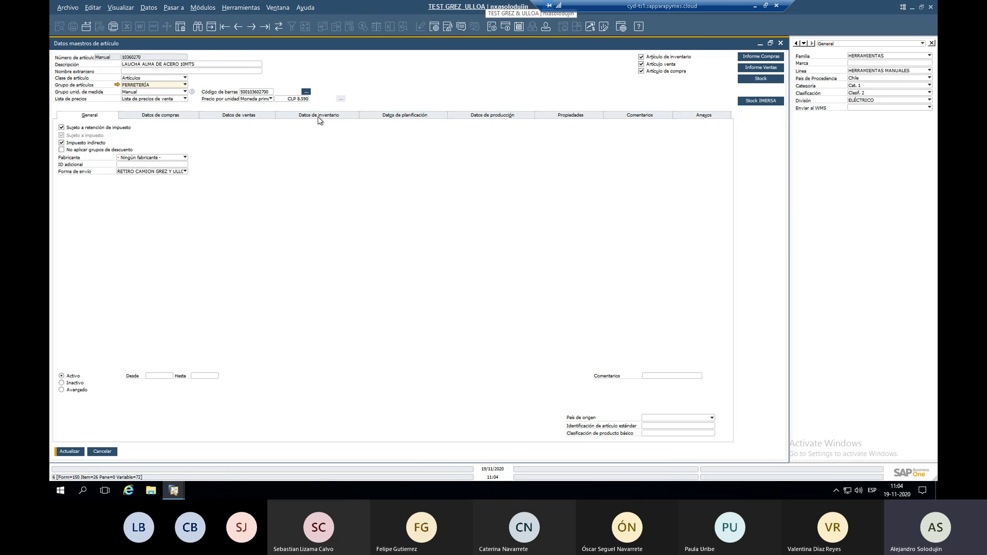
click(434, 120)
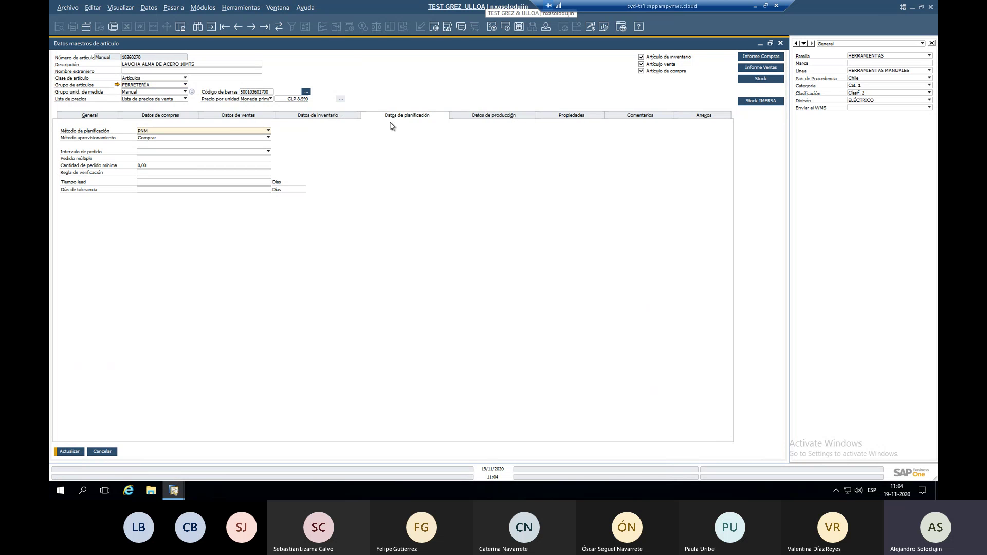
Discard the unsaved edits, then search by minimum order quantity to load item 10271005.
click(254, 29)
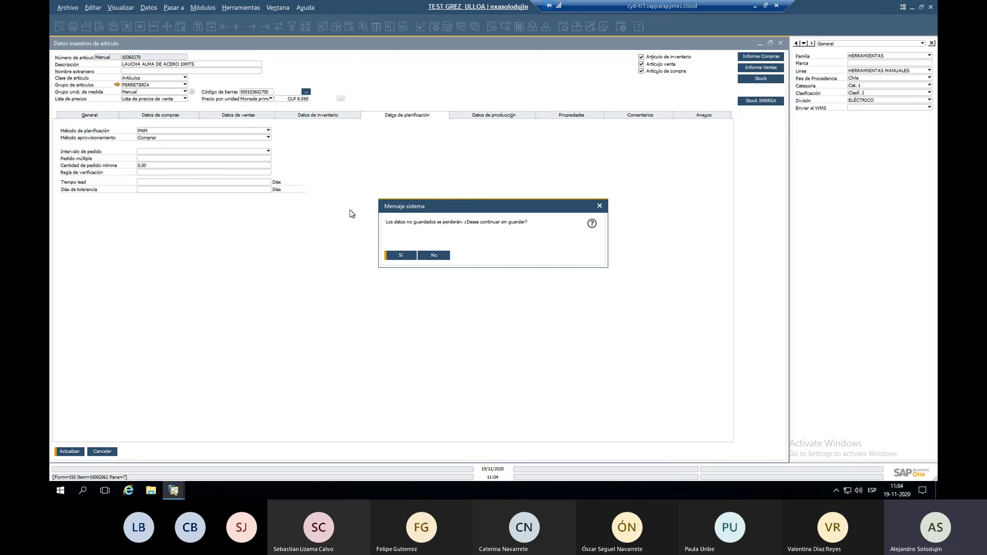
click(401, 256)
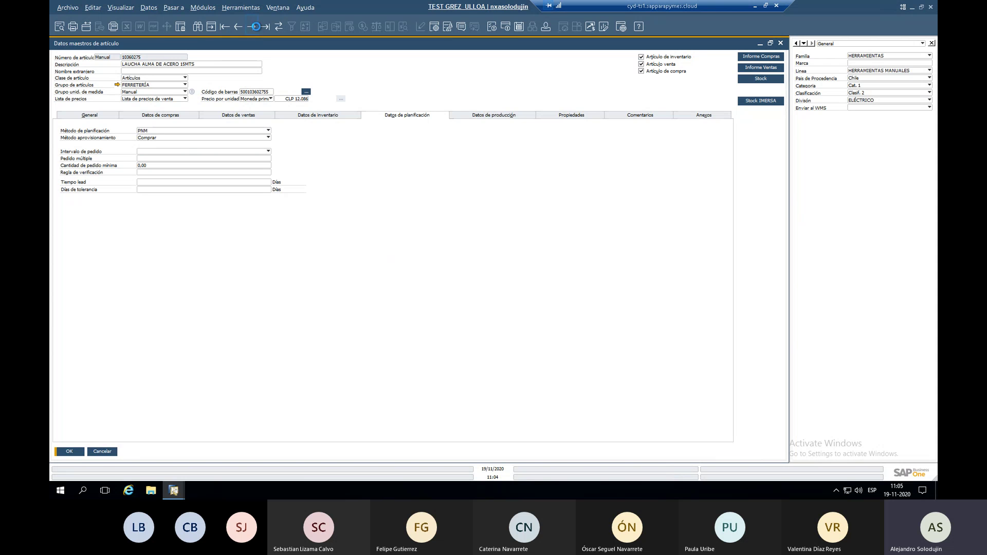
click(256, 26)
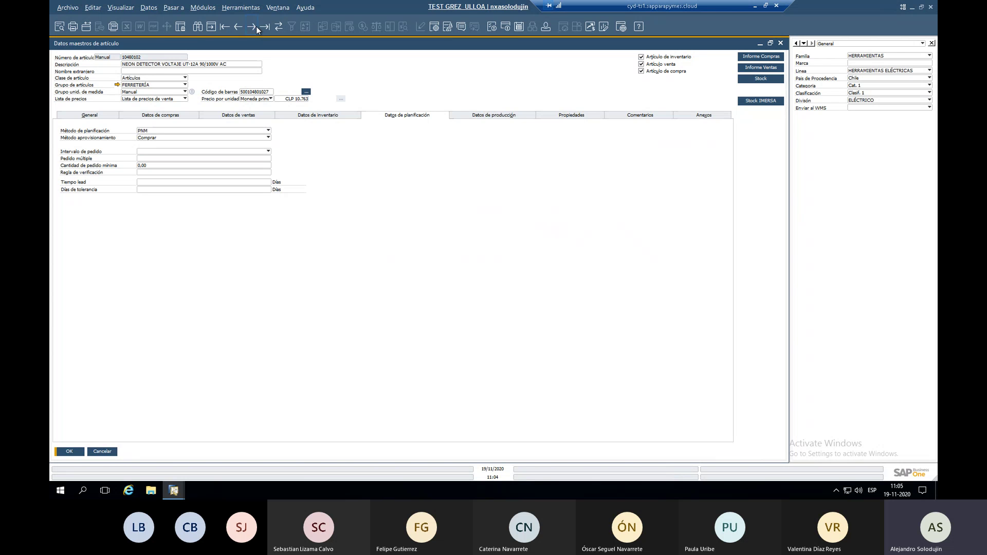
key(ctrl+f)
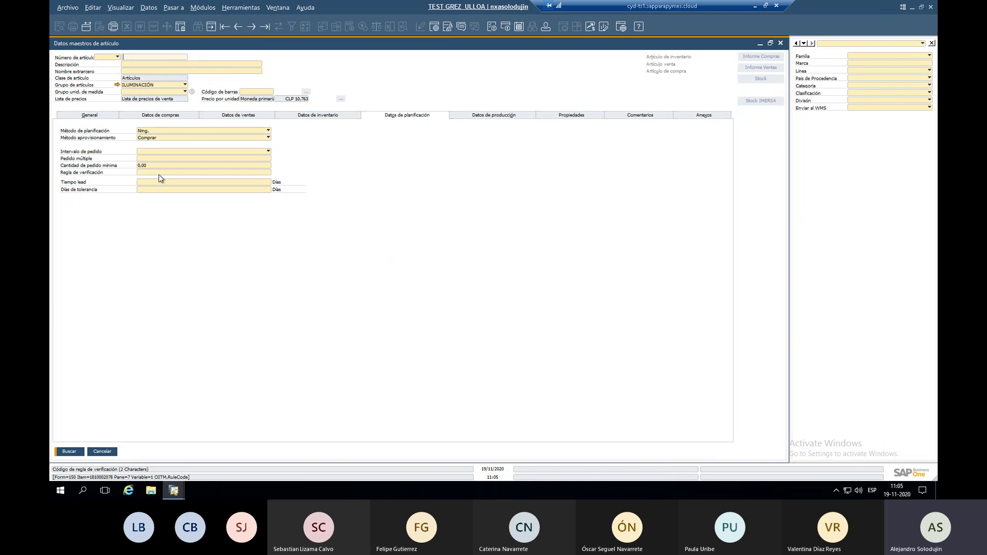
click(160, 166)
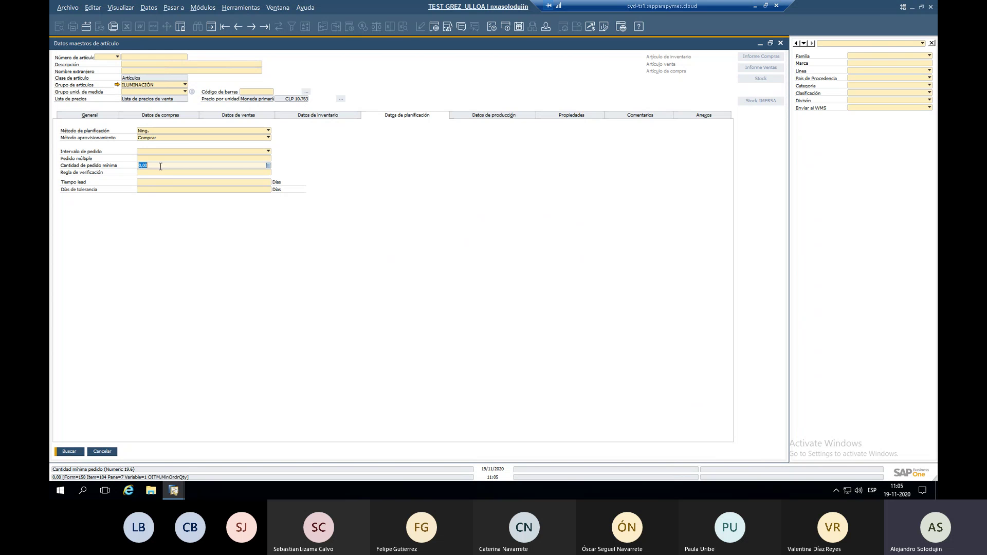
key(Return)
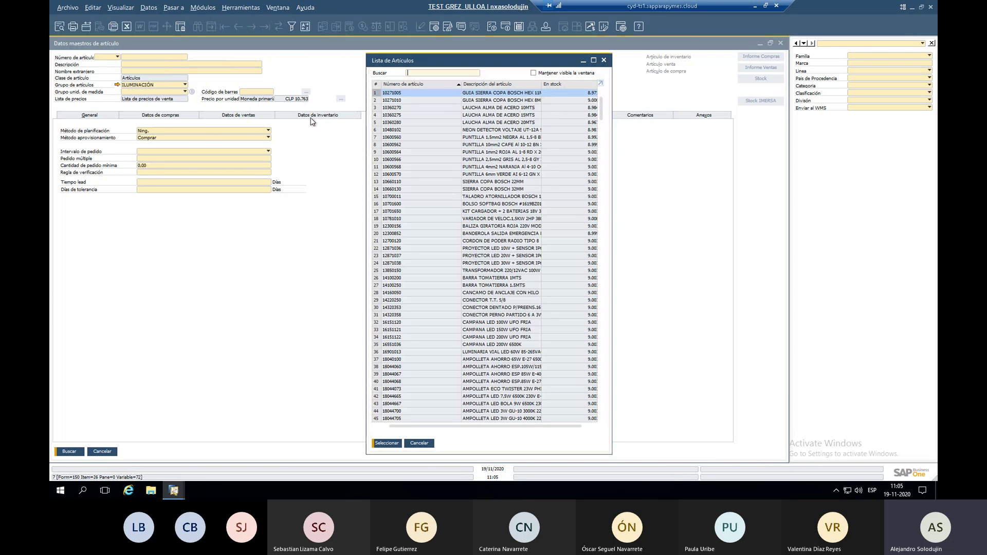
key(Return)
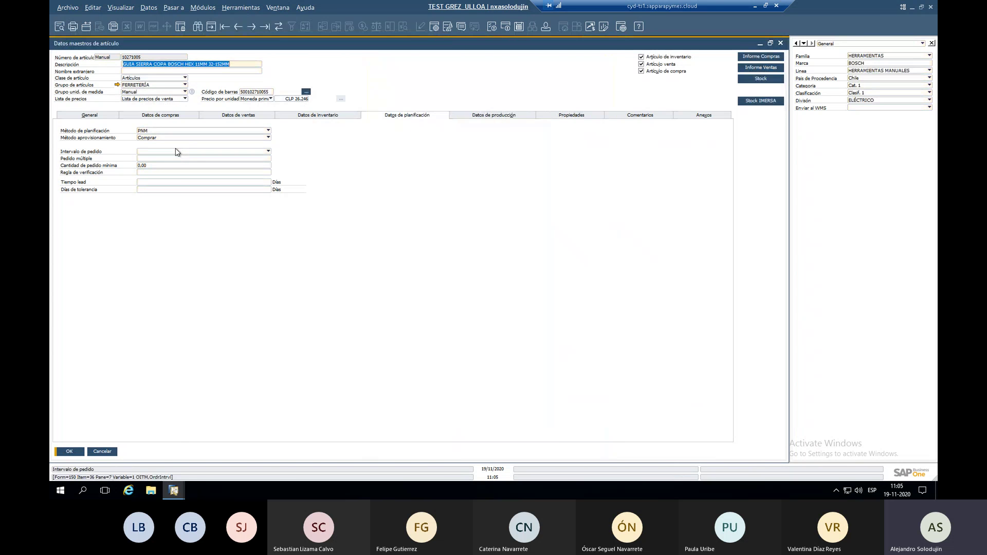
click(251, 27)
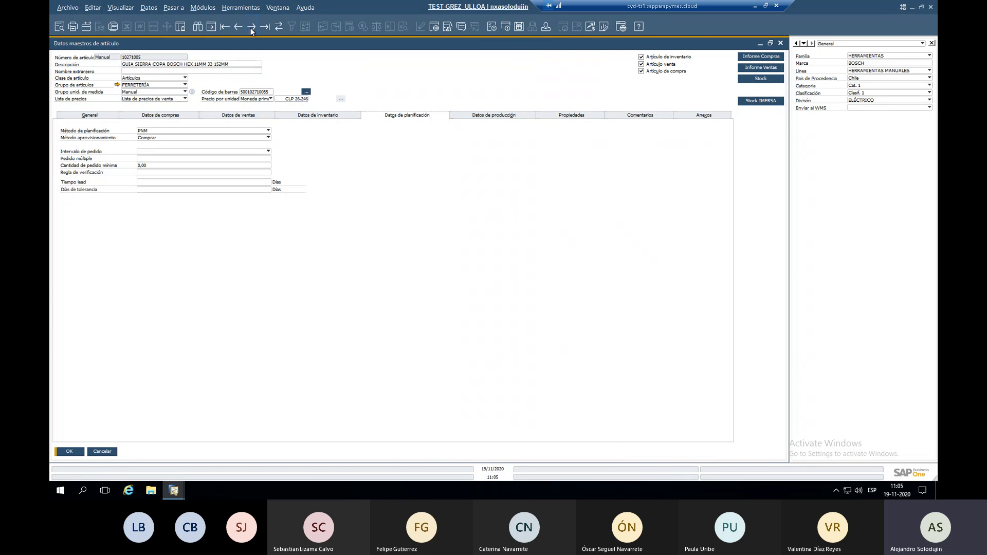
click(251, 28)
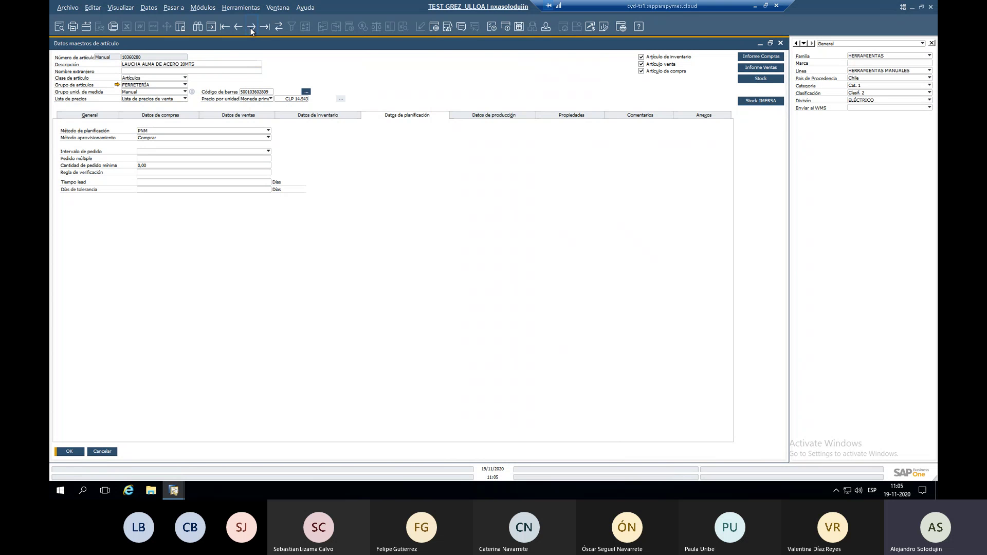
Search again with the order multiple cleared and open CABLE COBRE DESNUDO 4/0.
click(194, 30)
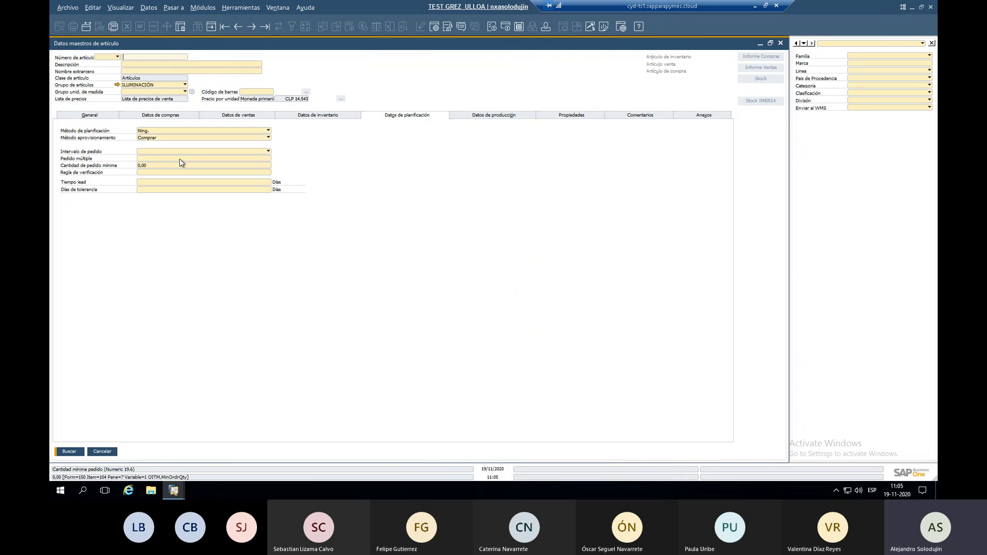
click(187, 159)
key(BackSpace)
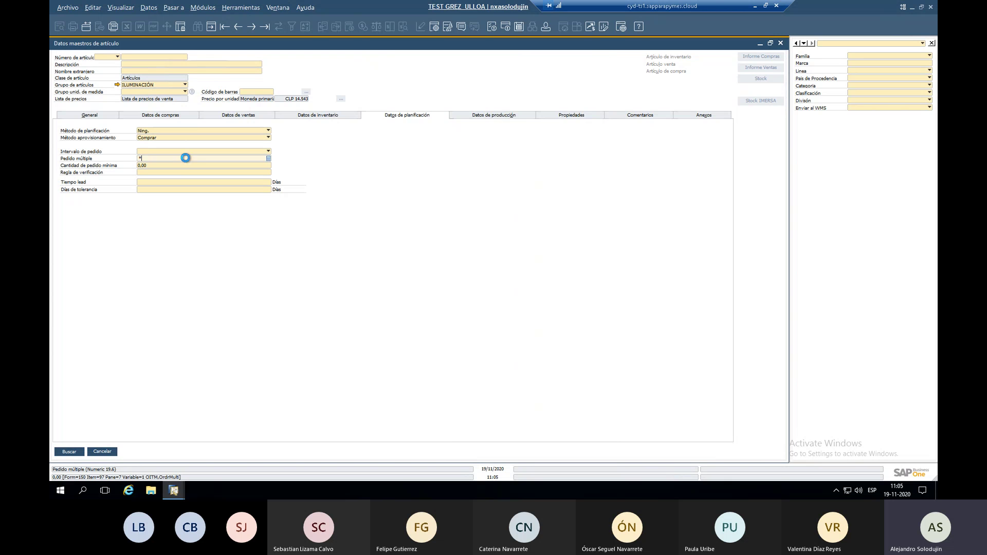
key(Return)
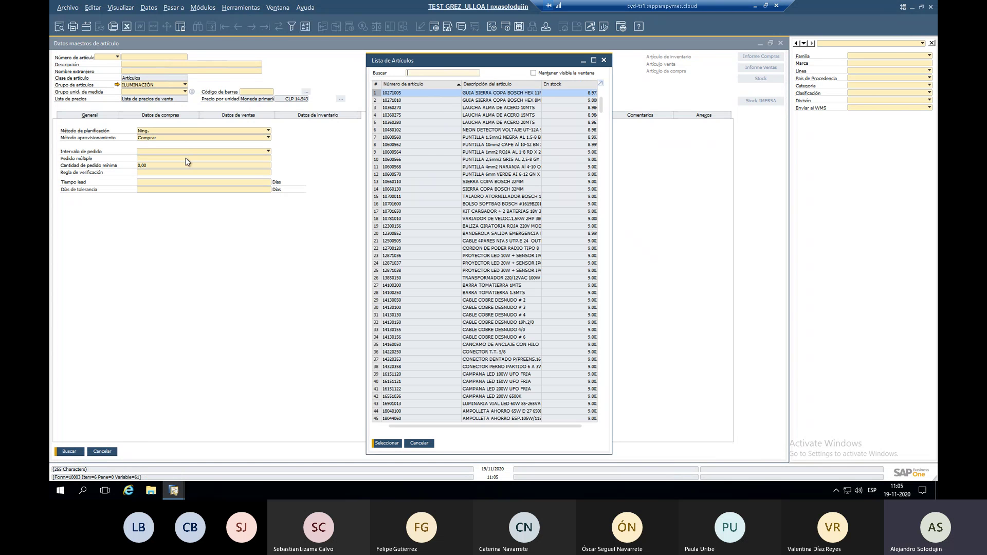
double_click(480, 329)
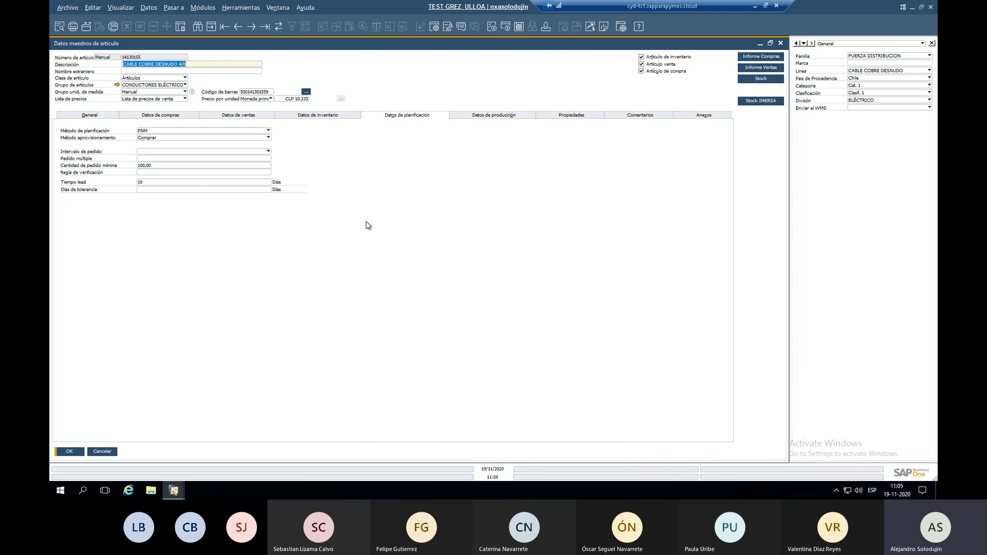
Keep planning method PNM, procurement method Comprar, and an empty order interval.
click(175, 132)
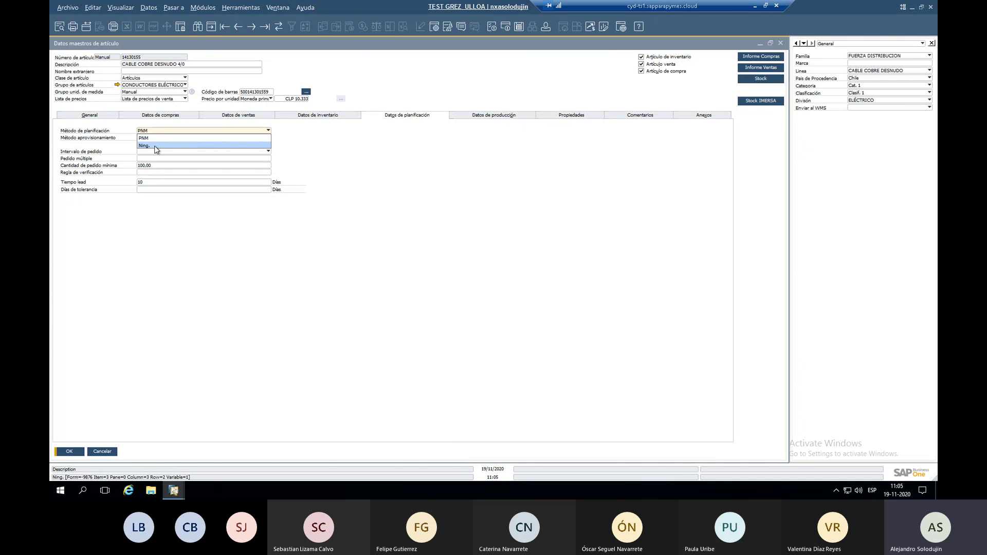
click(156, 130)
click(155, 138)
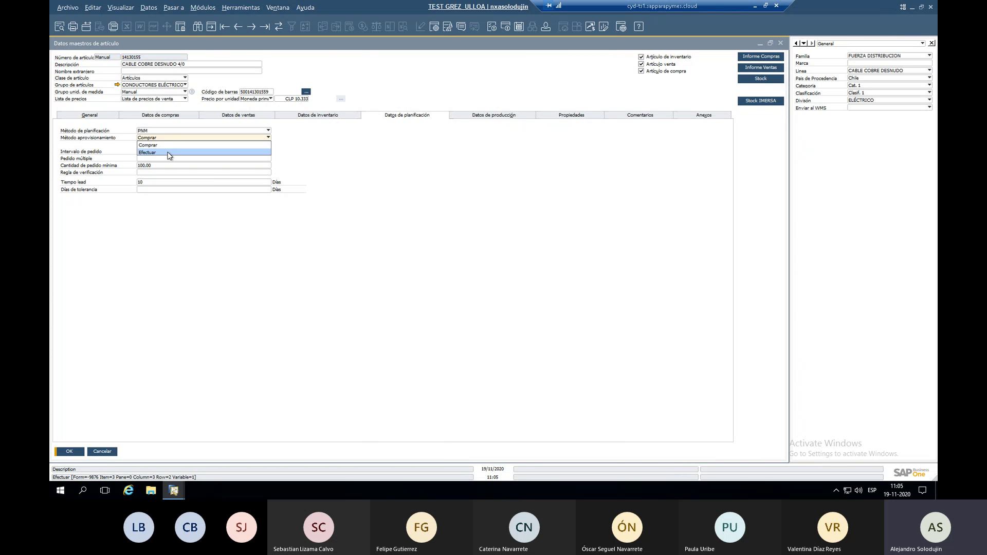
key(Escape)
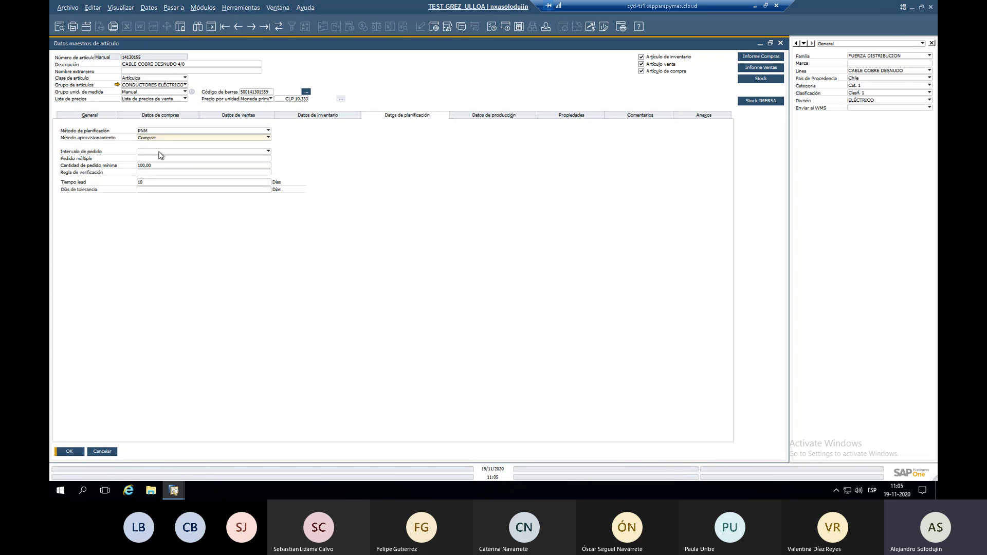
click(159, 152)
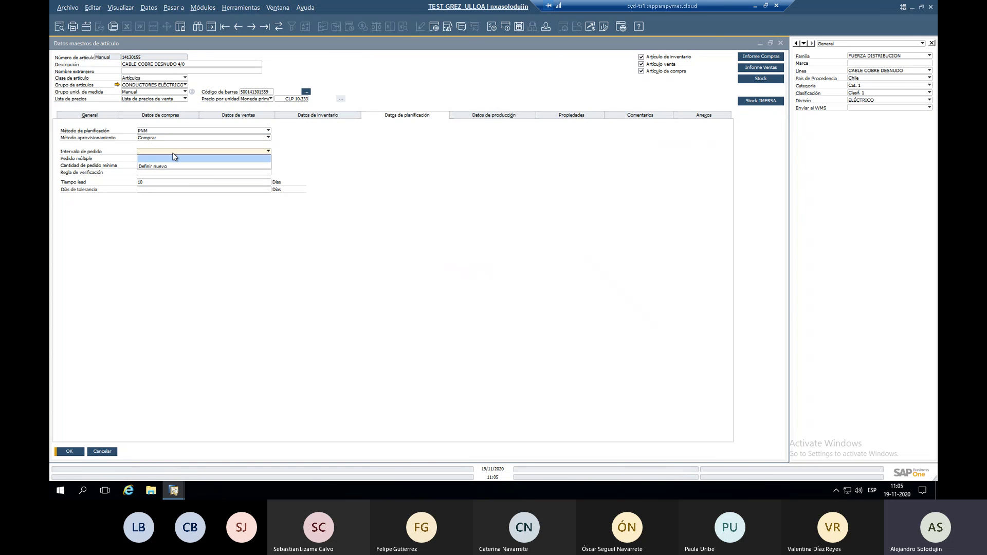
click(175, 157)
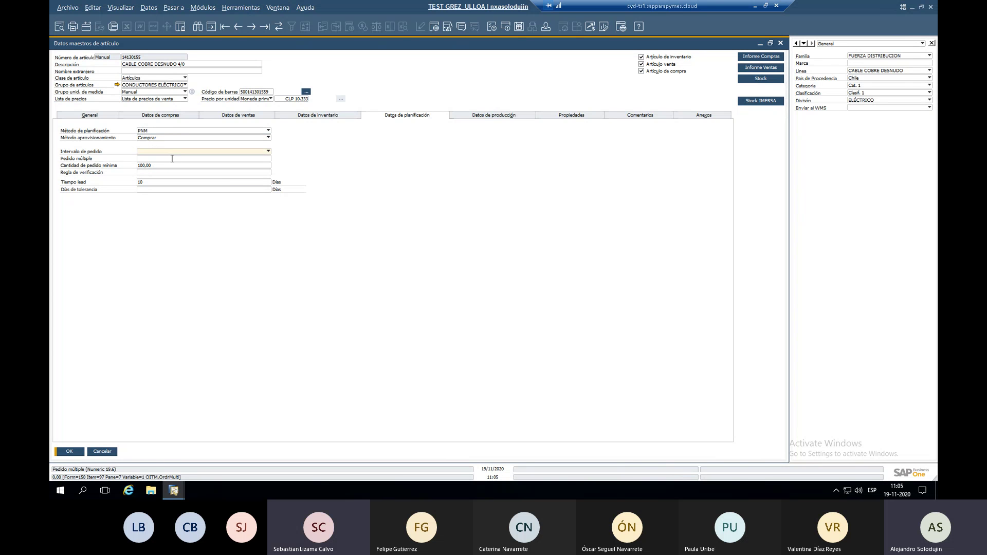
Leave order multiple empty, confirm the 10-day lead time, and view per-warehouse inventory data.
click(180, 159)
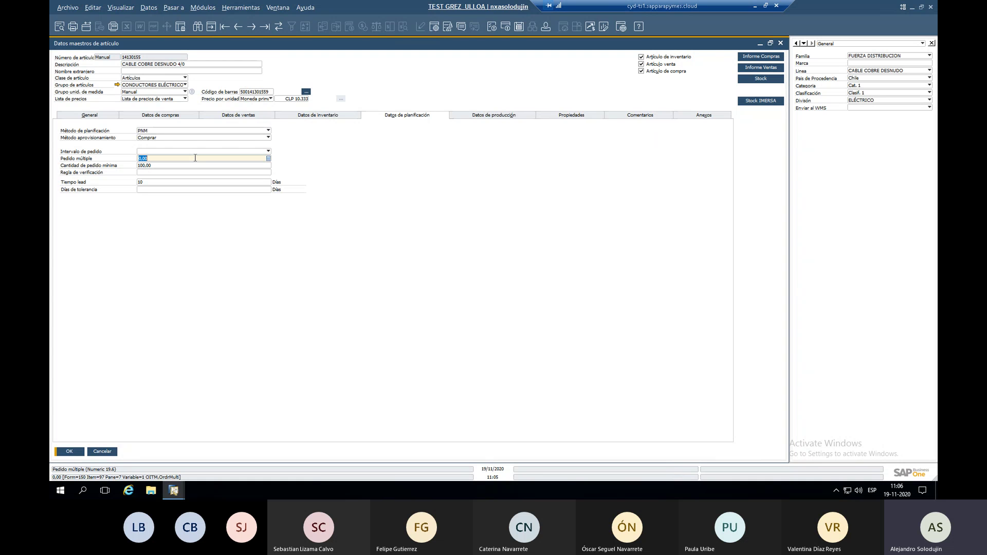
text(7)
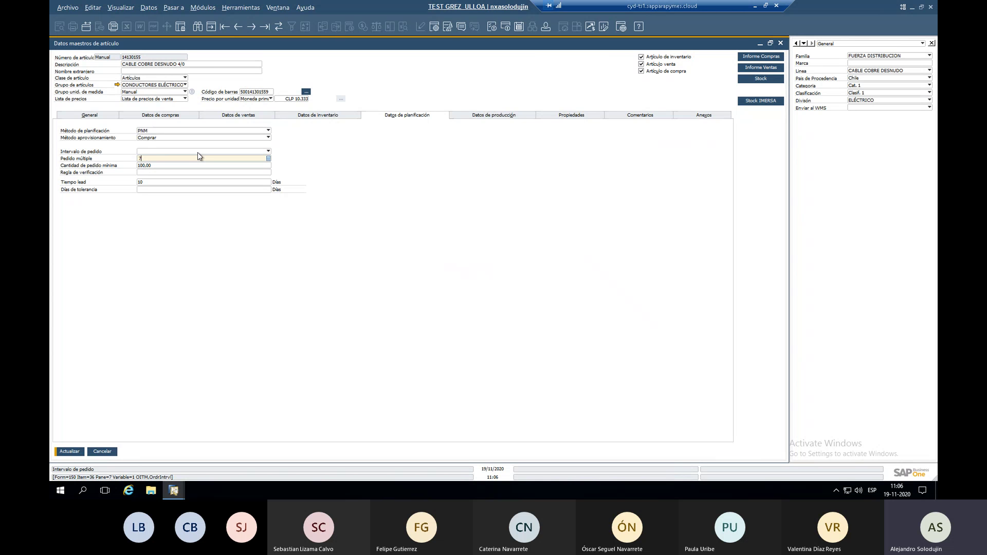
key(BackSpace)
click(156, 165)
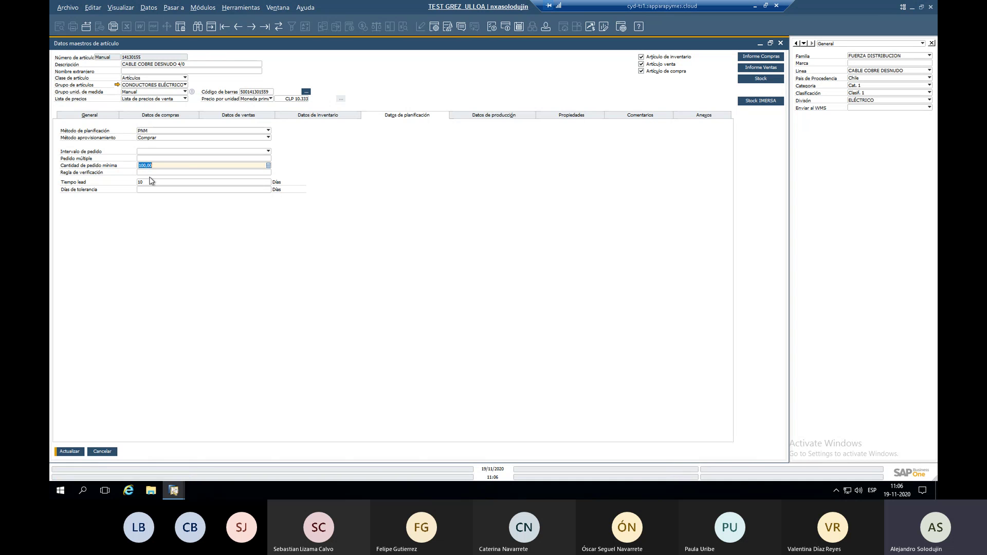
click(152, 180)
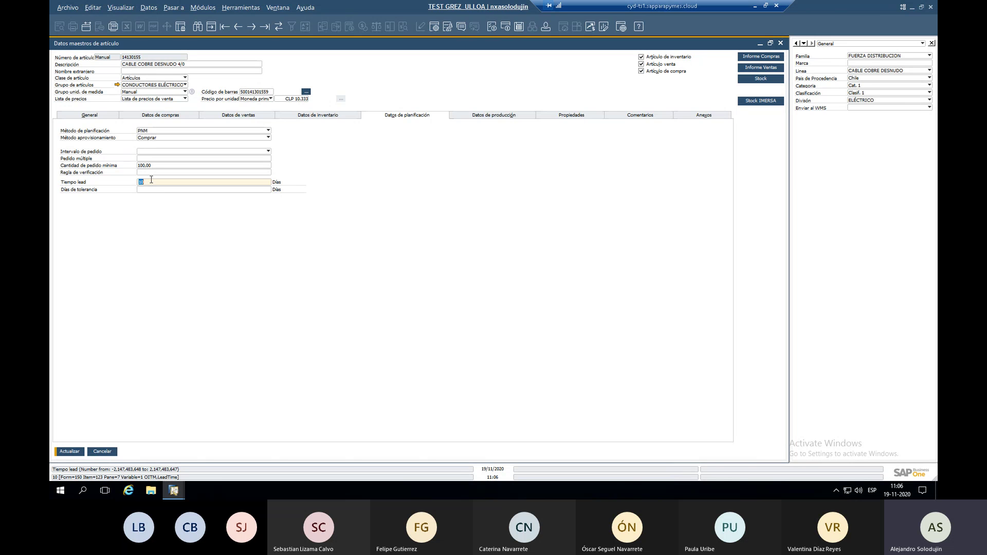
click(153, 190)
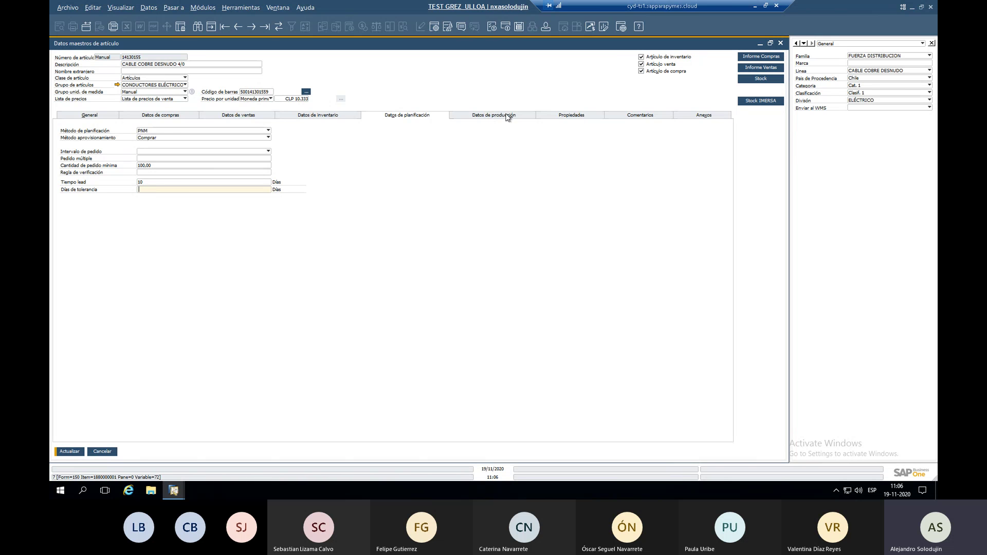
click(299, 115)
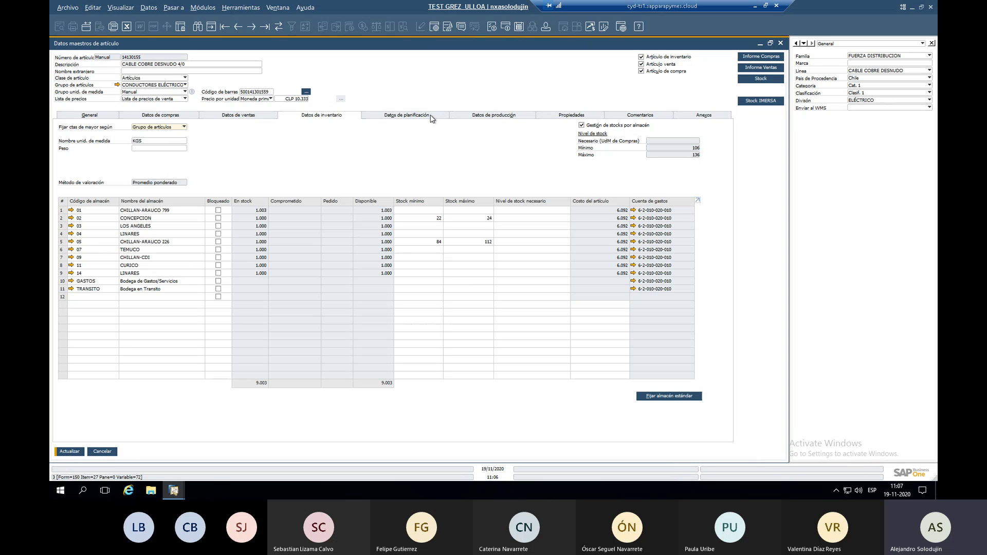
Keep the production issue method as Notificación and view the item's properties list.
click(509, 115)
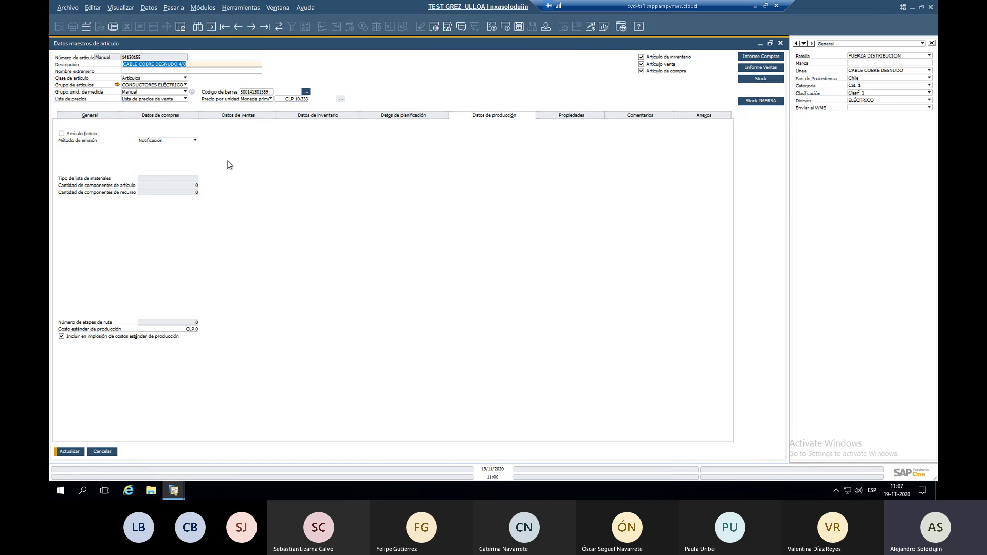
click(194, 140)
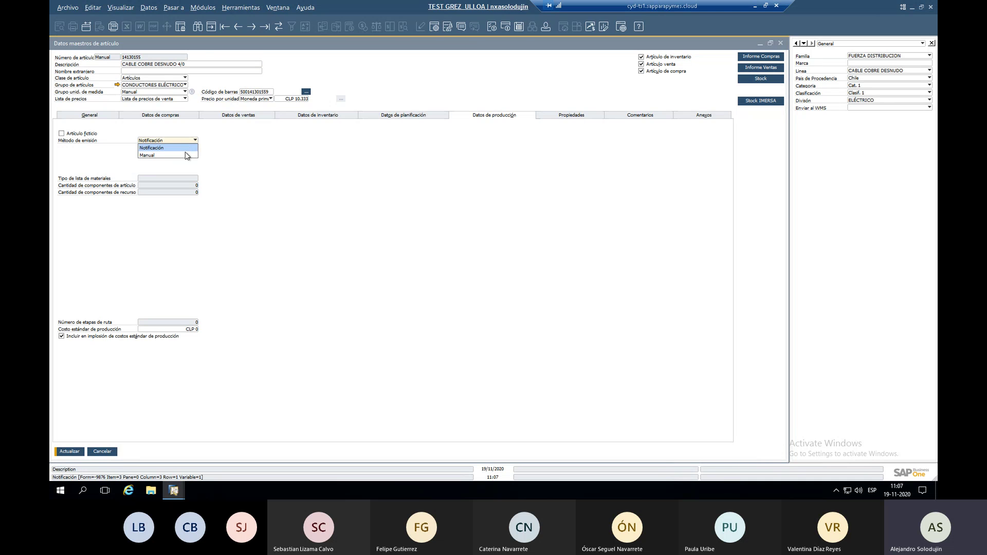
click(193, 140)
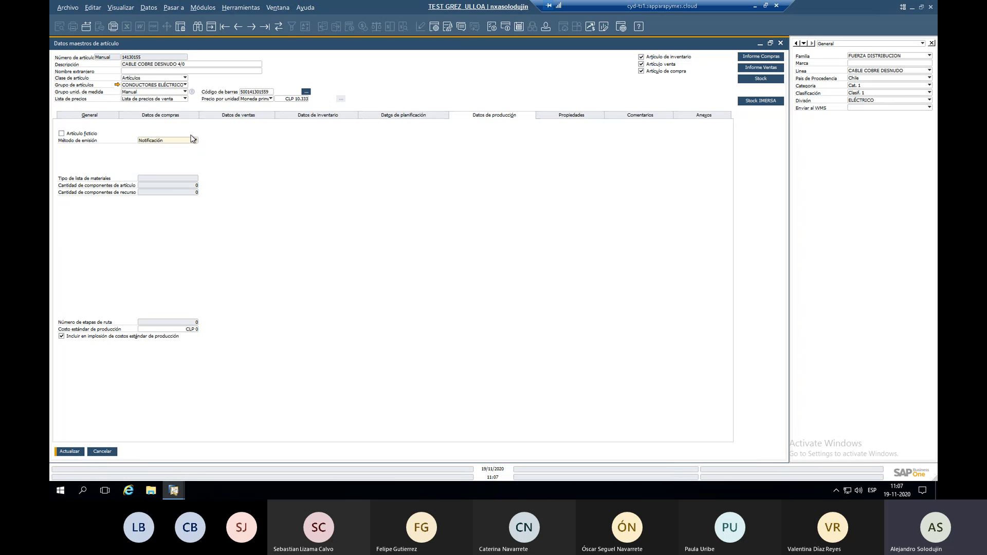
click(157, 140)
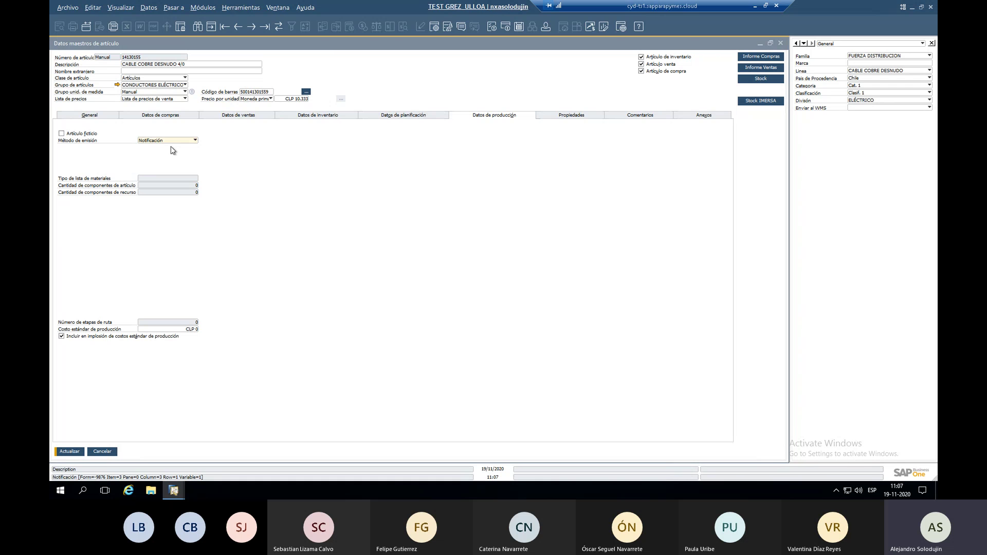
click(147, 141)
click(169, 149)
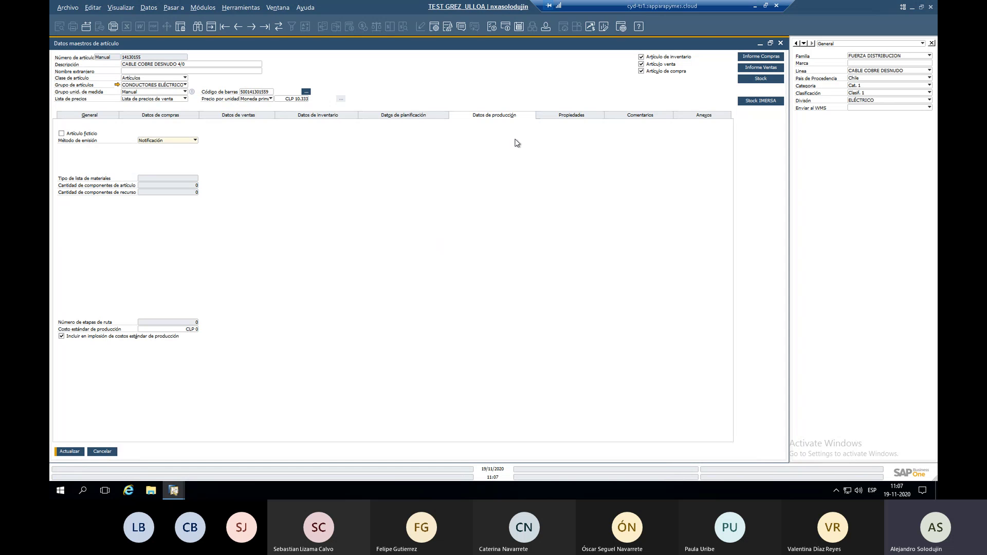
click(556, 116)
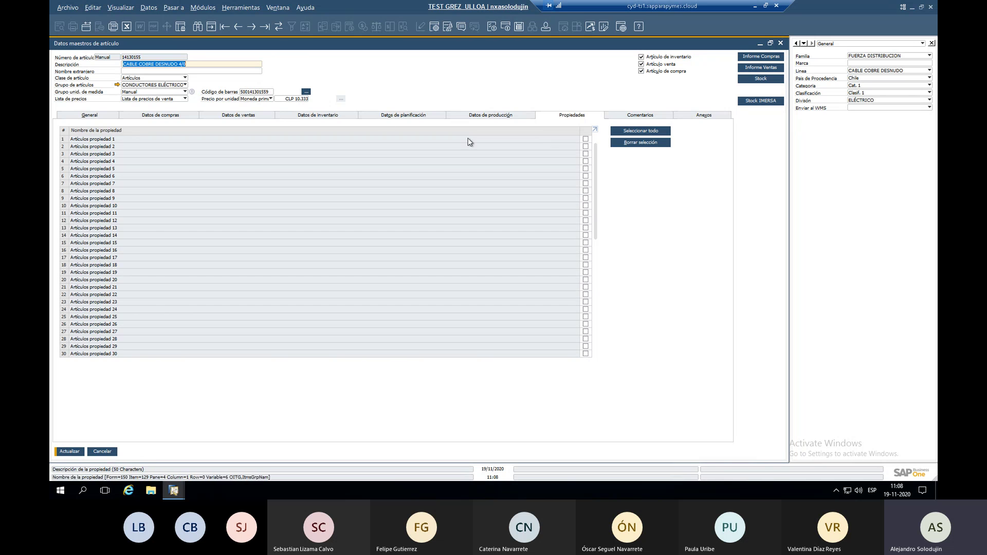
Tick Artículos propiedad 1 and review the item's comments and attachments.
click(586, 139)
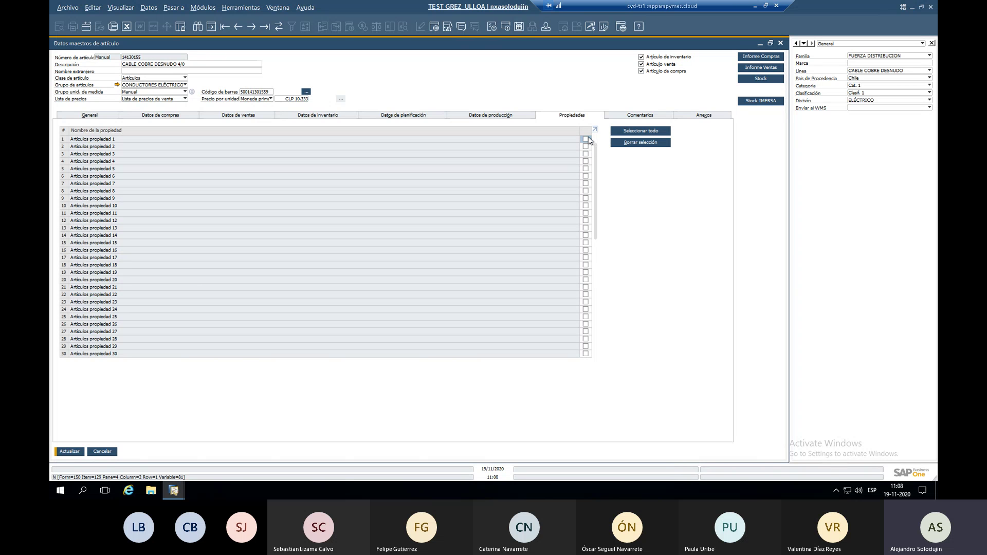
click(610, 115)
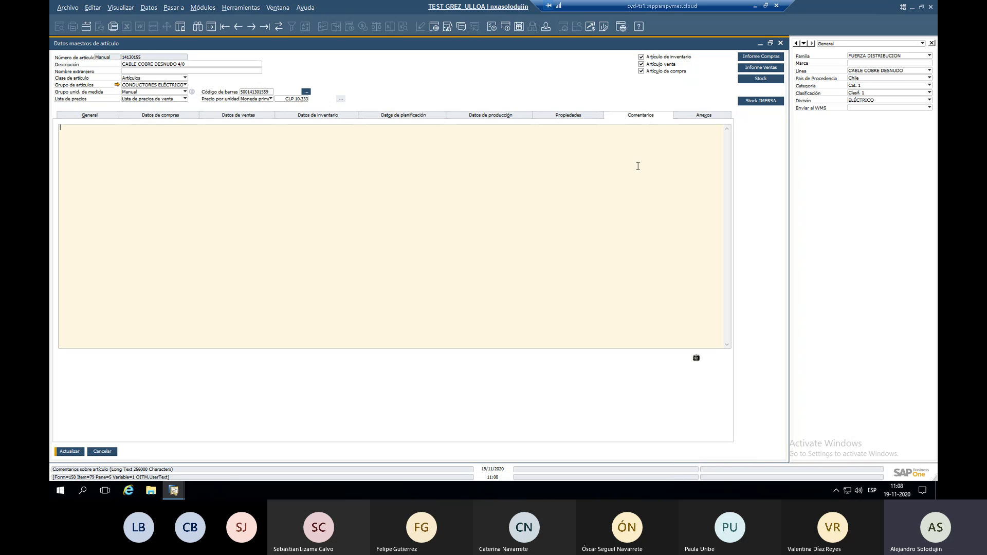
click(700, 117)
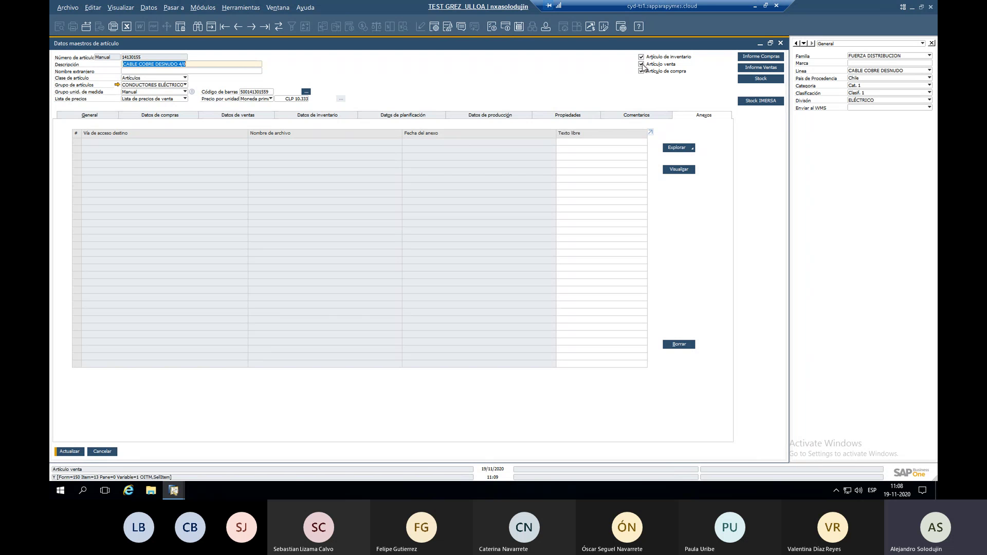
Open the CONDUCTORES ELÉCTRICOS item group definition and view its finance accounts.
click(117, 85)
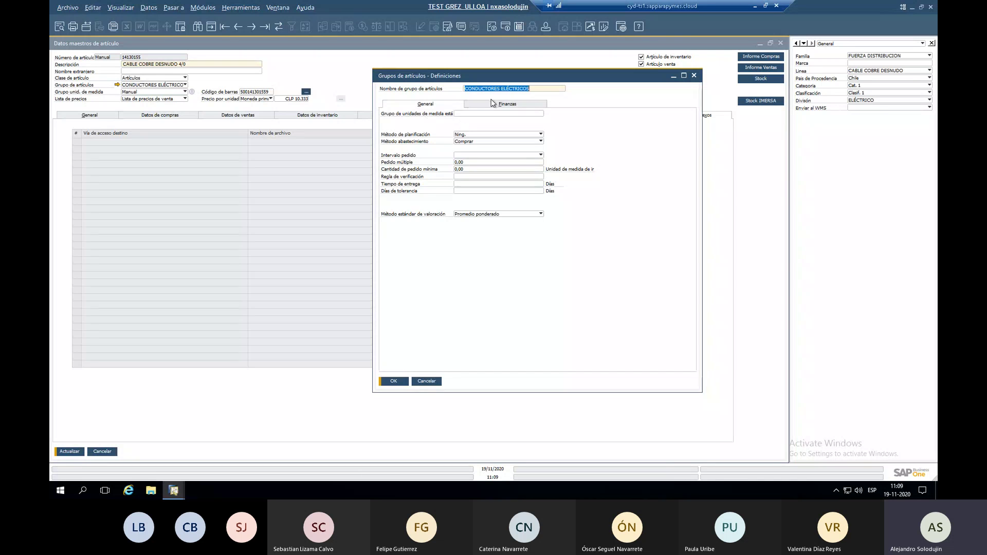
click(494, 104)
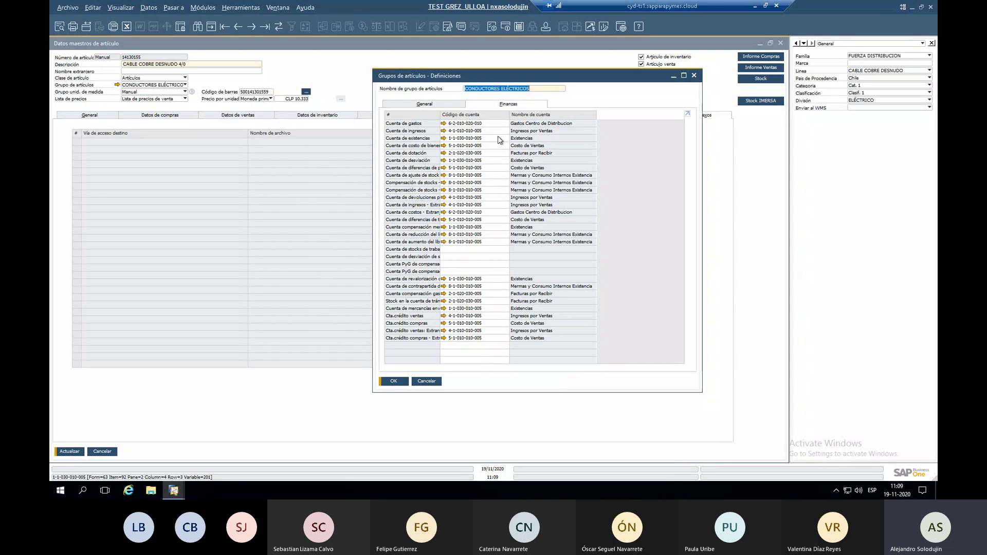
click(694, 76)
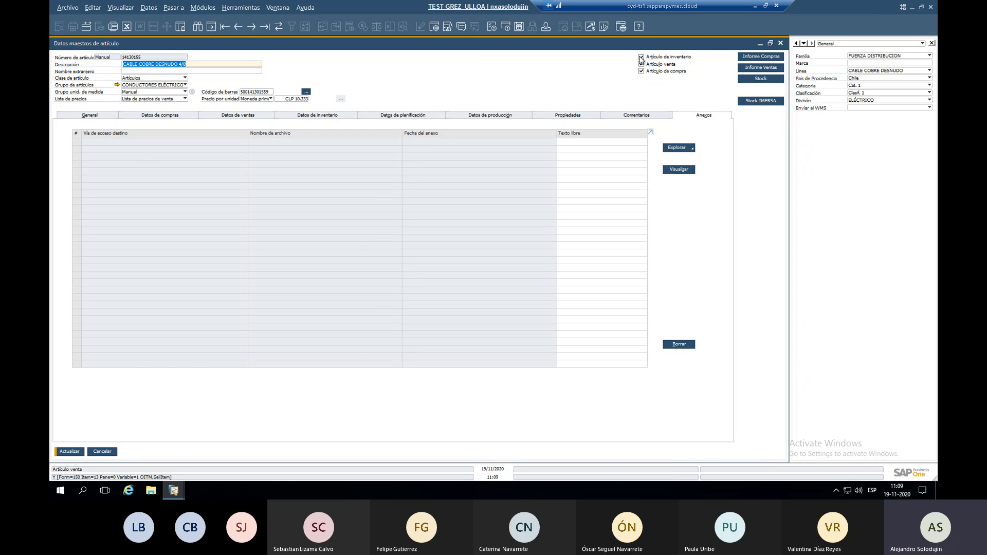
click(116, 85)
click(478, 104)
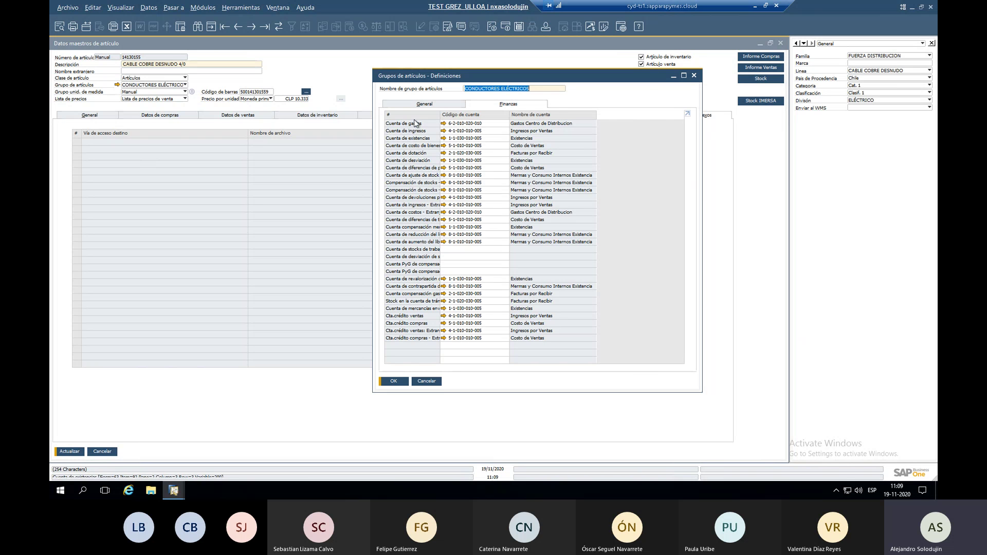
Close the item group, discard the cable's unsaved changes, and advance to CONECTOR T.T. 5/8.
click(694, 76)
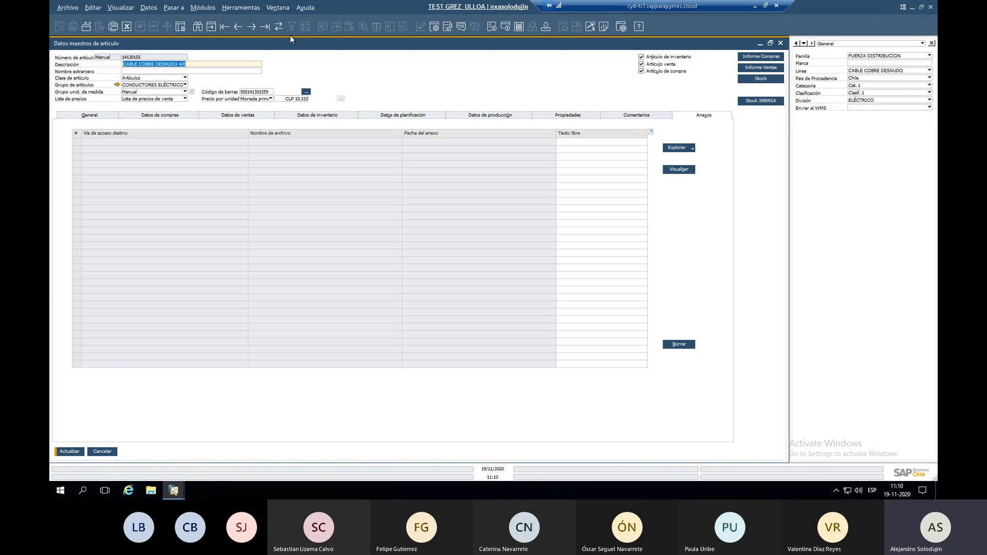
click(254, 29)
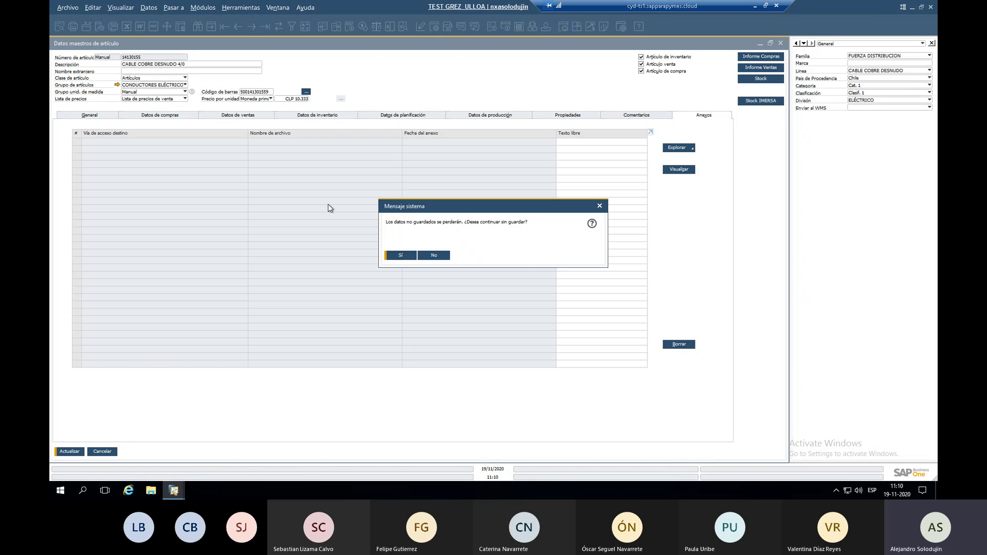
key(Return)
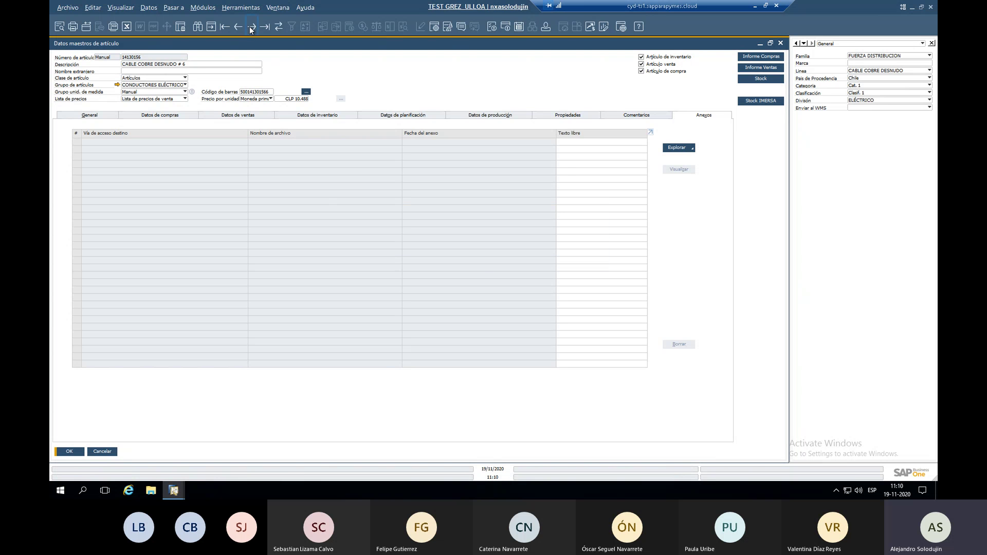
click(250, 26)
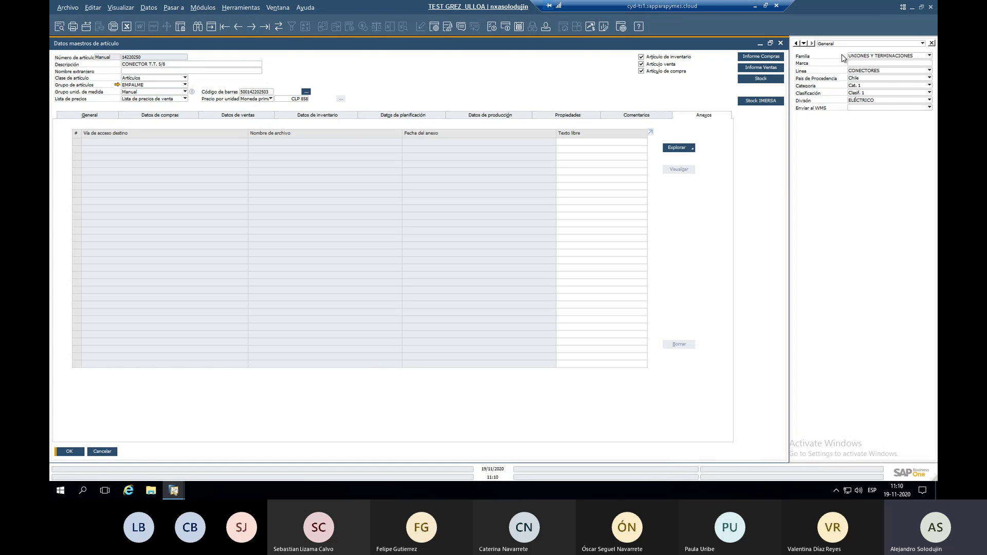
click(856, 57)
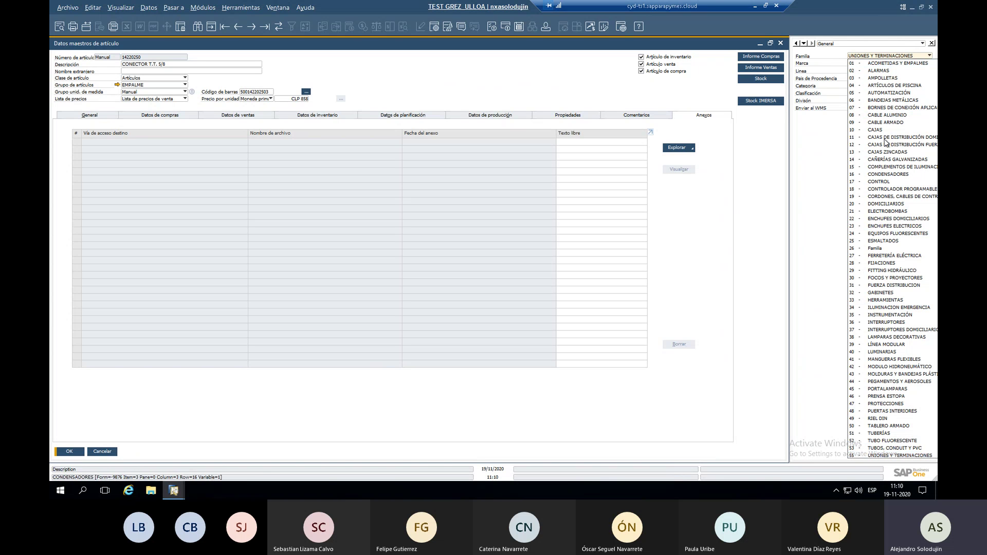
click(872, 56)
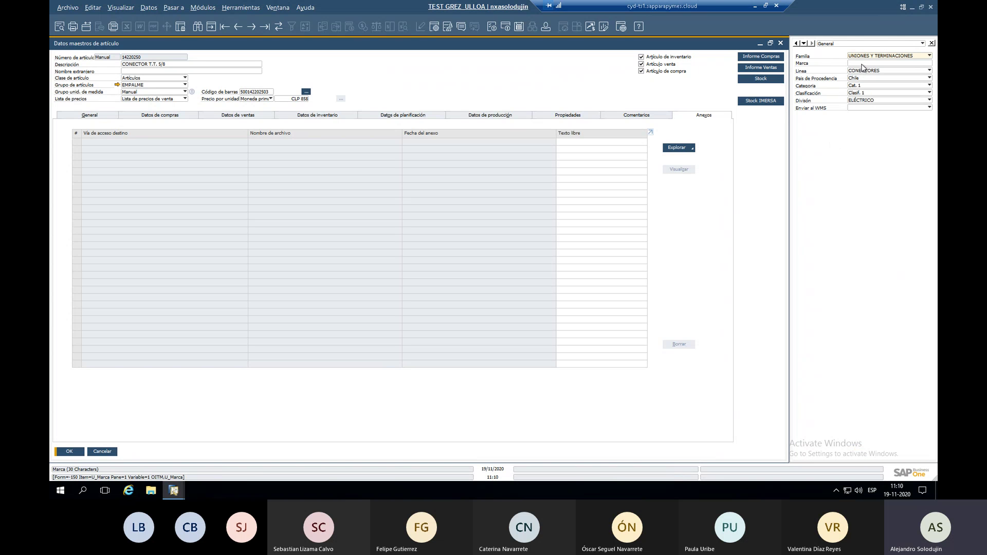
click(865, 63)
click(871, 56)
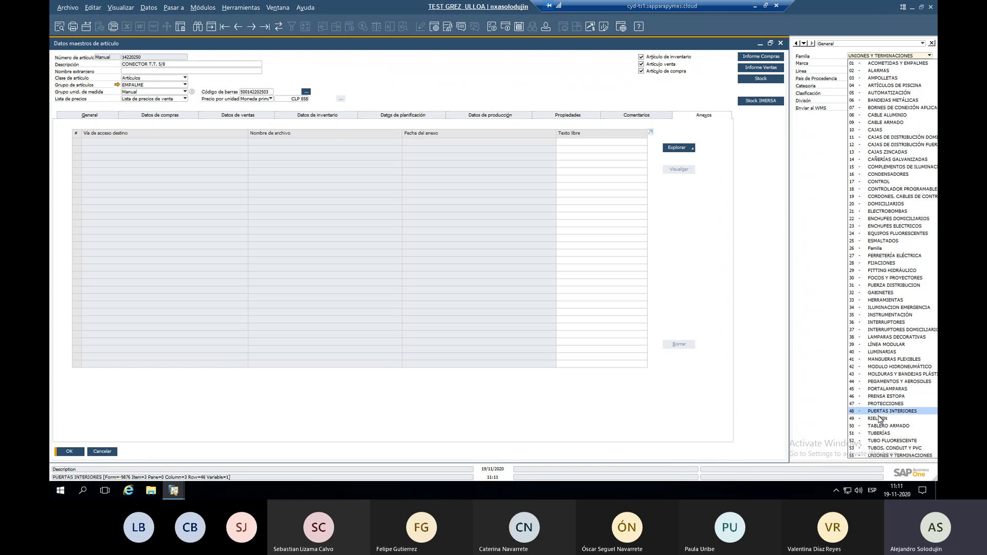
double_click(332, 9)
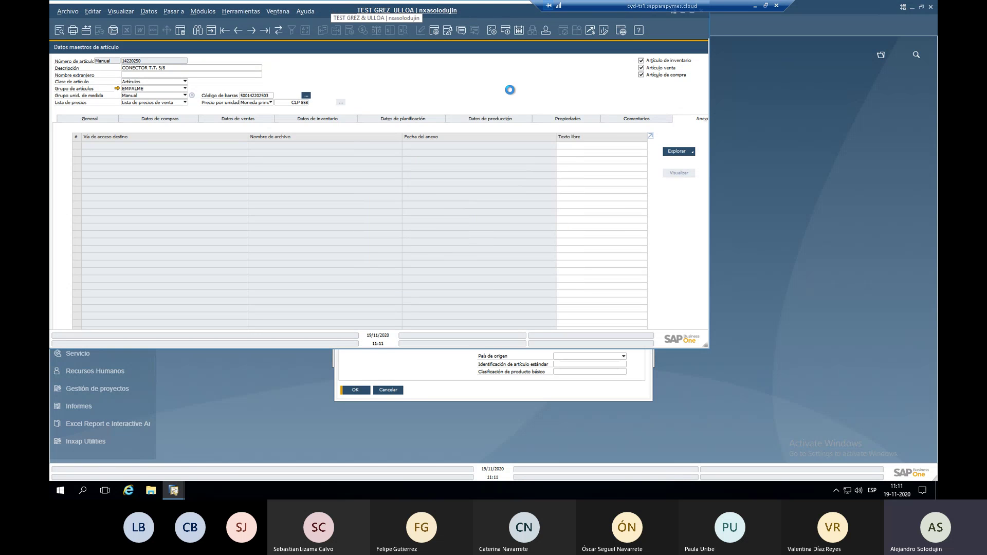
key(Escape)
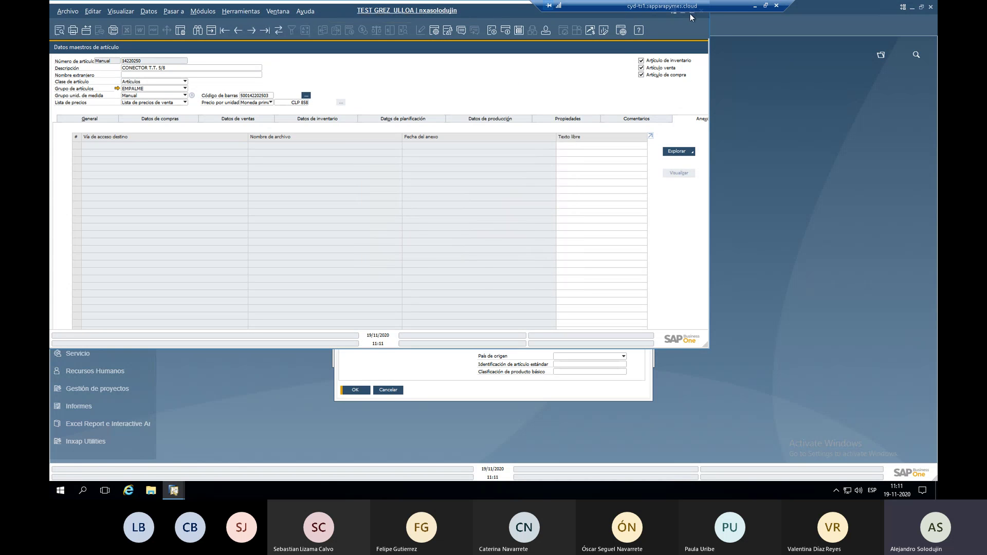
double_click(690, 13)
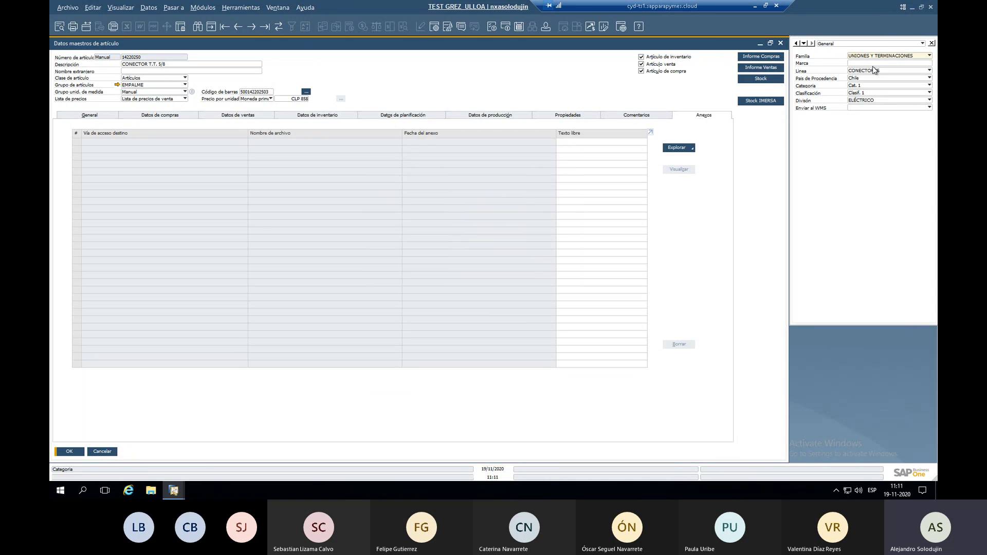
click(866, 71)
click(865, 71)
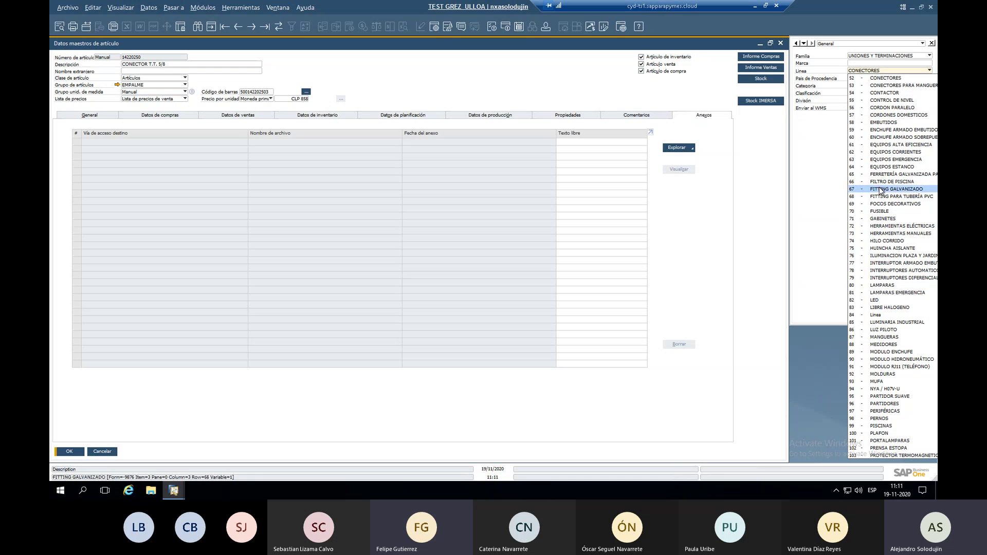
click(885, 72)
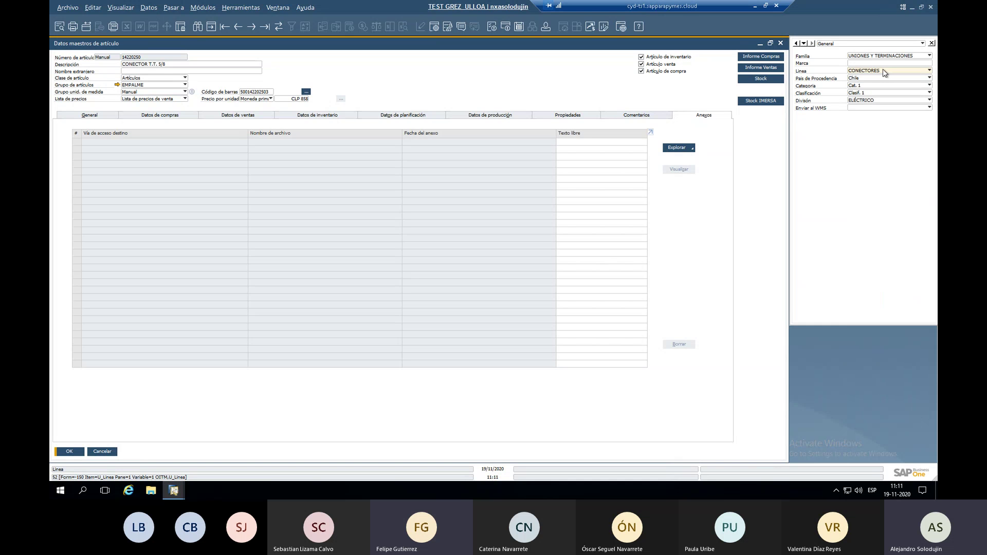
click(880, 57)
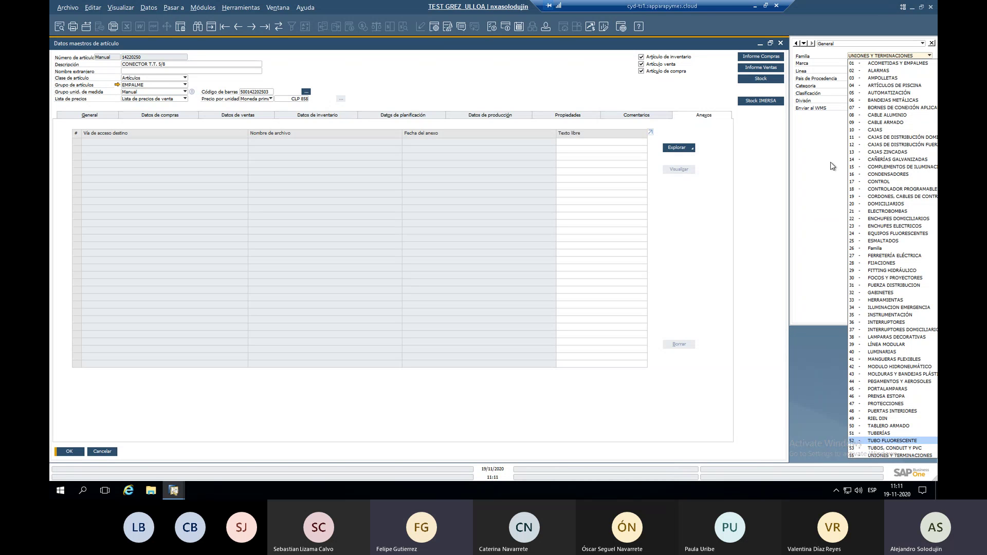
click(833, 166)
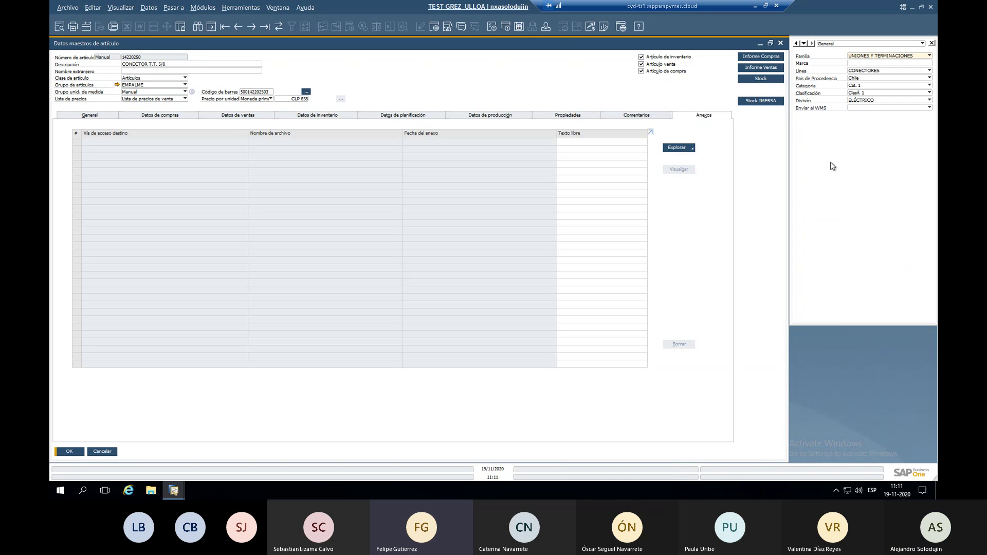
click(861, 57)
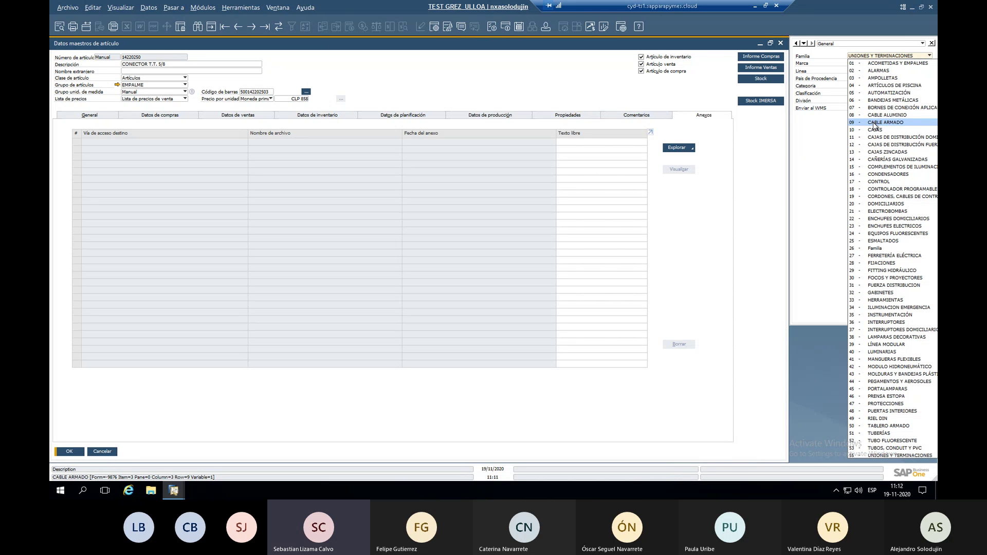
click(833, 137)
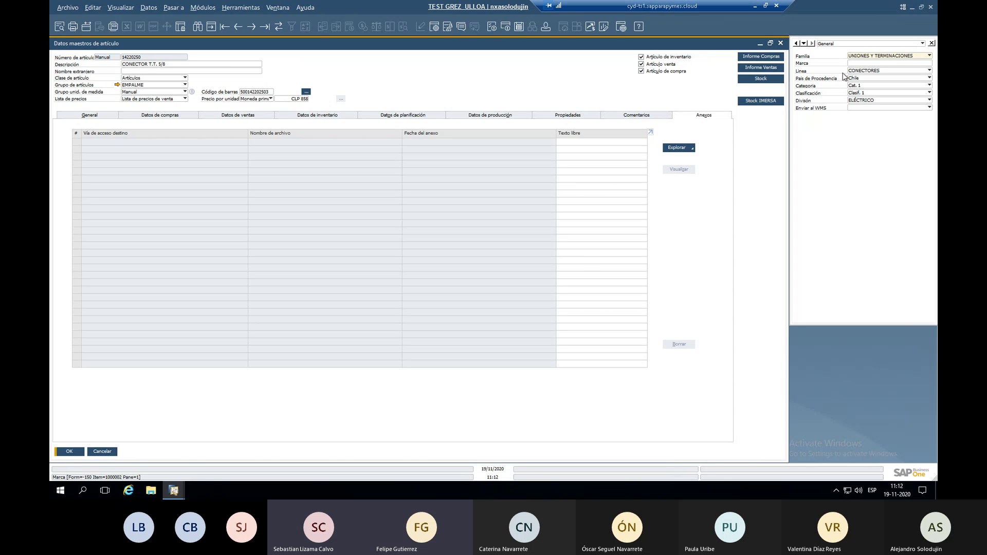
click(868, 72)
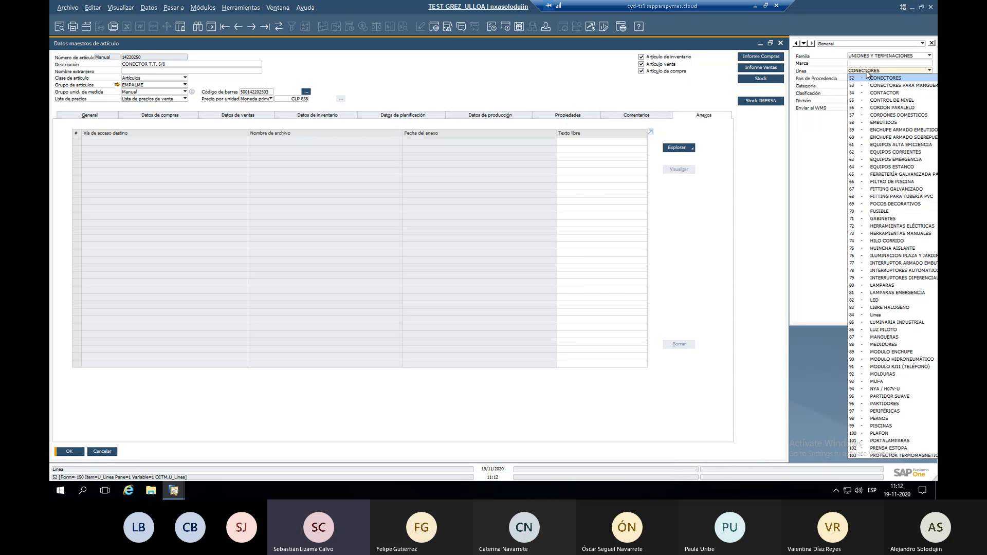
click(868, 75)
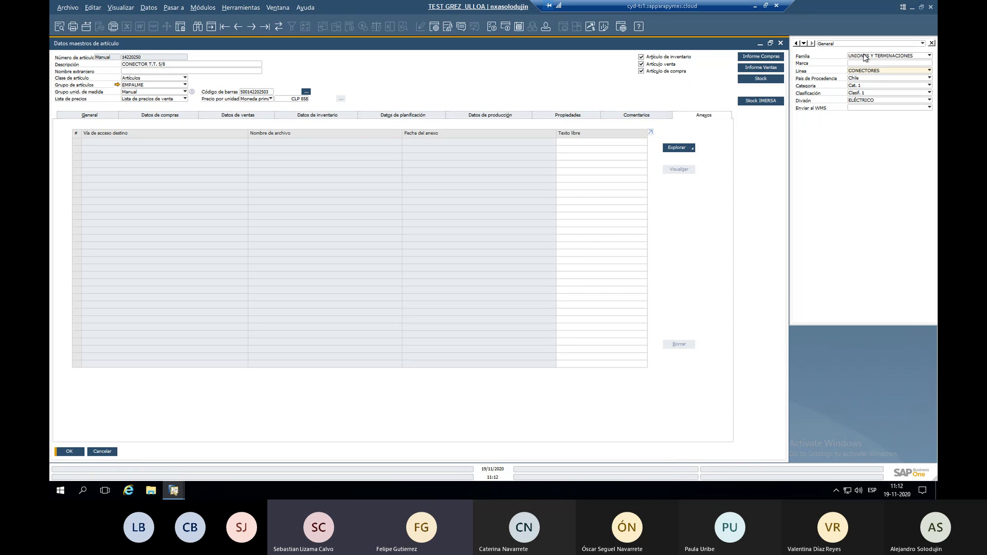
click(865, 56)
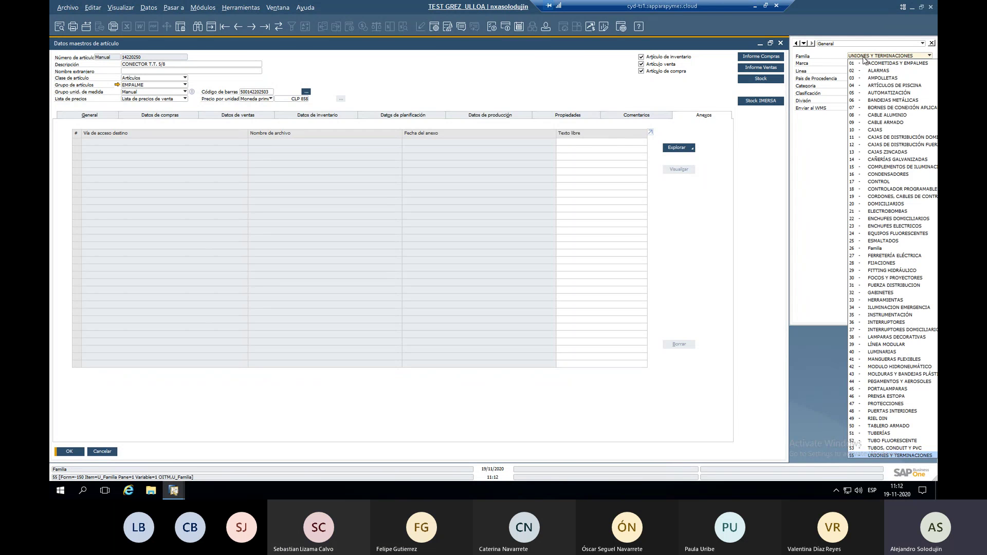
click(863, 58)
click(863, 71)
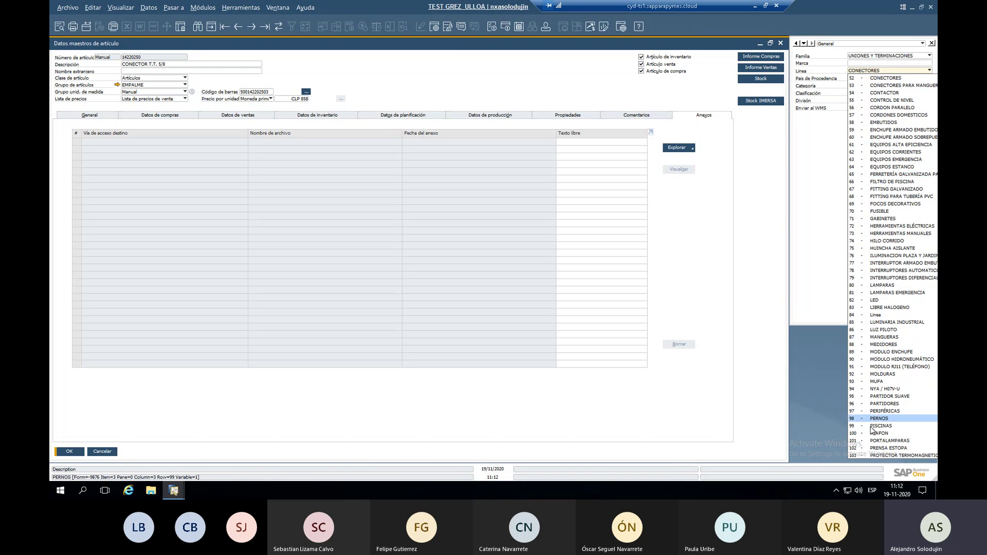
click(825, 256)
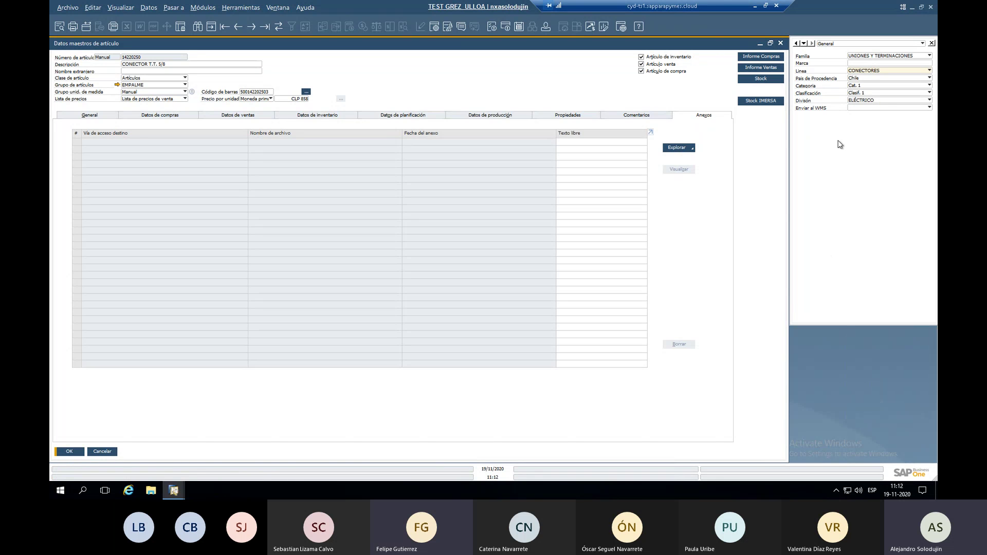
click(865, 85)
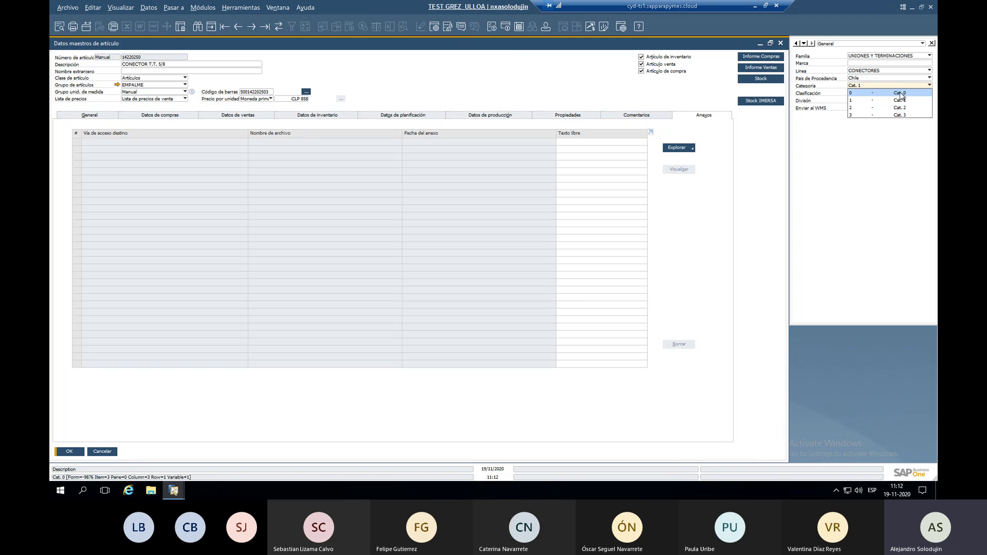
click(886, 169)
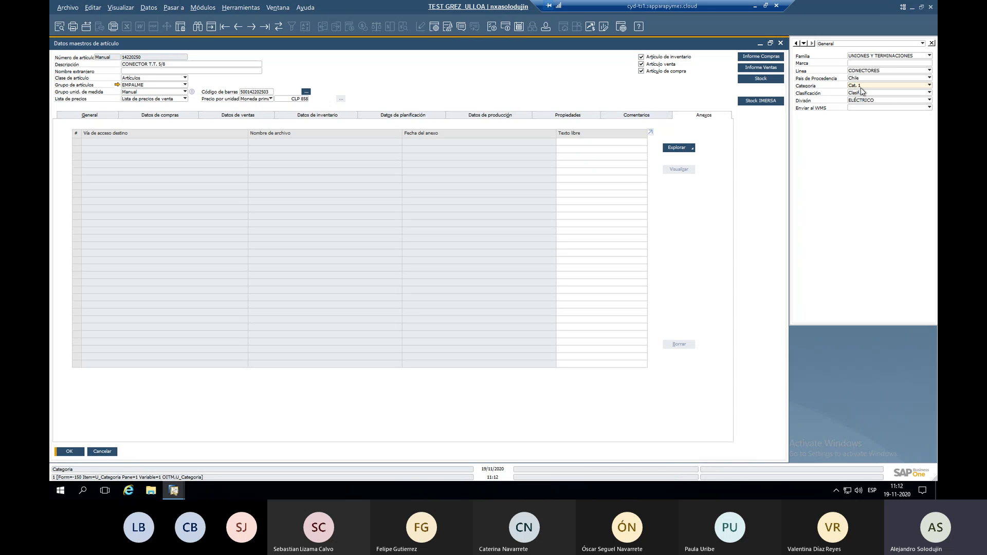
click(863, 92)
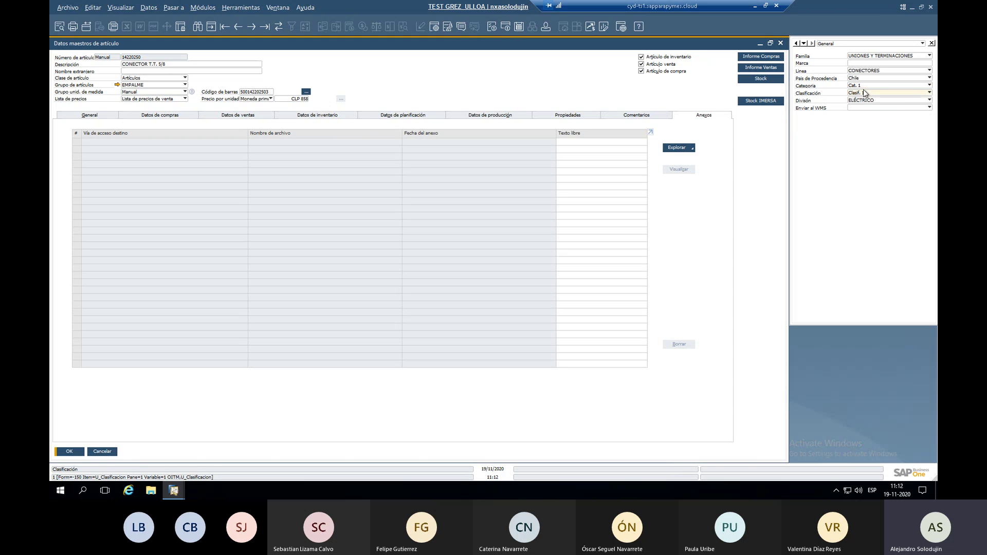
click(865, 93)
click(868, 96)
click(868, 95)
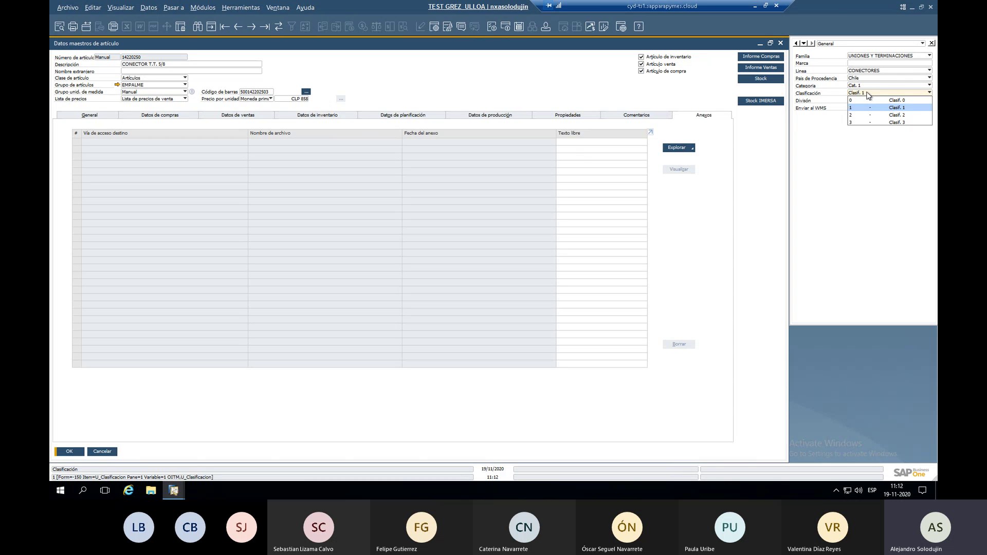
click(868, 95)
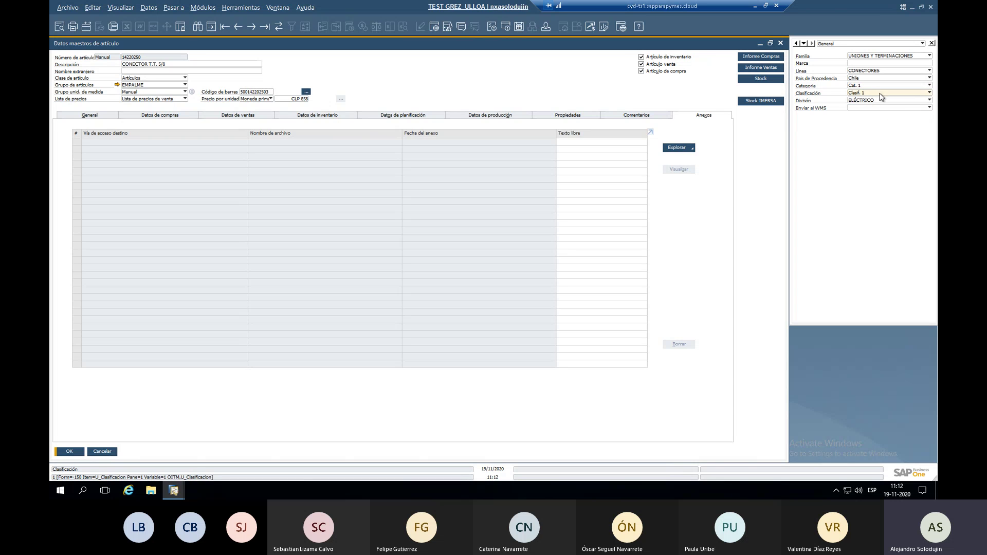
click(882, 94)
click(879, 165)
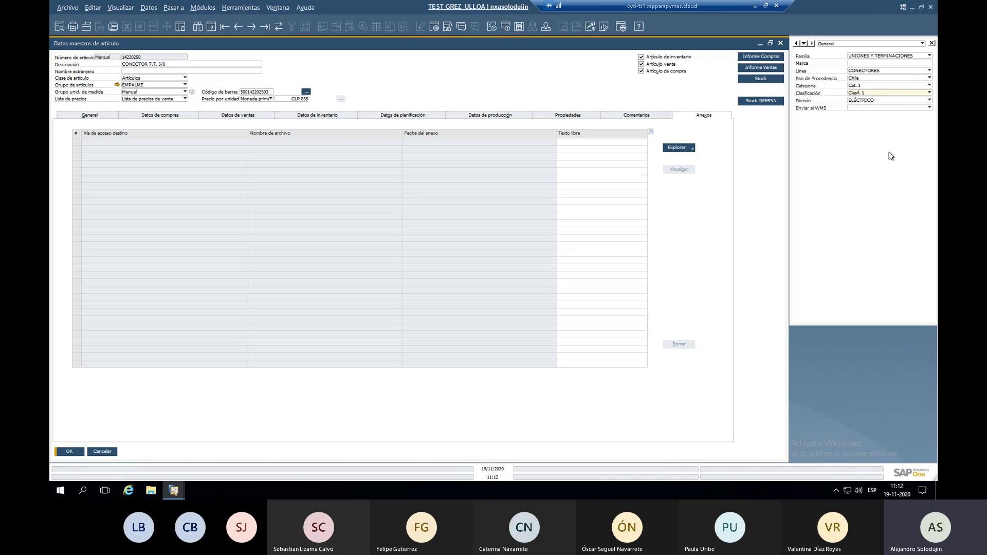
click(874, 100)
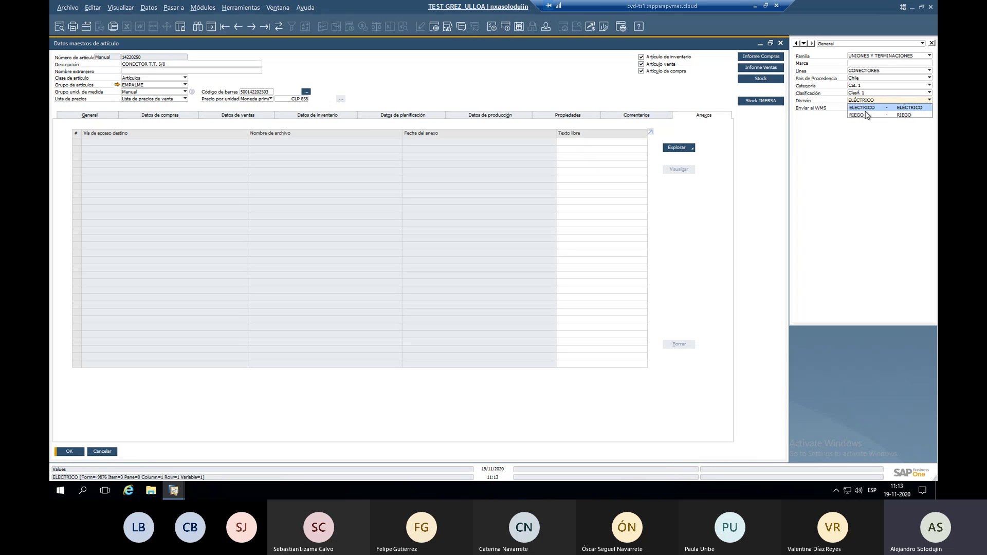
click(864, 126)
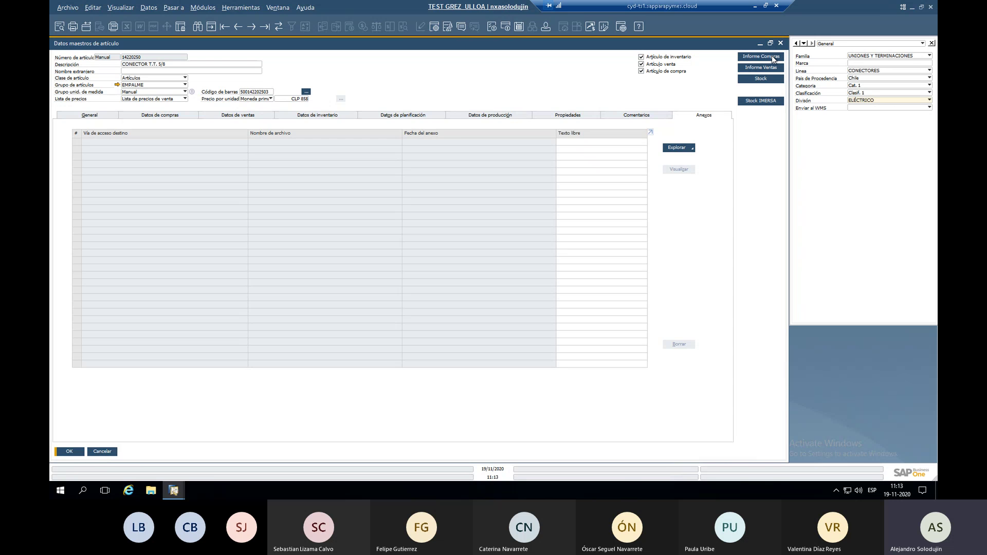
Review purchase orders for the current item and for first record 10271005.
click(773, 59)
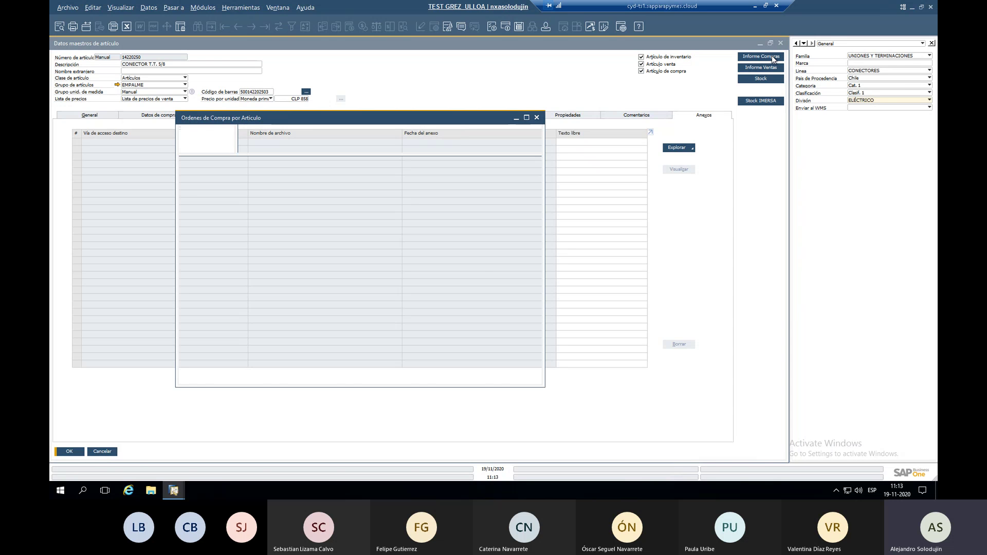
click(535, 118)
click(301, 118)
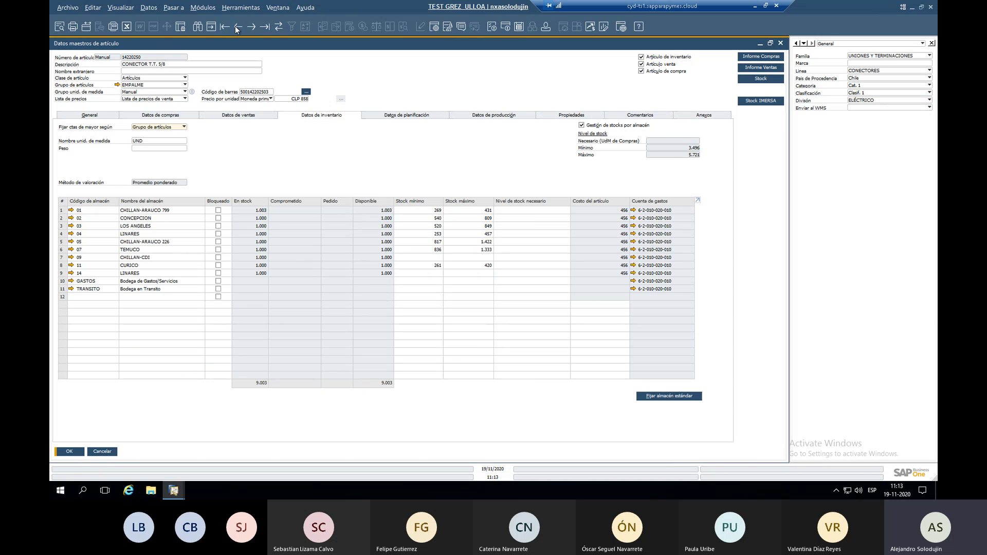
click(226, 26)
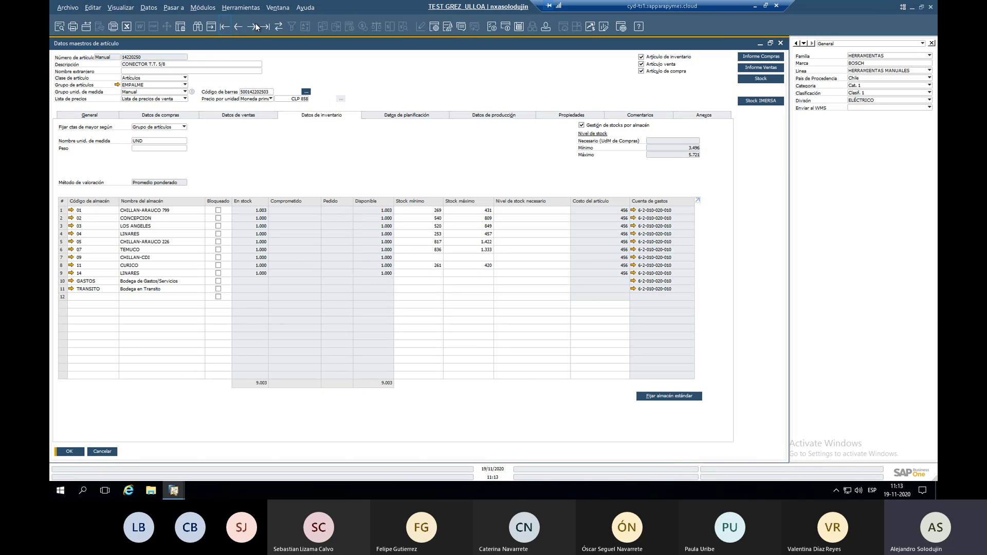
click(762, 57)
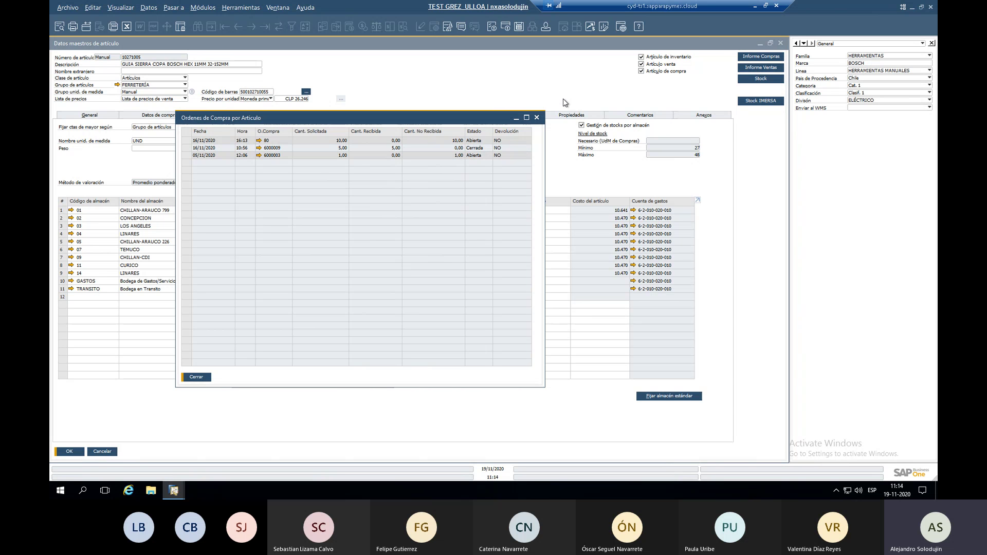
click(536, 118)
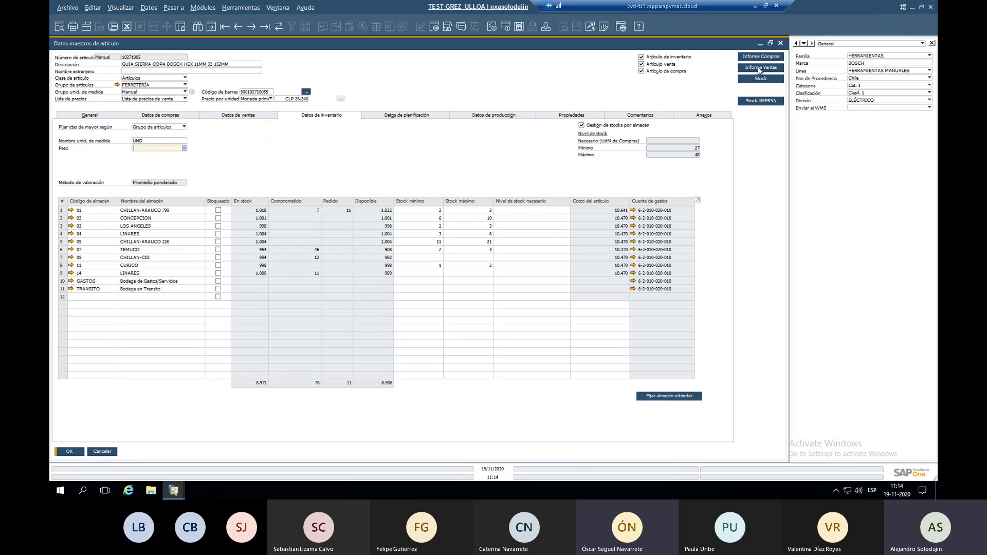
Check the sales report, keep División ELÉCTRICO, and switch to the other company session.
click(759, 69)
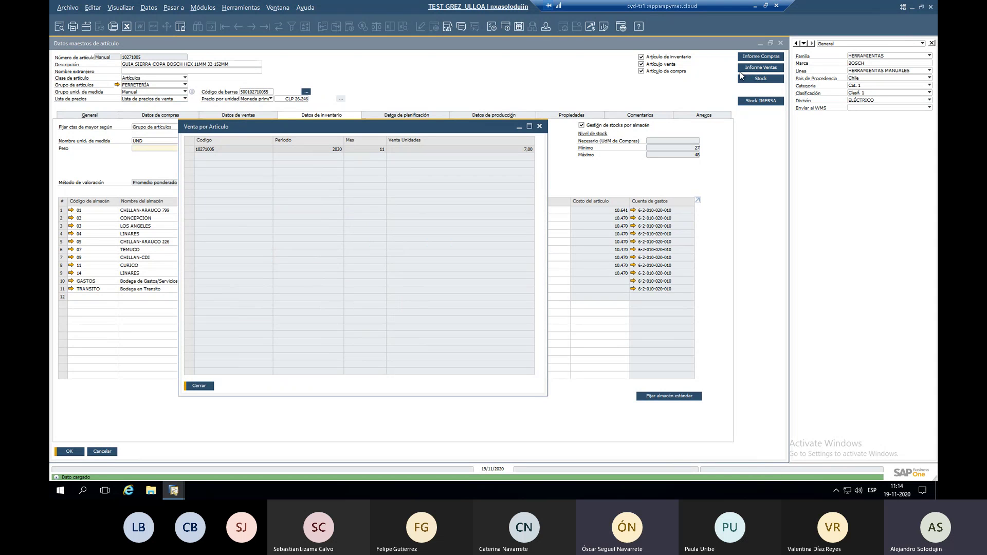
click(539, 127)
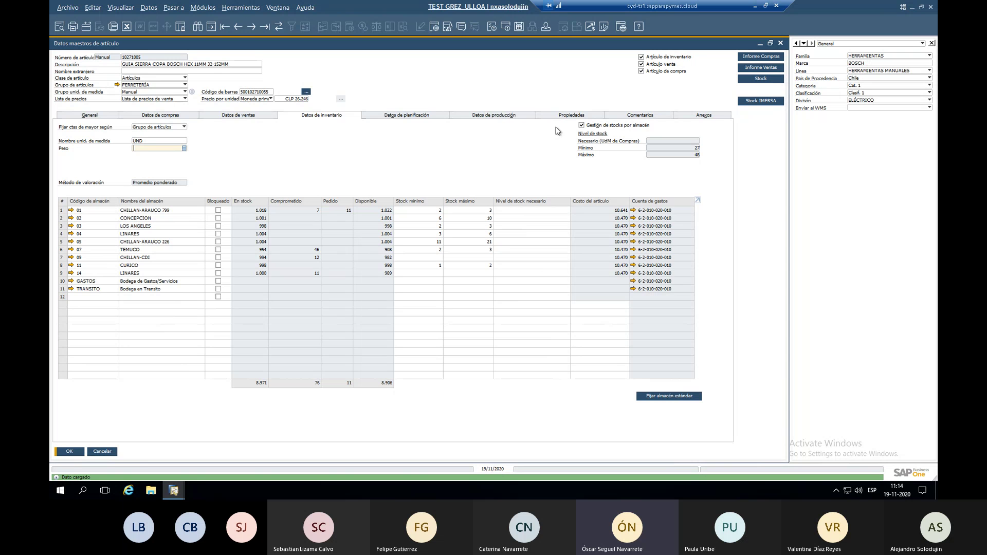
click(857, 101)
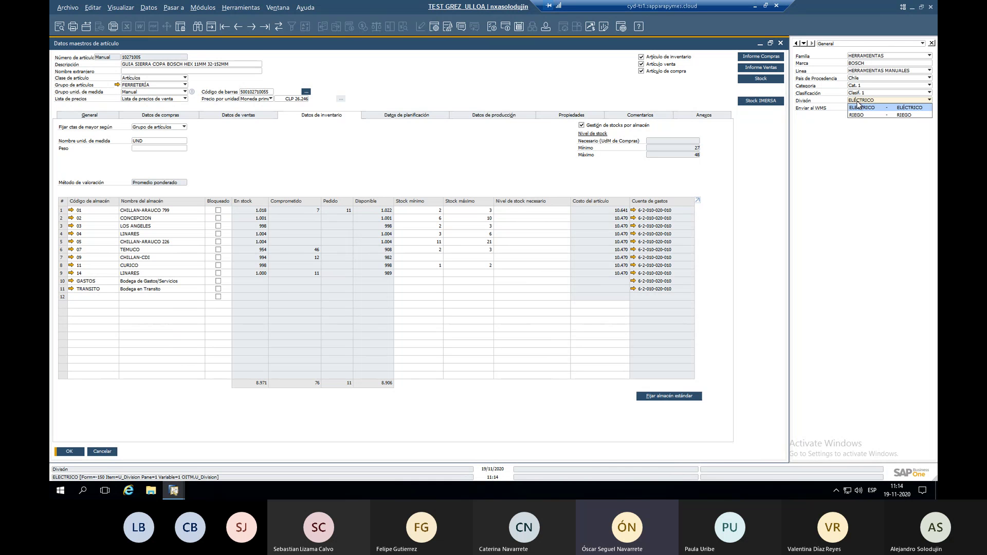
click(858, 104)
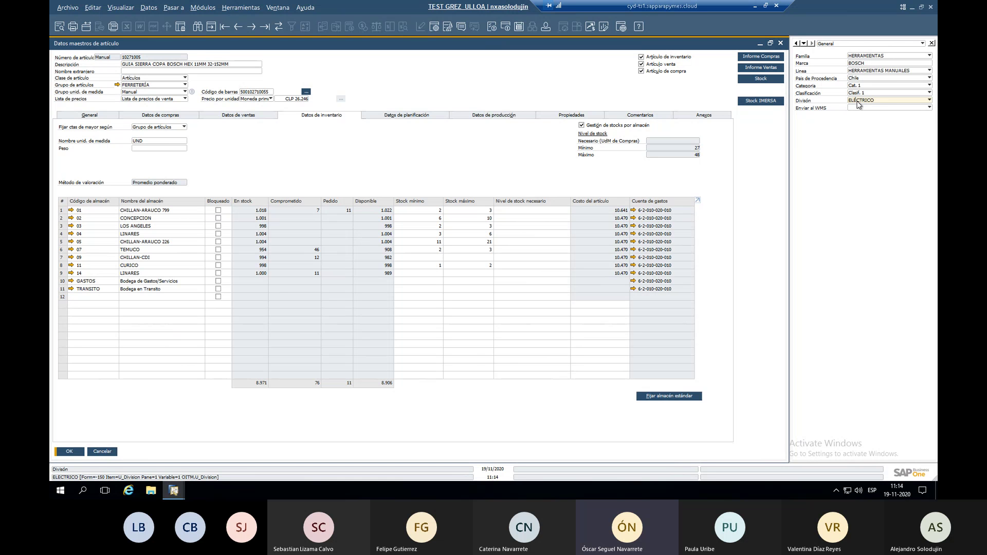
key(alt+Tab)
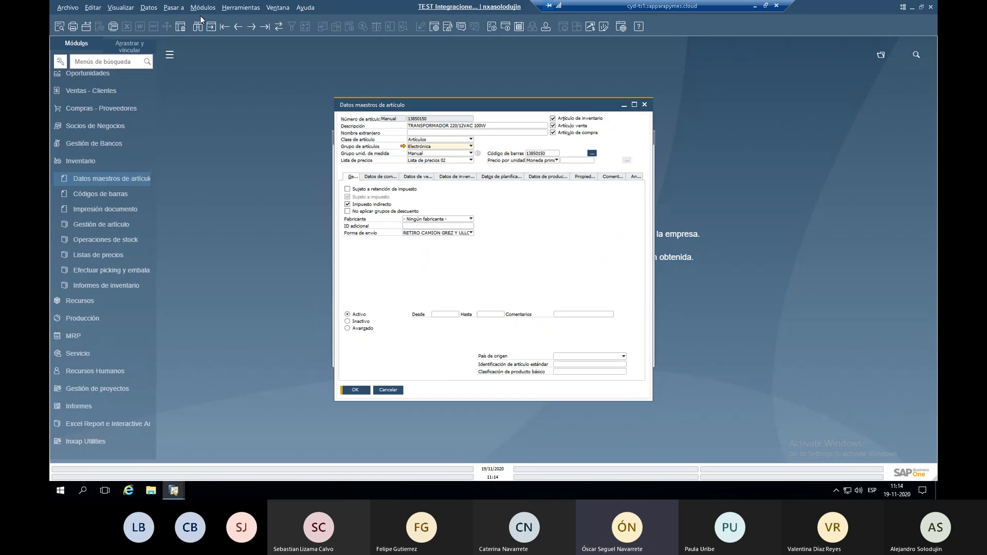
Put the item master form into blank search mode.
click(121, 7)
click(118, 7)
click(121, 7)
click(128, 22)
key(Escape)
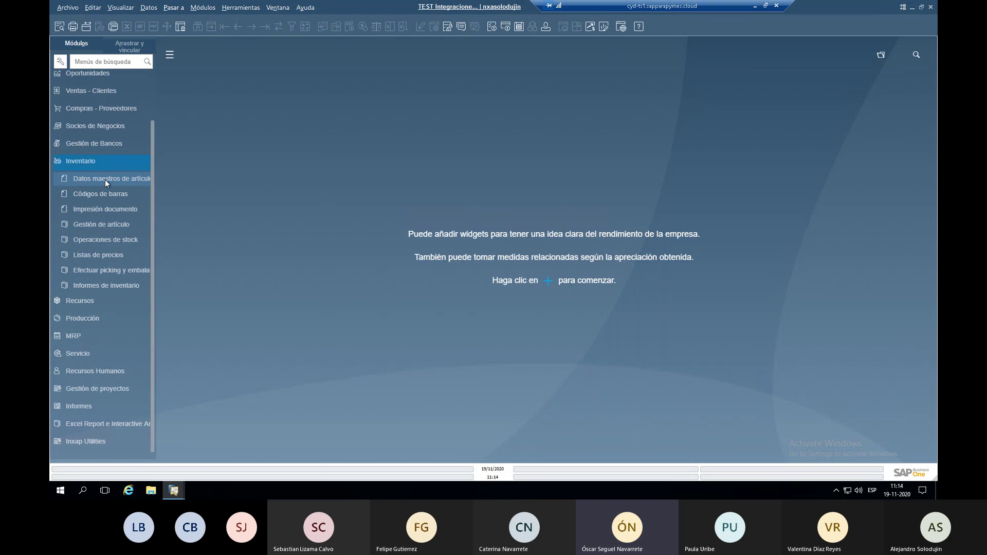
click(105, 180)
click(123, 8)
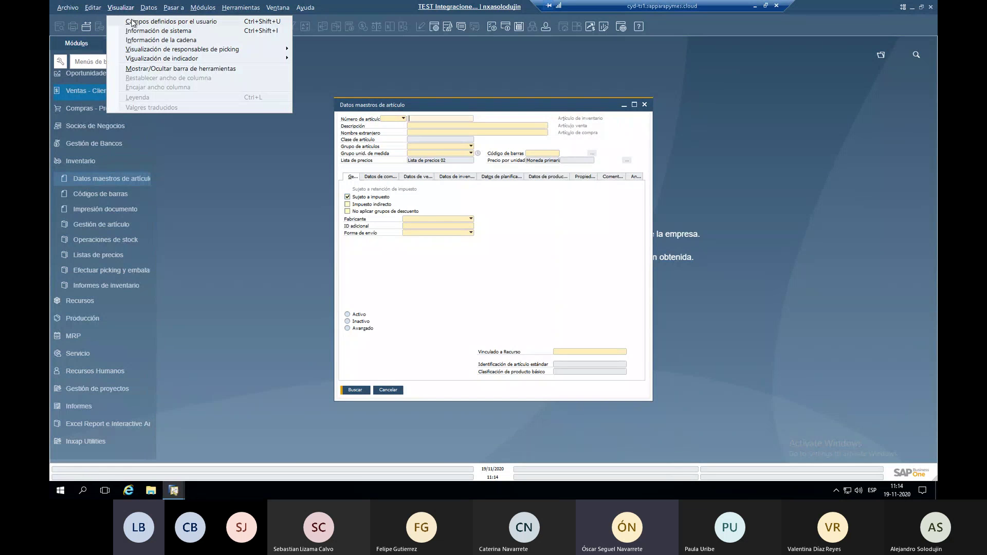
click(131, 22)
Open User-Defined Fields Management and expand Datos maestros > Artículos.
click(240, 8)
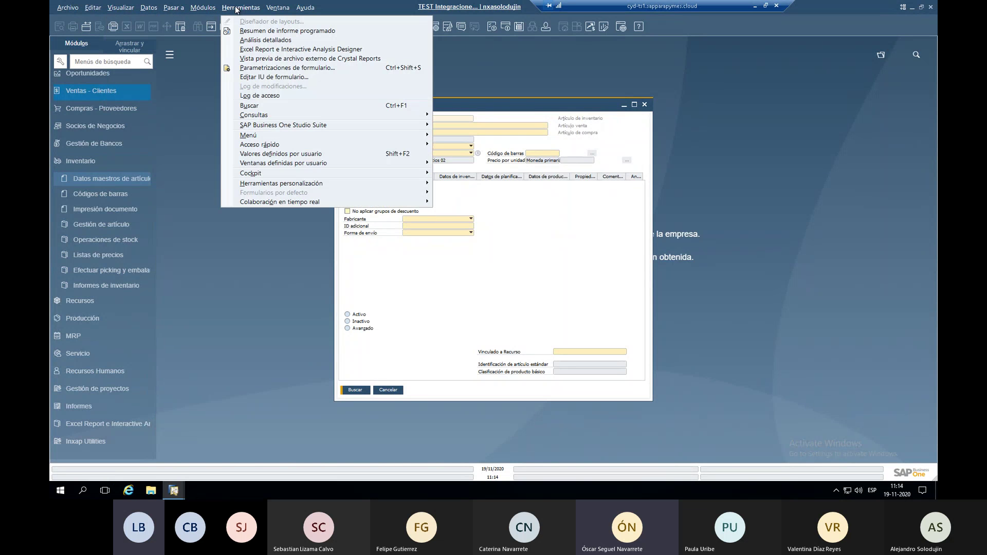
mouse_move(409, 184)
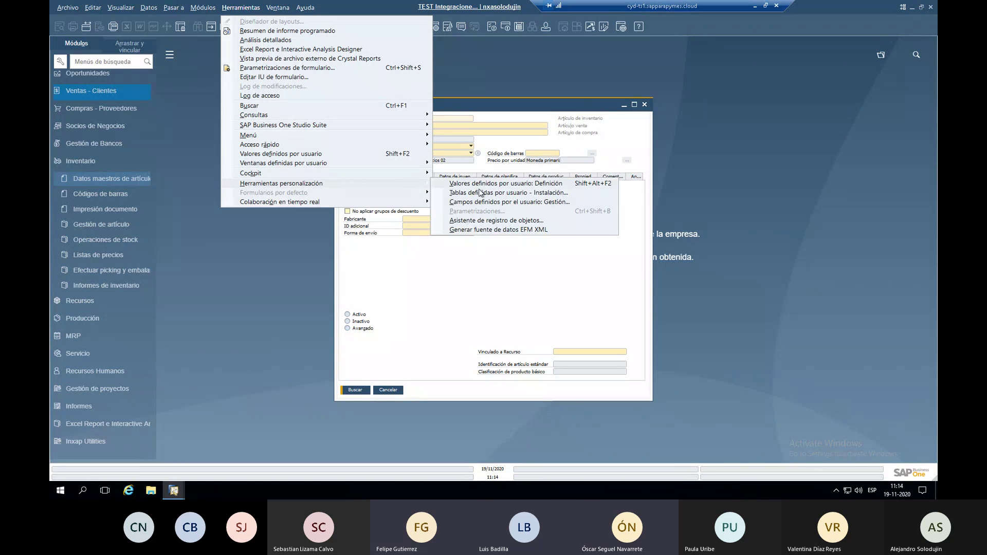
click(494, 202)
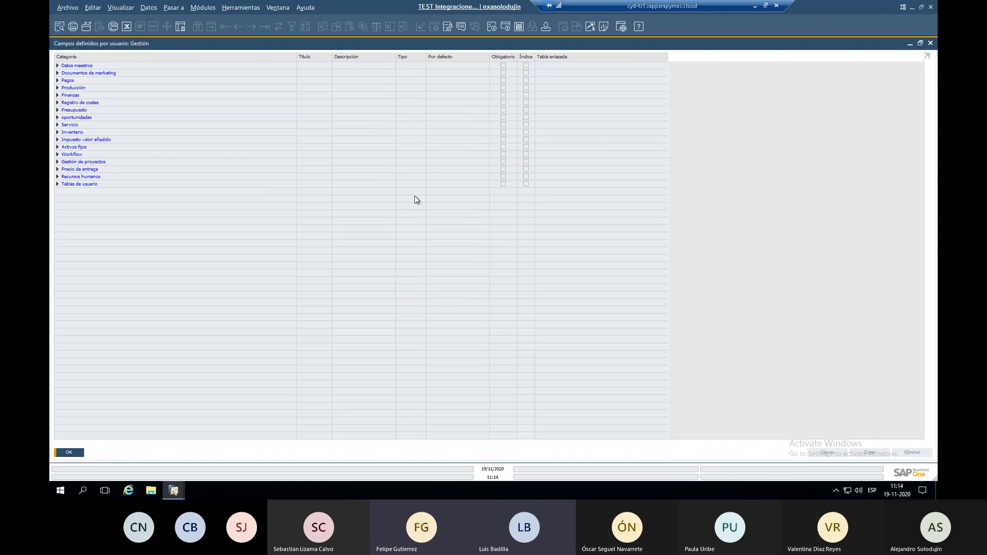
click(57, 66)
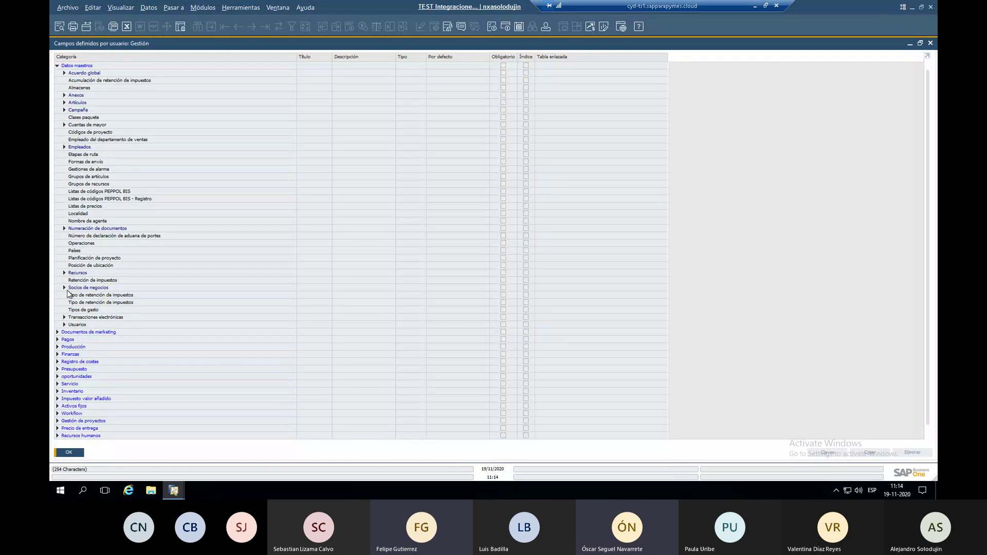
click(64, 103)
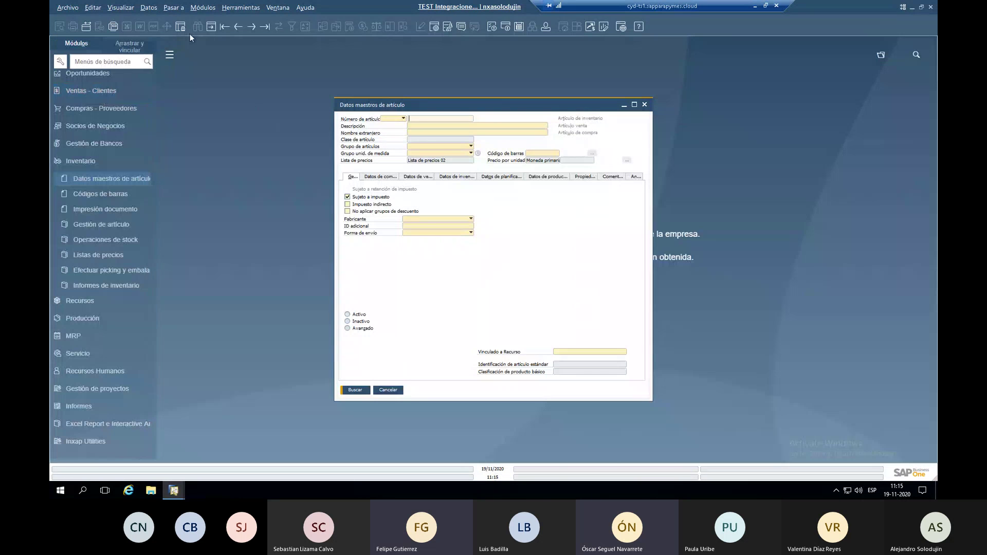
Load the first item record, check its item group options, and return to the other session.
click(227, 26)
click(424, 147)
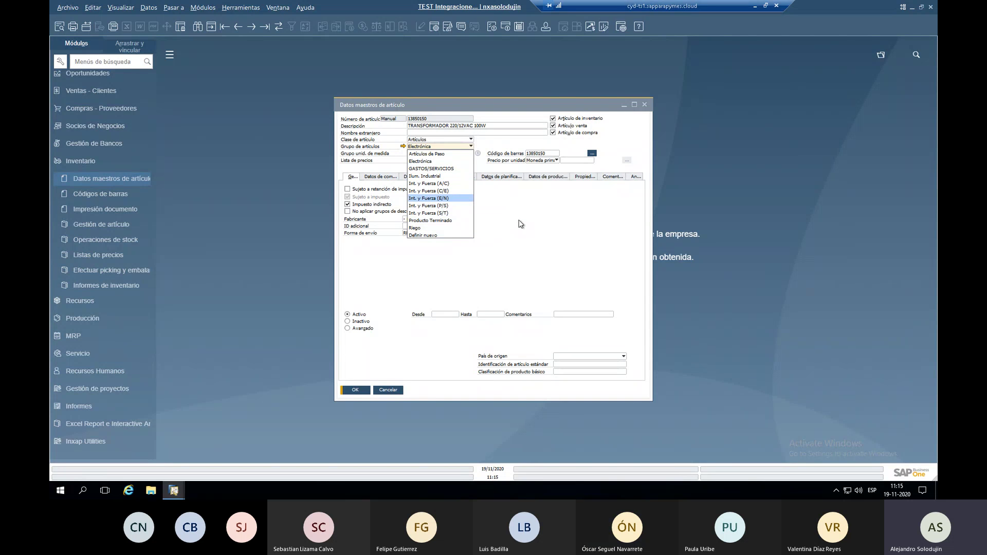
key(alt+Tab)
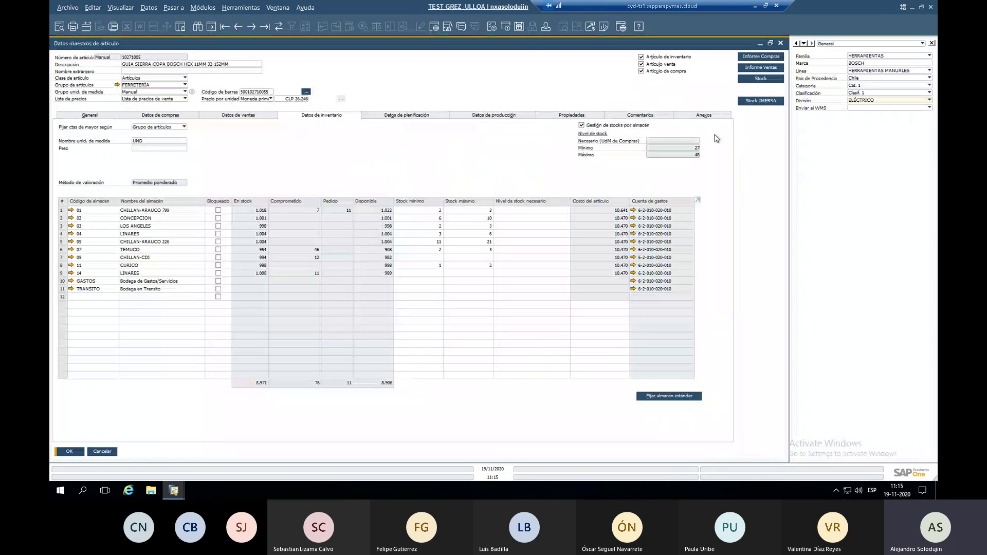
Review the purchase-order and sales reports for item 10271005, then request its per-warehouse stock.
click(756, 57)
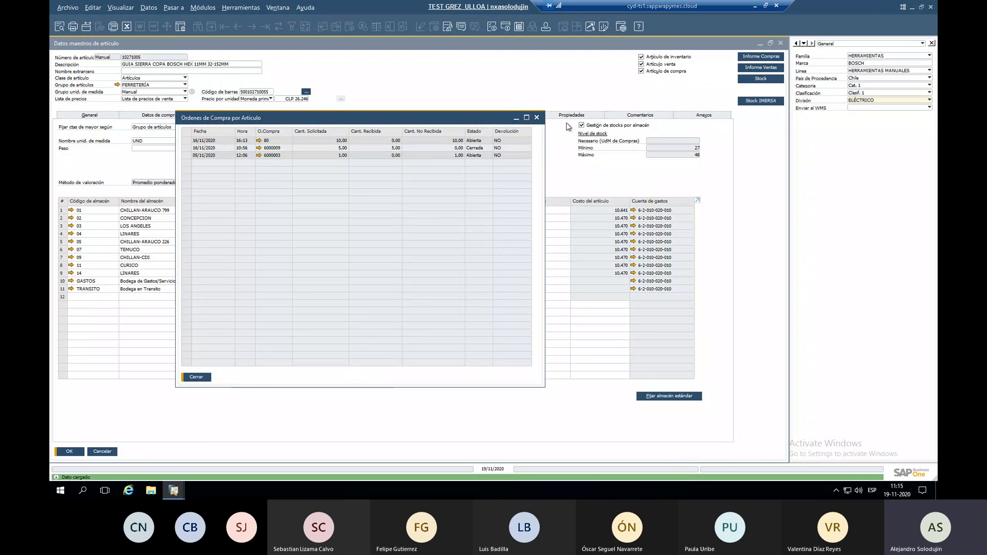
click(537, 118)
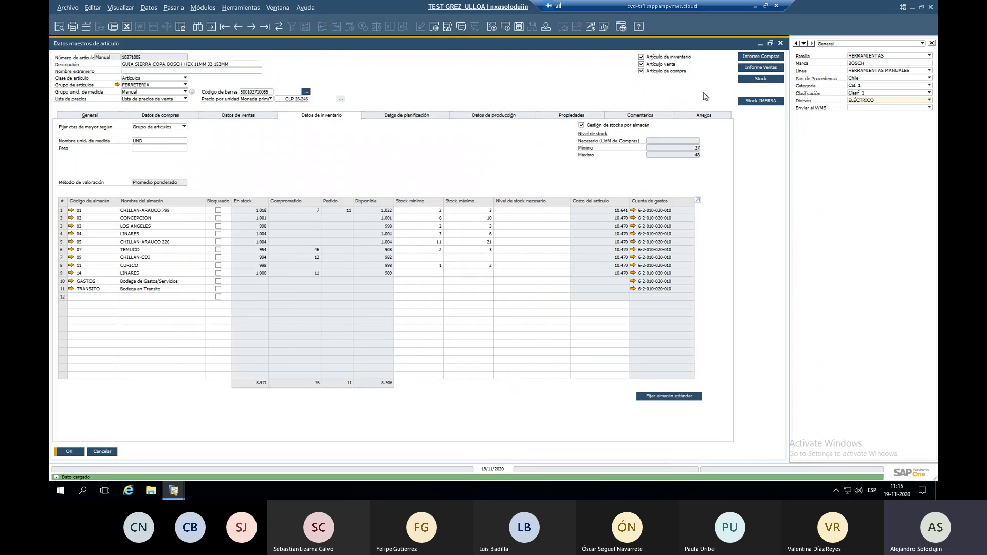
click(765, 68)
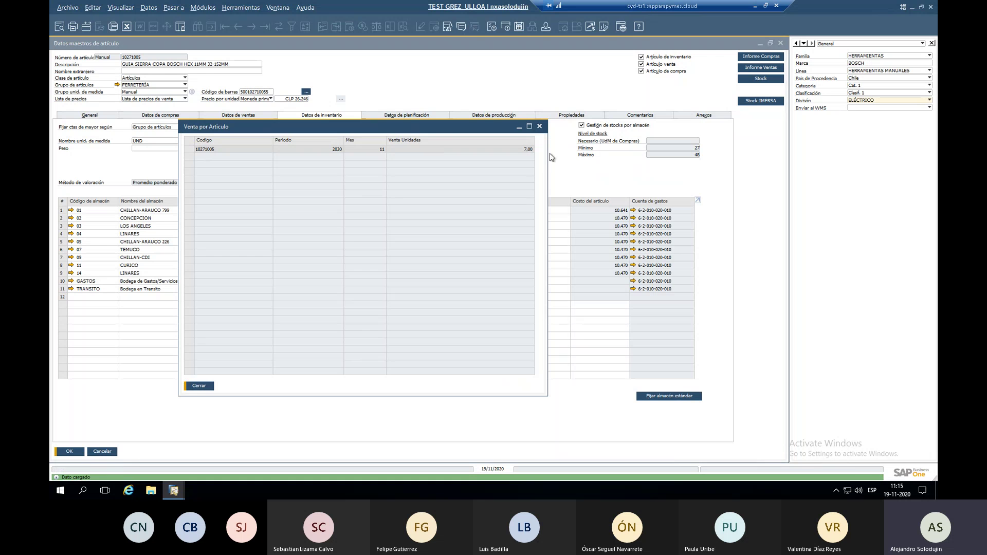
click(539, 127)
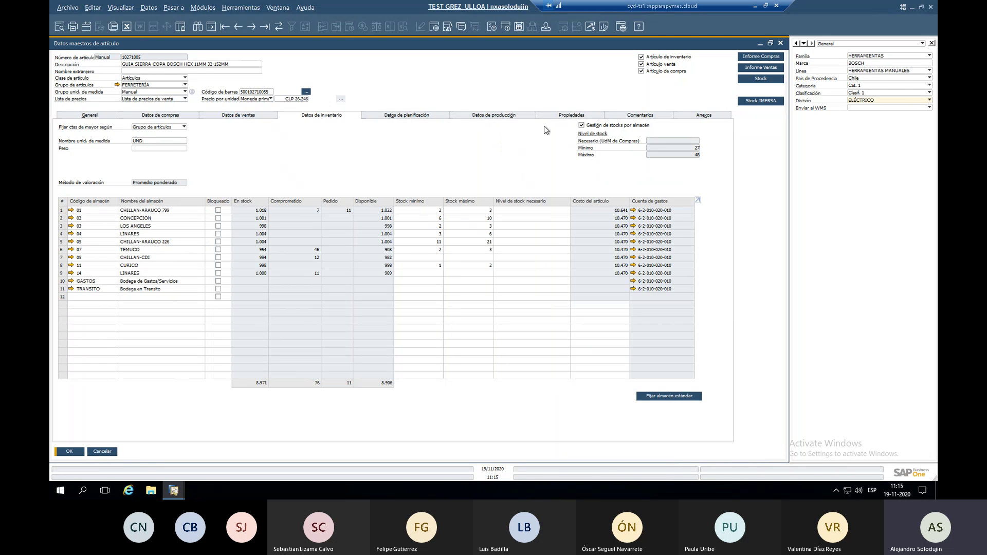
click(761, 80)
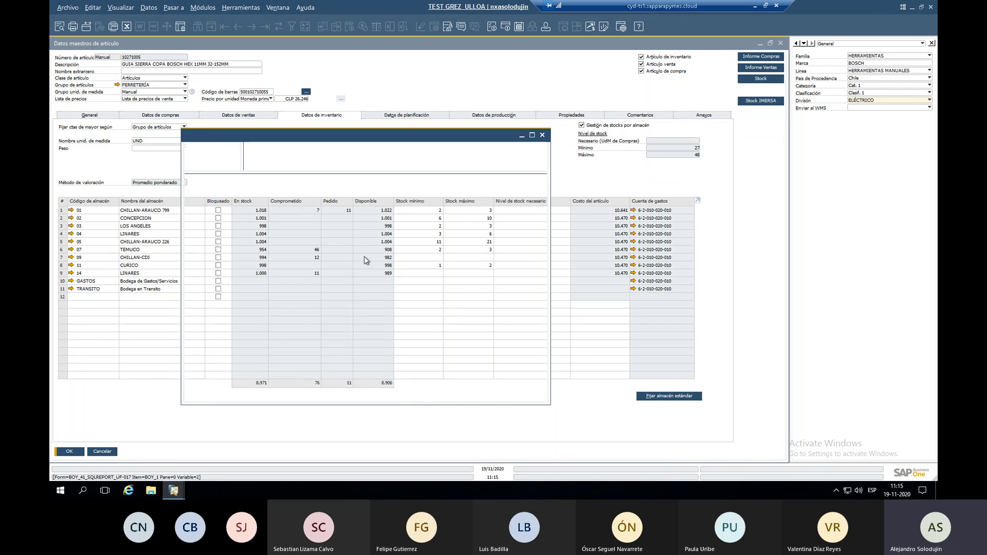
Review item 10271005's per-warehouse stock report, scrolling across its columns, then close it.
drag(400, 139, 654, 173)
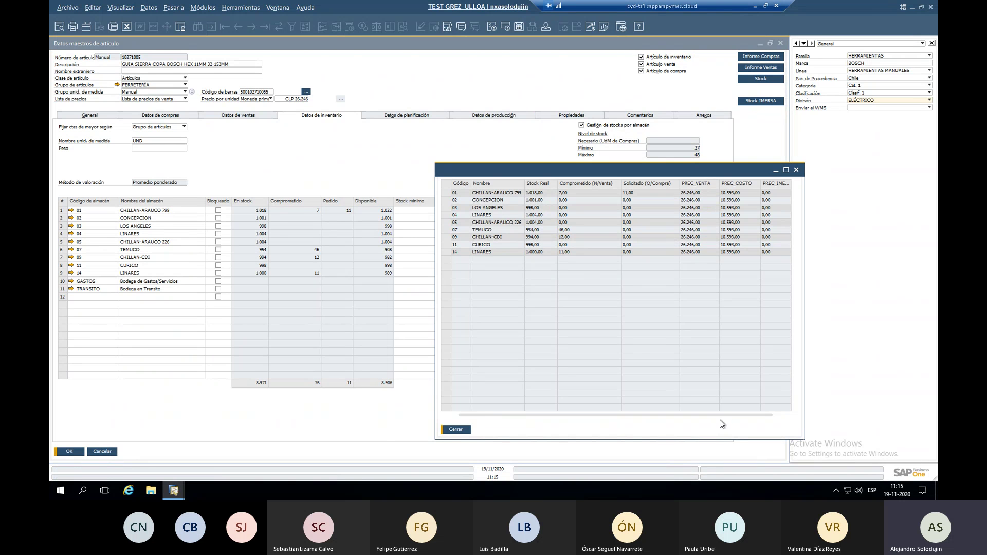
drag(733, 417, 757, 404)
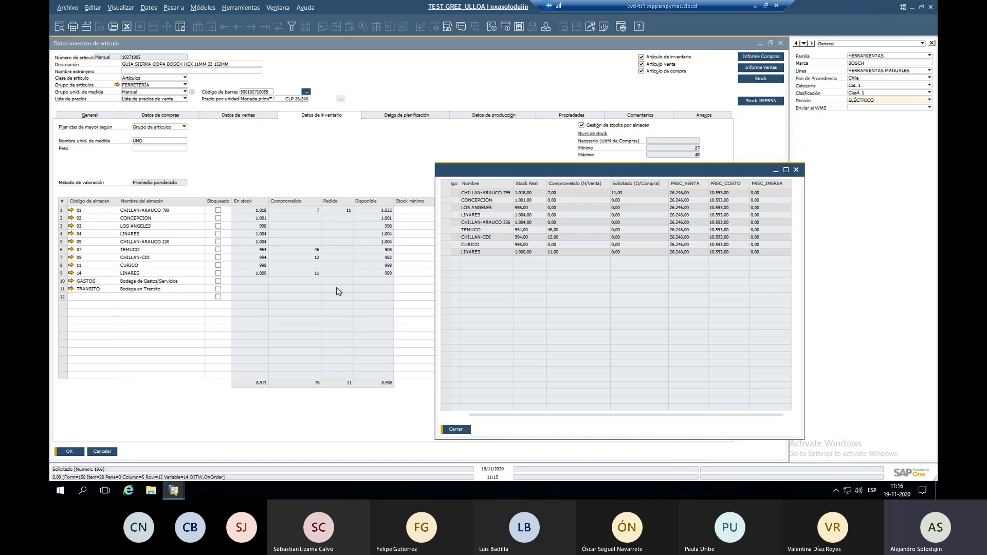
click(549, 161)
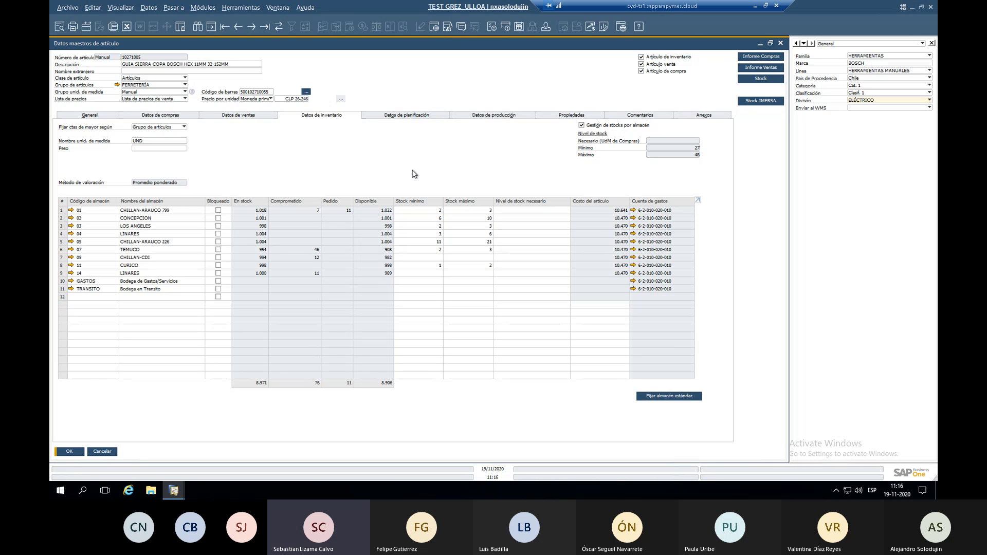
right_click(415, 174)
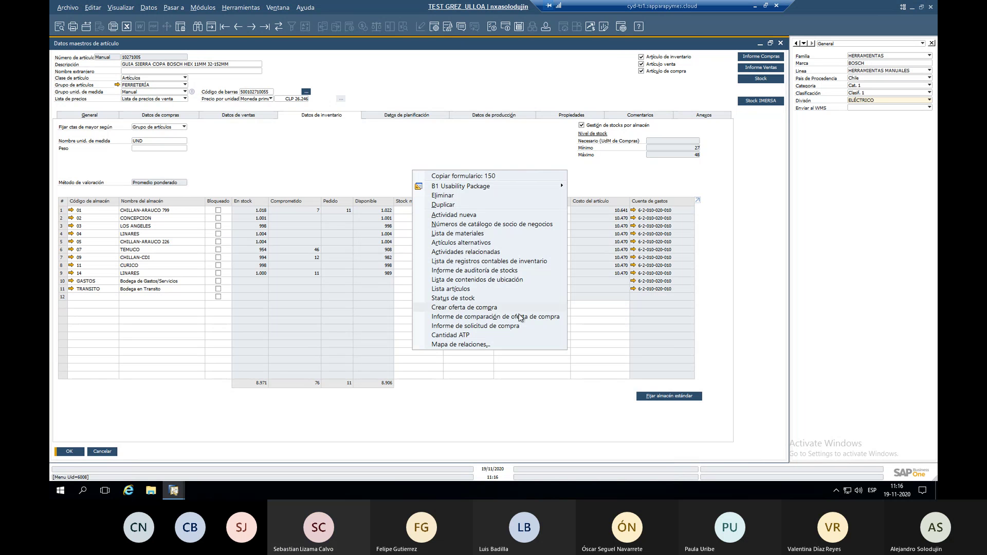
click(482, 270)
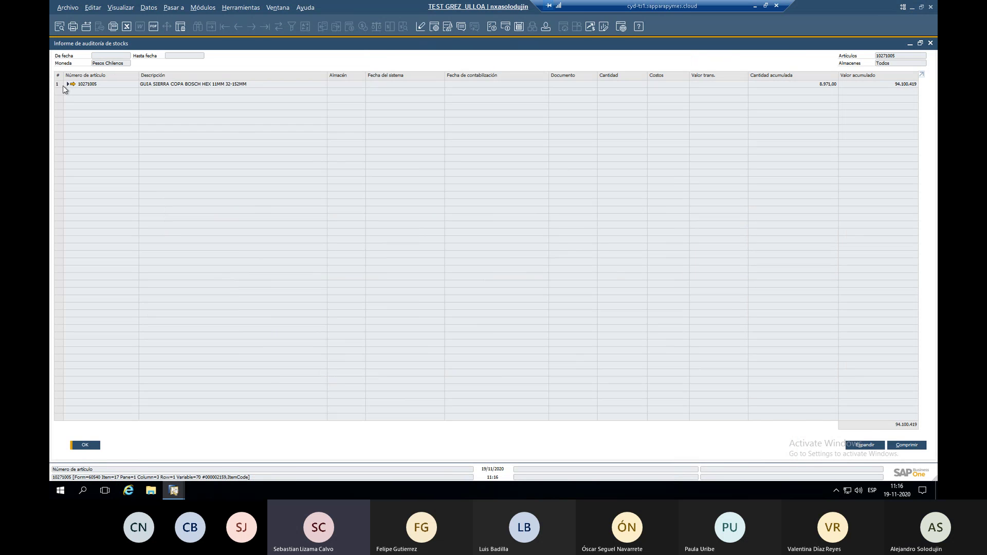
click(67, 85)
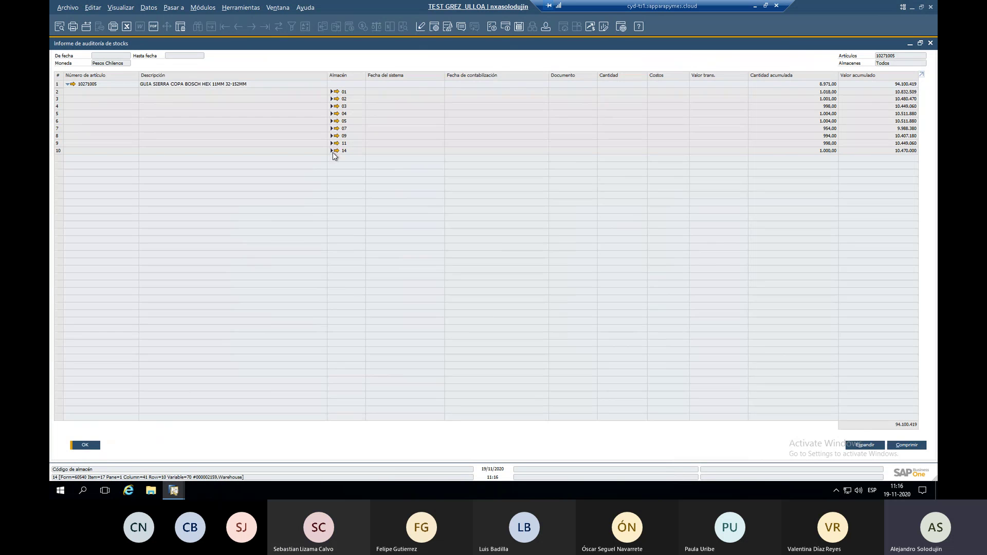
click(865, 445)
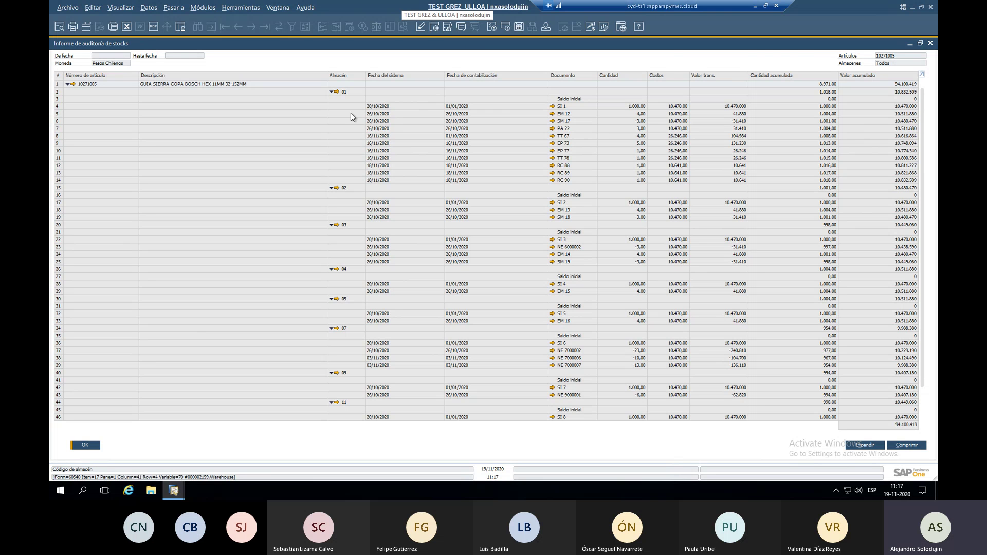
click(385, 93)
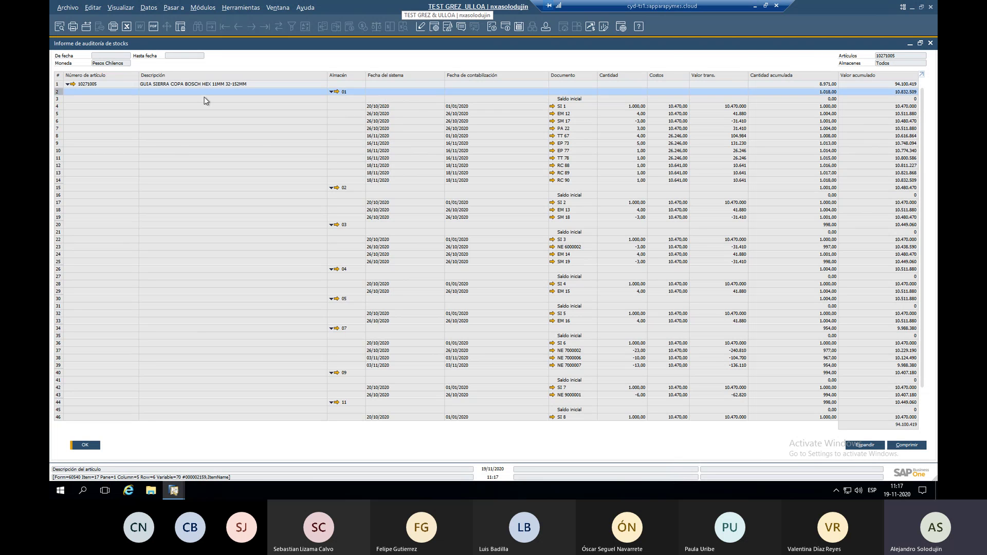
click(360, 121)
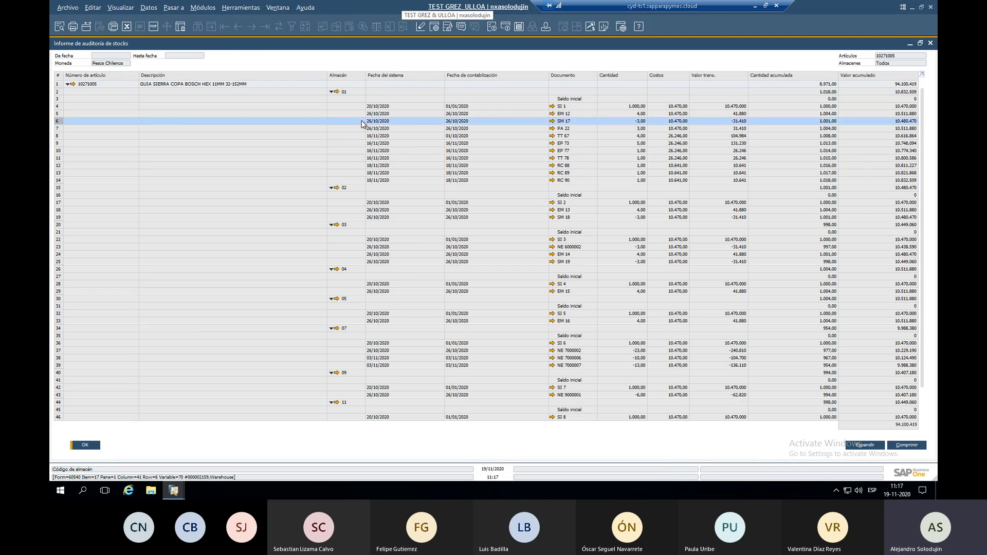
click(374, 99)
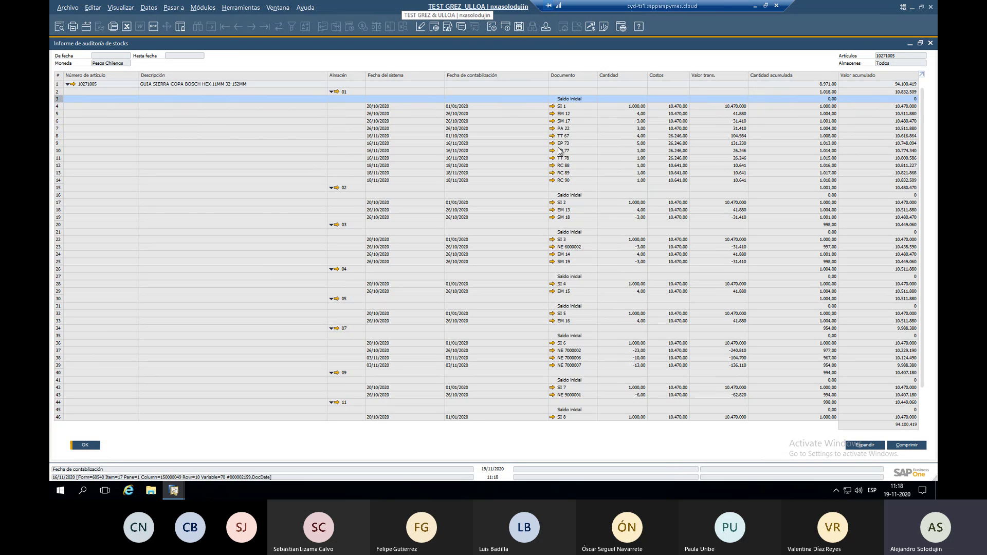
scroll(566, 317, down, 2)
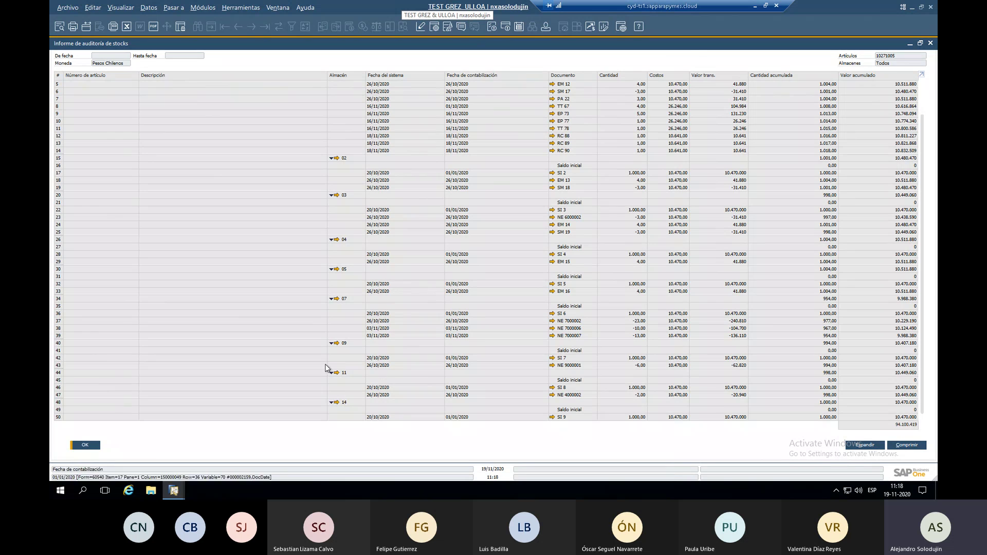
click(74, 446)
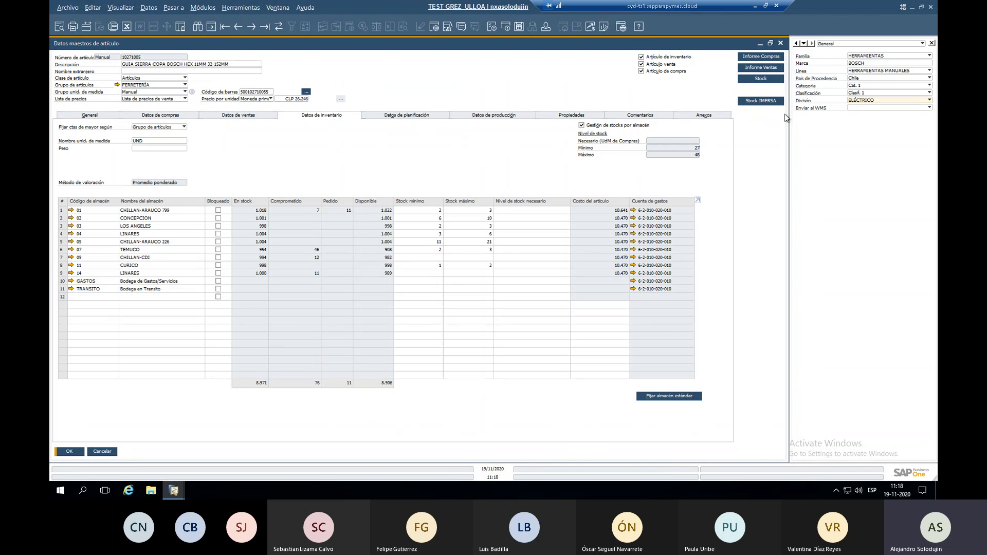
click(242, 7)
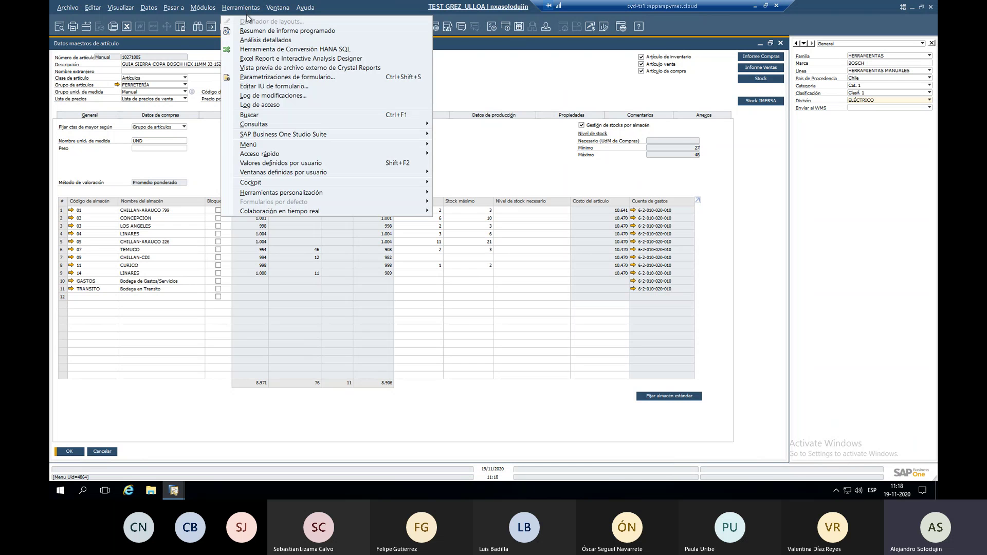
mouse_move(344, 176)
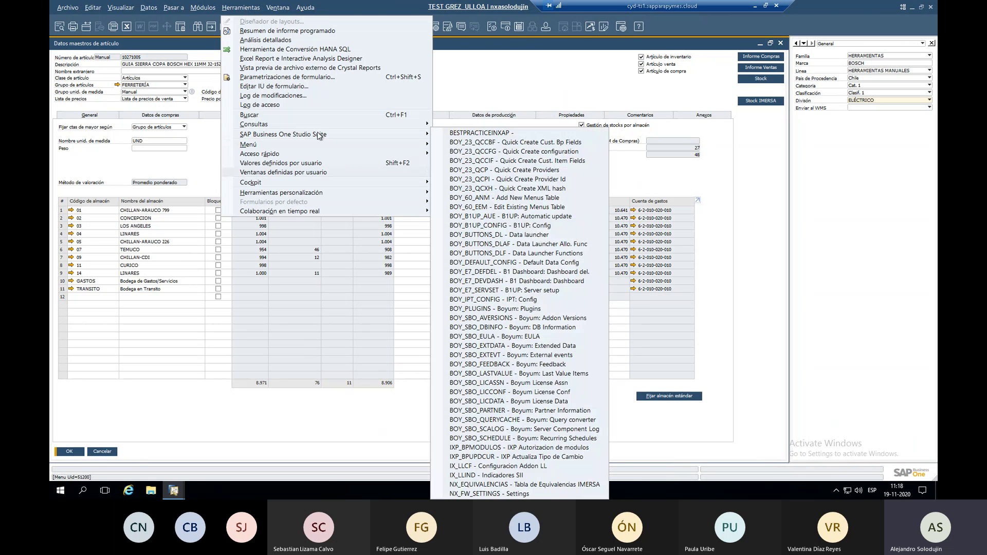
click(246, 9)
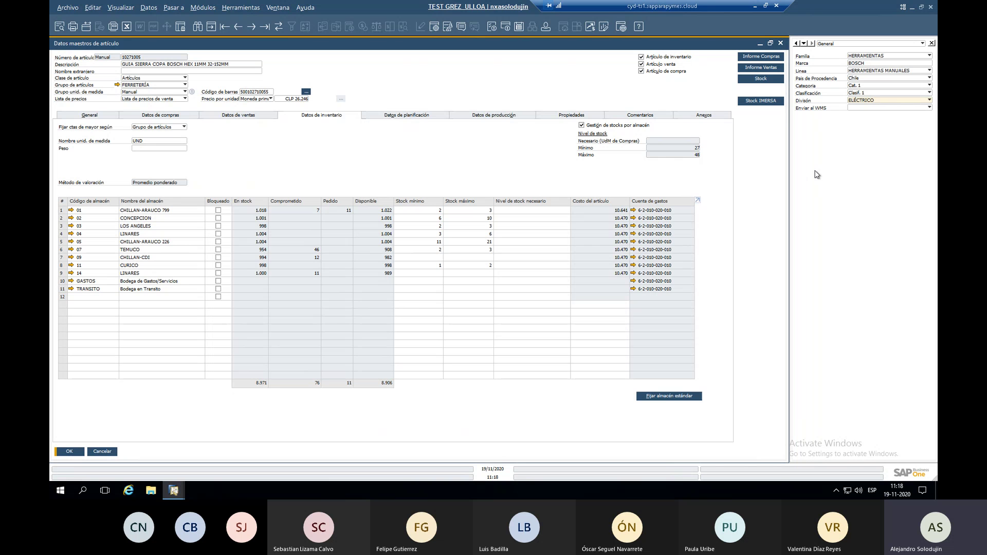
click(245, 10)
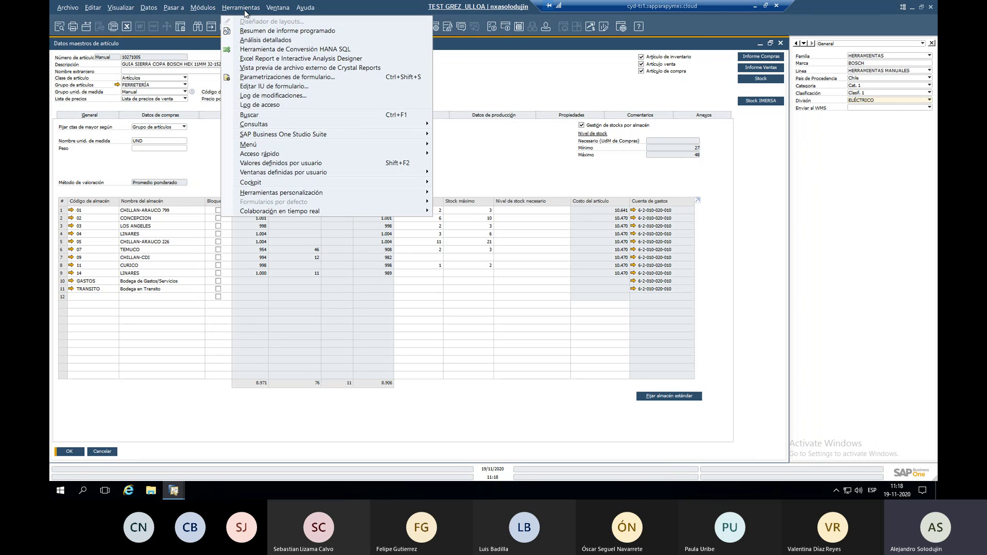
click(256, 10)
click(255, 10)
mouse_move(314, 176)
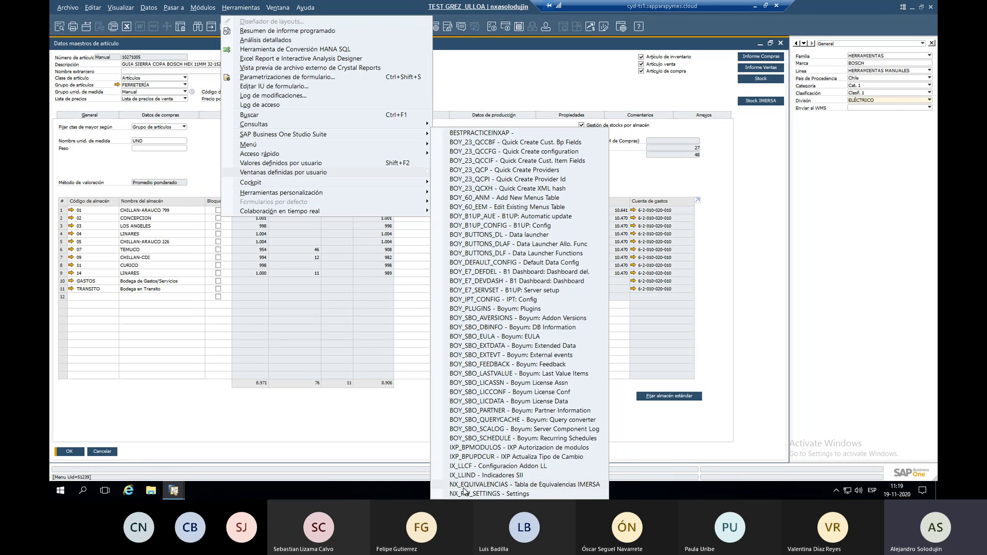
click(524, 485)
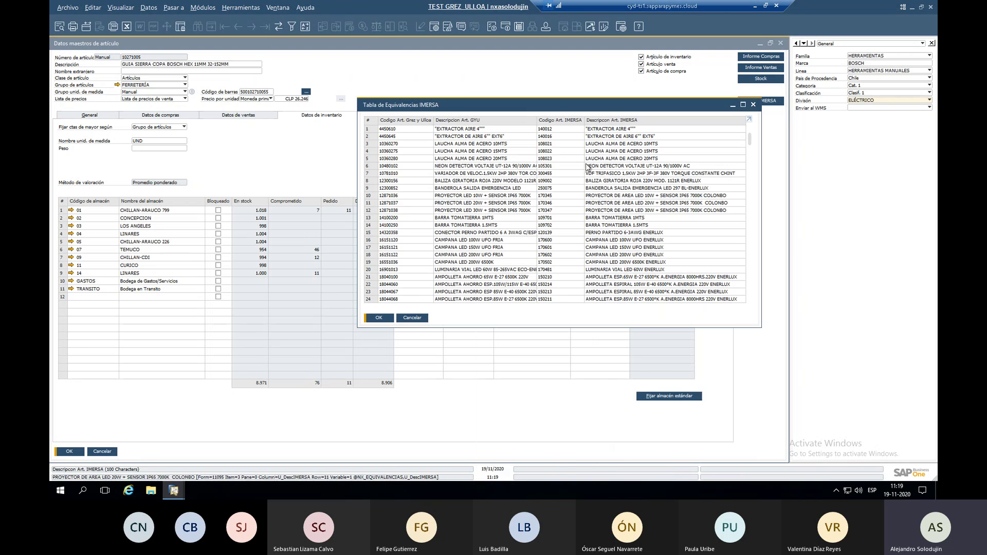
click(743, 105)
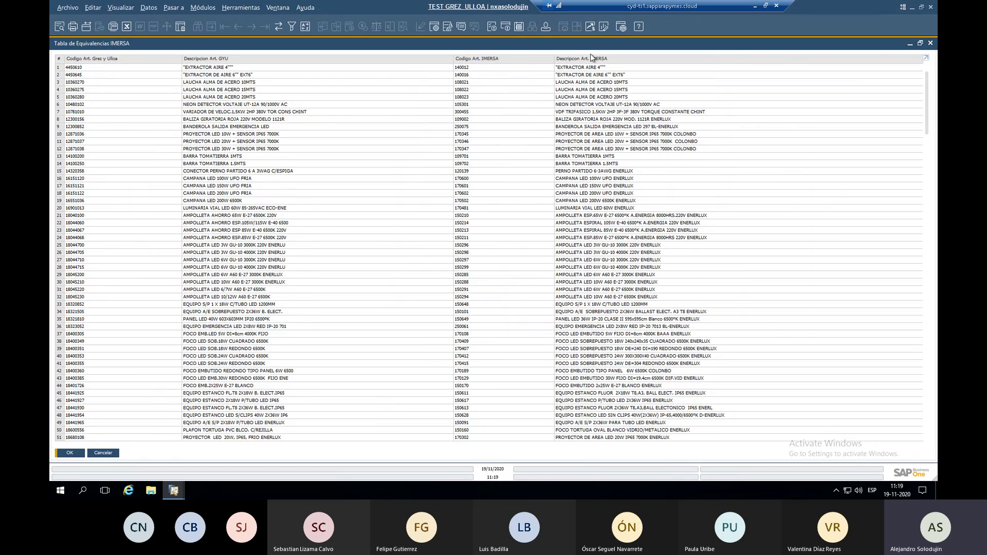
drag(929, 89, 931, 424)
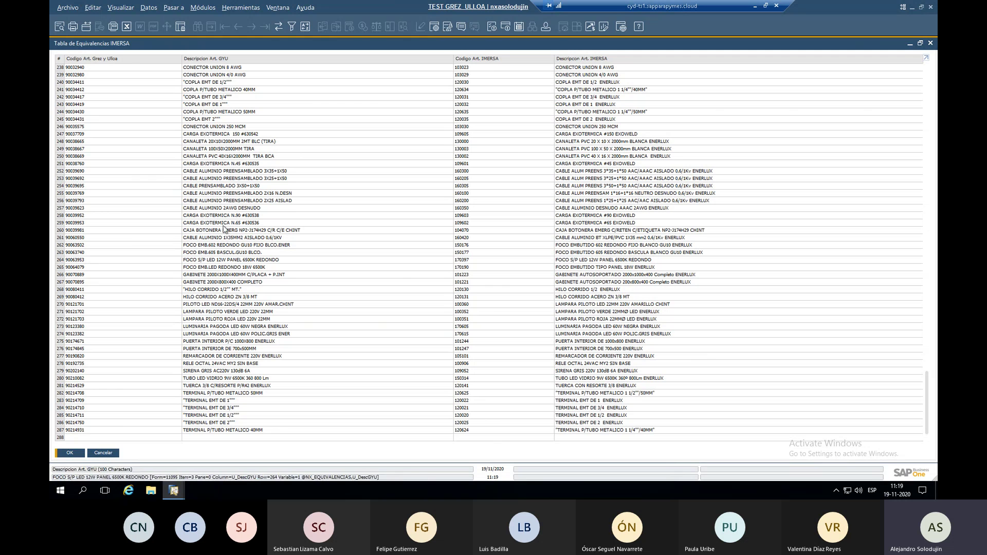
double_click(108, 429)
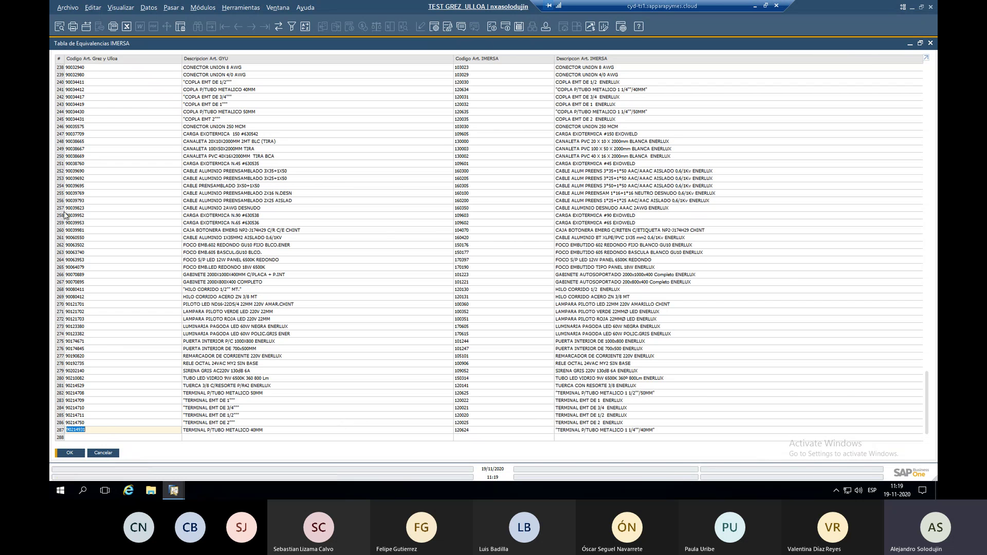
click(70, 453)
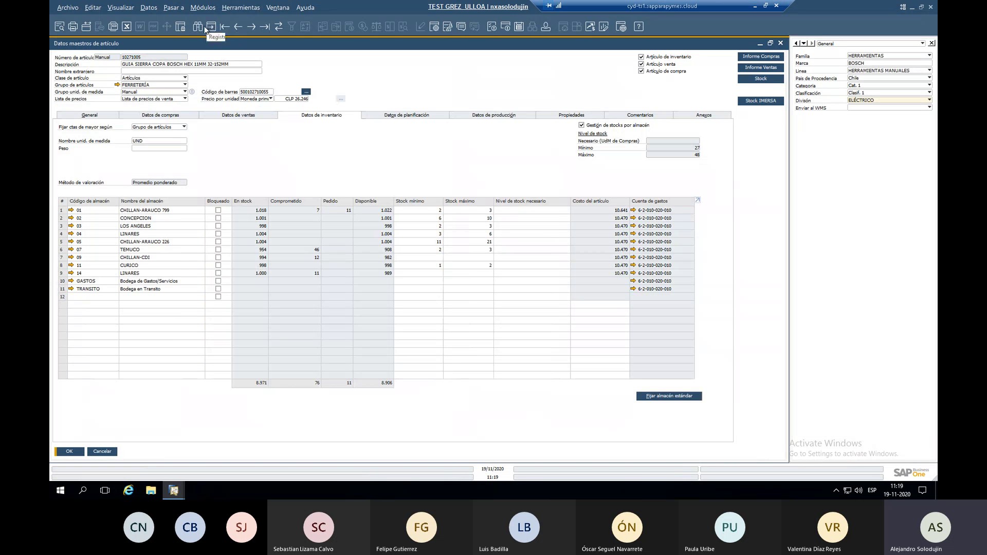
Search for item 90214931 and open its Stock IMERSA breakdown.
click(205, 29)
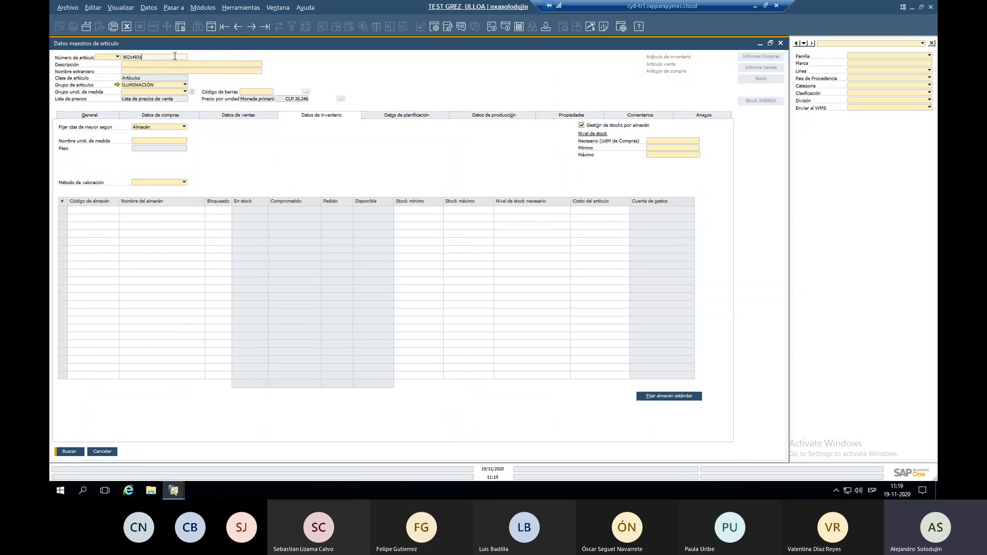
key(Return)
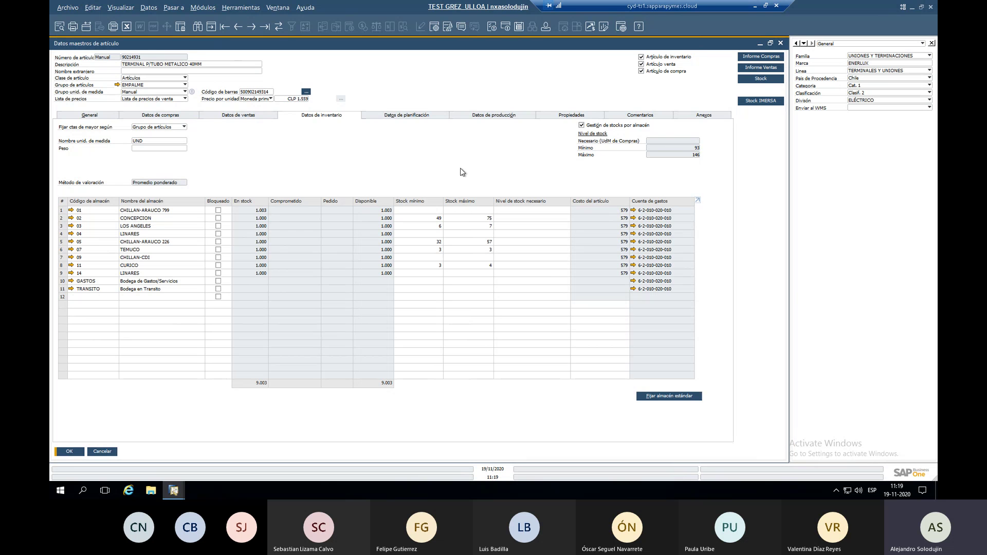
click(761, 101)
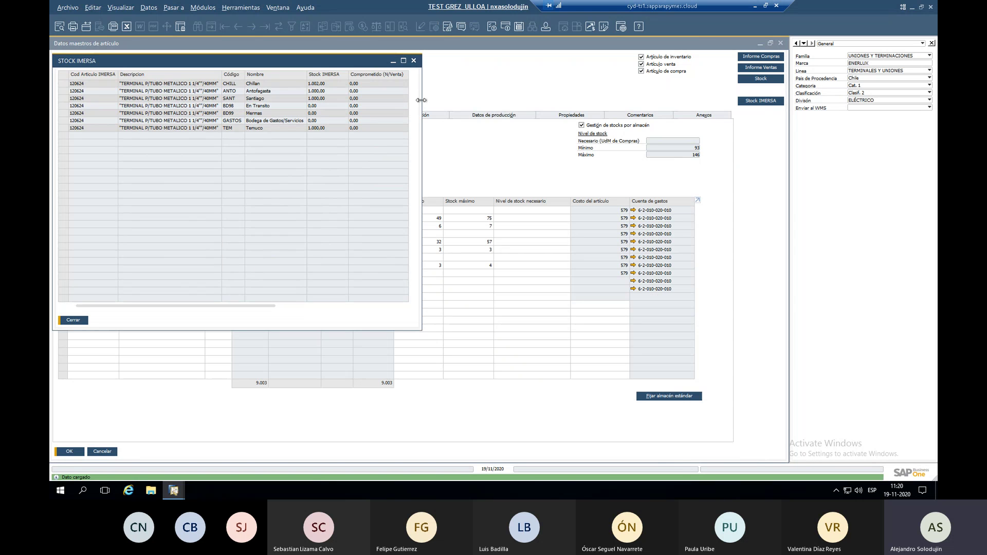
Widen and reposition the Stock IMERSA window to reveal the item header and more warehouse rows.
drag(422, 105, 640, 118)
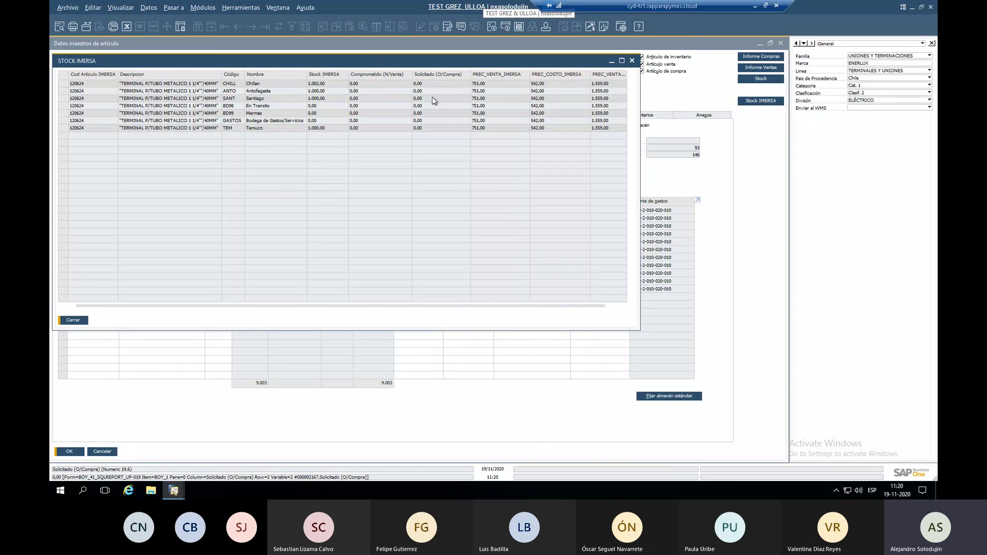
drag(358, 62, 372, 189)
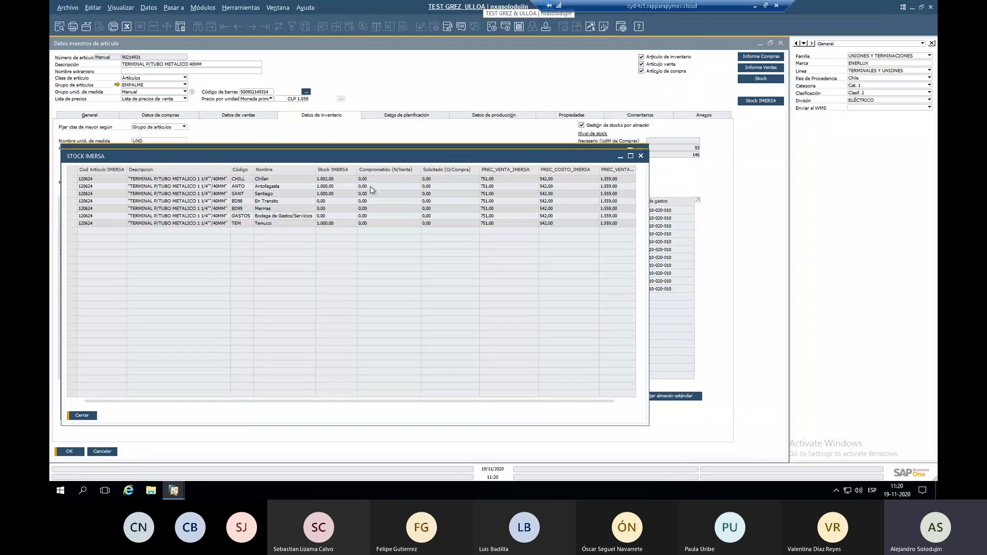
drag(365, 154, 377, 241)
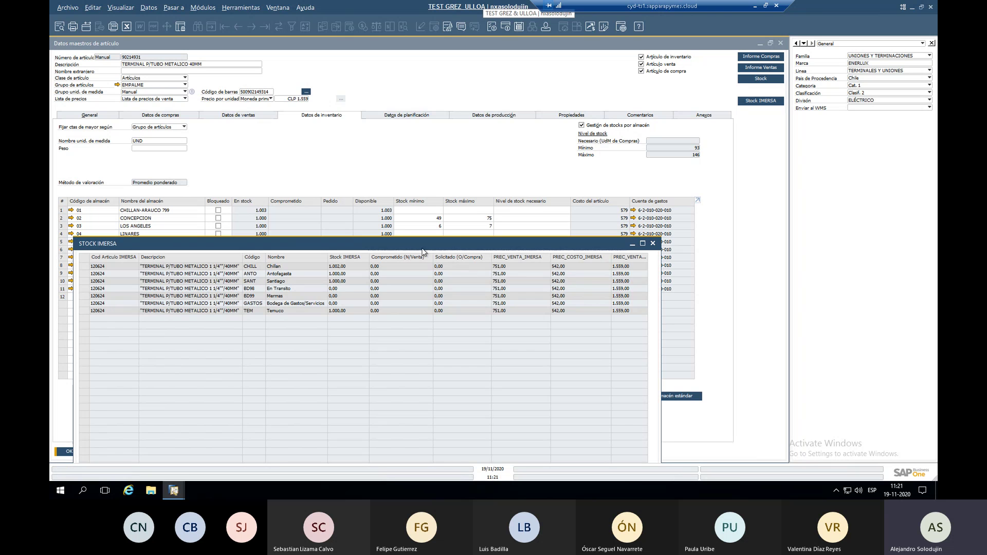
drag(426, 247, 394, 307)
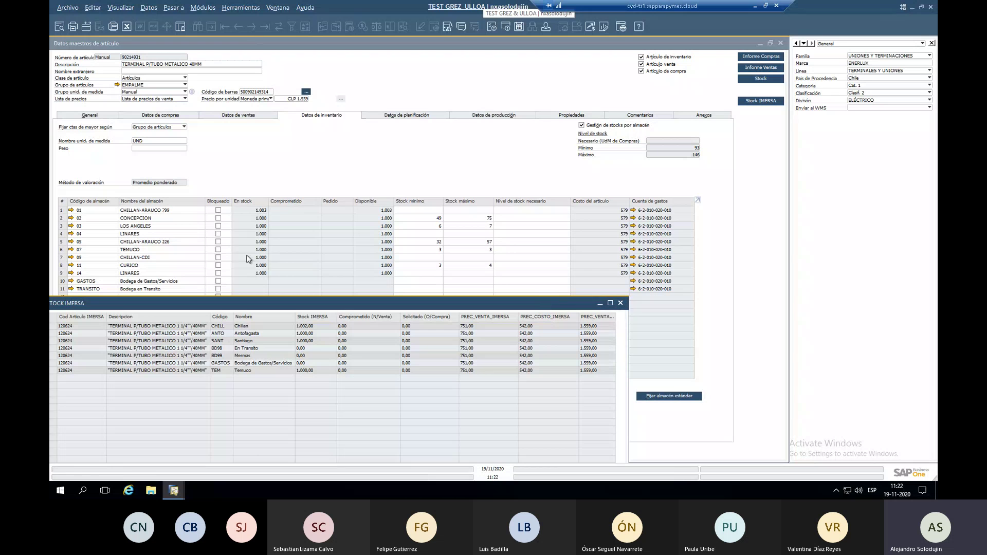
Close the Stock IMERSA window, reopen it once more, then close it again.
click(621, 303)
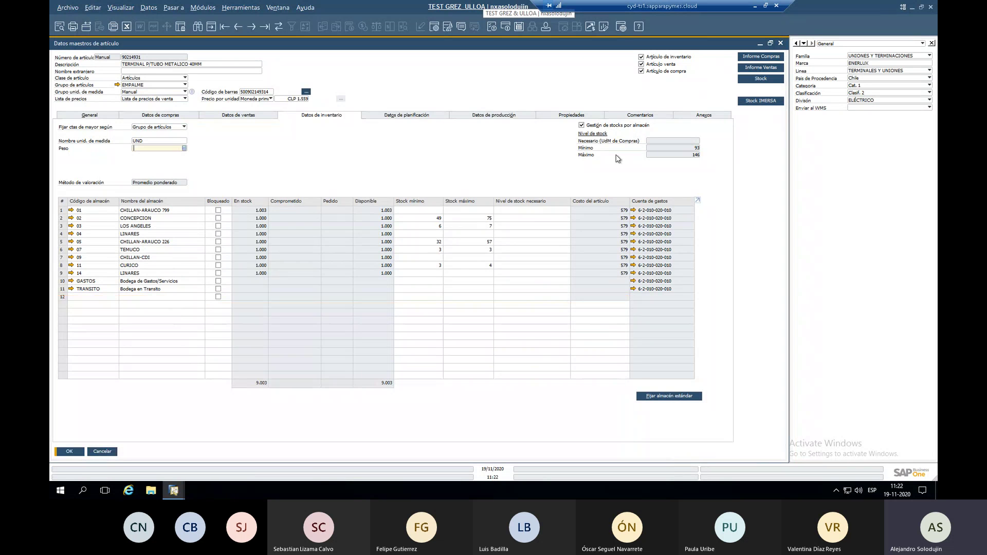
click(756, 102)
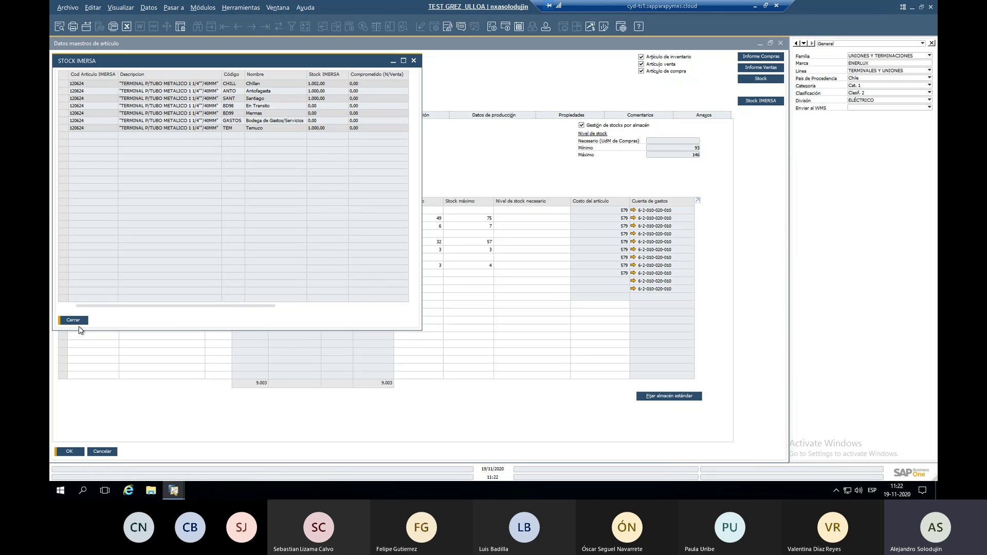
click(414, 61)
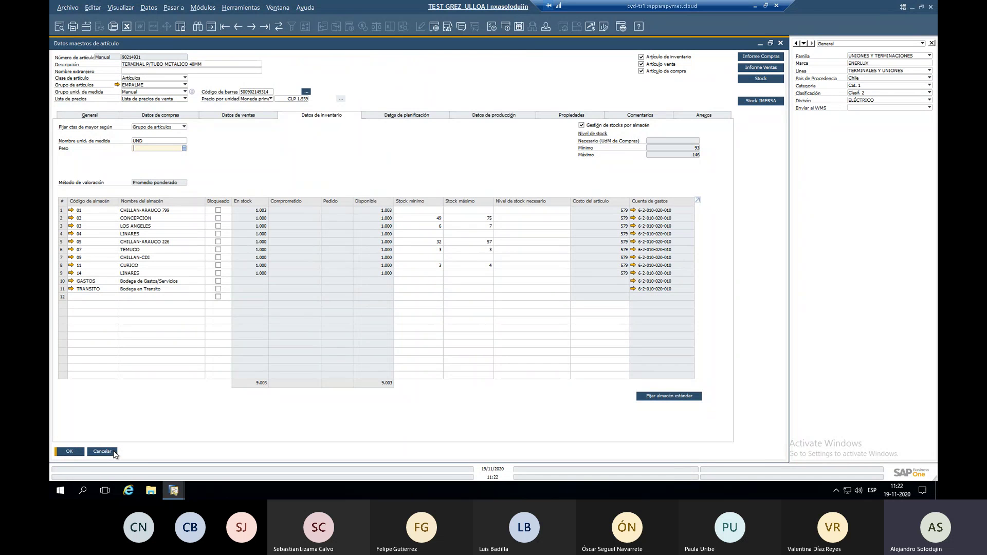
Close the item record, the company selection dialog and the item groups window.
click(101, 452)
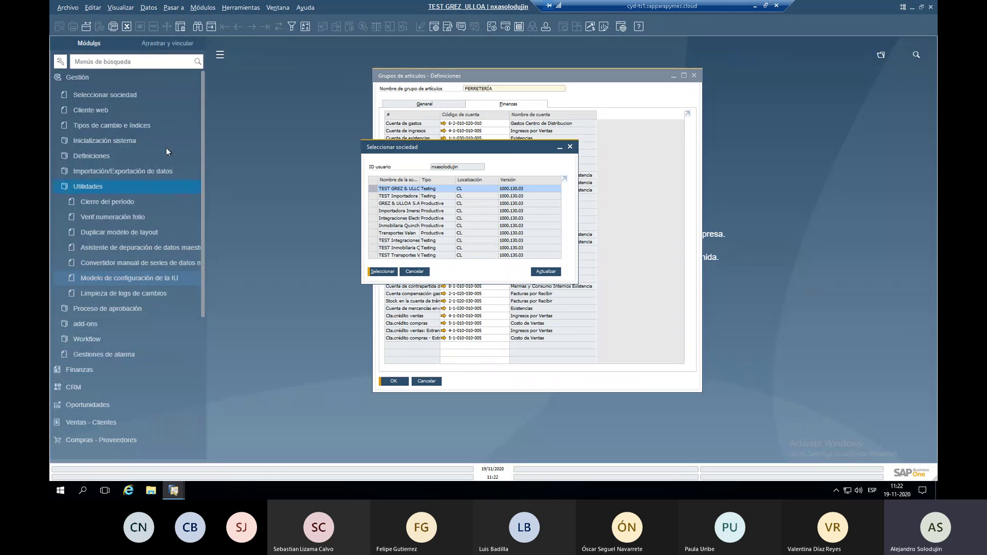
click(415, 272)
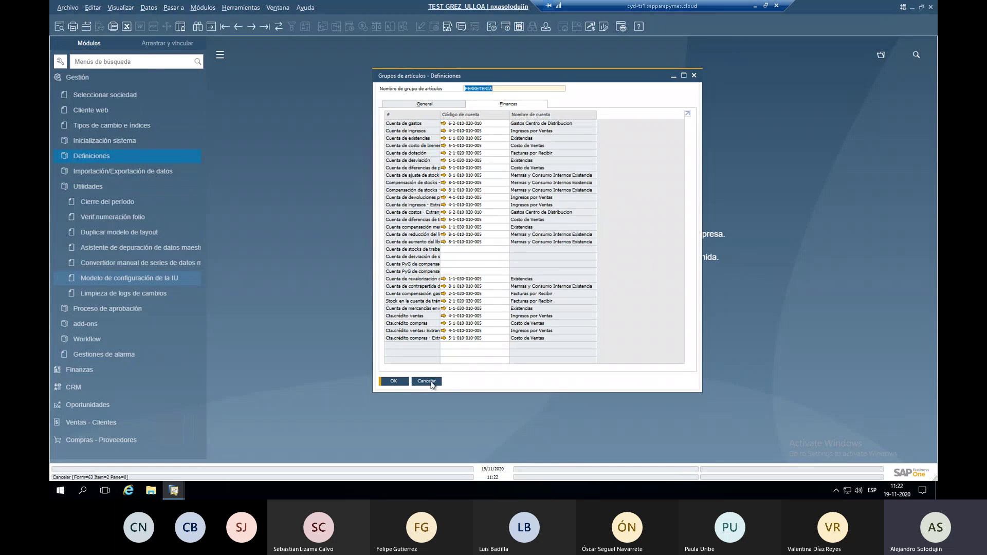
click(431, 382)
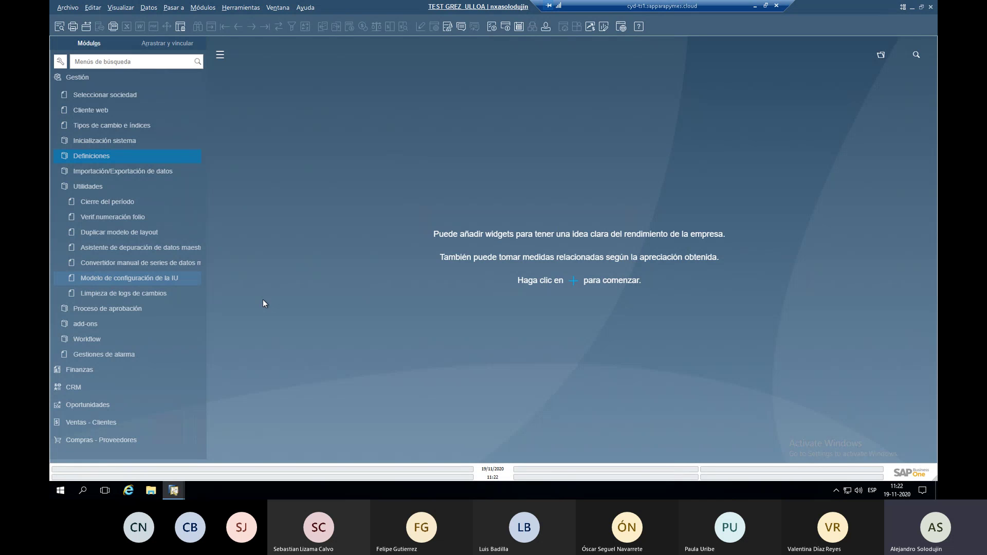
Open the item master data form from the Inventario module, showing item 10271005.
click(114, 83)
click(98, 218)
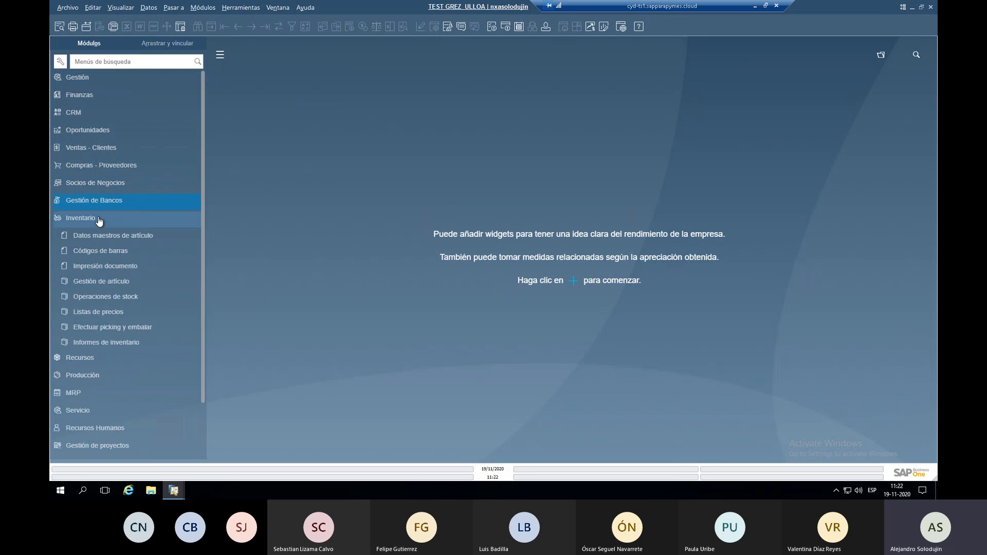
click(111, 180)
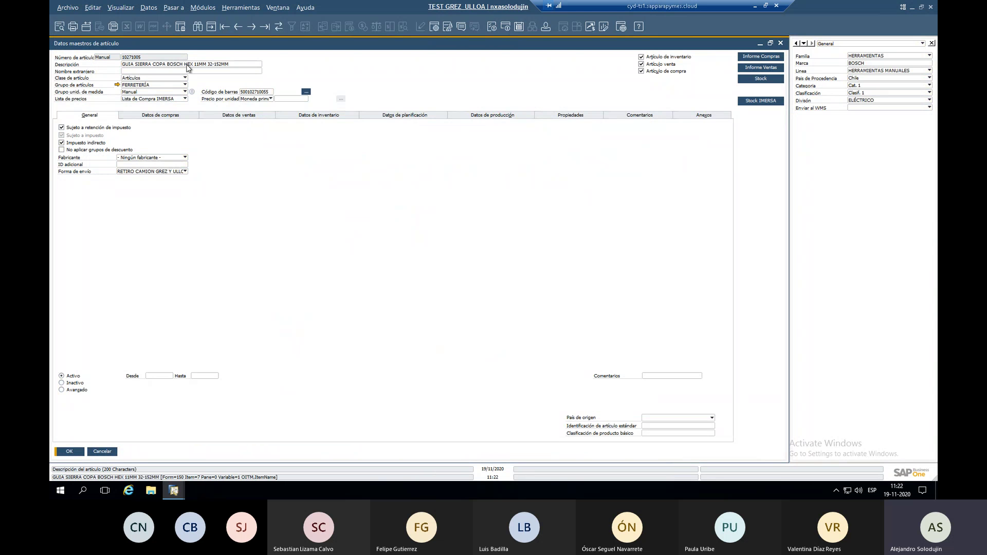
Copy the description 'GUIA SIERRA COPA BOSCH HEX 11MM 32-152MM' and switch the form to create mode.
click(189, 64)
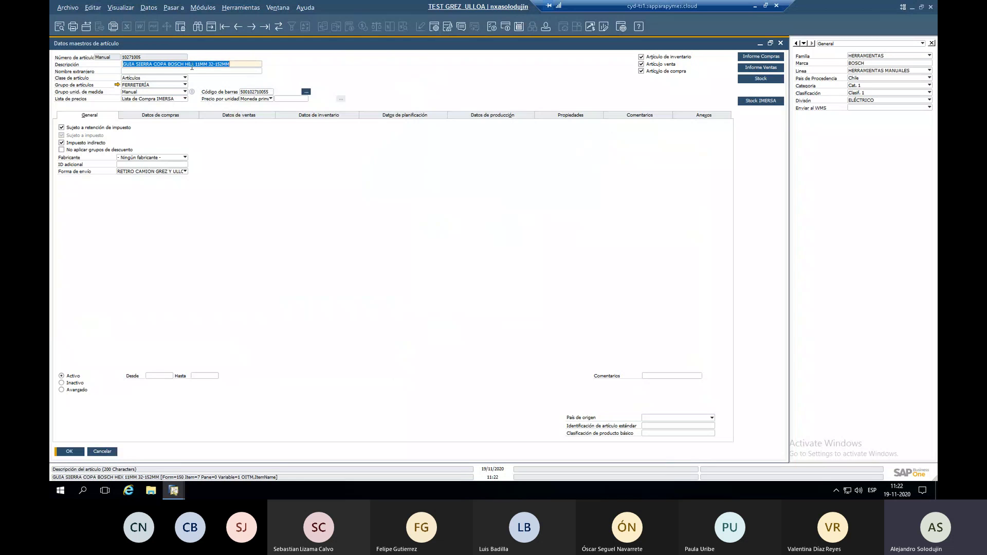
right_click(189, 64)
key(Escape)
drag(124, 64, 242, 59)
key(ctrl+c)
drag(215, 65, 235, 65)
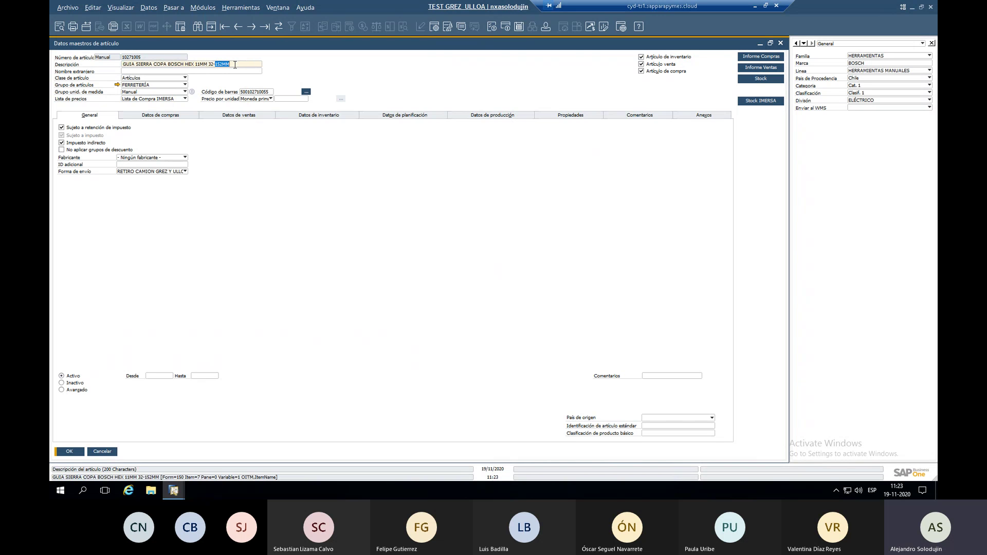
click(213, 27)
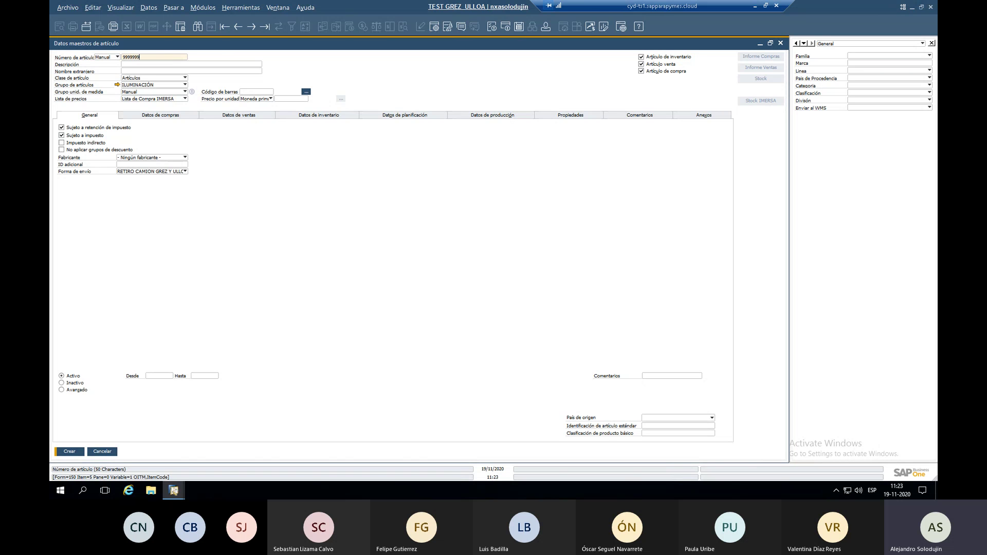
Paste the Bosch saw guide description and set the item group to FERRETERÍA, accepting the group update.
key(Tab)
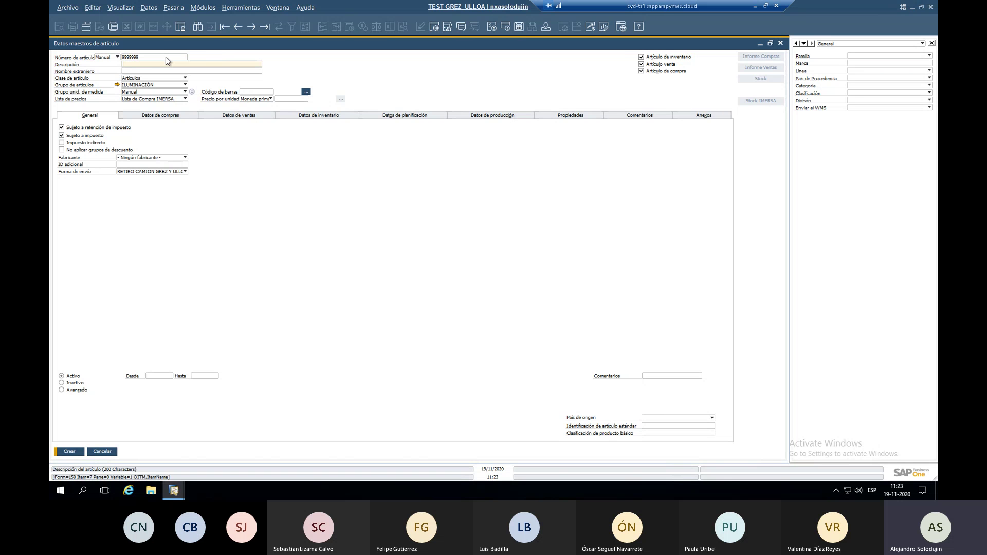
key(ctrl+v)
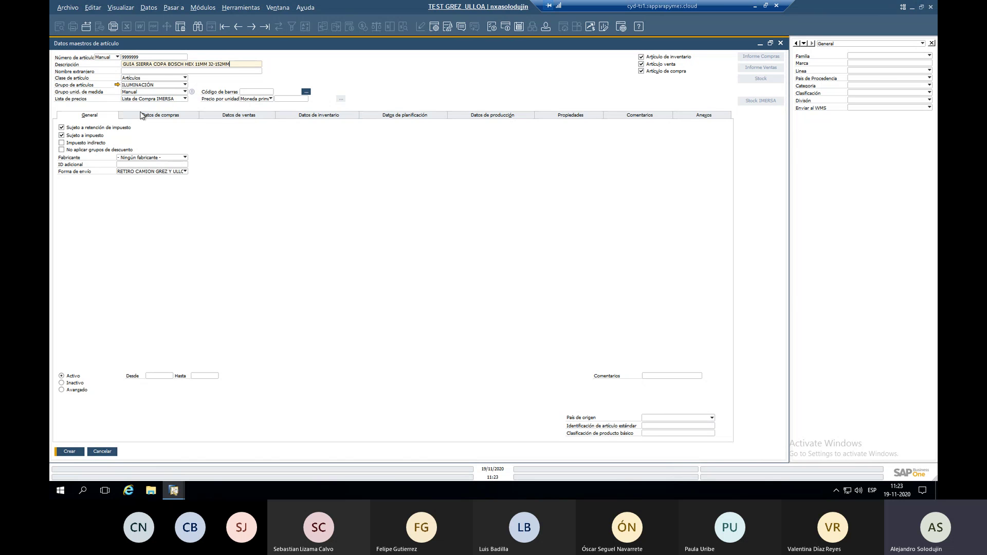
click(149, 85)
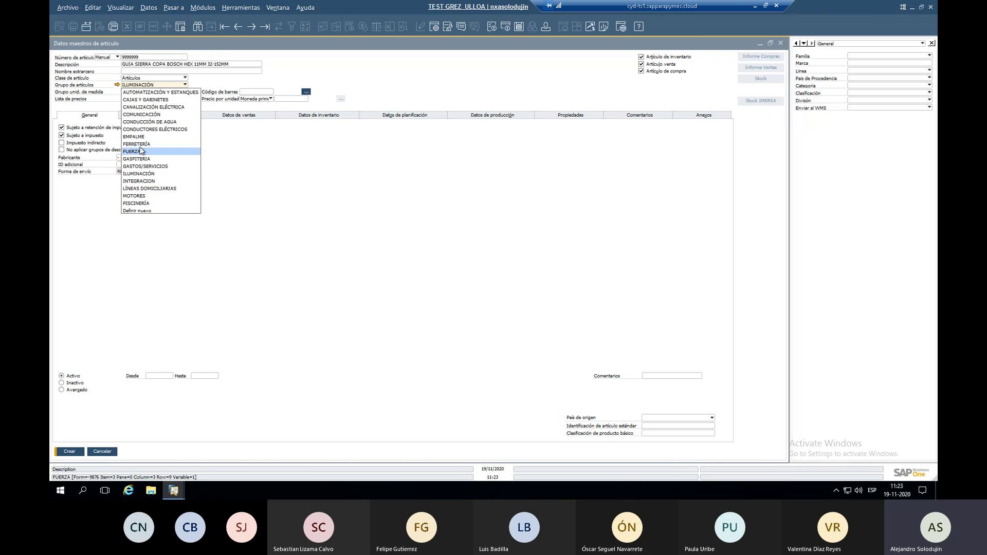
click(146, 144)
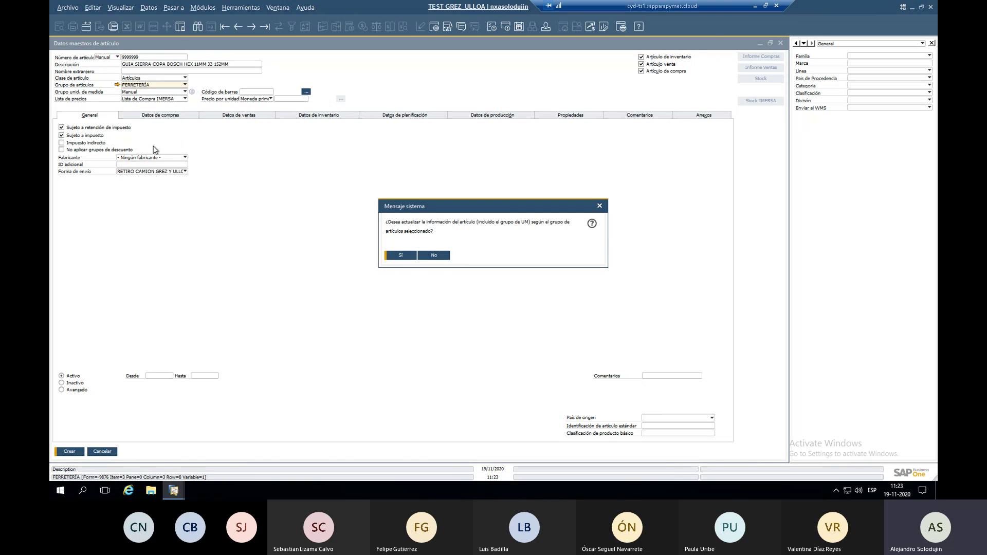
click(401, 257)
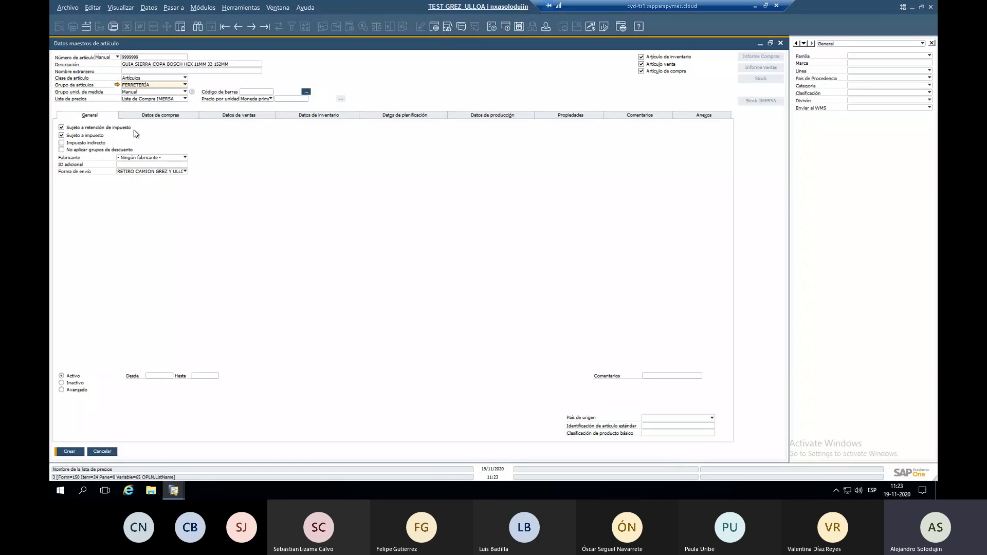
Mark the item subject to indirect tax and keep RETIRO CAMION GREZ Y ULLOA S.A as shipping method.
click(61, 143)
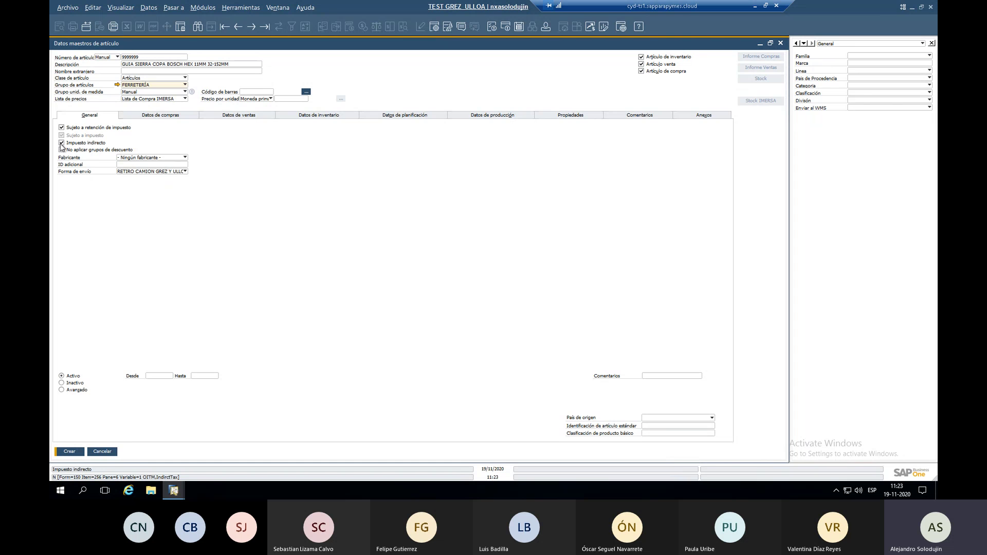
click(171, 175)
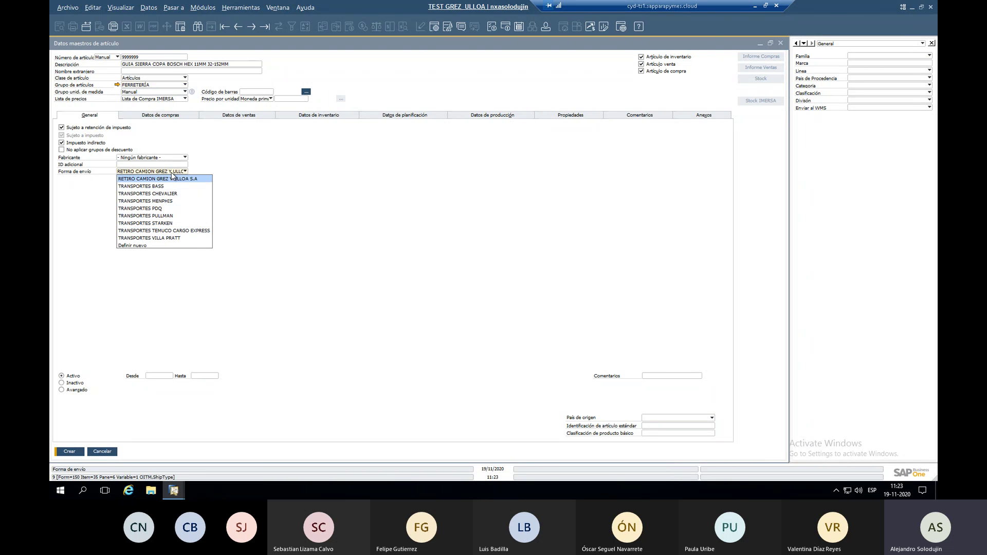
click(172, 178)
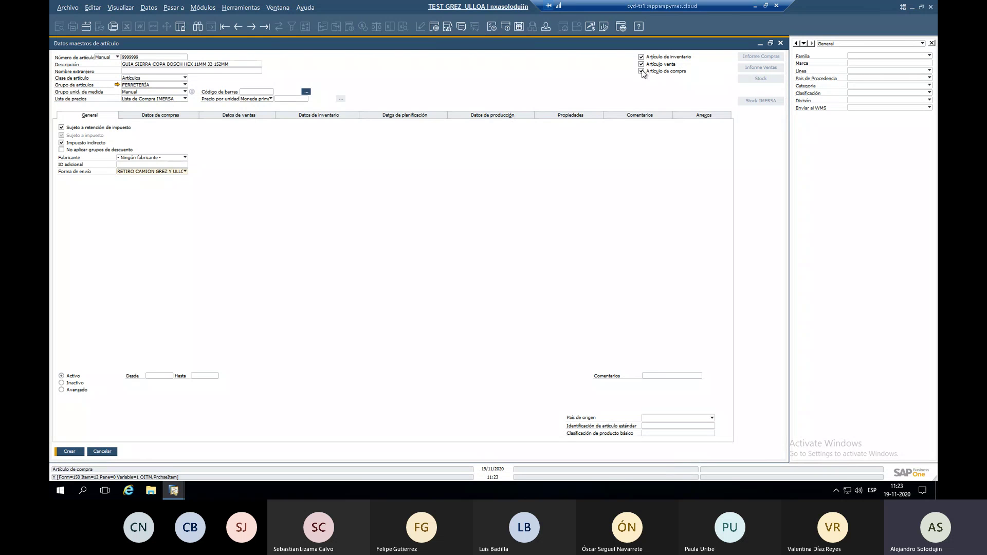
click(177, 116)
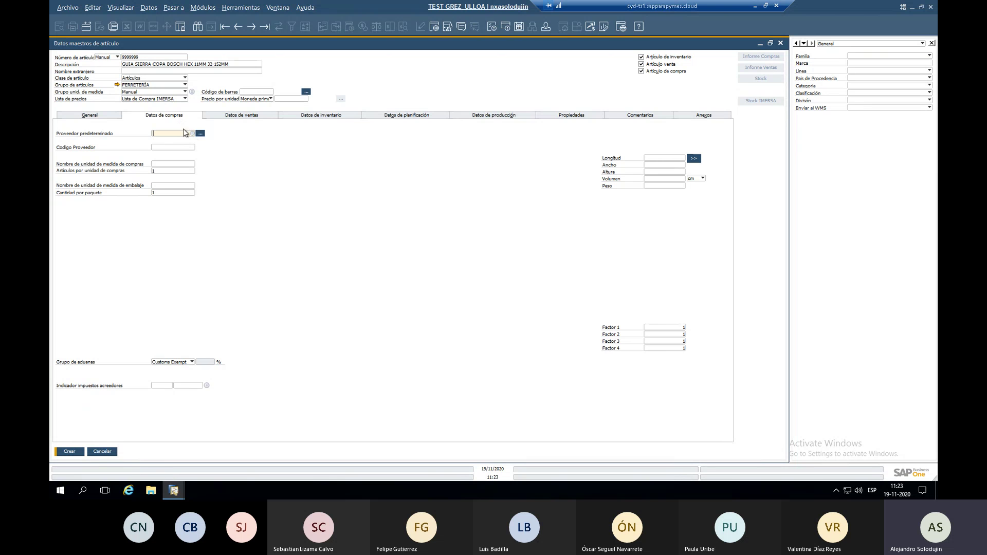
Set TOYAMA CHILE S.A. as the item's default supplier.
click(193, 135)
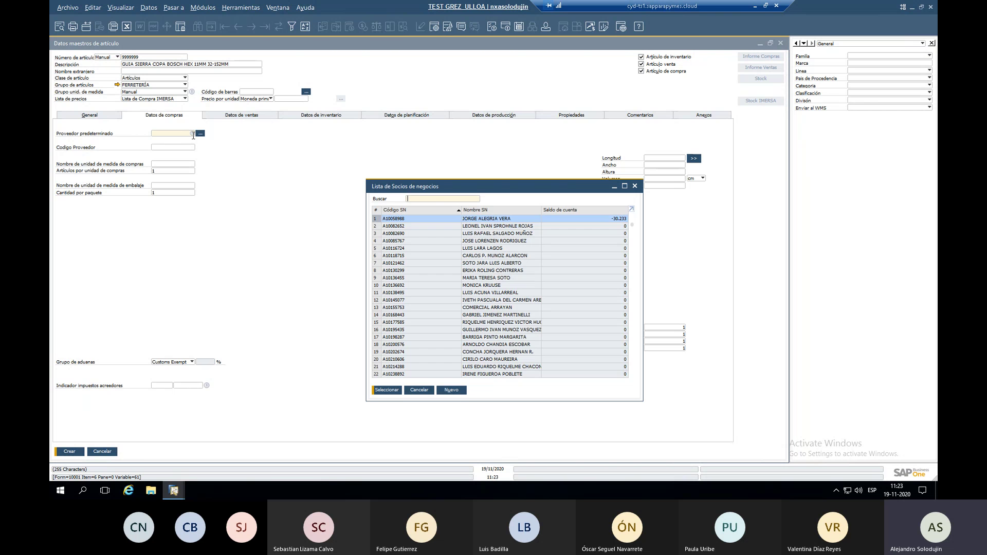
text(P)
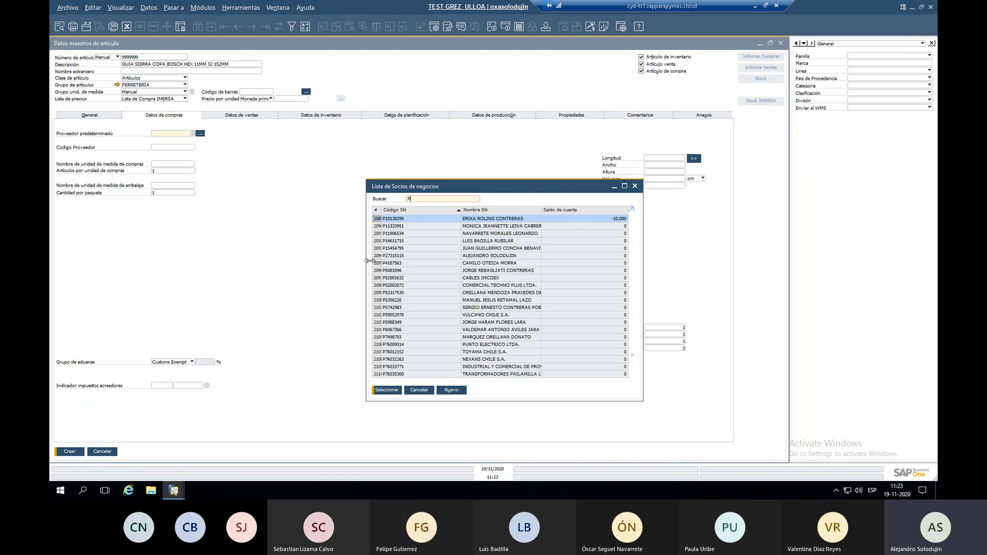
scroll(446, 237, down, 3)
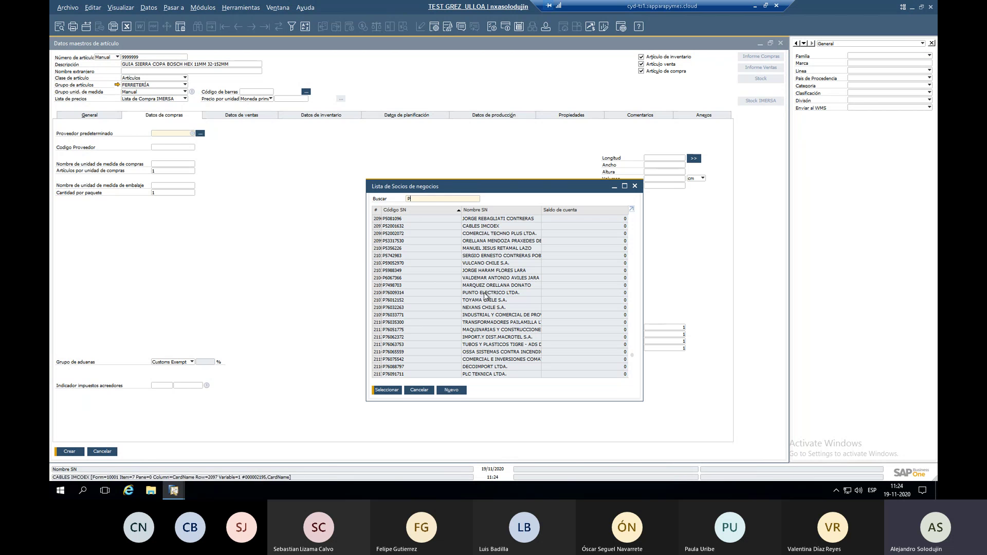
click(480, 212)
text(toy)
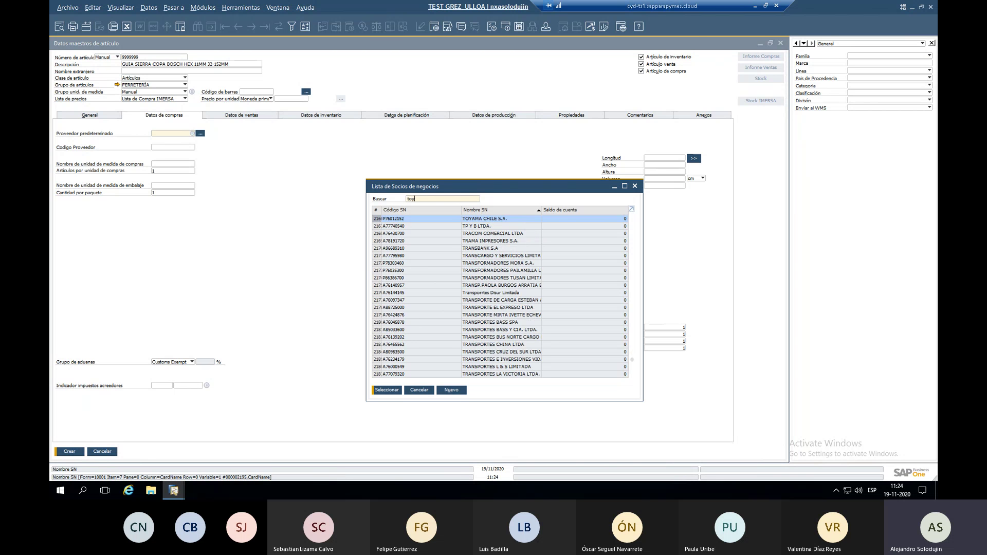
text(am)
double_click(480, 218)
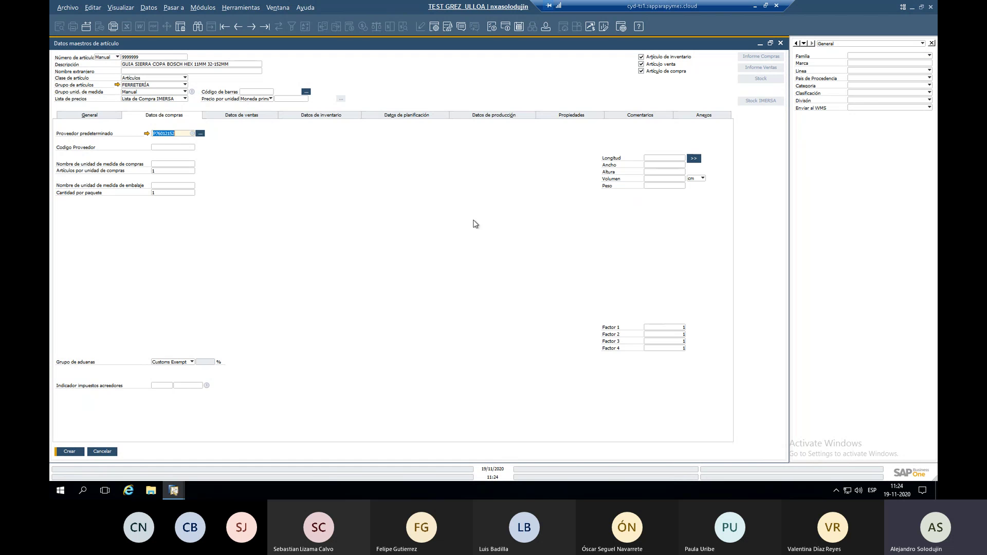
Enter supplier item code 1234 and purchase unit CAJA with 10 items per unit.
click(172, 146)
text(12345)
click(164, 163)
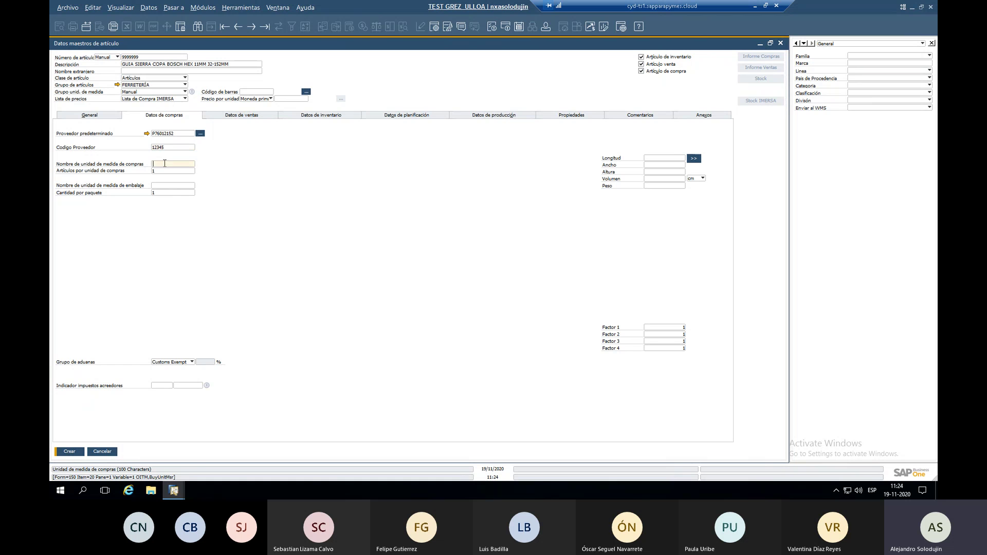
text(CAJA)
key(Tab)
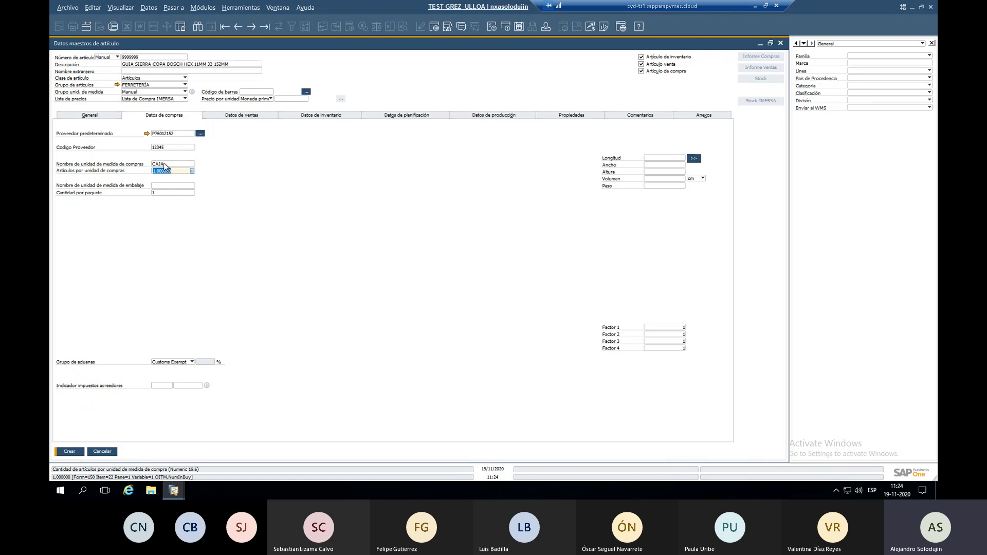
text(10)
Set the purchasing tax indicator to IVA.
click(253, 117)
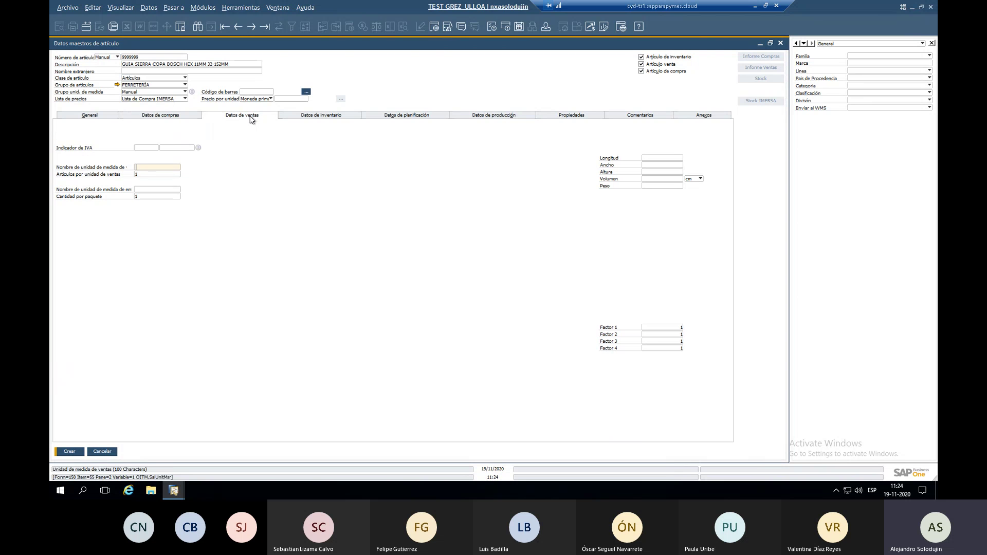
click(149, 116)
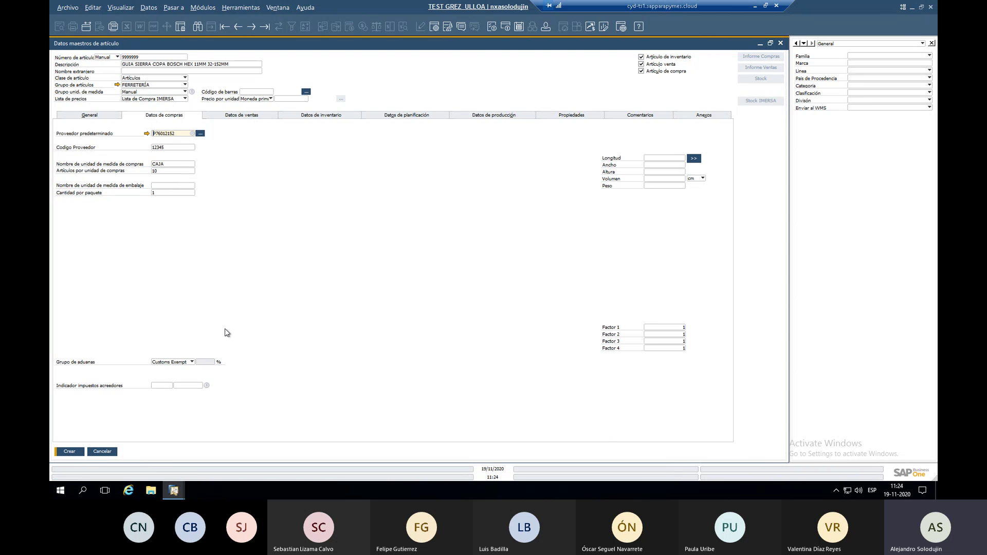
click(206, 386)
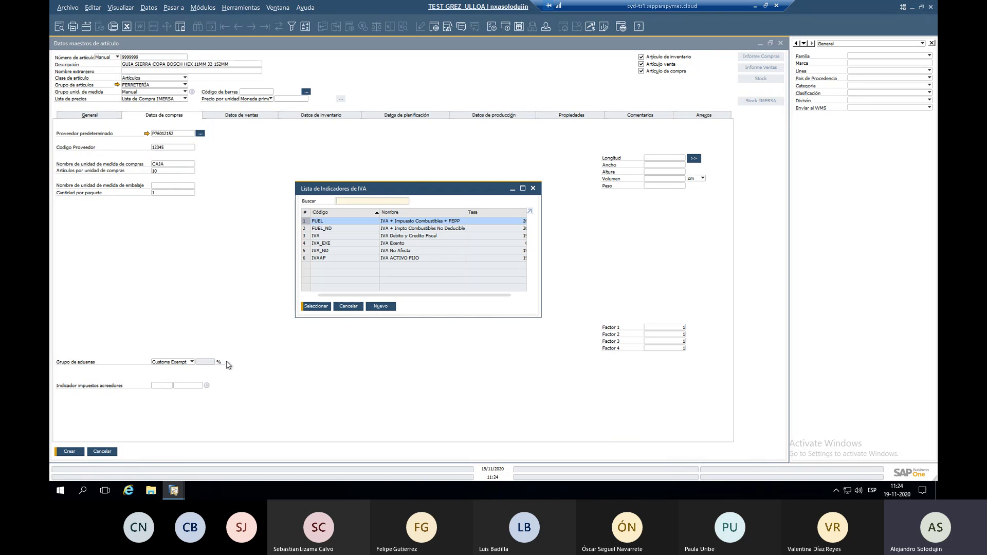
double_click(323, 236)
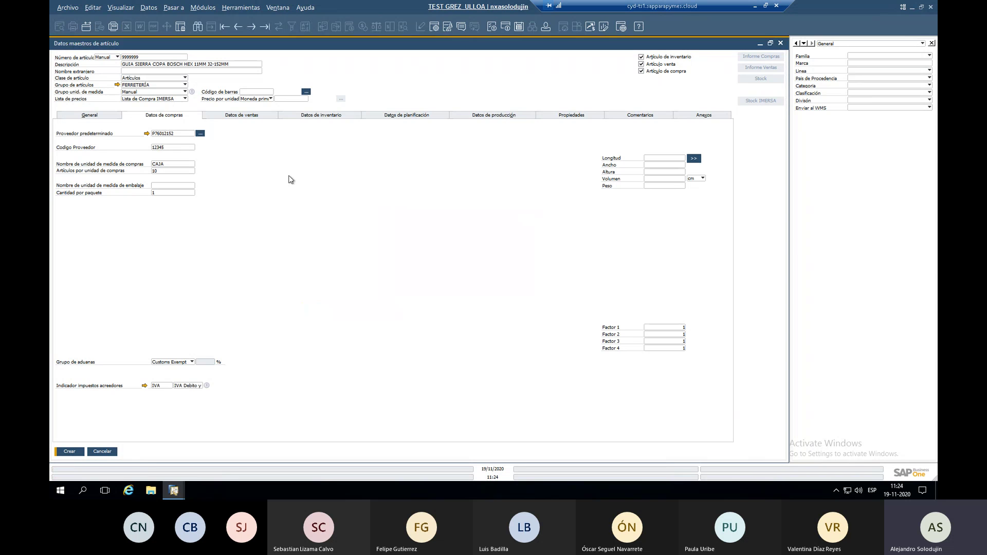
Set the sales tax indicator to IVA and the sales unit to UND.
click(254, 116)
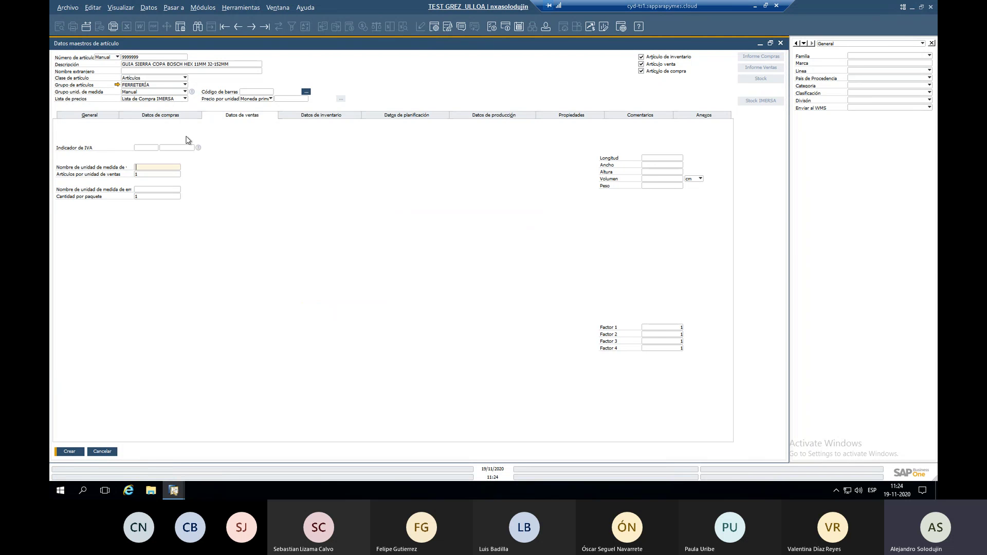
click(200, 149)
key(Return)
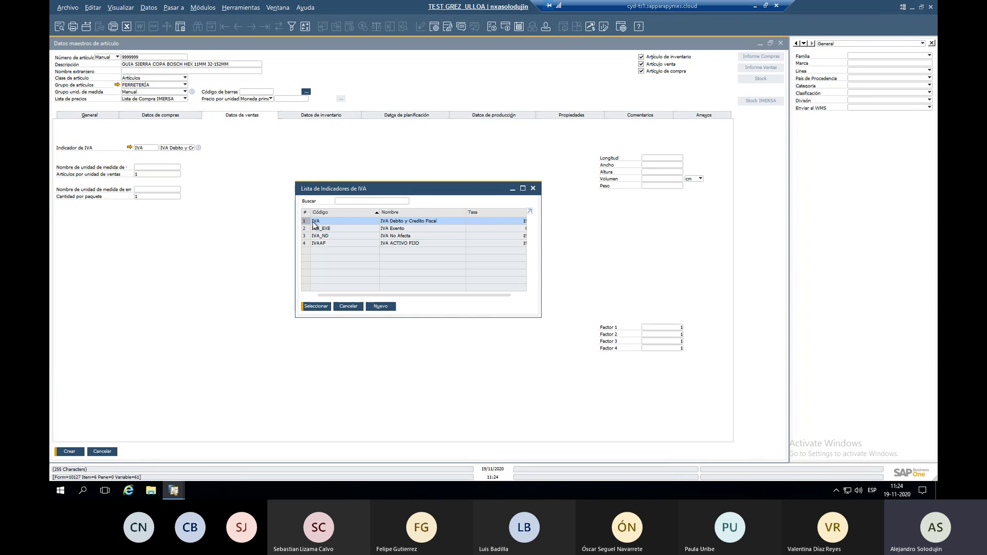
click(173, 167)
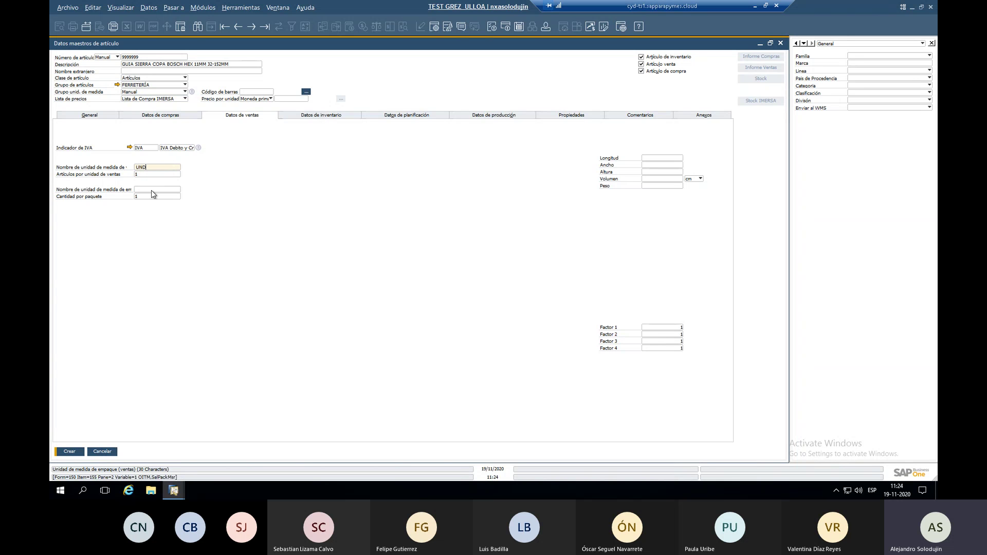
click(308, 118)
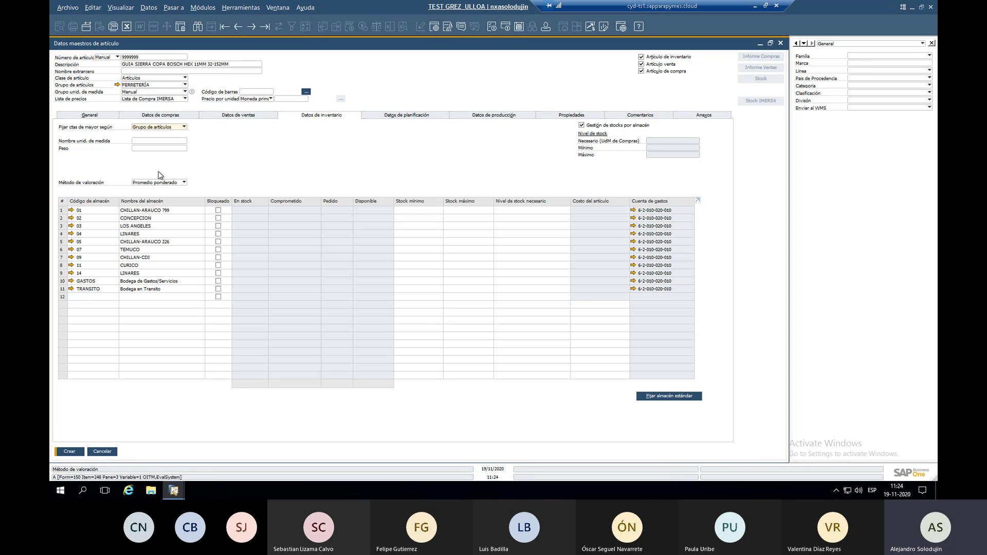
Keep G/L accounts set by item group, enter UND as inventory unit, and keep weighted average valuation.
click(164, 128)
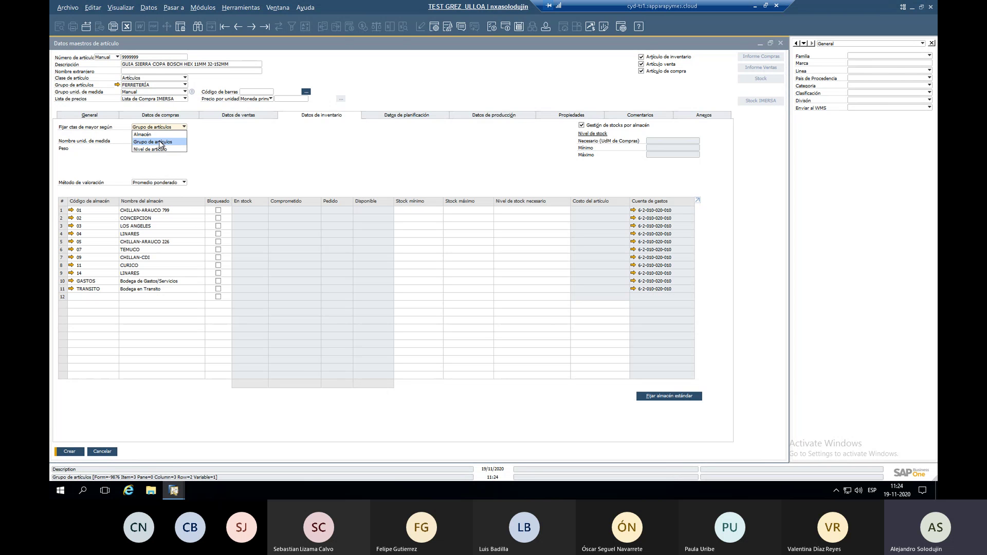
click(157, 142)
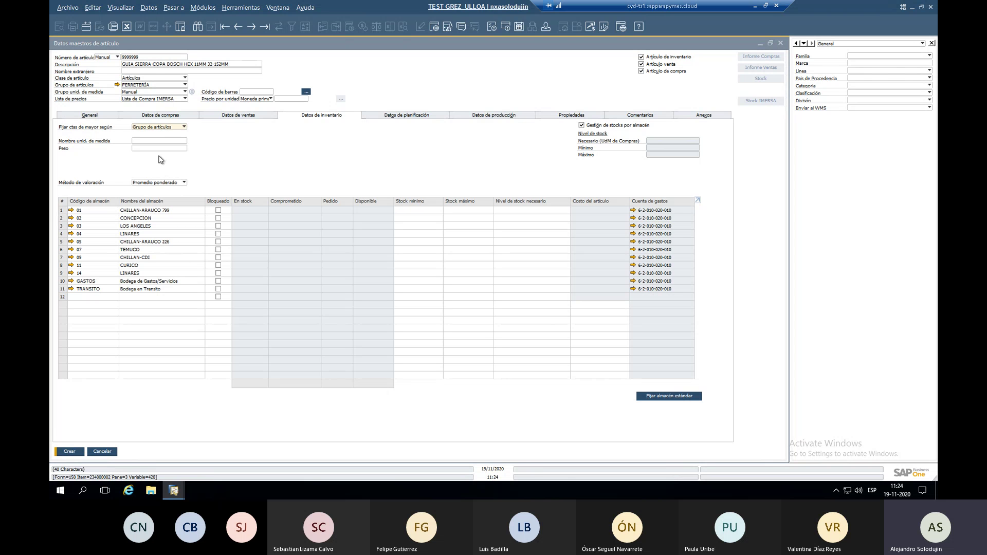
click(153, 141)
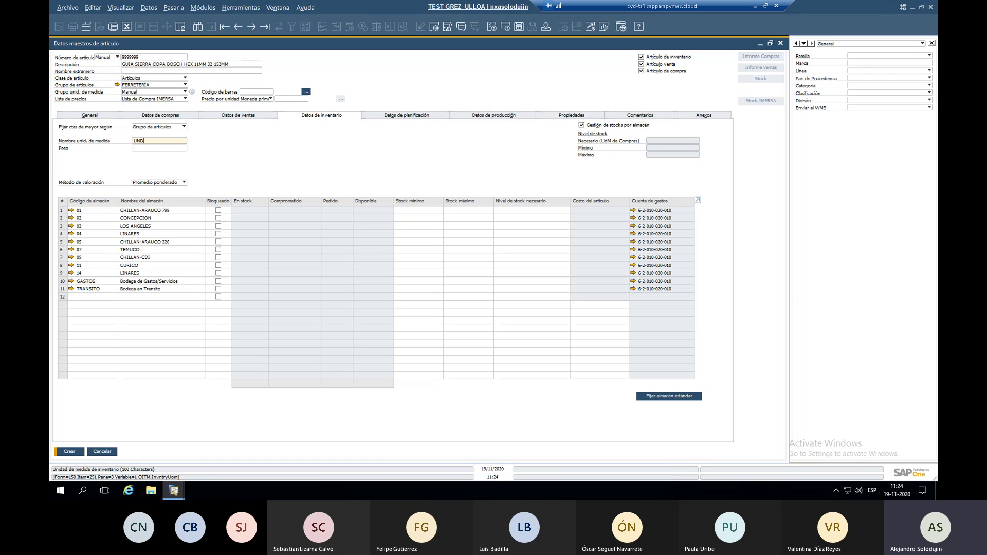
click(159, 183)
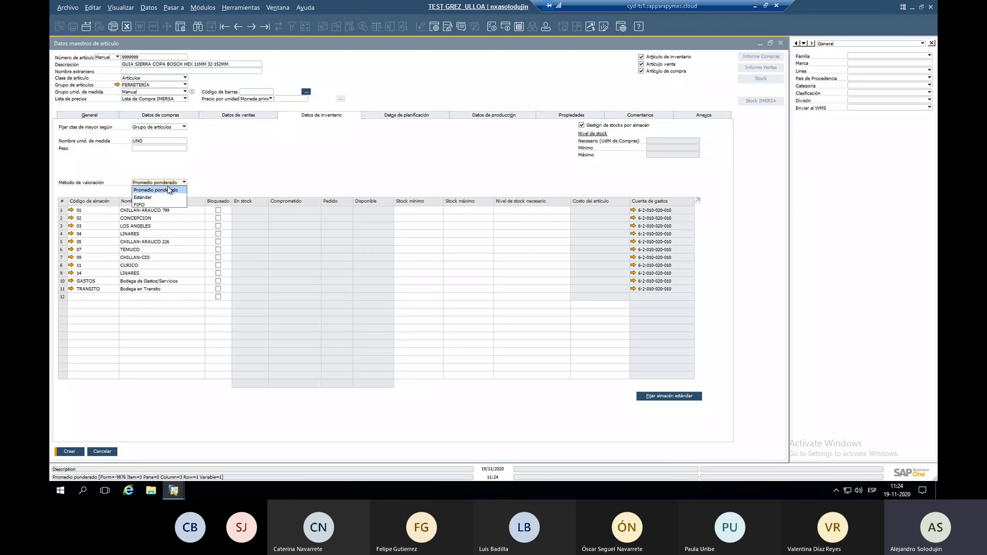
click(162, 191)
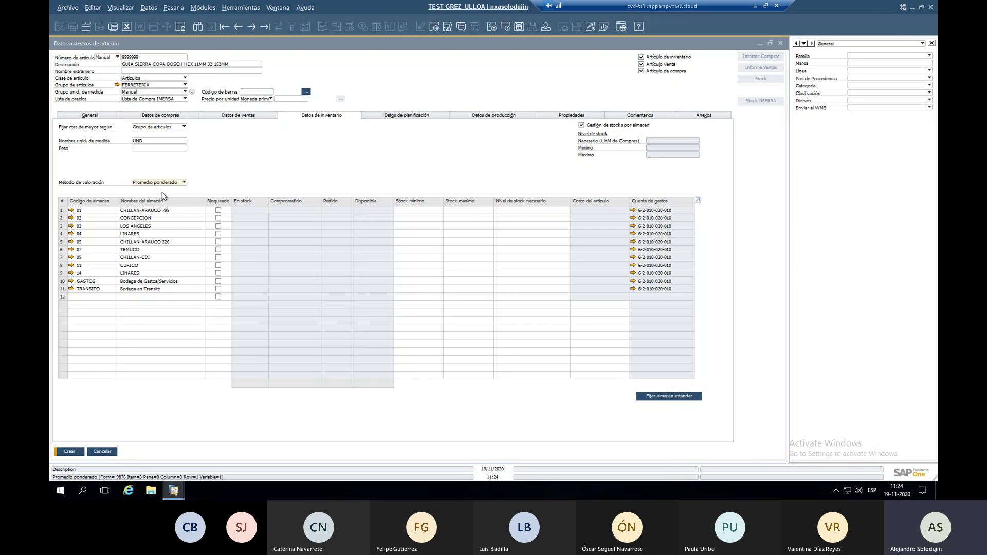
Turn on per-warehouse stock management for the item.
click(581, 125)
click(582, 126)
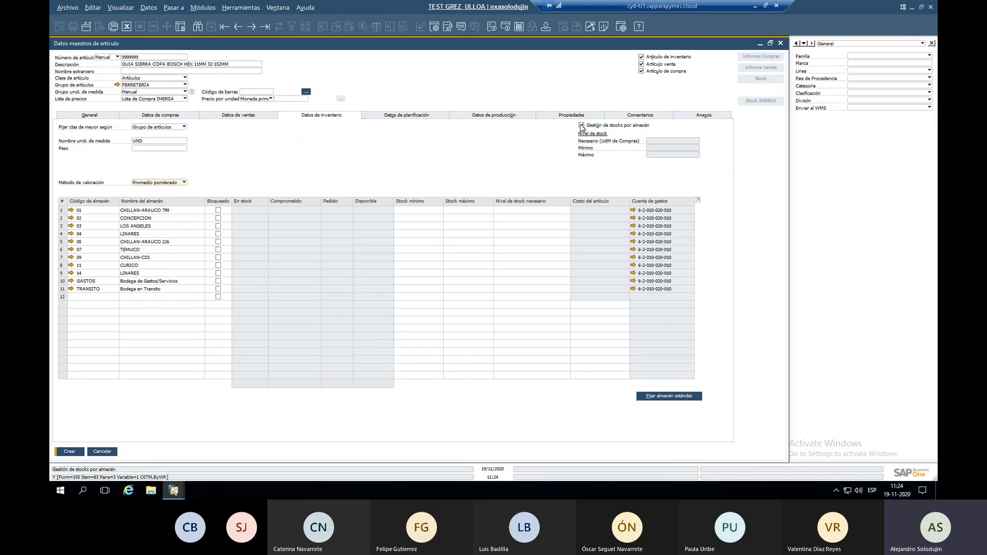
click(582, 126)
click(581, 125)
click(582, 126)
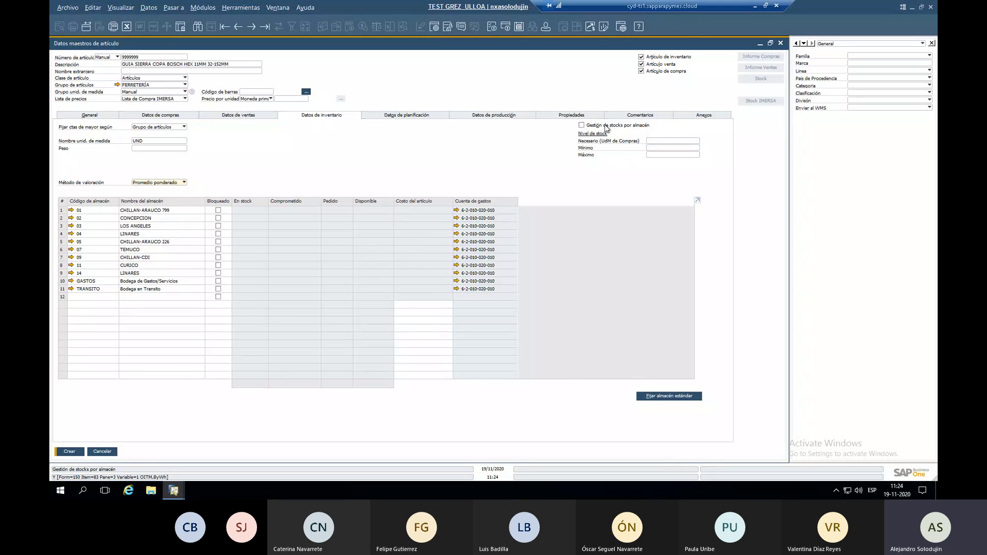
click(663, 149)
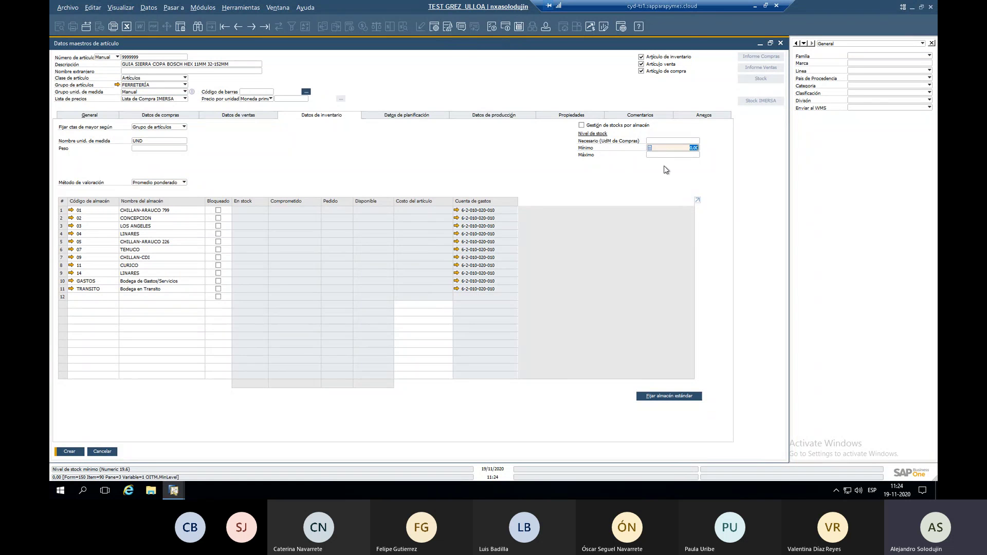
click(581, 126)
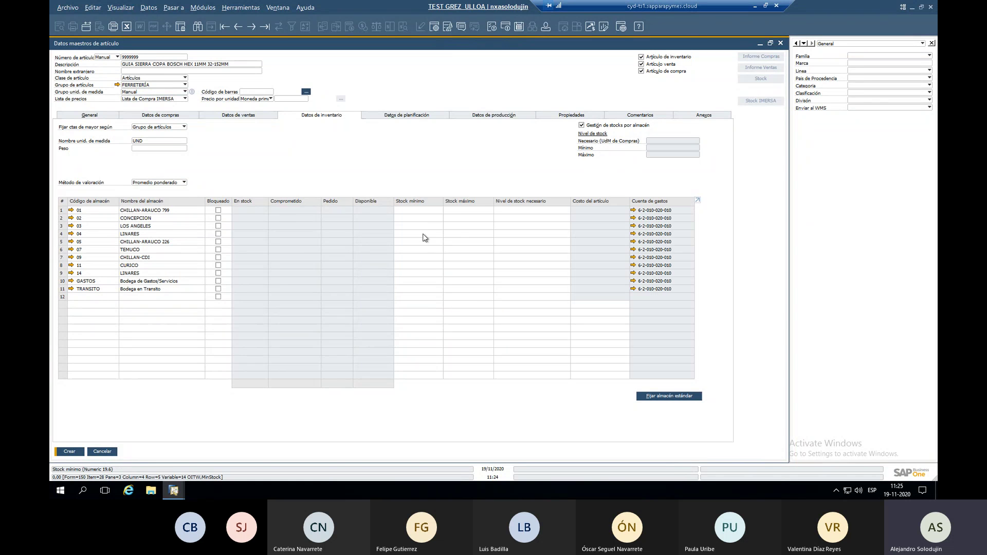
Enter minimum stock 1, 2, 3, 4 and 5 for the first five warehouses.
click(412, 265)
click(411, 211)
text(1)
key(Down)
text(2)
key(Down)
text(3)
key(Down)
text(4)
key(Down)
text(5)
key(Down)
click(382, 118)
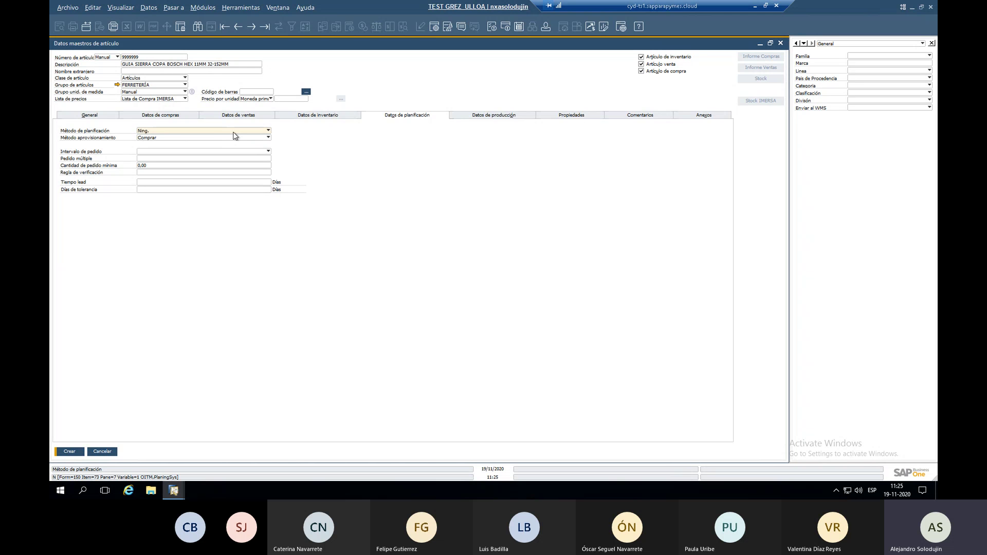
Choose PNM planning with order multiple 7, minimum order quantity 7 and lead time 7 days.
click(176, 132)
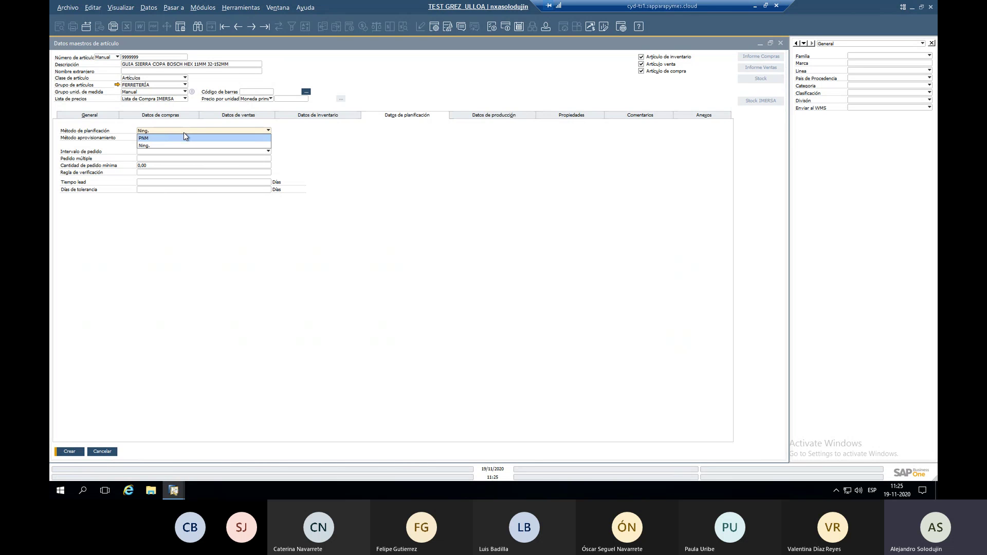
click(179, 137)
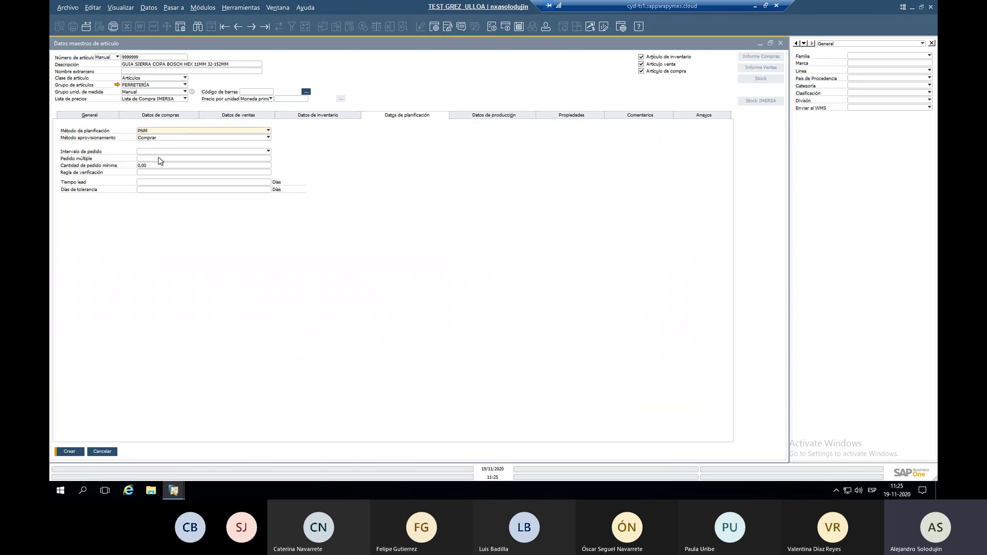
click(151, 159)
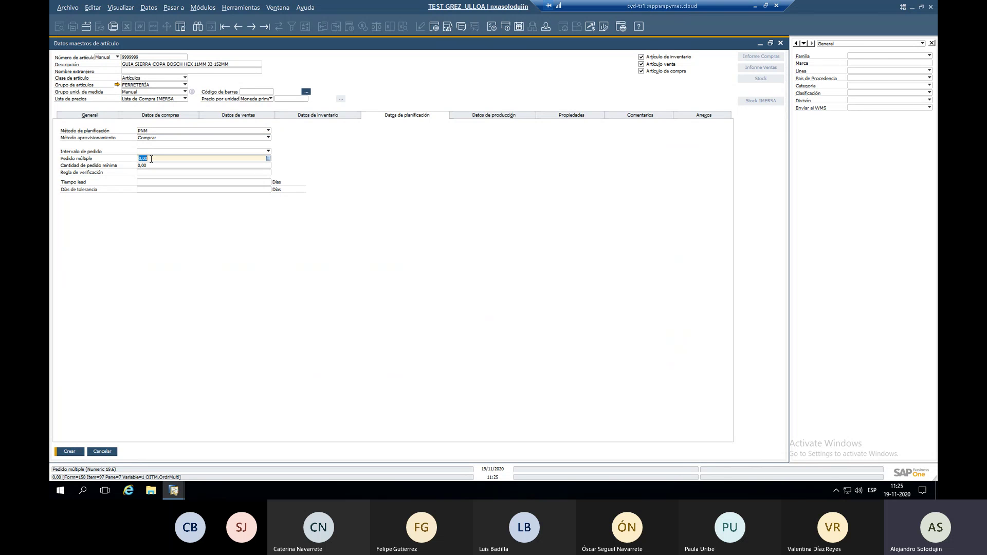
text(7)
click(159, 164)
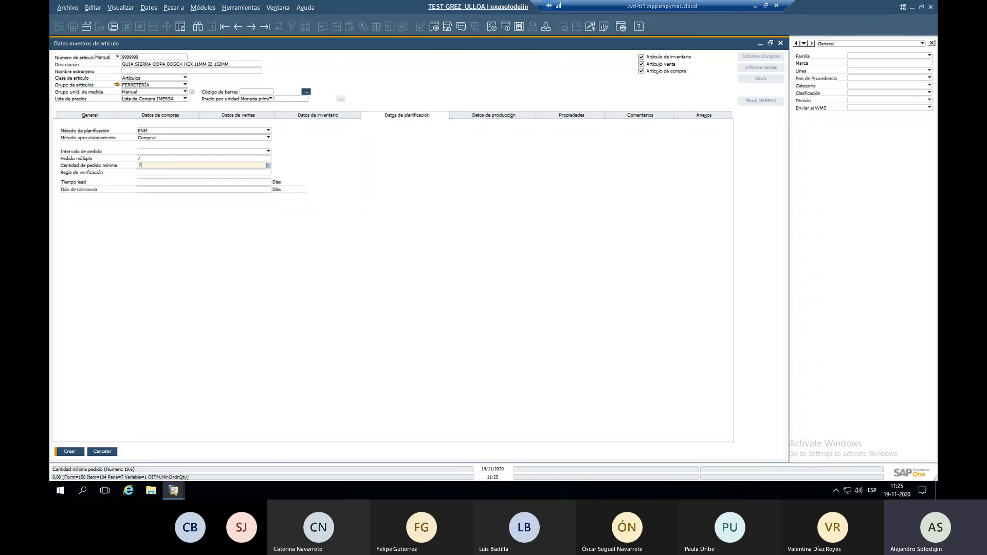
text(7)
click(172, 181)
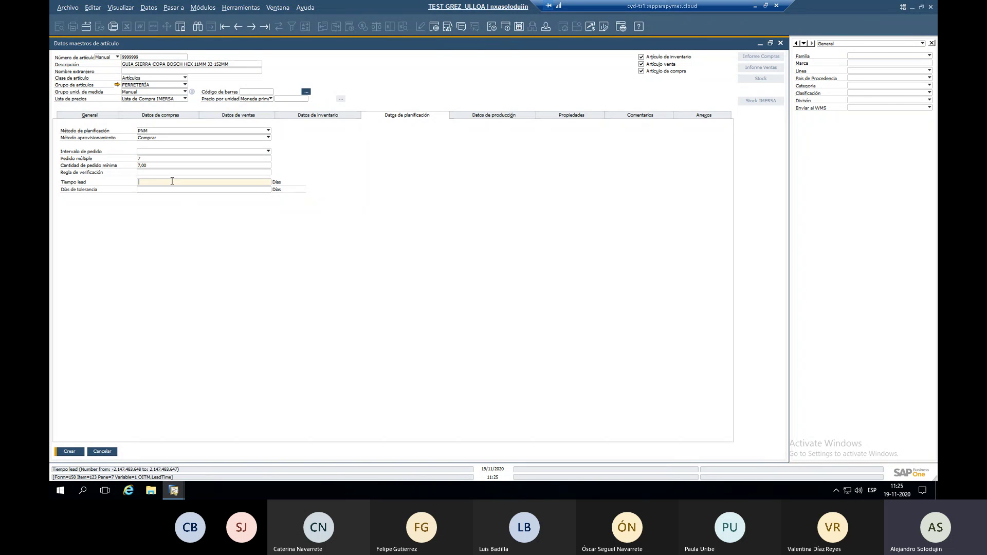
key(Tab)
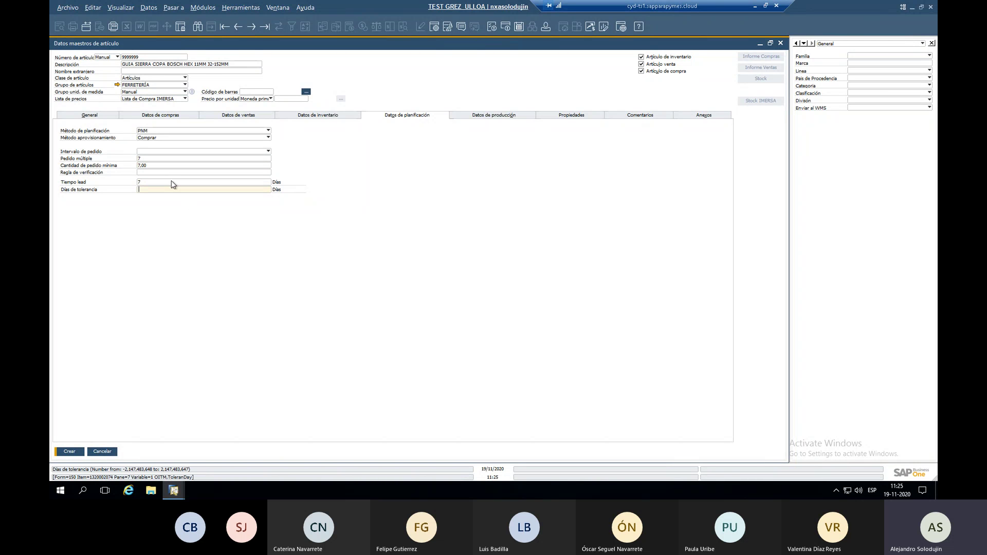
Enter 2 tolerance days, add the comment 'ARTICULO DE PRUEBA', and view the empty attachments list.
text(2)
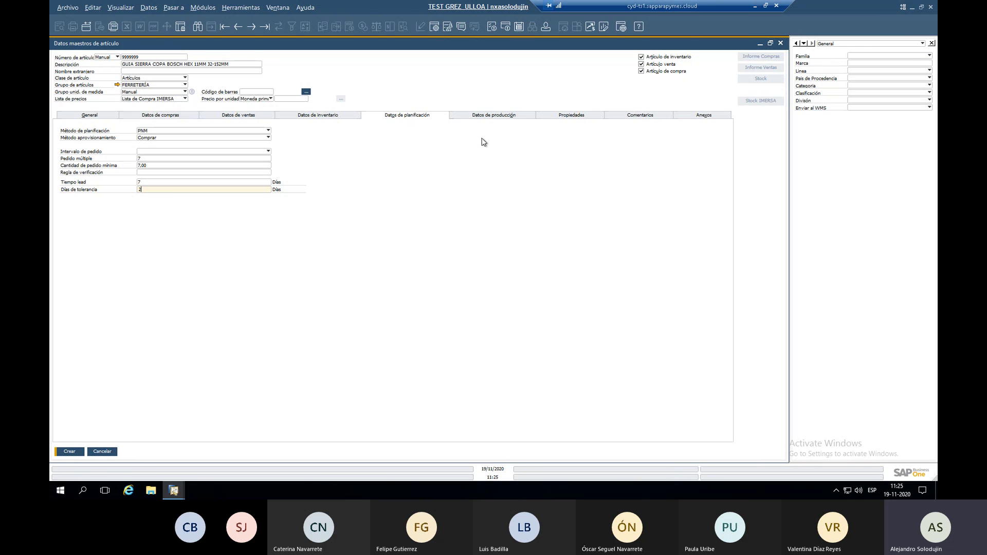
click(482, 120)
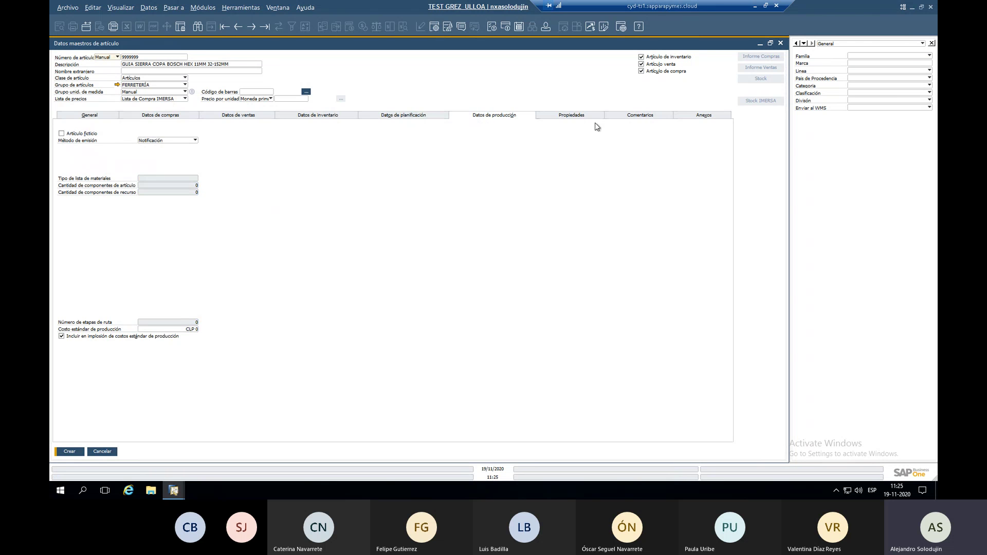
click(566, 118)
click(629, 116)
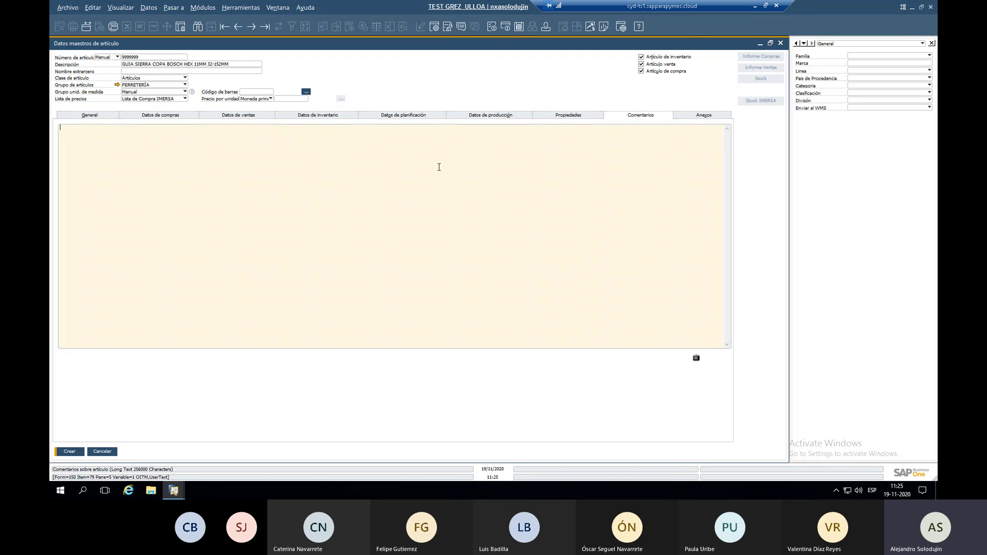
text(ARTICULO DE PRUEBA -- 19-11-2020)
click(723, 117)
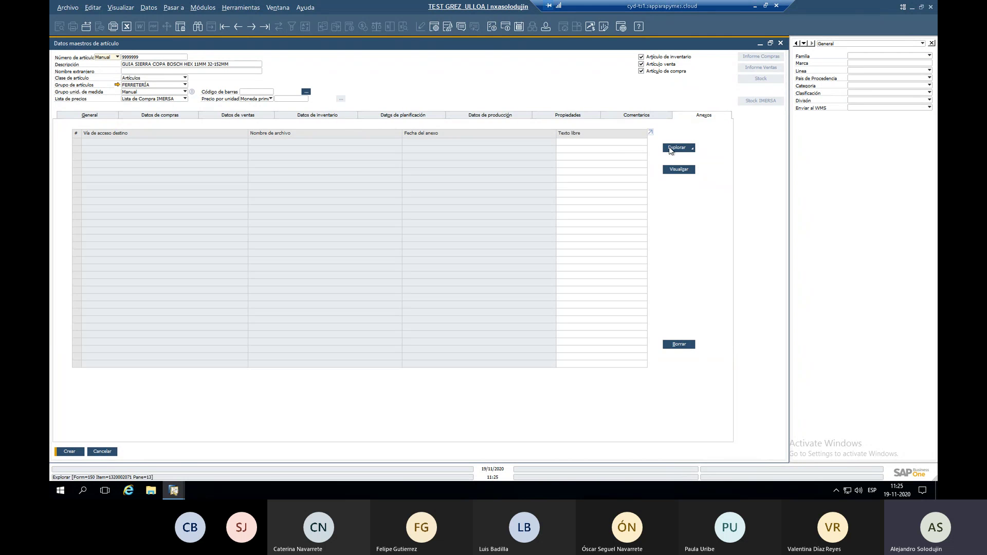
Attach the file Pedido_20201117_181421 to the item and start its free-text note with 'OV'.
click(671, 150)
click(670, 161)
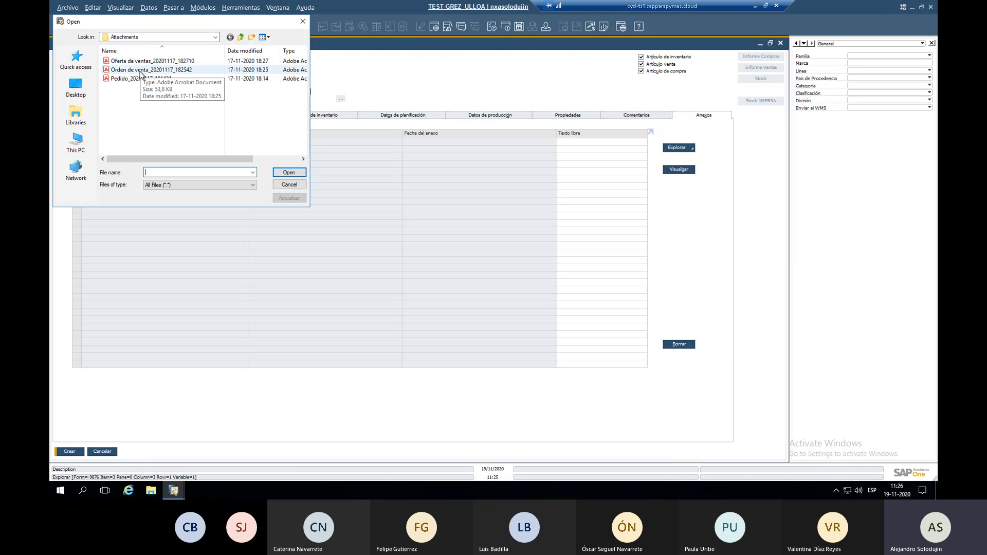
double_click(143, 78)
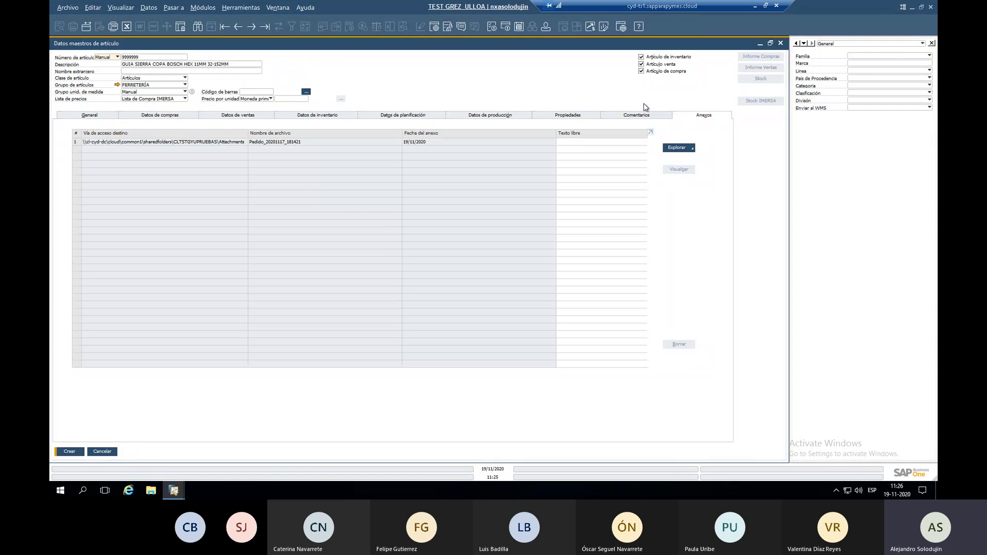
click(621, 139)
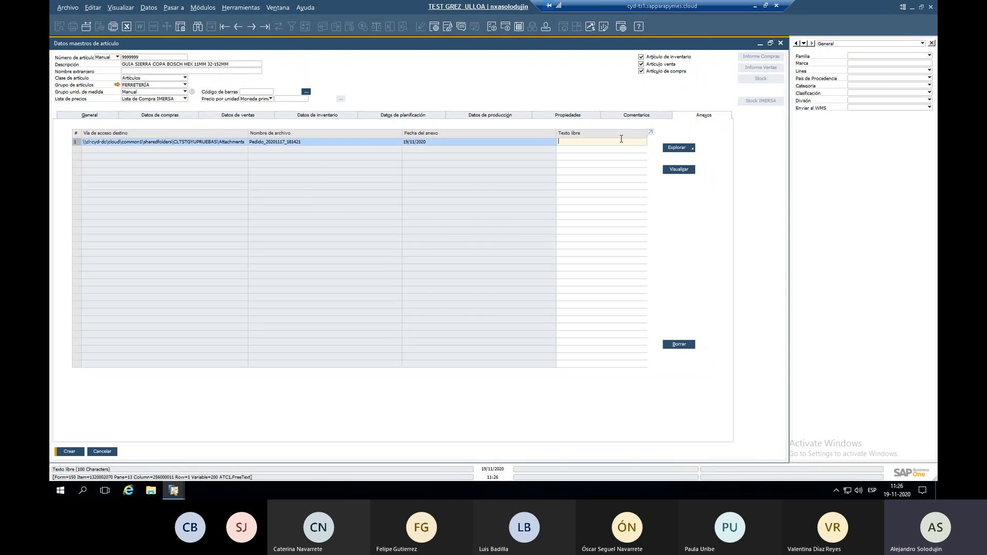
text(OV 1)
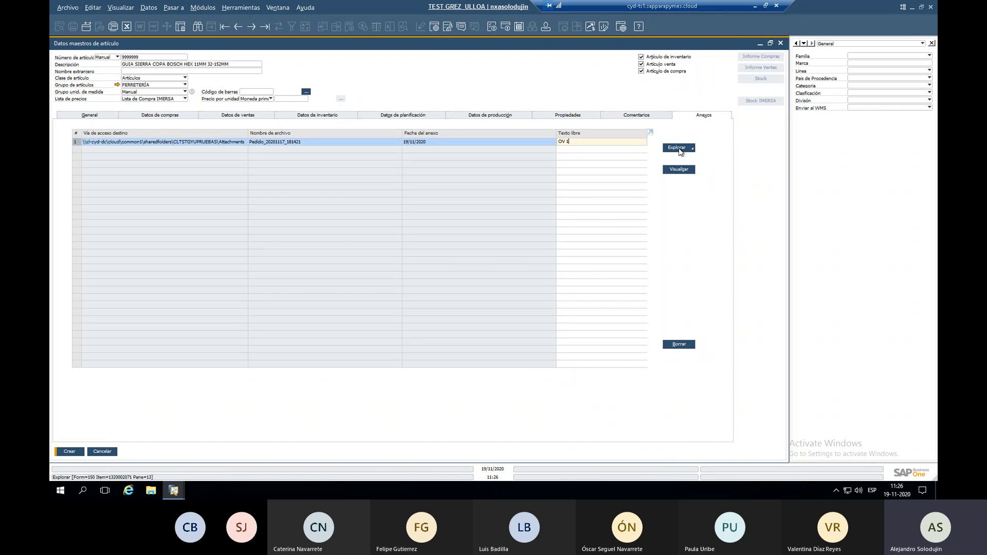
Set the item's family to GABINETES and its Línea to BALIZA.
click(858, 57)
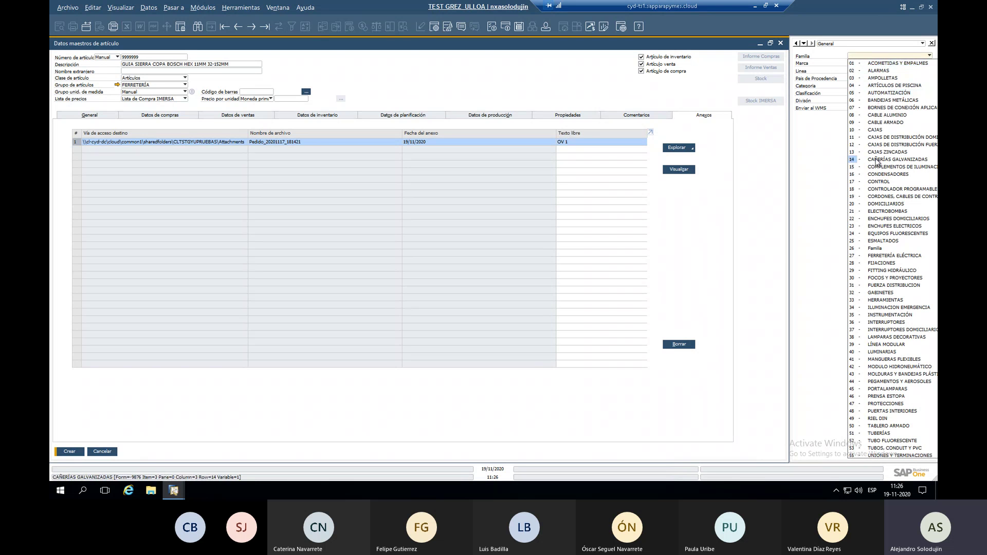
click(881, 292)
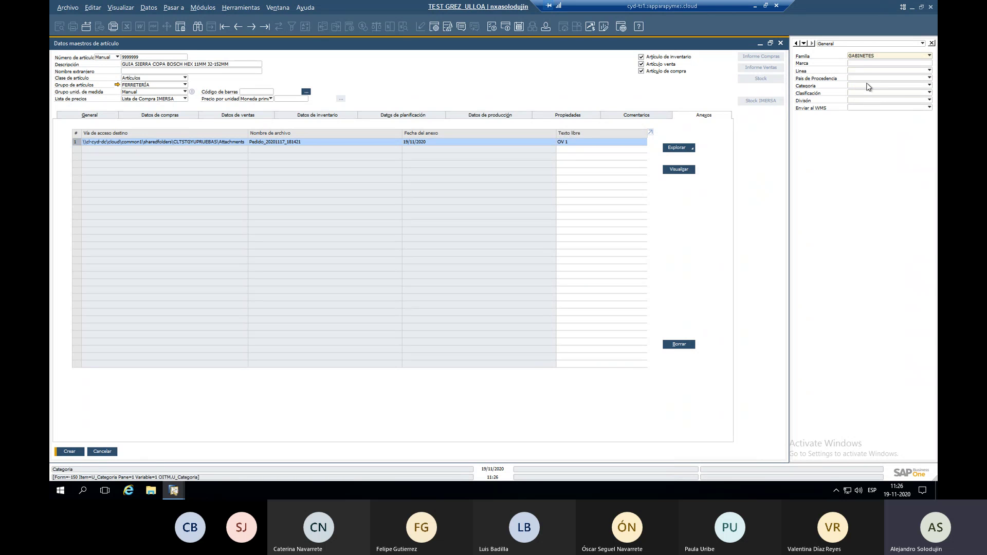
click(858, 64)
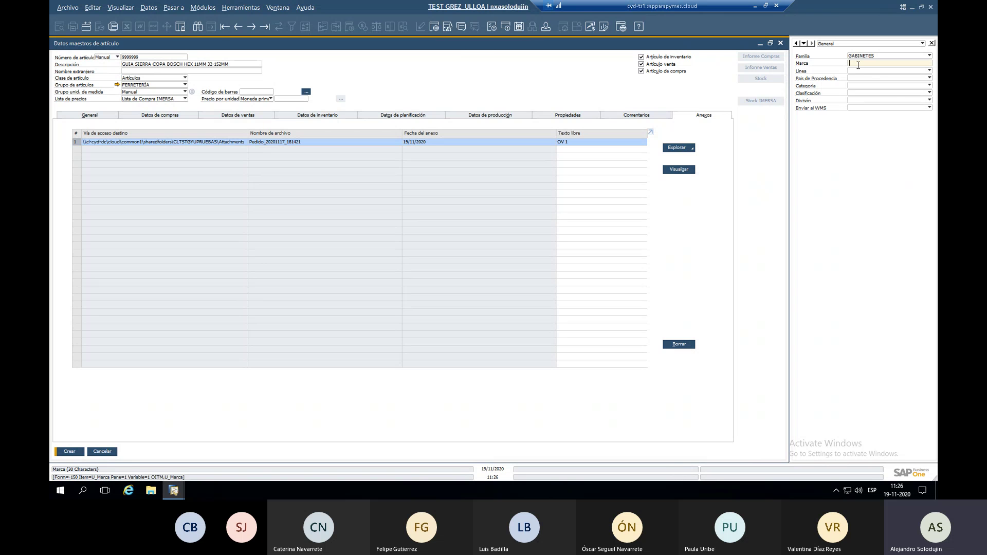
click(856, 72)
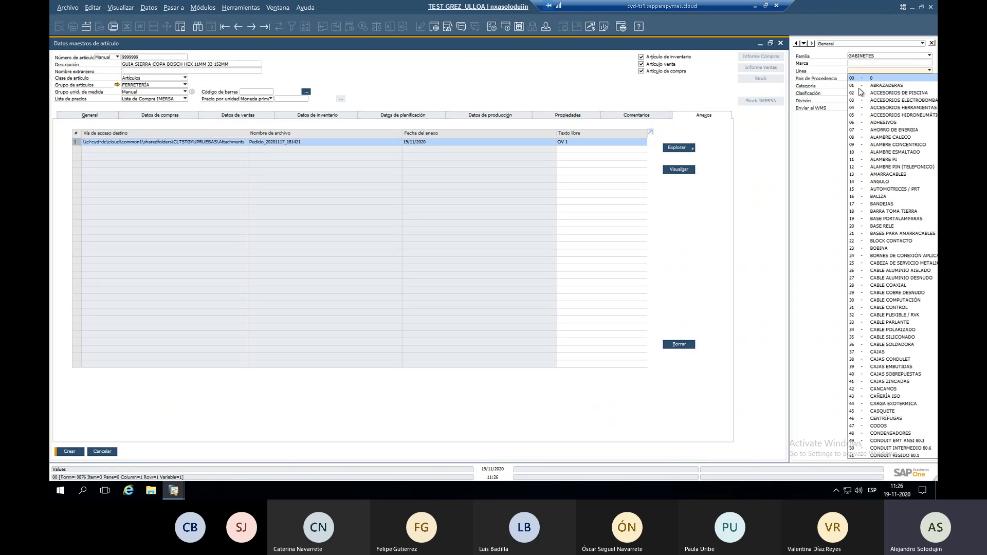
click(879, 196)
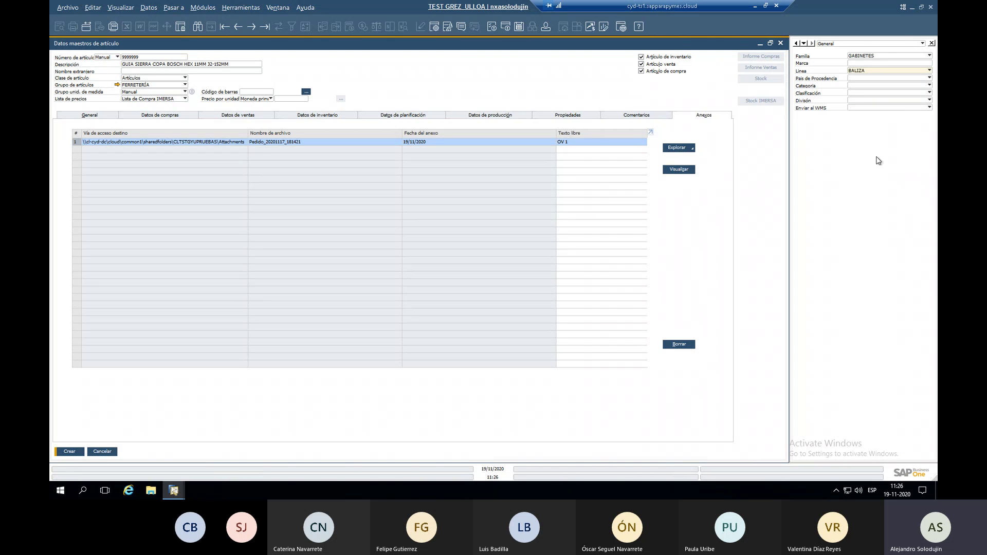
Set País de Procedencia Chile, Categoría Cat. 1, Clasificación Clasif. 1 and División ELÉCTRICO.
click(854, 80)
click(854, 84)
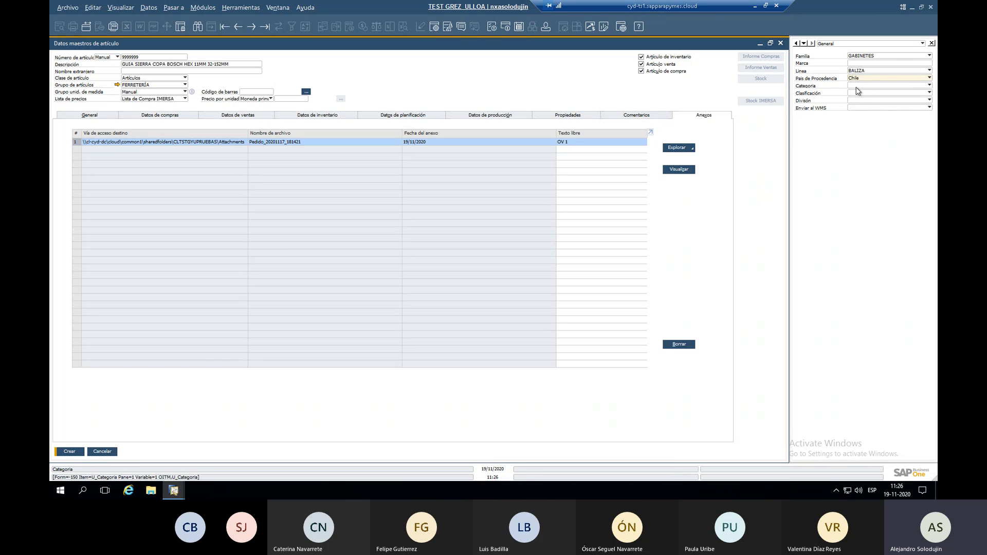
click(855, 86)
click(858, 92)
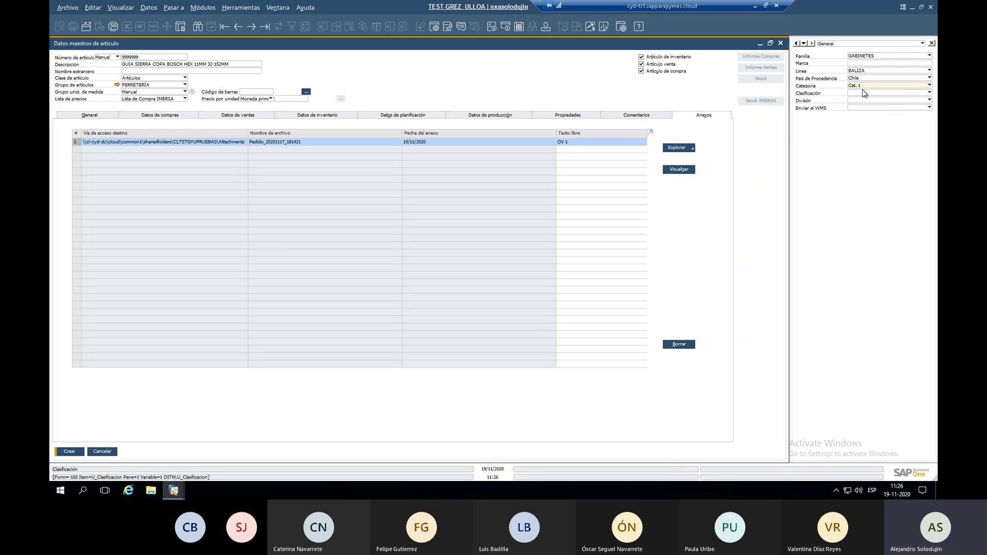
click(863, 93)
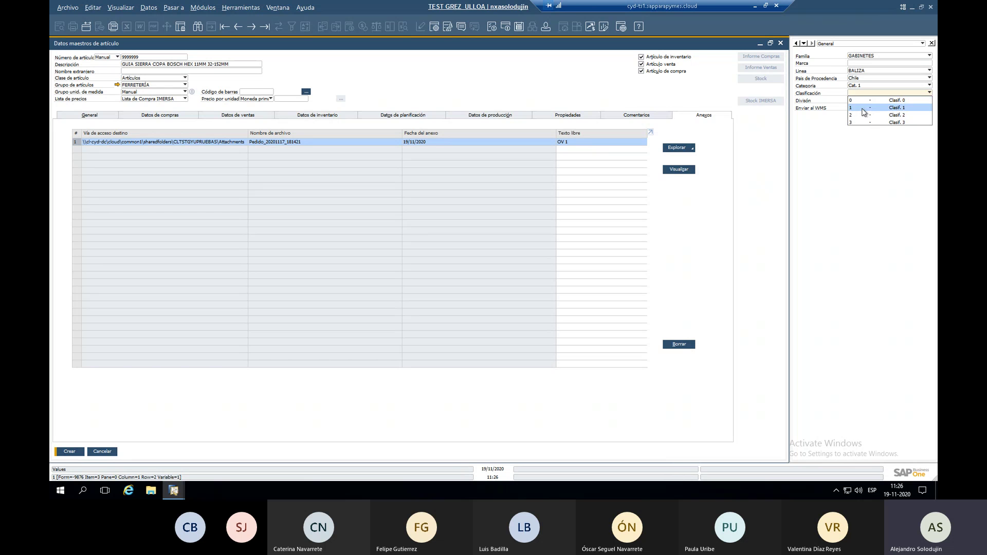
click(863, 107)
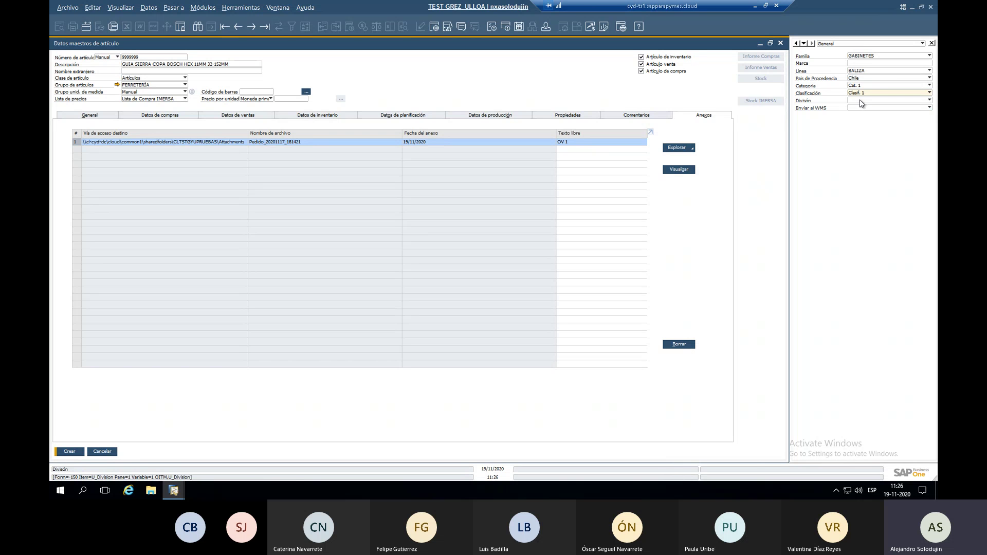
click(860, 100)
click(864, 108)
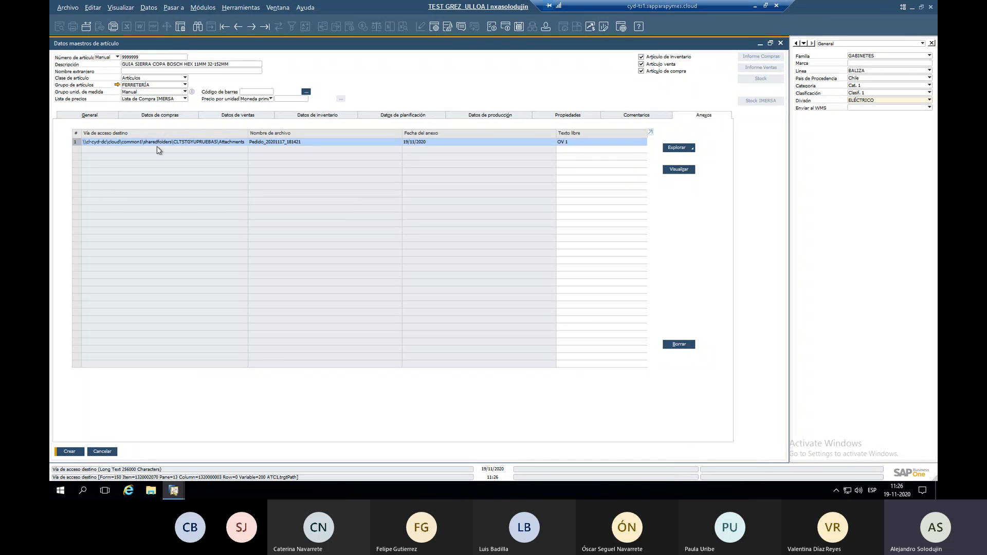
Create item 9999999 after replacing the duplicate description with 'ARTICULO TEST'.
click(68, 455)
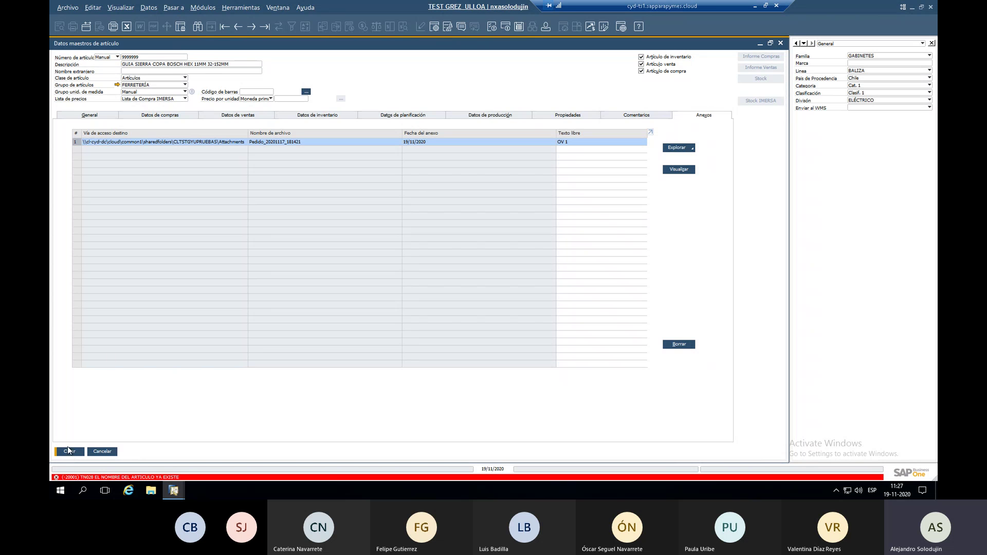
double_click(235, 65)
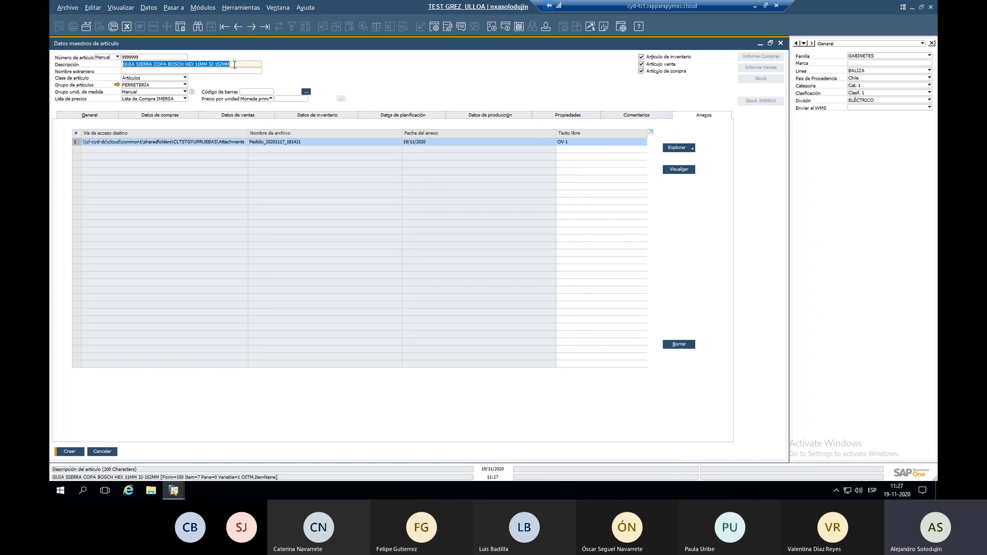
text(a)
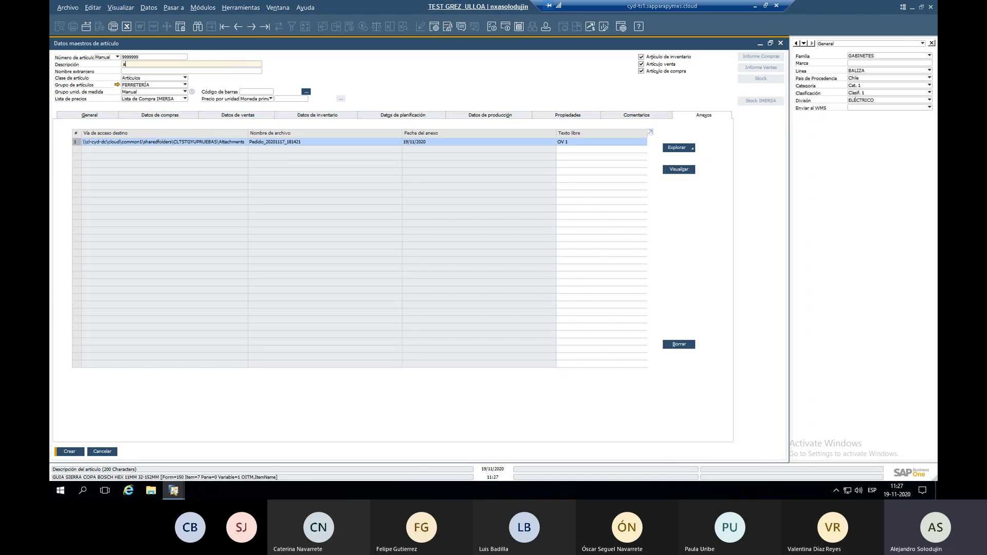
key(BackSpace)
text(ARITCULO)
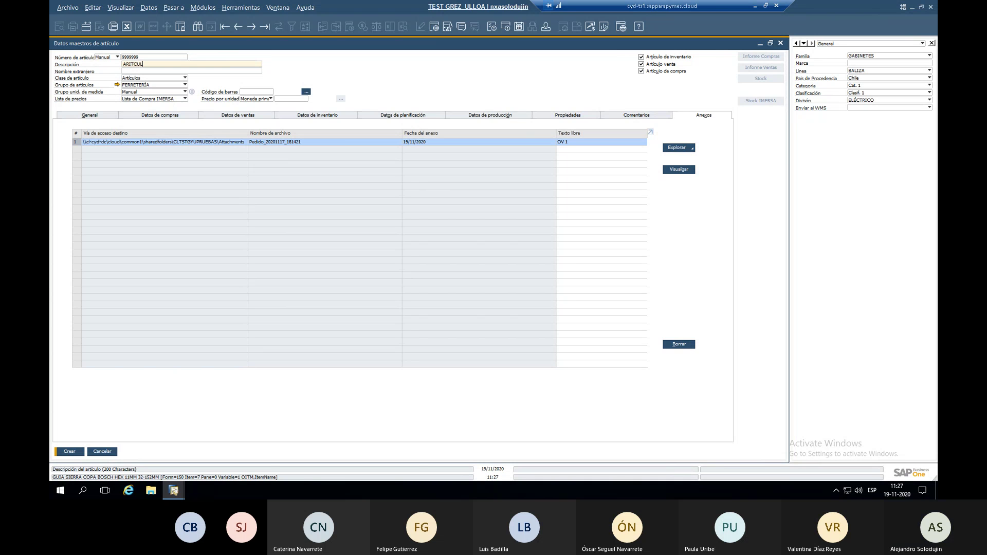
key(BackSpace)
key(BackSpace)
key(BackSpace)
key(BackSpace)
key(BackSpace)
key(BackSpace)
text(TUCU)
key(BackSpace)
key(BackSpace)
key(BackSpace)
key(BackSpace)
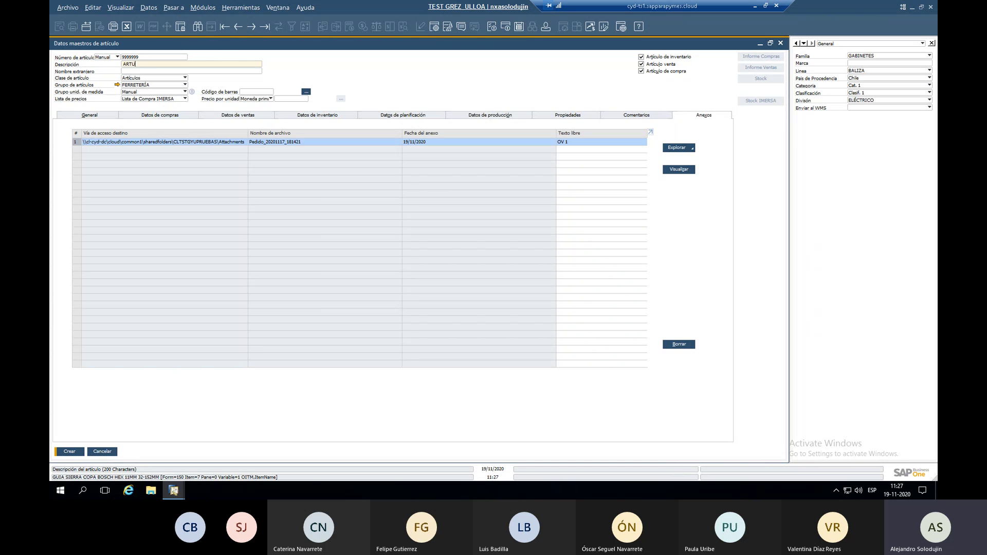
text(TICULO TEST)
key(Return)
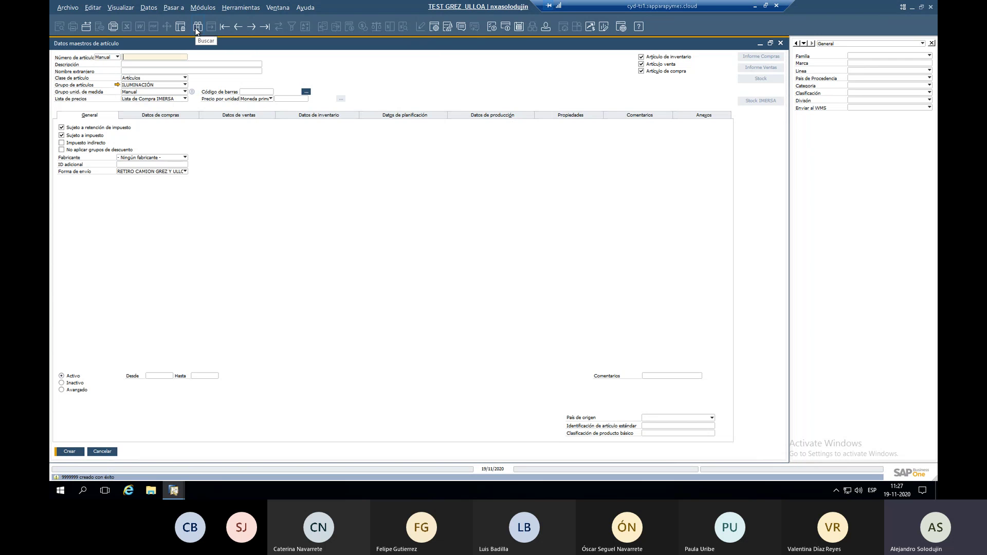
Find item 9999999 in the item master form.
click(197, 28)
text(9)
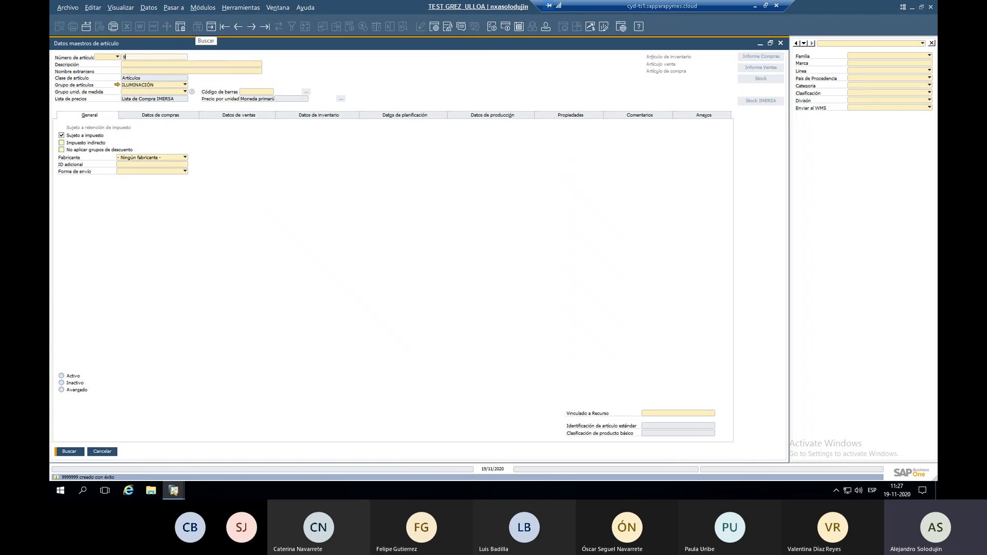
text(9999)
key(Return)
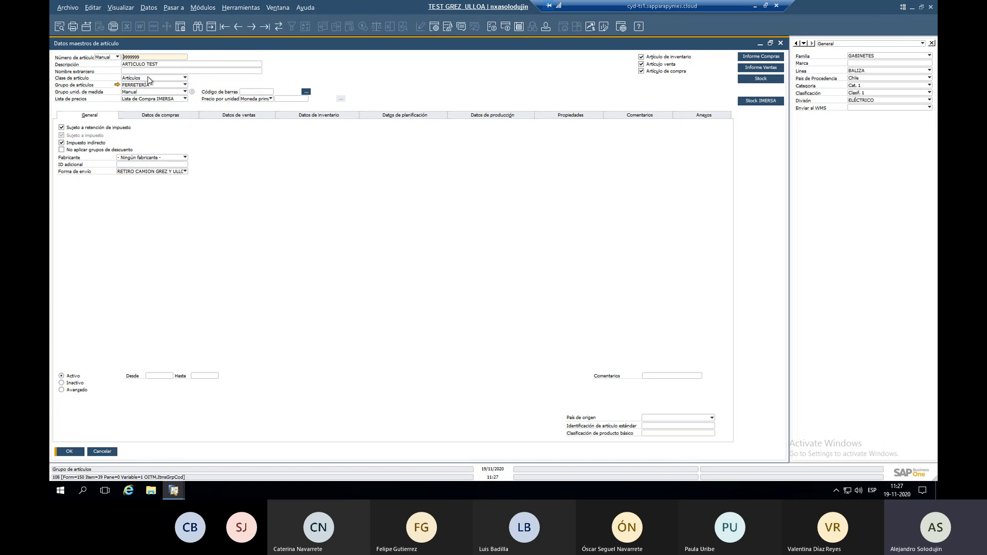
View the NX_EQUIVALENCIAS user-defined table, then cancel it without saving.
click(245, 10)
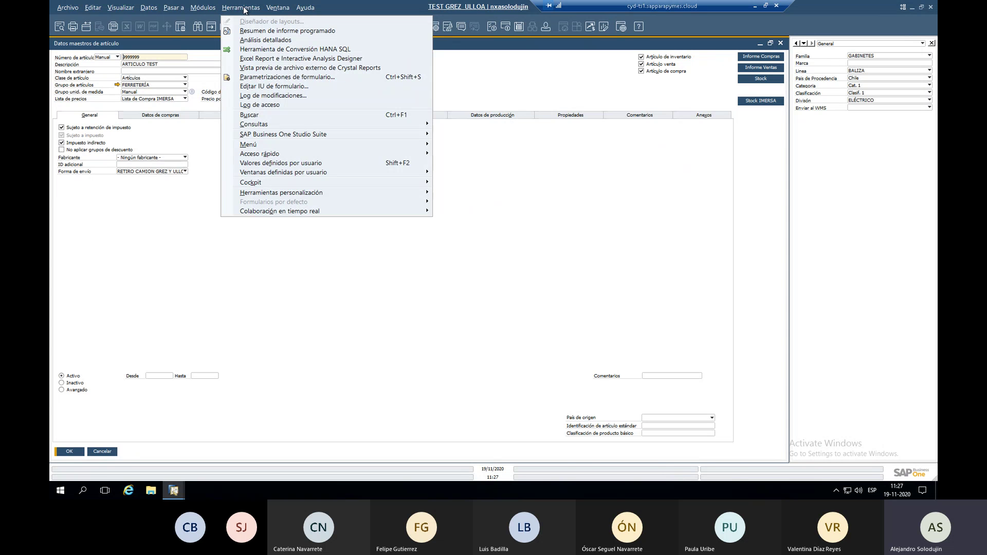
mouse_move(350, 170)
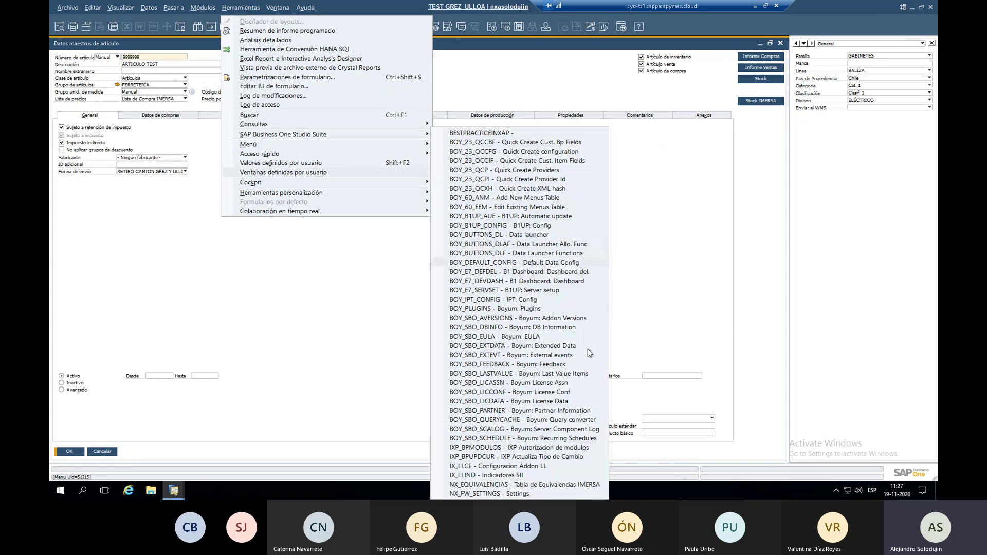
click(567, 484)
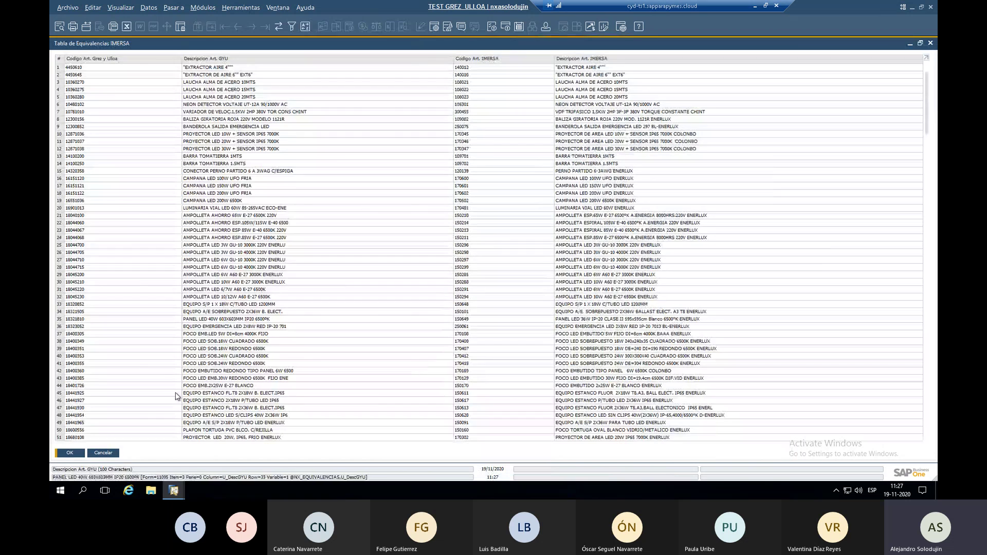
drag(929, 98, 932, 428)
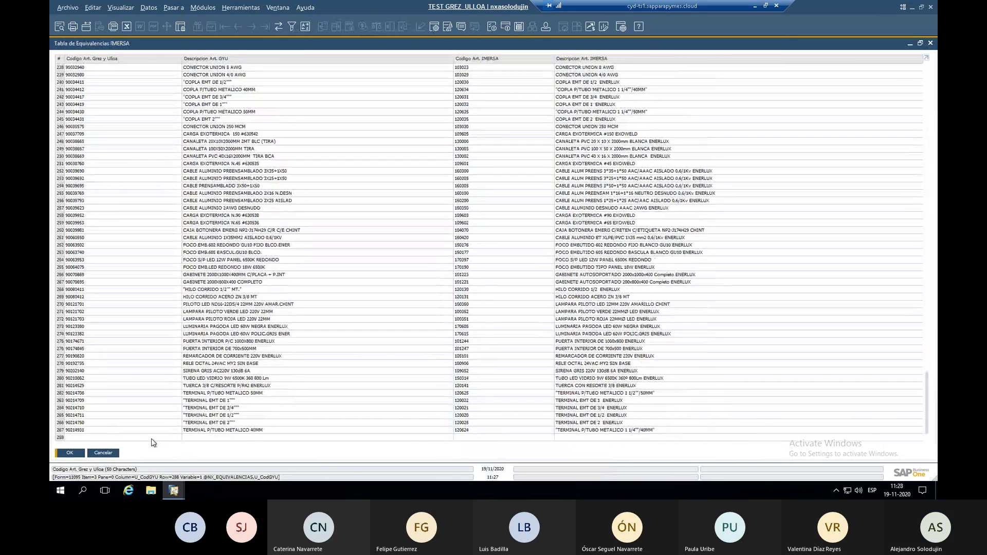
click(216, 438)
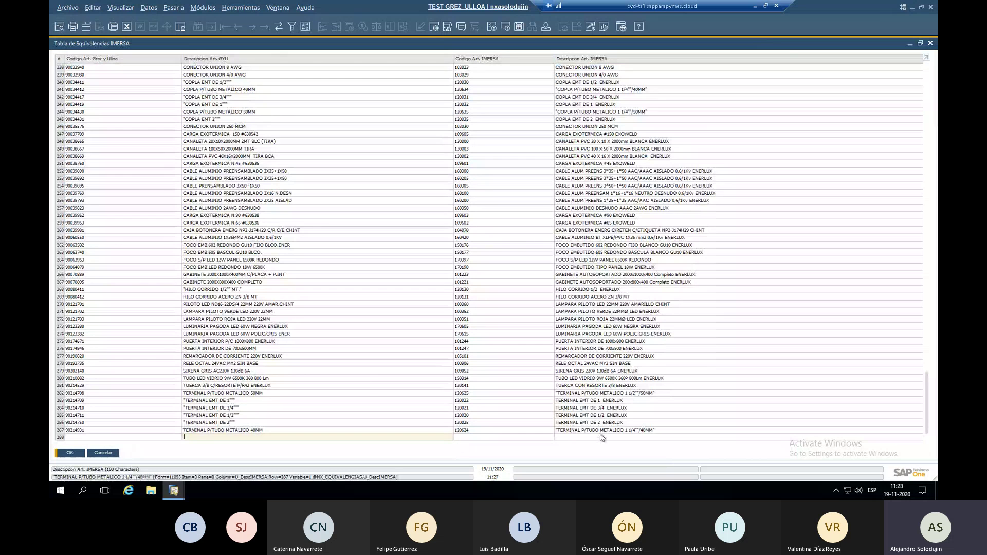
click(103, 453)
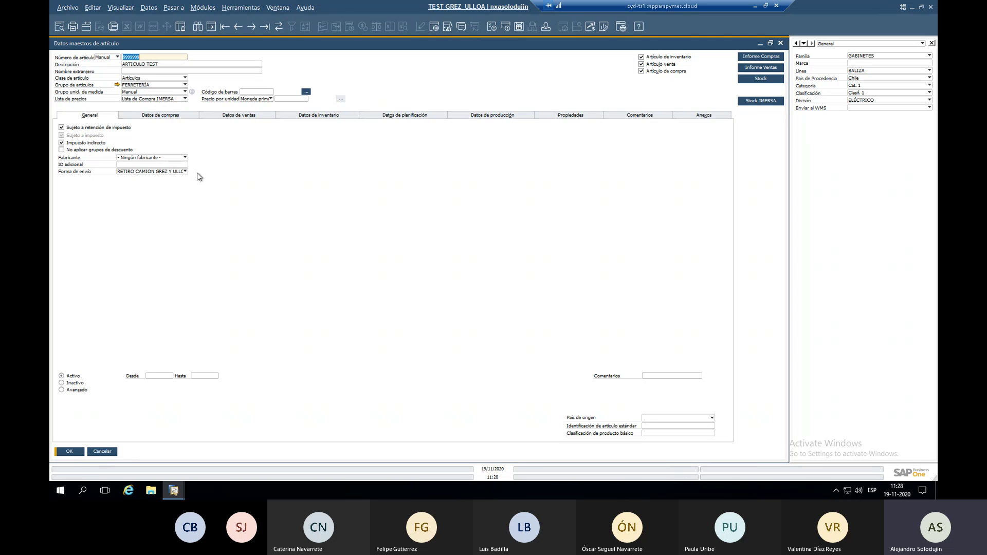
Switch to the other company session and back, then close the item master form.
key(alt+Tab)
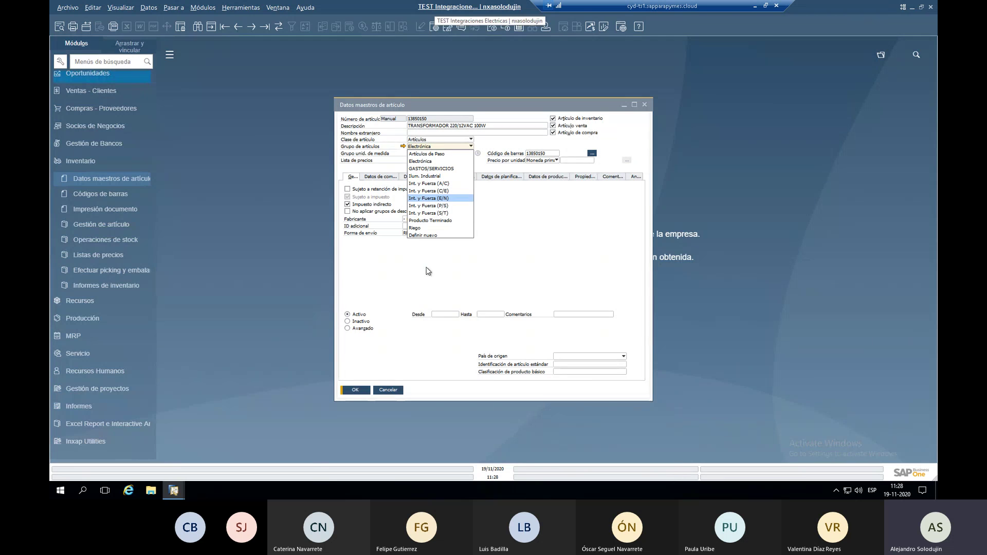
key(alt+Tab)
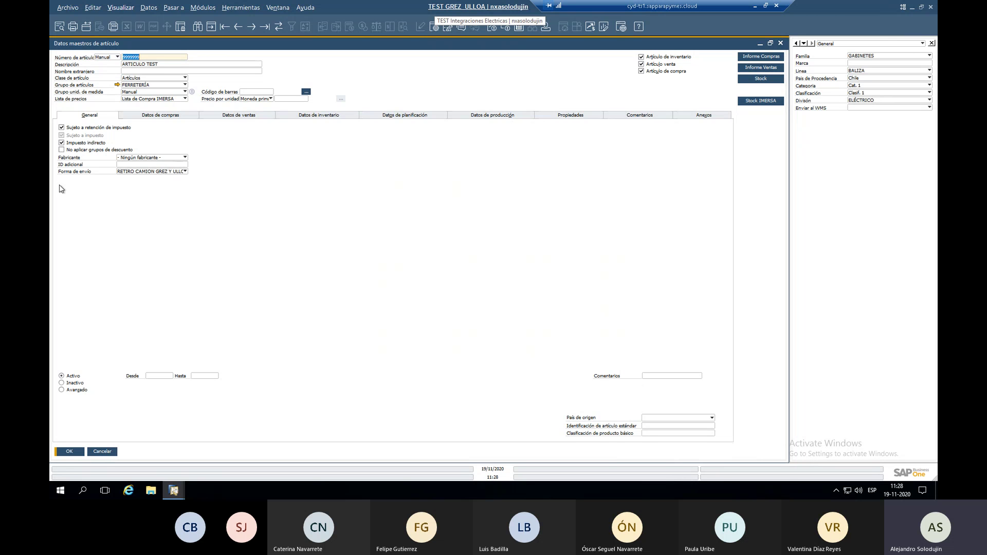
key(Escape)
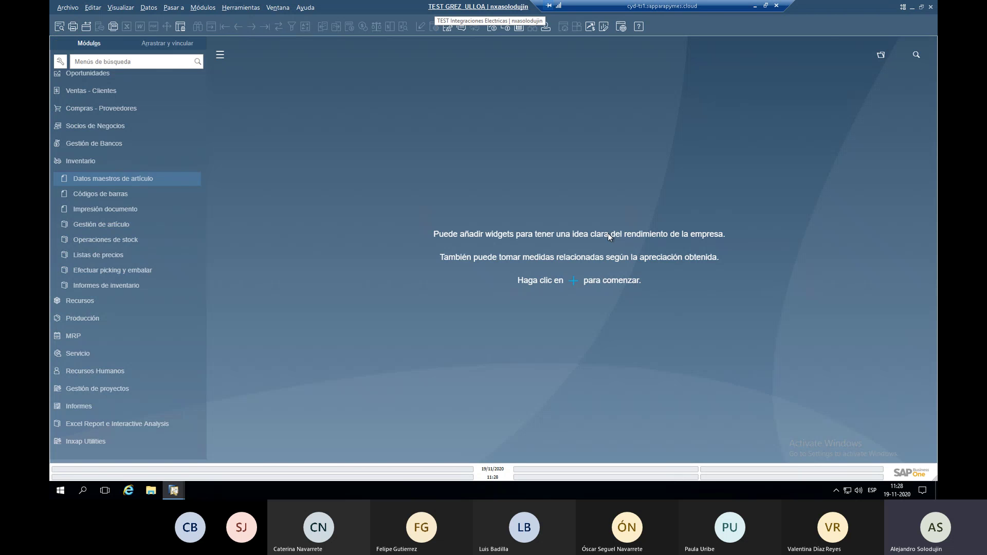
Expand Inventario > Listas de precios in the Módulos panel.
click(118, 163)
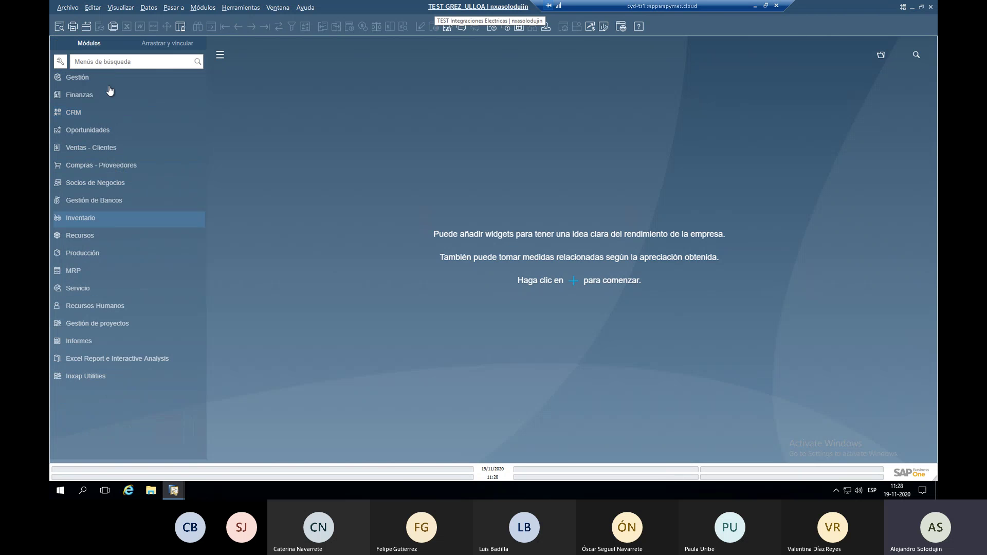
click(104, 227)
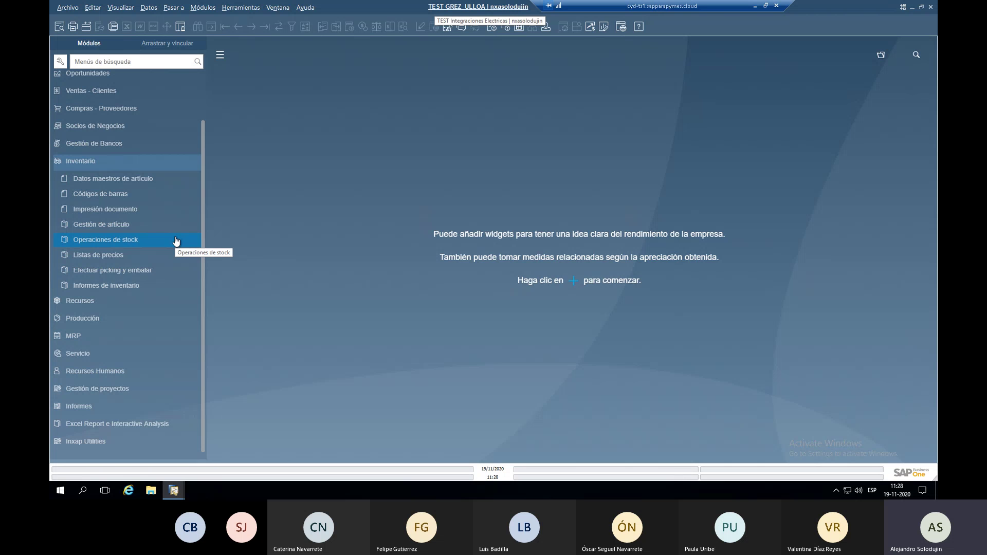
click(143, 258)
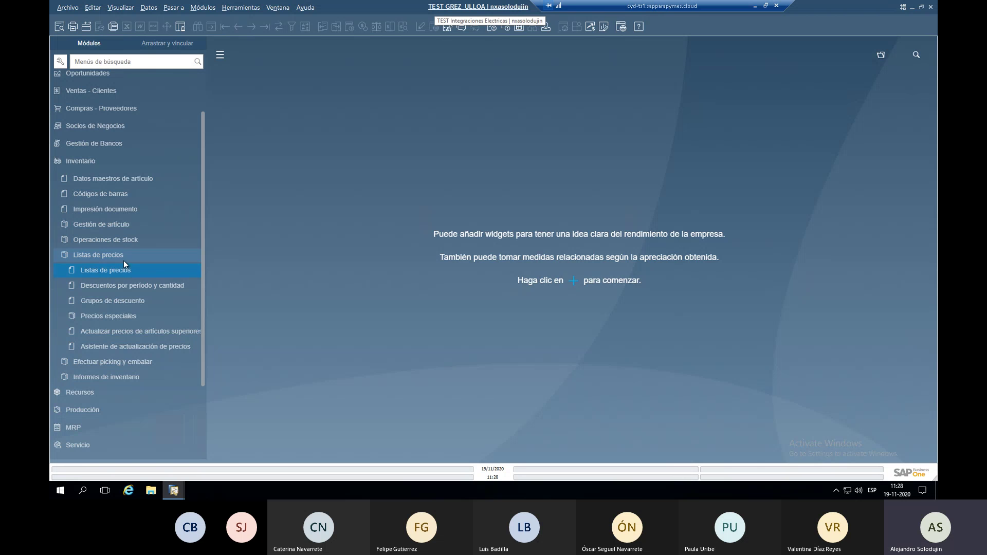
Open the Listas de precios window maximized and select Lista de precios 04.
click(106, 273)
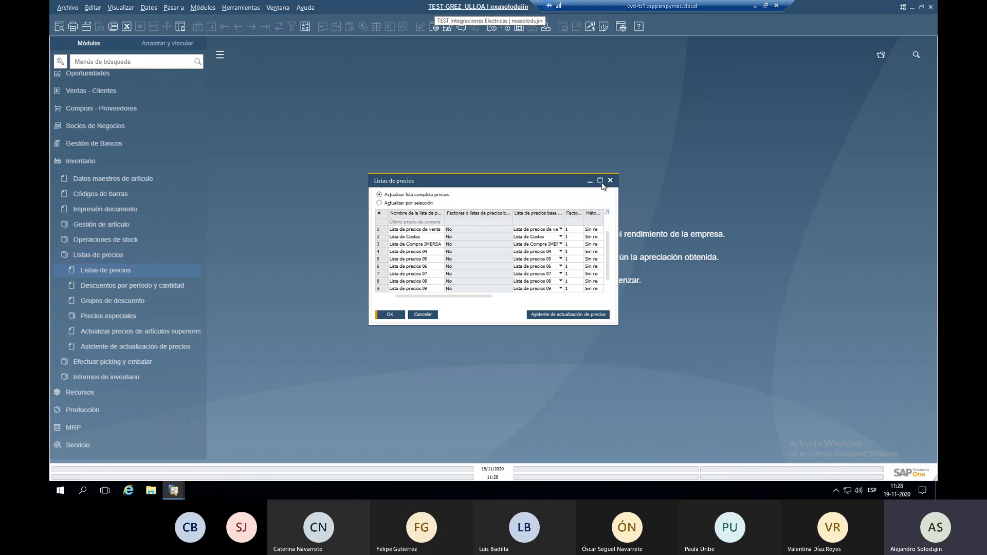
click(601, 181)
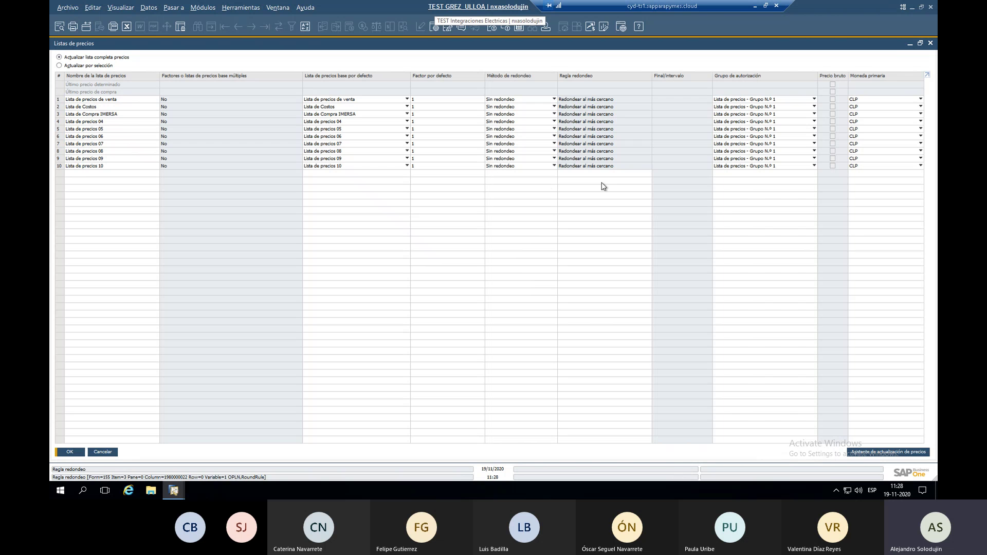
click(93, 121)
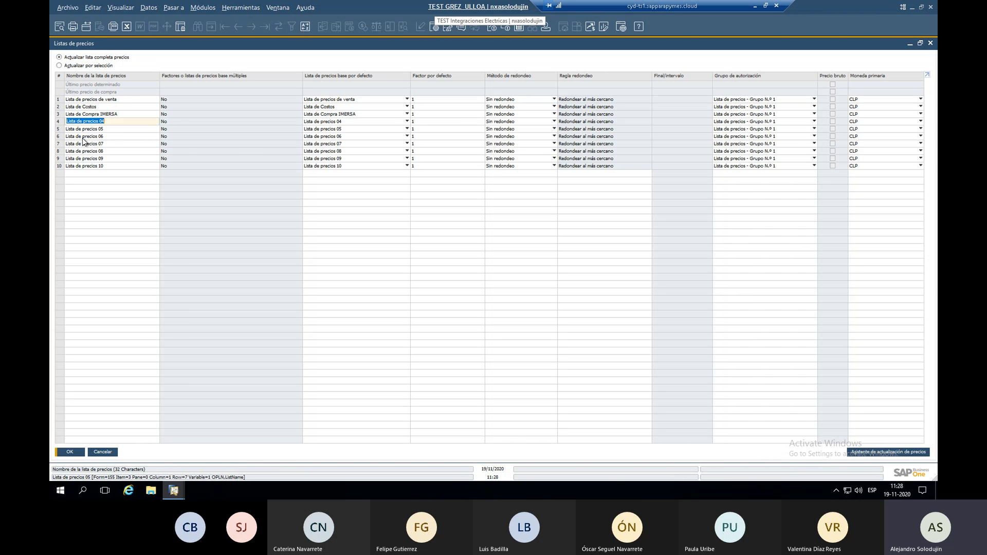
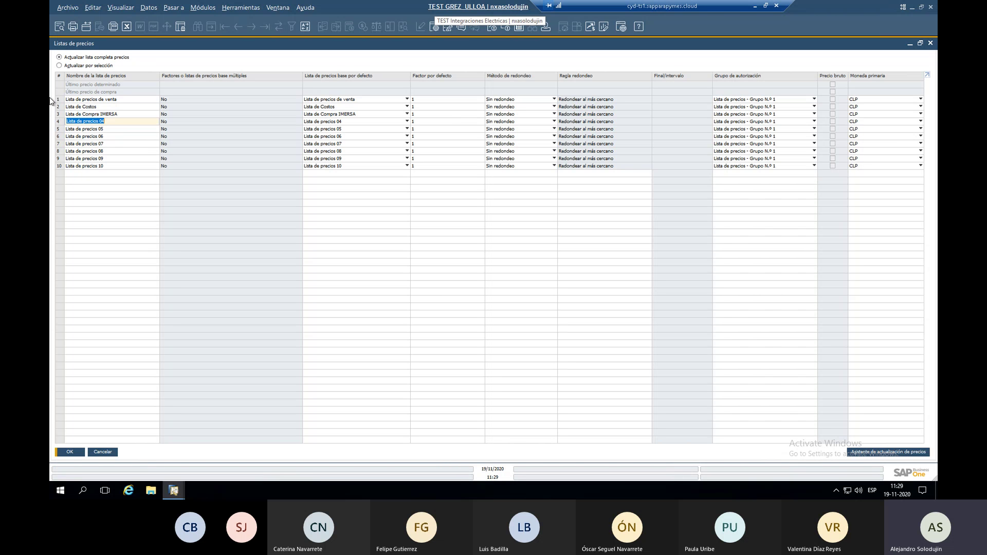
Add a new price list line after row 10 and update, approving prices for all items.
click(93, 137)
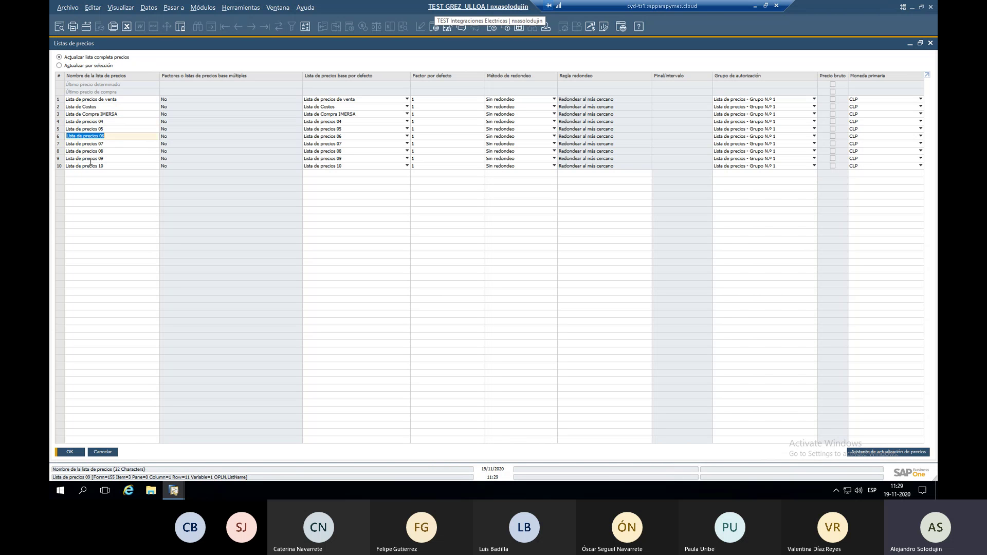
click(89, 158)
click(62, 166)
right_click(63, 168)
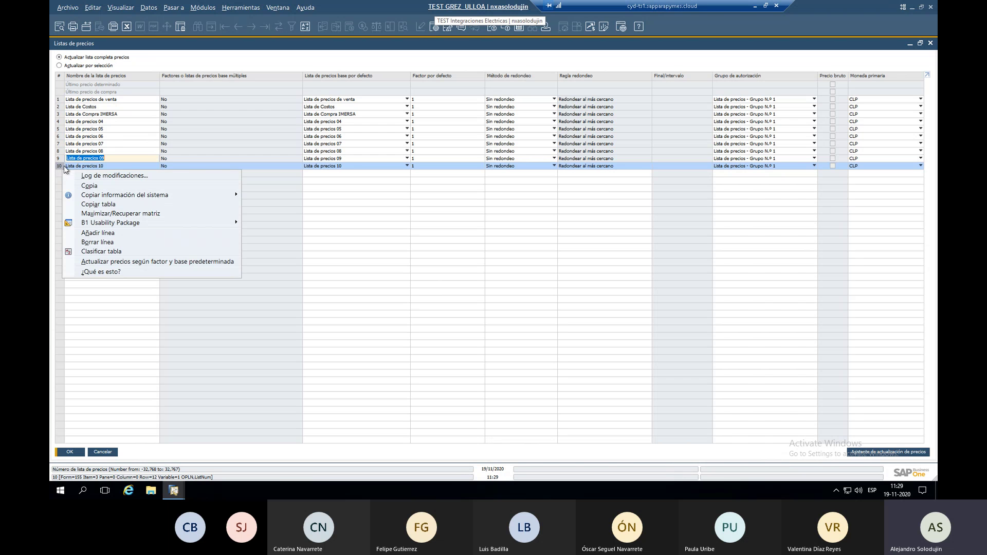
click(99, 233)
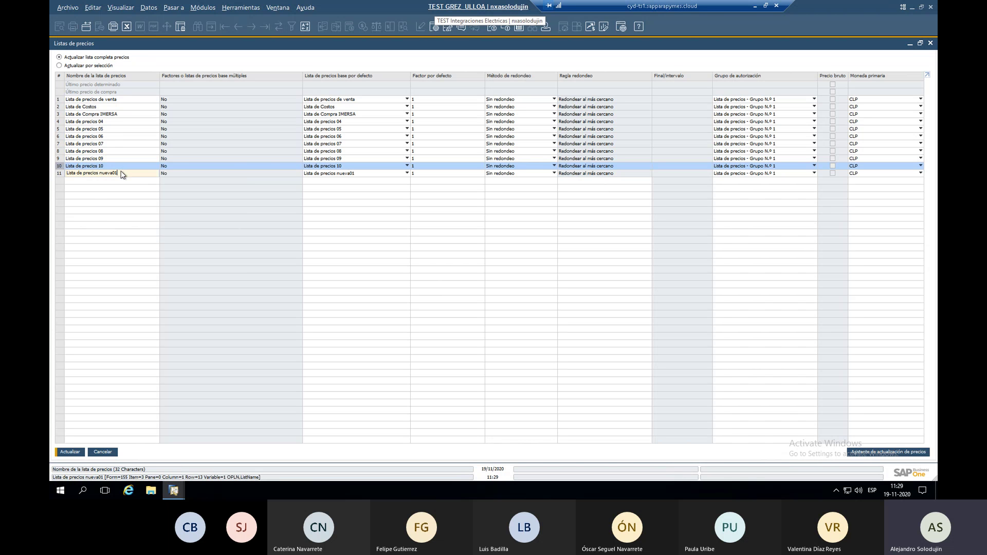
click(70, 452)
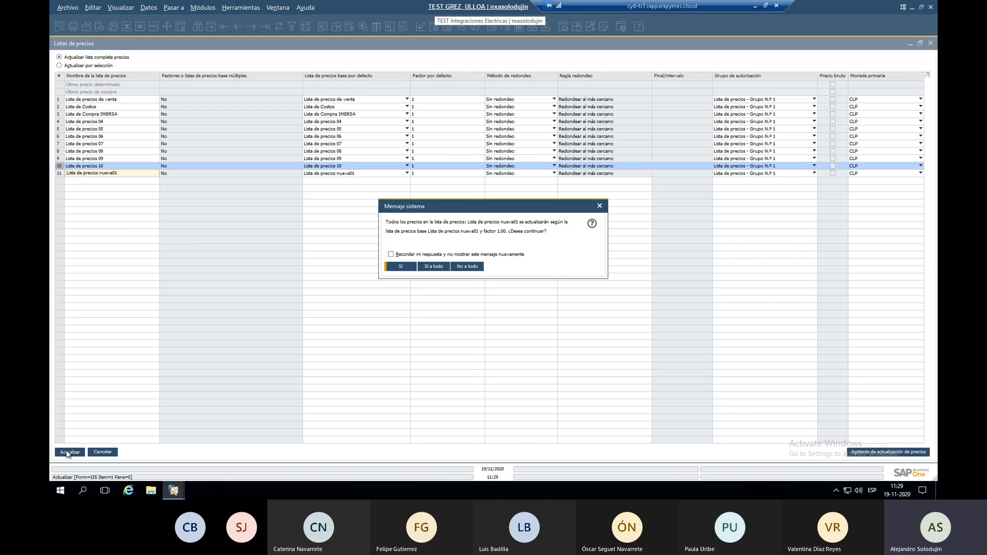
click(427, 267)
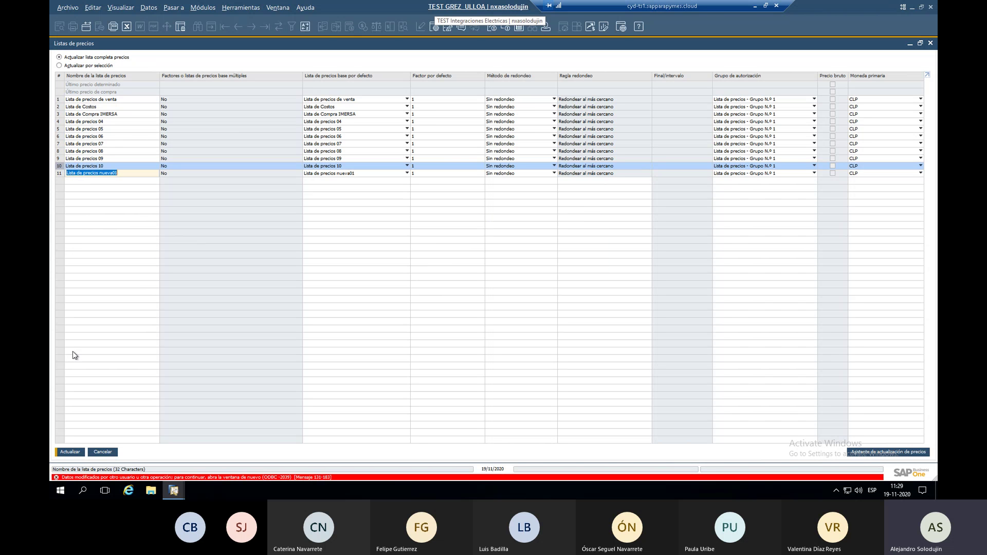
Discard the failed addition: close Listas de precios without saving, reopen and cancel it.
click(434, 190)
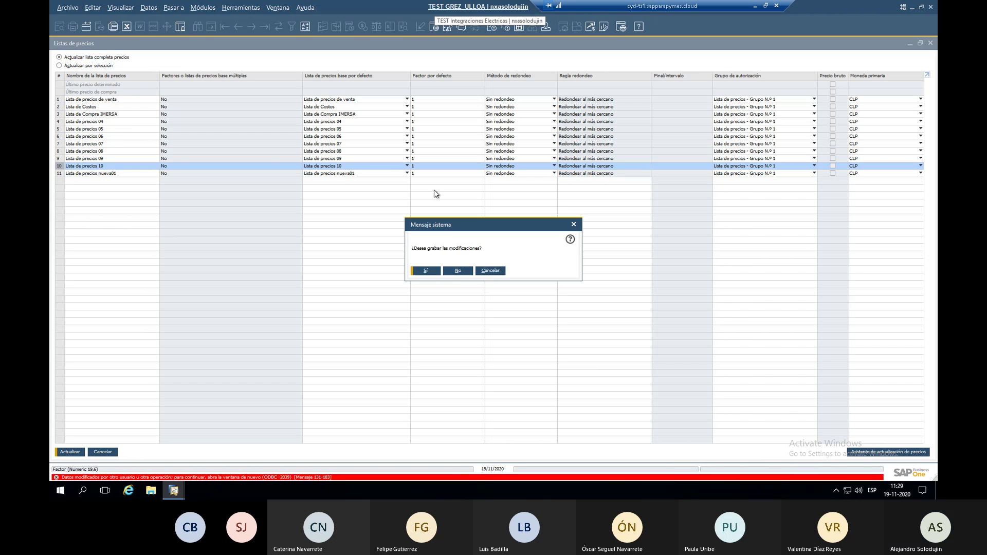
click(458, 270)
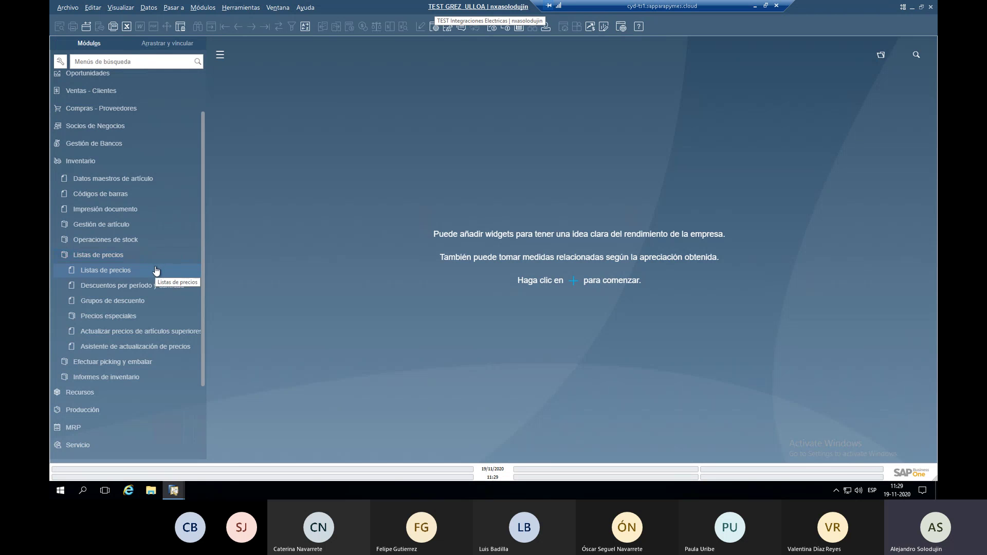
click(156, 271)
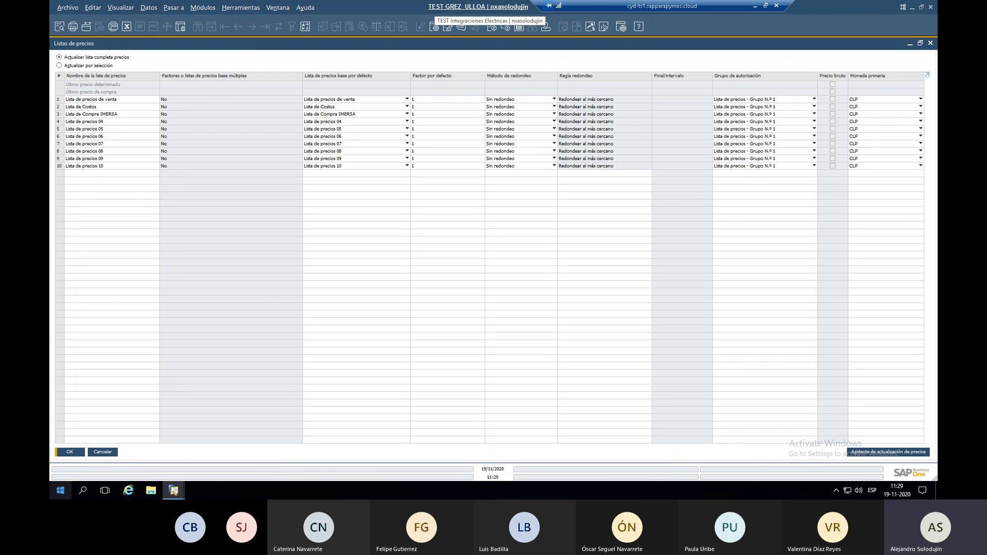
click(103, 453)
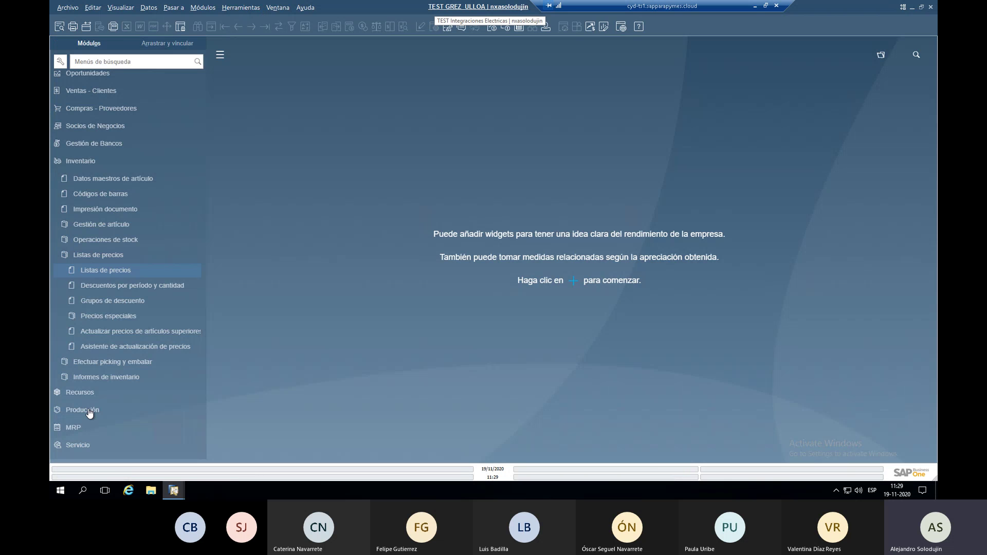
click(110, 182)
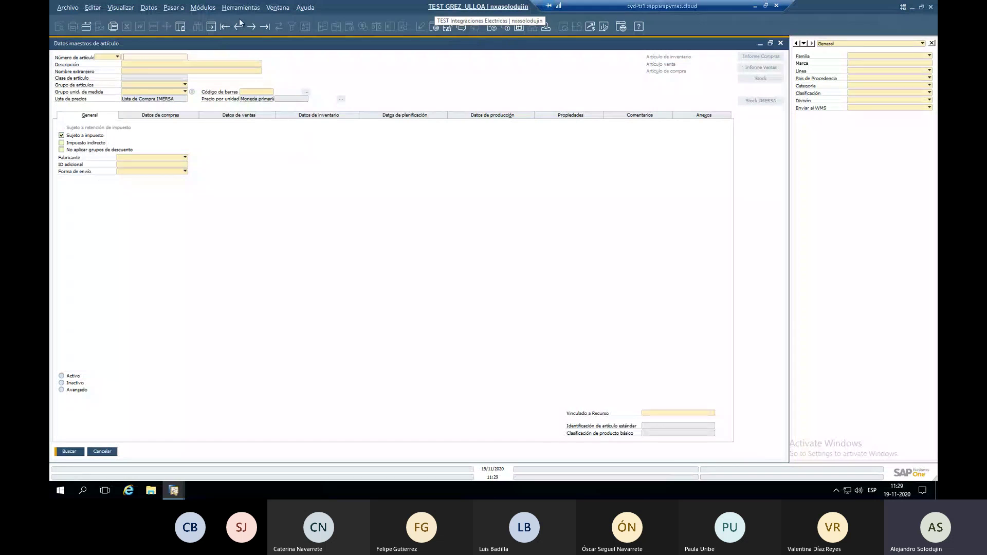
Load item TEST01 and review its change log under Herramientas > Log de modificaciones.
click(253, 28)
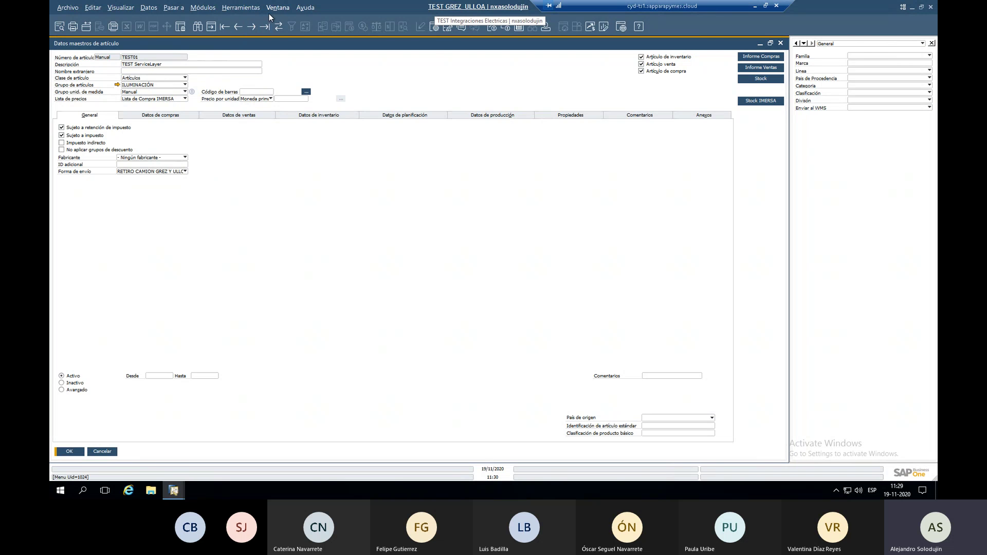
click(249, 11)
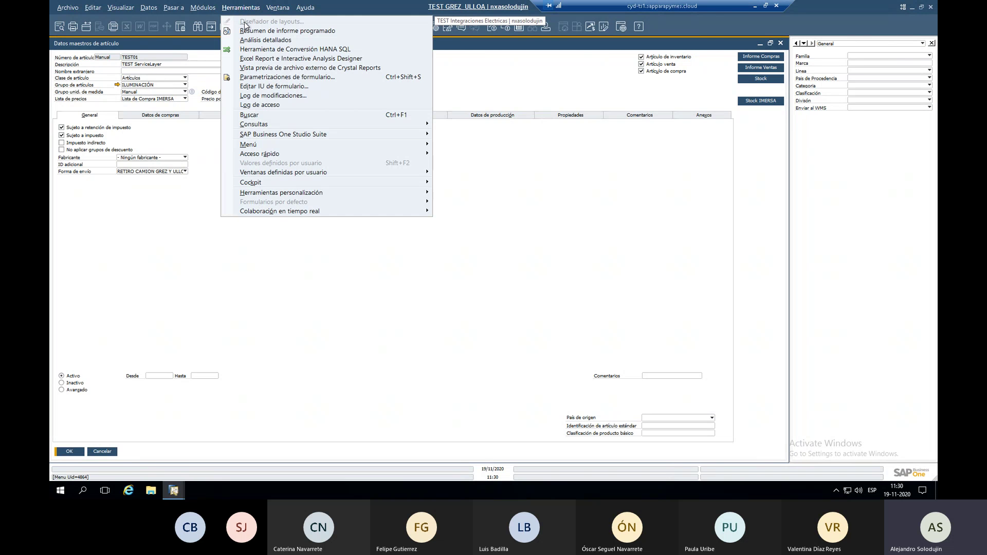
click(259, 95)
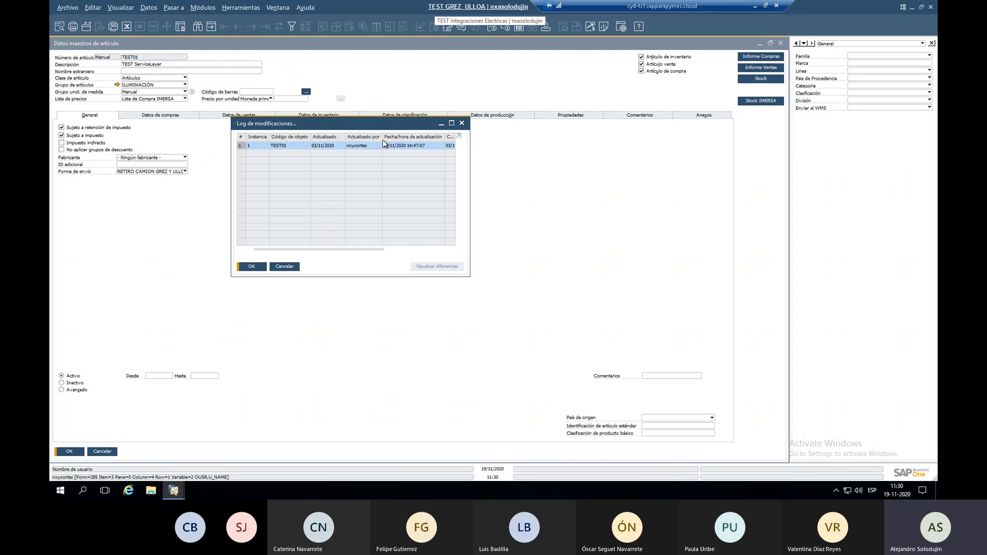
drag(370, 249, 441, 250)
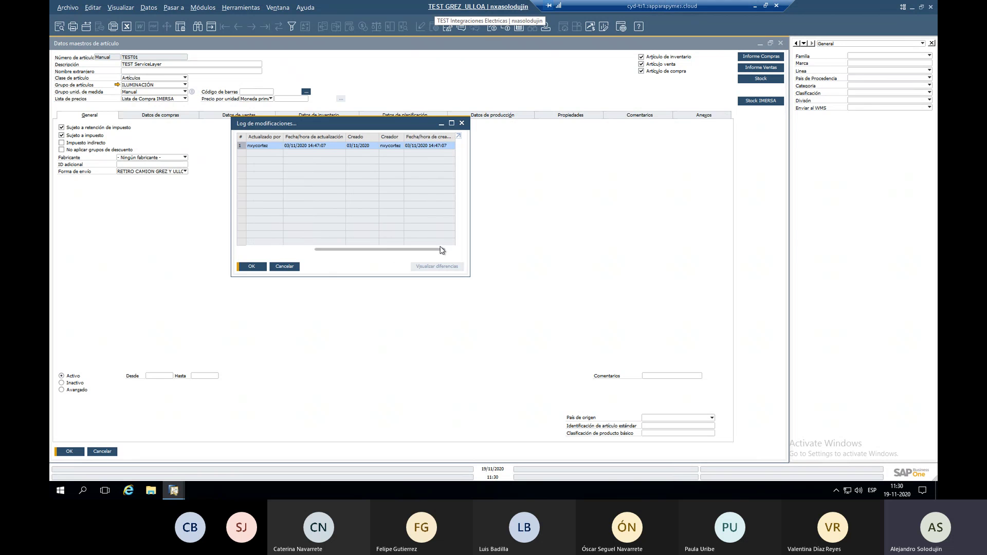
click(285, 266)
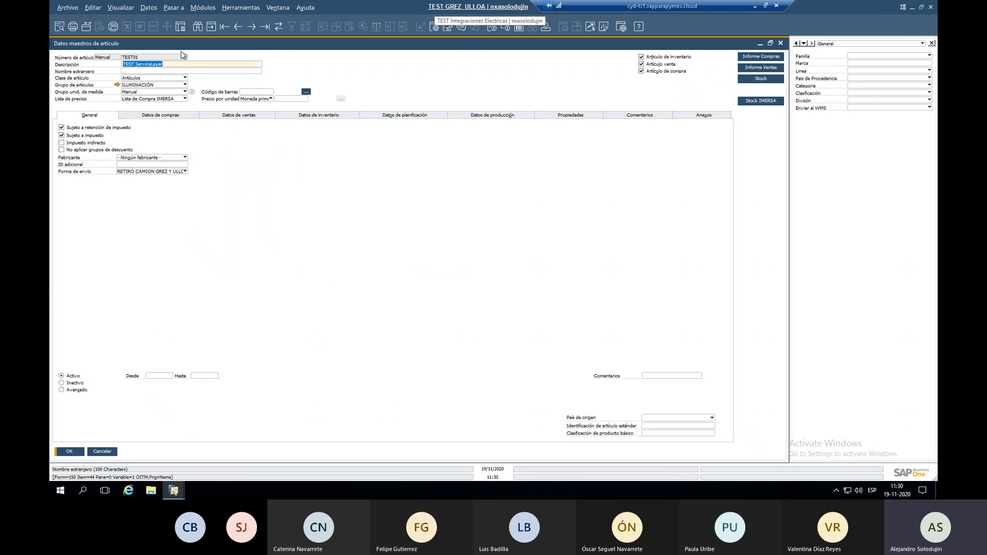
Append 2 to TEST01's description, update, confirm the second log entry, then close the form.
click(188, 64)
text(2)
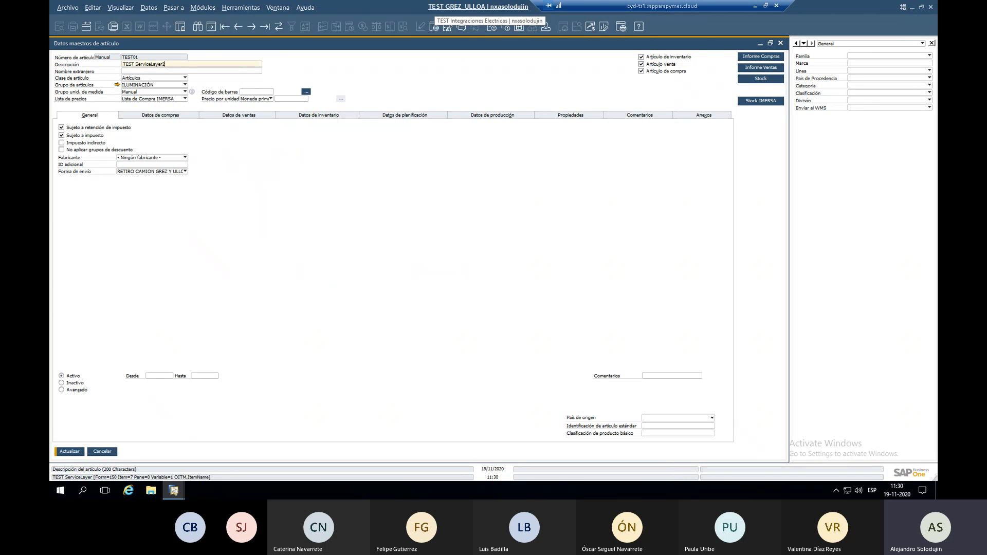
key(Return)
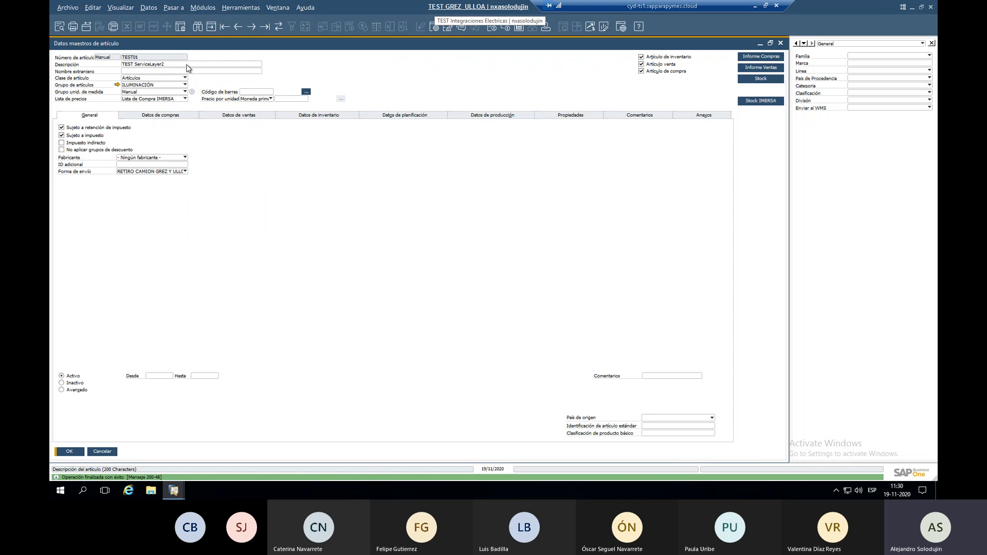
click(278, 7)
mouse_move(240, 7)
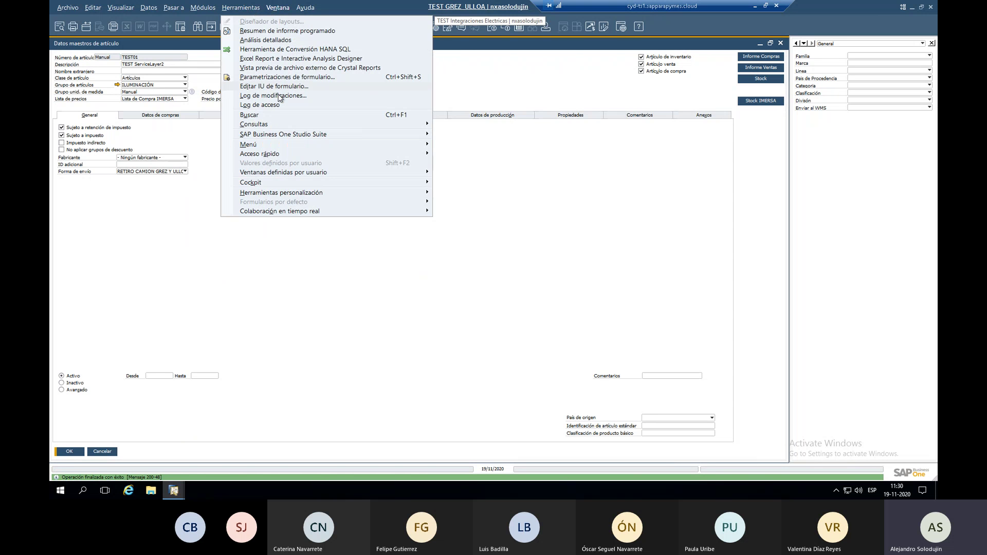
click(275, 95)
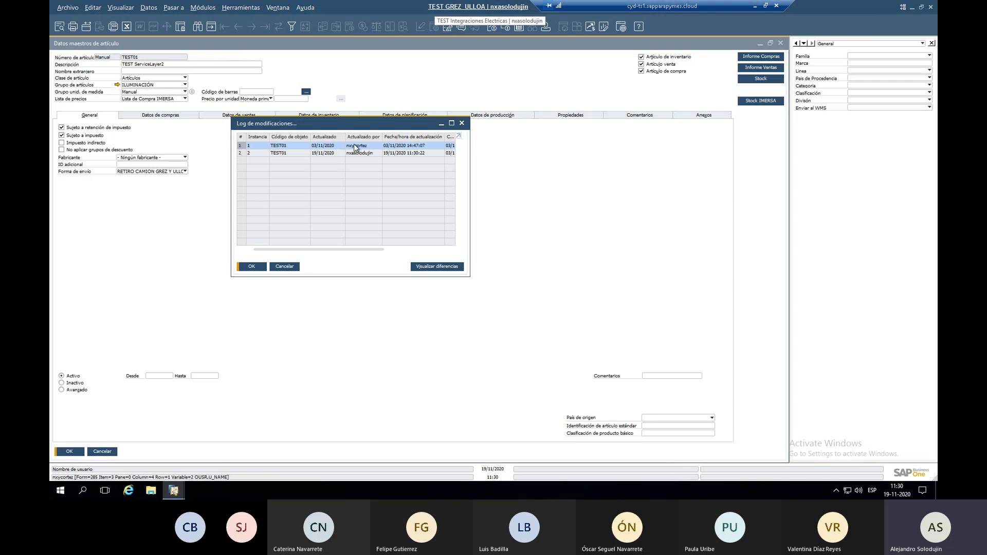
click(339, 154)
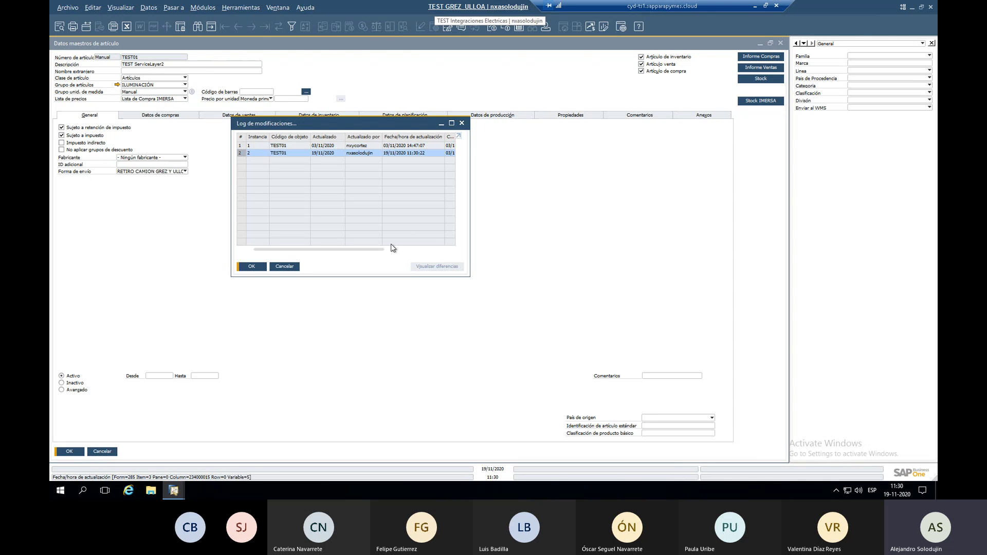
click(285, 266)
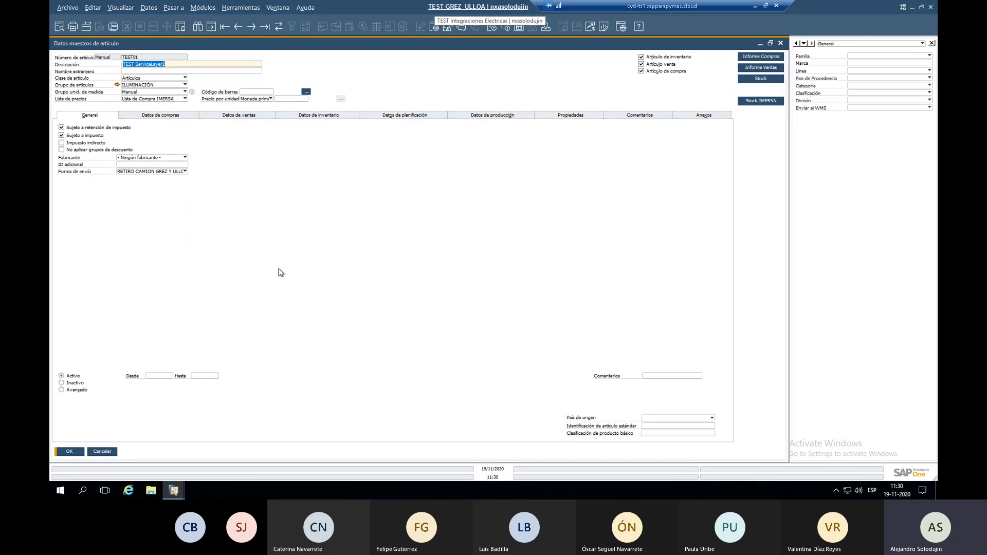
click(103, 451)
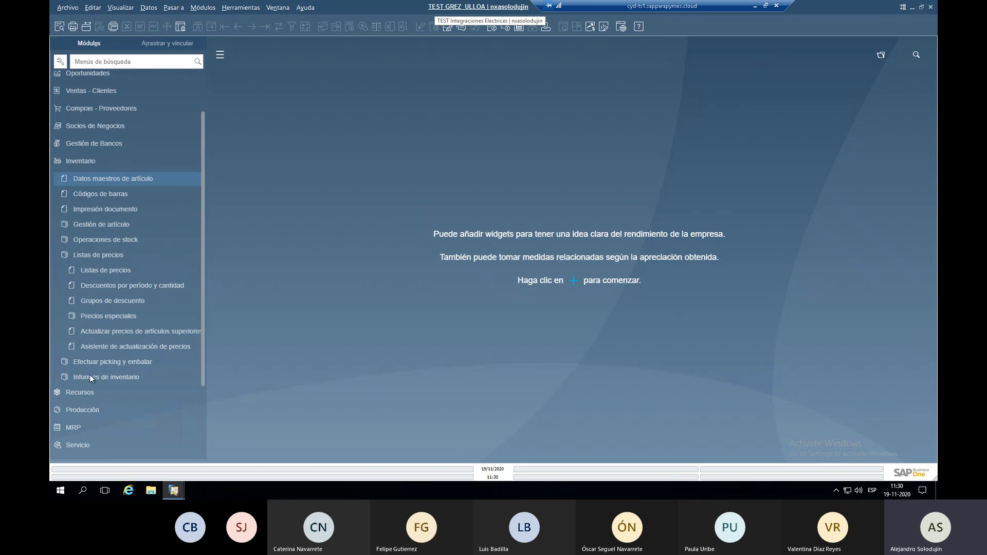
Open and close the empty Datos maestros de artículo form.
click(109, 178)
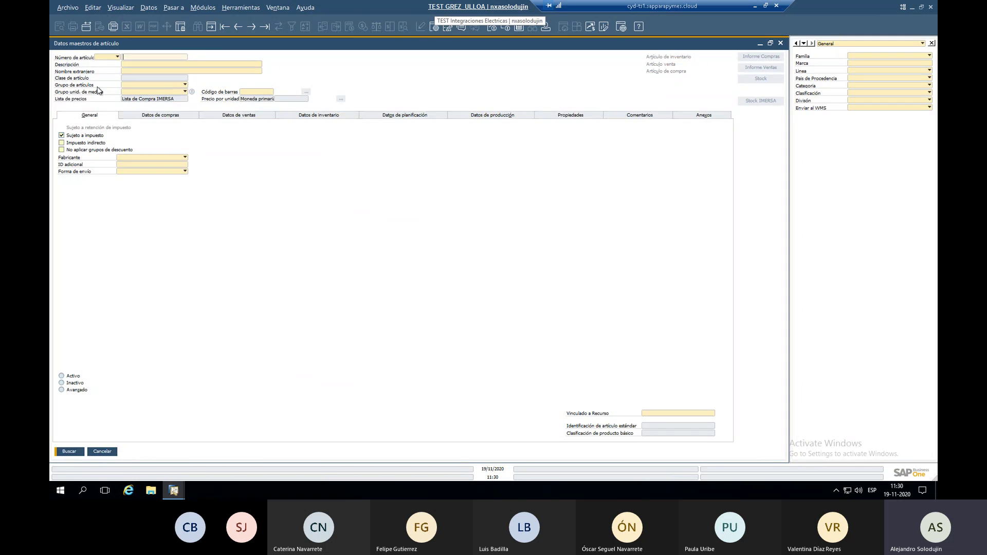
key(Escape)
scroll(106, 145, up, 1)
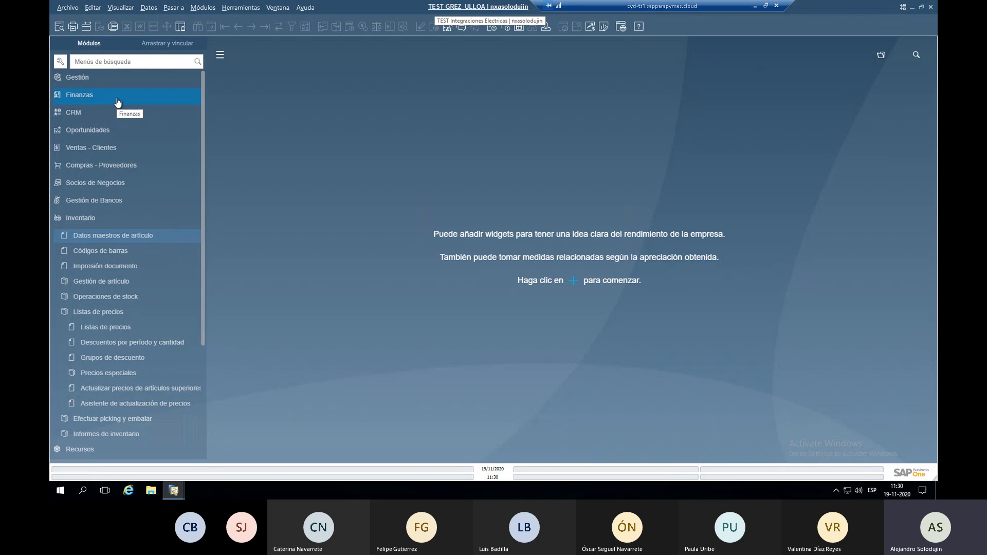
Open Listas de precios, inspect the venta, Costos and Compra IMERSA names, and restore the window size.
click(101, 328)
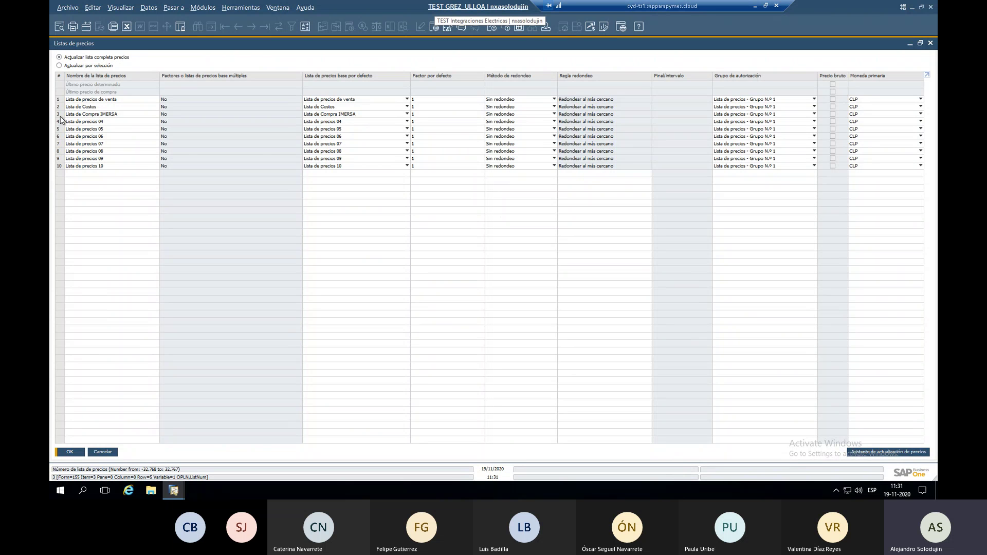
click(106, 100)
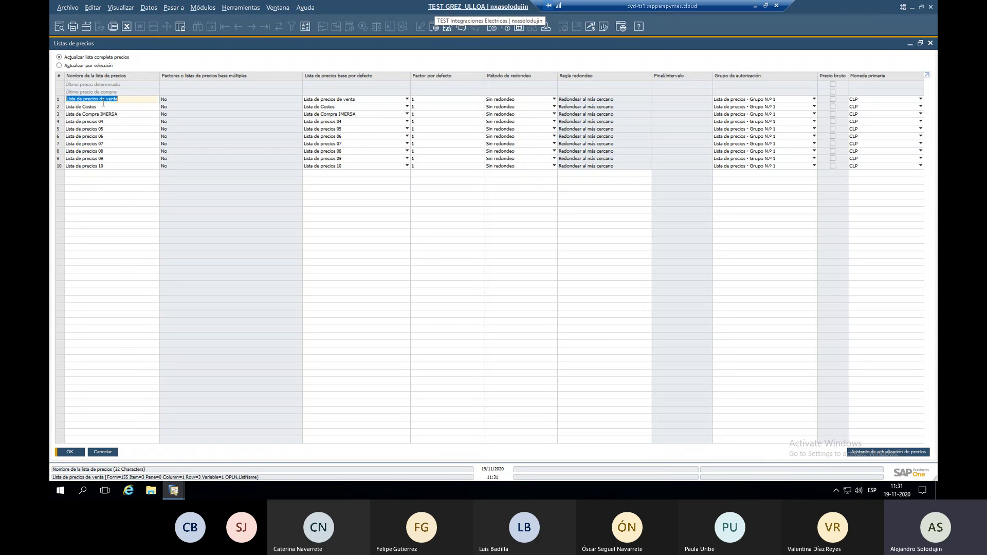
click(103, 107)
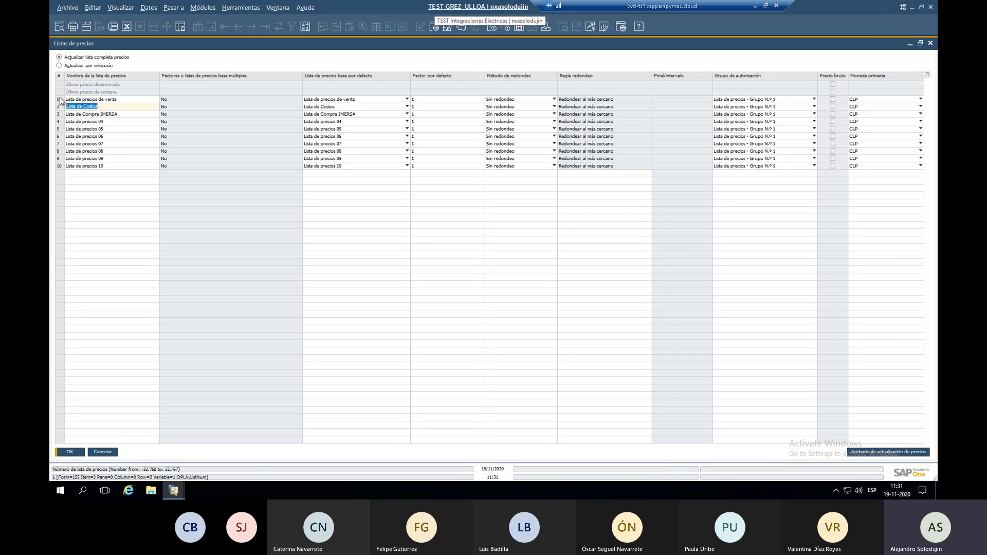
click(83, 115)
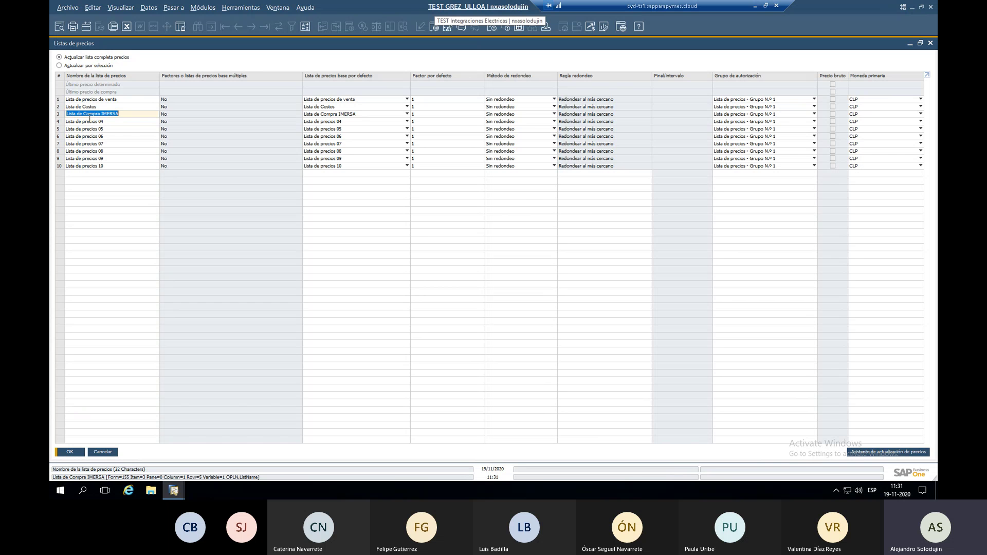
click(83, 104)
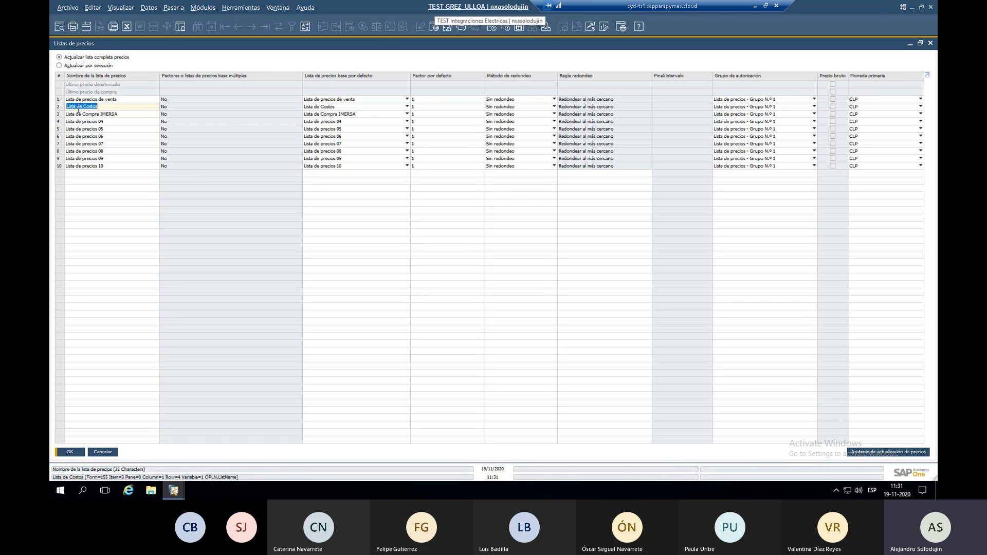
click(921, 44)
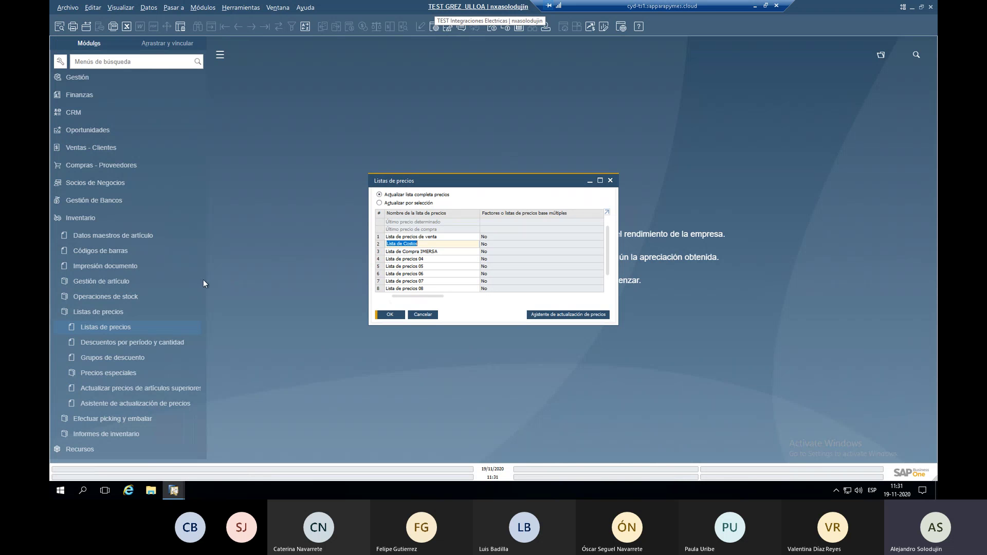
click(96, 184)
Check the previous business partner's price list on the Condiciones de pago tab, then close the form.
click(98, 175)
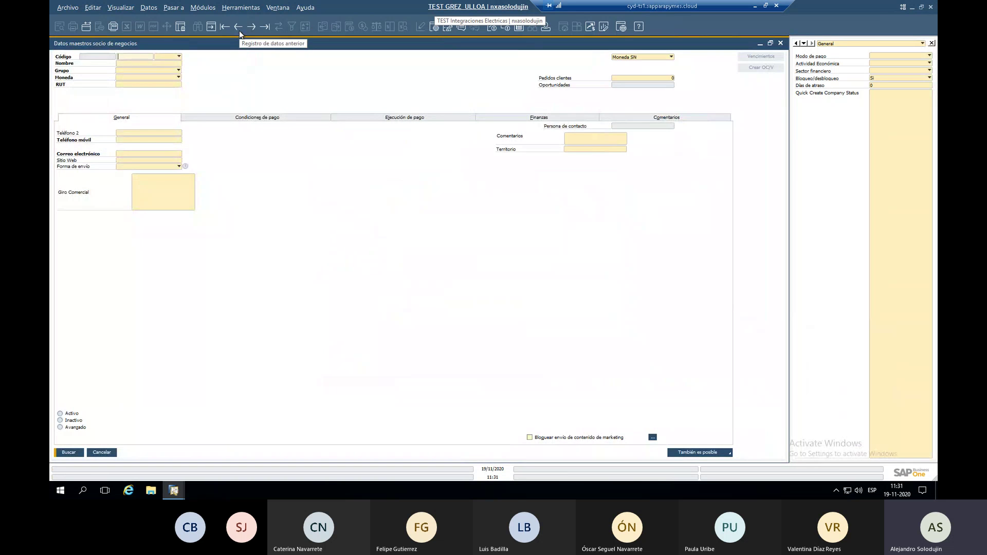
click(239, 30)
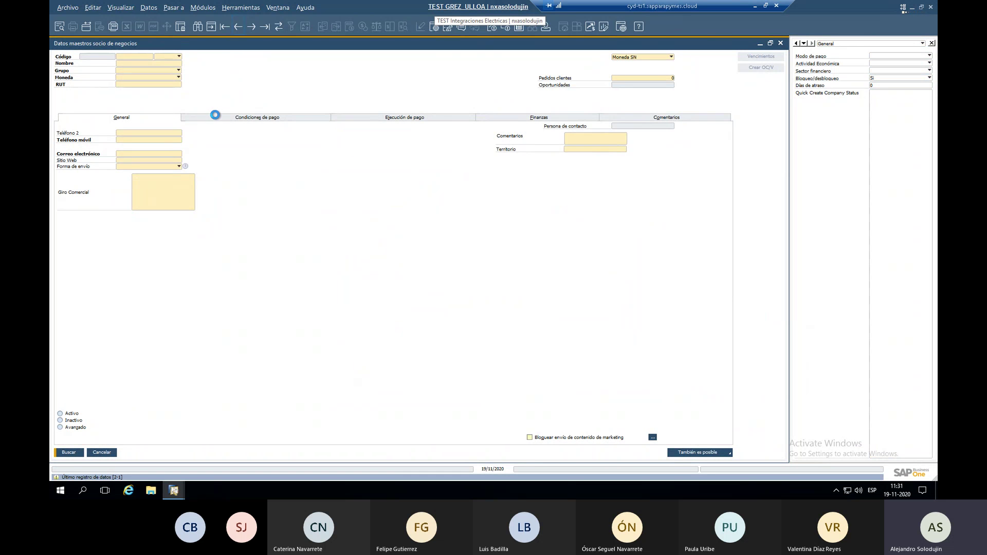
click(286, 122)
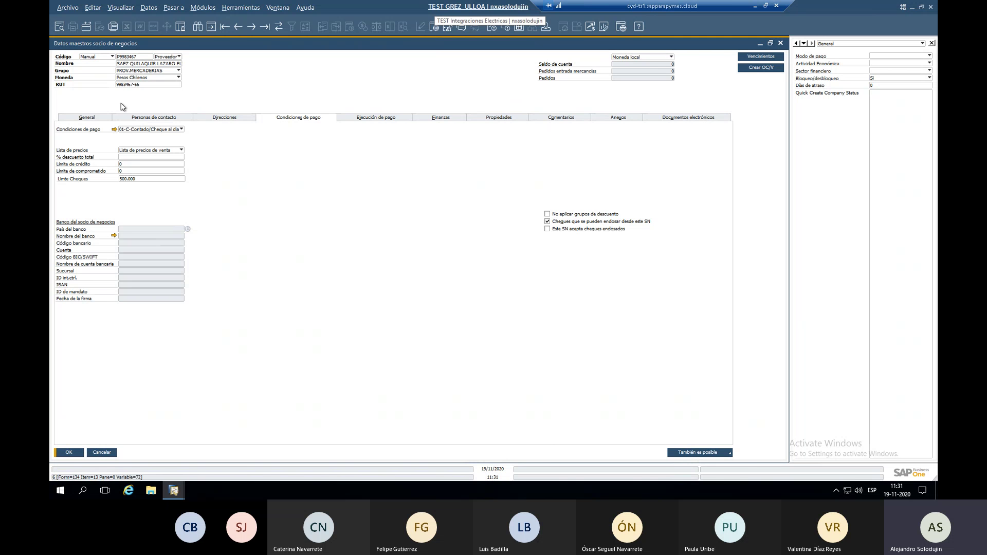
key(Escape)
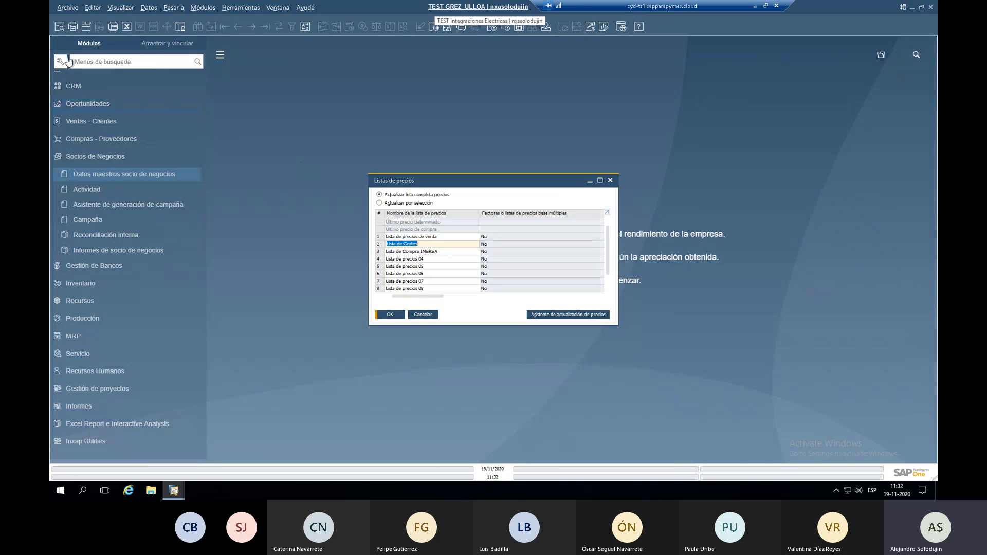
Search the menus for 'GRUO' and open the Grupos de clientes definitions.
click(95, 62)
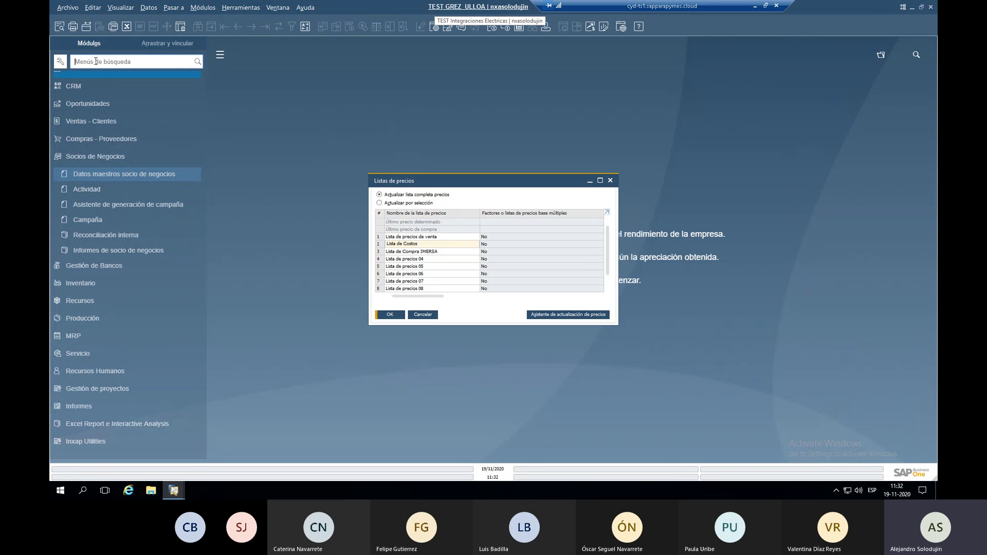
text(GRUO)
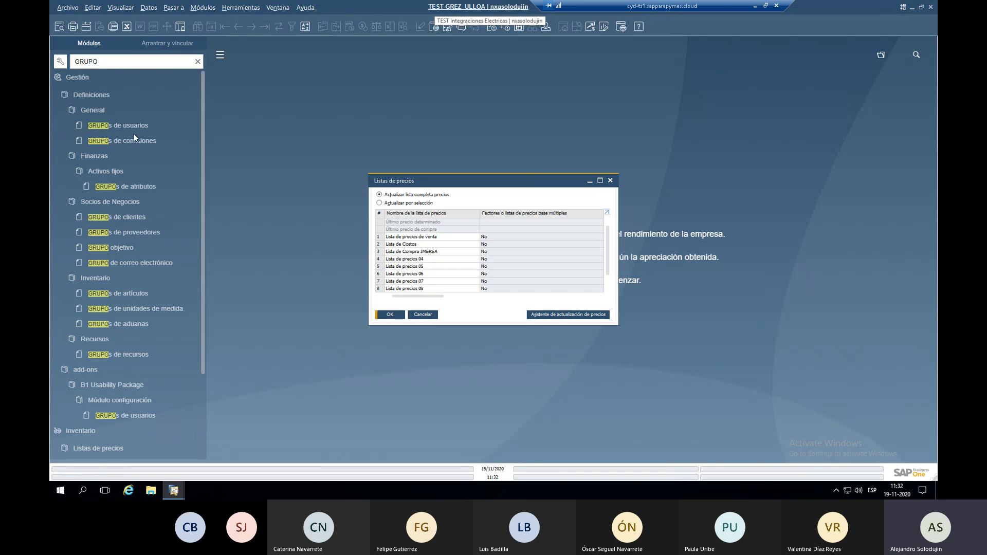
click(153, 218)
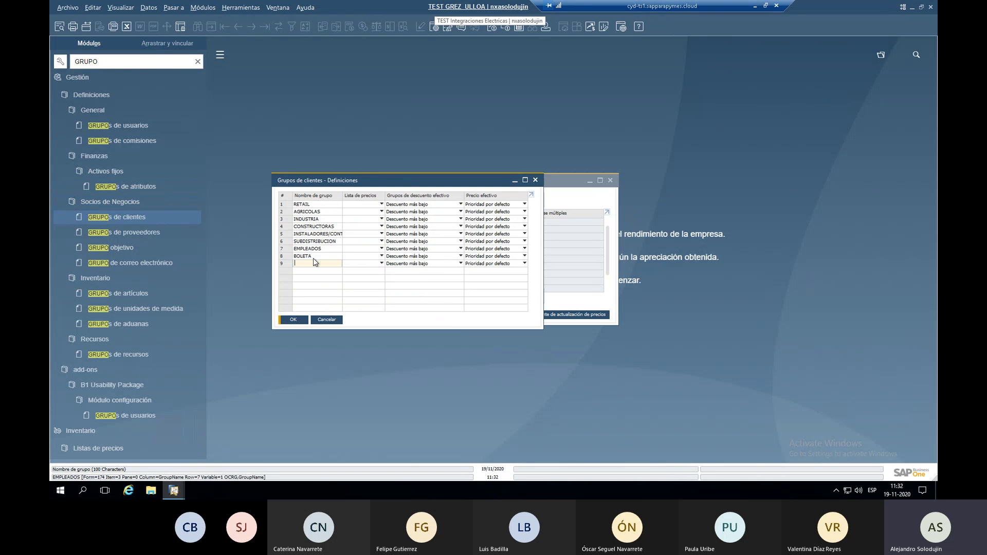
Inspect the price list choices for RETAIL, AGRICOLAS and BOLETA, then cancel without assigning any.
click(359, 205)
click(359, 208)
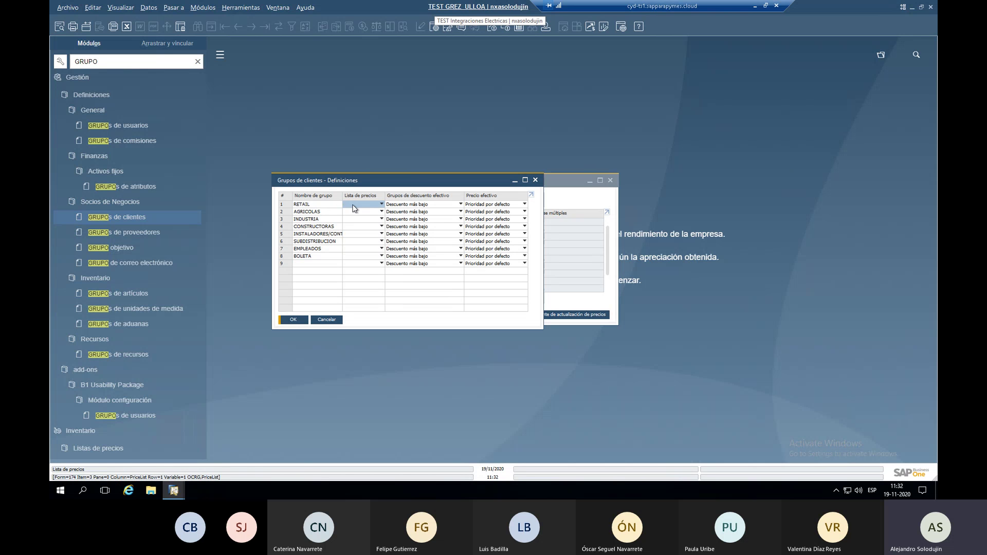
click(354, 206)
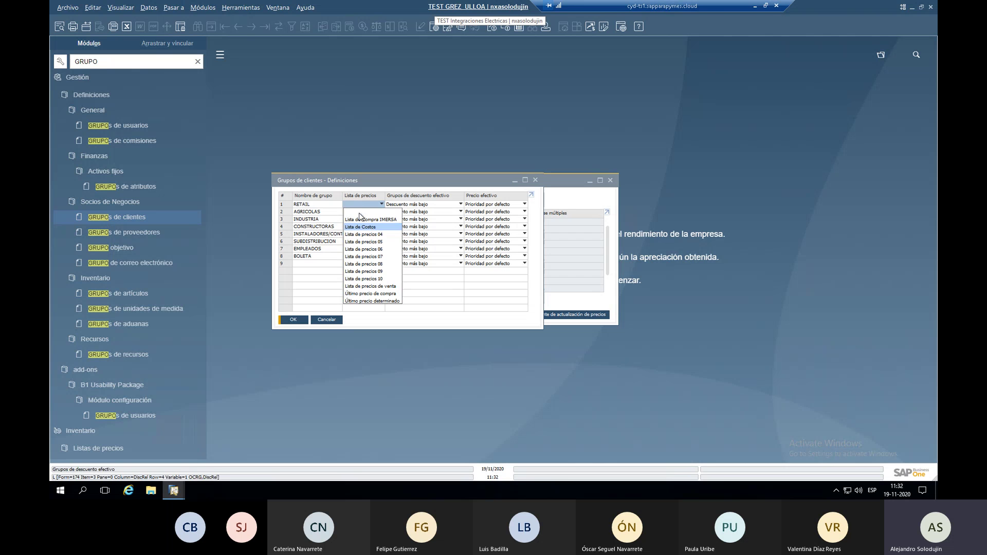
click(360, 203)
click(360, 212)
click(361, 211)
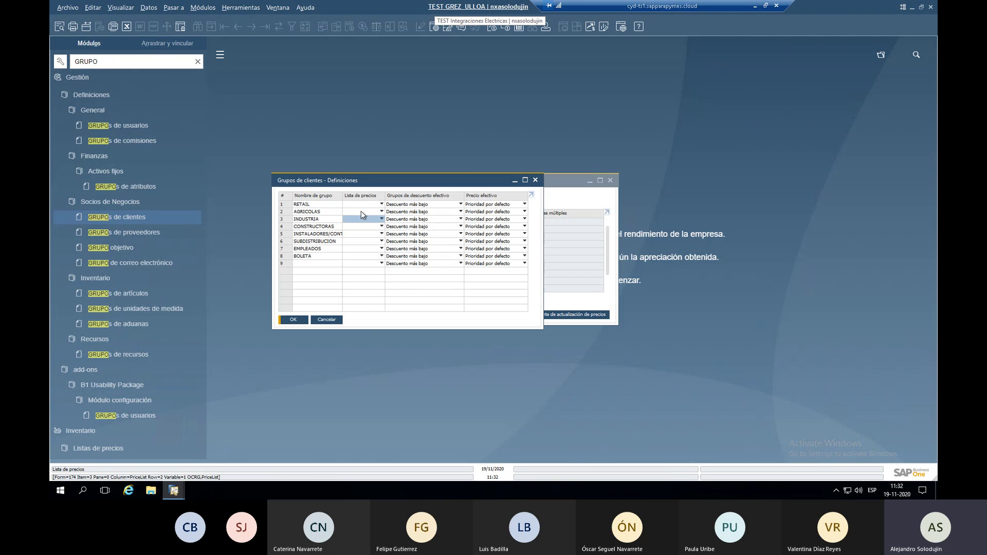
click(361, 211)
click(345, 237)
click(353, 258)
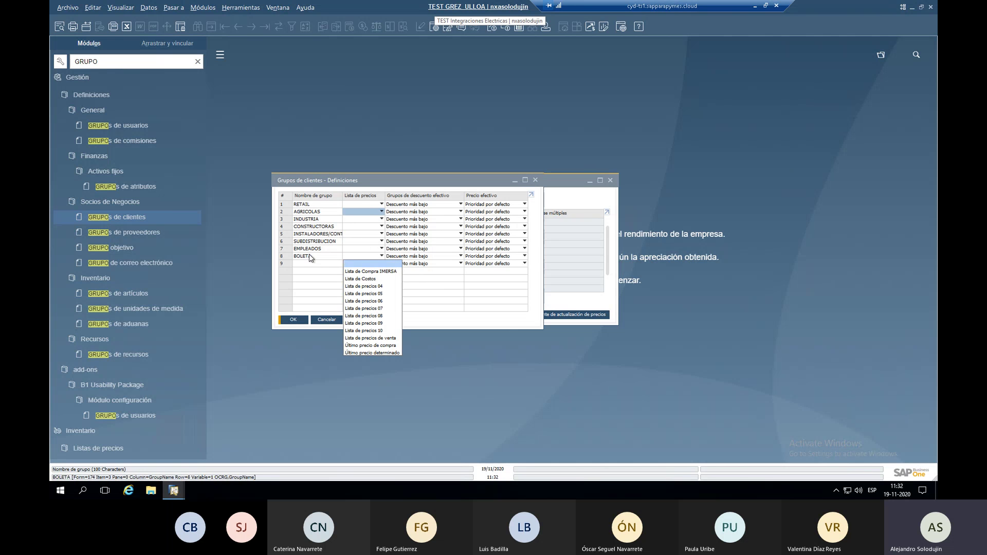
key(Down)
key(Down)
key(Down)
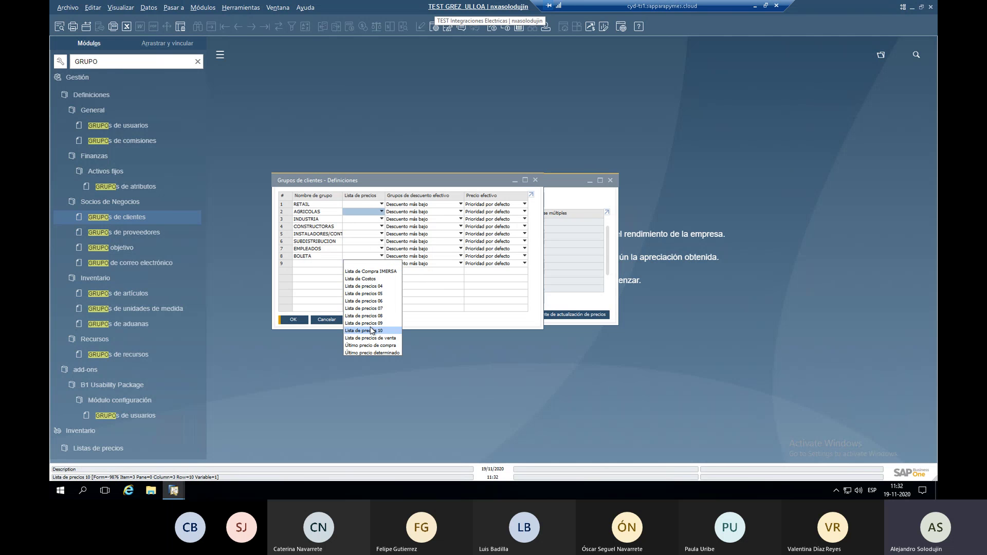
key(Escape)
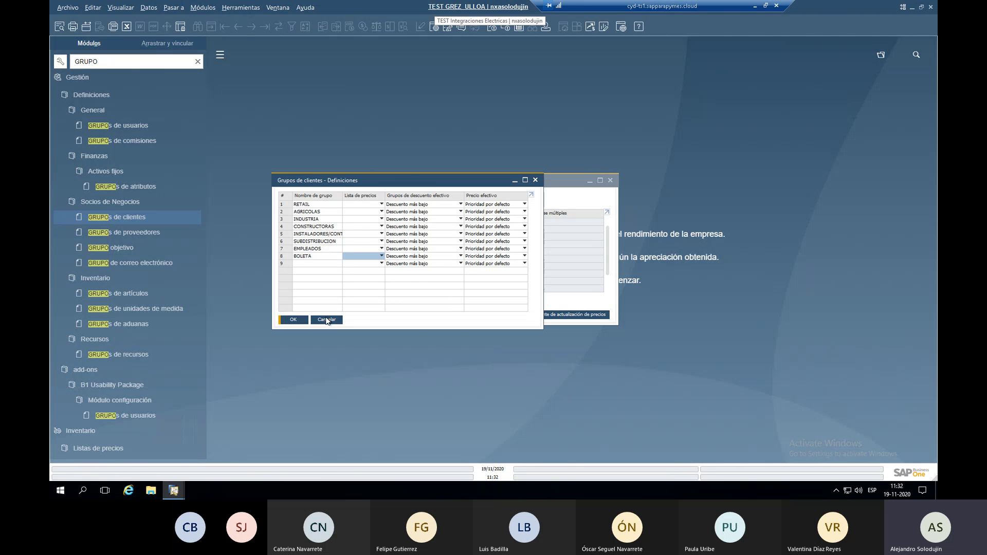
click(326, 319)
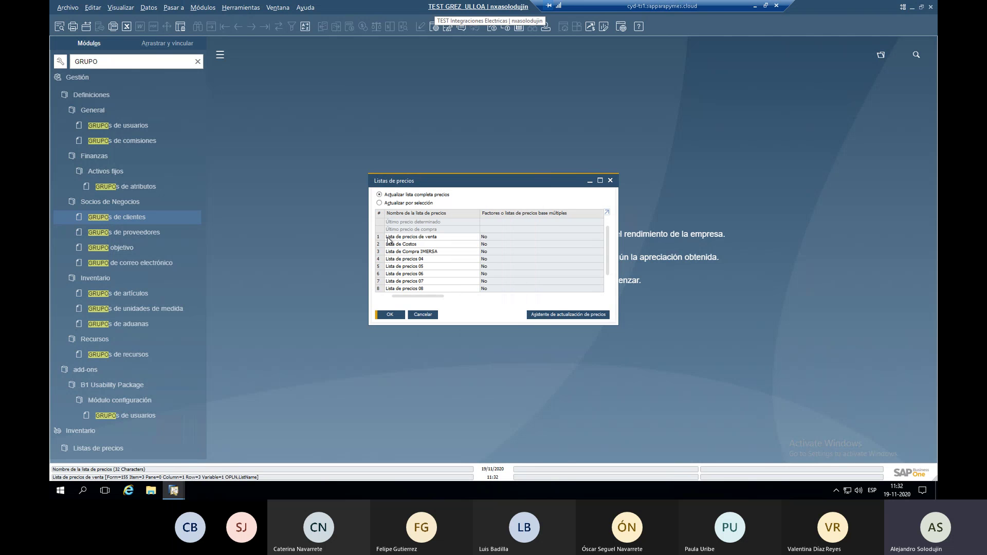
Open the Lista de precios de venta item prices full-screen and copy the entire item table.
double_click(420, 181)
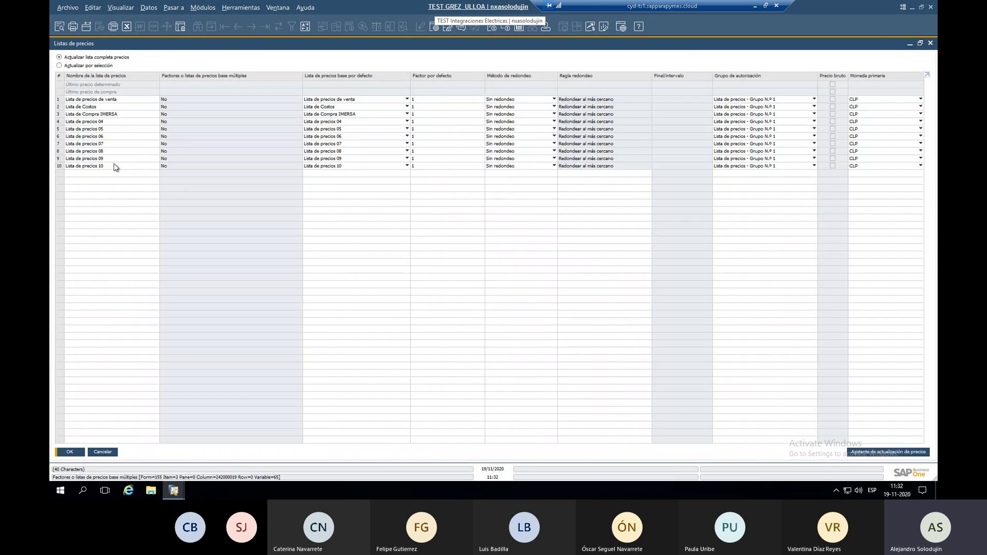
double_click(59, 100)
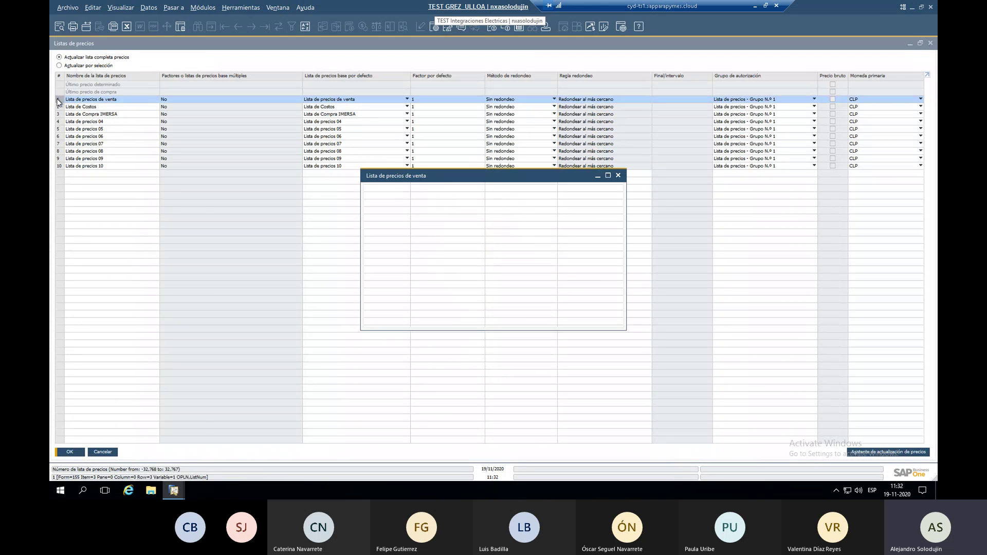
click(608, 176)
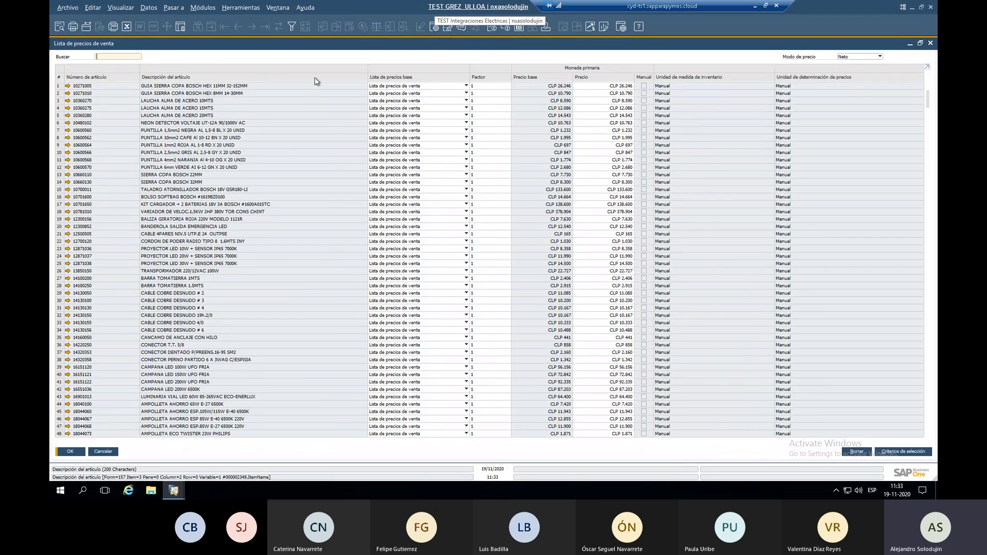
right_click(317, 81)
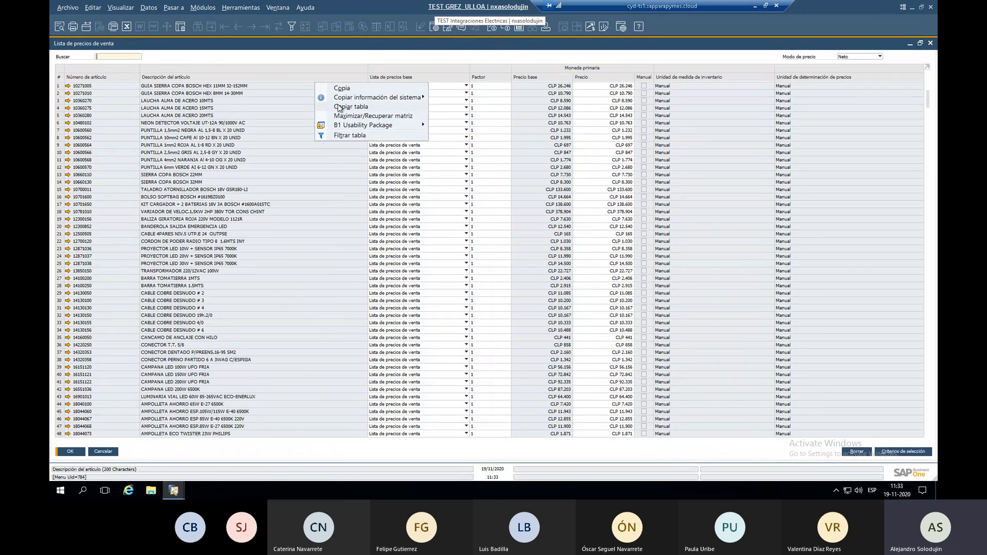
click(359, 110)
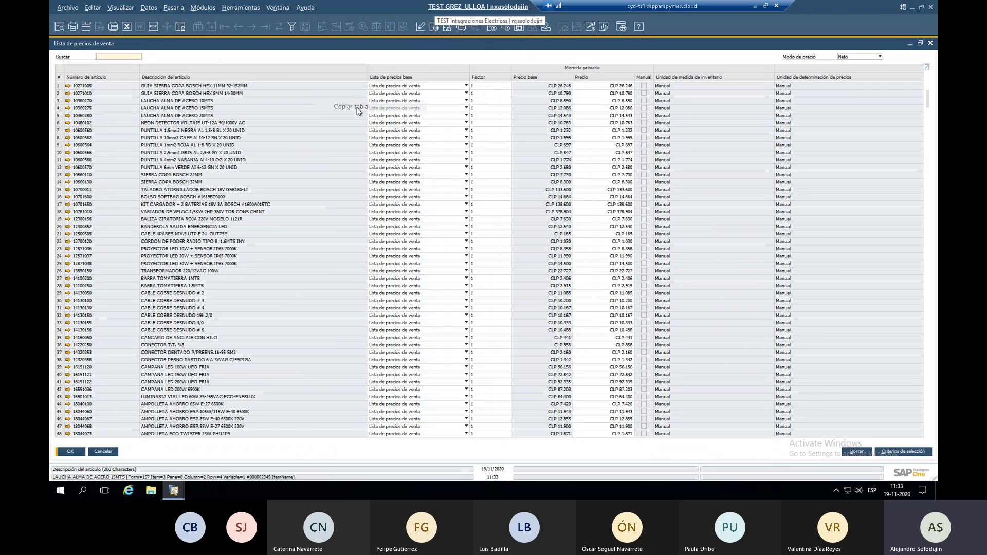
Restore the Remote Desktop window and launch Excel from the Windows search.
click(766, 7)
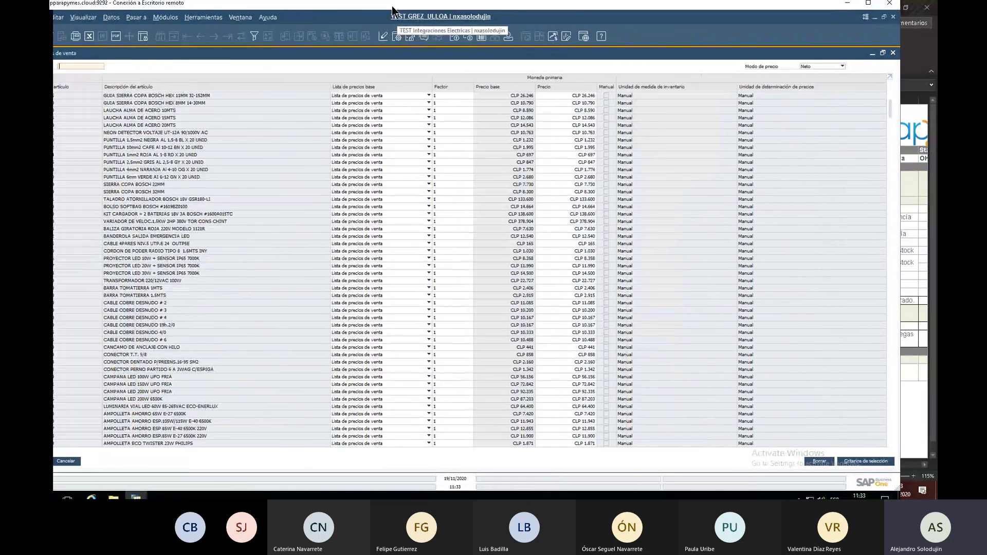
drag(392, 9, 474, 14)
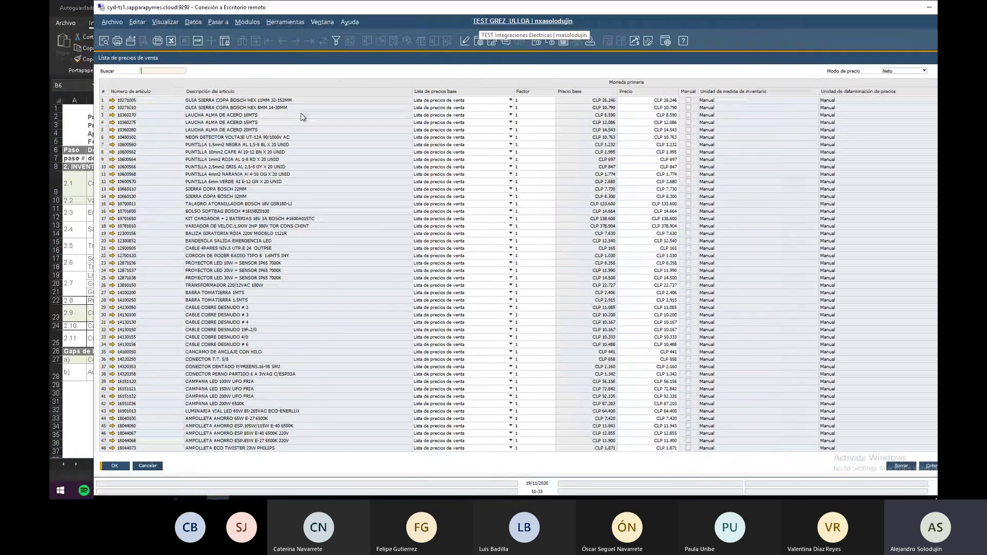
click(52, 492)
text(Excel)
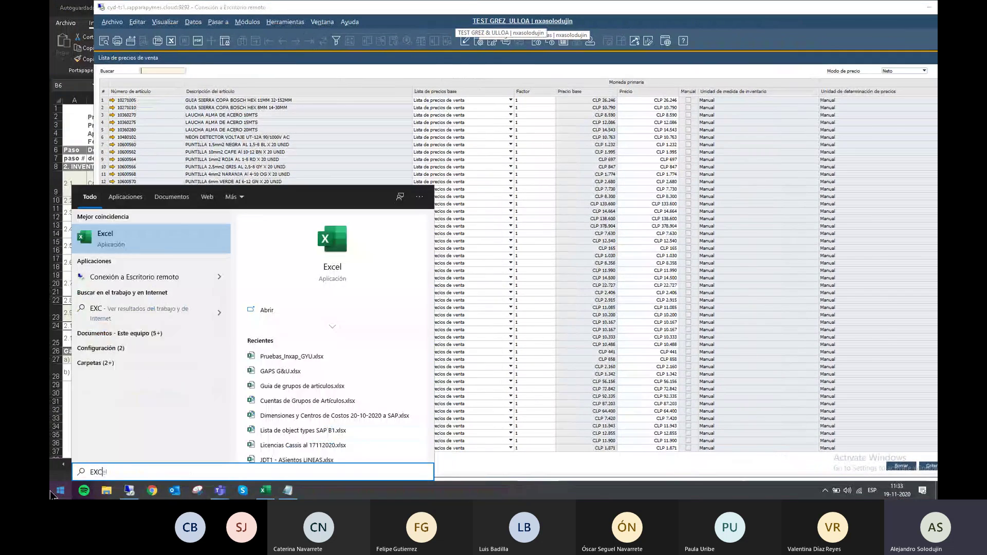
key(Return)
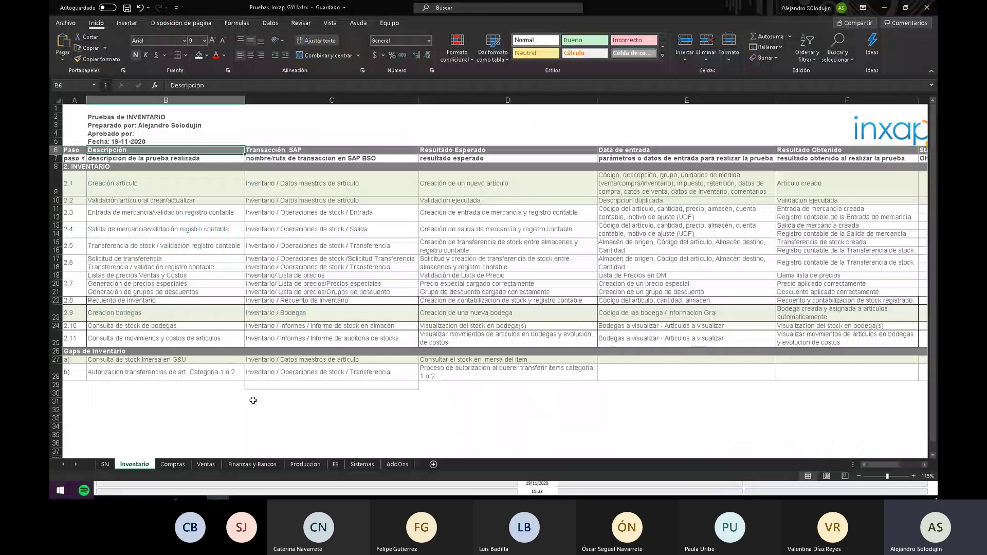
Paste the copied price table into cell A1 of a new blank workbook.
click(257, 405)
click(80, 110)
key(ctrl+v)
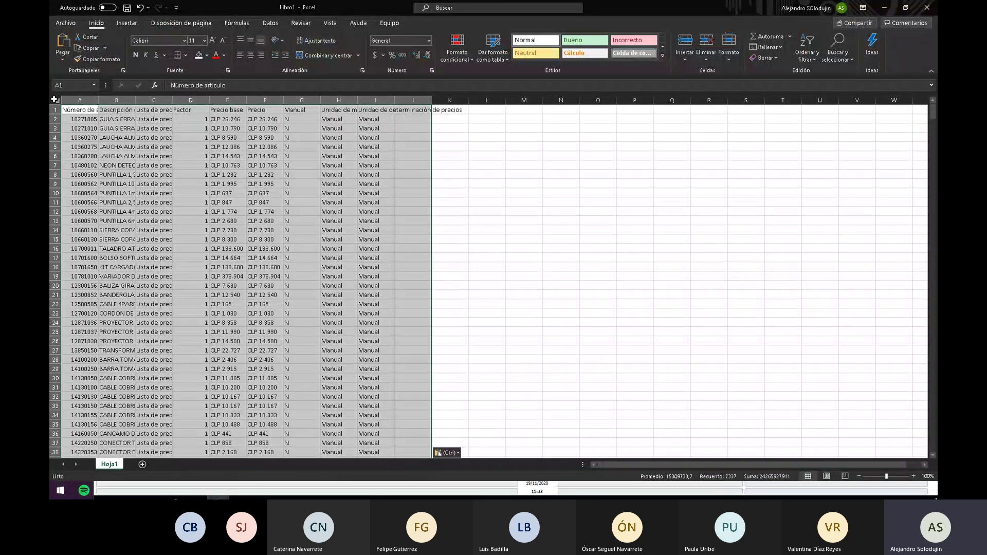
Auto-fit all columns and enter the formula +E2+10% in Precio cell F2.
click(57, 101)
double_click(99, 99)
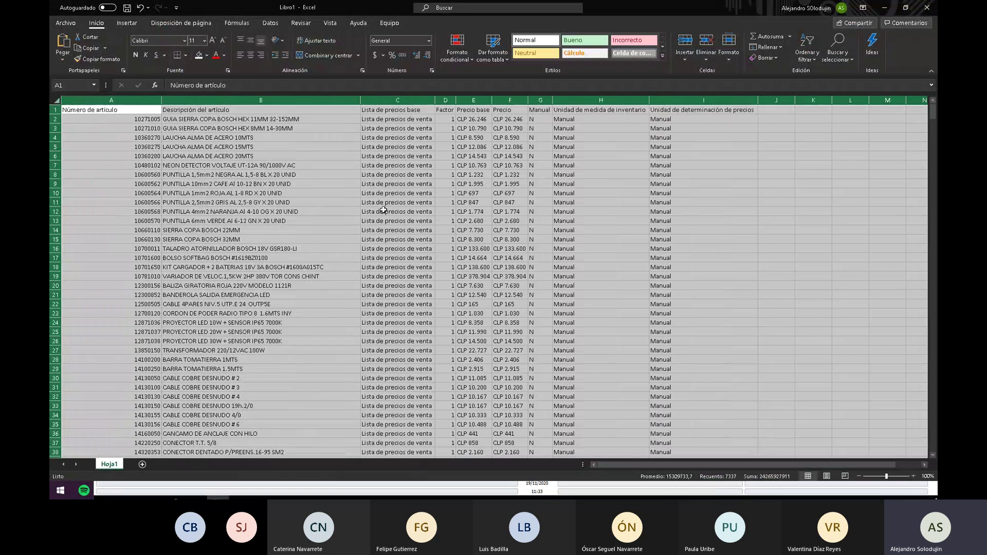
click(513, 111)
key(Down)
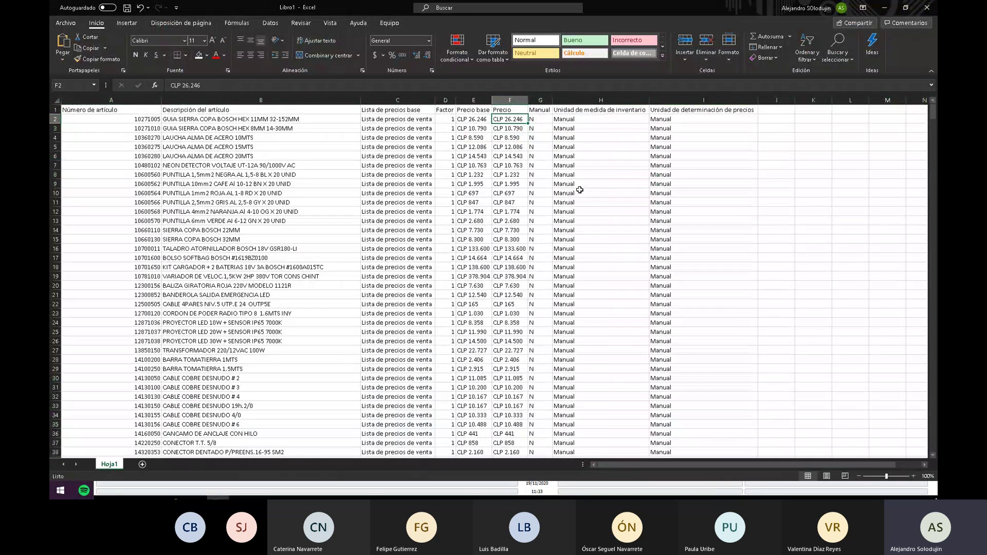
text(+)
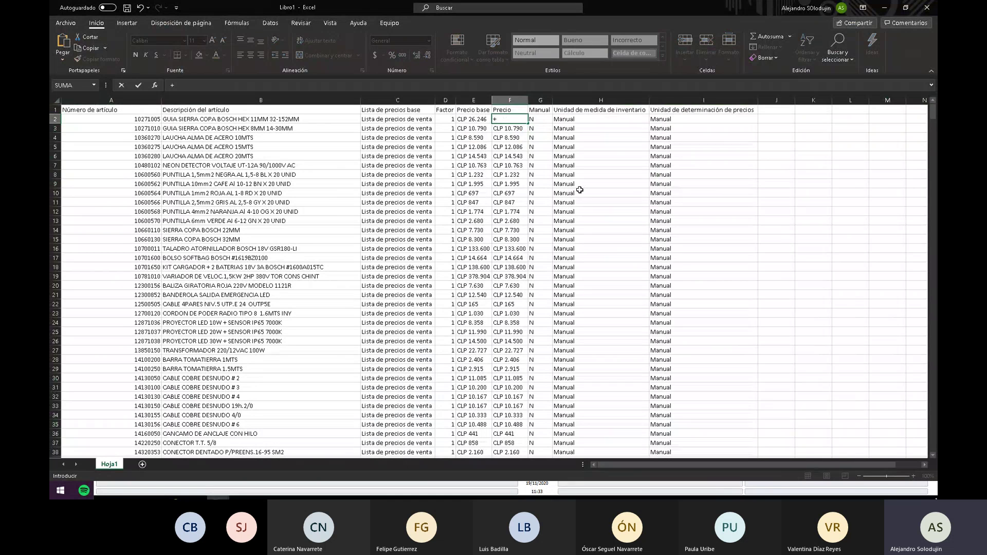
key(Left)
text(+)
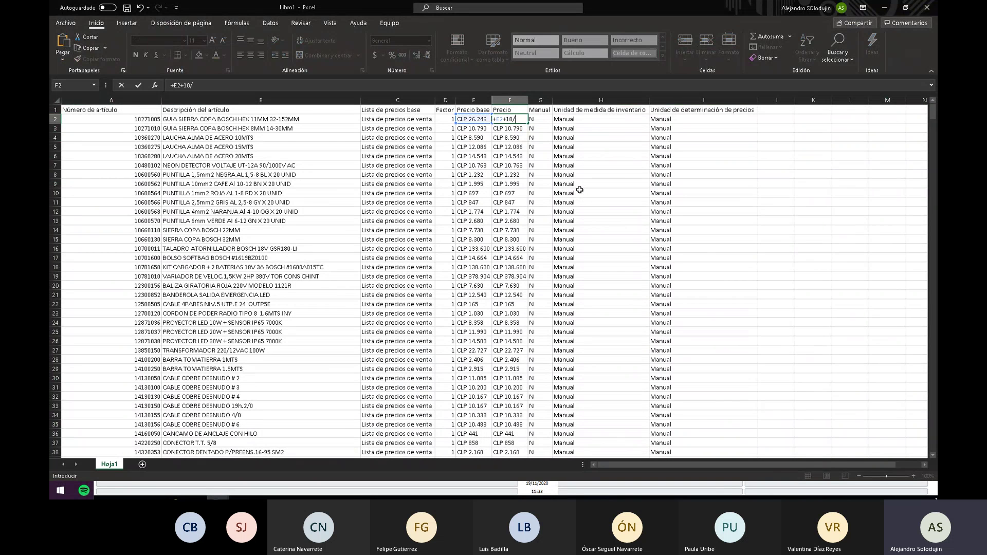
text(10%)
key(ctrl+Return)
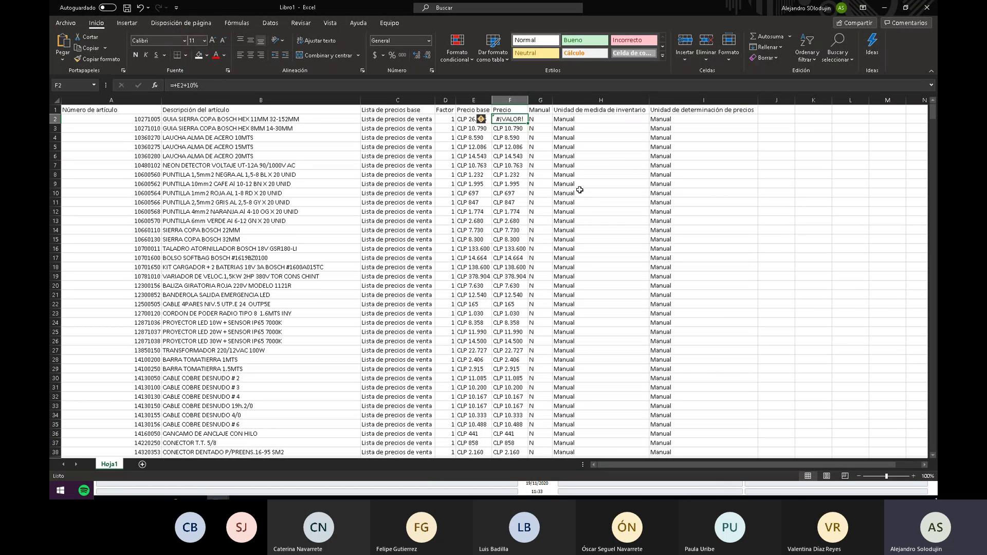
Enter prices 27000 in F2 and 11000 in F3.
text(2700)
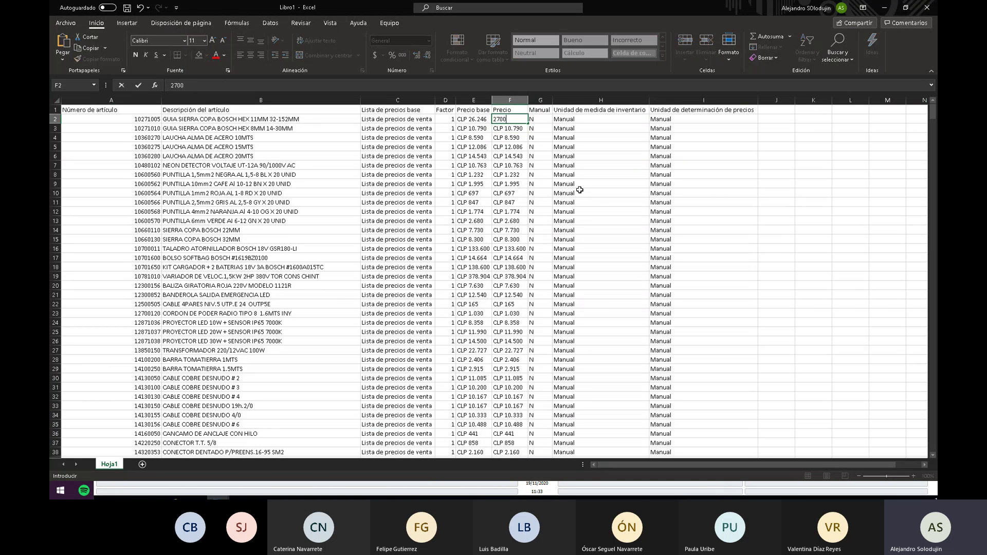
text(0)
key(Return)
text(1)
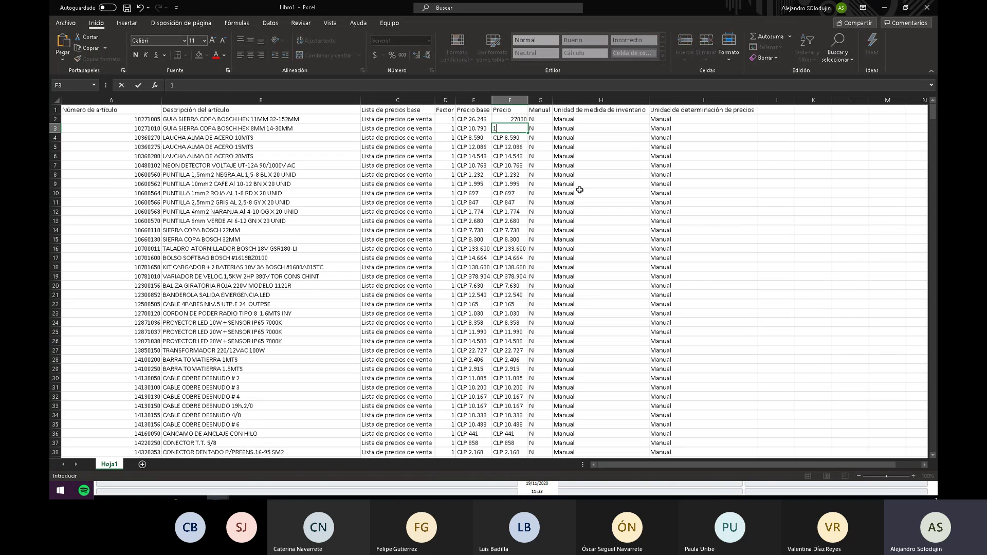
text(1000)
key(Return)
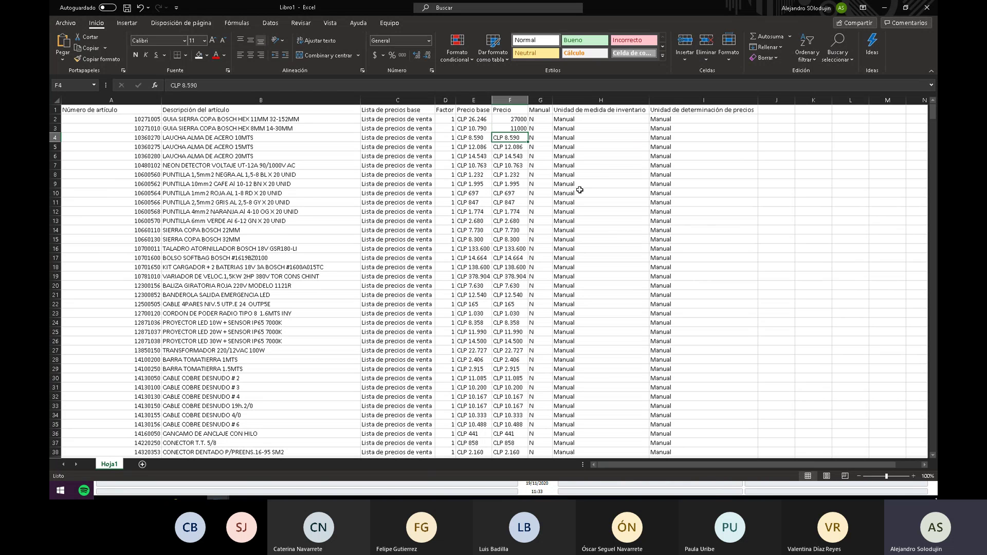
Copy the Precio values in F2:F6 and switch back to the SAP remote session.
key(Up)
key(Up)
key(shift+Down)
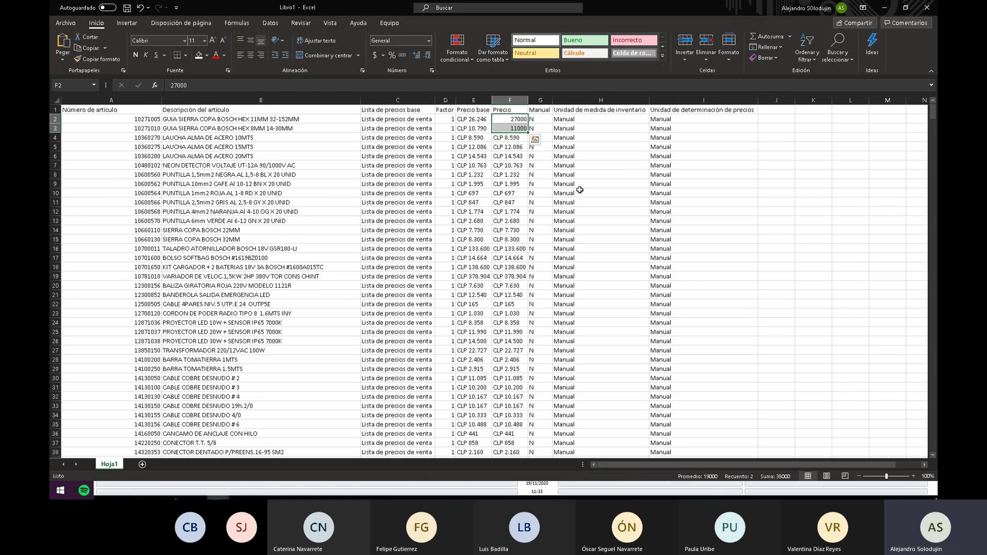
key(ctrl+q)
key(Escape)
key(ctrl+Down)
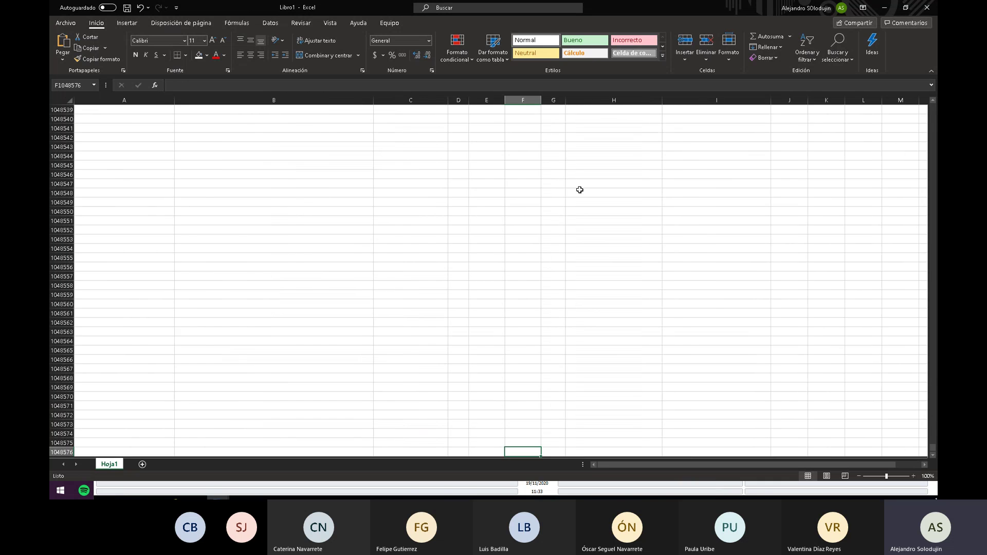
key(ctrl+Up)
key(ctrl+Up)
key(Down)
key(shift+Down)
key(shift+Down)
key(shift+Down)
key(shift+Down)
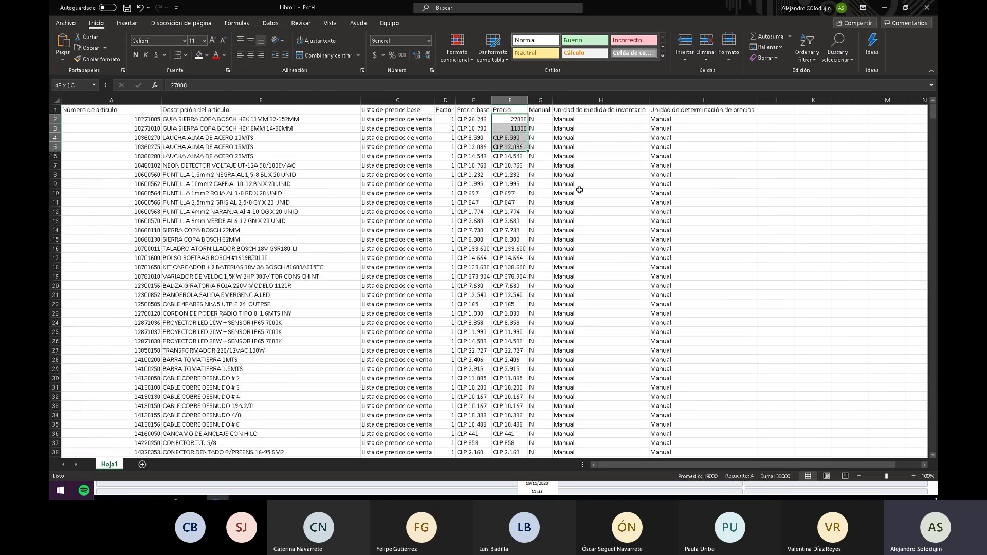
key(ctrl+c)
key(alt+Tab)
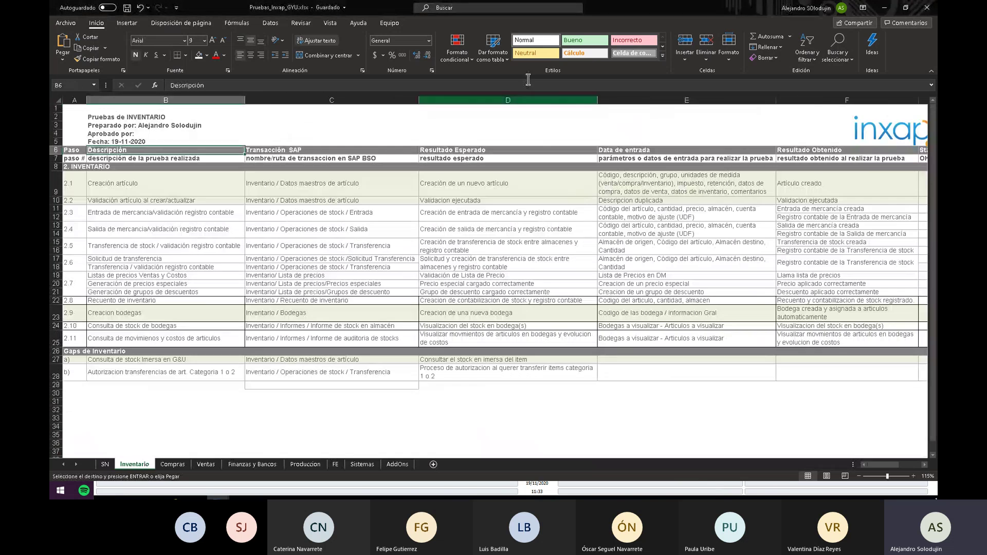
key(alt+Tab)
key(alt+Tab)
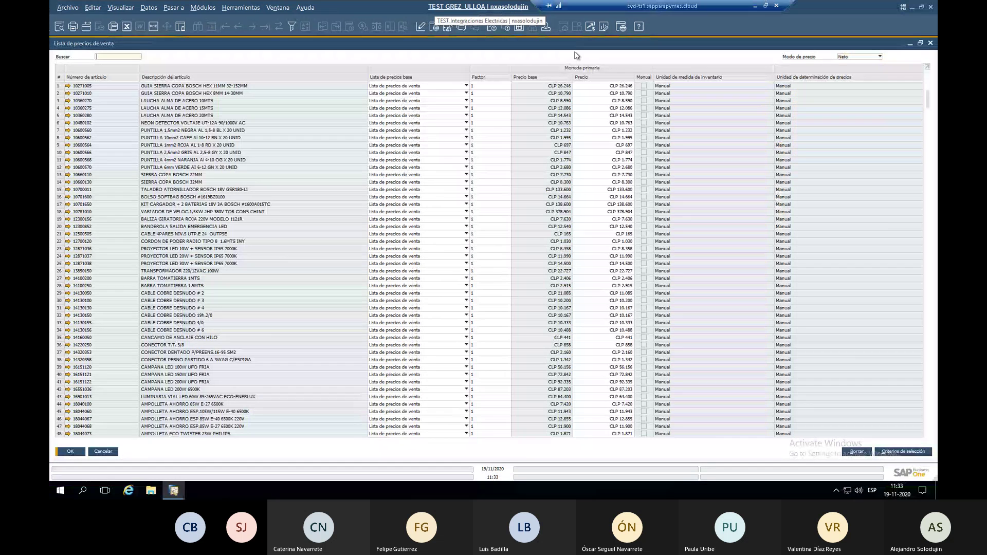
Paste the copied prices into the Precio column from the first item, giving CLP 27.000 and 11.000.
click(616, 85)
key(ctrl+v)
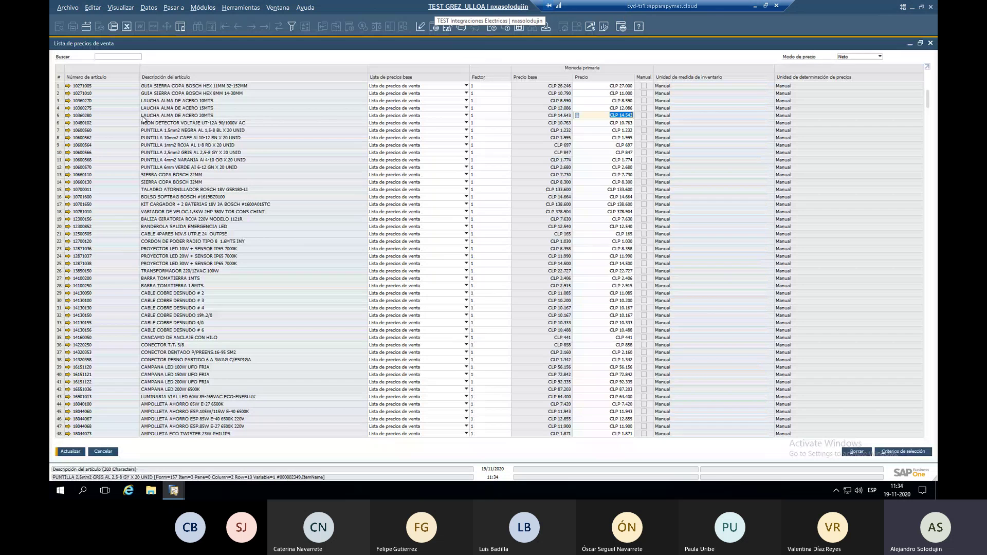
right_click(305, 80)
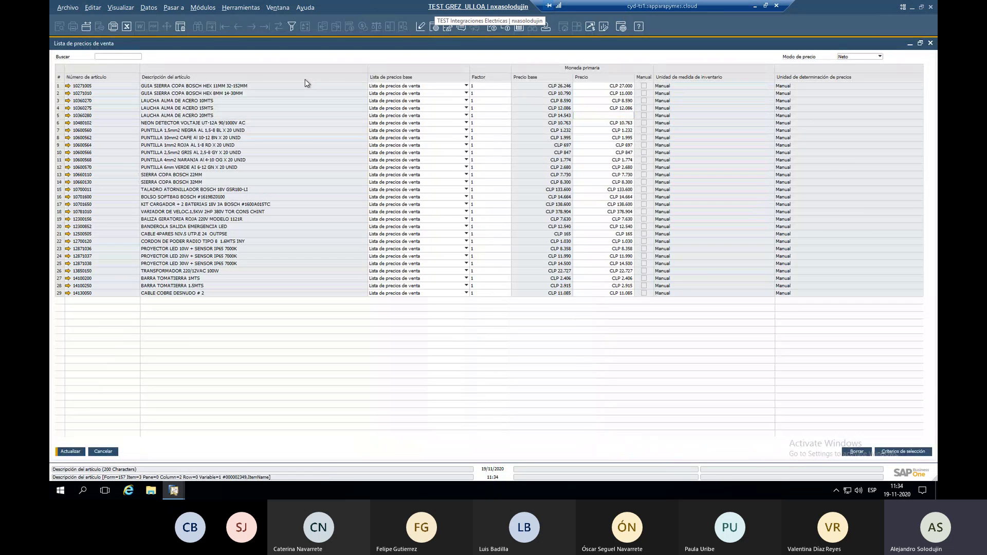
key(Escape)
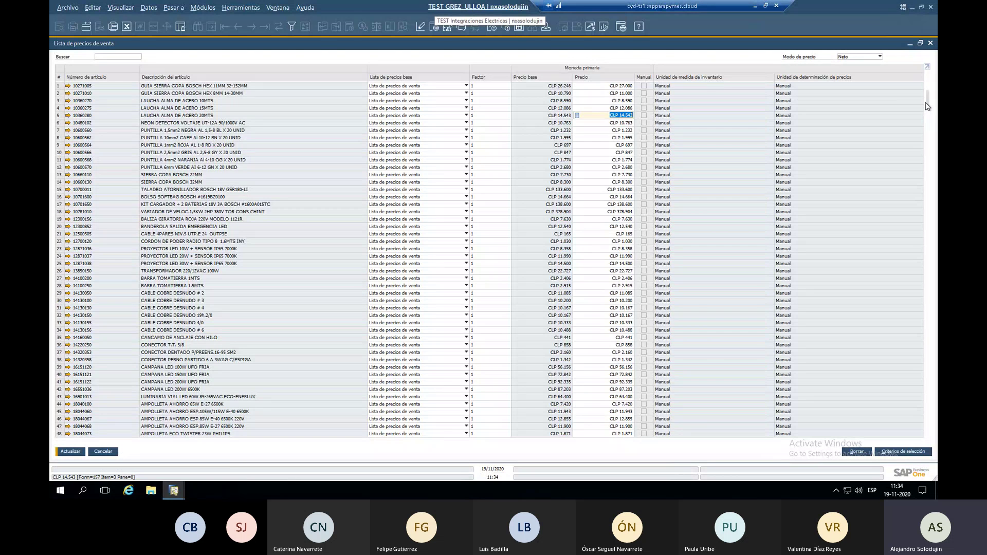
scroll(928, 107, down, 1)
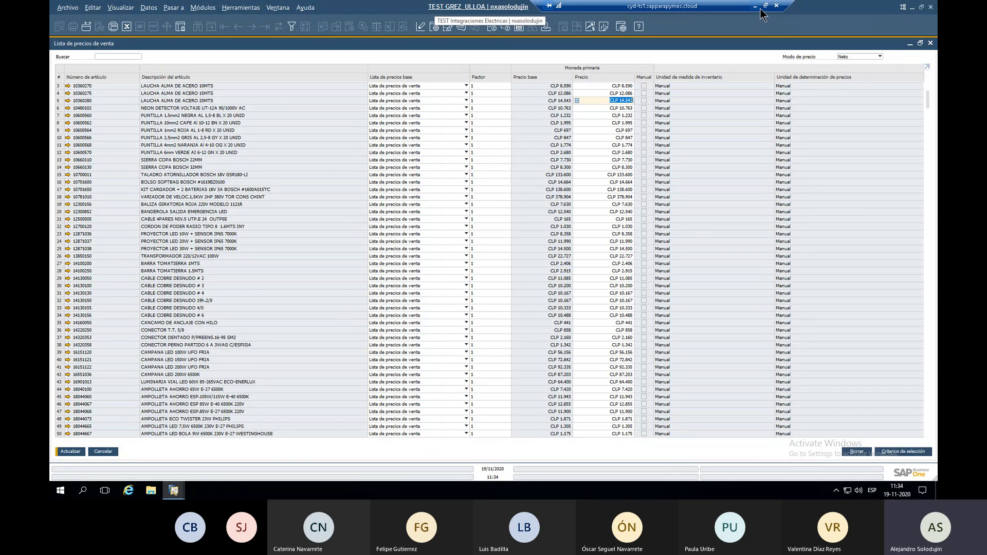
scroll(481, 82, up, 1)
right_click(482, 83)
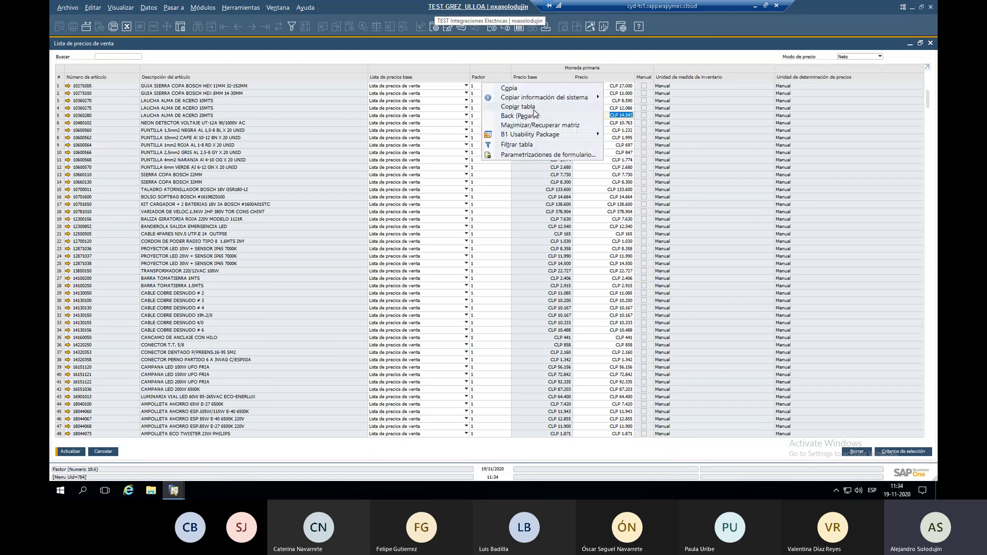
click(515, 75)
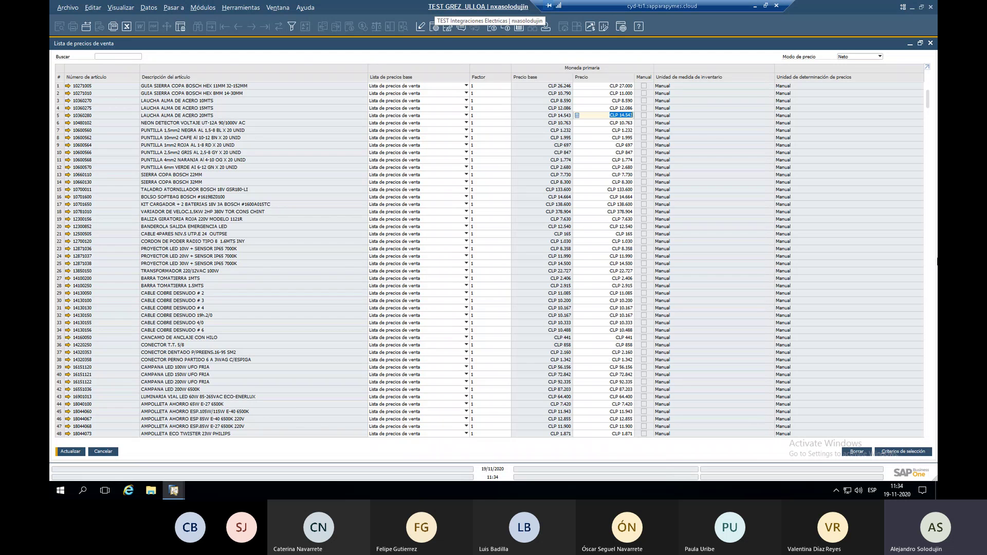
scroll(928, 114, down, 10)
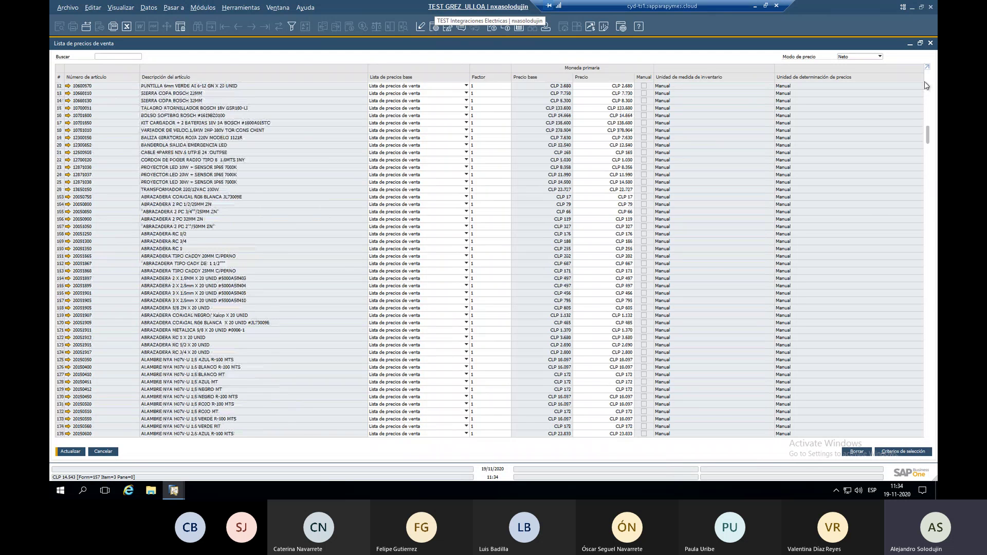
scroll(925, 81, up, 10)
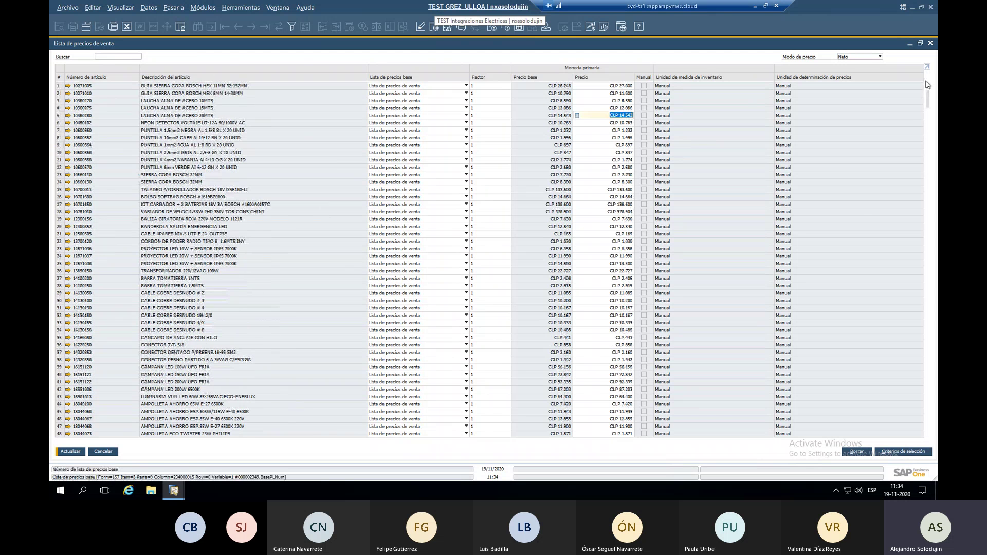
Filter the price list to item group FERRETERÍA with inactive items hidden.
click(892, 454)
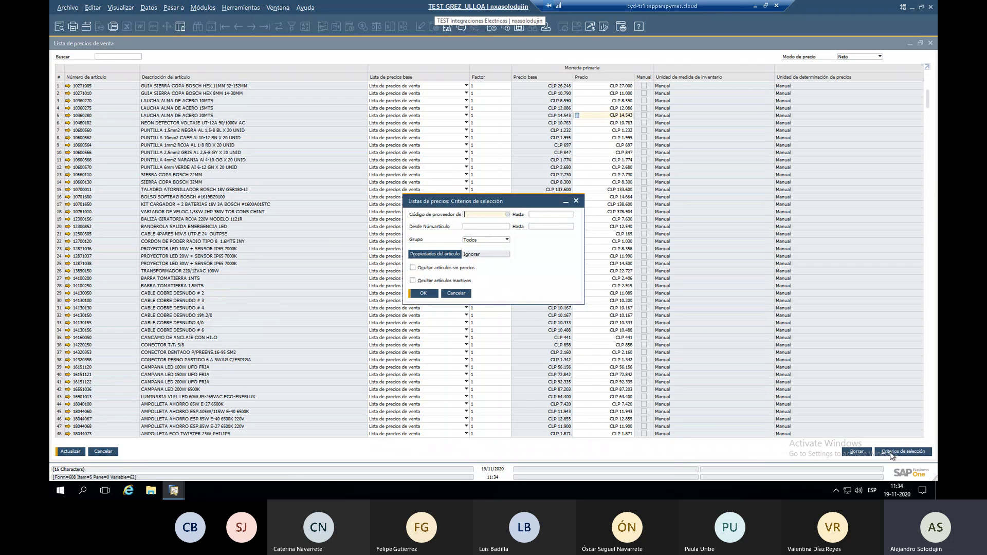
click(485, 239)
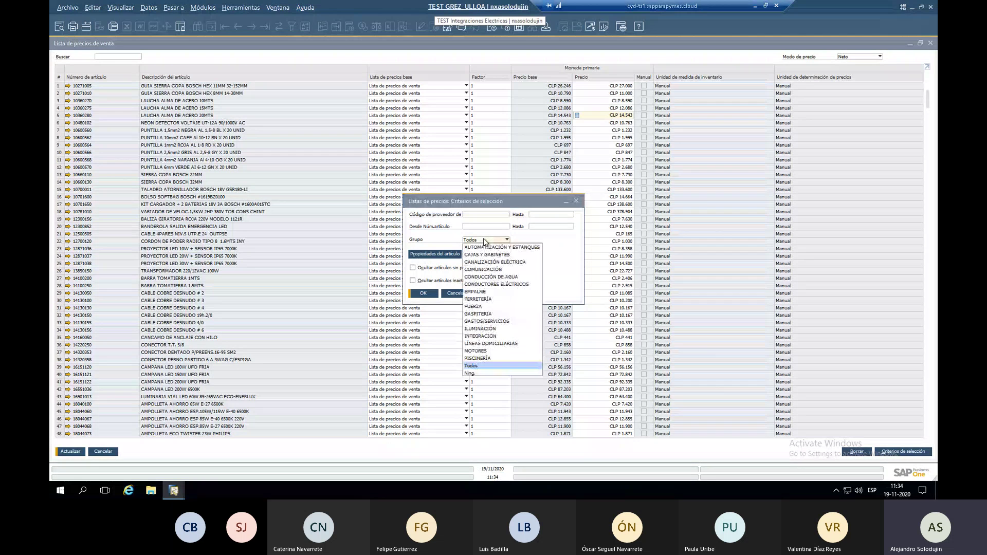
click(500, 300)
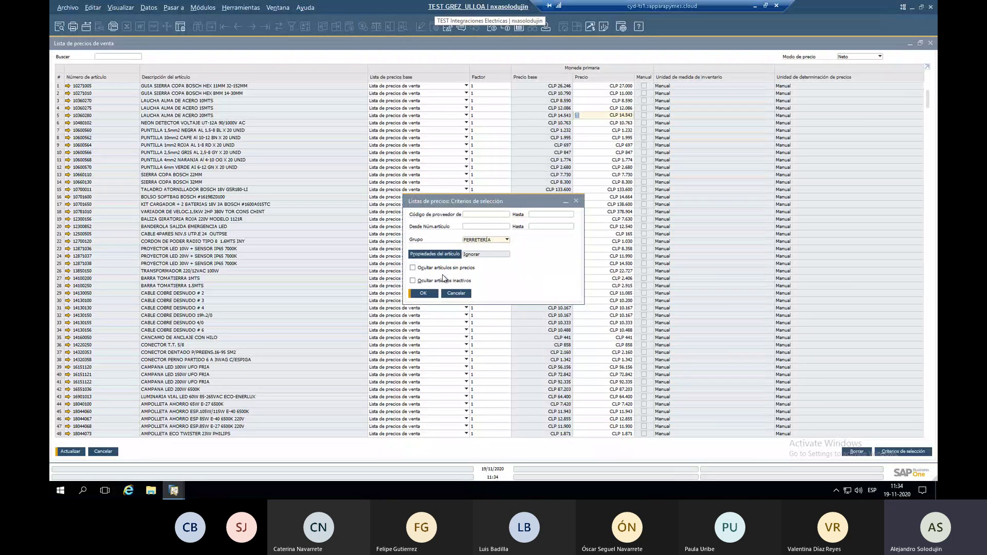
click(420, 282)
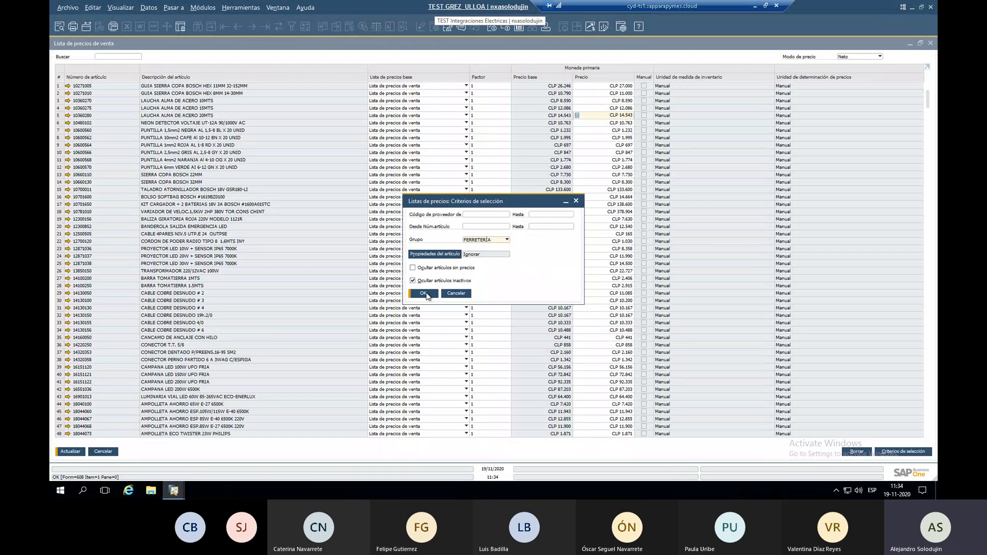
click(423, 293)
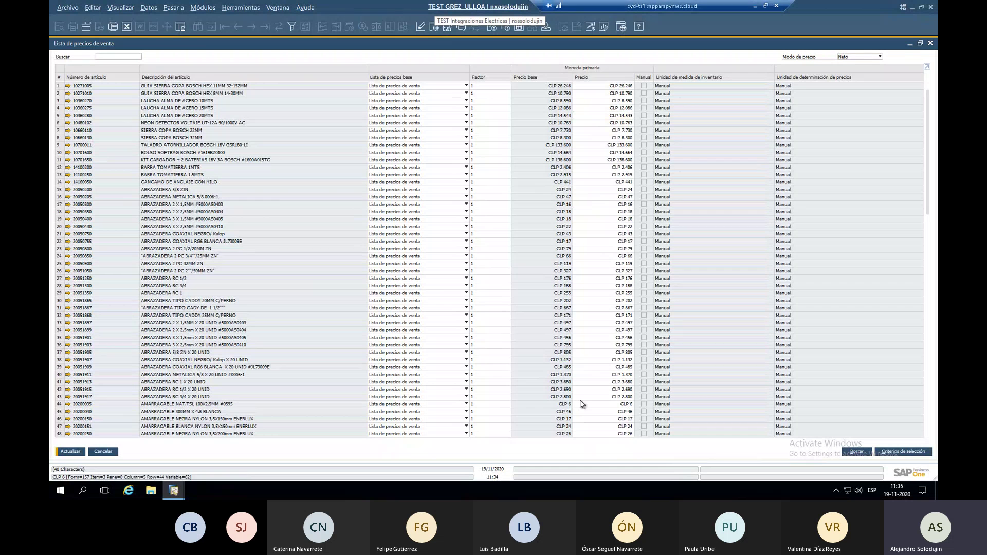
click(616, 87)
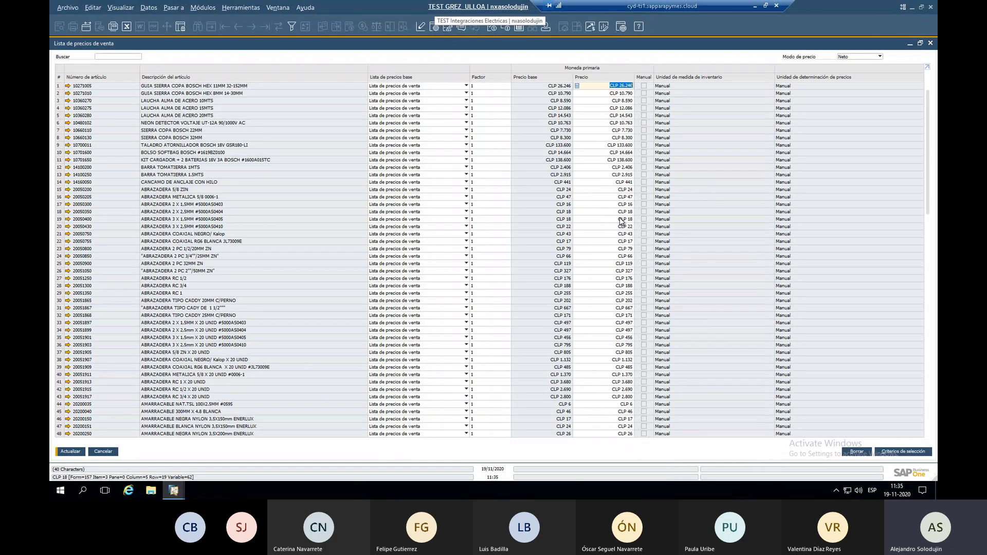
Reset the selection criteria to group Todos with inactive items shown, reloading the full list.
click(904, 451)
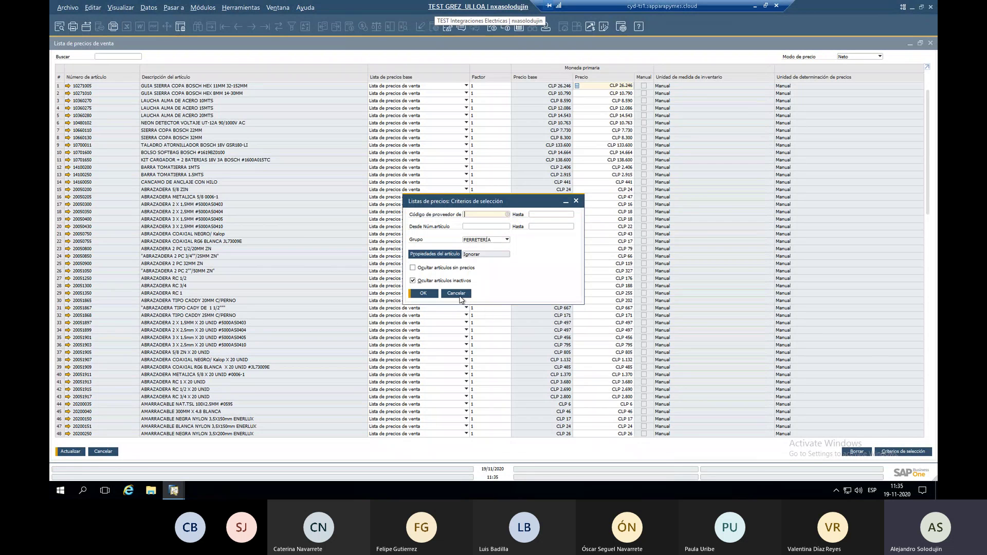
click(489, 240)
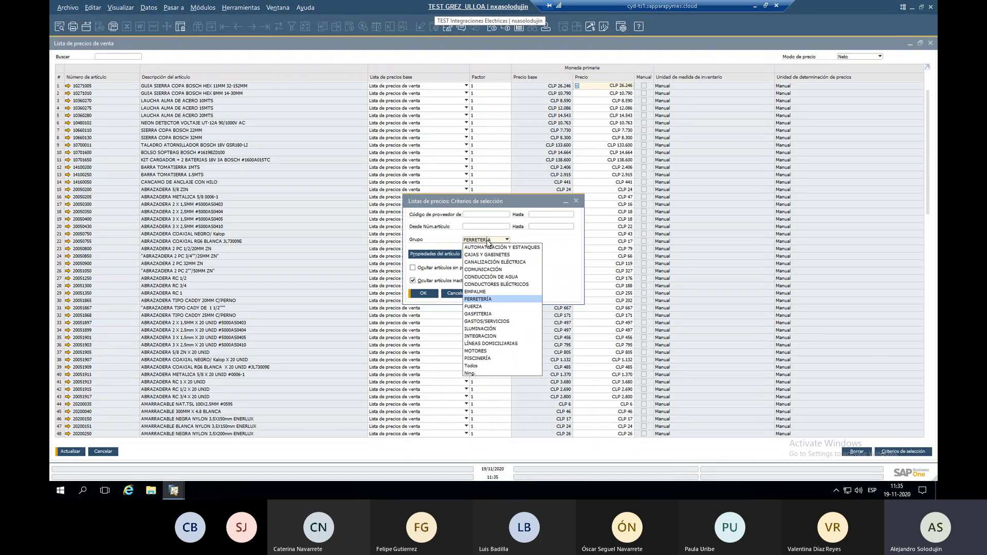
click(483, 366)
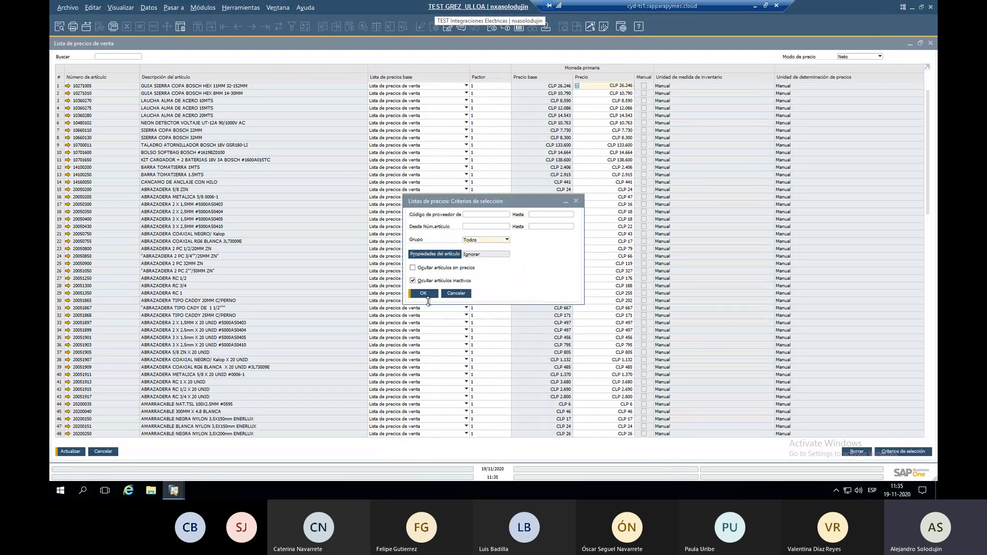
click(421, 281)
key(Return)
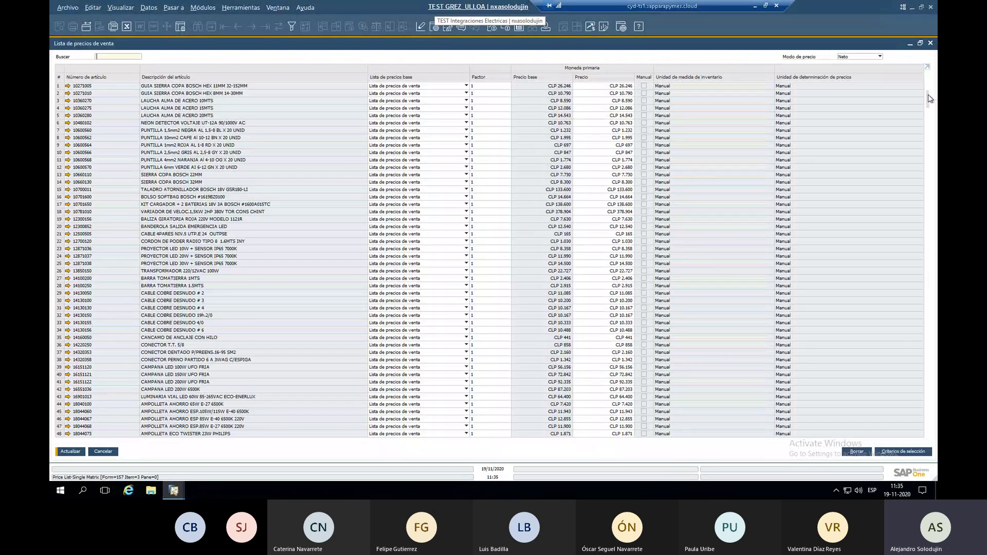
Scroll to the end of the Lista de precios de venta item table and close it.
drag(929, 98, 890, 405)
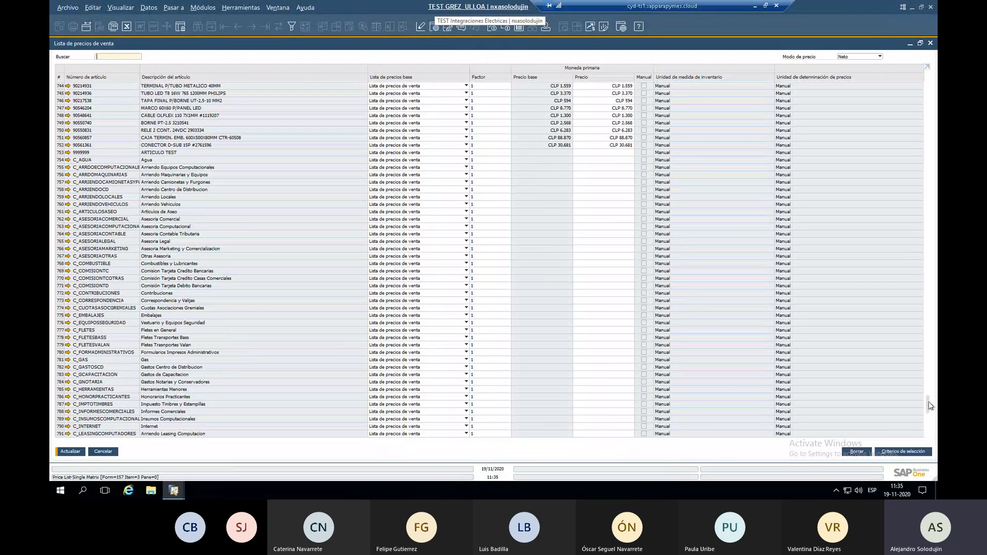
drag(929, 402, 929, 423)
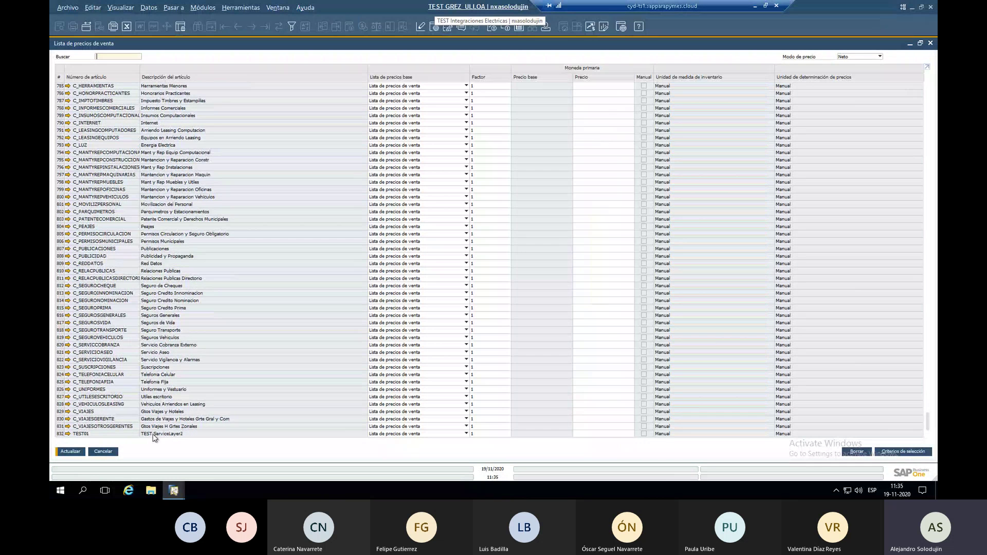
click(102, 451)
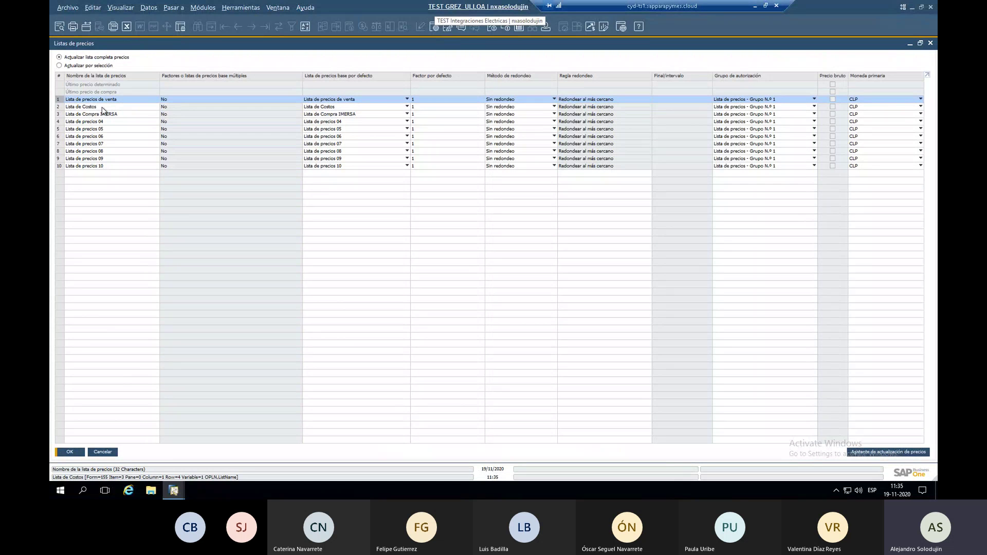
Base price list 4, pRECIOS VENTA 2021, on Lista de precios de venta.
click(360, 122)
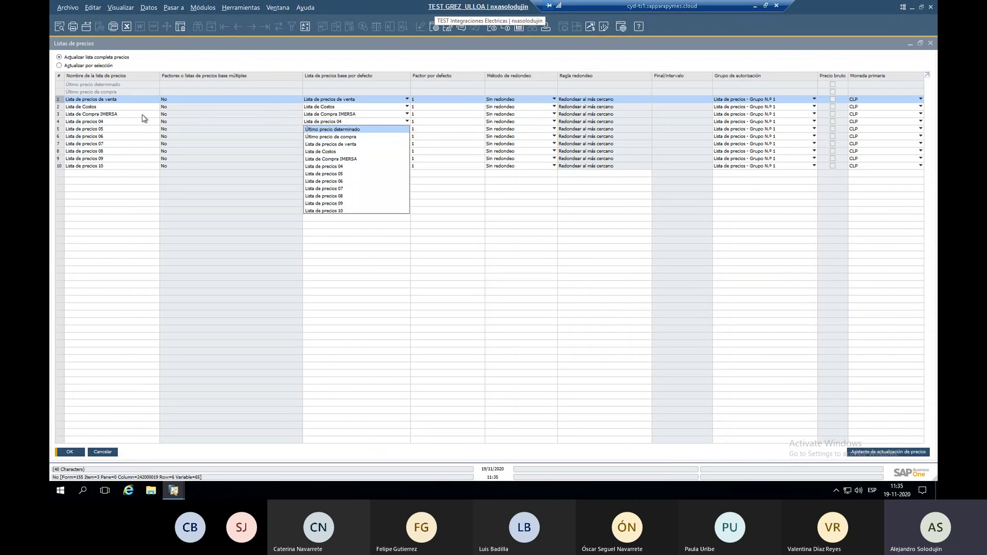
click(106, 126)
click(123, 125)
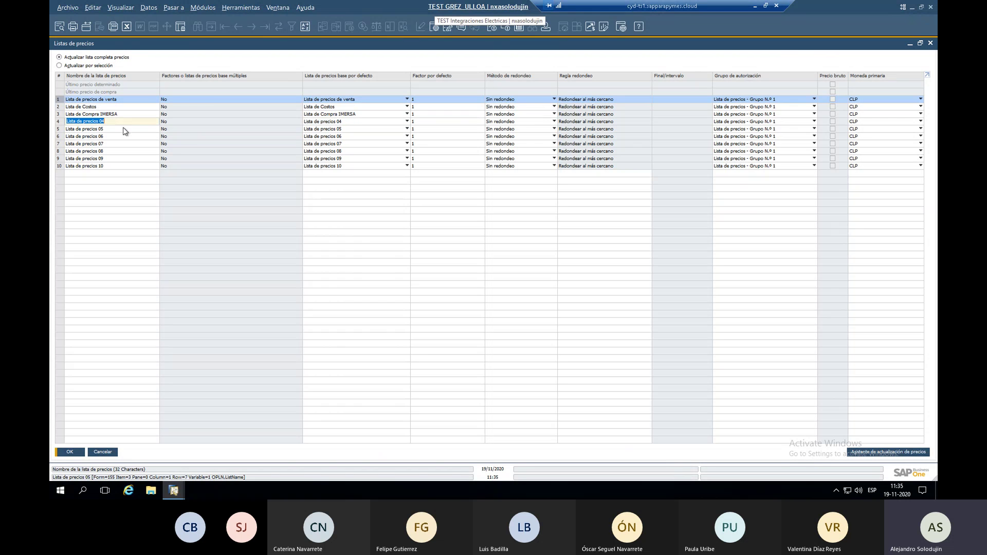
text(D)
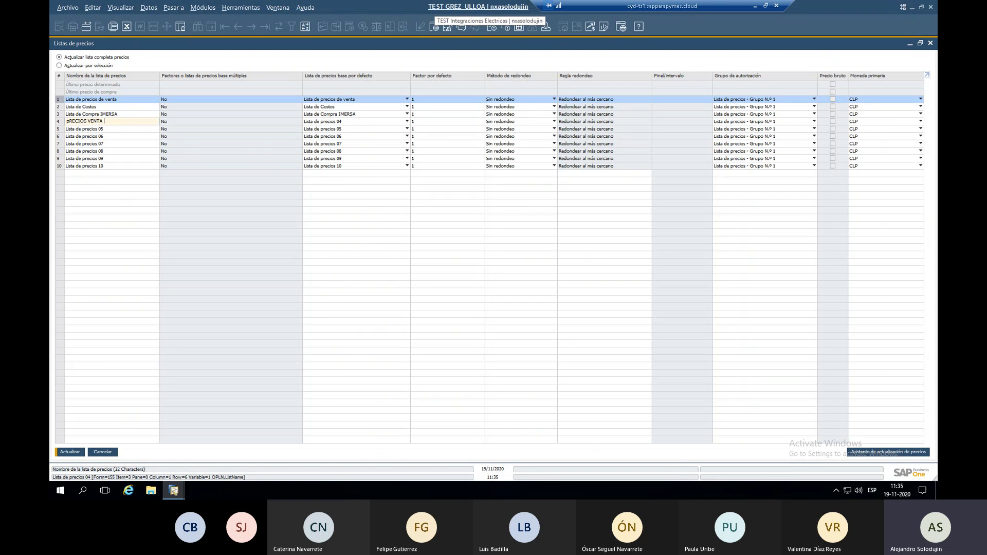
click(313, 123)
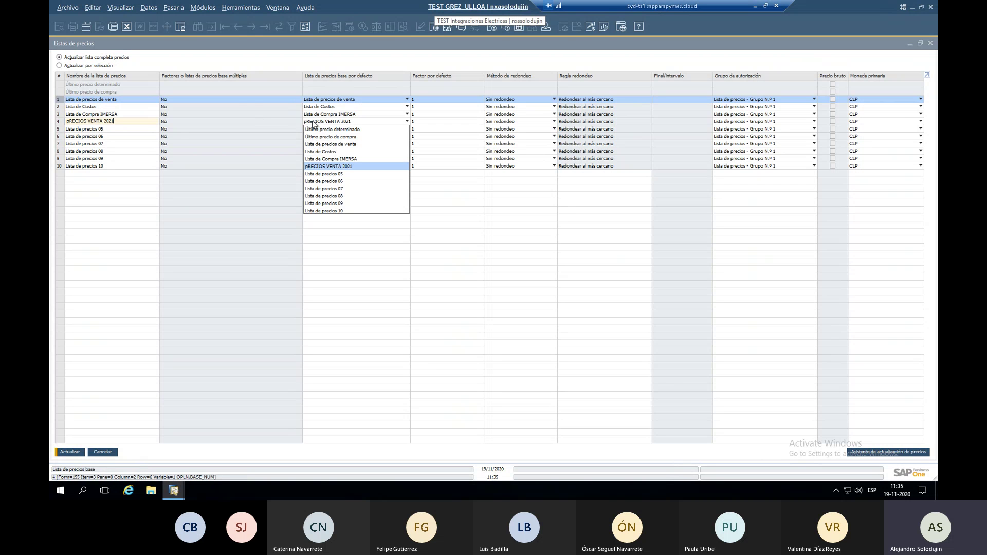
click(332, 144)
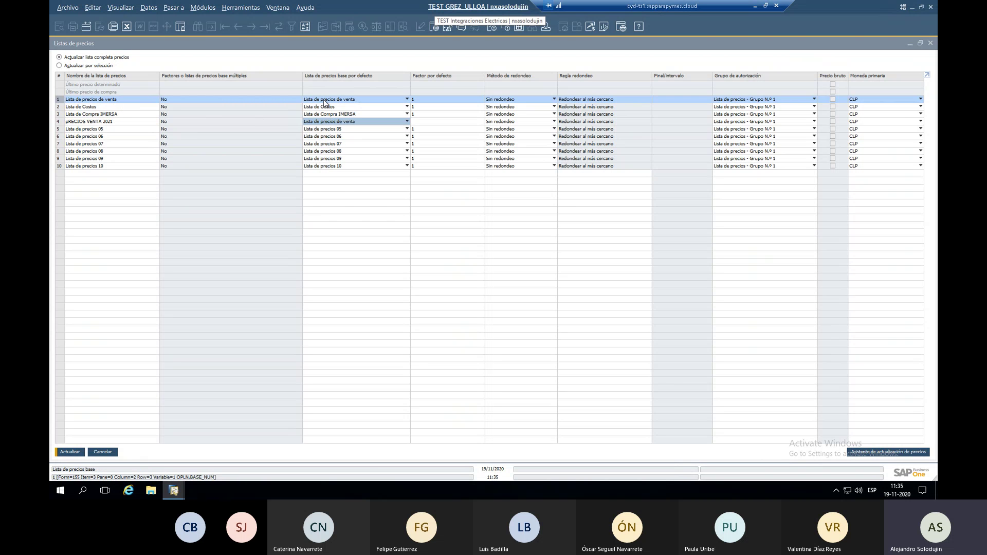
Set its factor to 1,5 and update the prices, confirming with Sí.
click(415, 121)
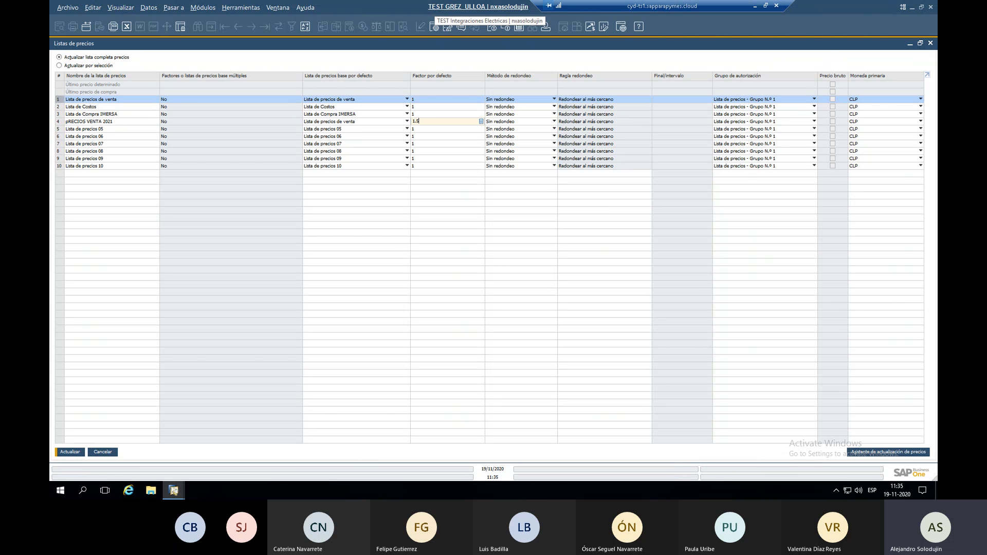
text(1.5)
key(Tab)
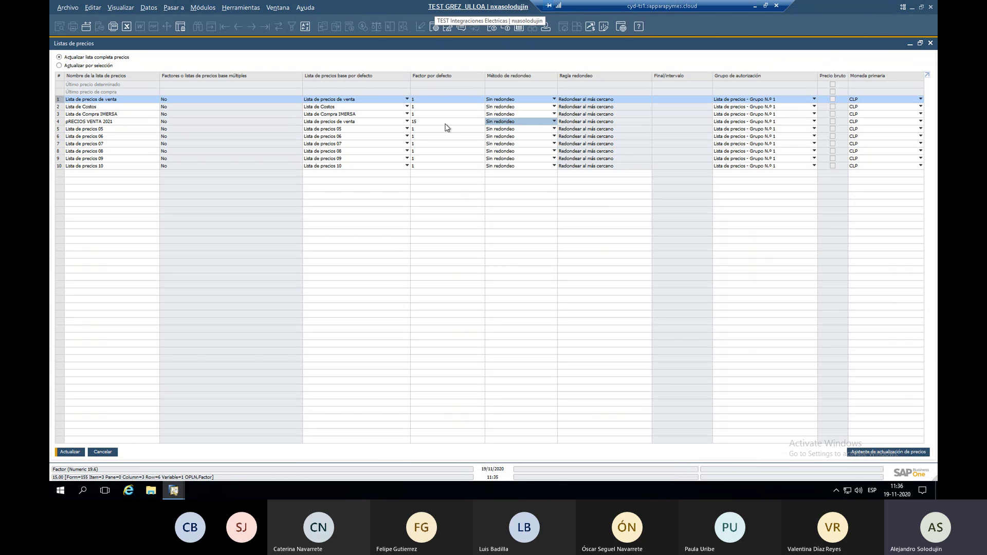
click(447, 121)
key(Tab)
click(71, 453)
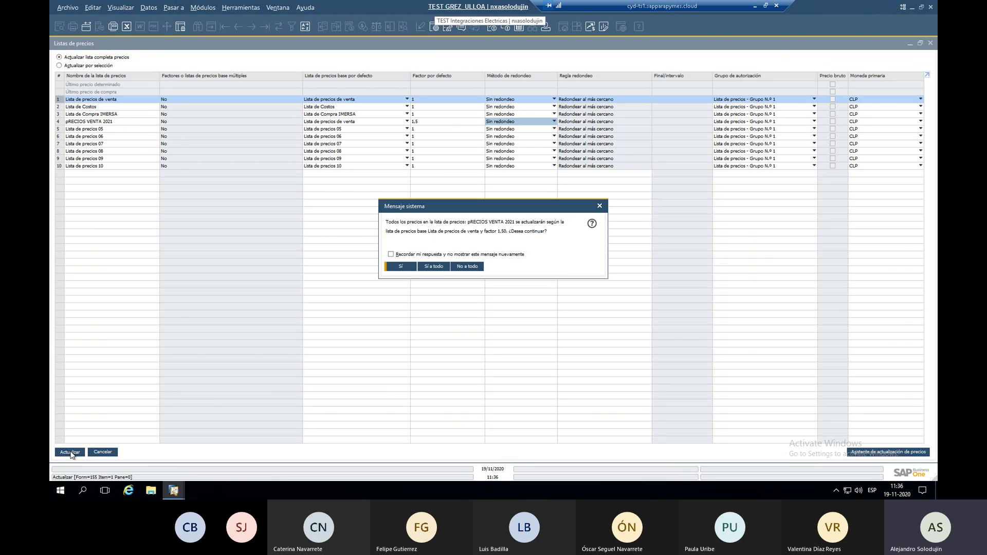
click(430, 266)
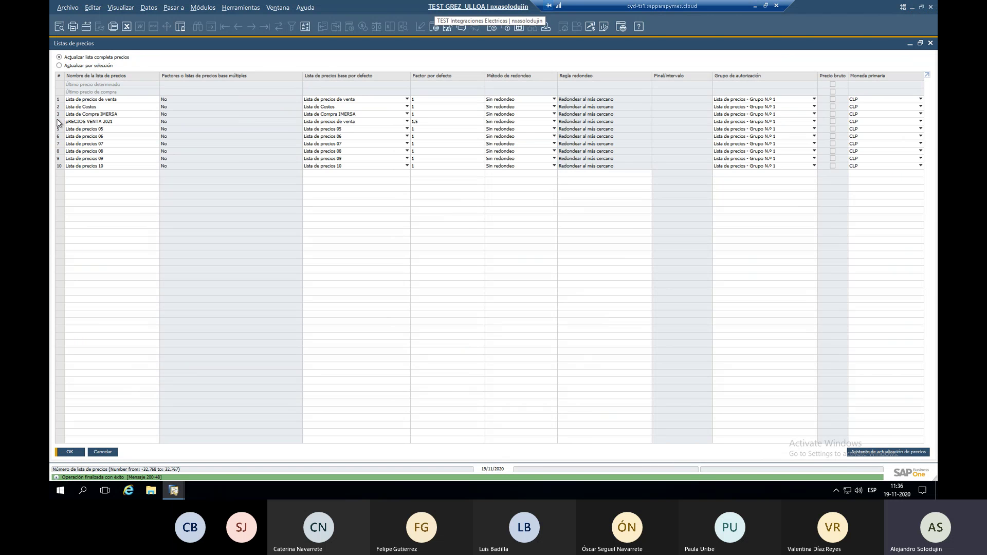
double_click(57, 123)
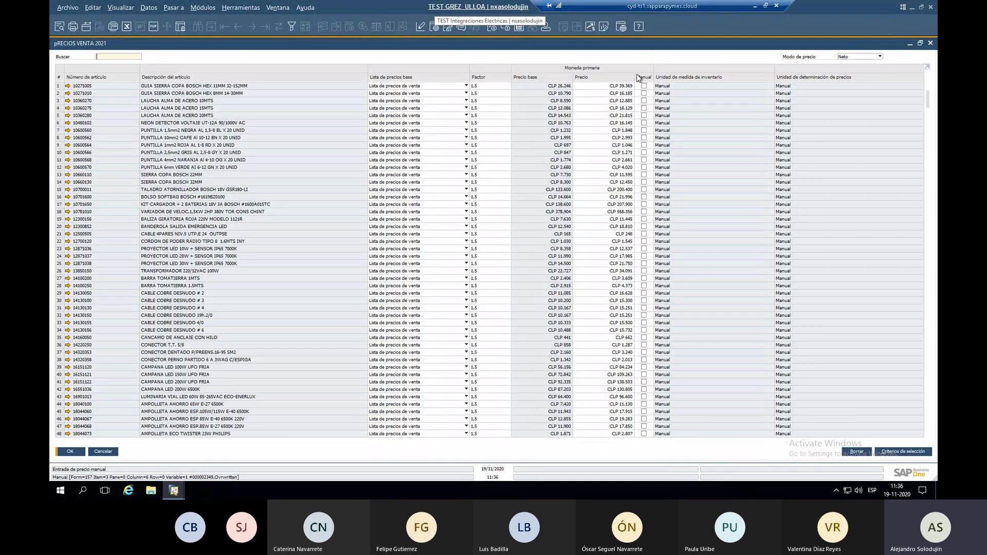
click(623, 116)
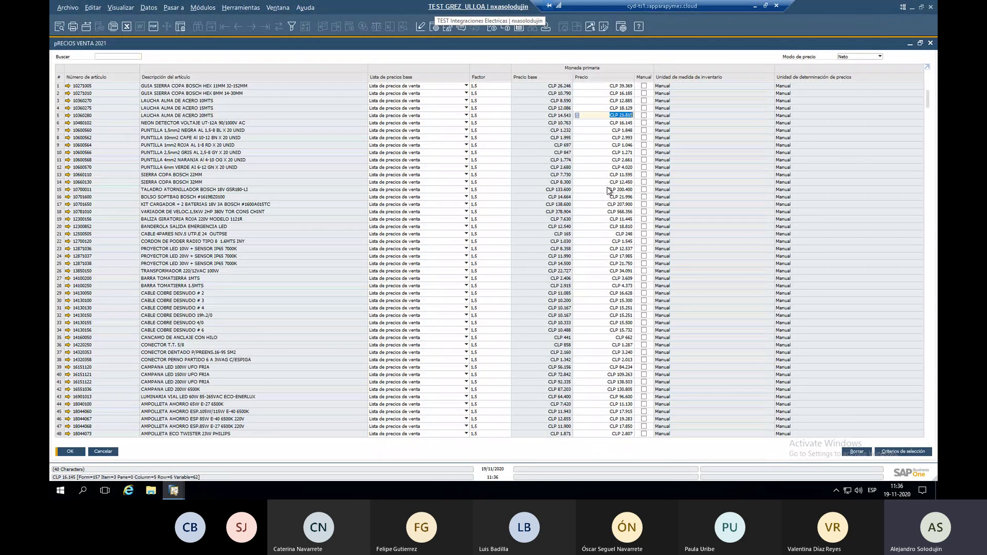
click(645, 86)
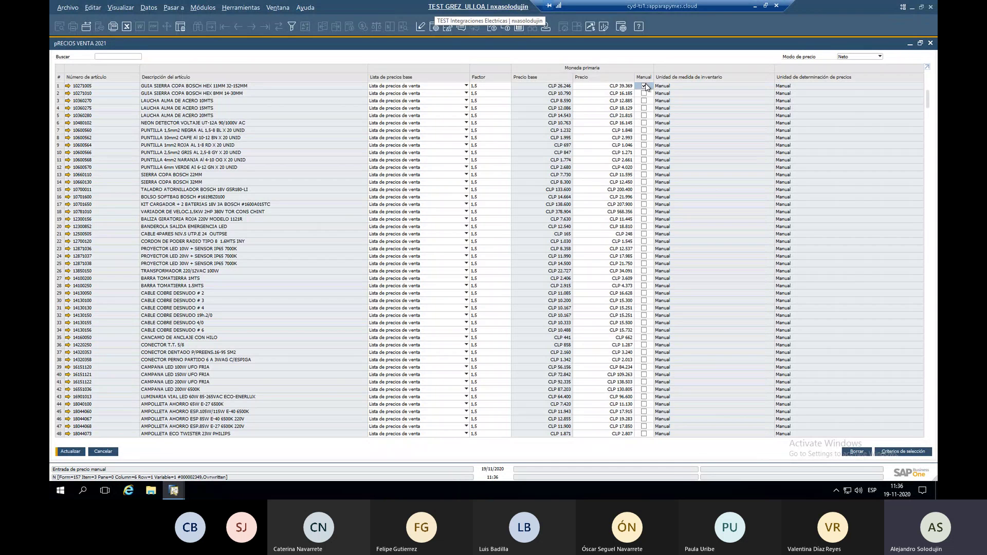
click(632, 88)
click(645, 86)
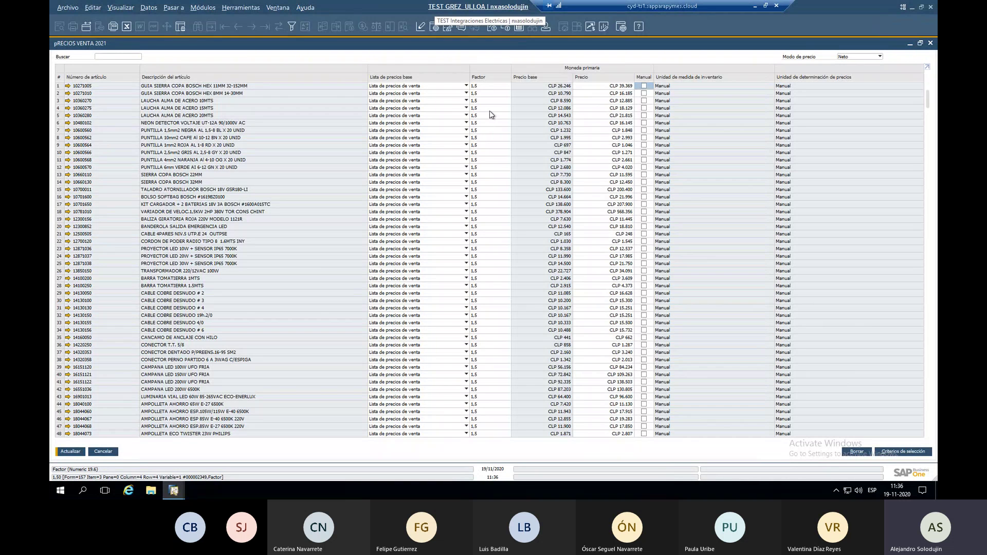
key(Escape)
click(454, 274)
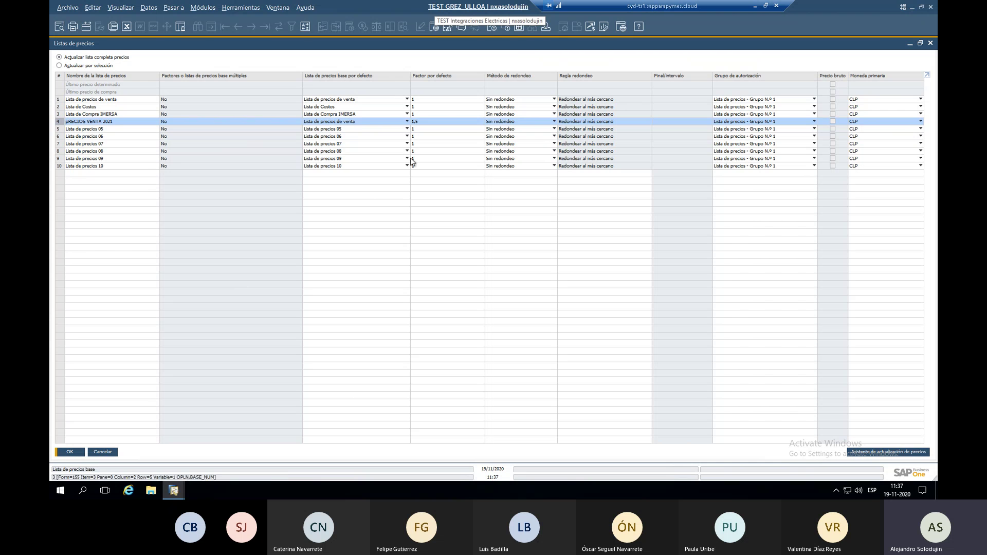
Close Listas de precios, view and cancel Grupos de proveedores, then clear the GRUPO menu search.
click(103, 452)
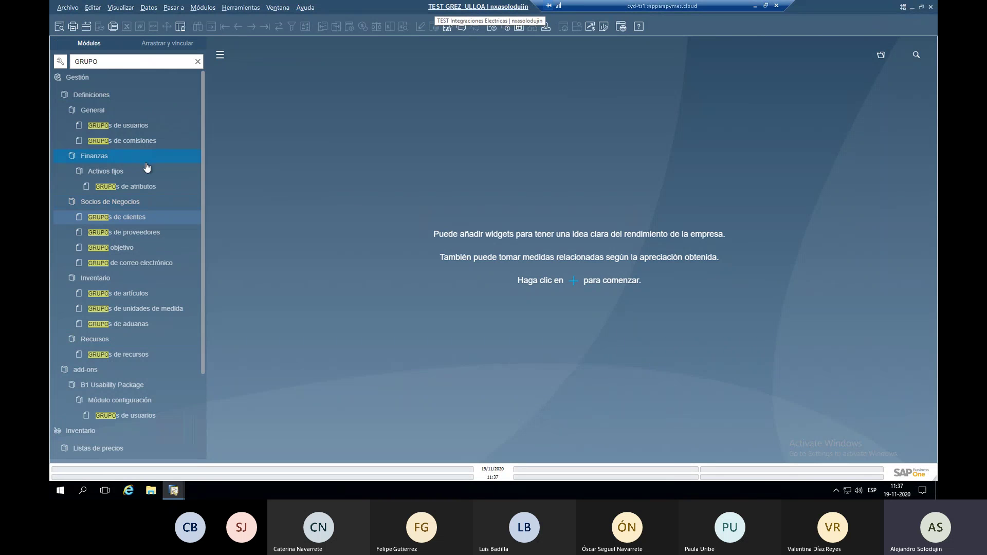
click(150, 186)
click(158, 236)
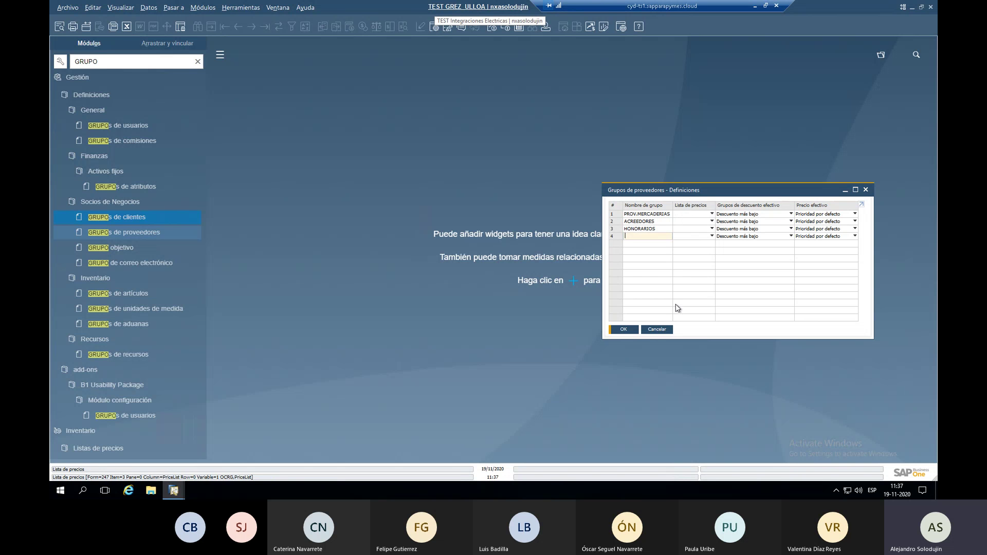
click(663, 331)
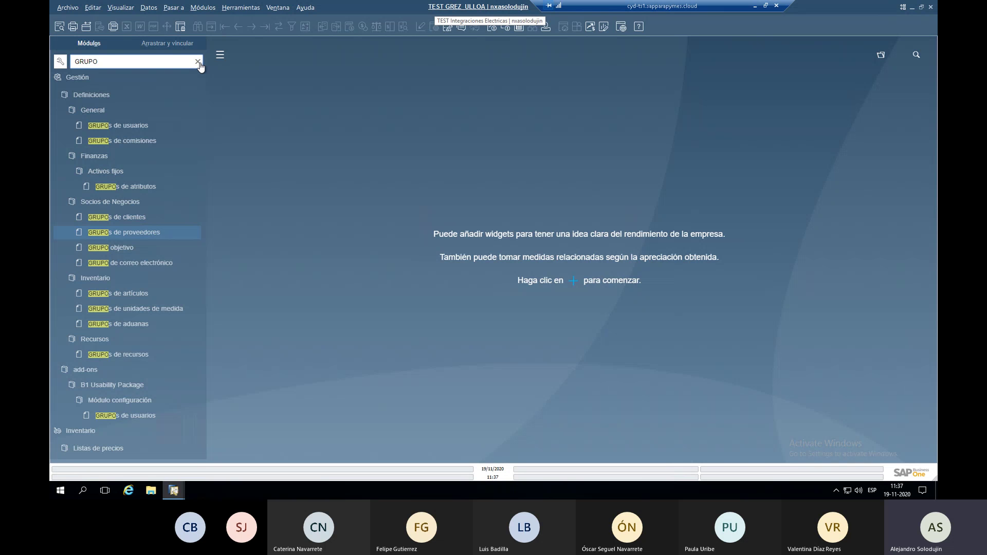
click(199, 64)
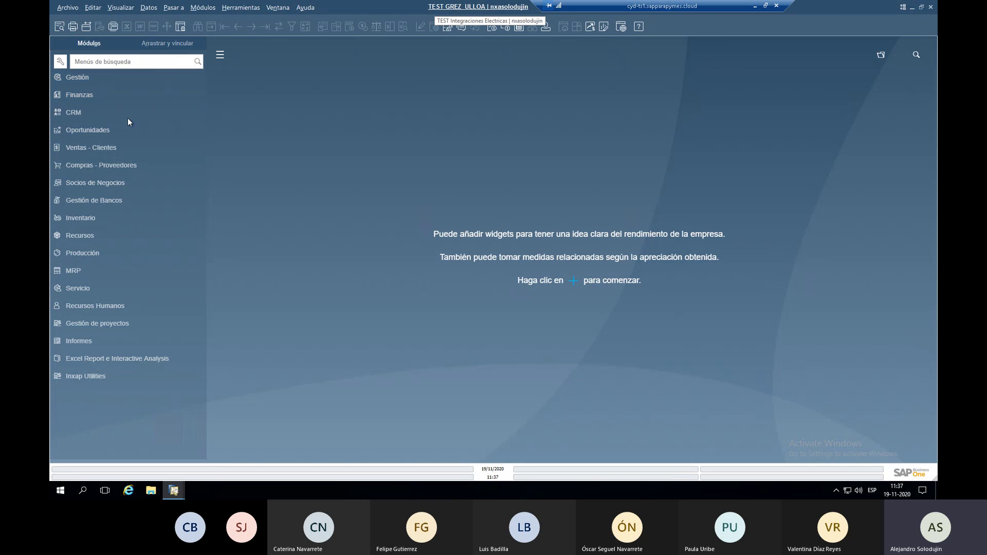
Start a new supplier invoice with the searched supplier and article 10271005 on line 1.
click(123, 163)
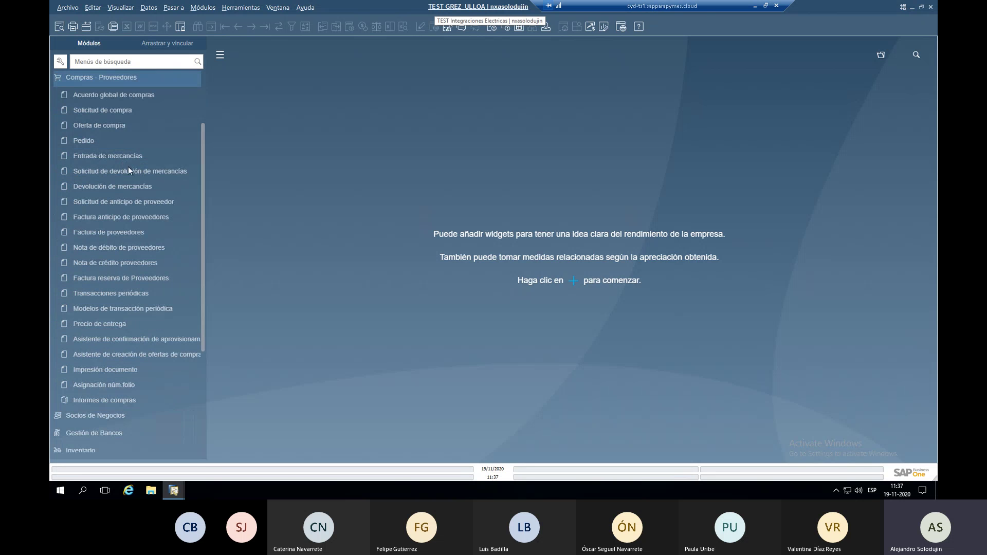
click(136, 236)
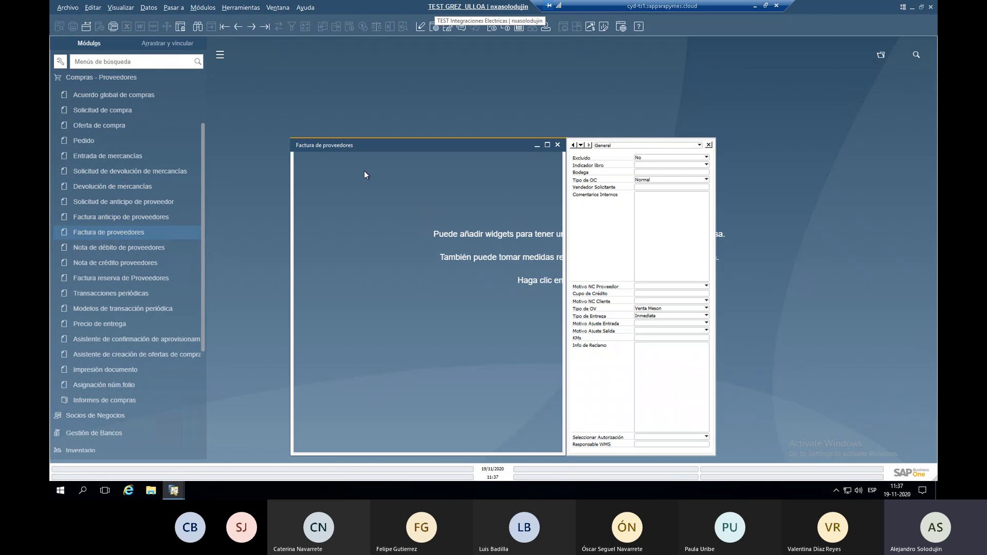
key(Tab)
text(erika)
key(Return)
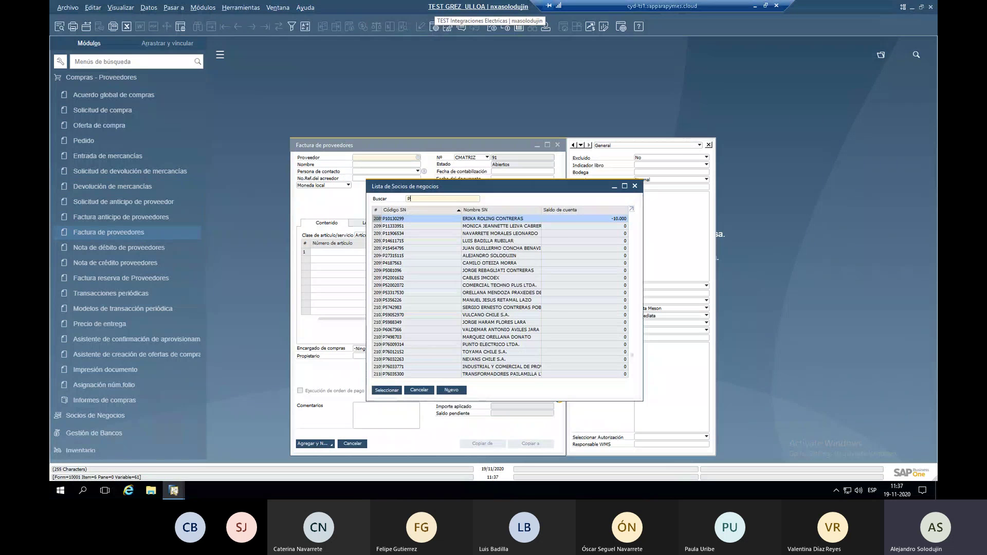
click(358, 252)
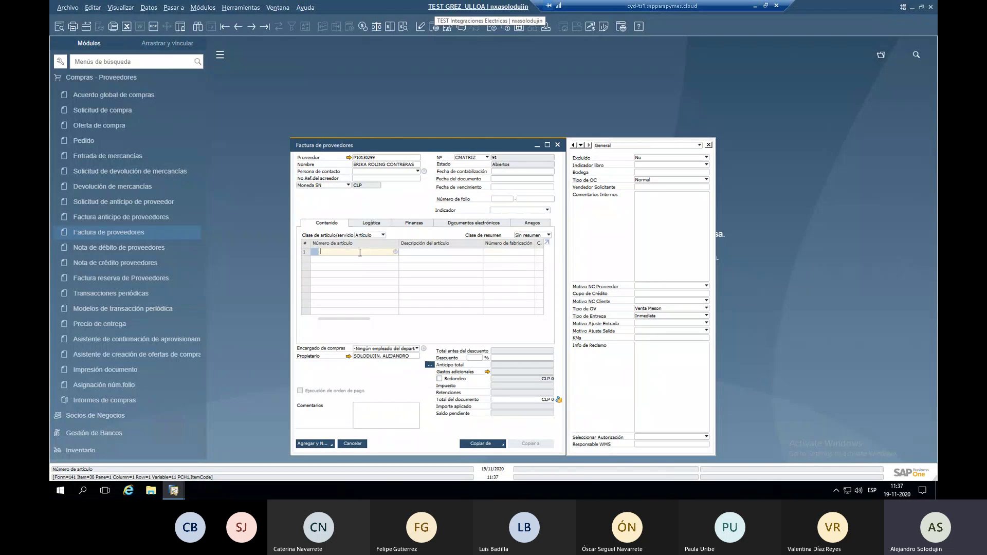
key(Tab)
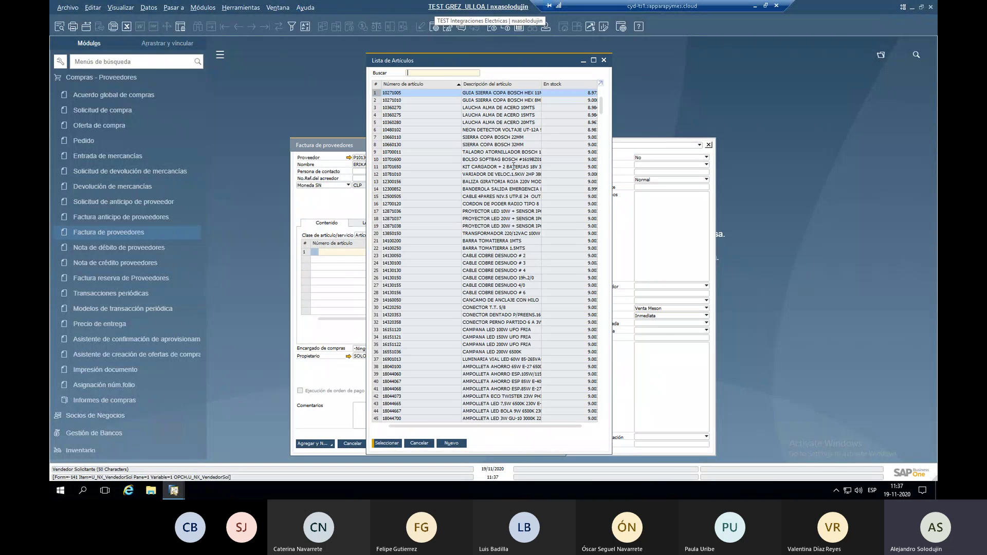
key(Return)
click(550, 145)
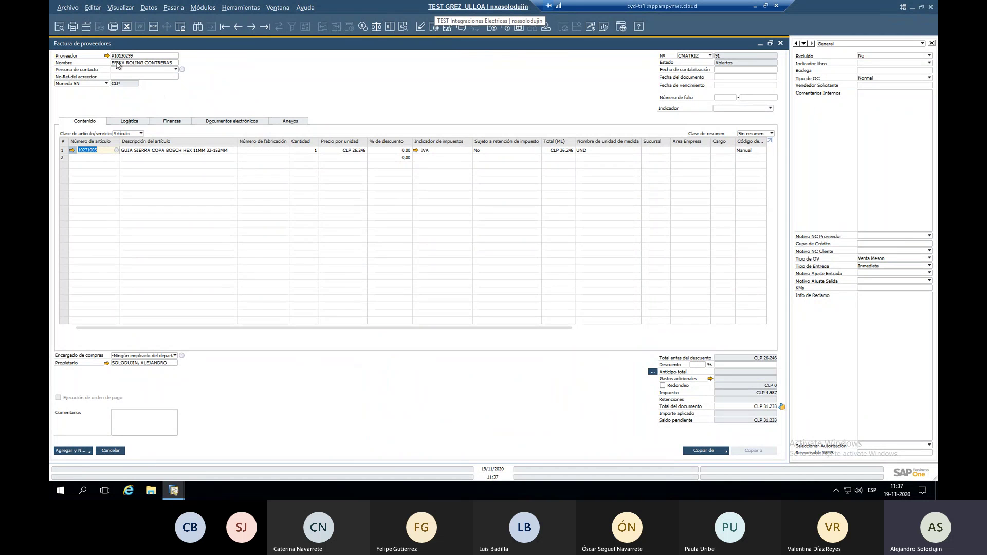
Set line 1's unit price to CLP 124, then close the trial invoice.
click(342, 150)
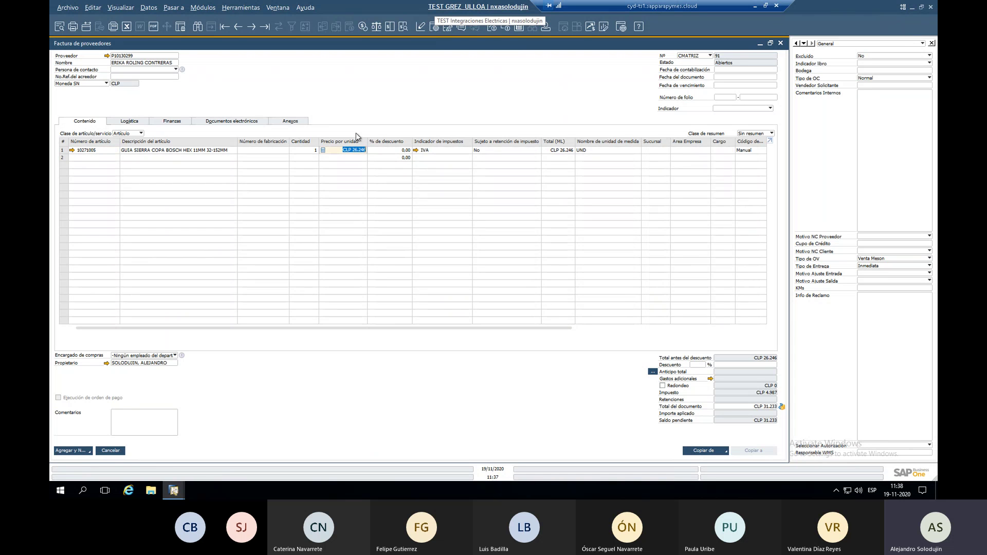
key(BackSpace)
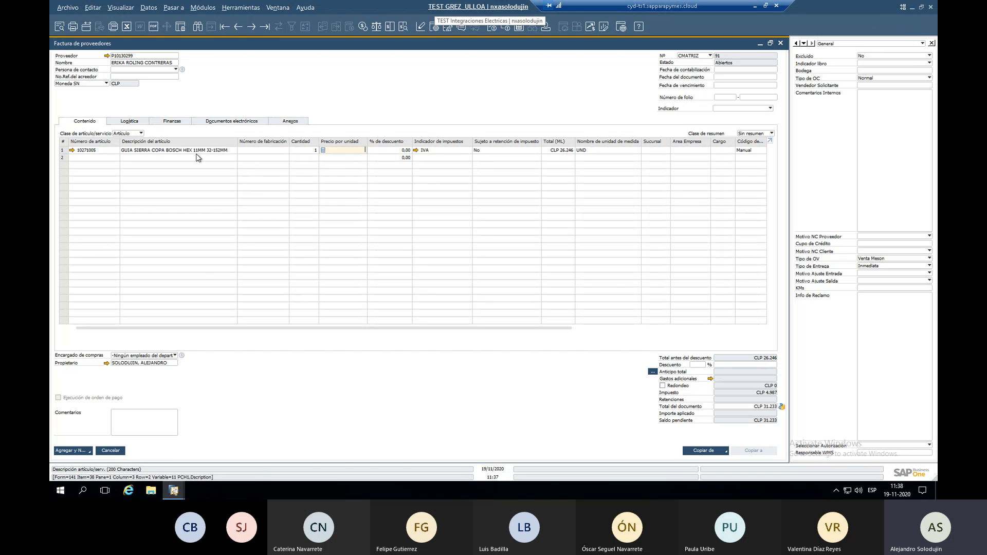
click(175, 150)
click(359, 151)
text(1)
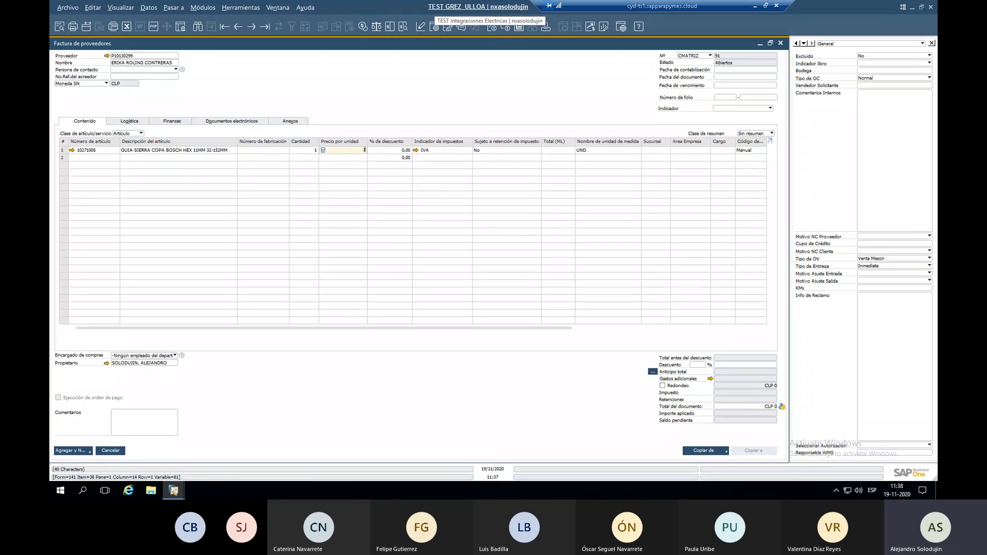
text(24)
key(Tab)
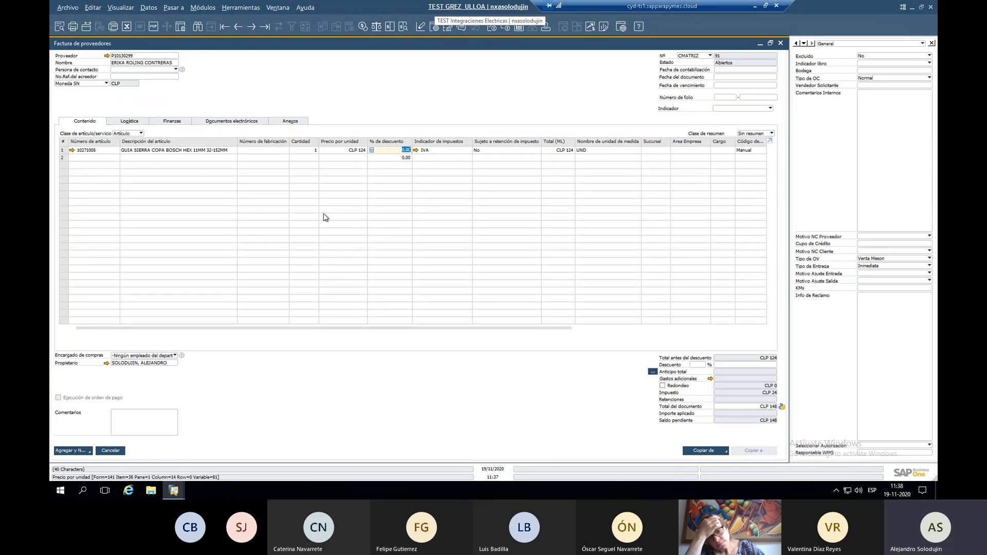
click(111, 451)
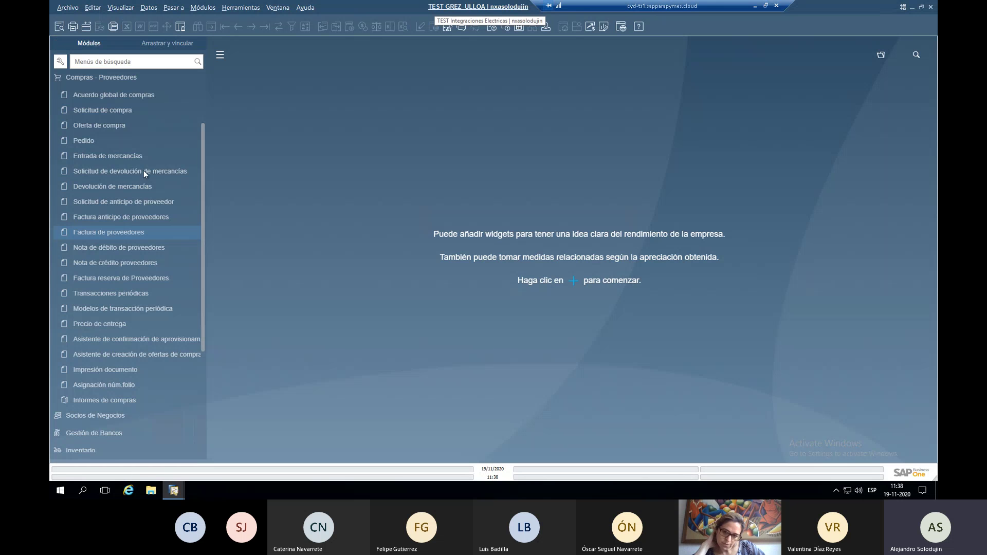
Collapse Compras - Proveedores and expand Inventario > Listas de precios.
click(142, 78)
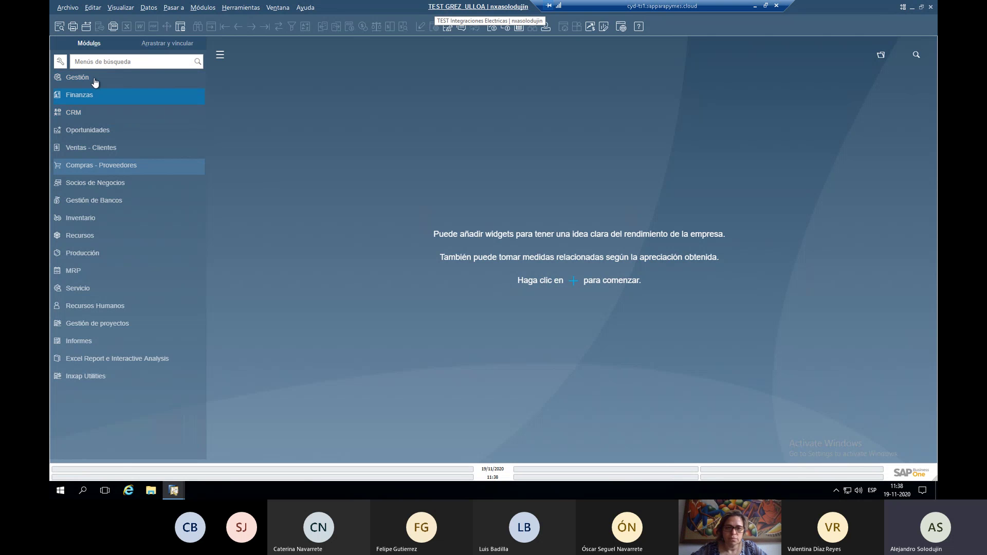
click(107, 218)
scroll(107, 221, down, 2)
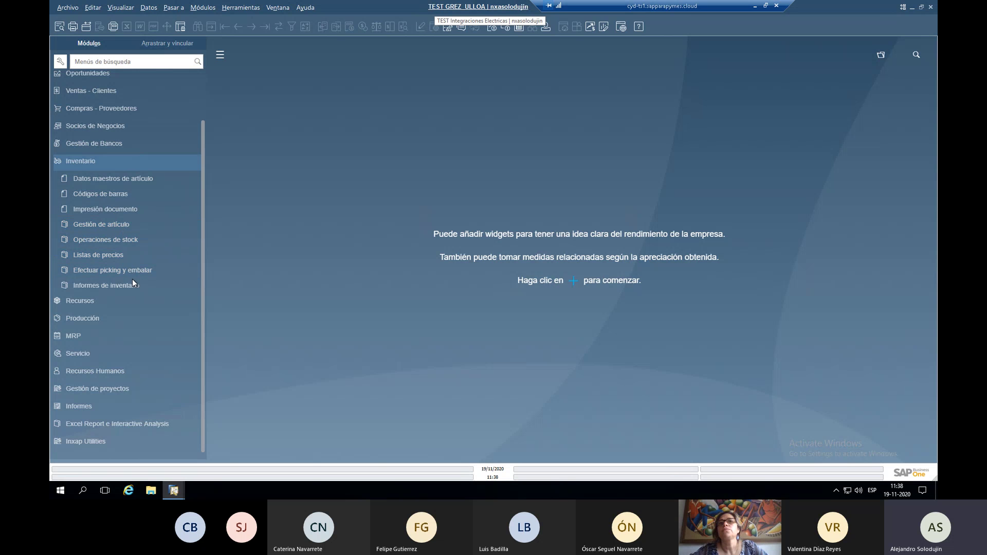
click(127, 257)
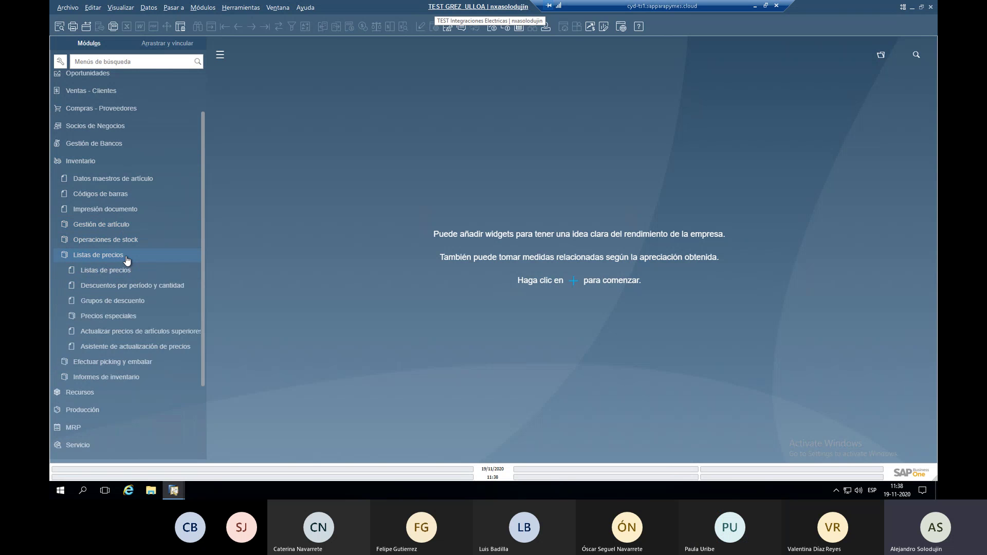
Open period and volume discounts on Lista de precios de venta, add item 10271005, and save form settings.
click(139, 289)
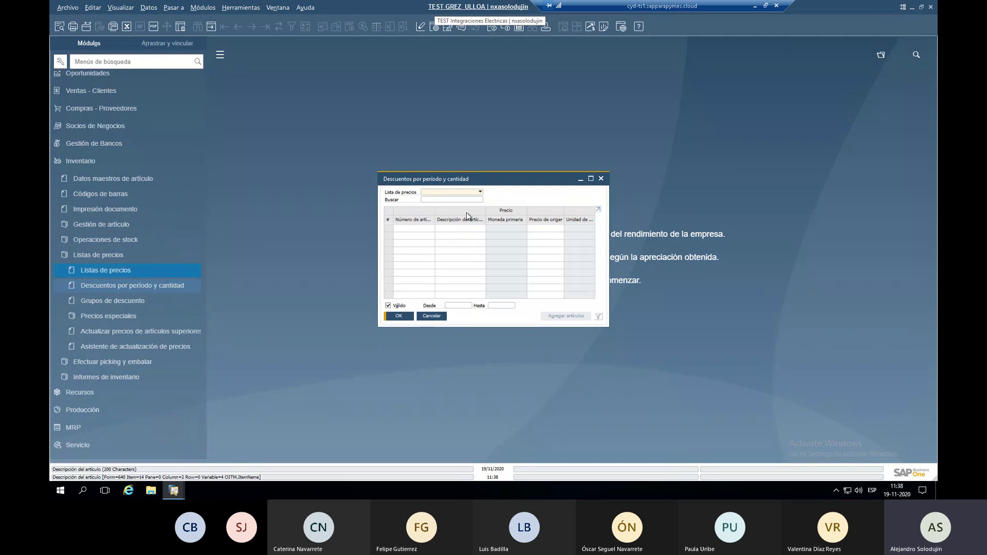
click(450, 194)
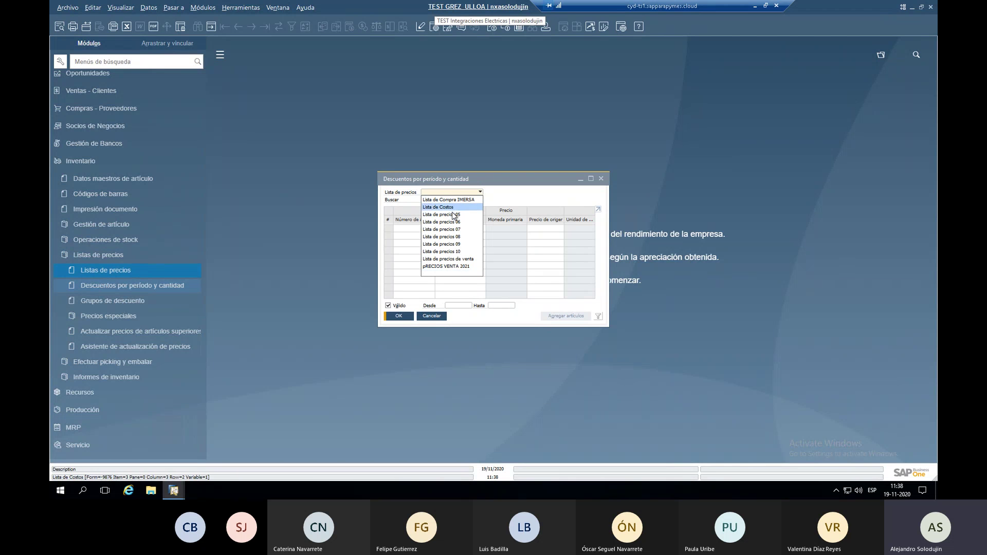
click(466, 259)
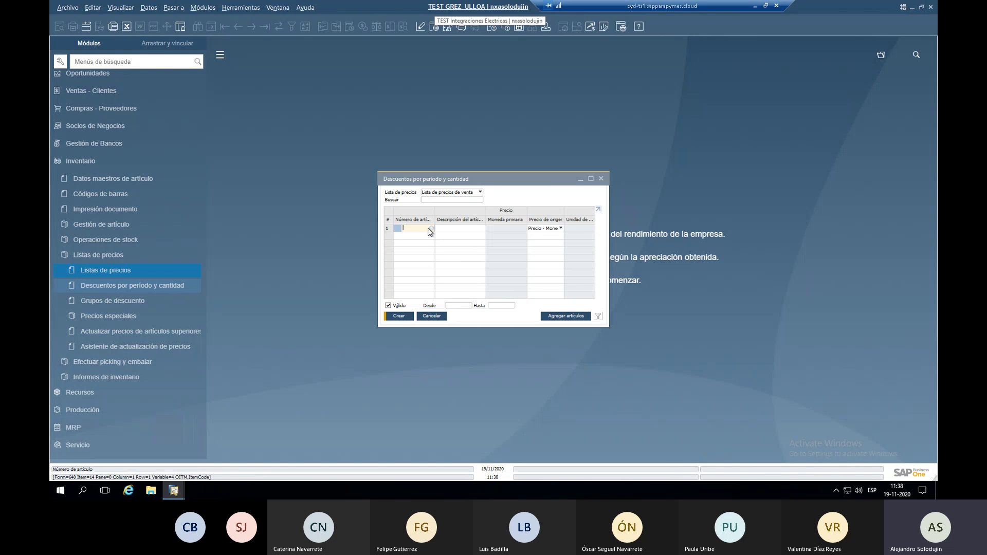
drag(607, 213, 708, 214)
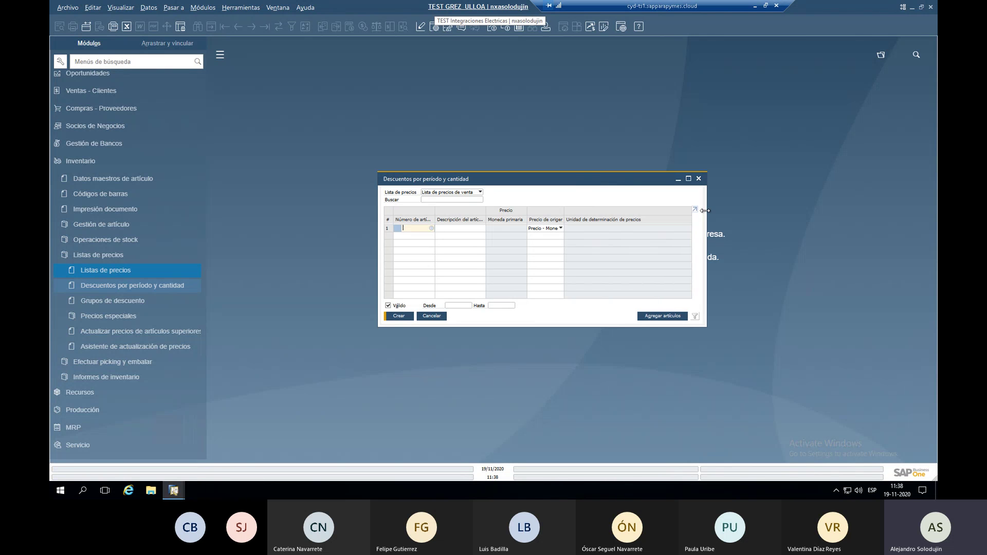
click(432, 228)
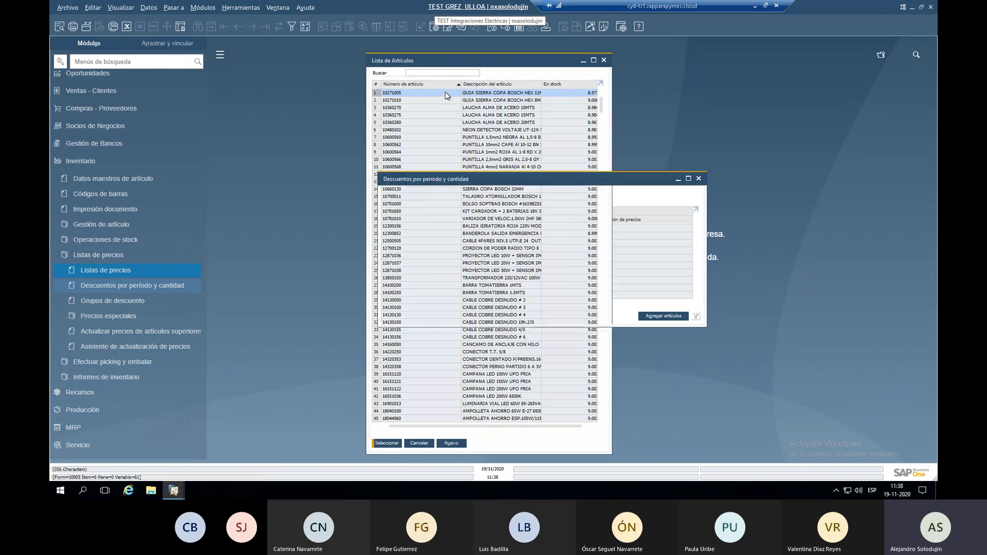
double_click(446, 95)
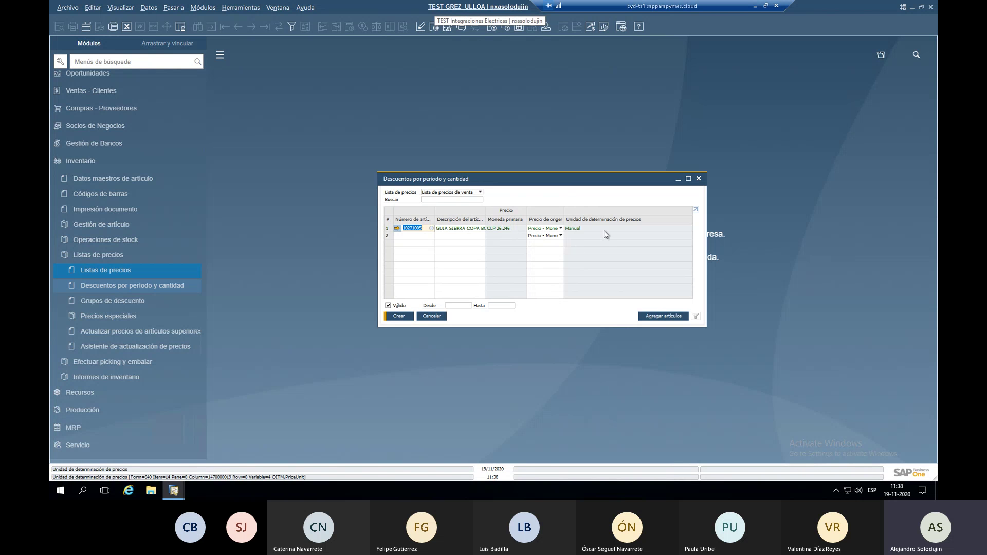
click(440, 29)
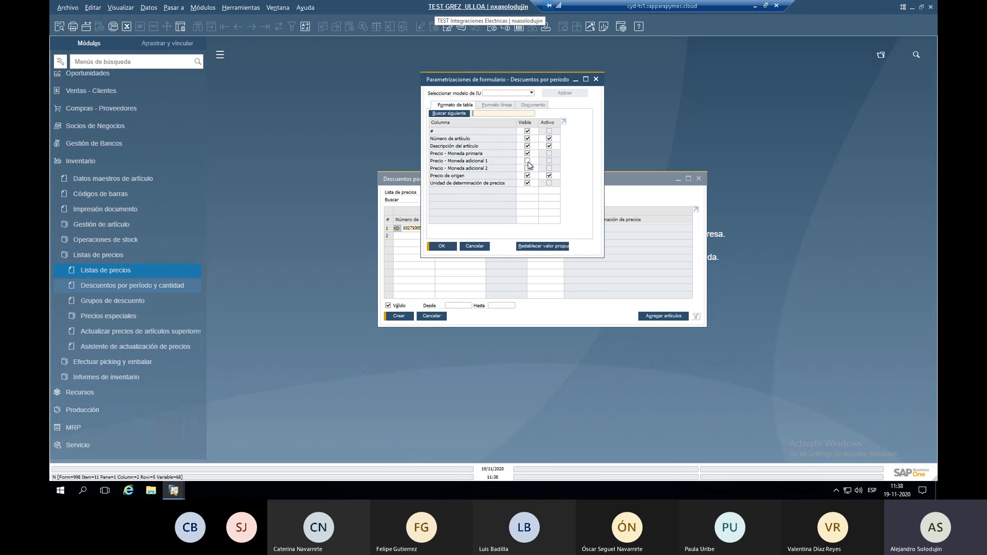
click(441, 246)
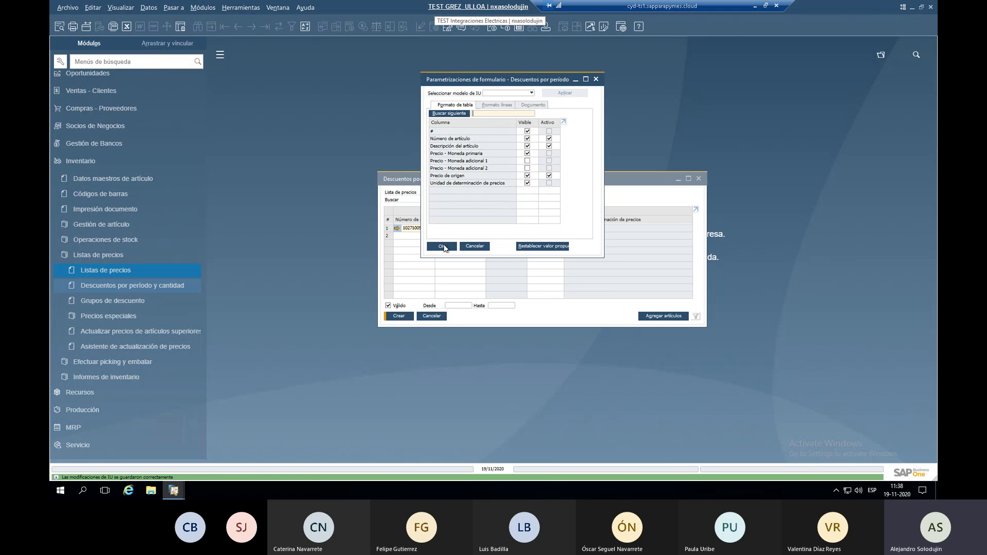
Add all PISCINERÍA group items to the period and volume discounts grid.
click(663, 316)
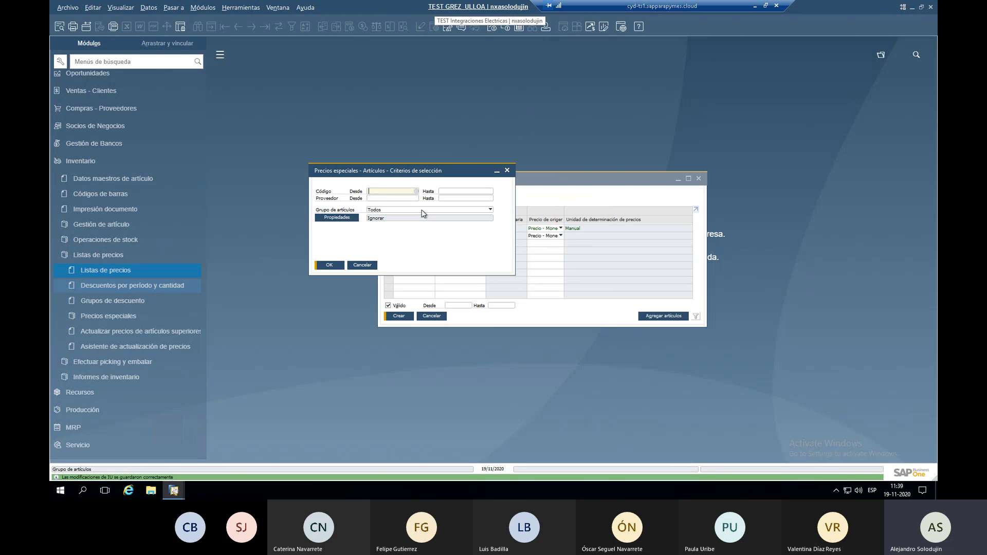
click(421, 210)
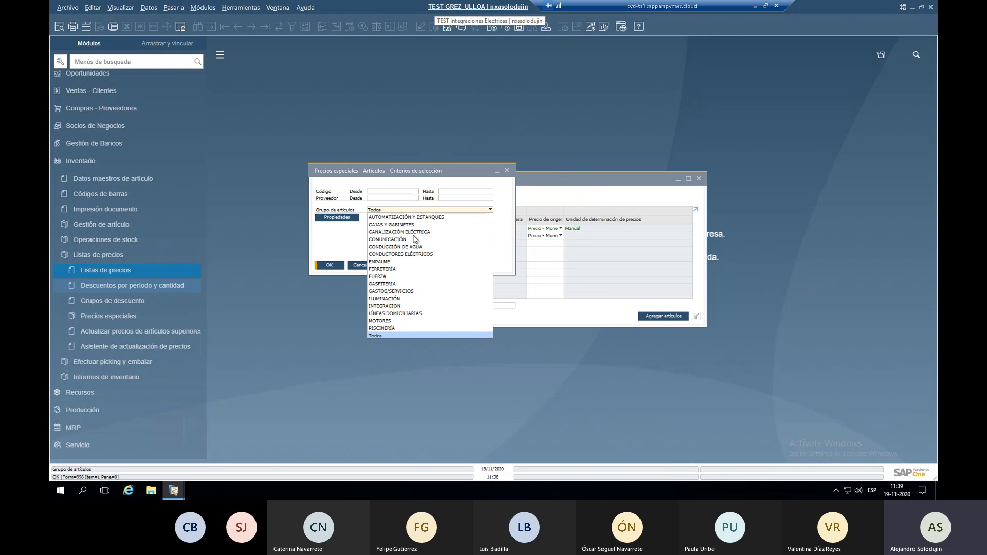
click(392, 333)
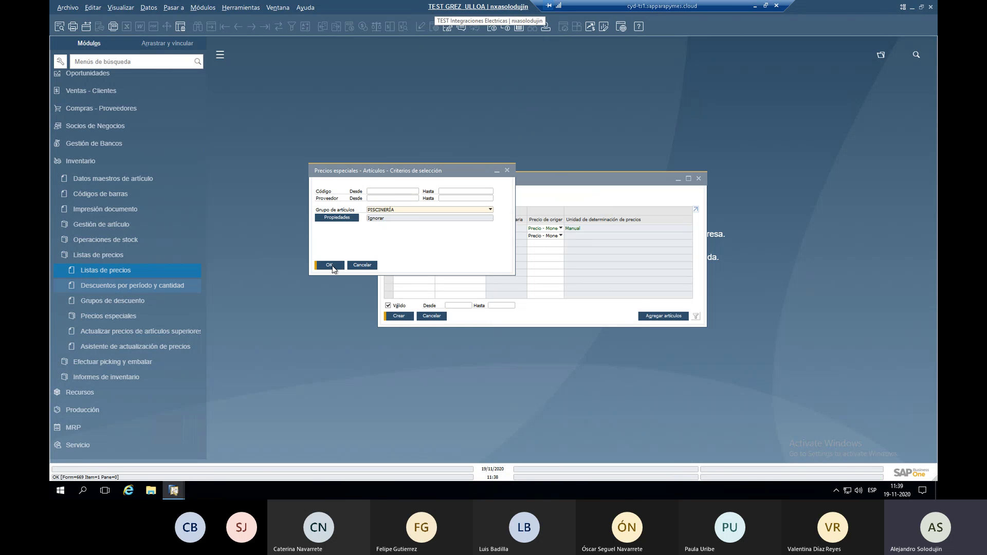
click(330, 266)
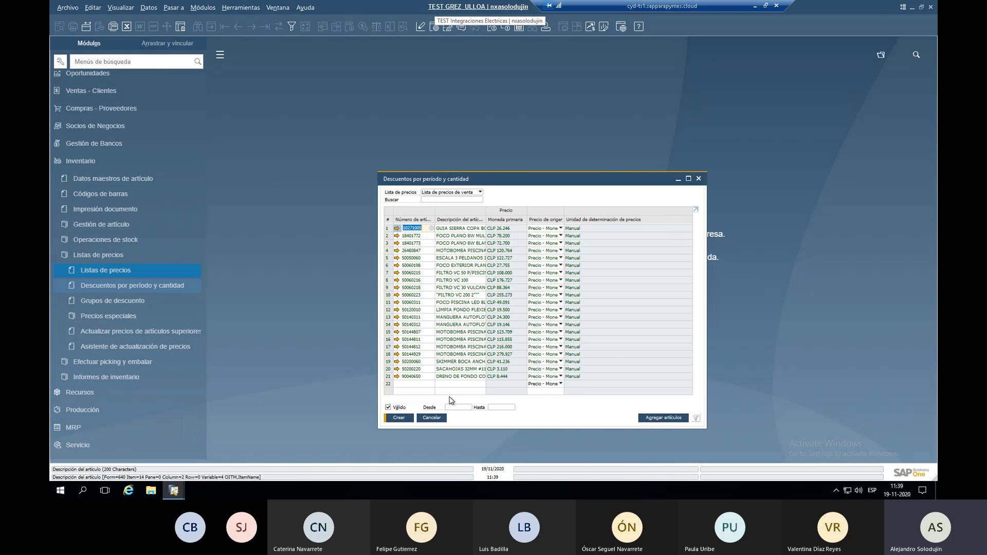
click(449, 407)
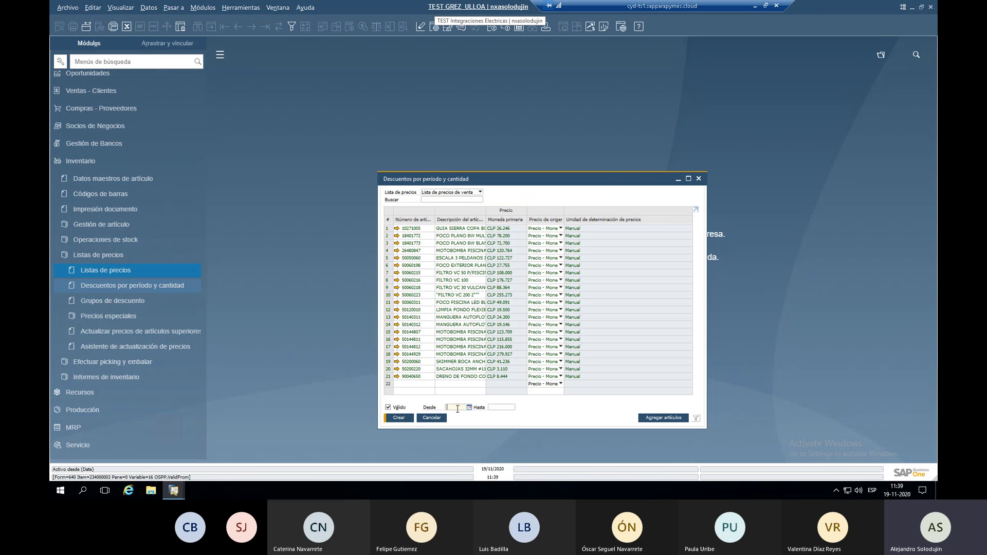
key(Tab)
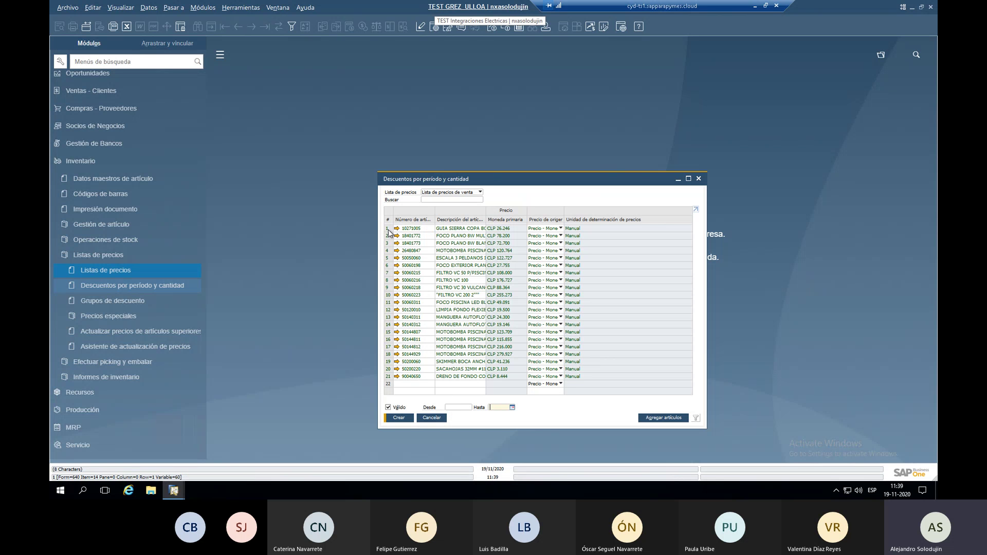
Open the period discounts for item 10271005 and inspect its first period's fields.
double_click(389, 229)
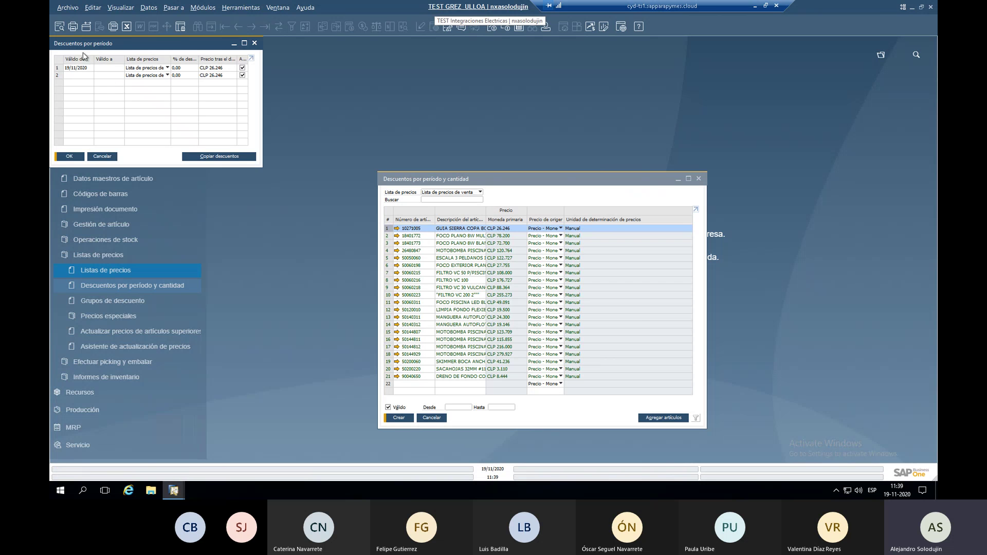
drag(565, 220, 654, 224)
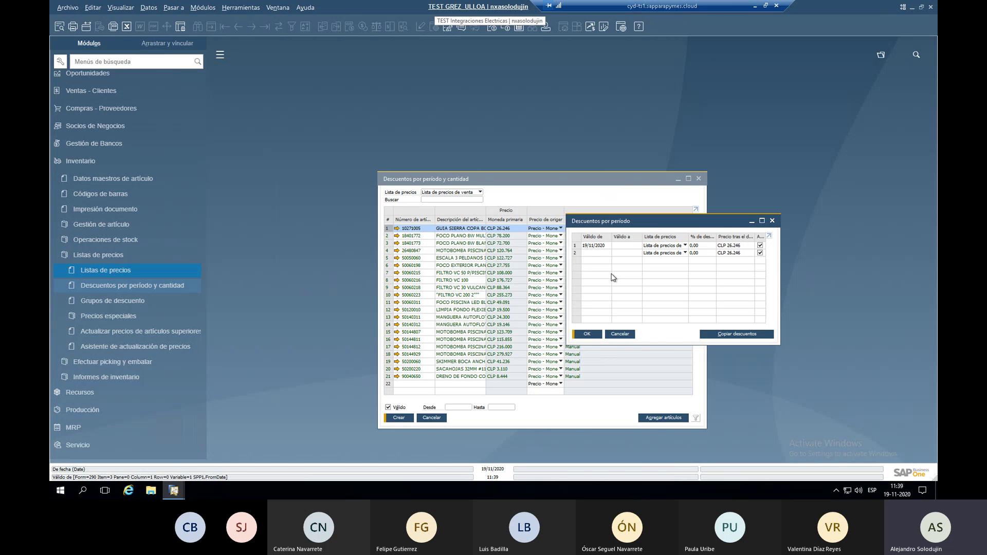
click(604, 248)
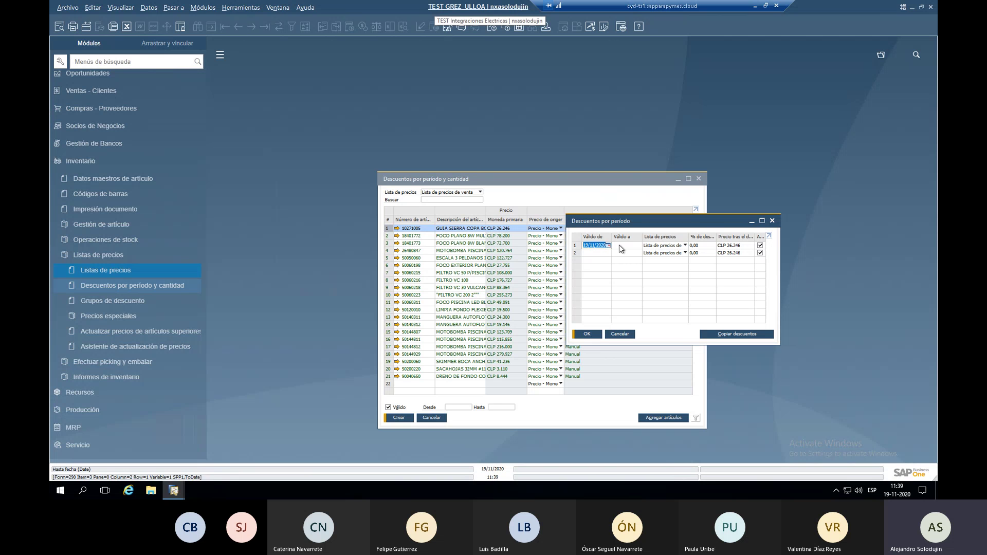
click(668, 247)
click(669, 253)
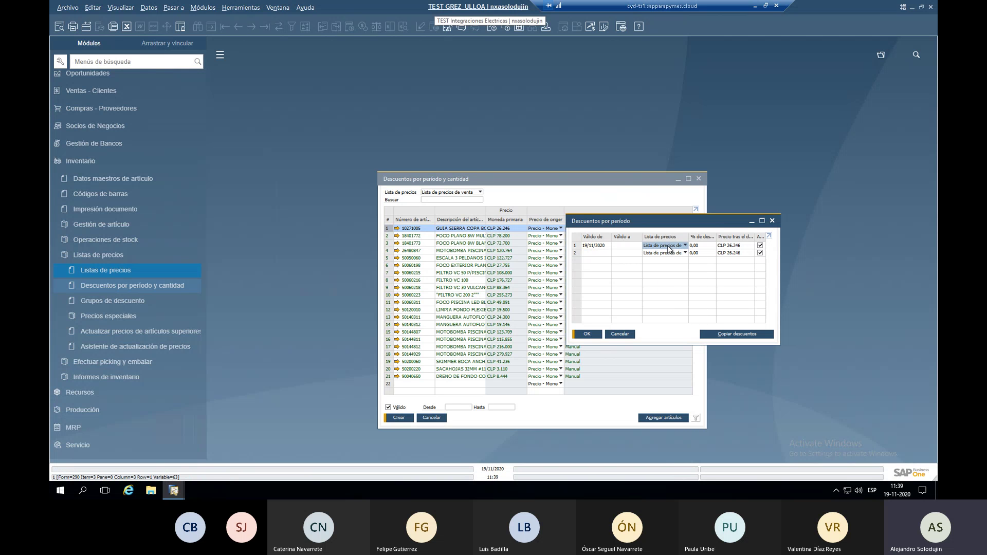
click(698, 247)
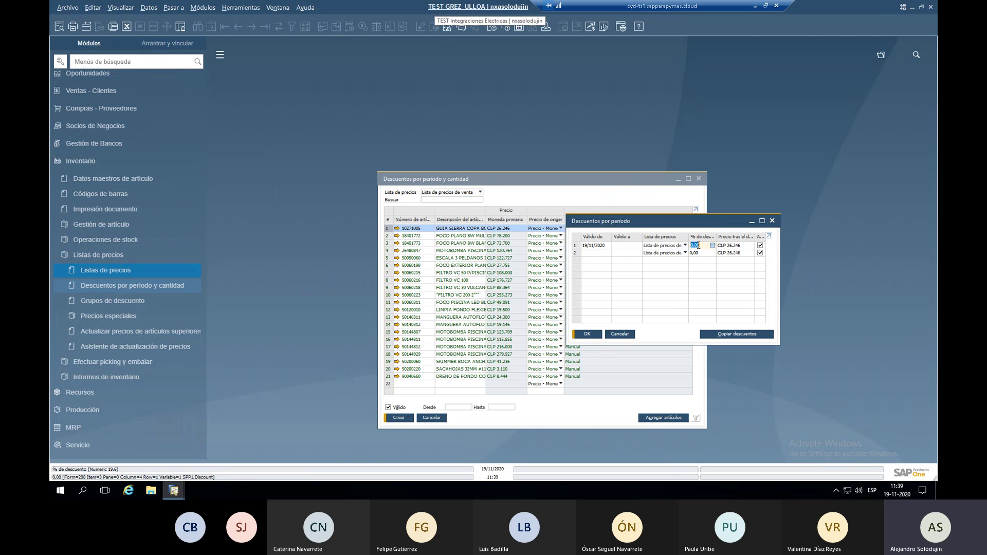
click(728, 246)
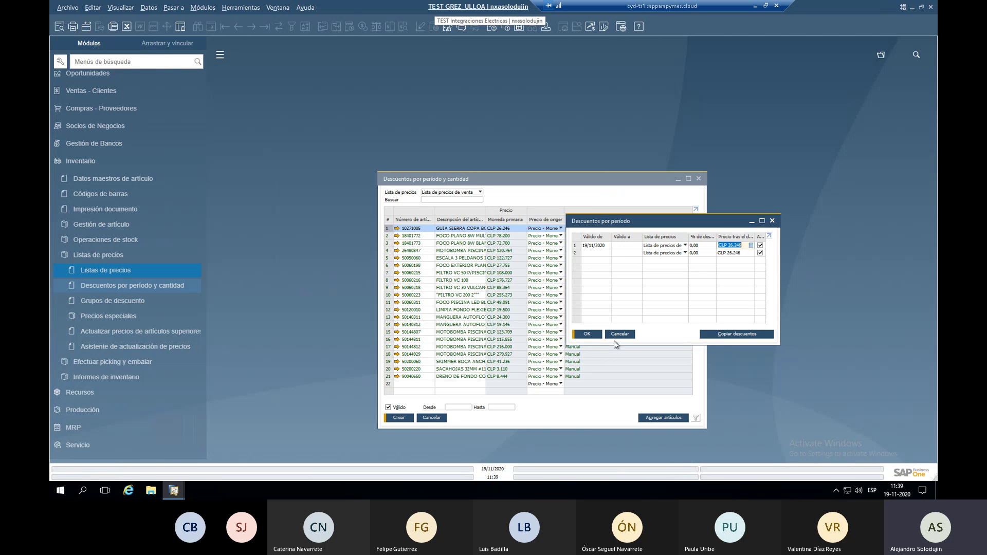
click(597, 246)
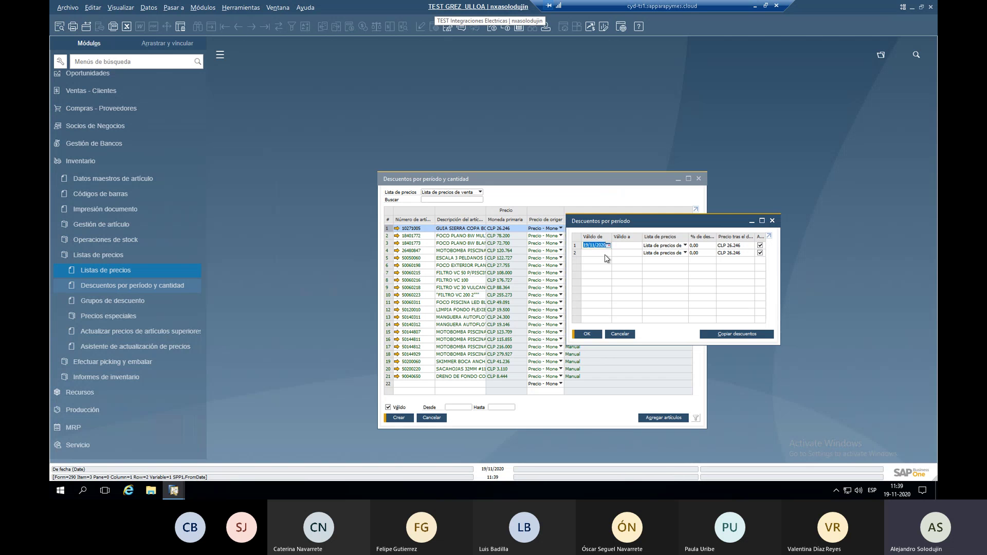
Give the first period 01/11/2020–30/11/2020 with a 10% discount, then cancel the discounts form.
text(011)
key(Tab)
text(3111)
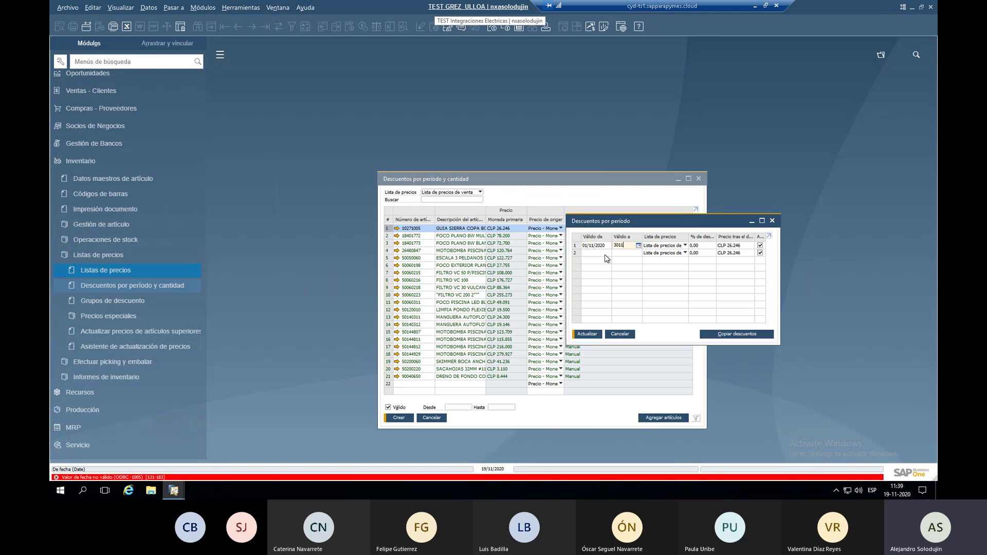
key(Tab)
key(Tab)
text(10)
key(Return)
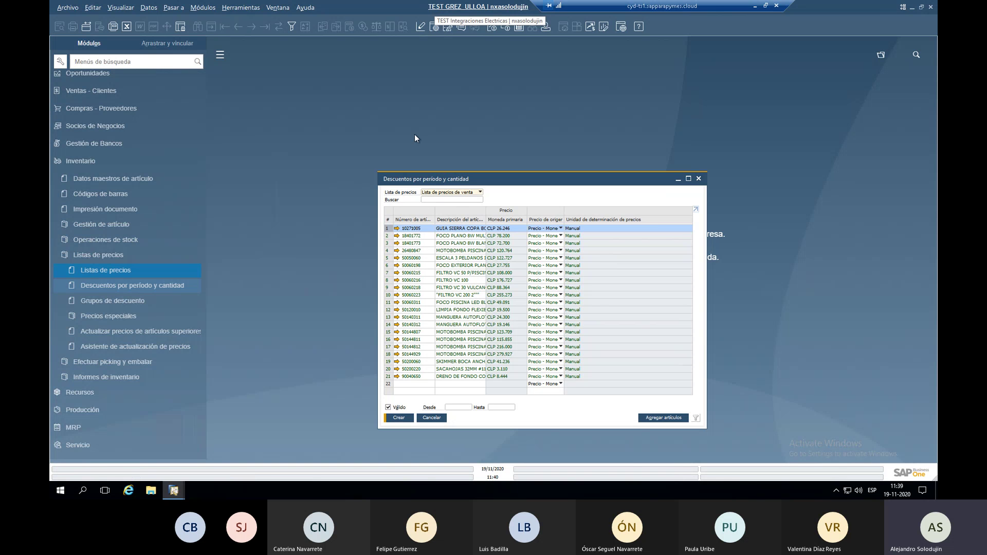
click(432, 418)
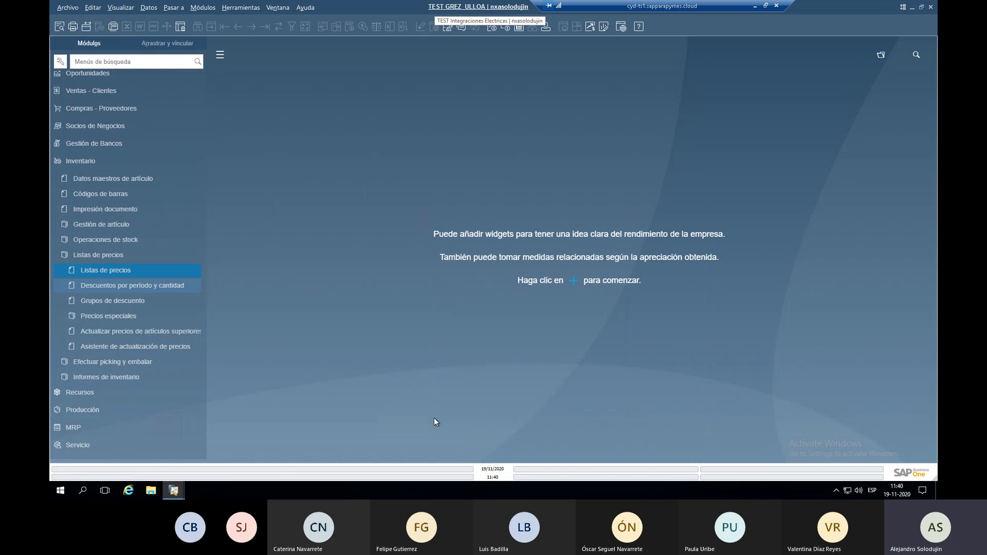
Open Grupos de descuento for all business partners and give CAJAS Y GABINETES a 10% discount.
click(164, 307)
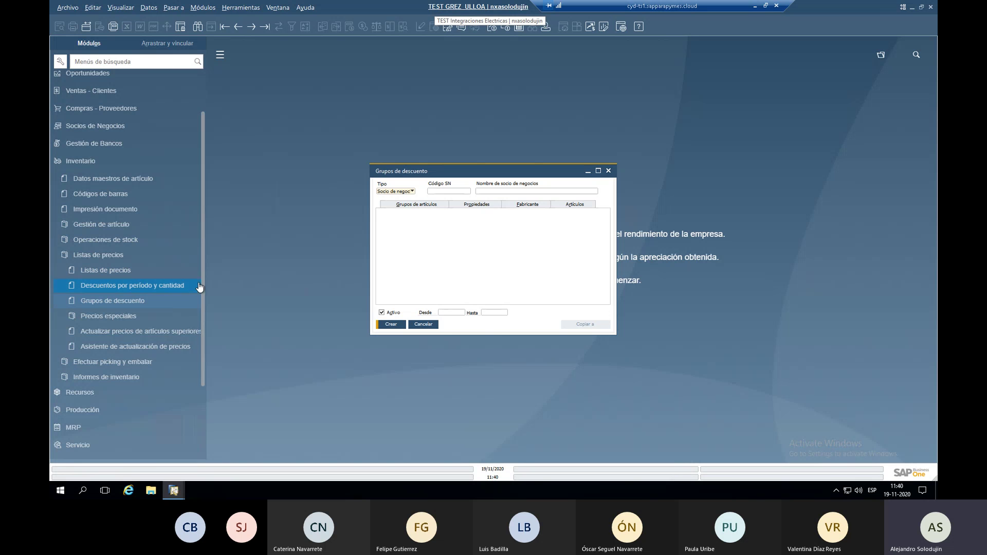
click(395, 192)
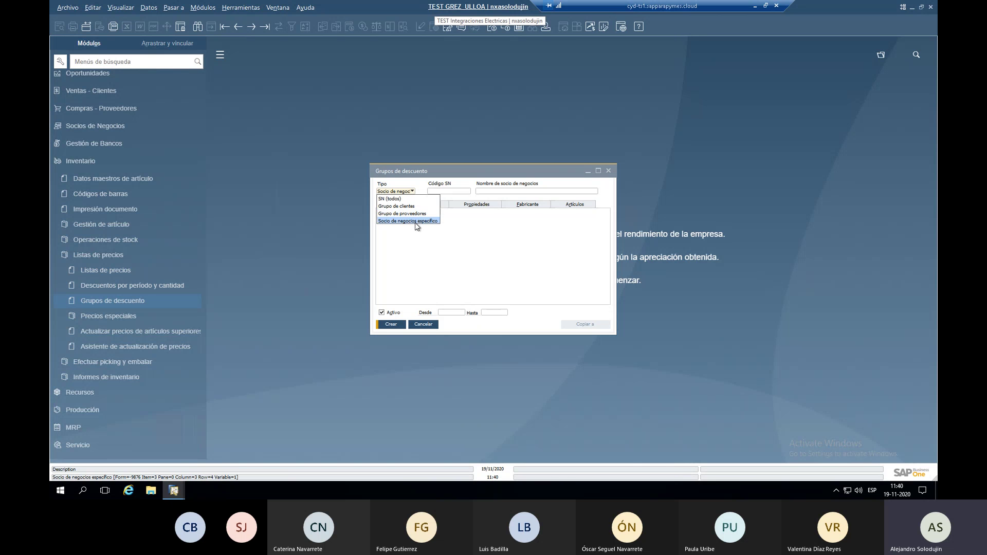
click(410, 199)
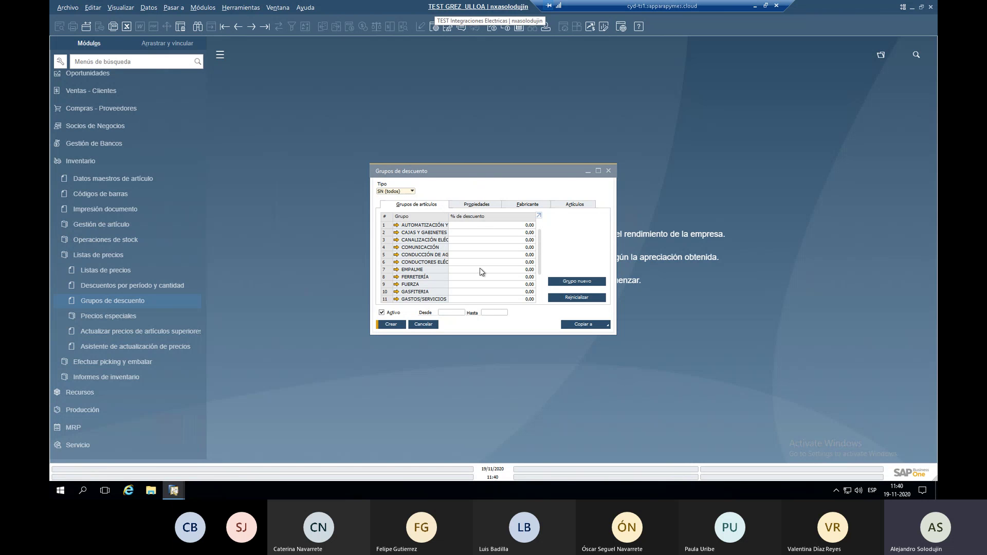
double_click(449, 216)
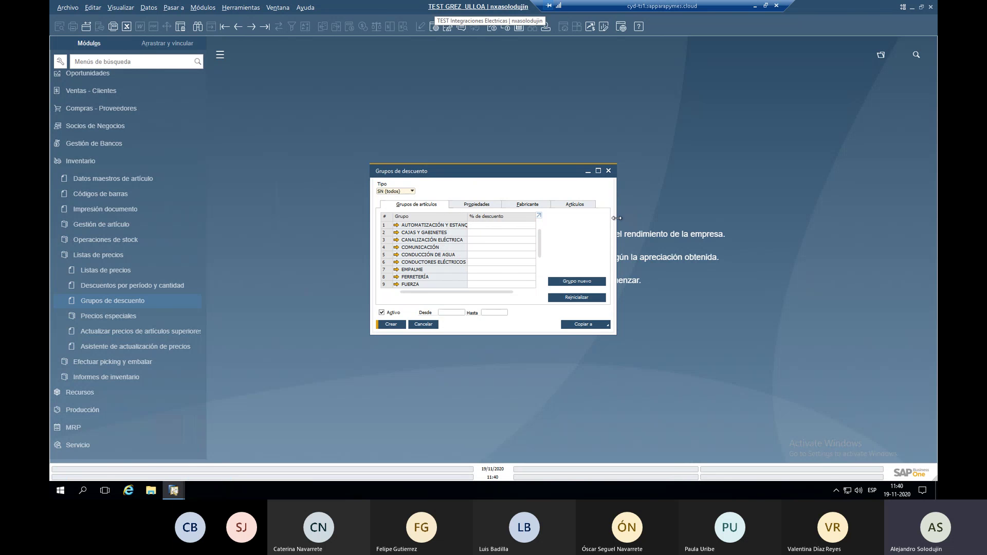
drag(616, 218, 696, 218)
click(584, 232)
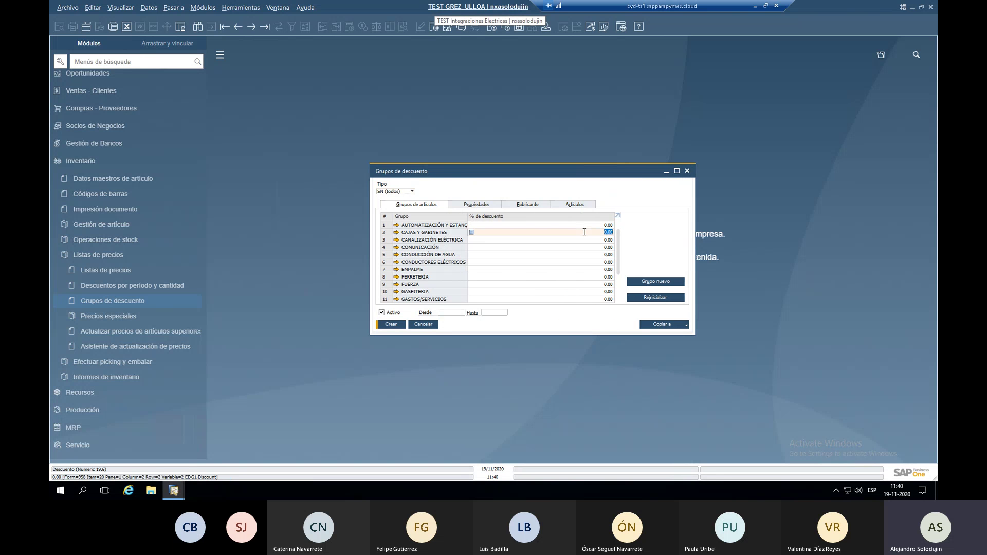
text(10)
key(Tab)
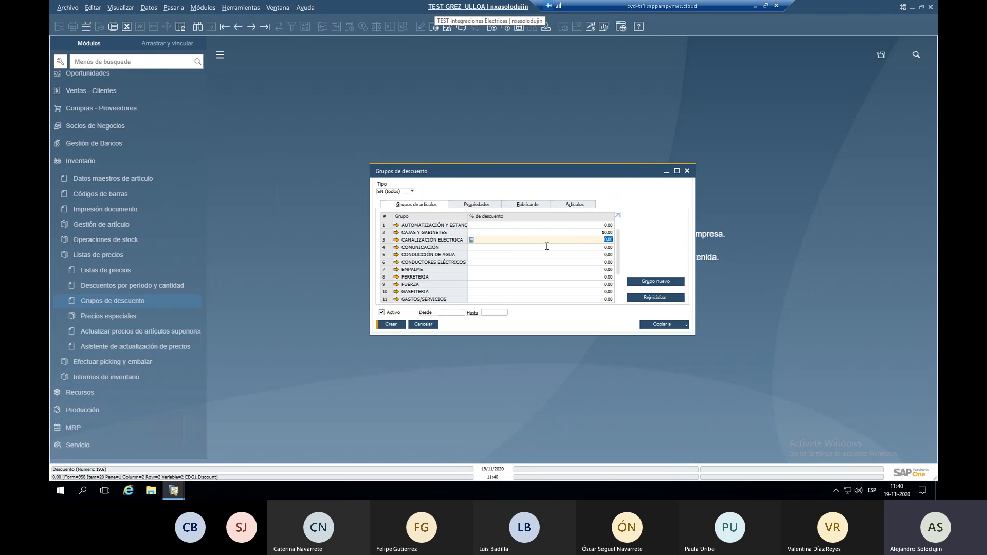
Set validity 01/11/2020–30/11/2020 and view the discounts by item property.
click(456, 312)
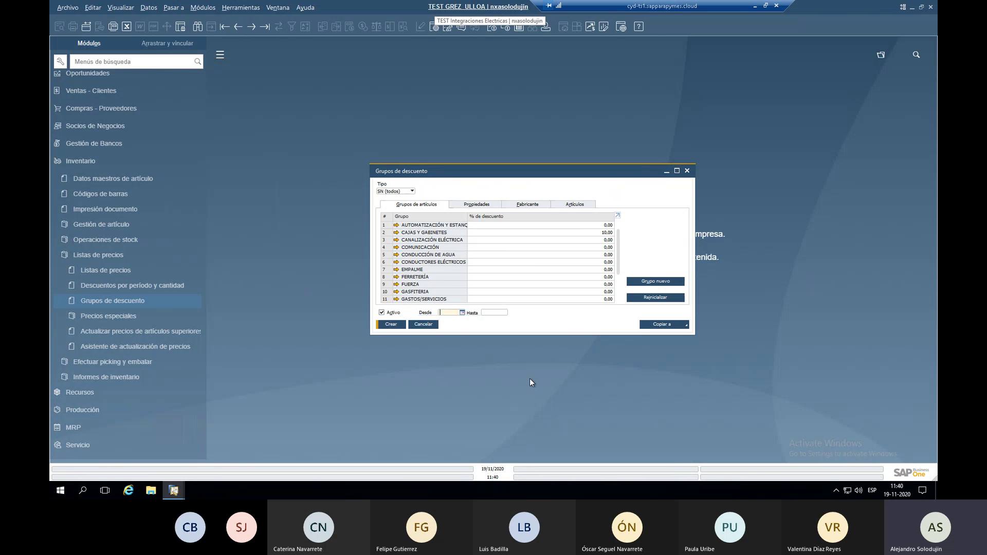
text(0111)
key(Tab)
text(30)
key(Tab)
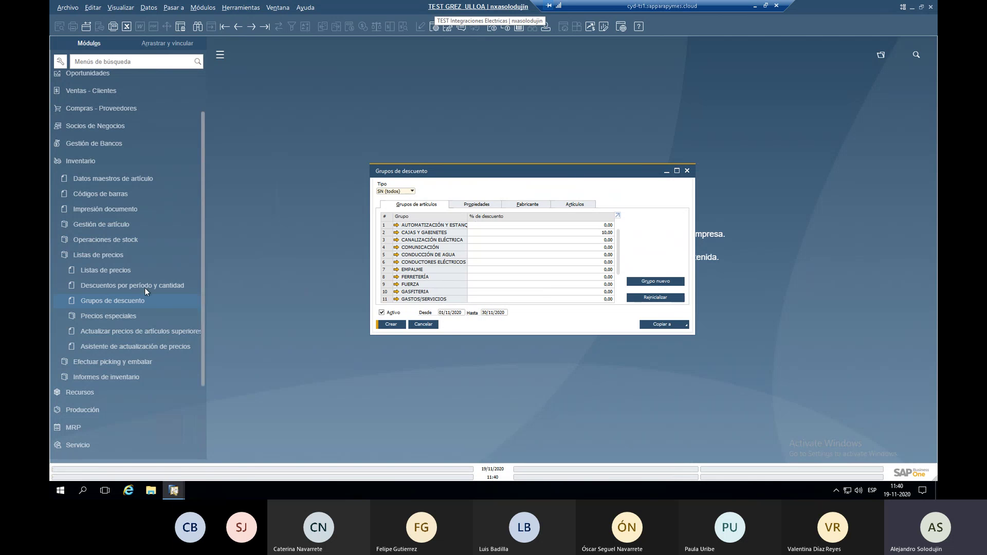
click(131, 265)
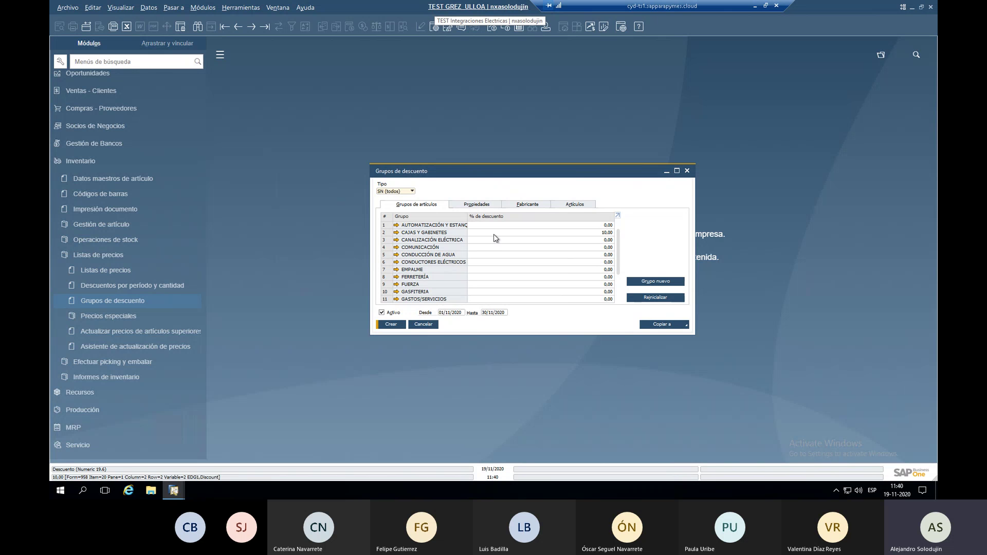
click(469, 207)
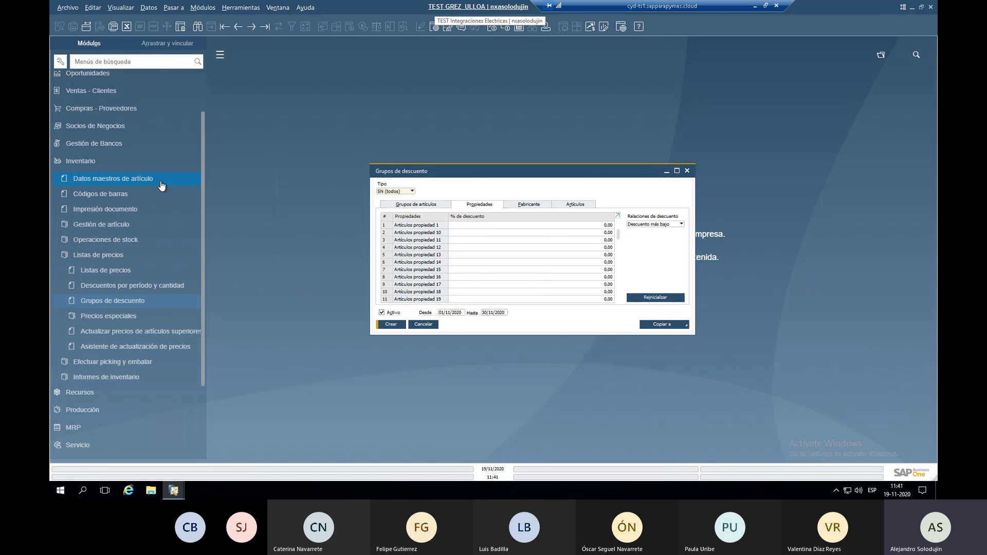
Switch to the Artículos discounts and add all PISCINERÍA items to the list.
click(521, 225)
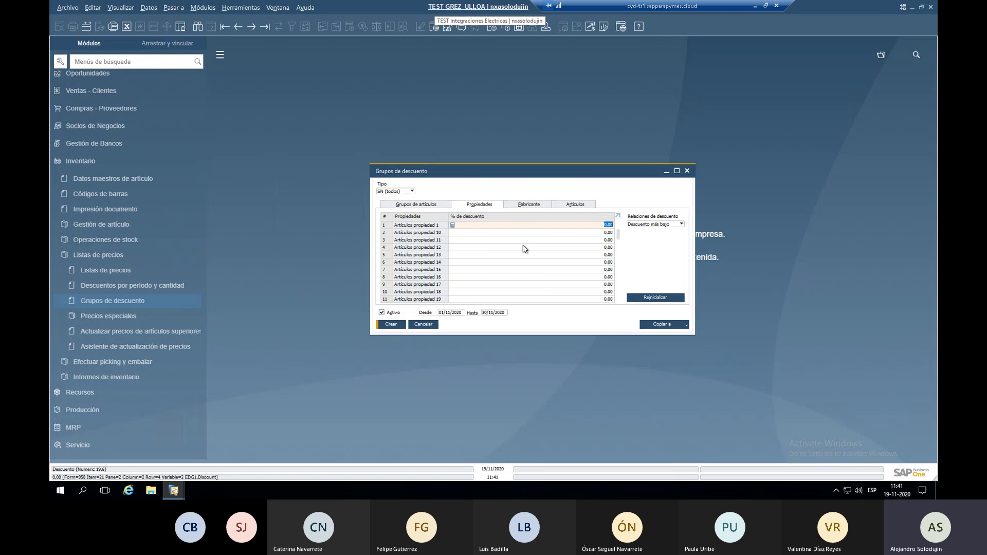
click(529, 205)
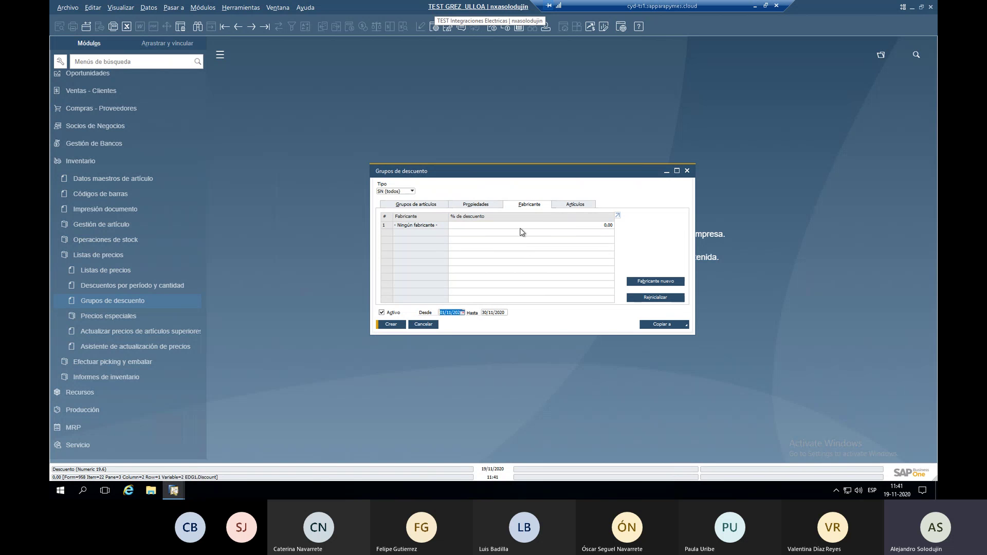
click(573, 205)
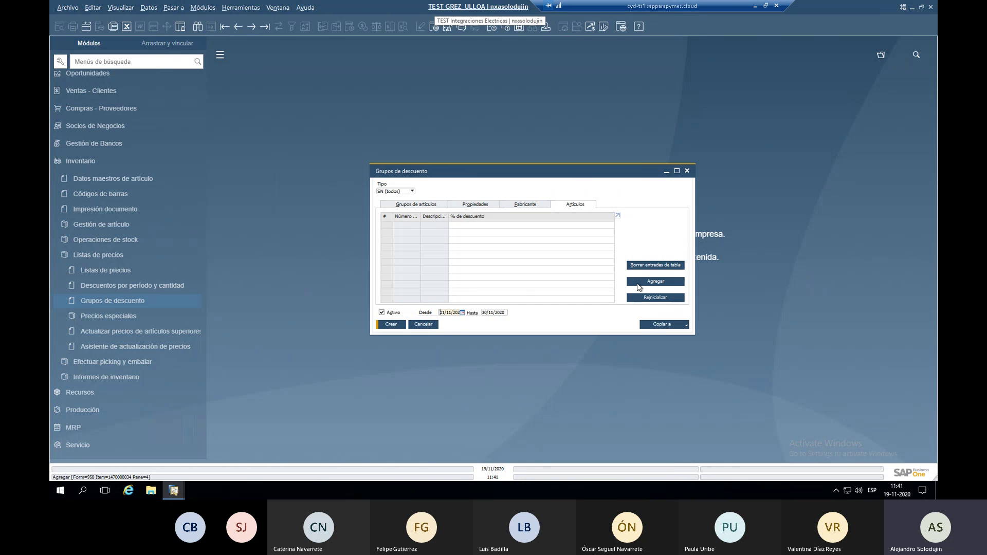
click(639, 285)
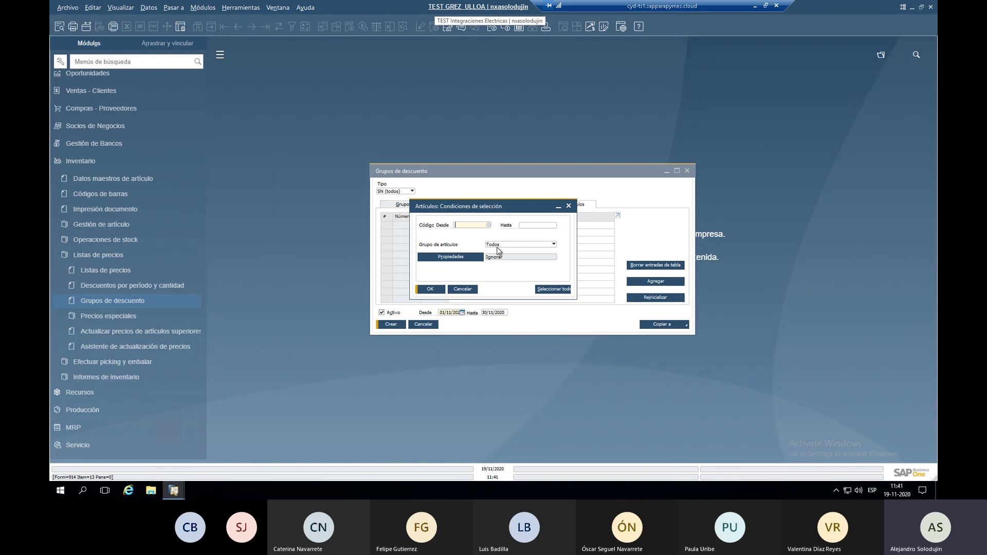
click(499, 251)
click(501, 345)
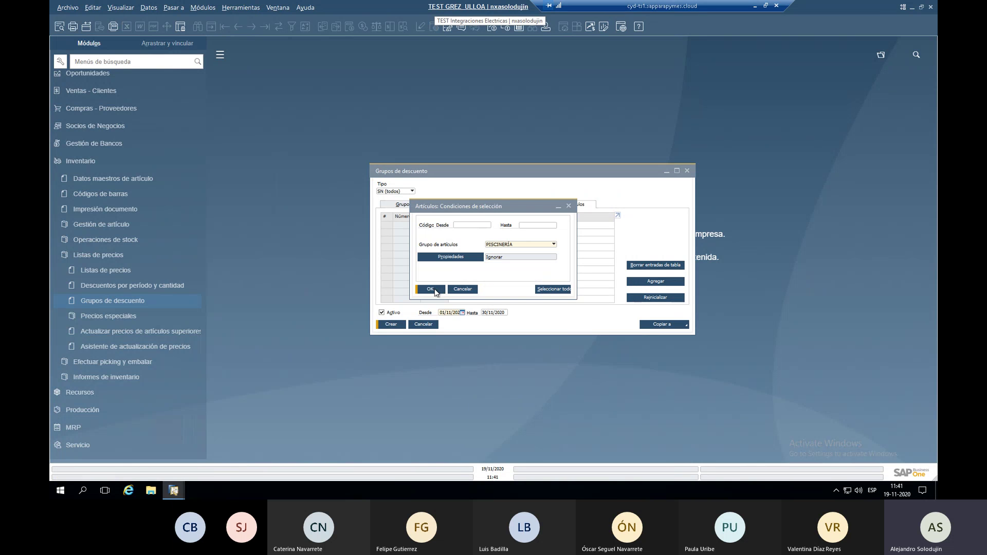
click(434, 291)
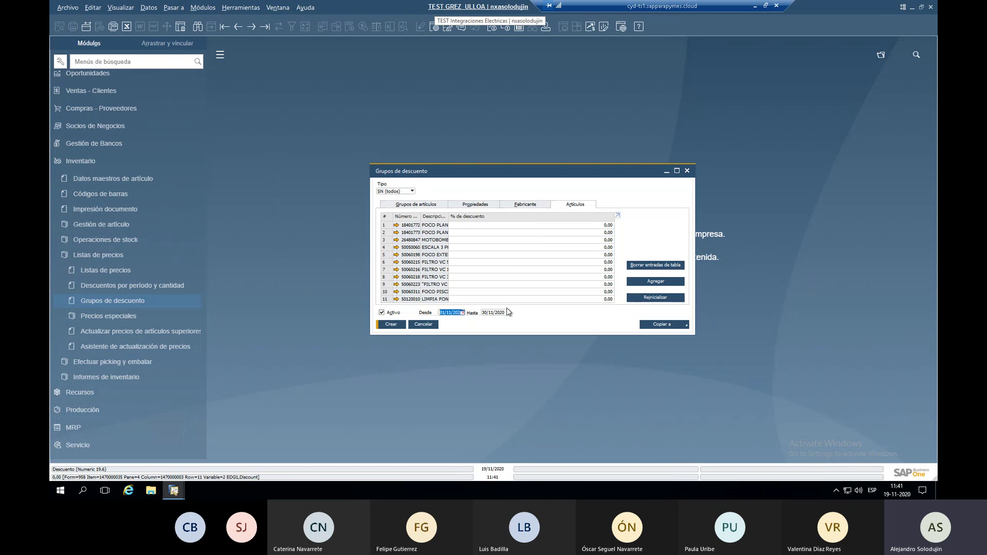
click(407, 191)
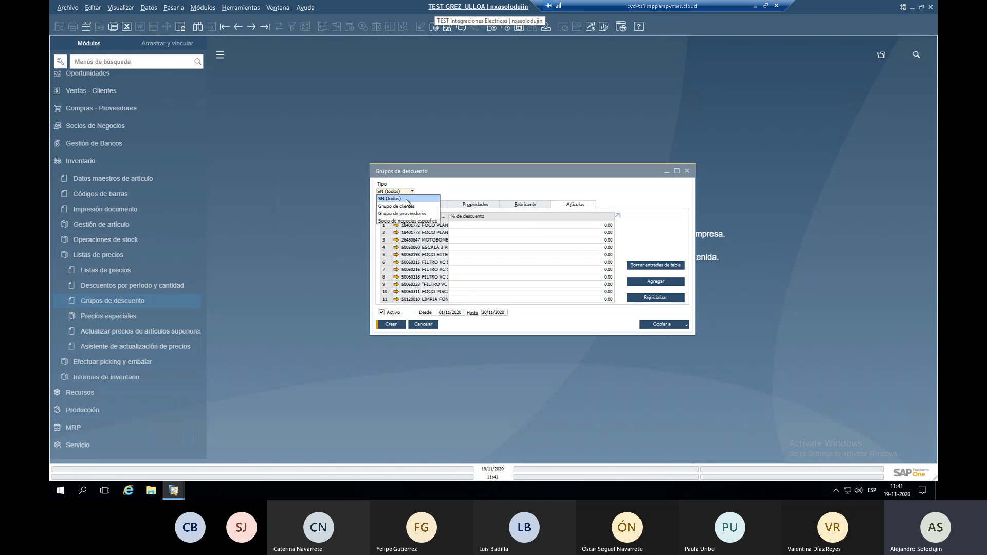
Set the discount type to customer group AGRICOLAS with 10 for the first group, then cancel.
click(407, 206)
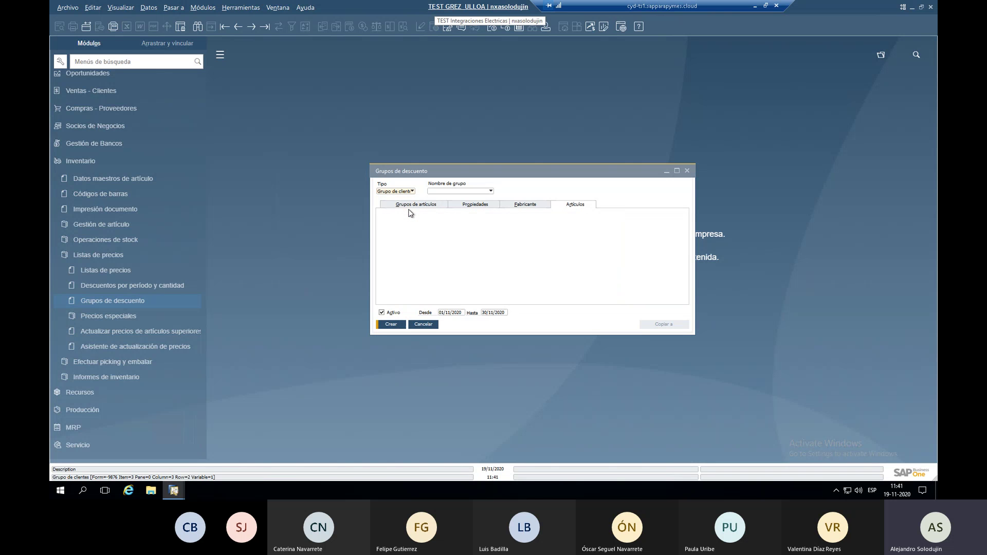
click(454, 194)
click(459, 198)
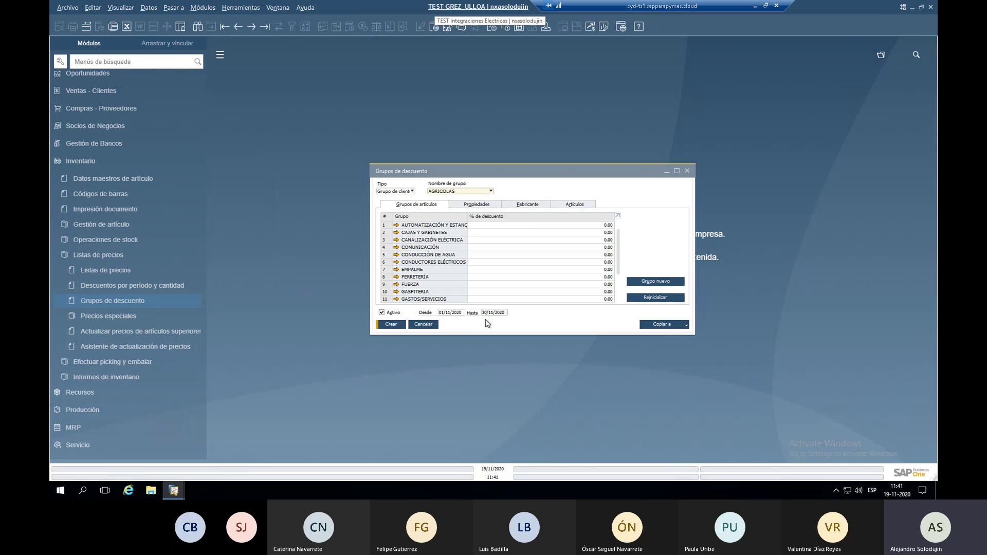
click(489, 223)
text(10)
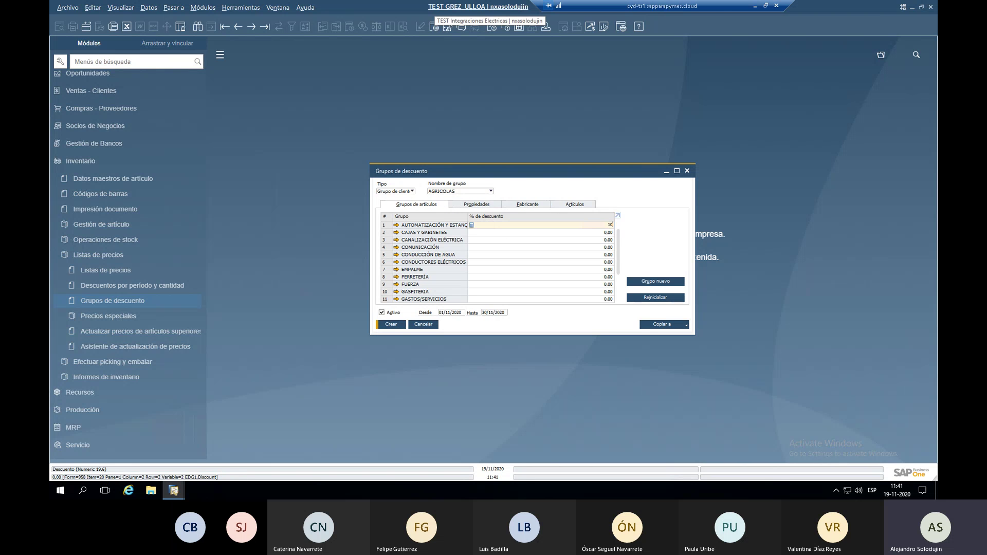
click(493, 233)
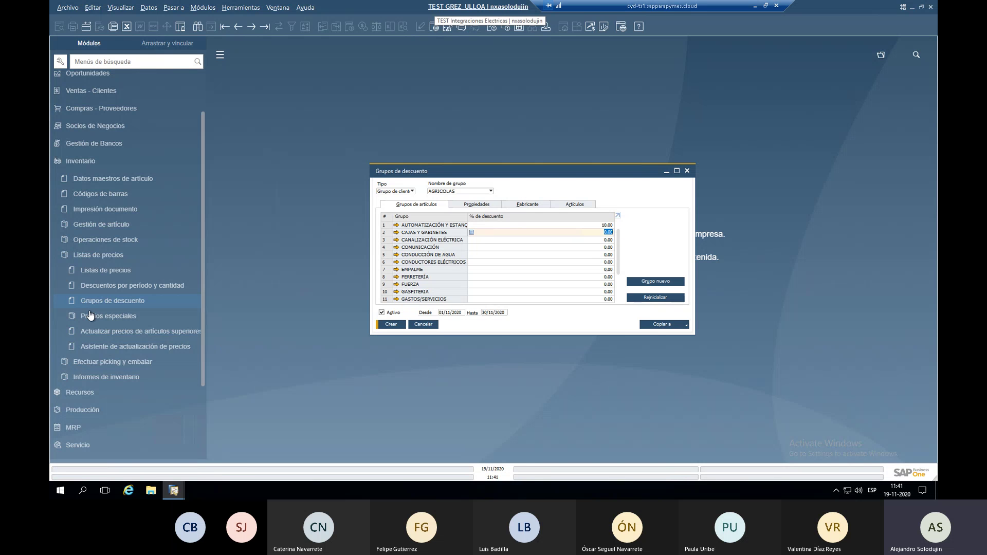
click(151, 298)
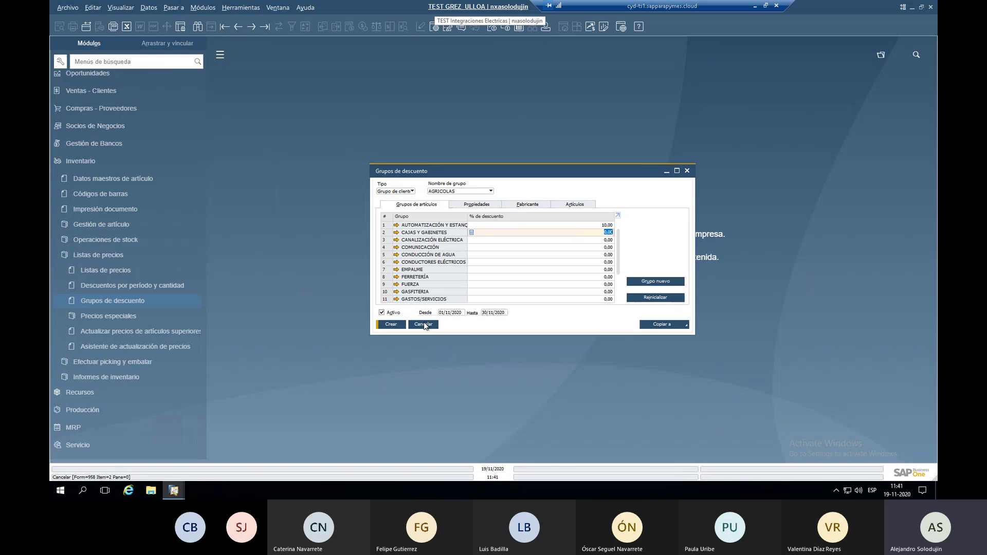
click(577, 204)
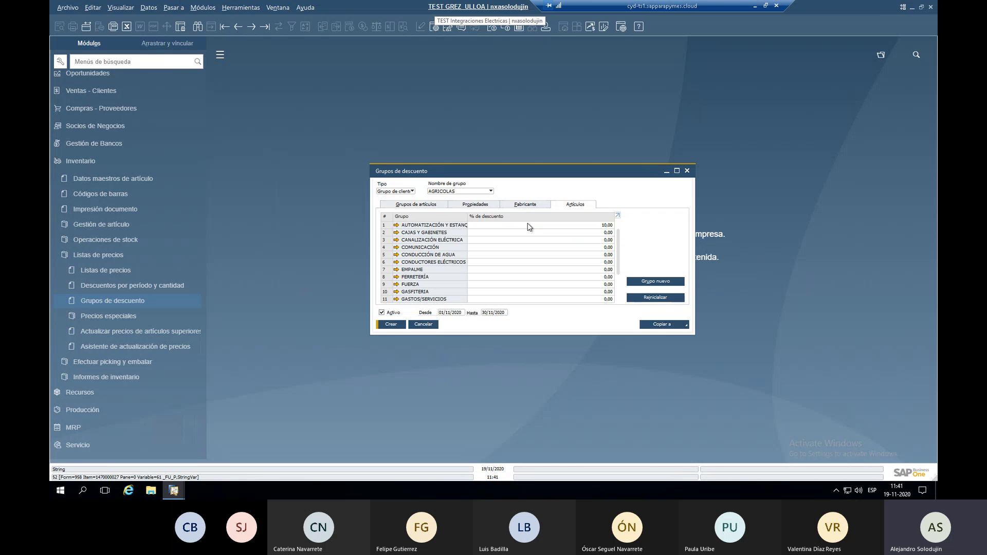
click(427, 324)
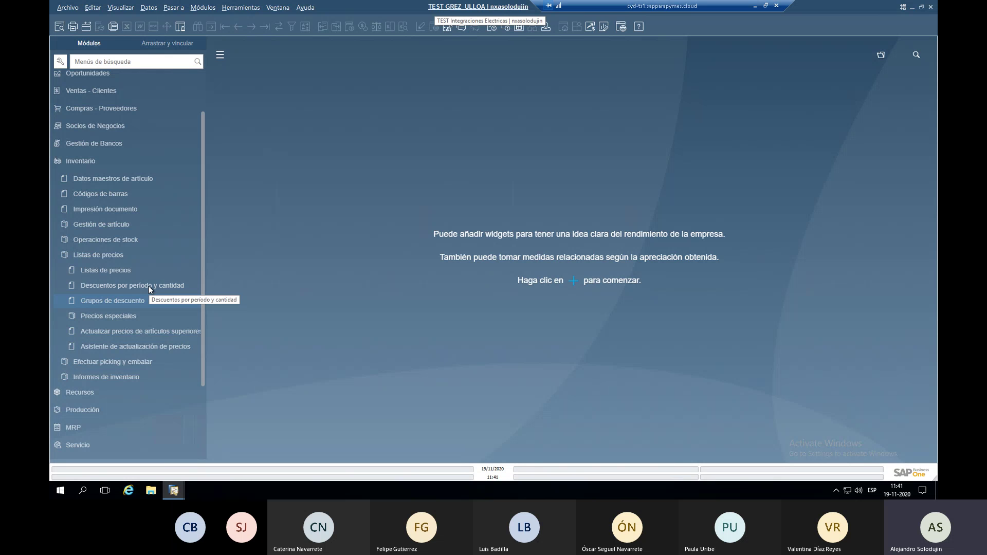
Open special prices for business partners, pick the first partner, and add the PISCINERÍA items.
click(135, 315)
click(143, 330)
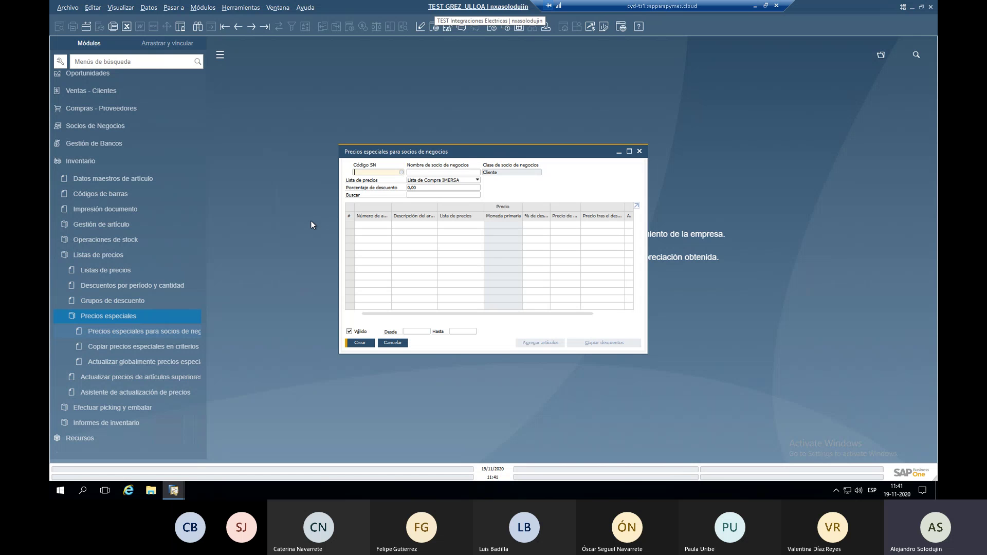
key(Tab)
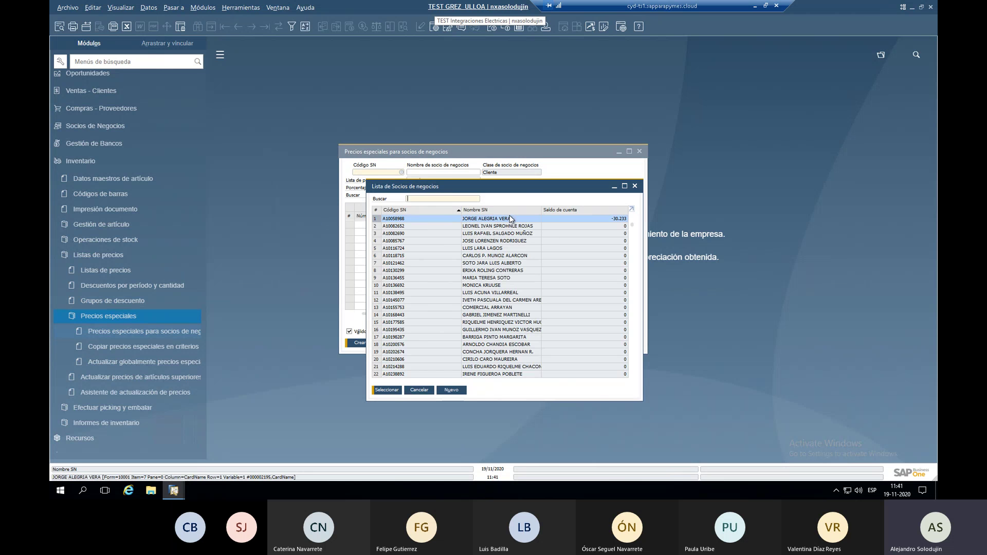
double_click(511, 218)
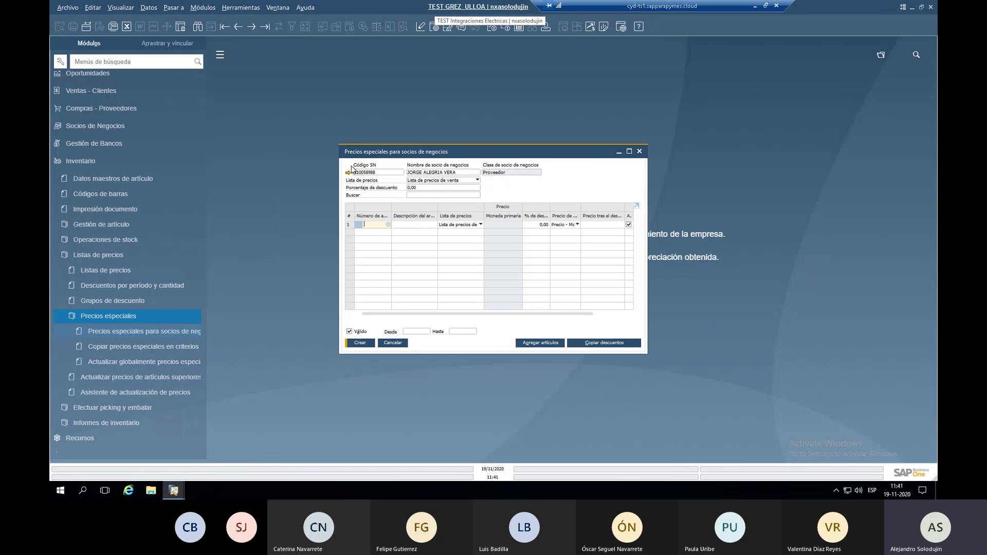
click(445, 187)
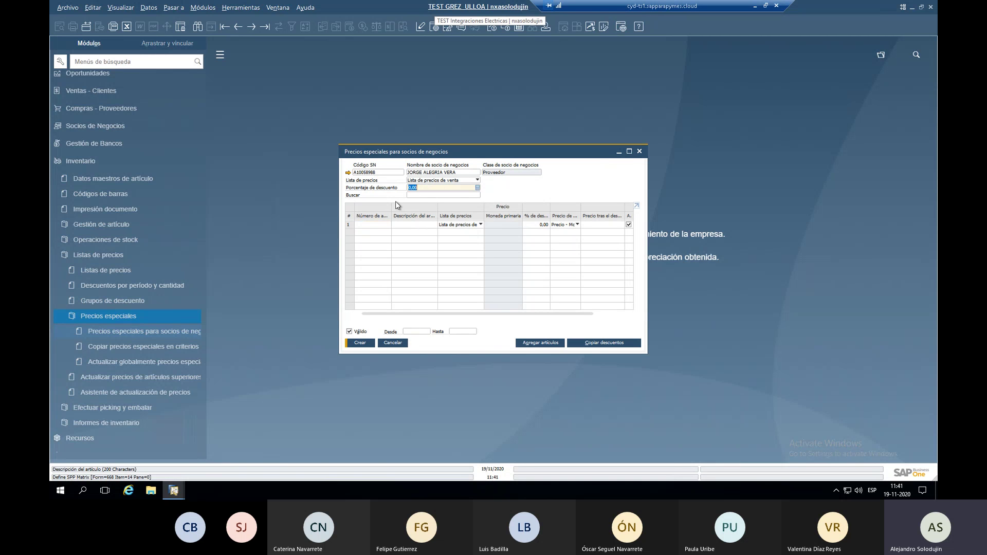
click(373, 225)
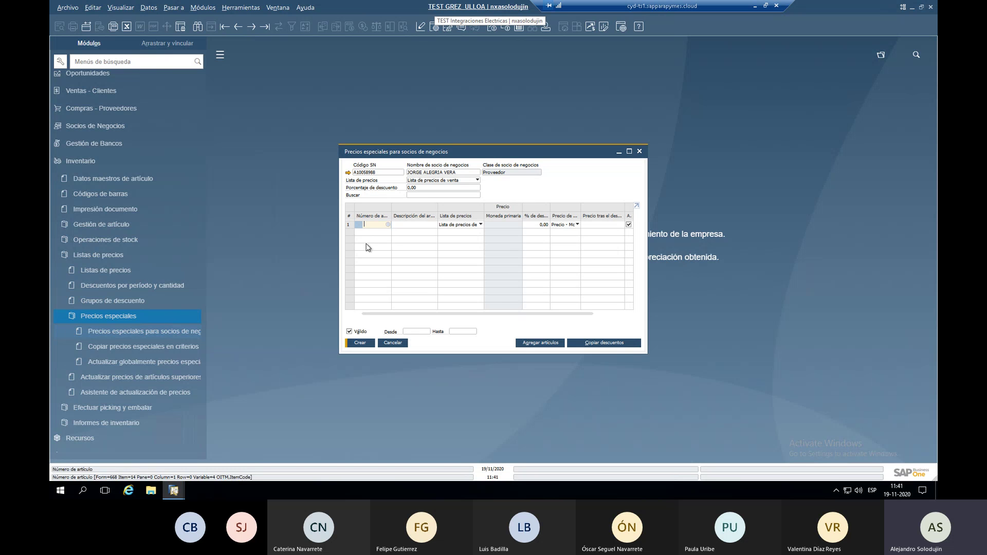
click(530, 344)
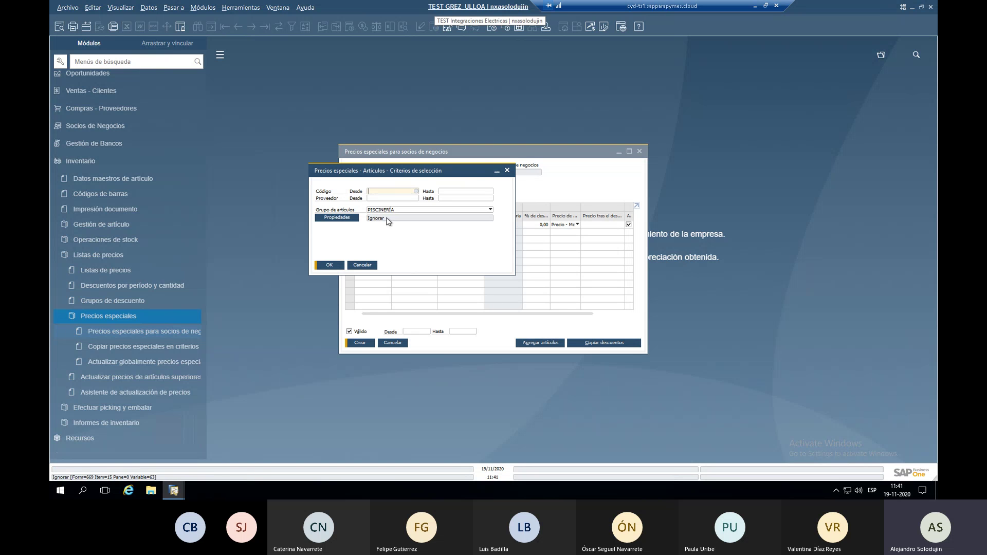
click(329, 265)
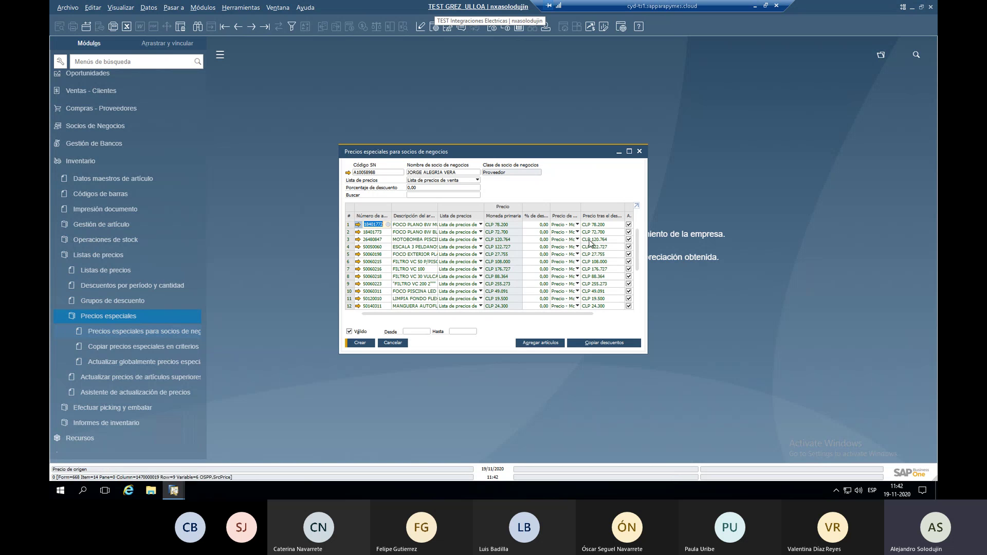
Enter a 10 percent overall discount, then cancel the special prices form without saving.
drag(647, 212, 712, 222)
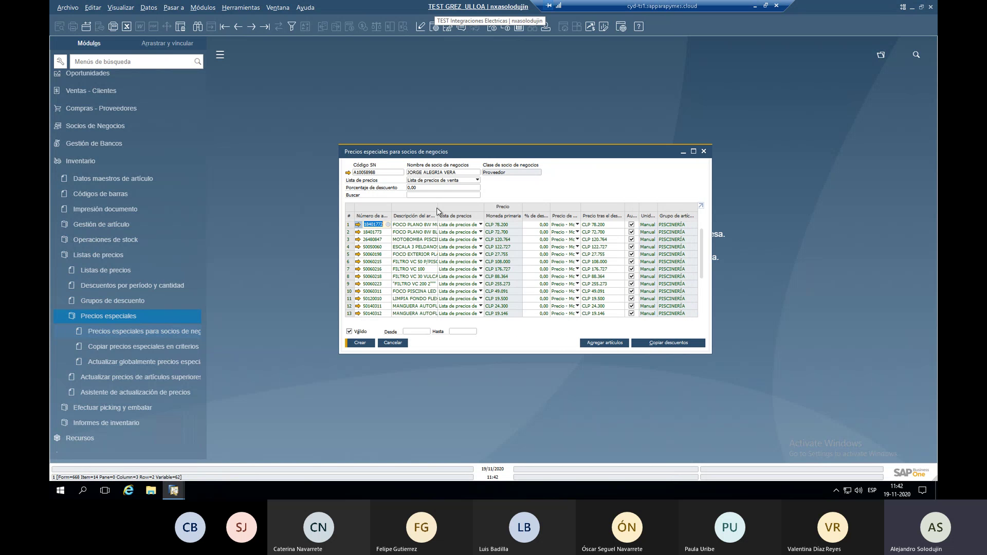
click(441, 187)
text(10)
key(Tab)
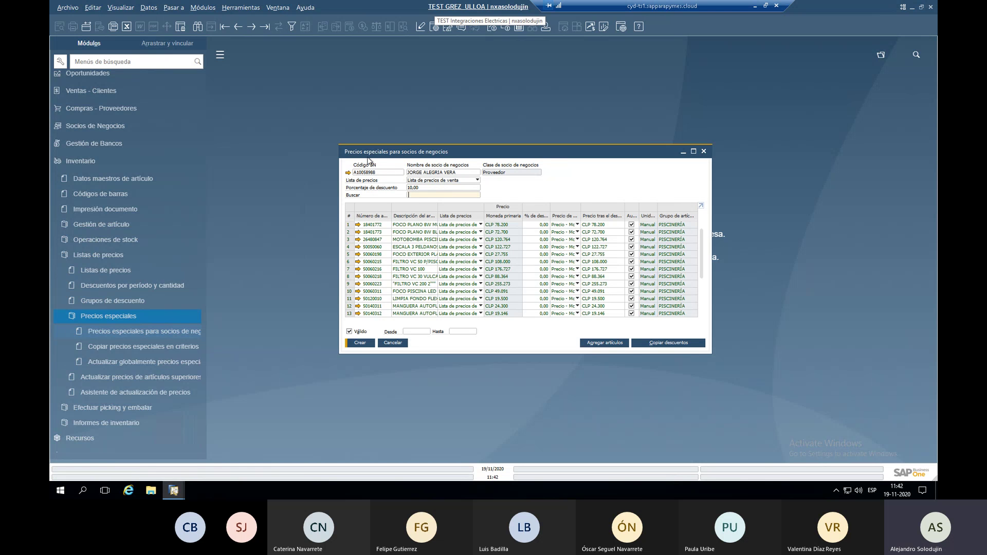
click(540, 225)
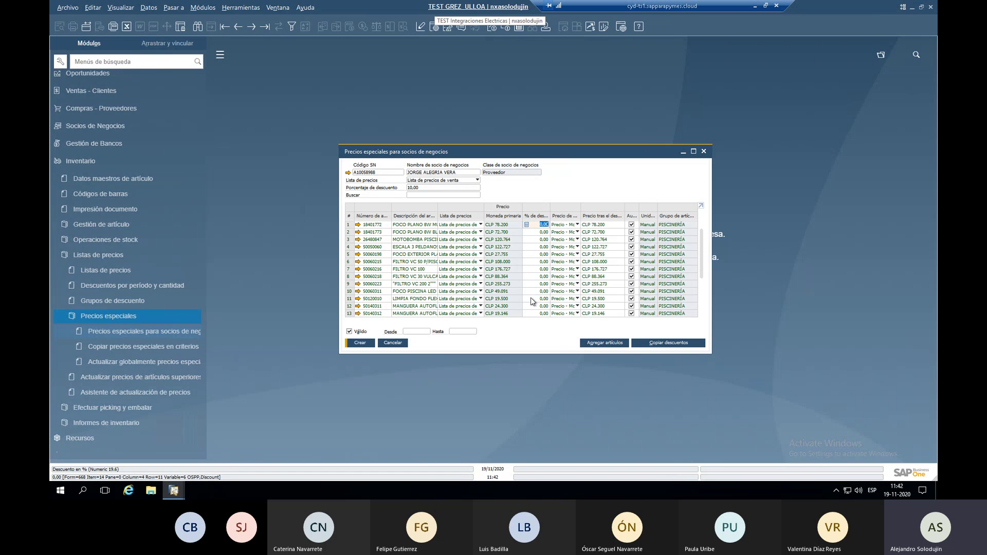
click(394, 344)
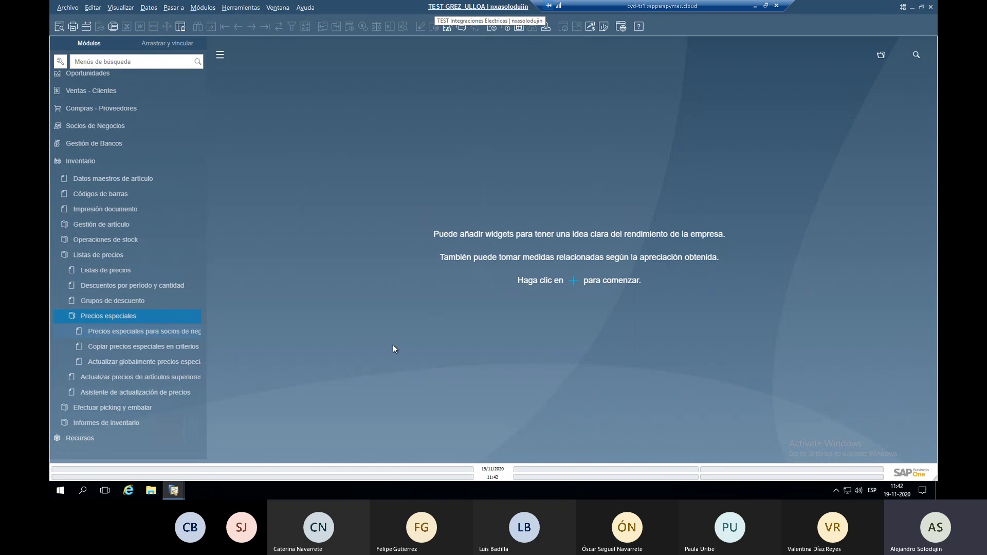
Collapse the special prices and price list branches, then open Datos maestros de artículo under Inventario.
click(161, 316)
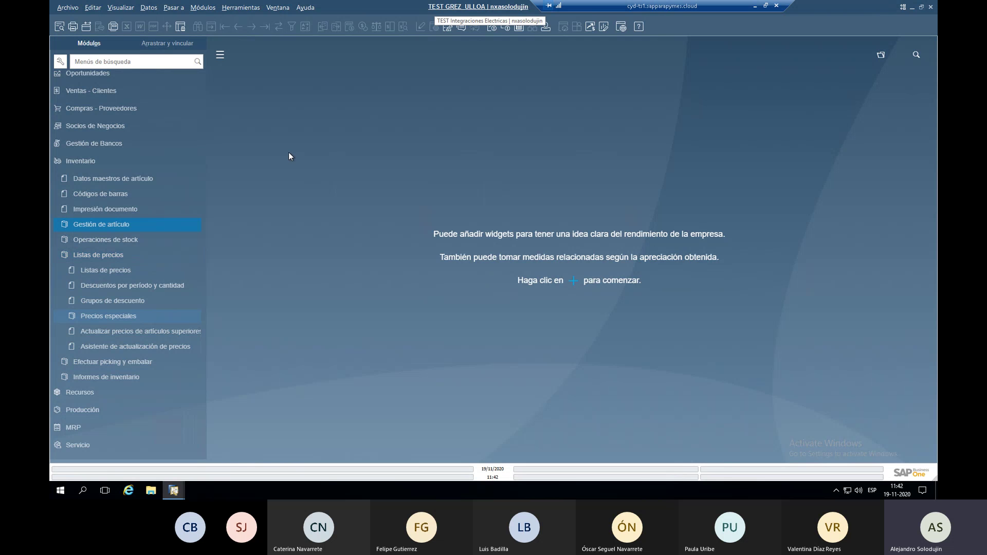
click(146, 285)
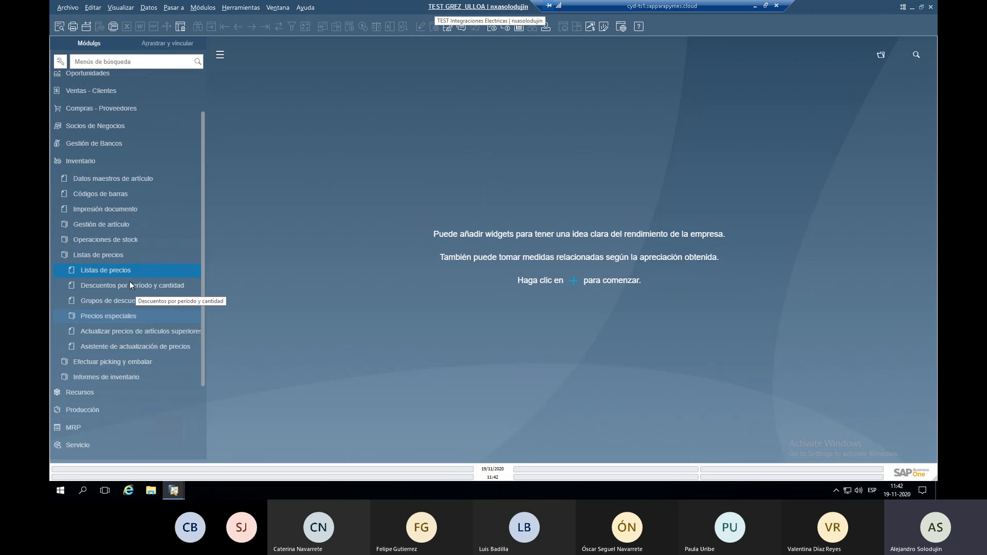
click(134, 286)
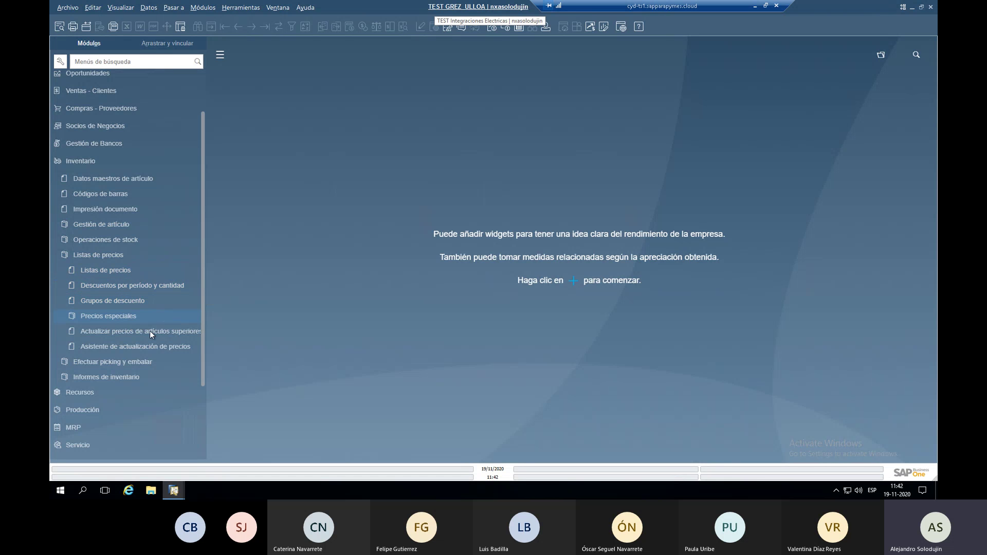
click(147, 255)
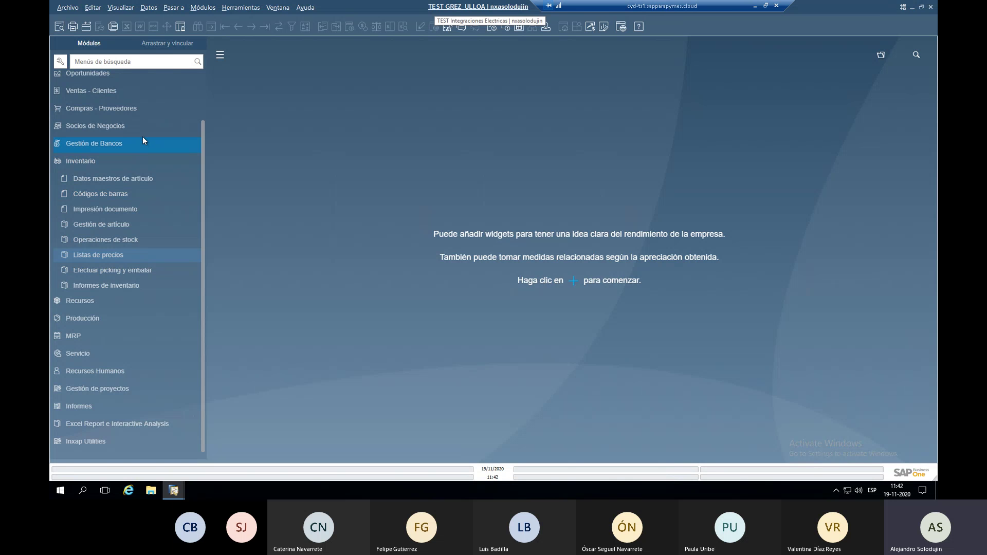
click(132, 162)
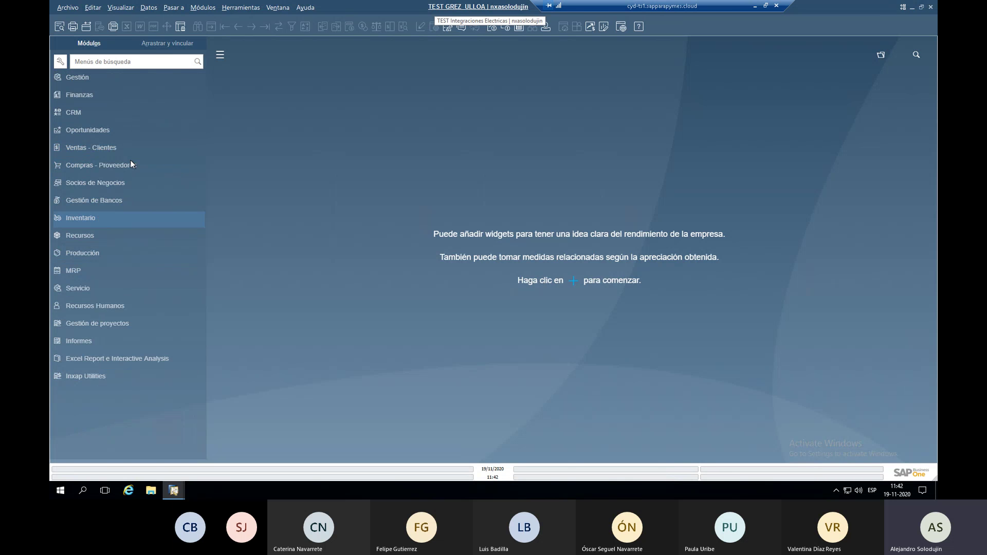
click(160, 222)
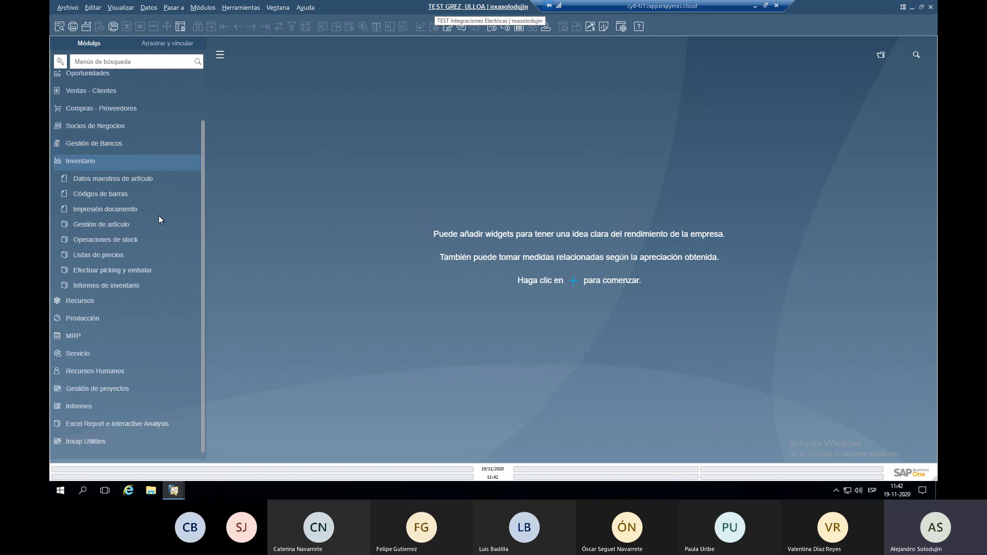
click(137, 288)
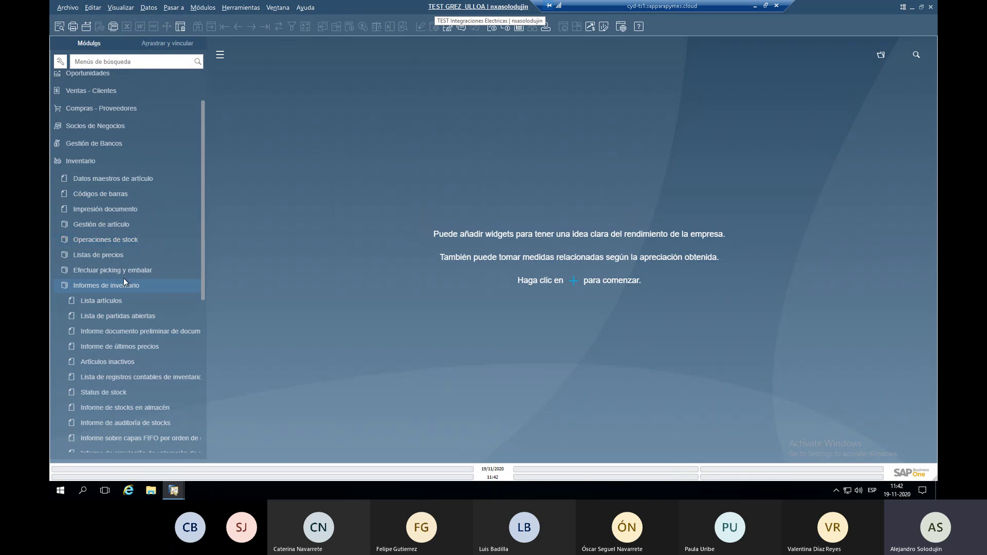
click(120, 240)
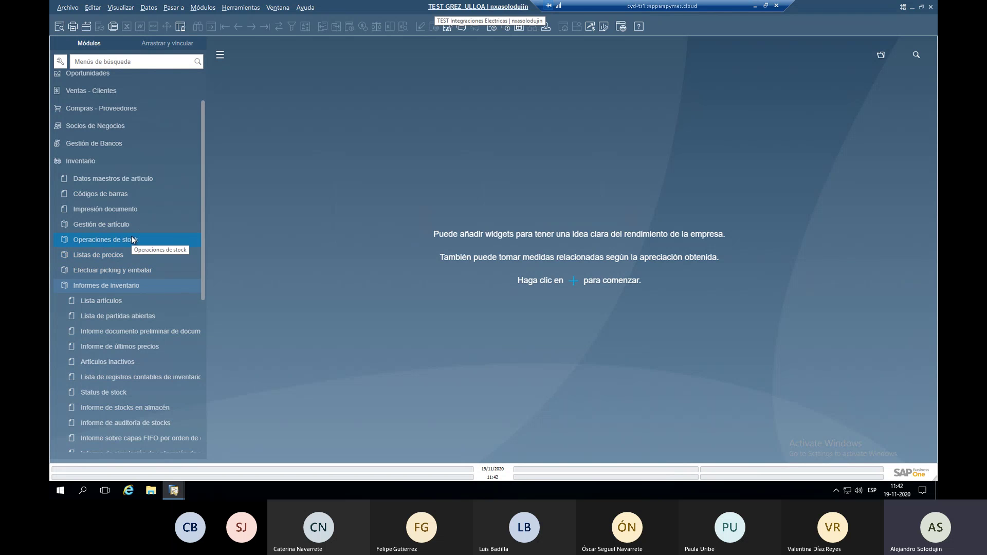
click(120, 180)
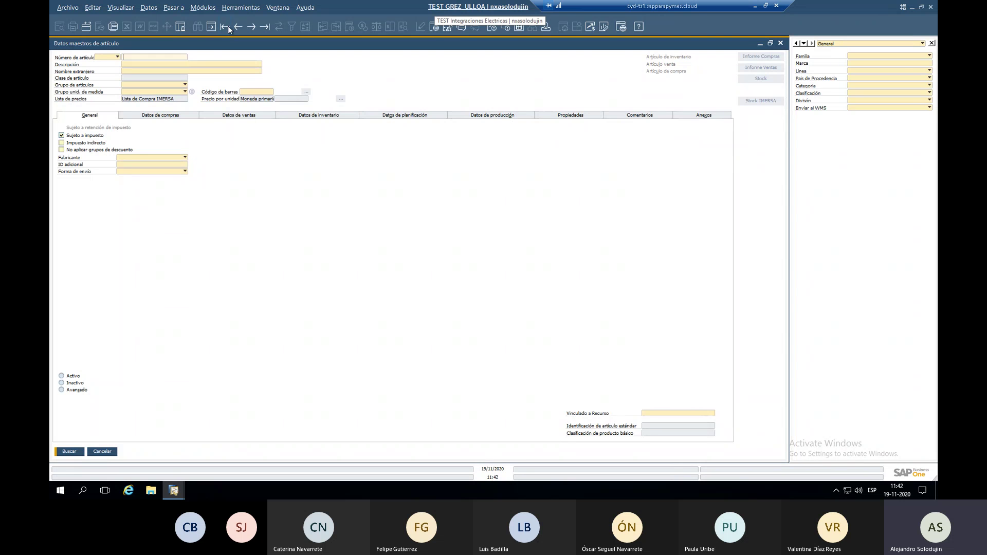
Load item 10271005 and check its warehouse stock and its empty IMERSA stock view.
click(226, 26)
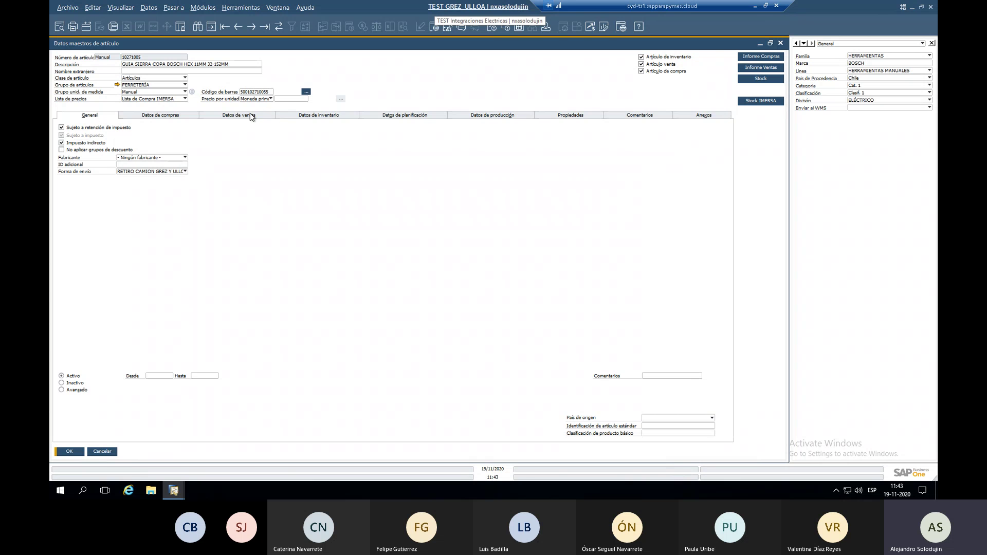
click(328, 119)
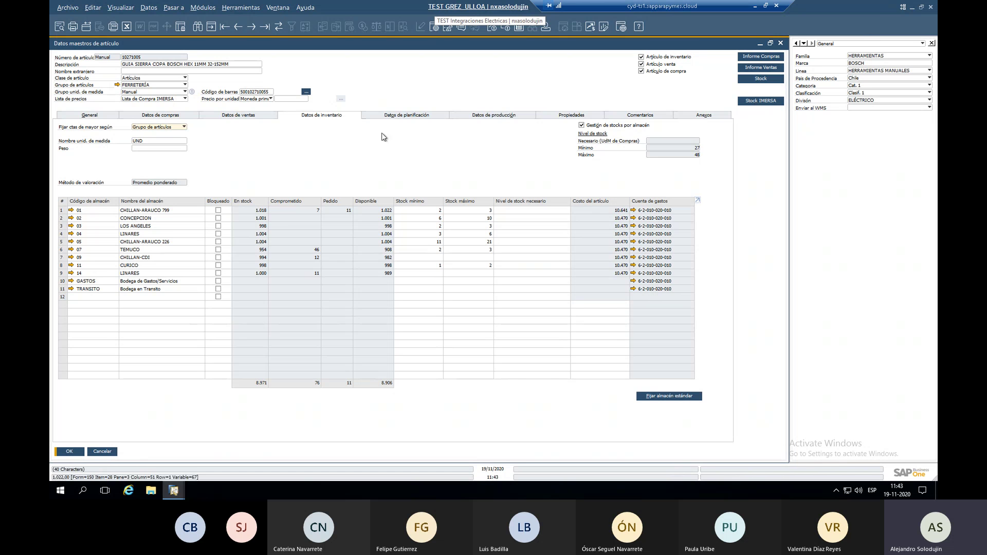
click(761, 101)
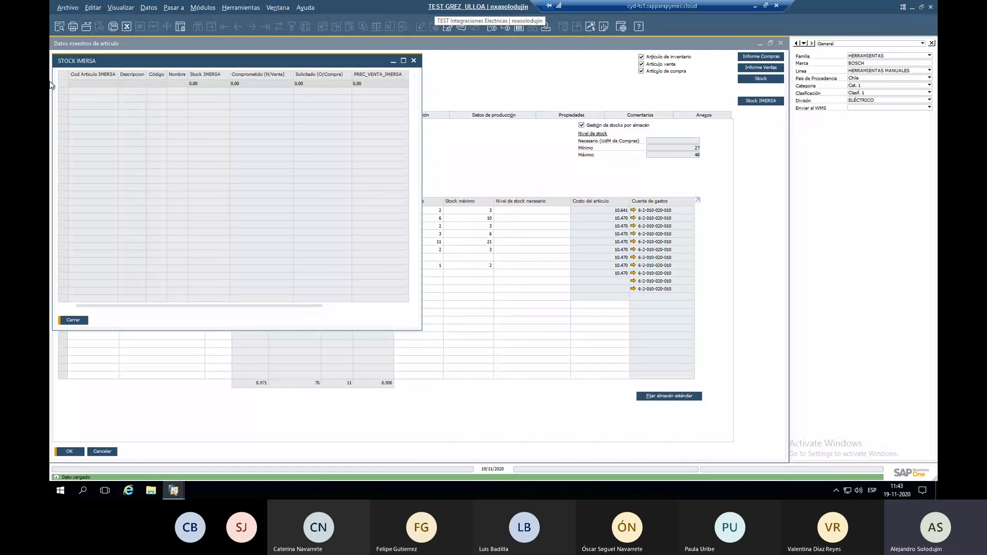
click(414, 62)
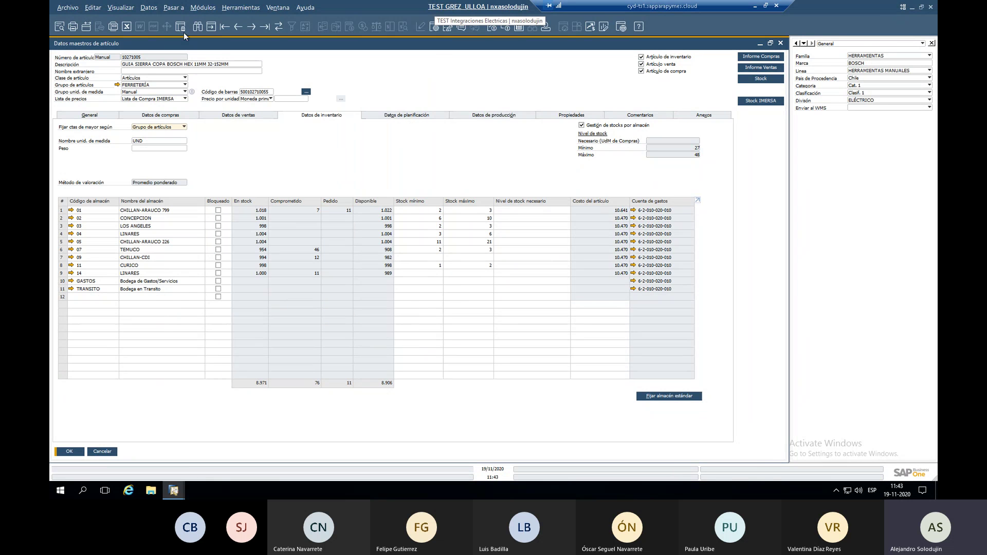
Copy item code 10781010 from the IMERSA equivalences table and clear the item form for searching.
click(240, 7)
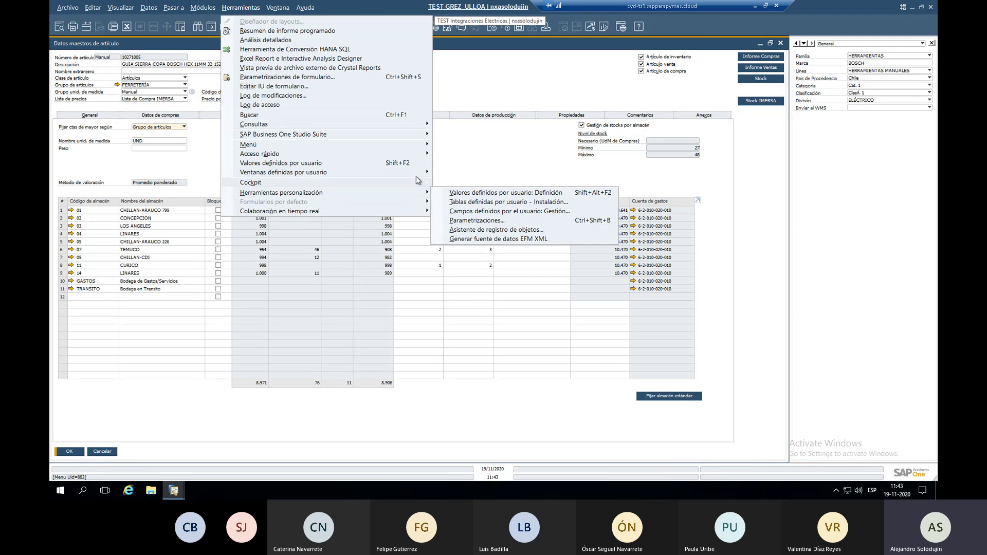
mouse_move(420, 173)
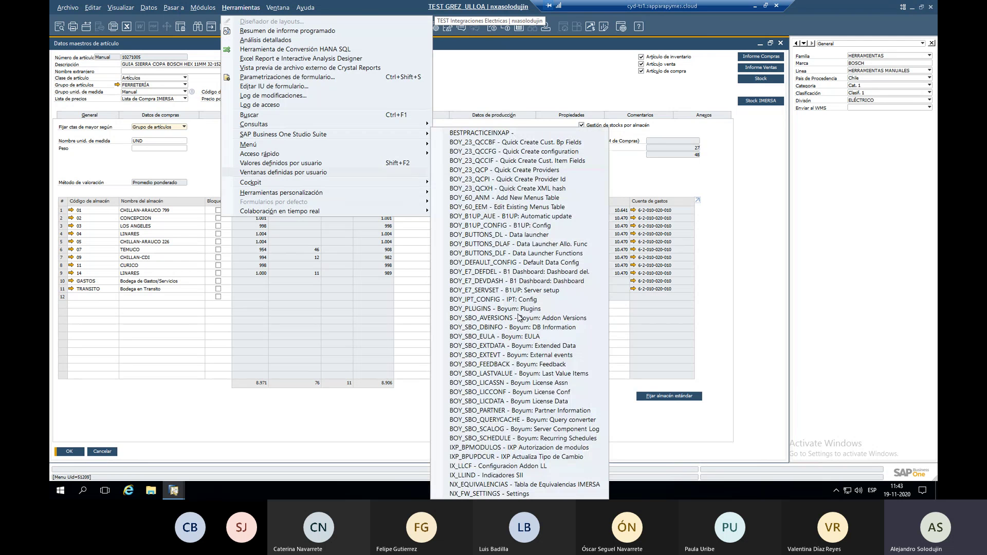
click(549, 484)
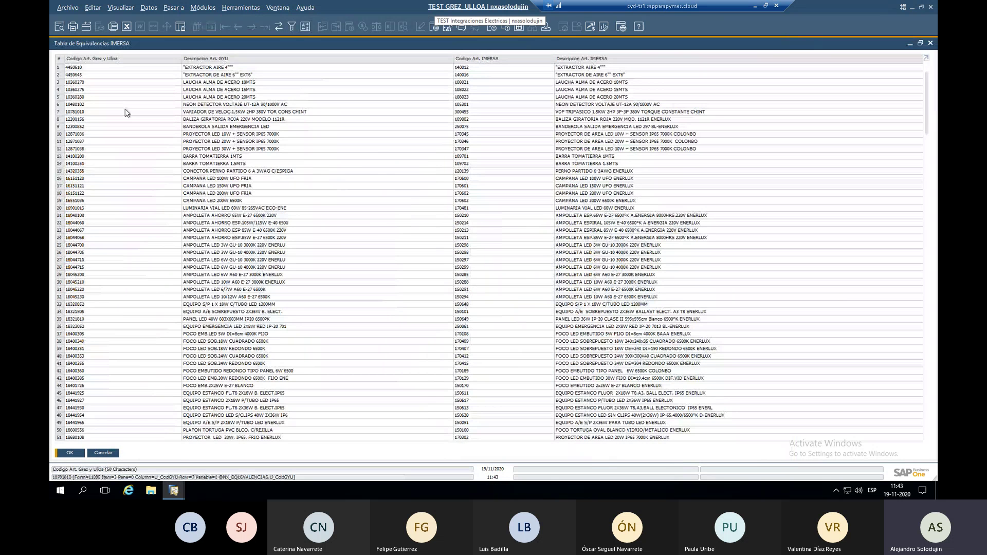
click(126, 110)
key(ctrl+c)
key(Escape)
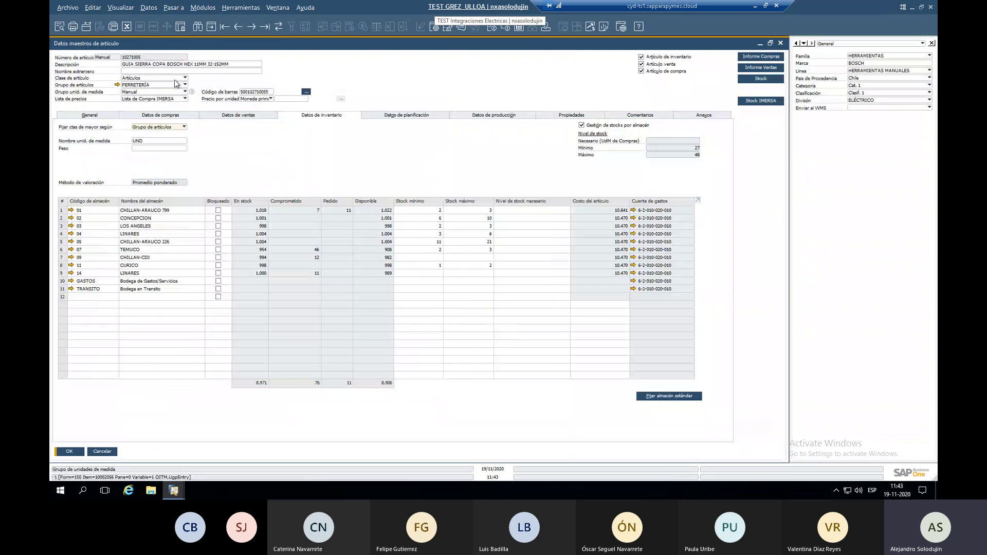
key(ctrl+f)
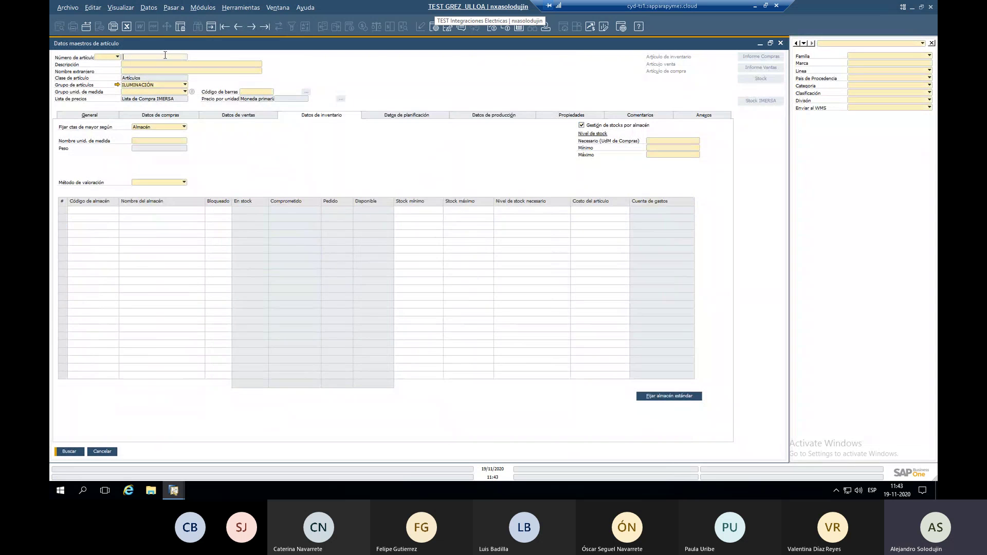
Load item 10781010 and check its stock and prices view.
key(ctrl+v)
key(Return)
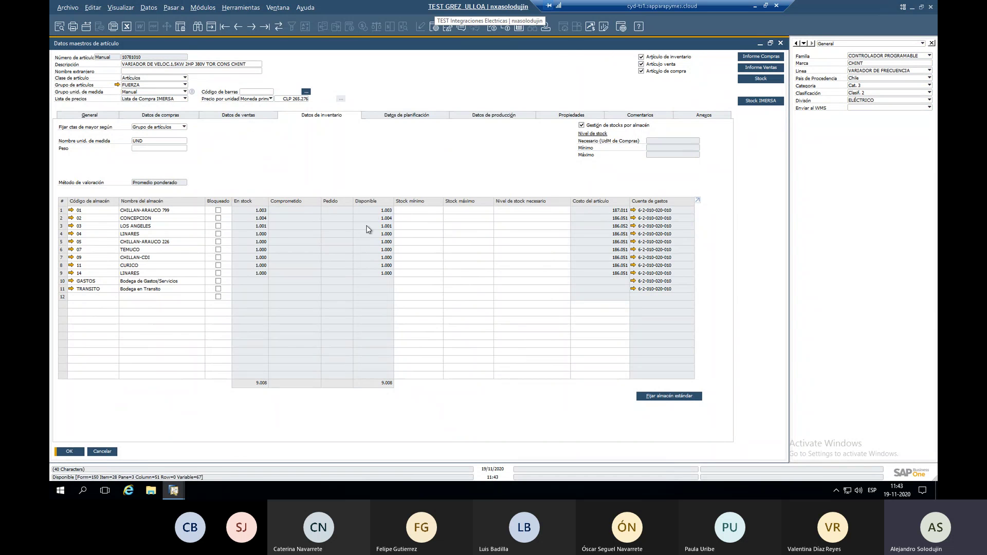
click(752, 82)
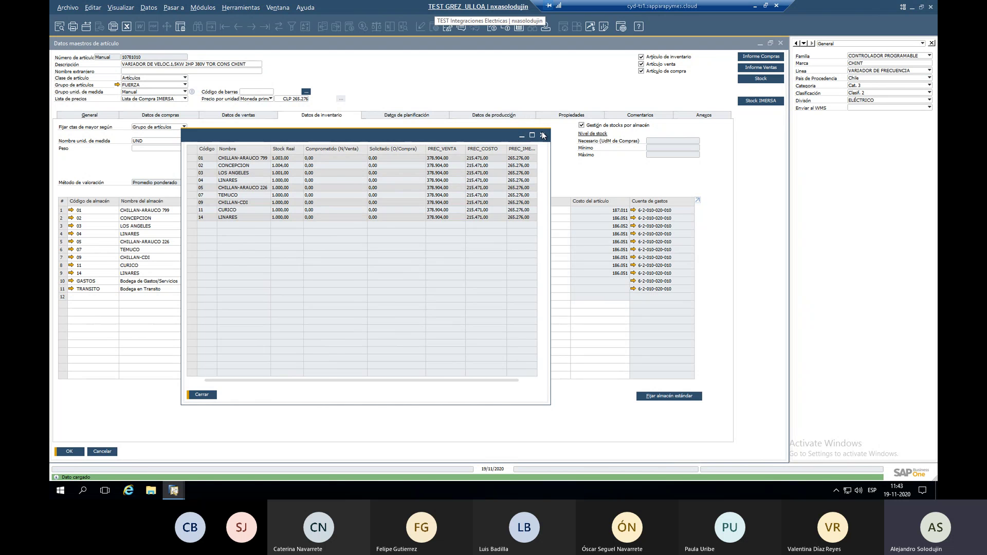
click(542, 134)
Review item 10781010's IMERSA stock, then close the item master form.
click(761, 100)
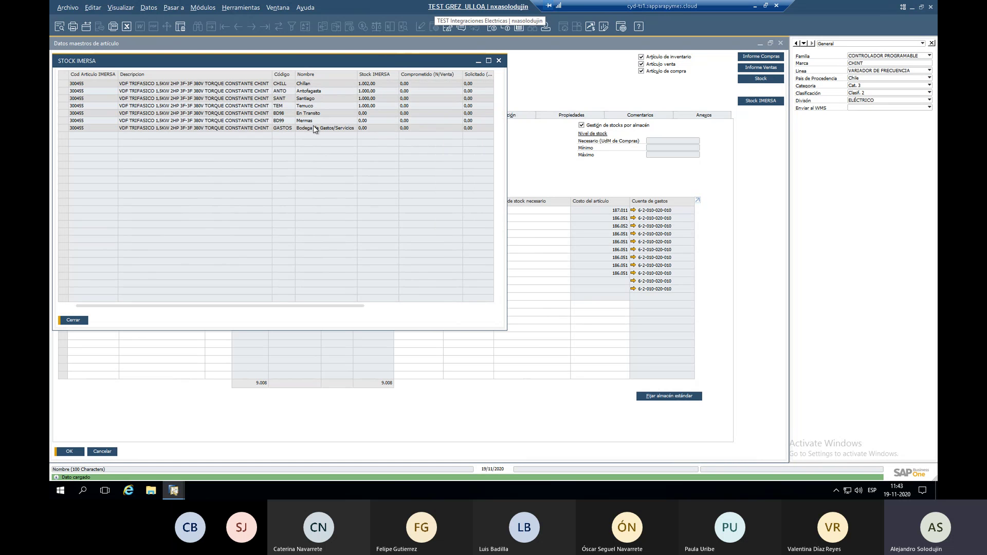
click(499, 61)
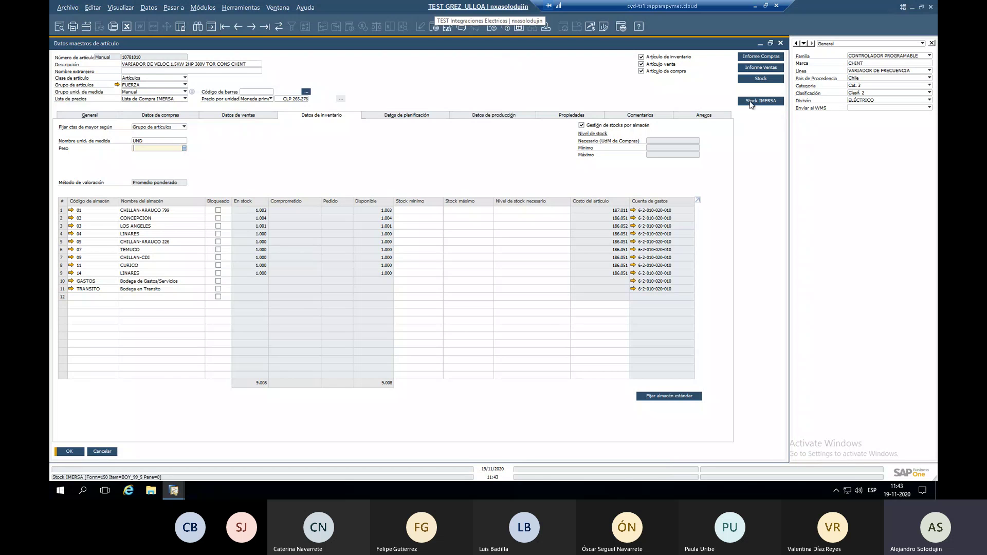
click(752, 101)
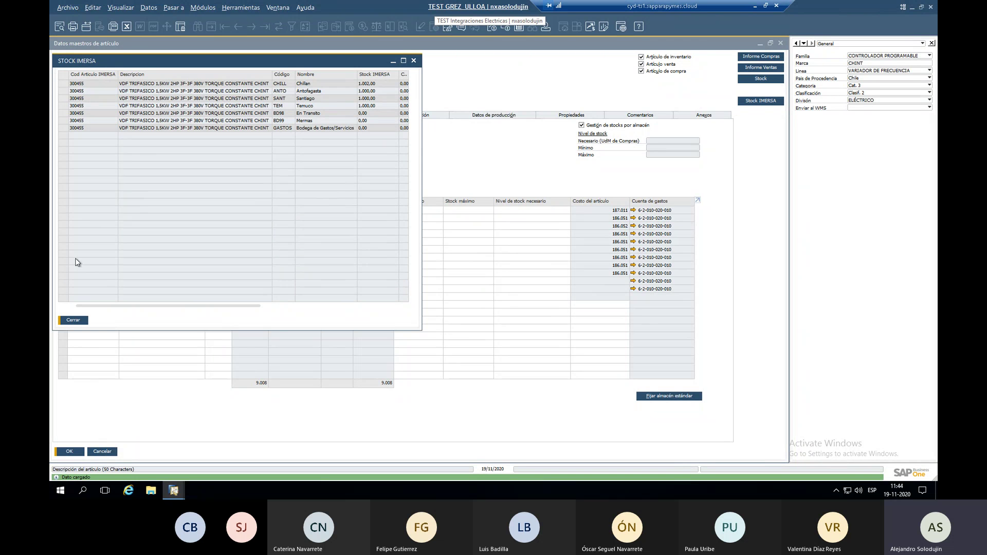
drag(157, 62, 158, 83)
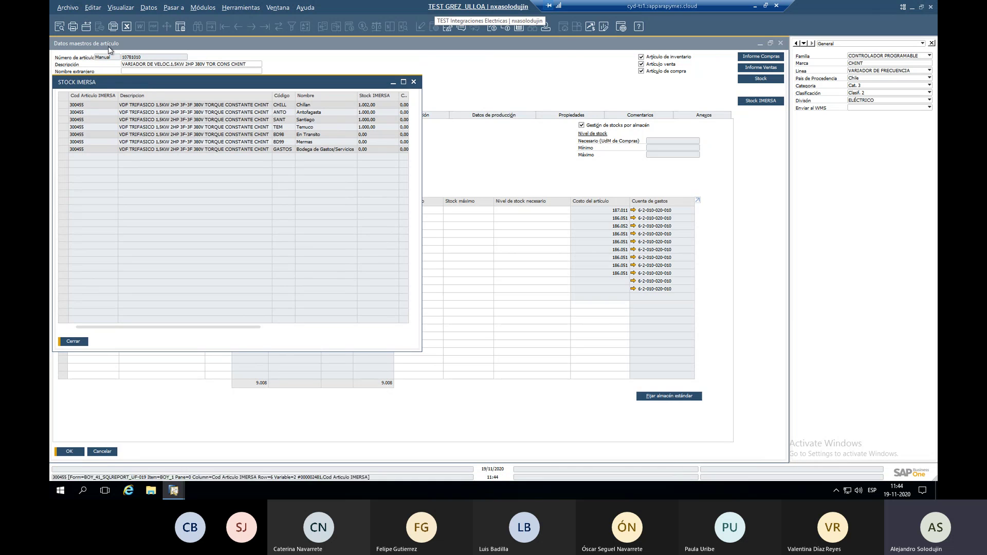
click(73, 341)
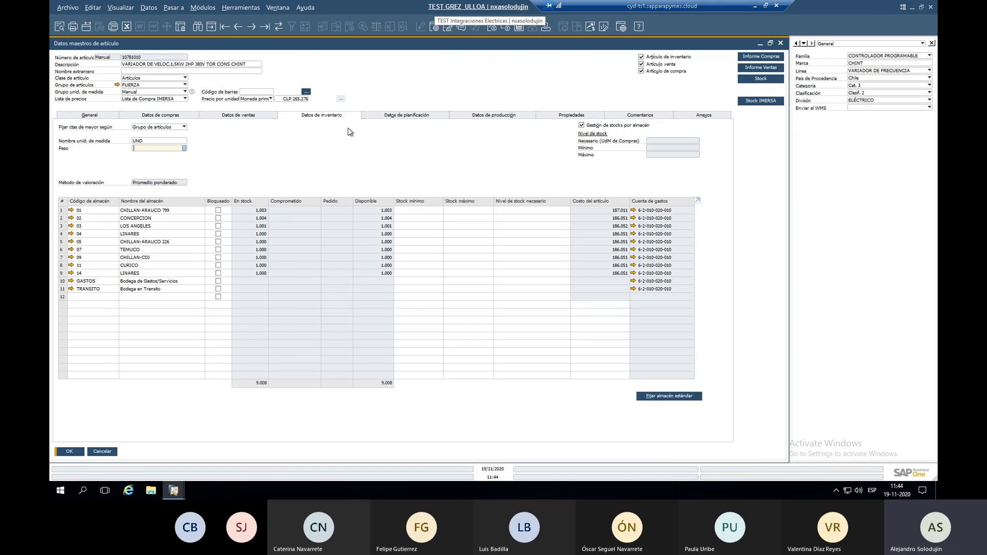
key(Escape)
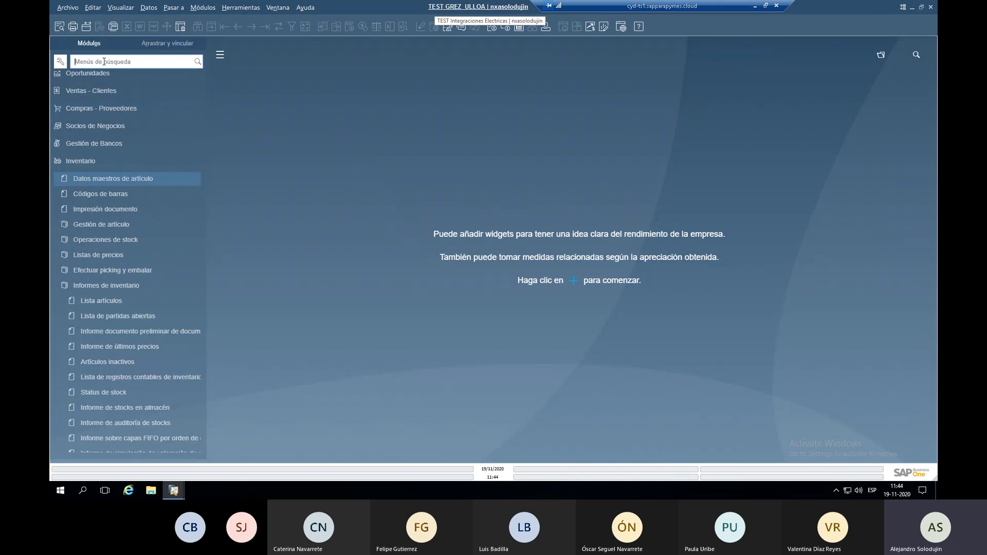
Search ALMA to open the warehouse definitions, then close them.
text(ALMA)
click(132, 128)
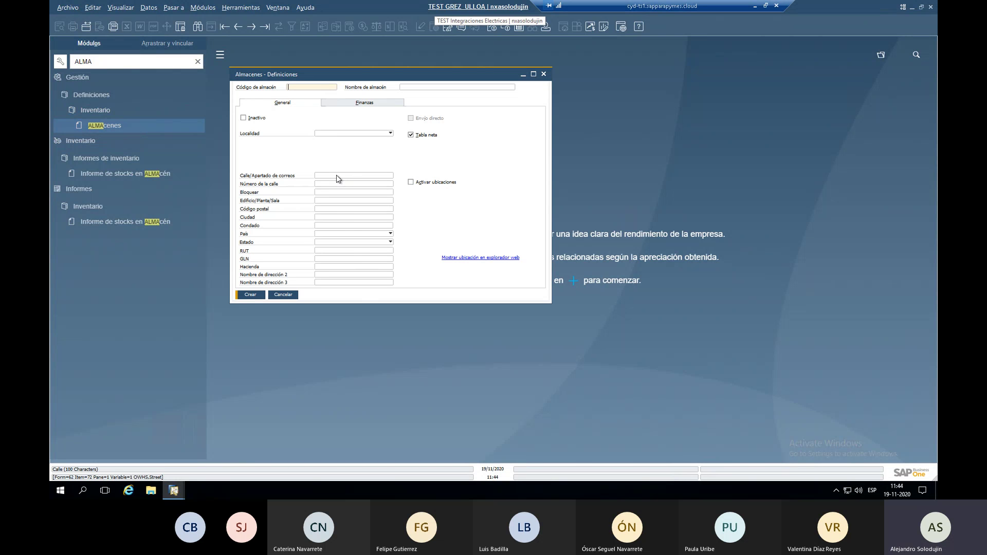
key(Escape)
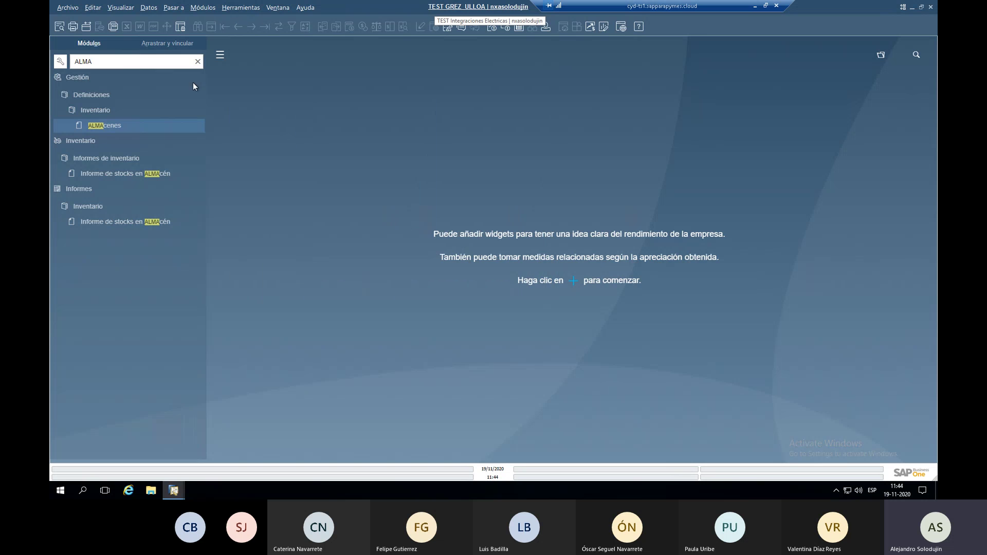
Clear the menu search and open Listas de precios under Inventario.
click(198, 62)
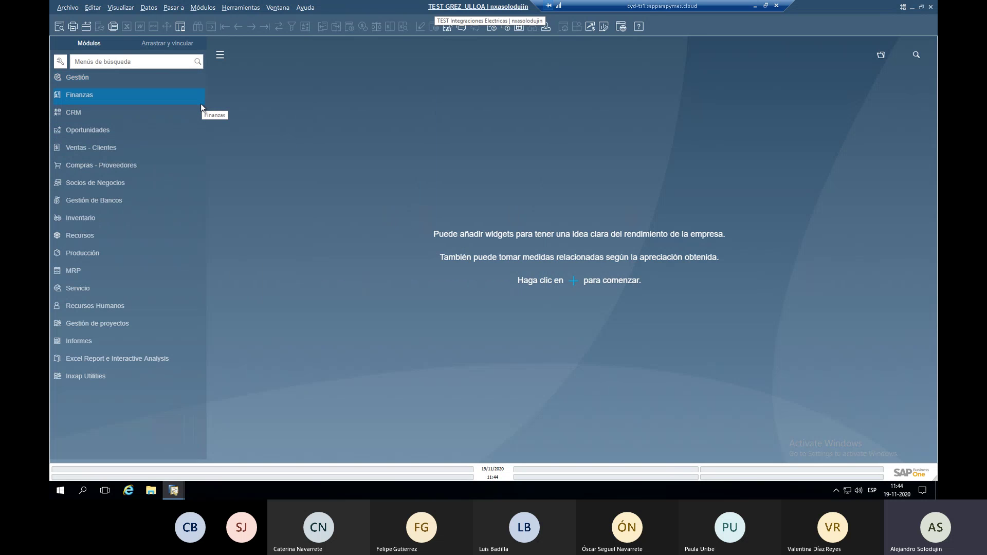
click(99, 220)
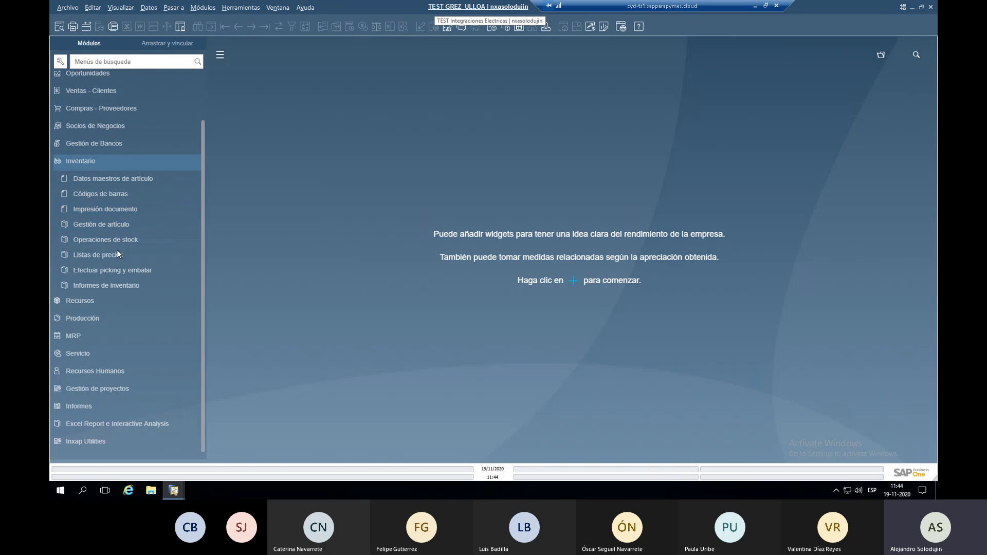
click(118, 254)
click(127, 277)
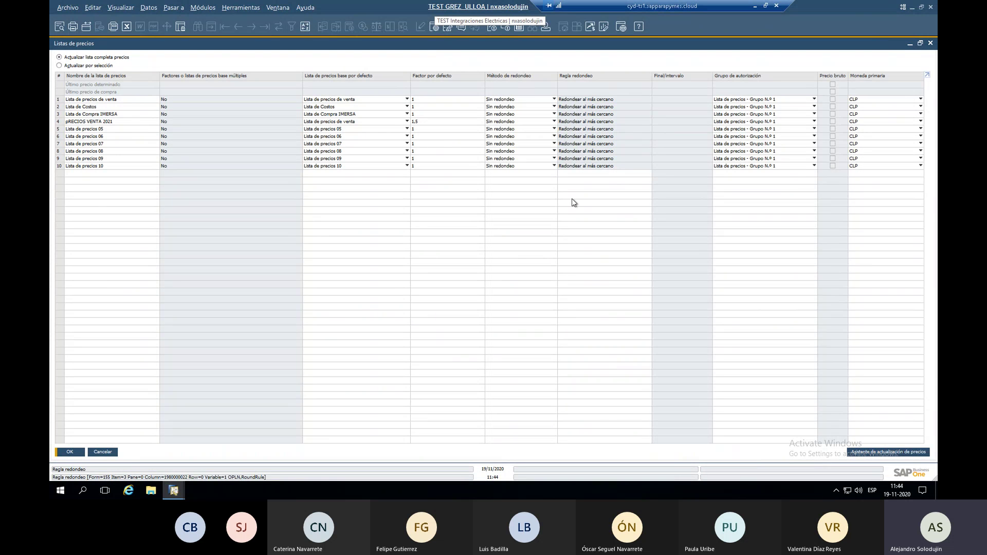
Open the pRECIOS VENTA 2021 item prices, inspect a Precio cell's options, and close it.
click(60, 124)
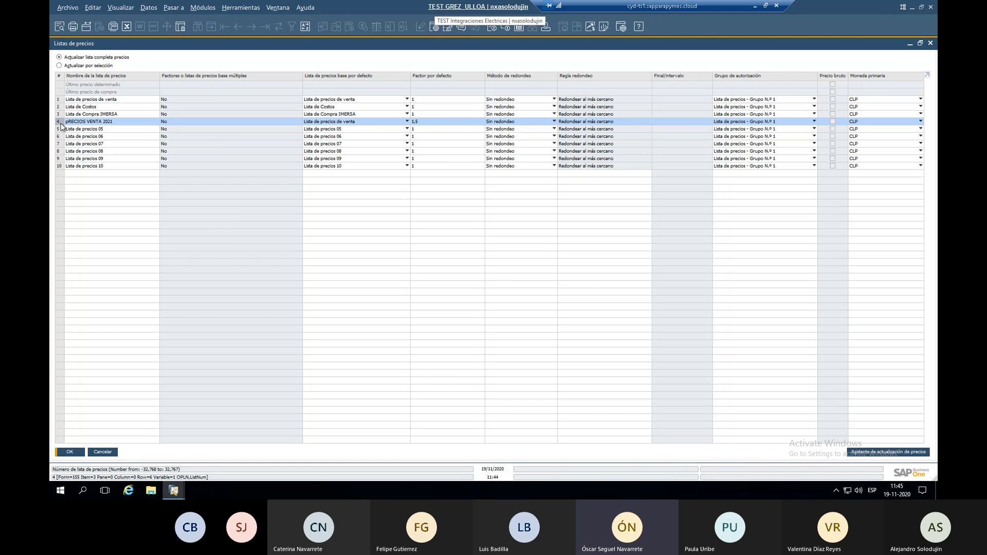
double_click(61, 123)
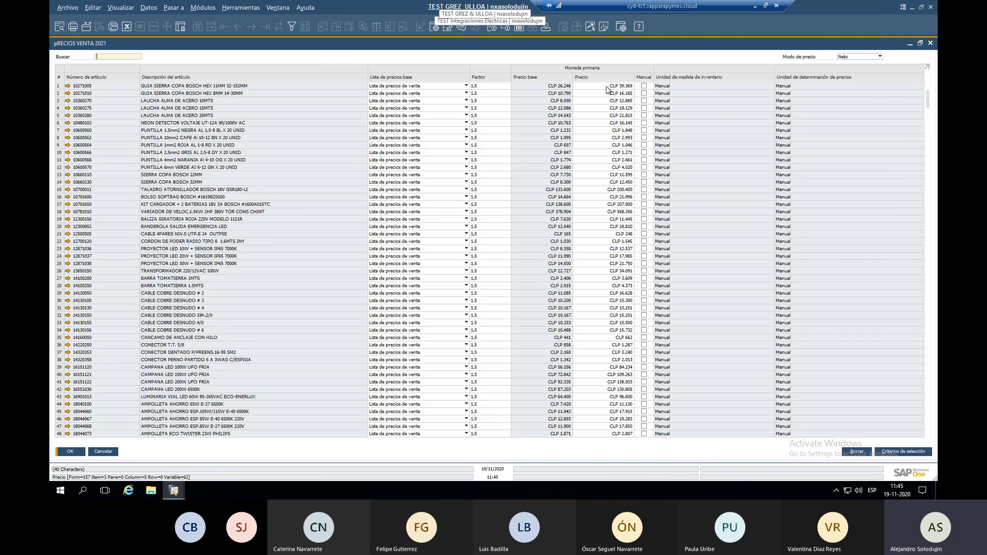
right_click(607, 88)
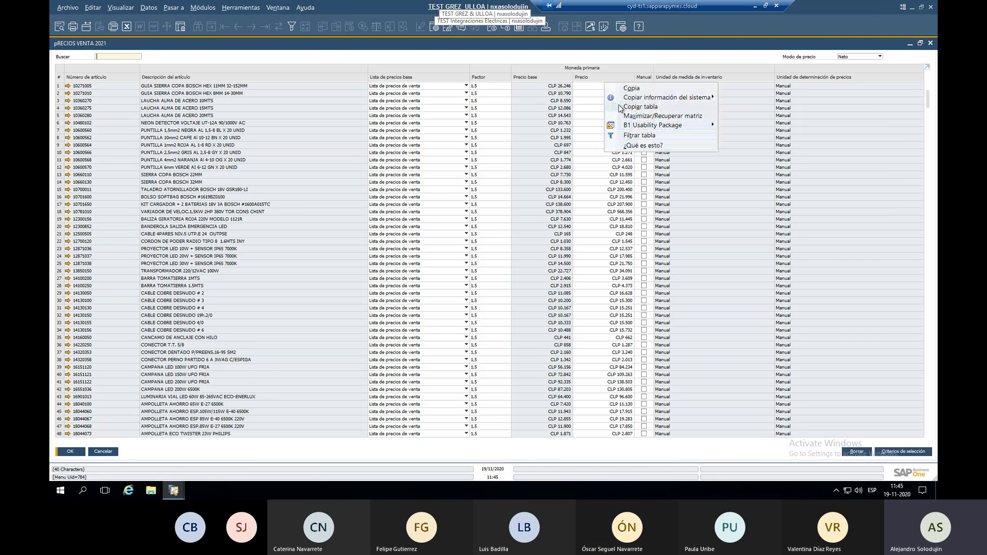
key(Escape)
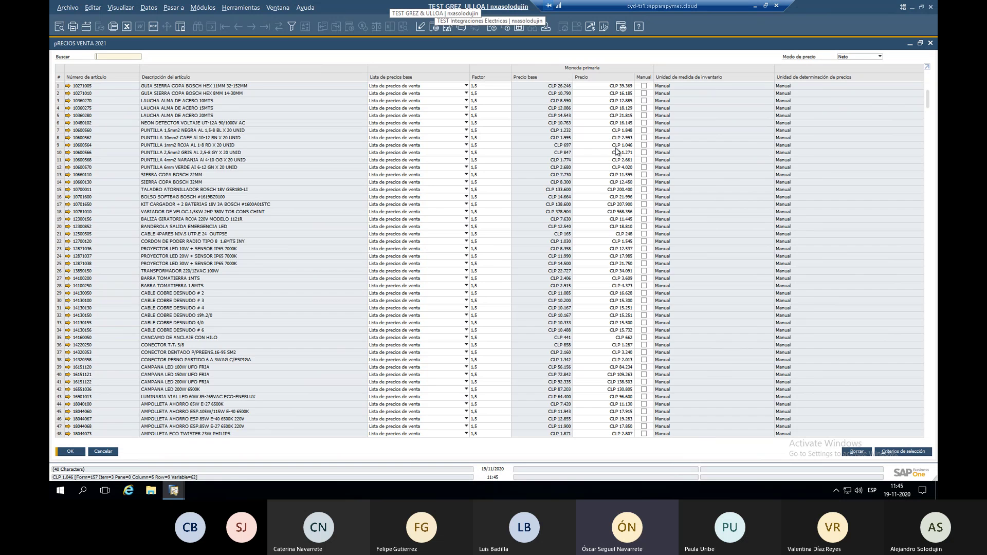
key(Escape)
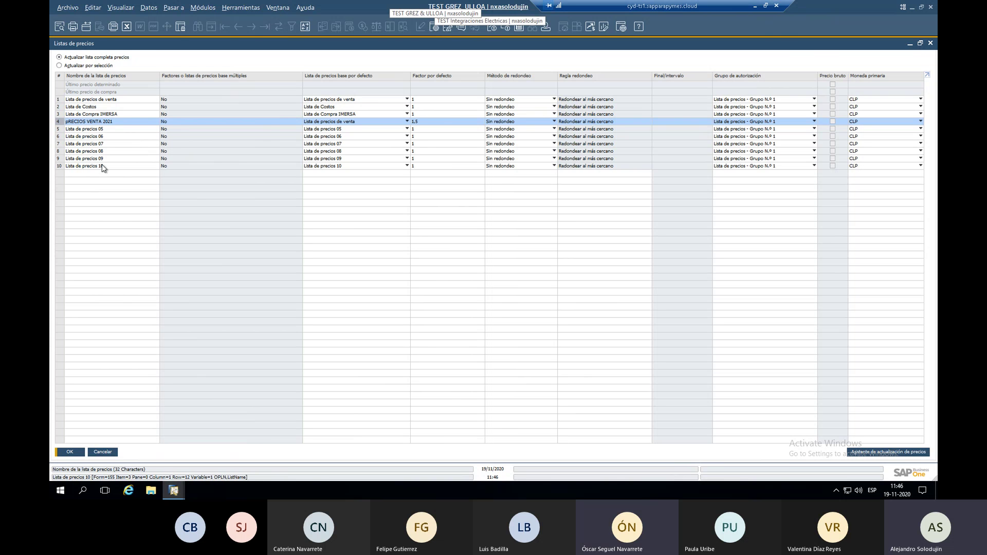
Rename price list 5 to 'Lista Proveedor 1' and update.
click(103, 129)
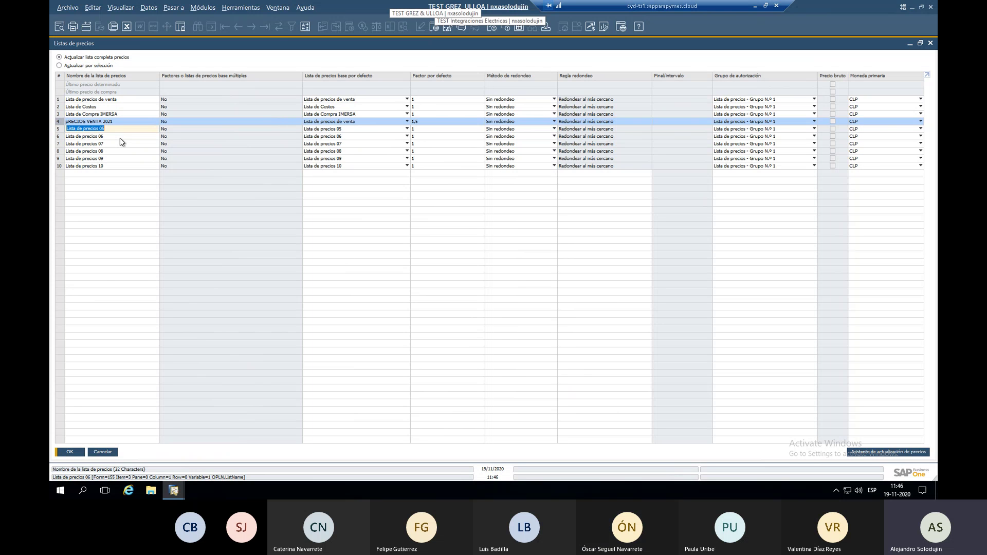
key(BackSpace)
text(Lista Proveedor 1)
key(Return)
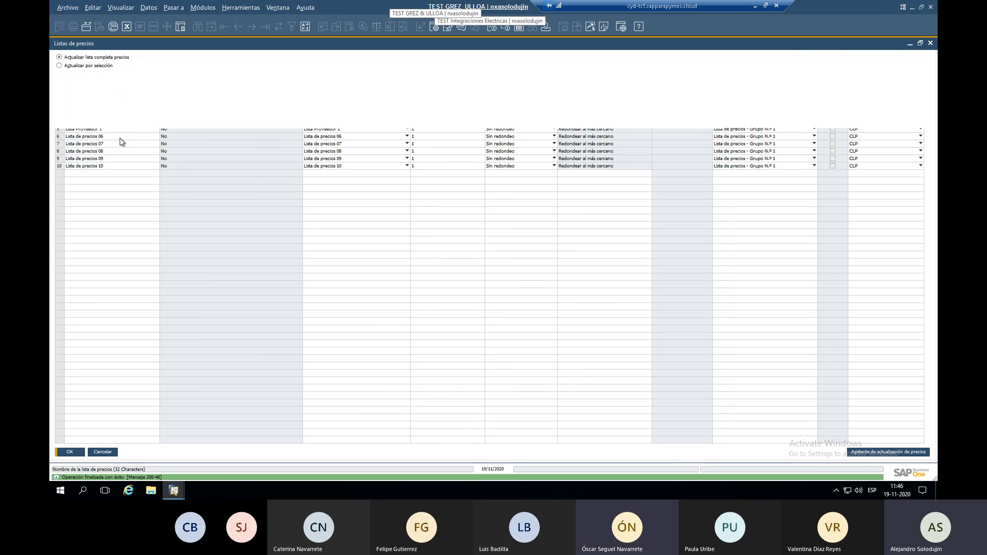
Close the price lists form and reopen Listas de precios to verify the saved name.
click(62, 132)
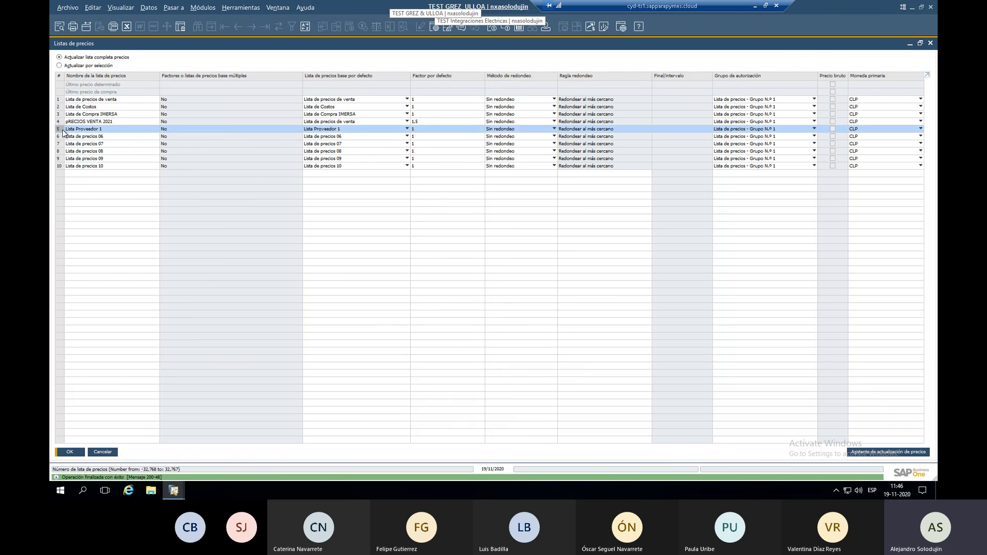
click(105, 136)
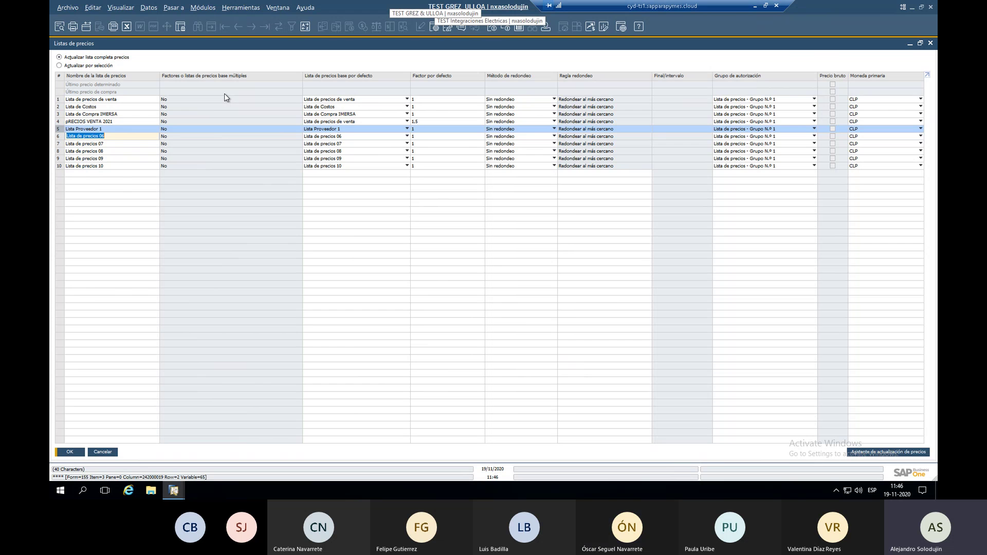
key(Escape)
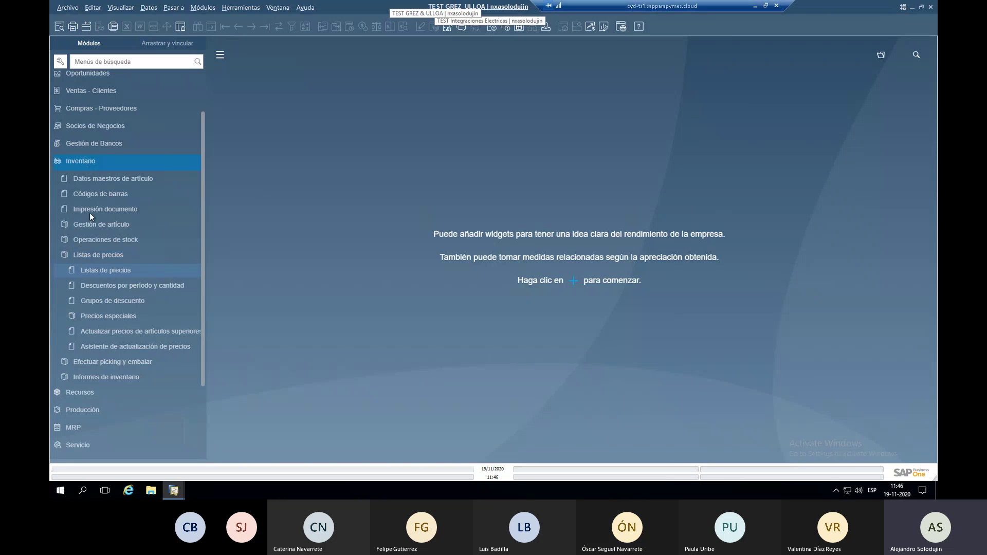
click(114, 271)
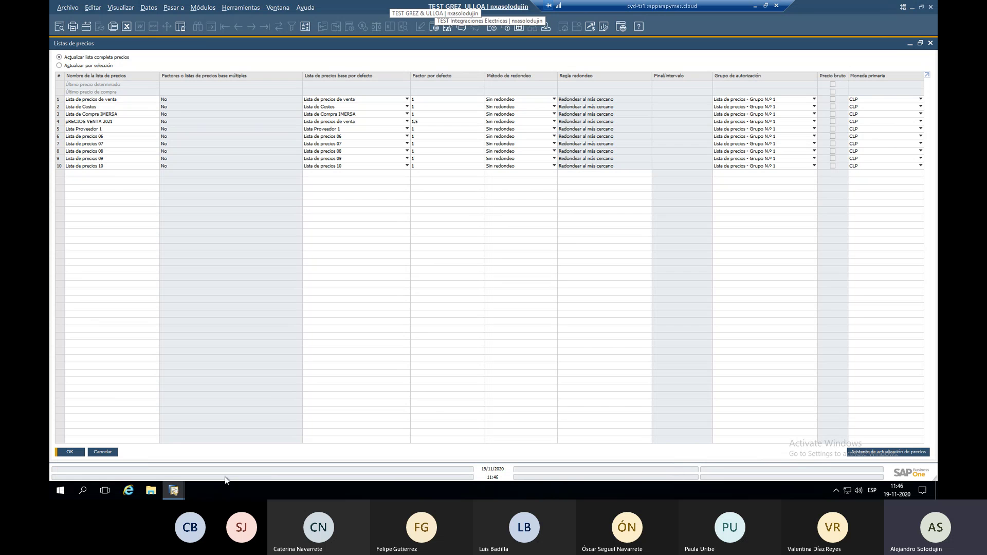
In File Explorer, browse from C:\ to Program Files\sap\Data Transfer Workbench\Templates\Templates\Inventory\Price Lists\Price Lists.
click(151, 491)
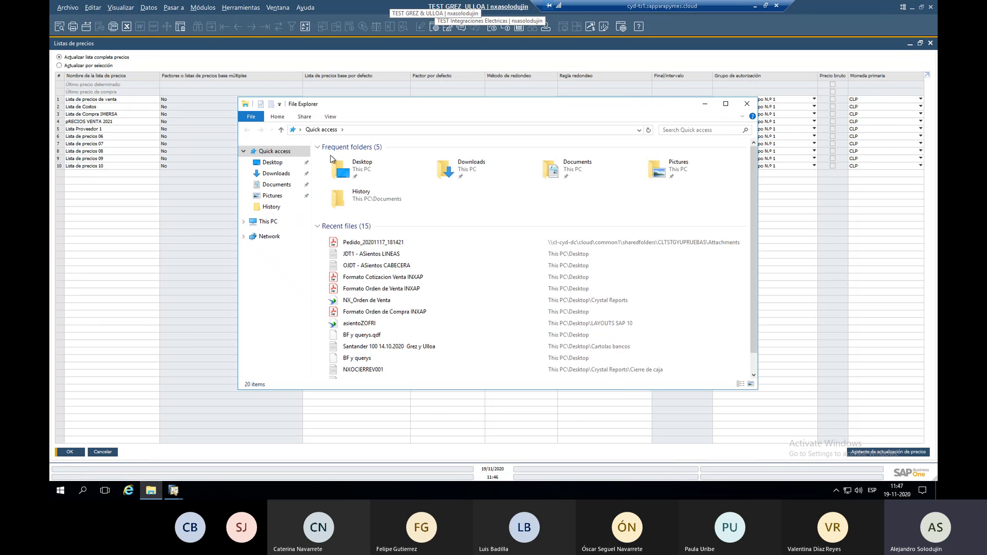
click(396, 130)
text(C:\)
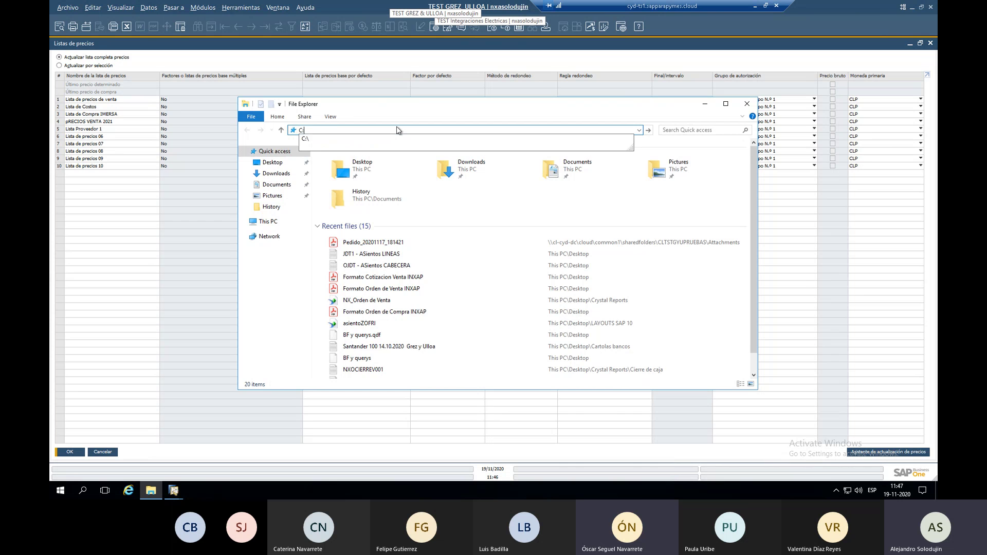
key(Return)
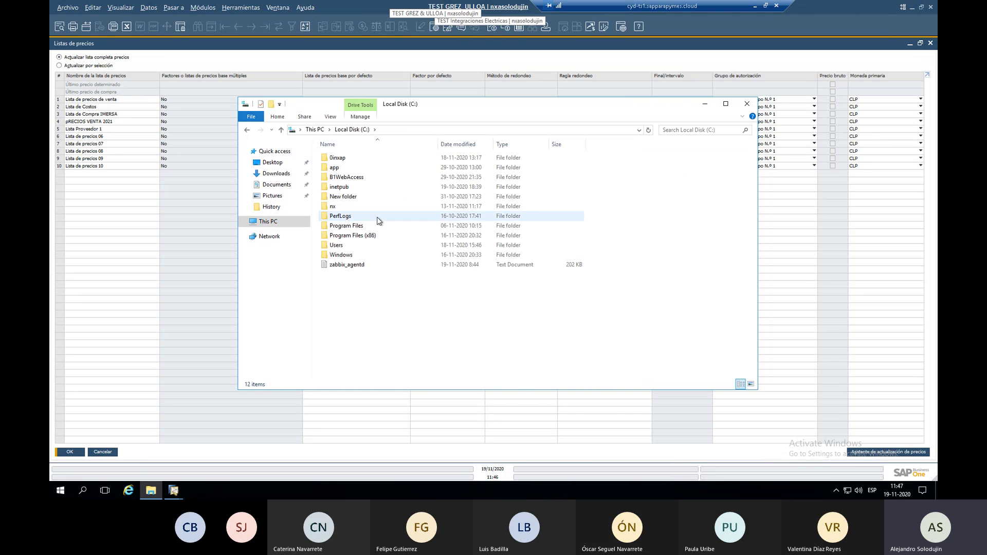
double_click(372, 225)
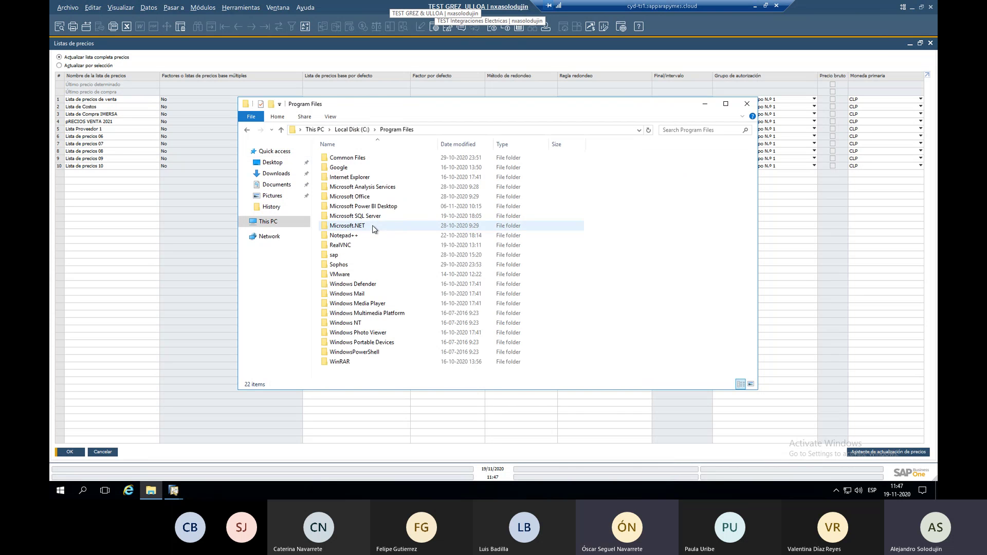
double_click(373, 255)
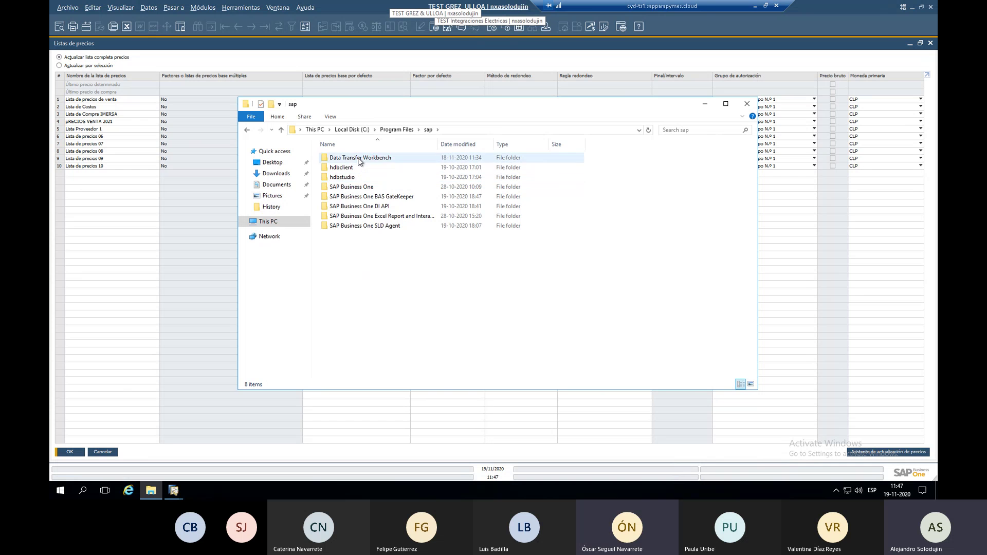
double_click(360, 158)
double_click(360, 167)
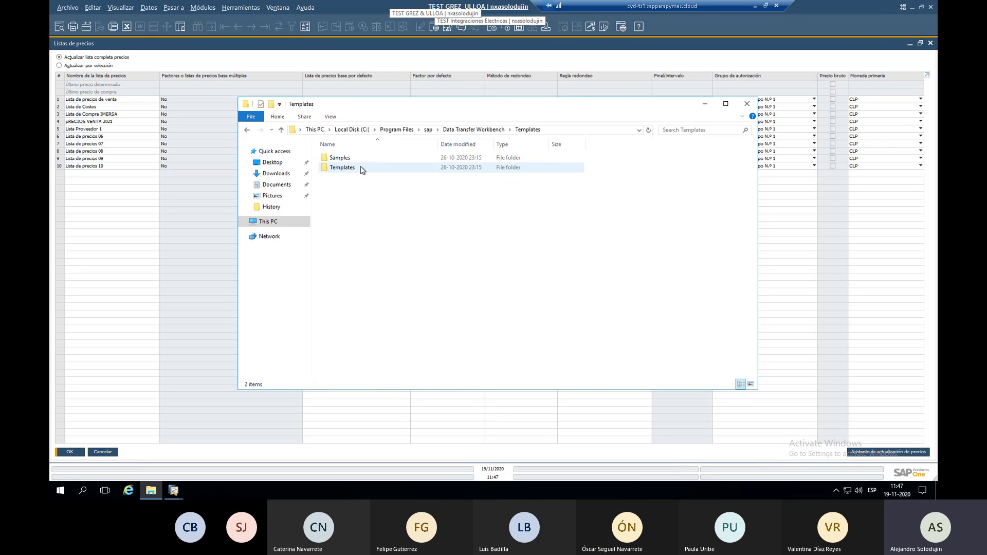
double_click(360, 168)
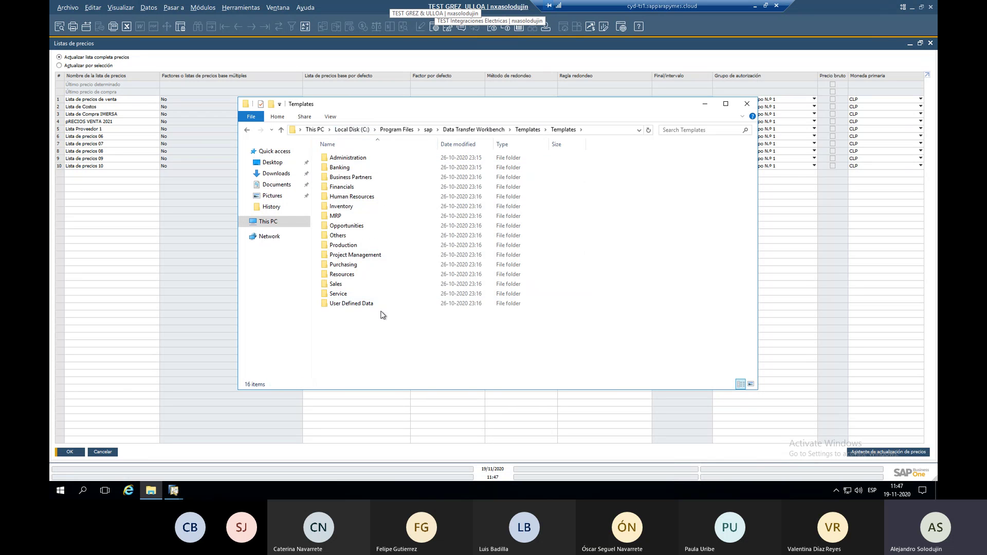
double_click(359, 206)
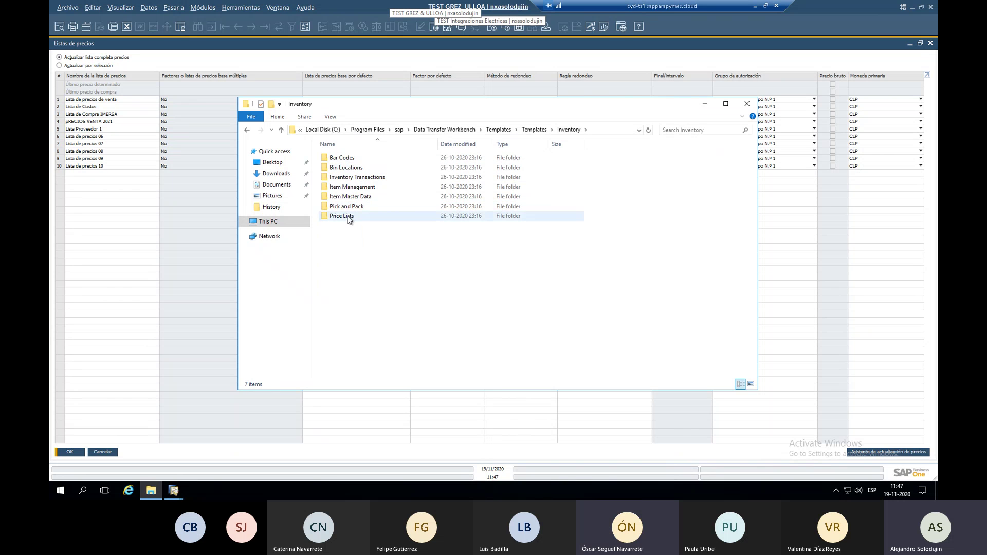
double_click(348, 218)
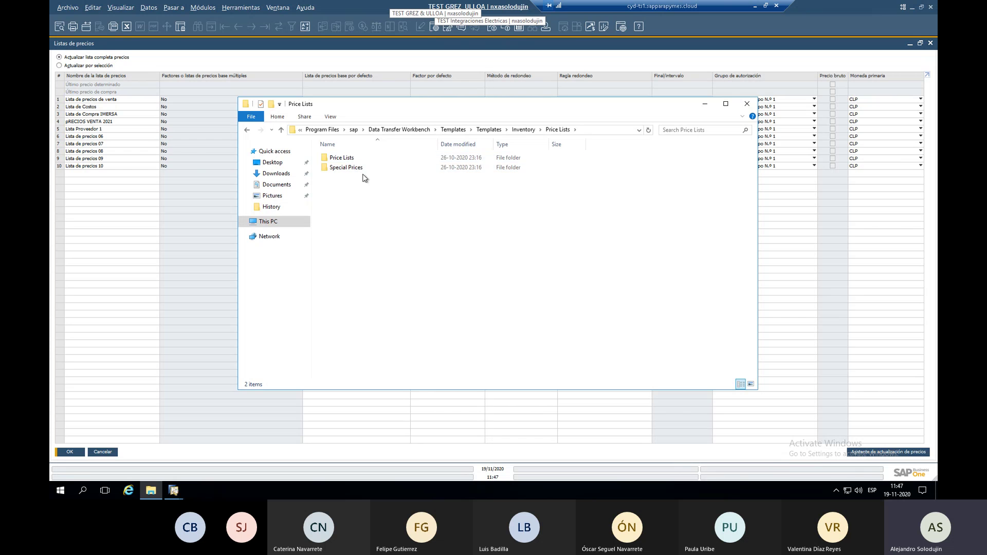
double_click(357, 159)
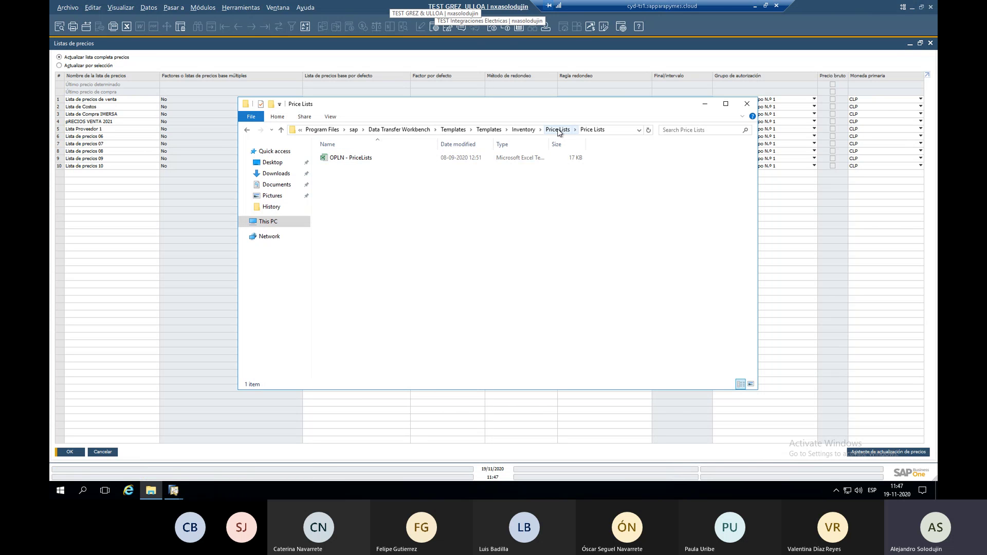
Close File Explorer and Listas de precios, collapse Inventario, and minimize the remote session.
click(747, 105)
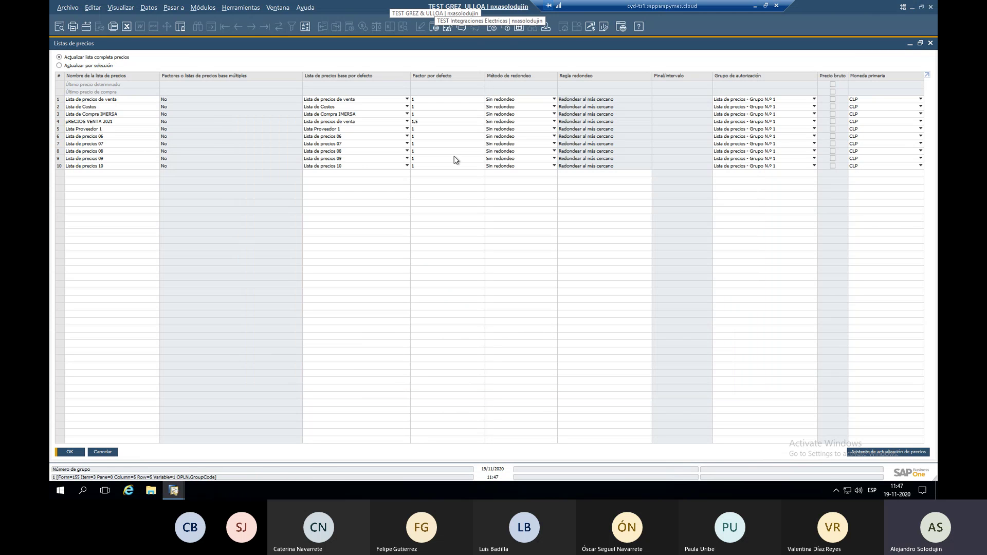
click(109, 452)
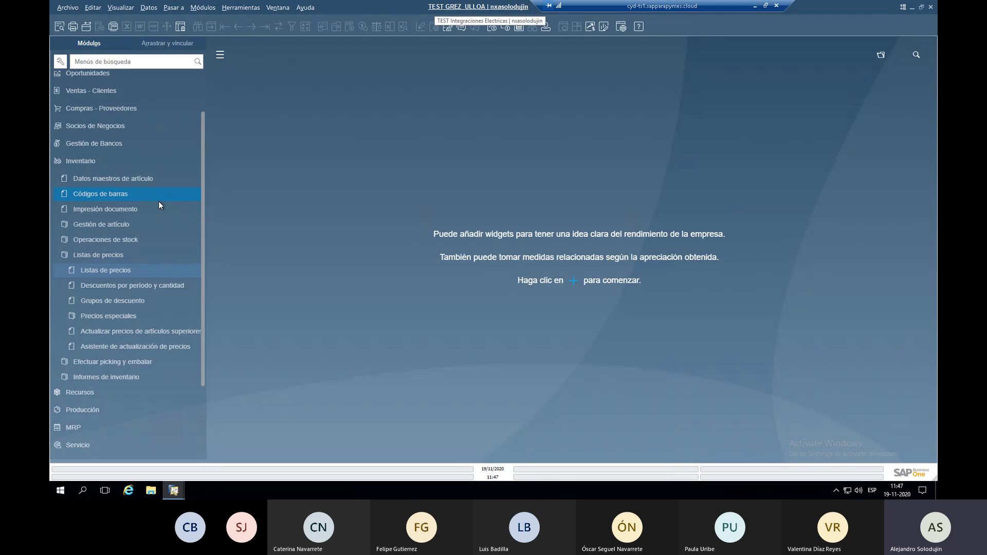
click(122, 165)
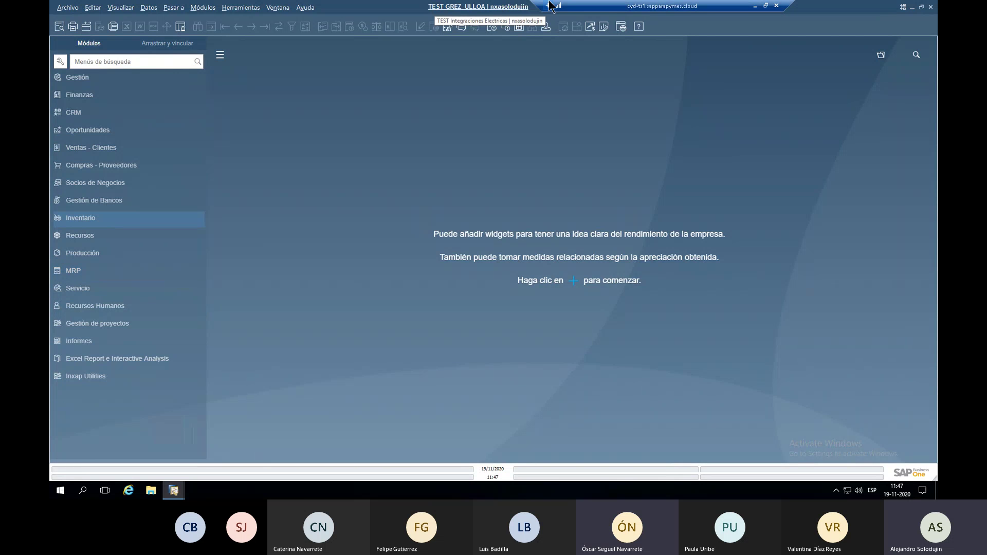
click(755, 6)
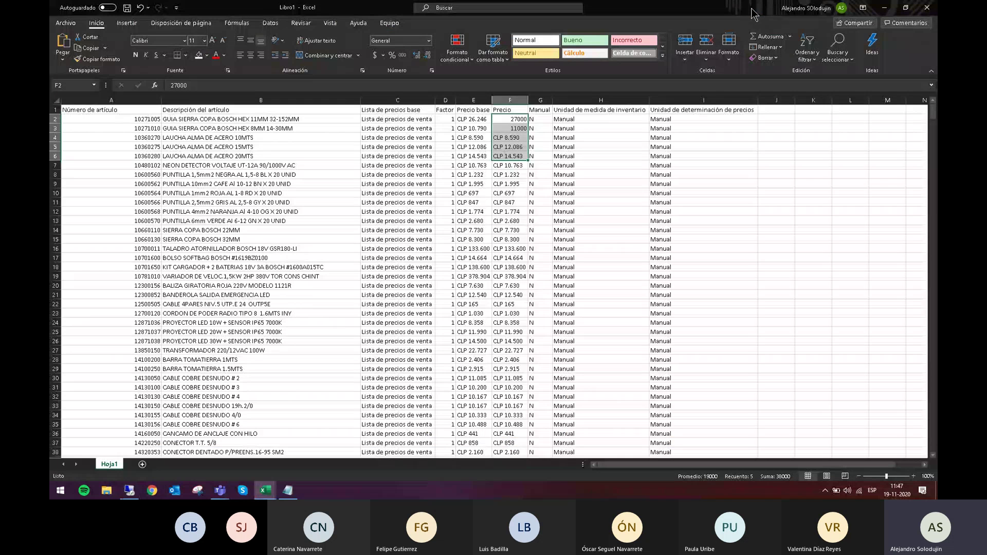
Switch to Pruebas_Inxap_GYU.xlsx and review test plan steps by selecting their cells and rows.
click(266, 490)
click(211, 442)
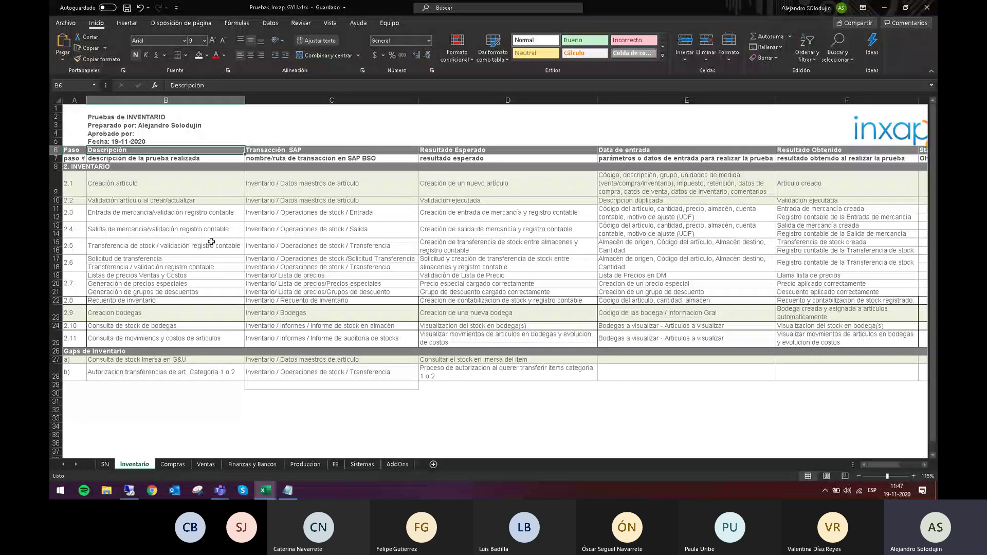
click(235, 186)
drag(235, 186, 270, 205)
drag(200, 318, 312, 320)
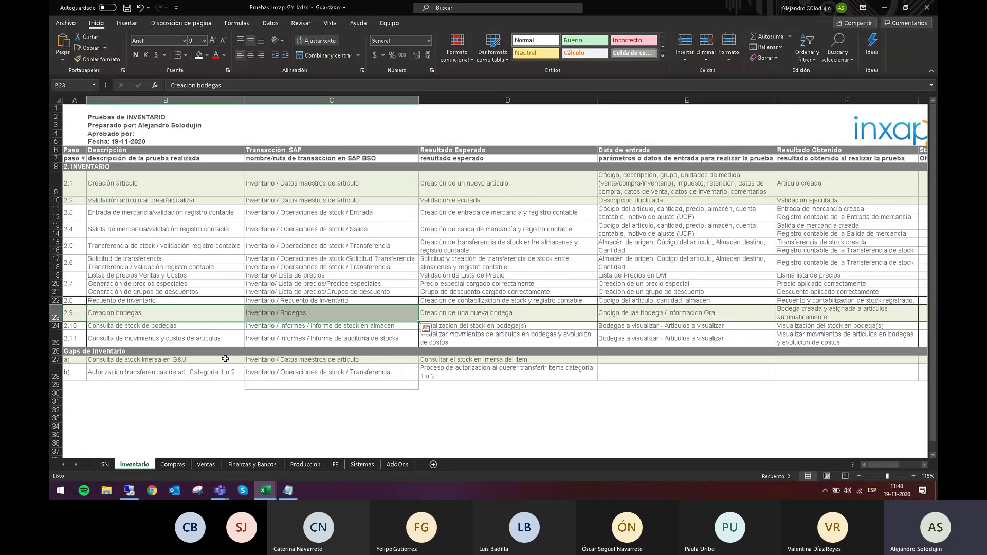
drag(226, 358, 270, 358)
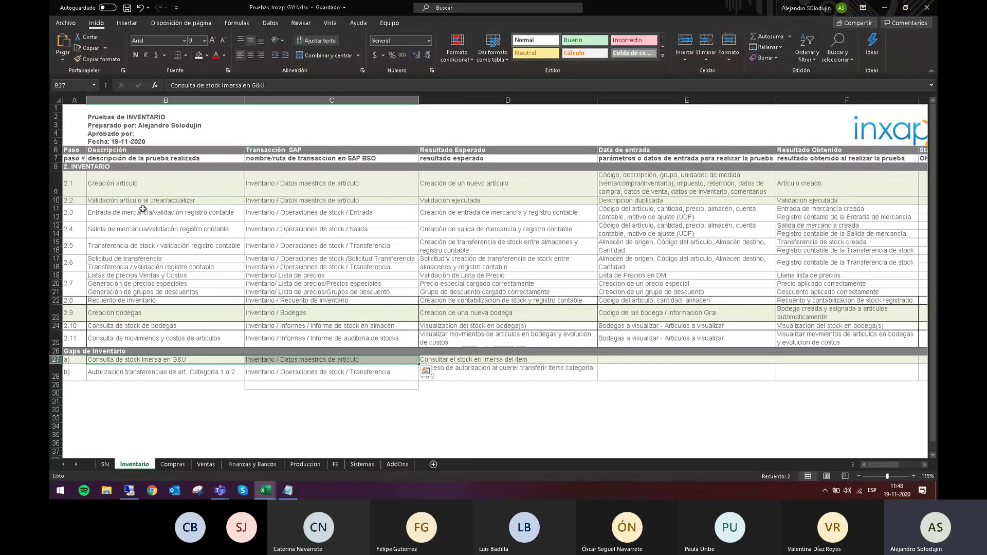
drag(134, 213, 279, 226)
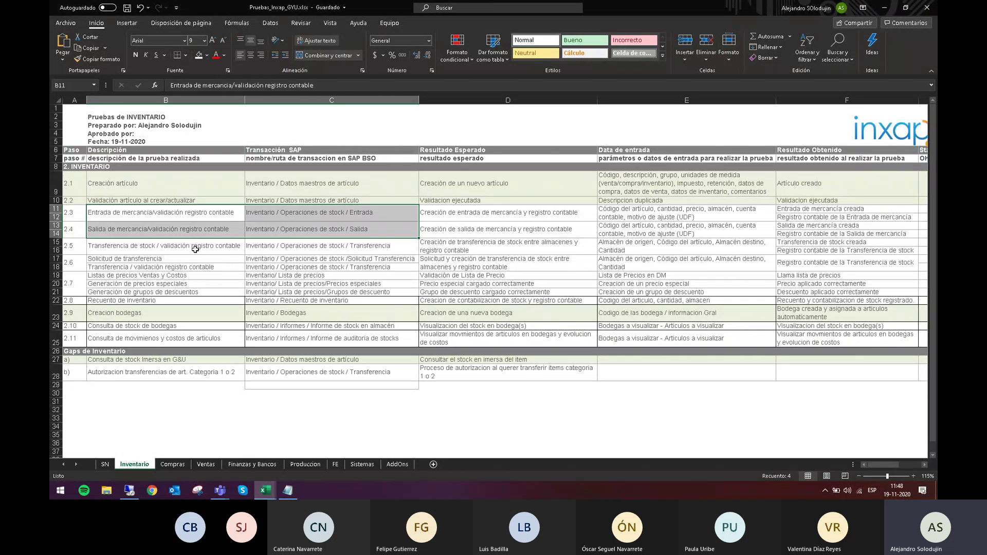
drag(200, 252, 292, 248)
drag(239, 260, 296, 277)
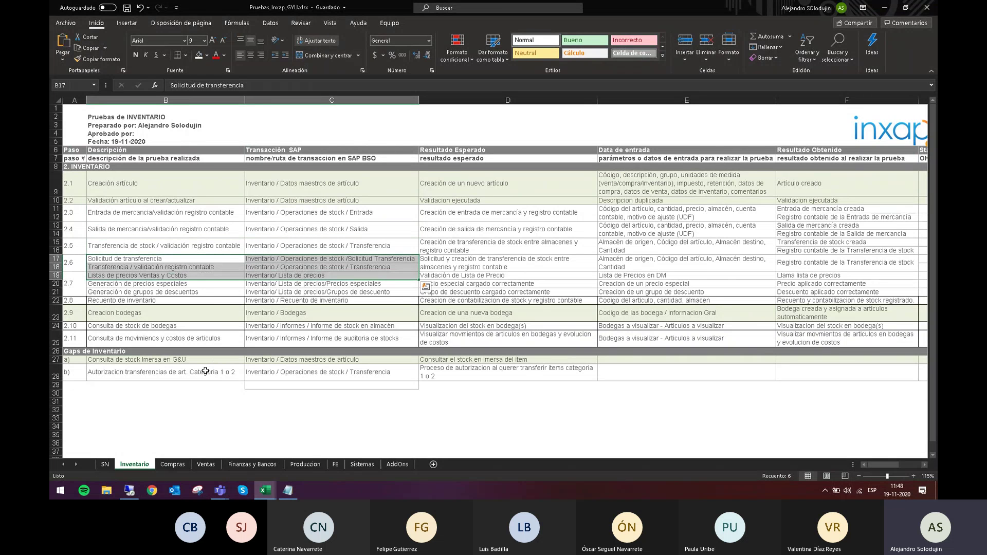
drag(205, 371, 294, 368)
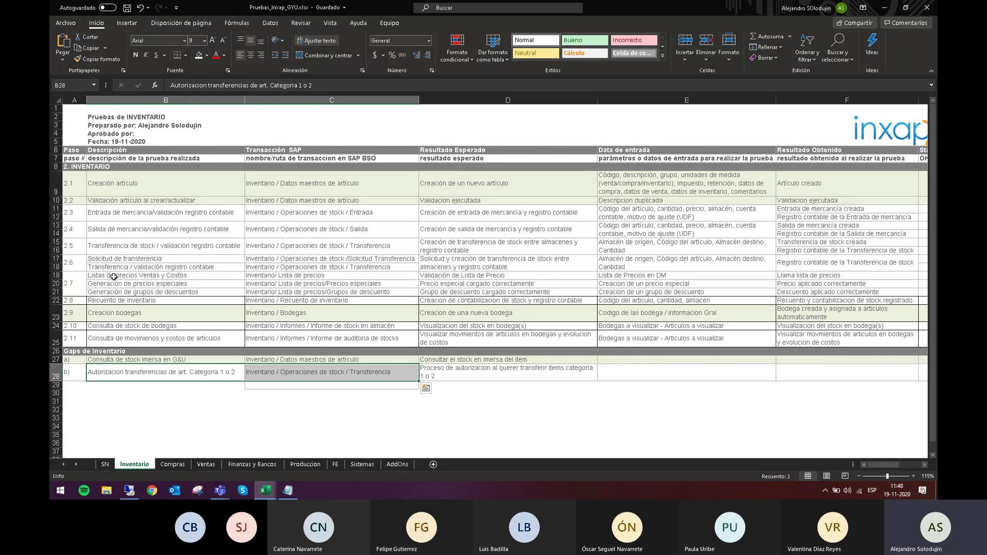
drag(113, 277, 293, 292)
drag(58, 276, 57, 292)
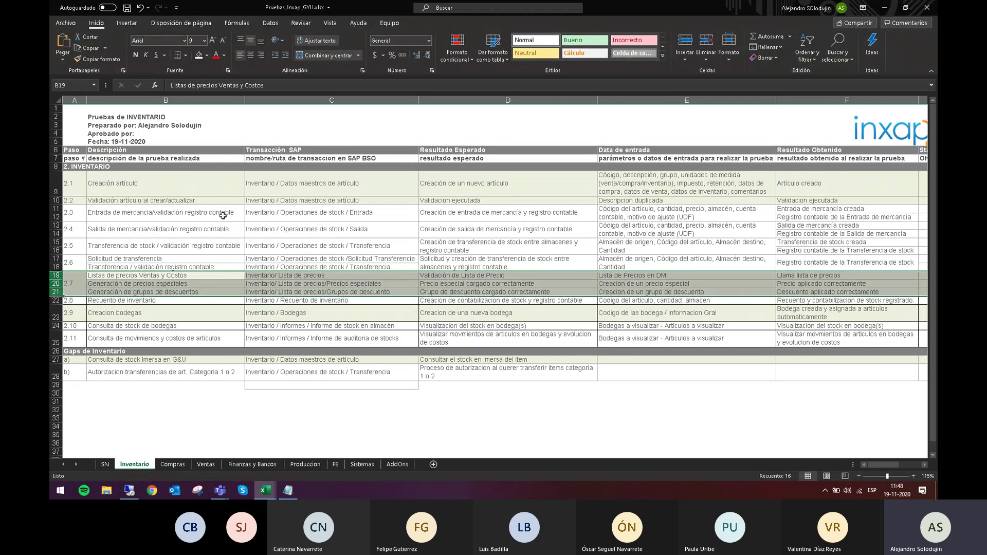
Paste the copied formatting into cells B20:C21 and B24:C25.
drag(165, 293, 282, 287)
key(ctrl+v)
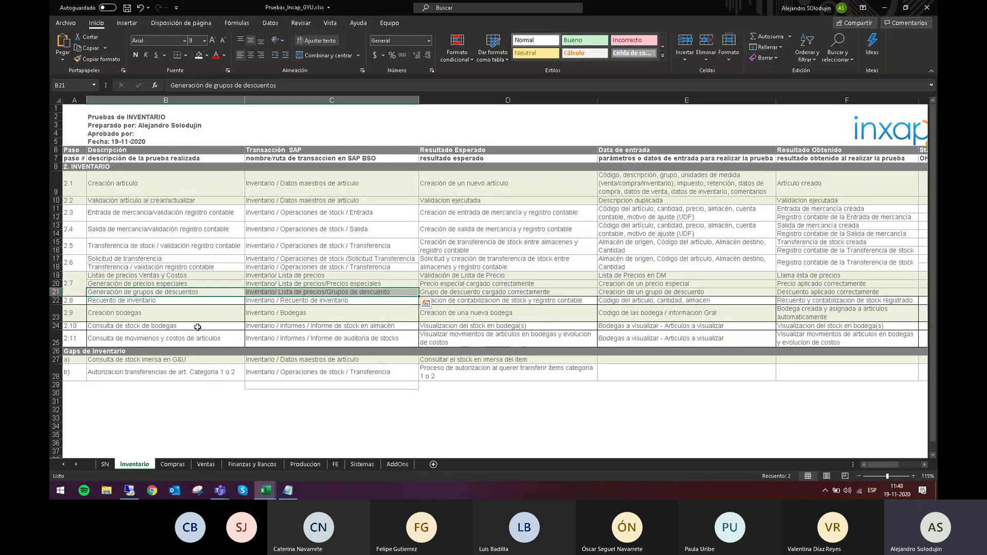
drag(190, 328, 276, 335)
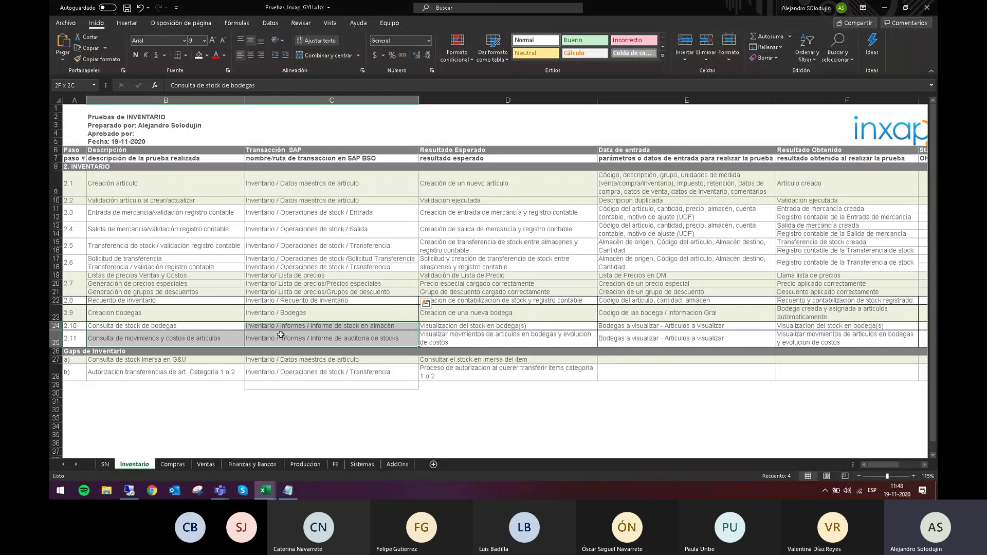
key(ctrl+v)
click(206, 410)
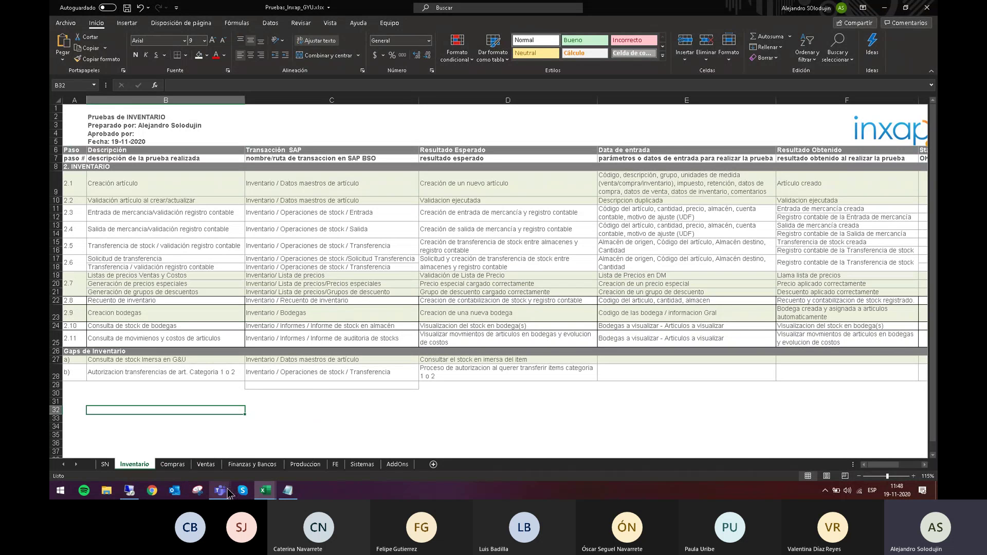
Bring up the Teams call window, then return to the SAP Business One session.
mouse_move(220, 490)
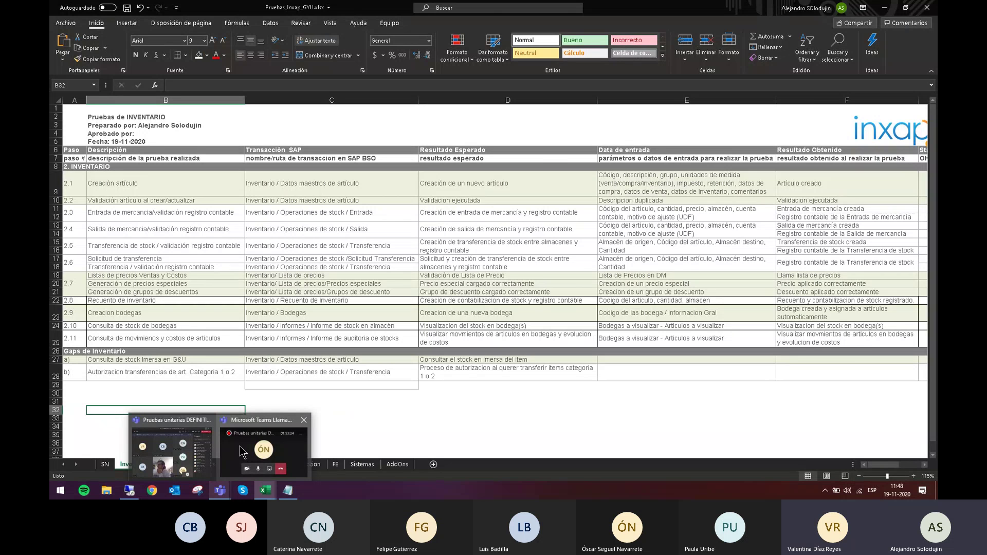
click(242, 452)
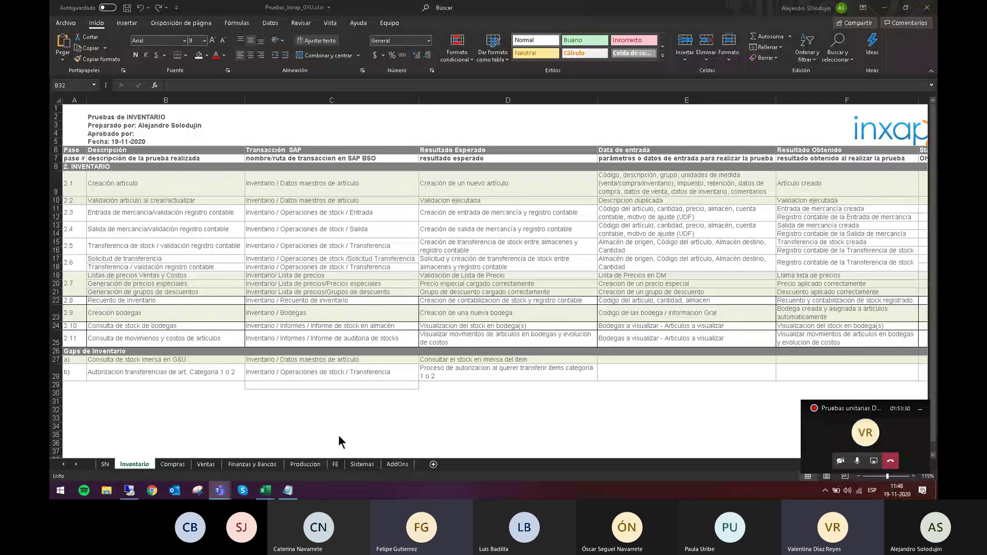
click(131, 491)
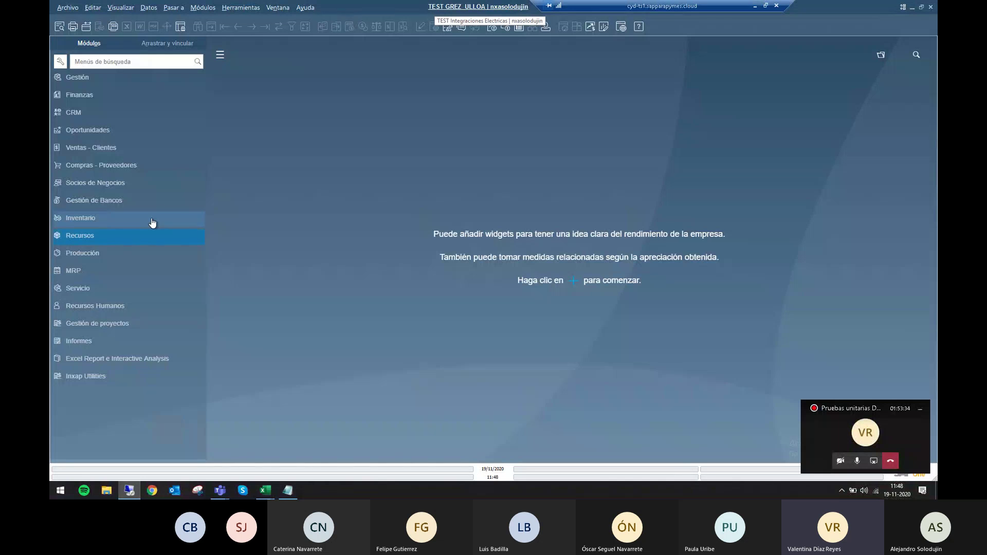
Open the item master data record for item 10271005 and pull down the Herramientas menu.
click(149, 221)
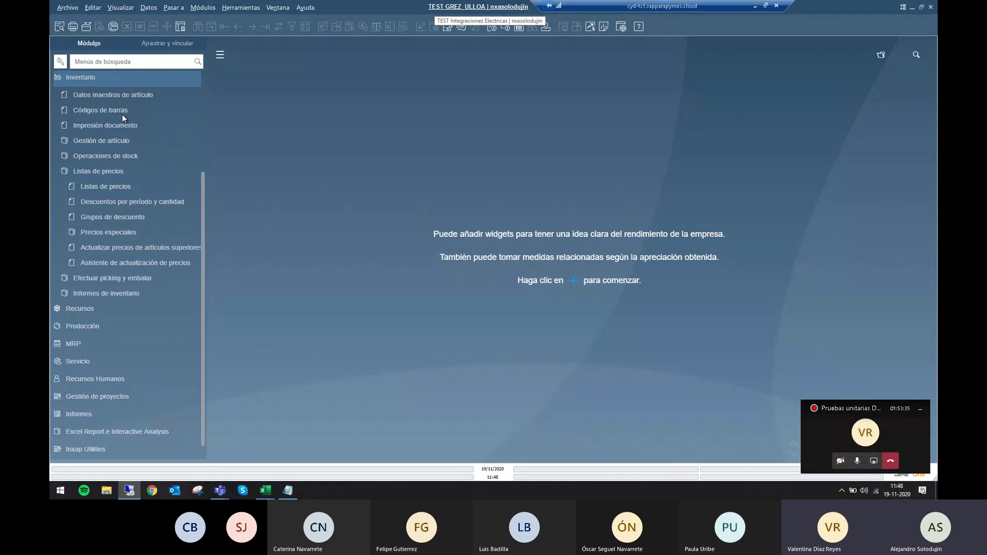
click(119, 95)
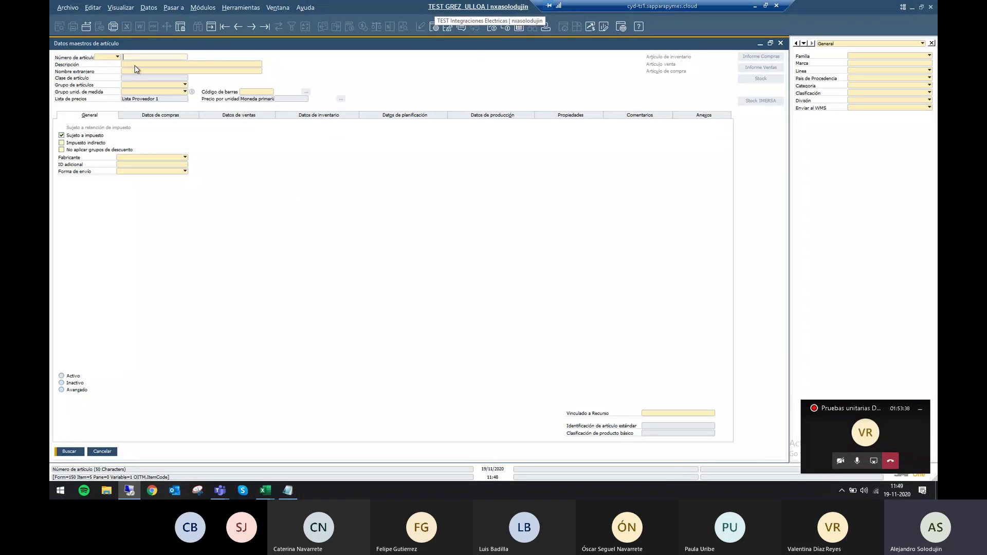
click(223, 30)
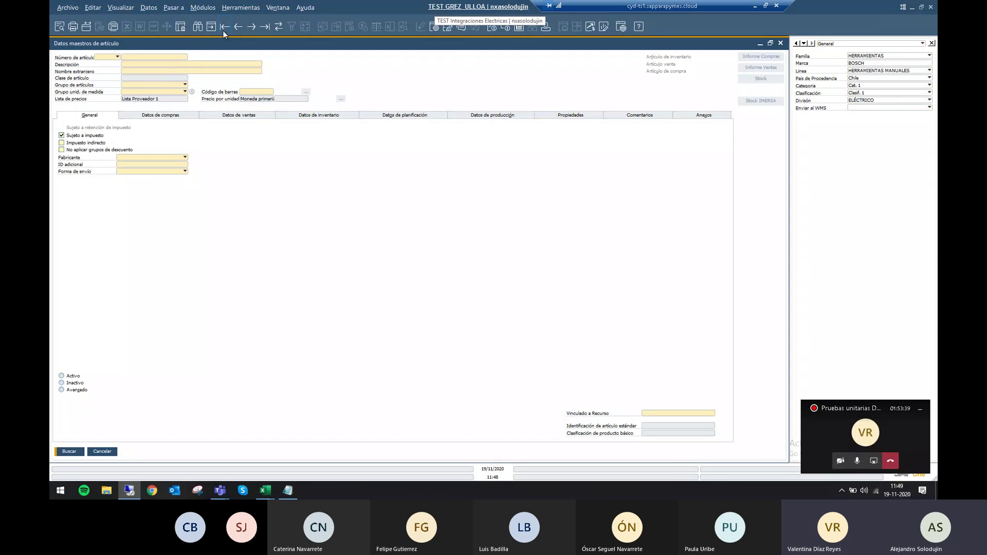
click(242, 7)
mouse_move(401, 198)
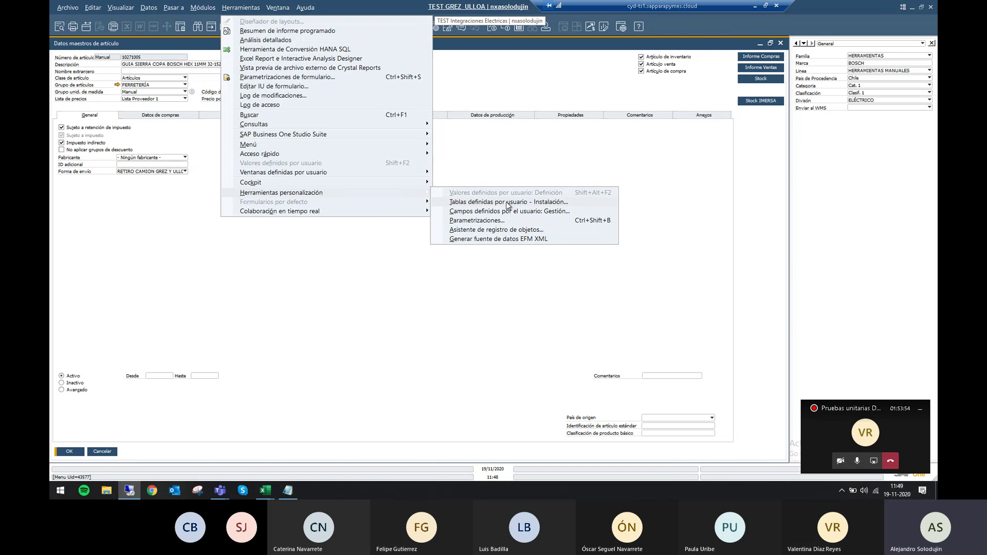
Open user-defined fields management and select the Datos maestros > Artículos > Artículos table.
click(507, 211)
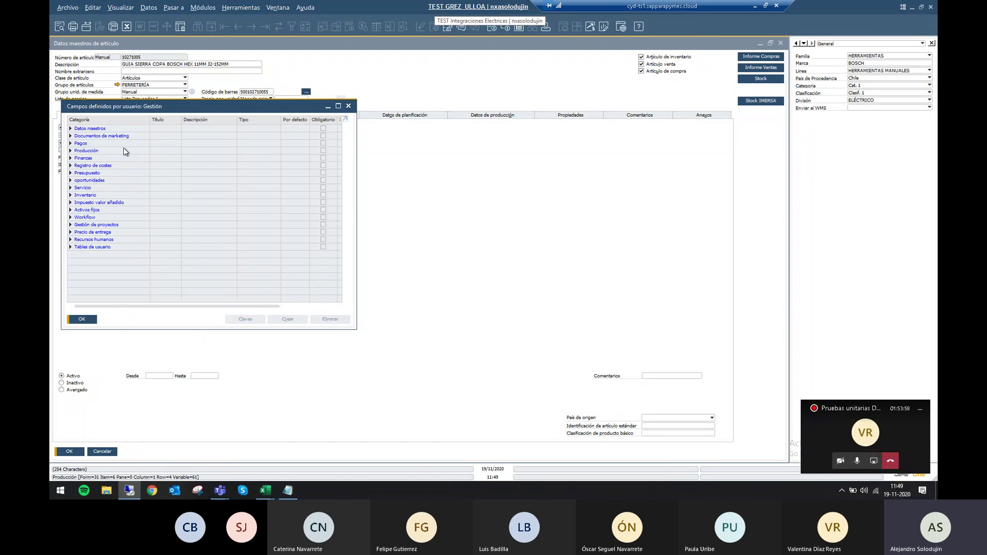
drag(161, 109, 472, 141)
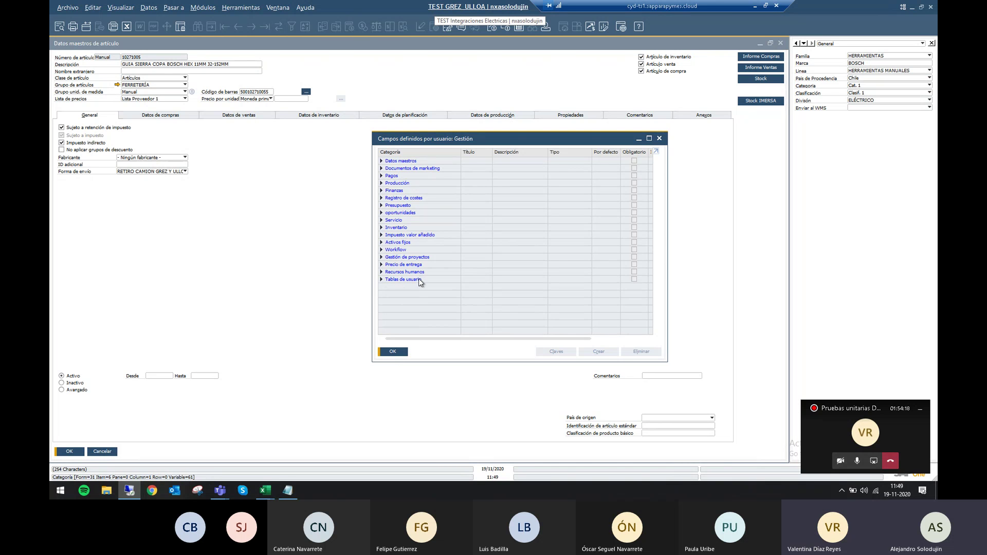
click(381, 161)
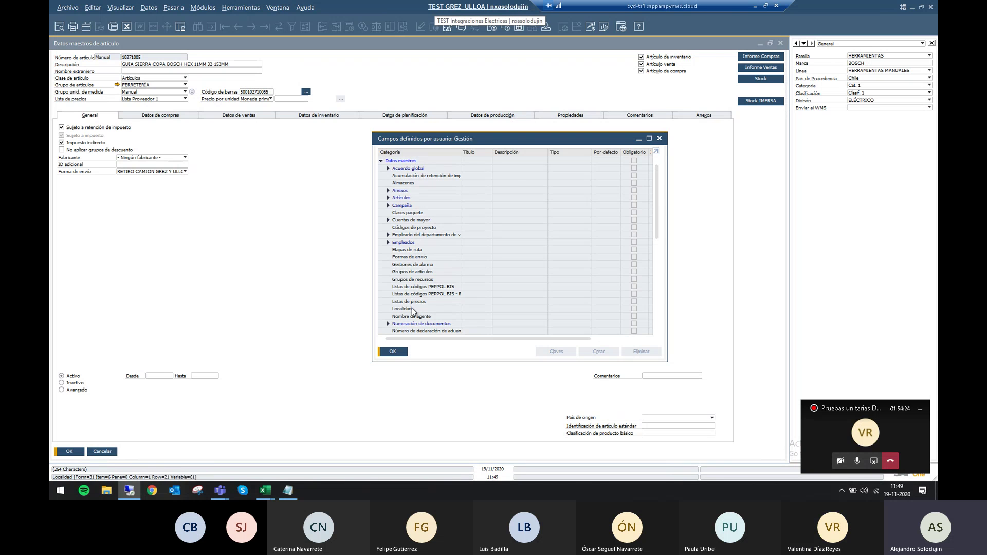
click(388, 198)
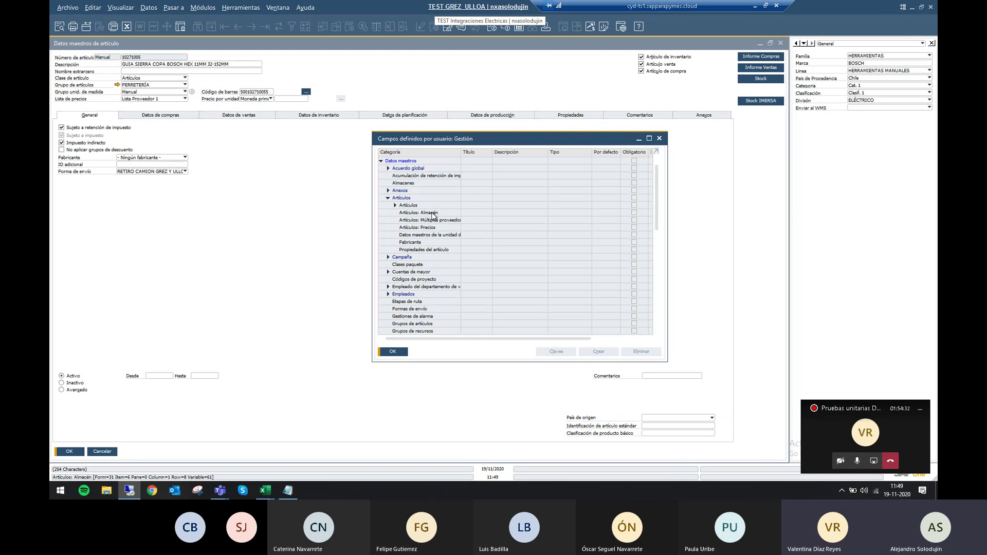
click(394, 205)
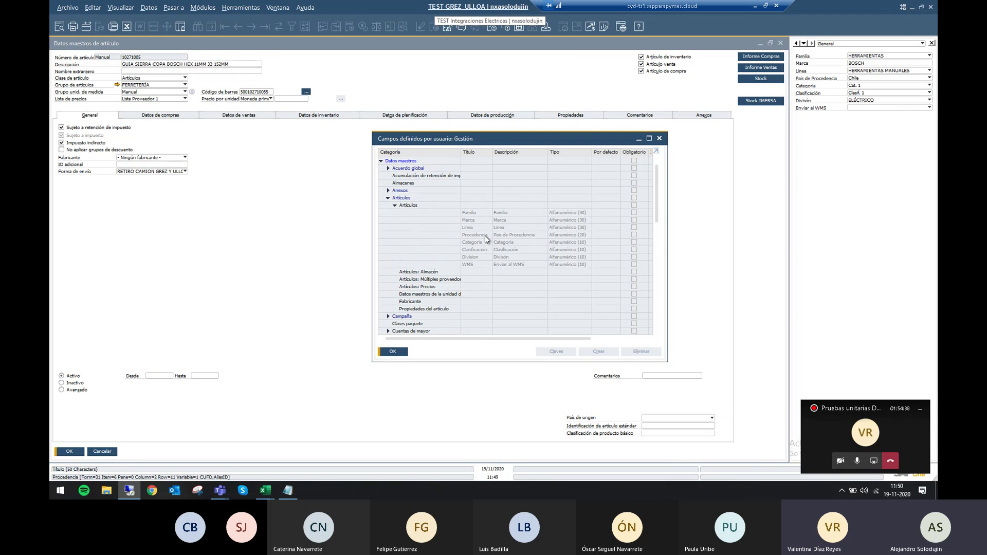
click(432, 206)
right_click(432, 208)
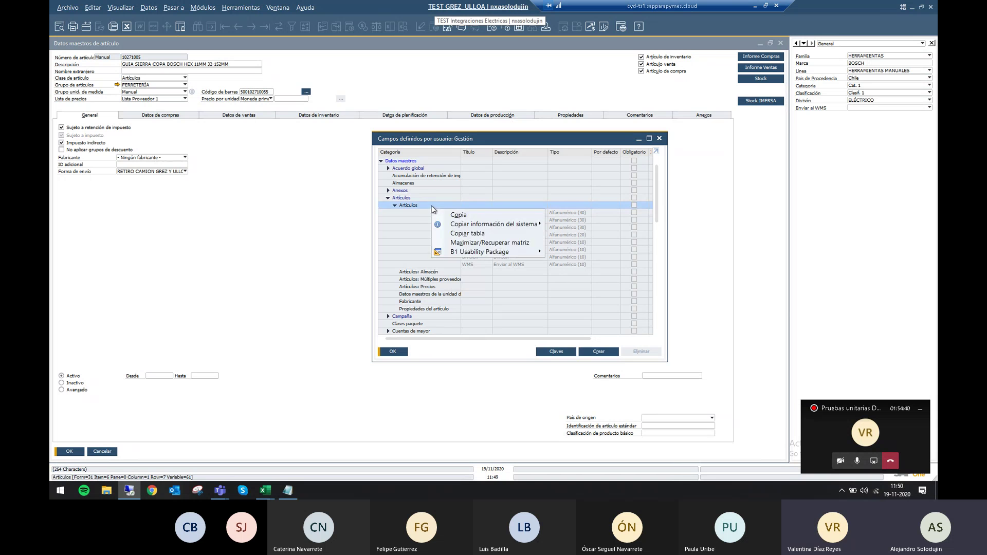
key(Escape)
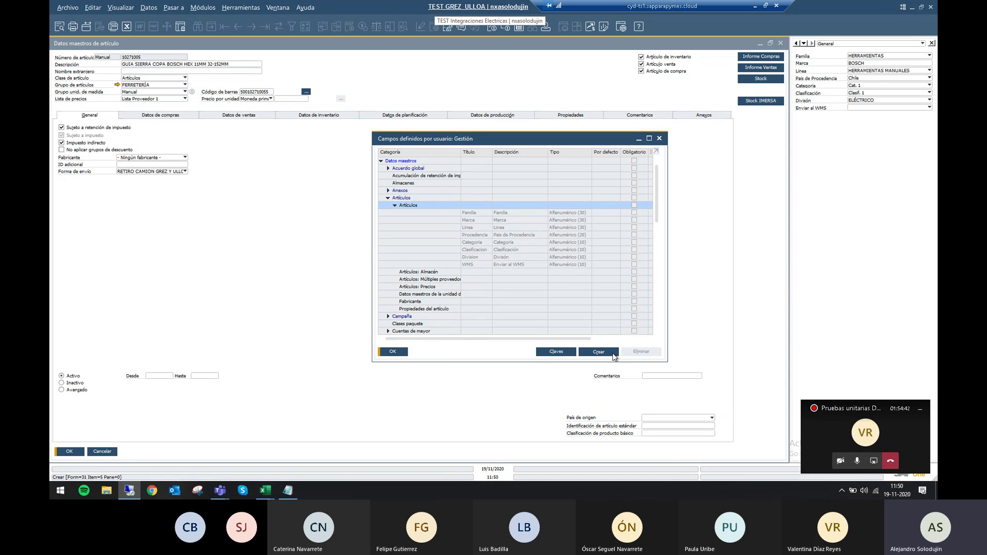
Add a new Artículos field titled 'Esencial', described 'Producto Esencial', keeping type Alfanumérico.
click(599, 353)
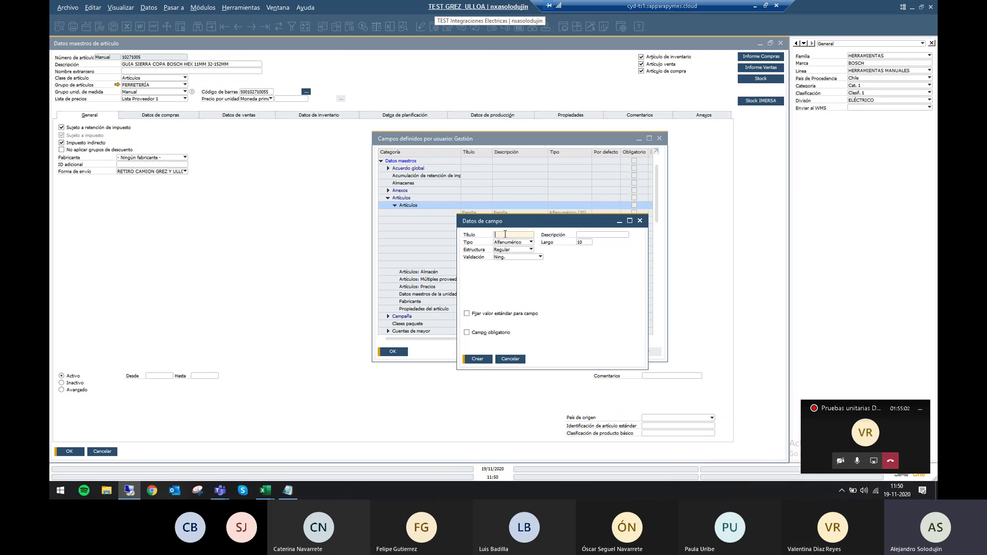
text(Espec)
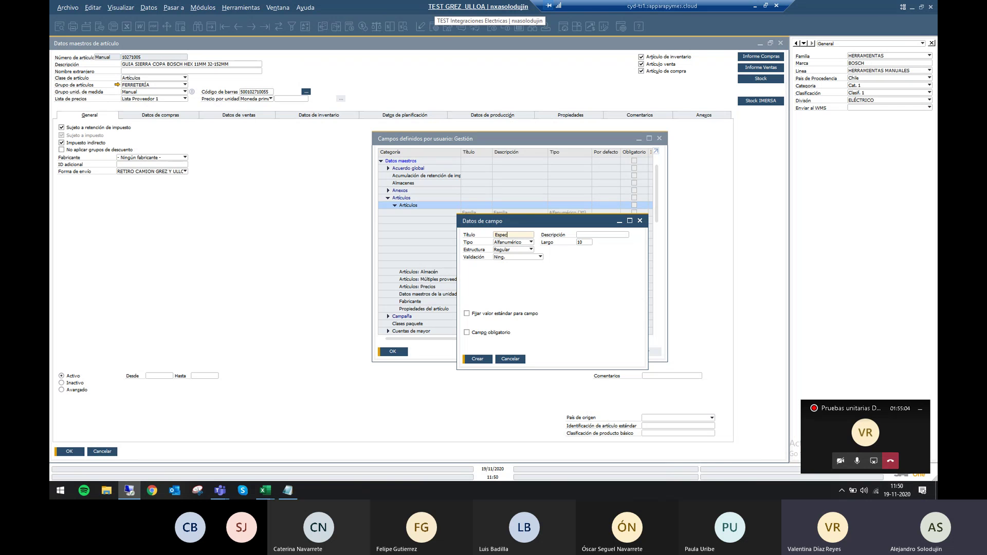
text(iales)
key(BackSpace)
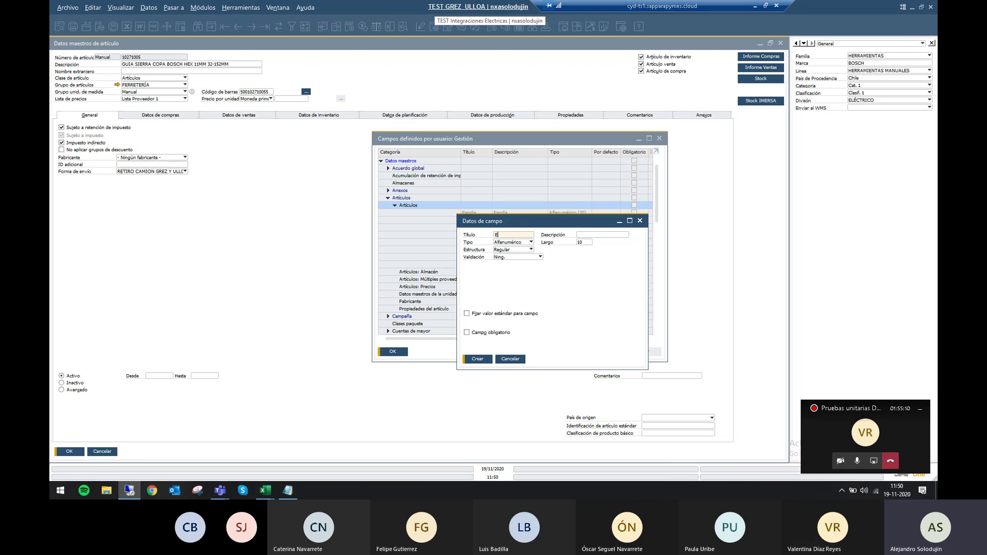
text(senciale)
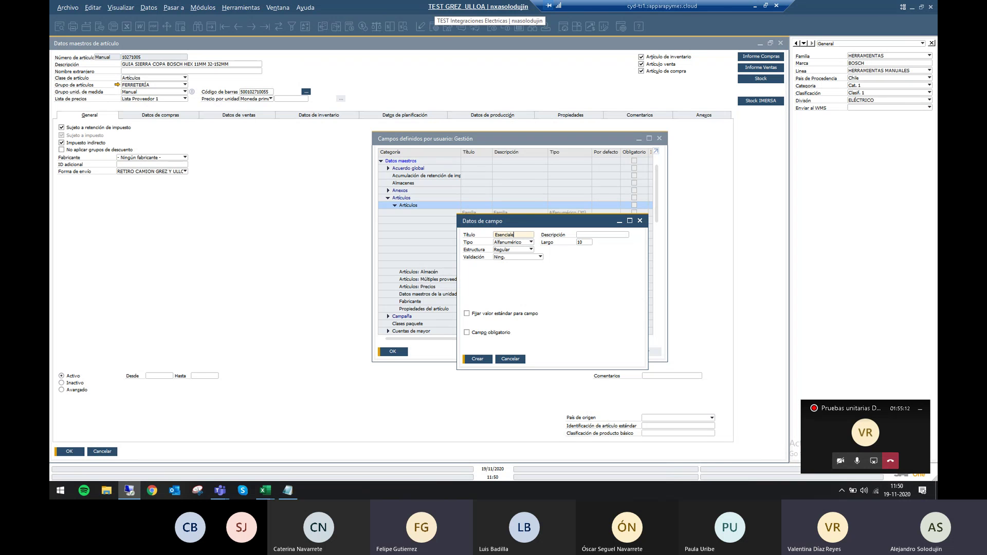
key(Tab)
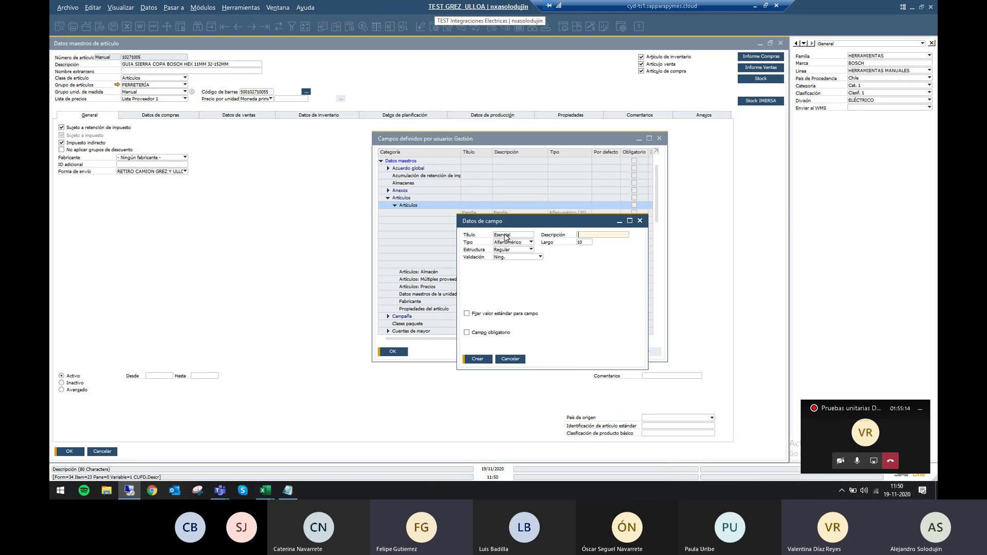
text(P)
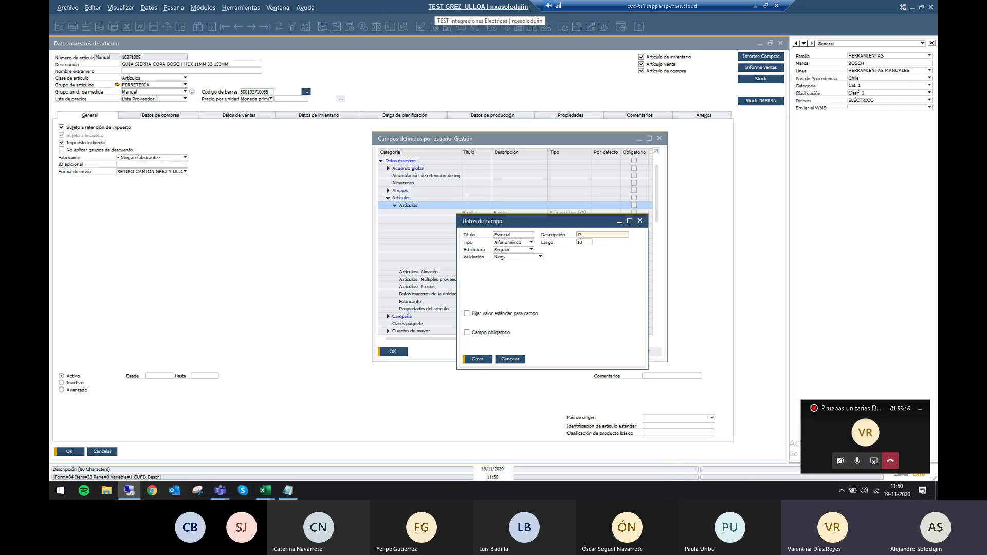
text(Or)
text(ducto)
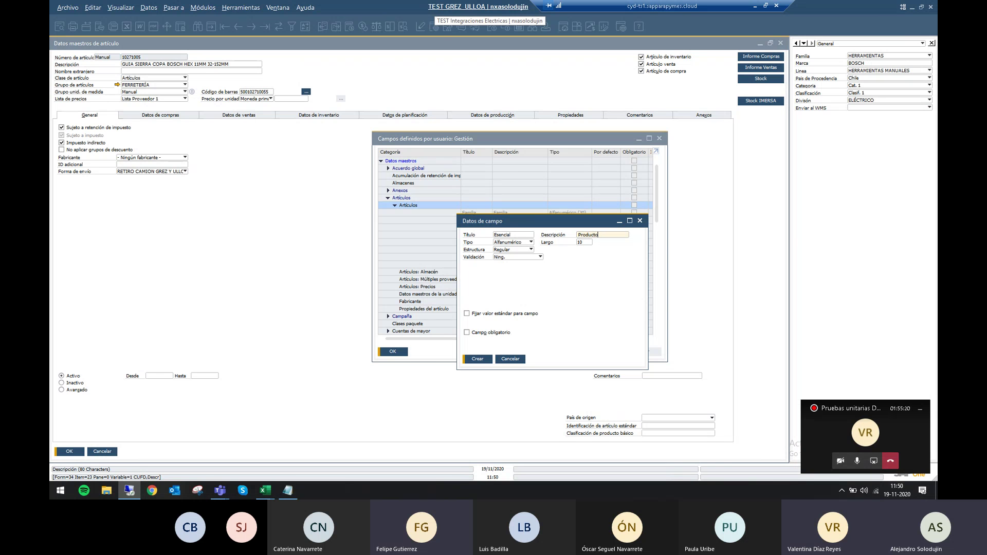
text( Escencial)
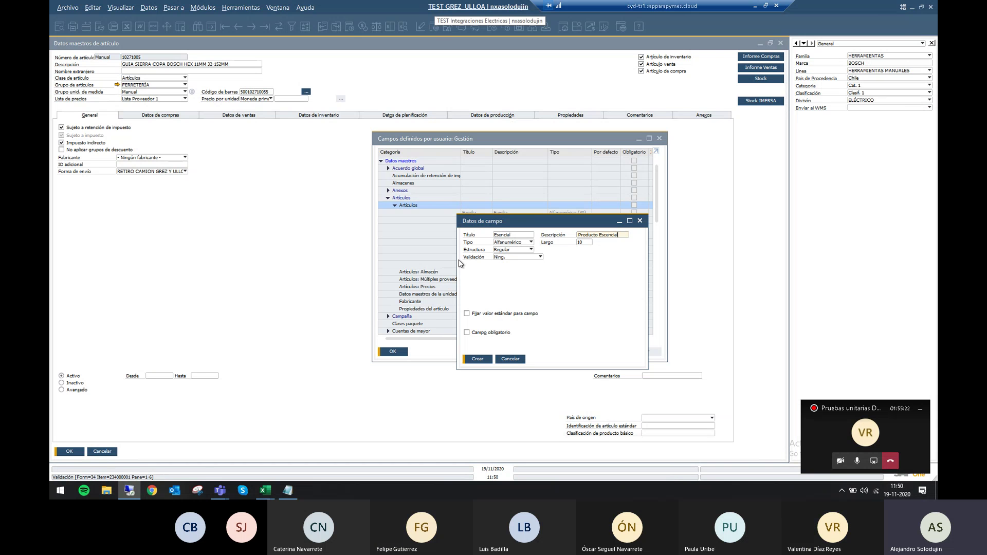
click(514, 242)
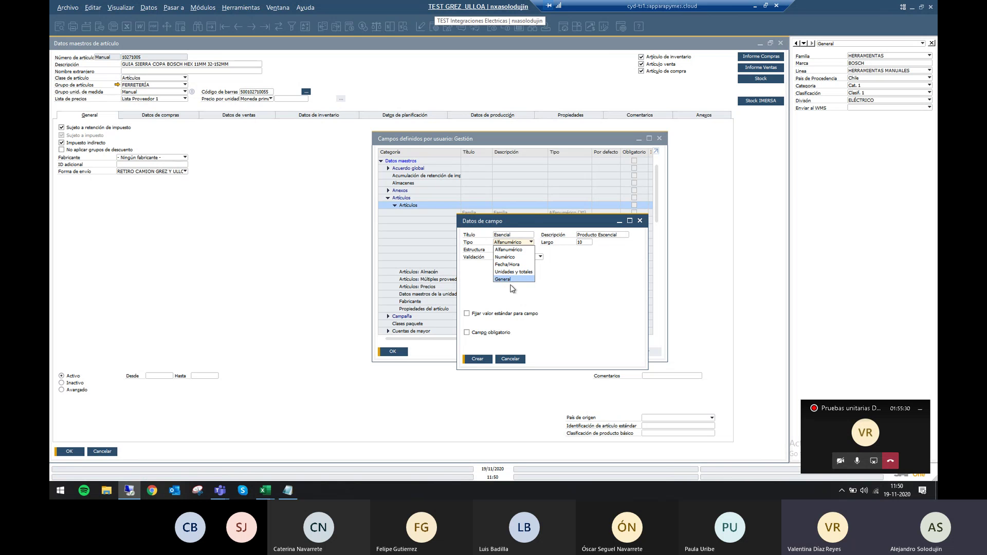
click(582, 242)
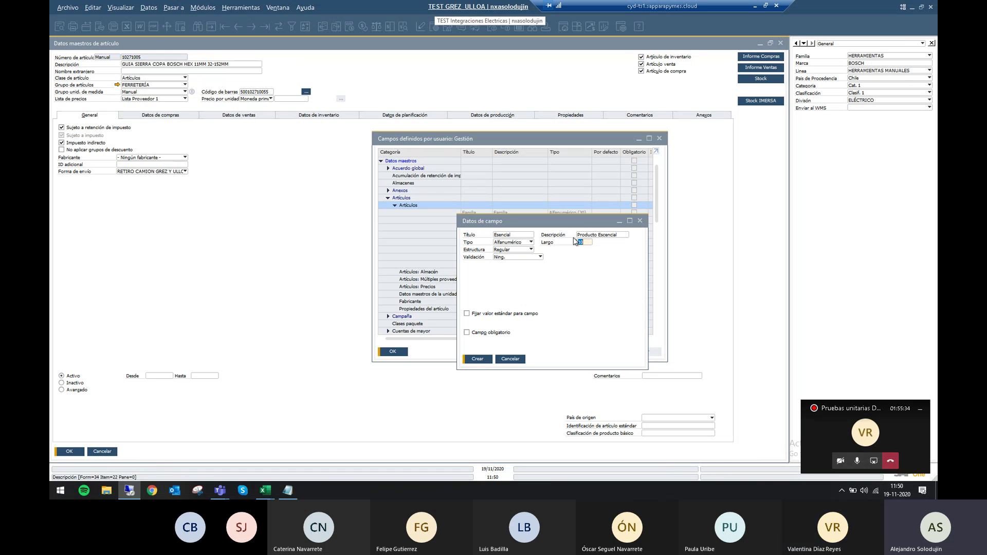
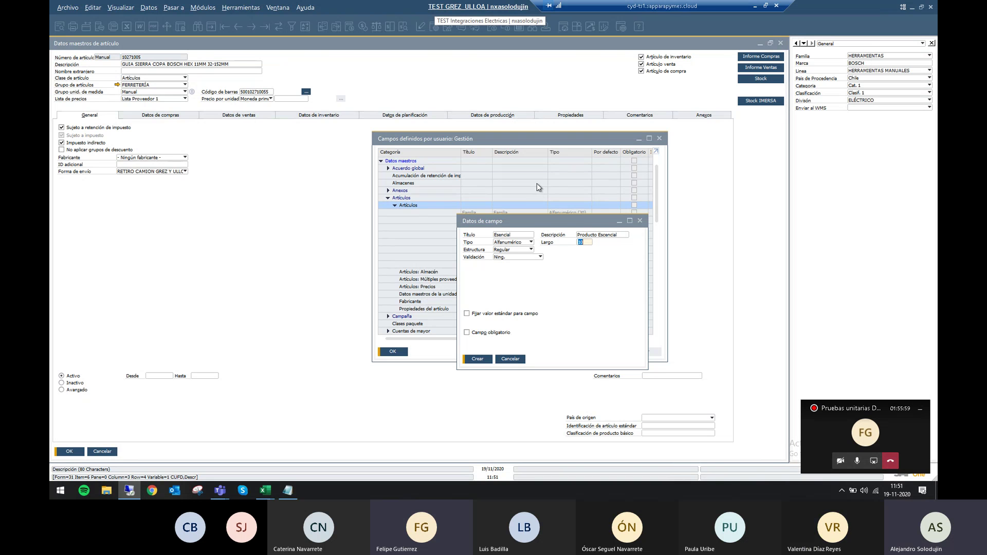
Restrict the Esencial field to the valid values Y – Si and N – No.
click(498, 257)
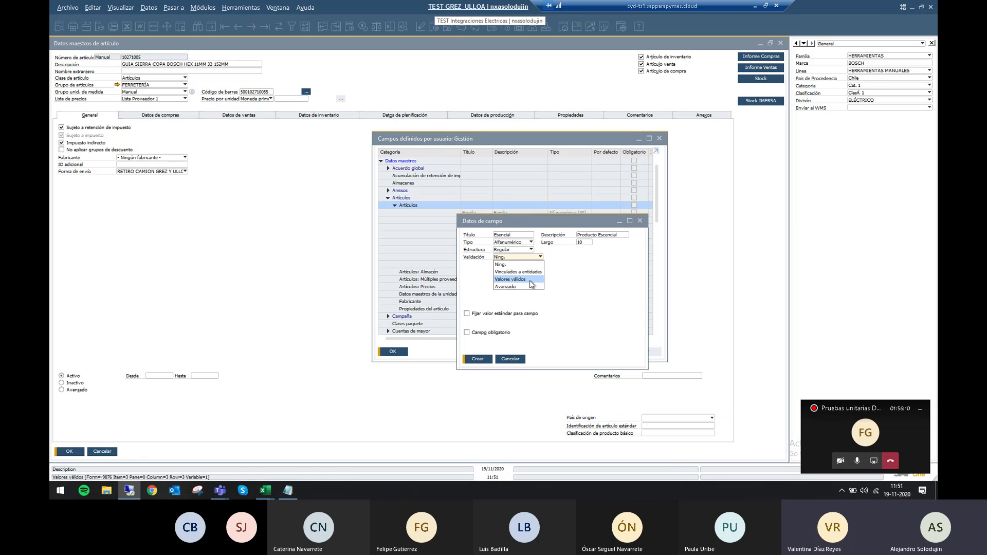
click(530, 279)
click(525, 280)
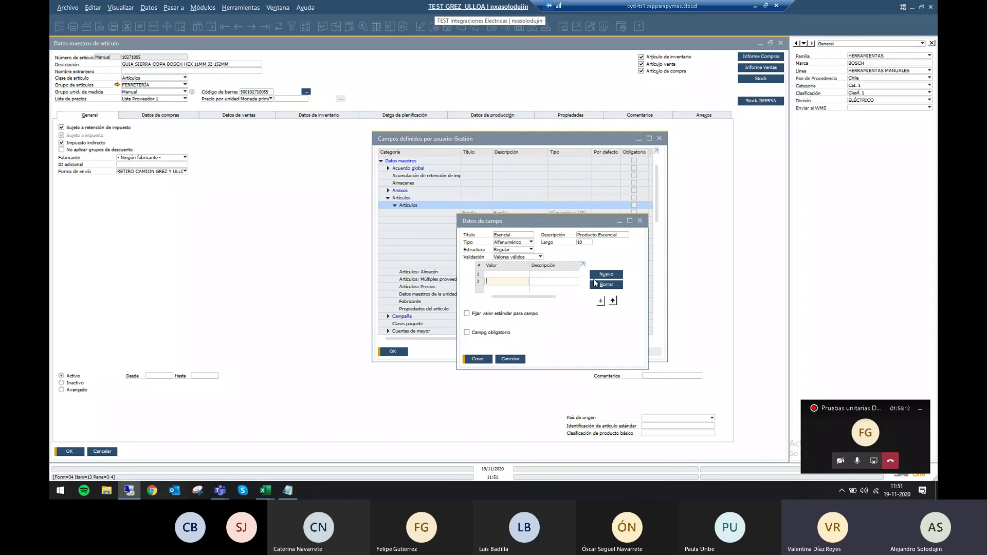
click(521, 274)
text(Y)
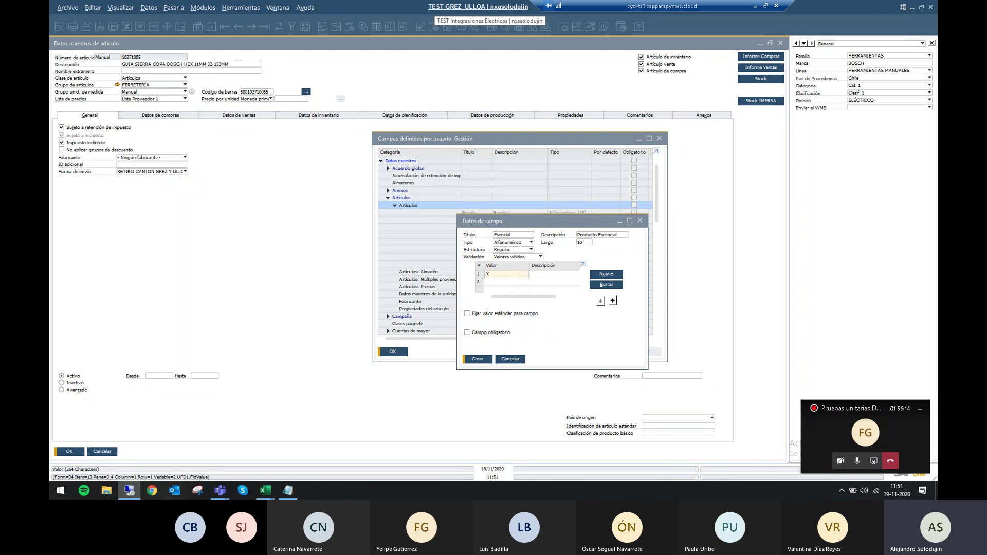
click(521, 281)
text(N)
click(566, 274)
text(Si)
click(567, 281)
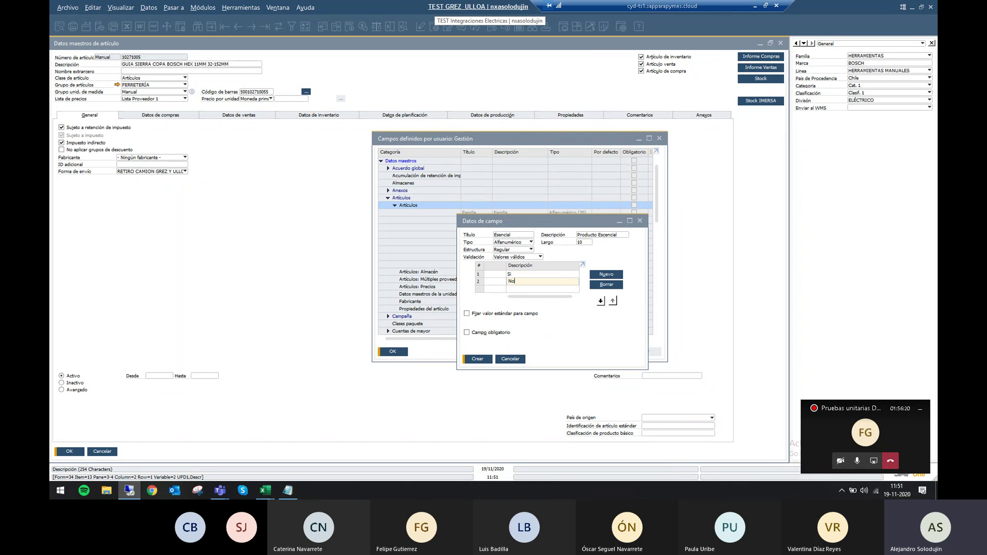
drag(538, 297, 520, 295)
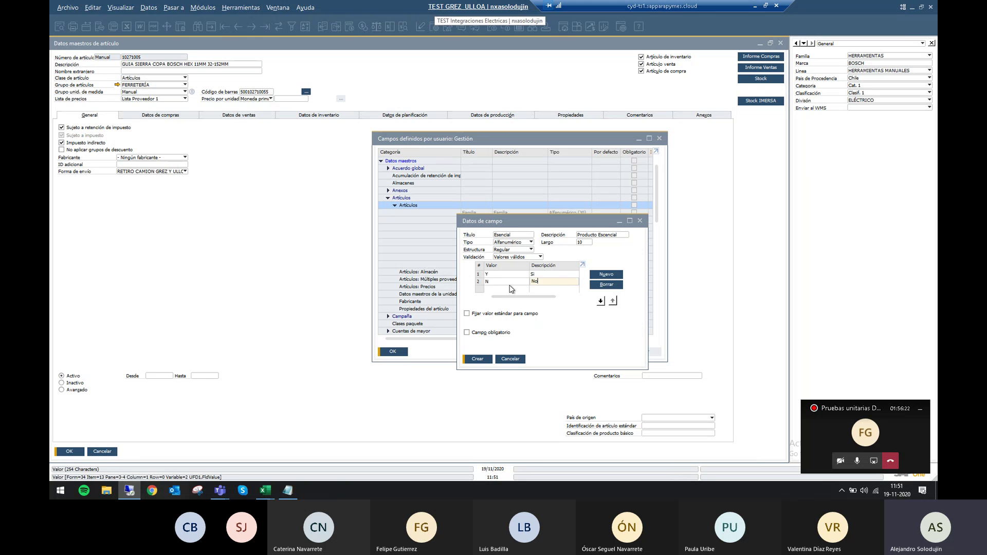
click(562, 281)
text(No)
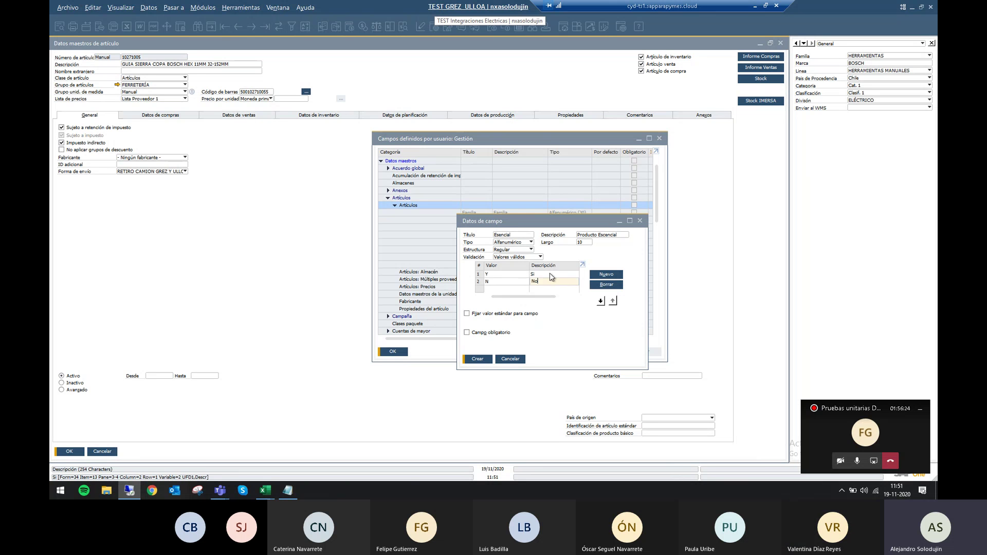
Leave the Esencial field without a default value and create it.
click(494, 315)
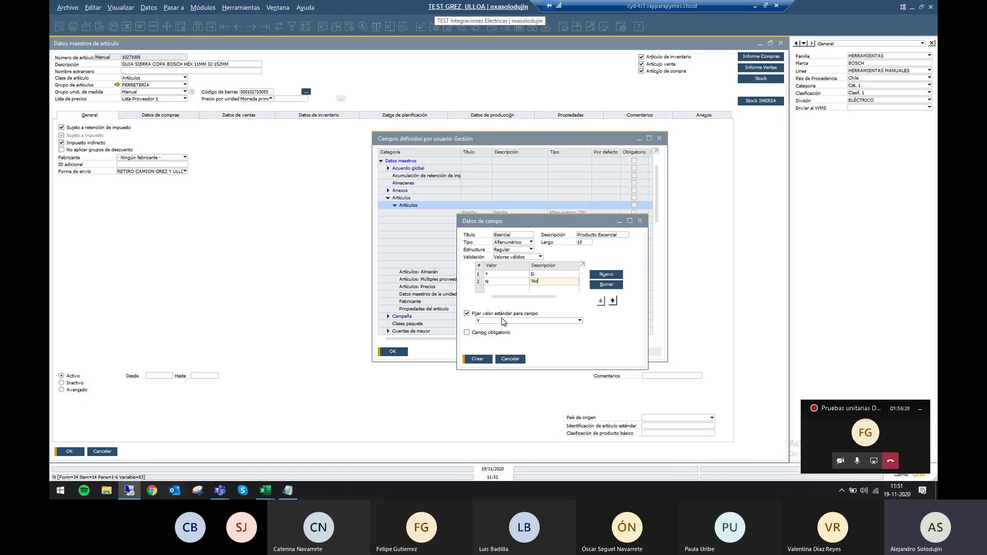
click(503, 320)
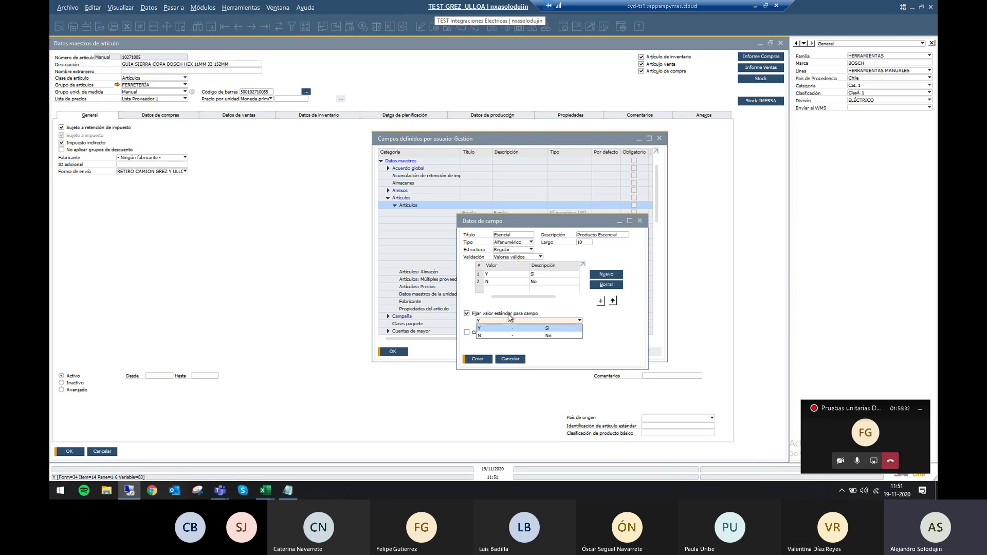
click(509, 314)
click(509, 315)
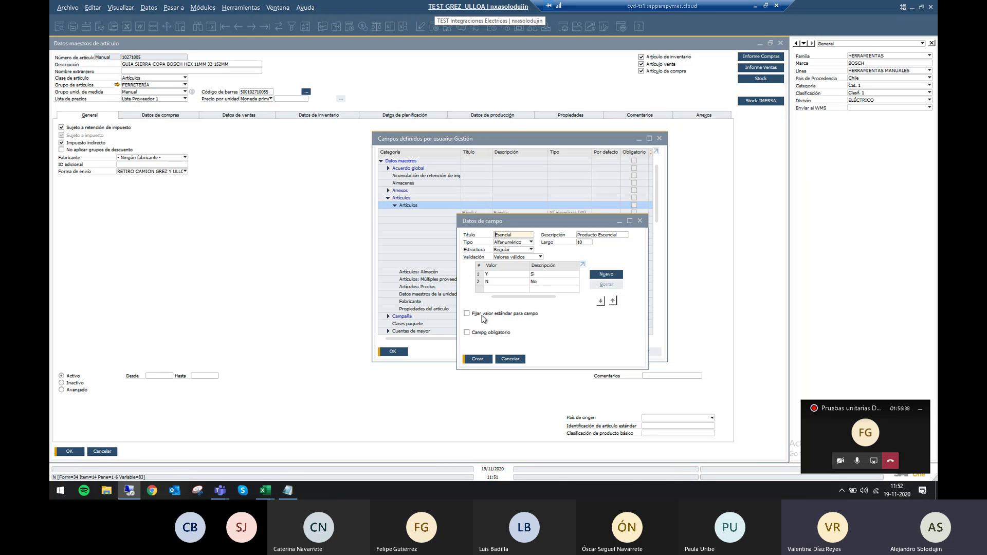
click(483, 359)
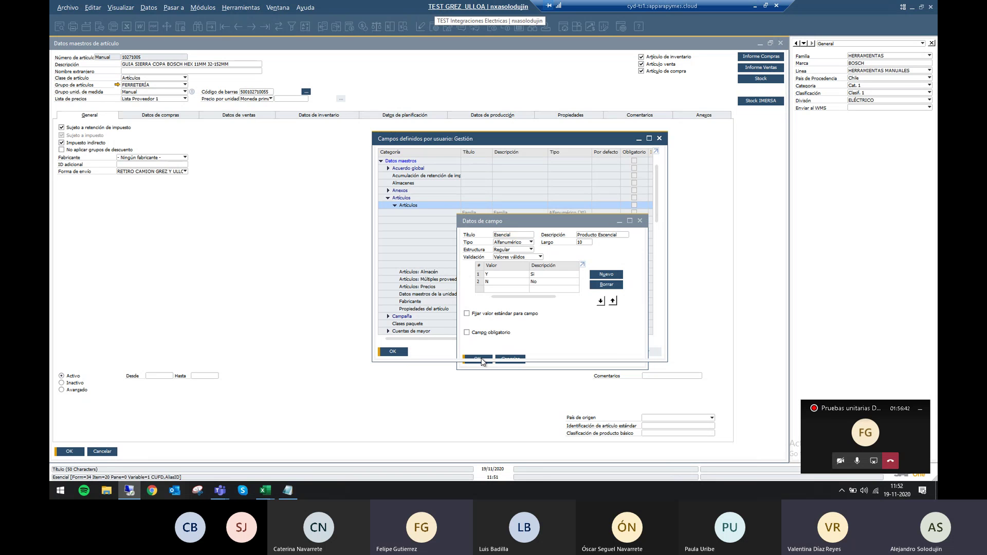
Confirm creating the field, ignore the workstations warning, and reopen item master data.
click(409, 255)
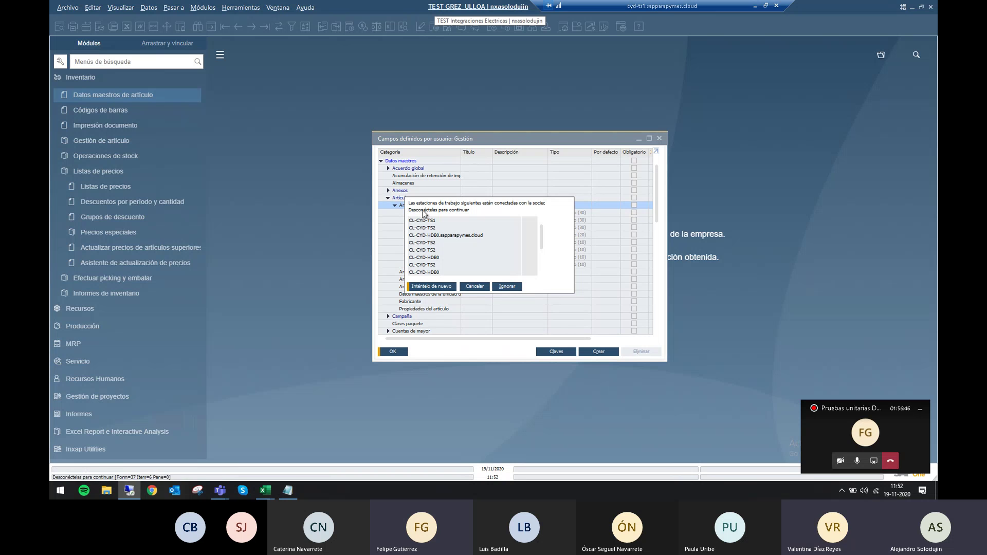
click(507, 286)
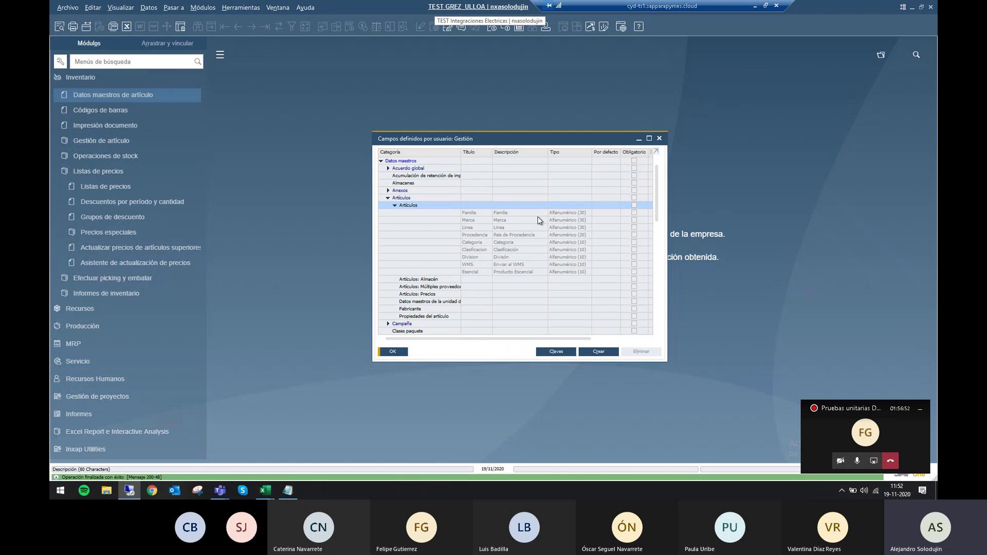
click(108, 97)
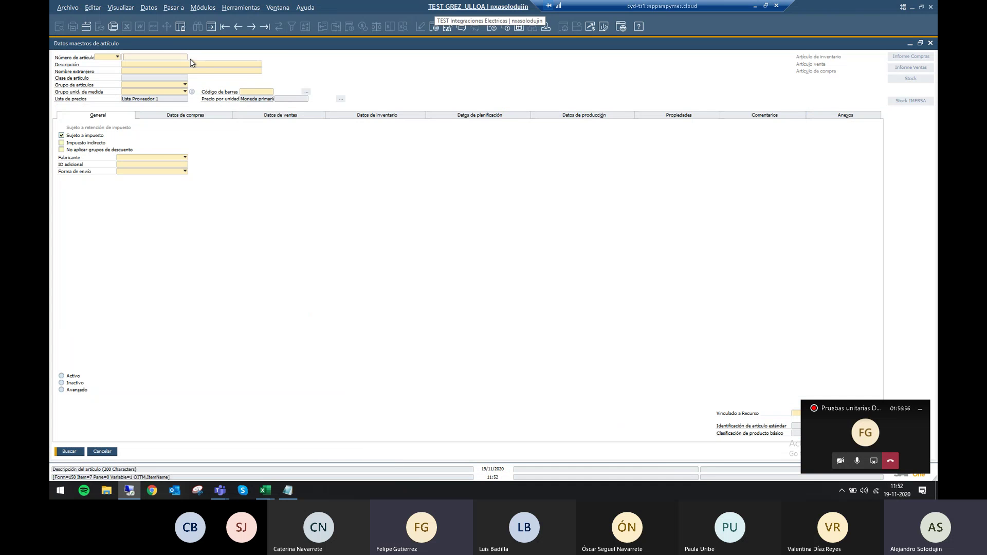
Show the user-defined fields panel and check the Producto Escencial Si/No choices.
click(119, 8)
click(126, 19)
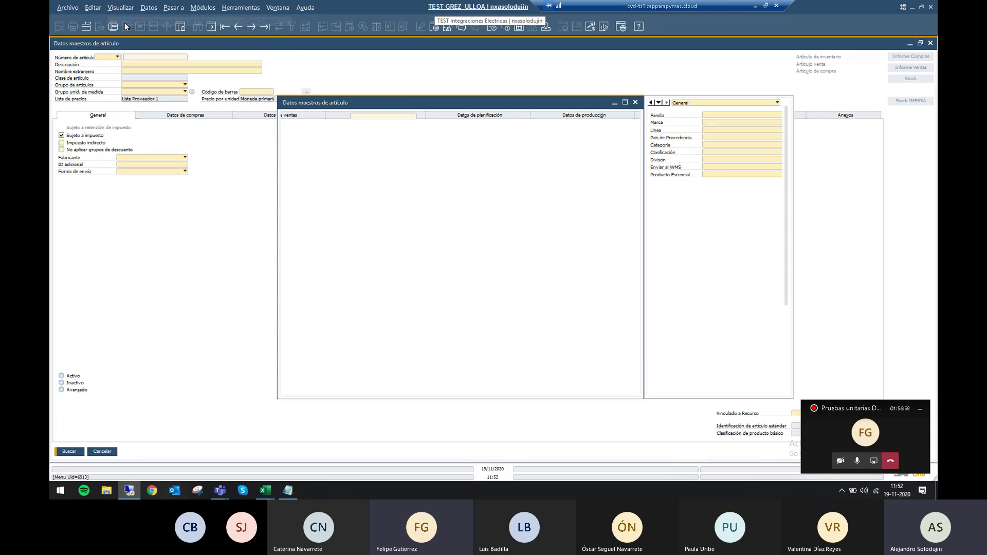
click(855, 115)
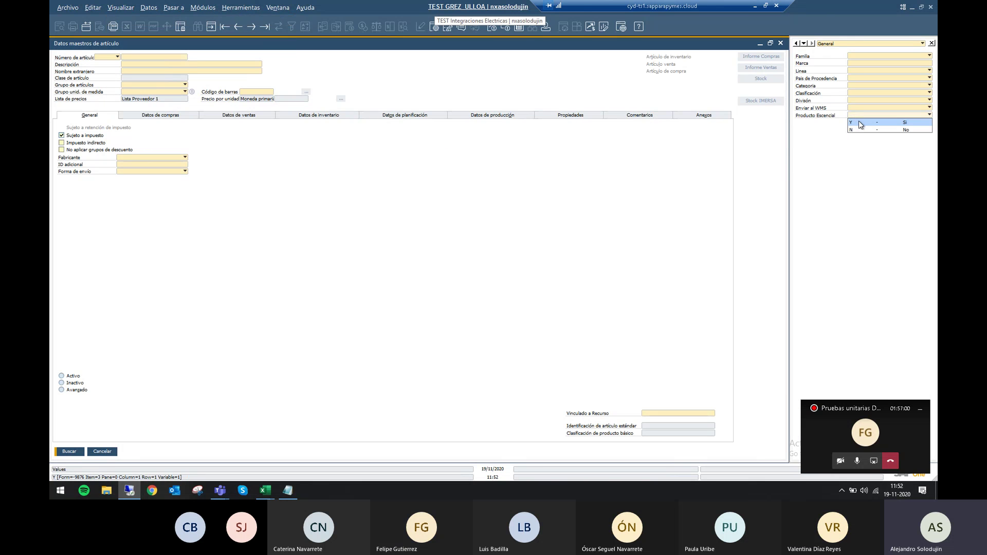
click(862, 187)
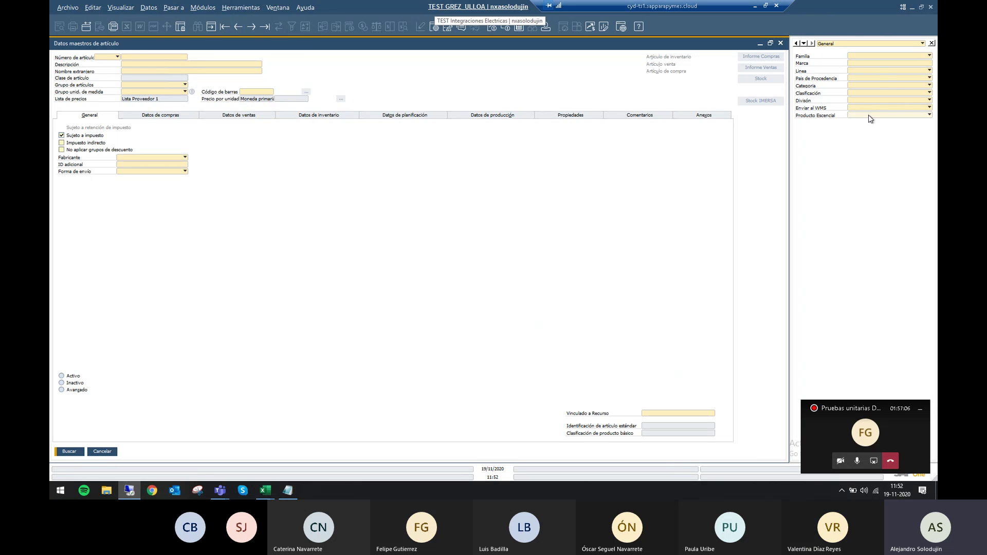
Load item 10271005, confirm its Producto Escencial is empty, and display its properties.
click(225, 24)
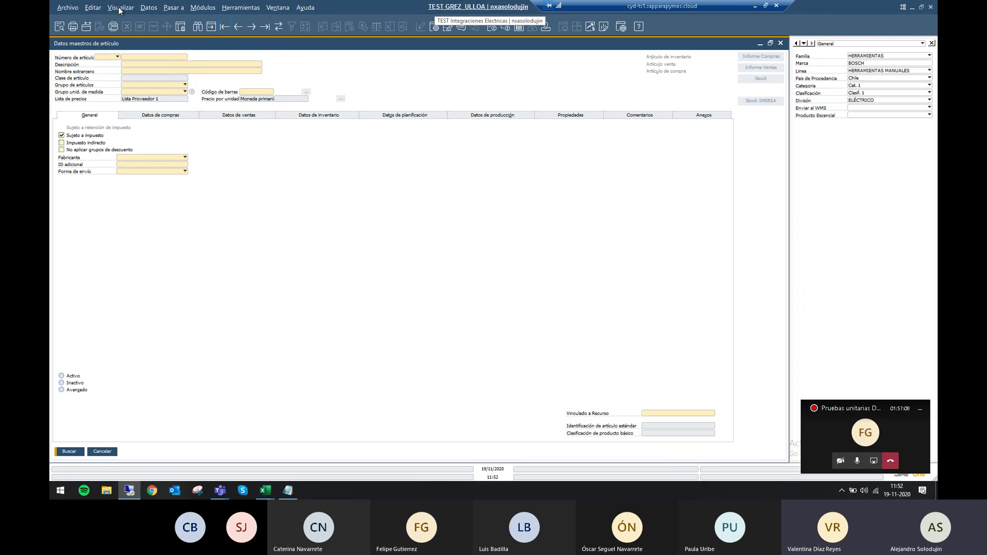
click(120, 8)
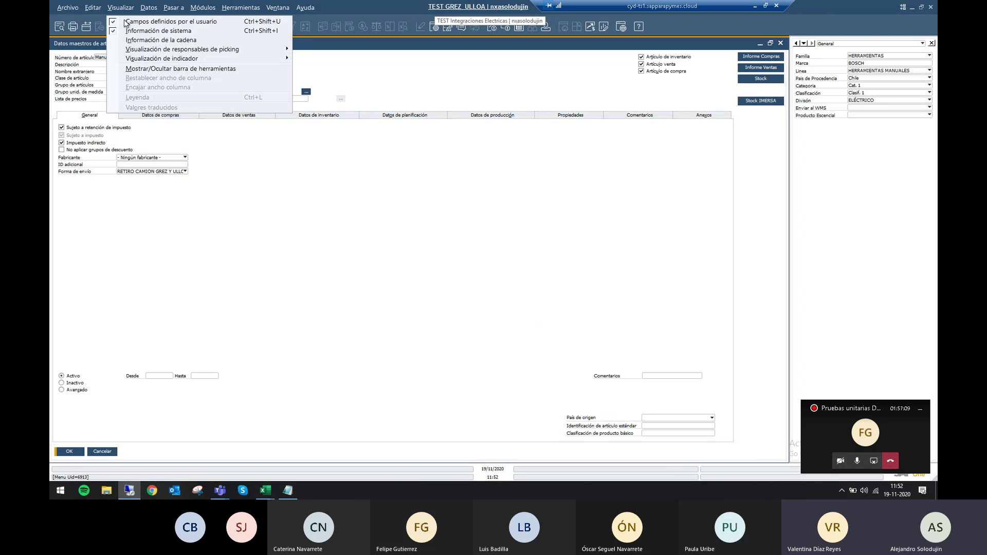
click(859, 115)
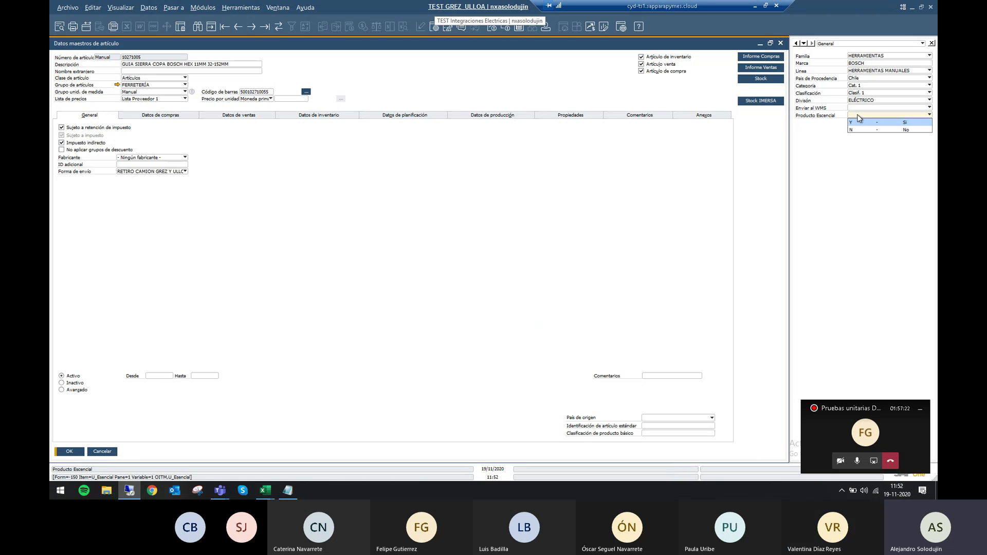
click(836, 189)
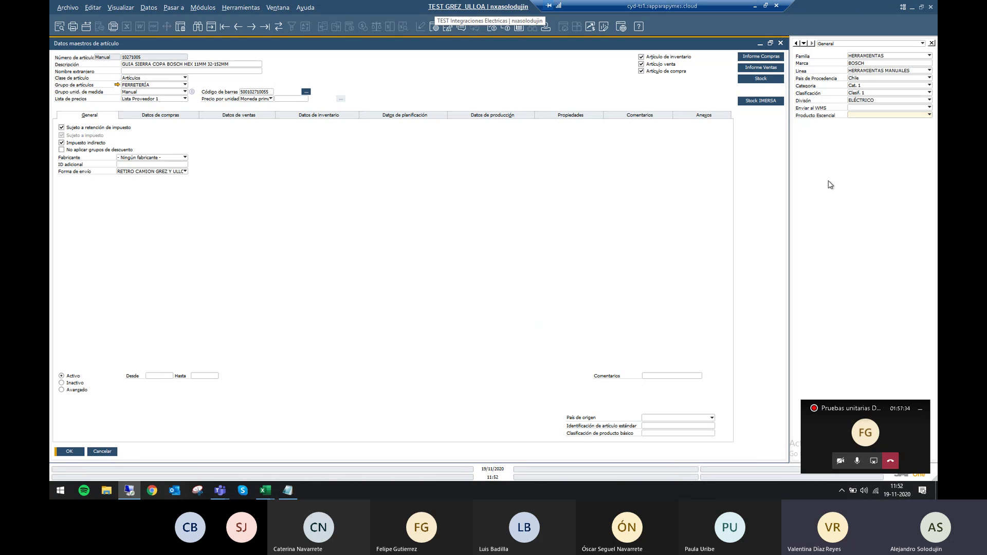
click(582, 117)
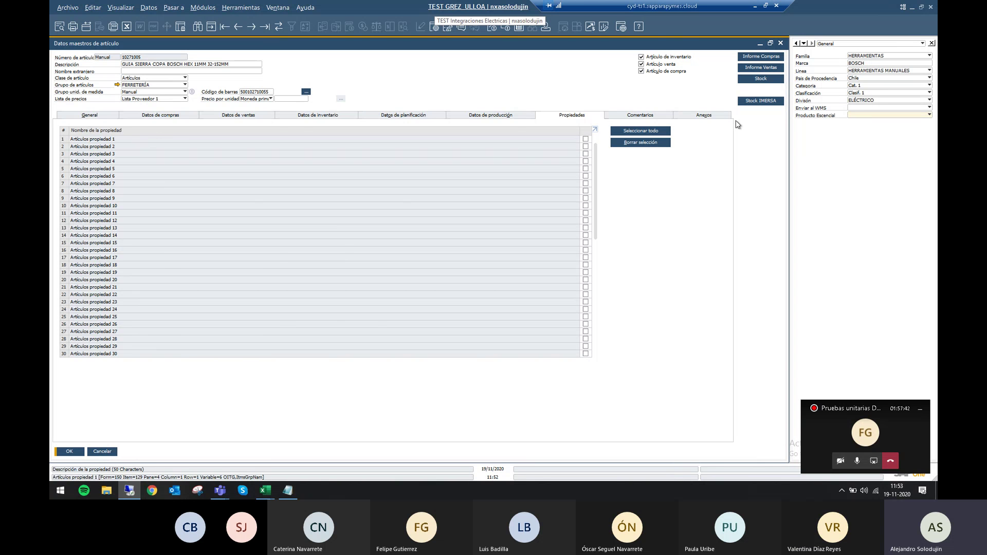
Rename item property 1 to 'Articulo Esencial', save it, and close the property and item windows.
click(770, 43)
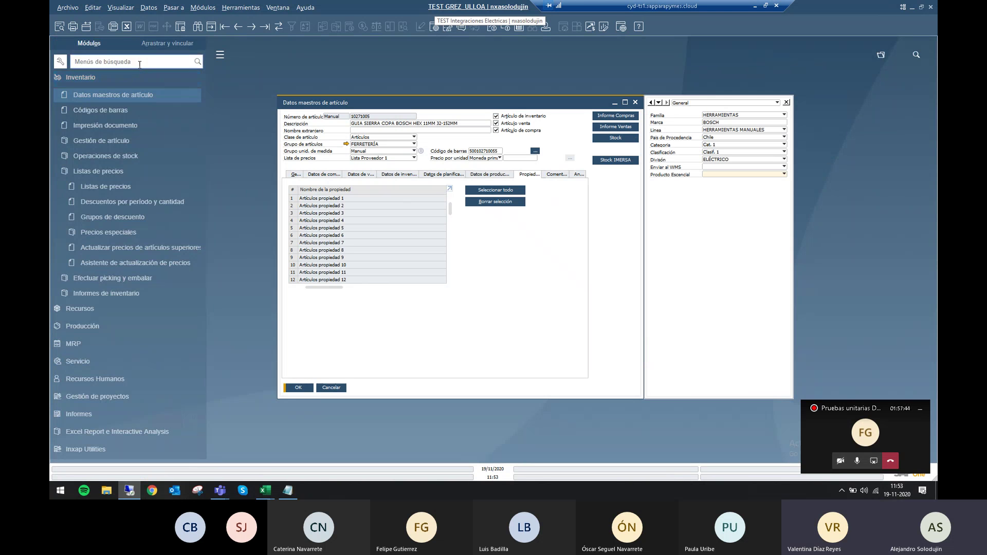
text(propi)
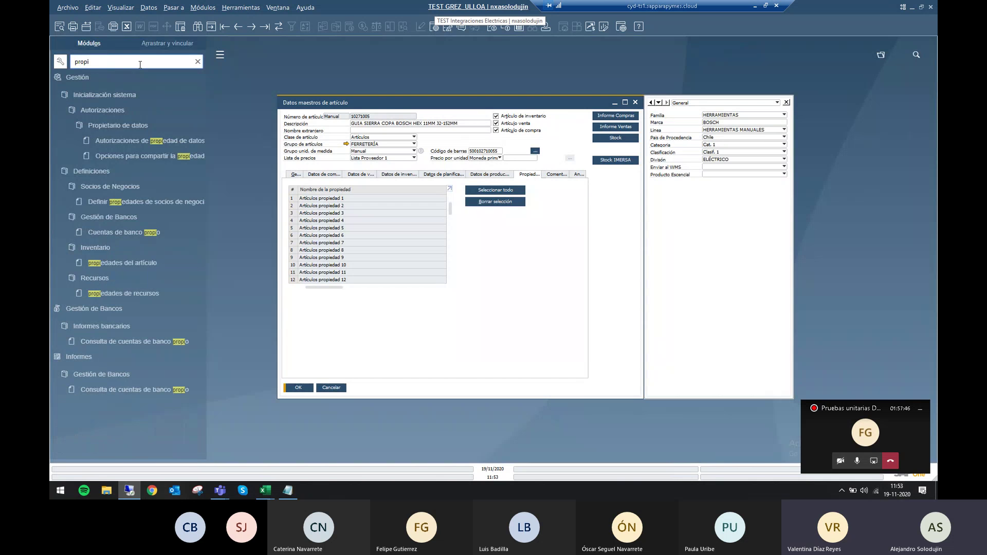
click(133, 262)
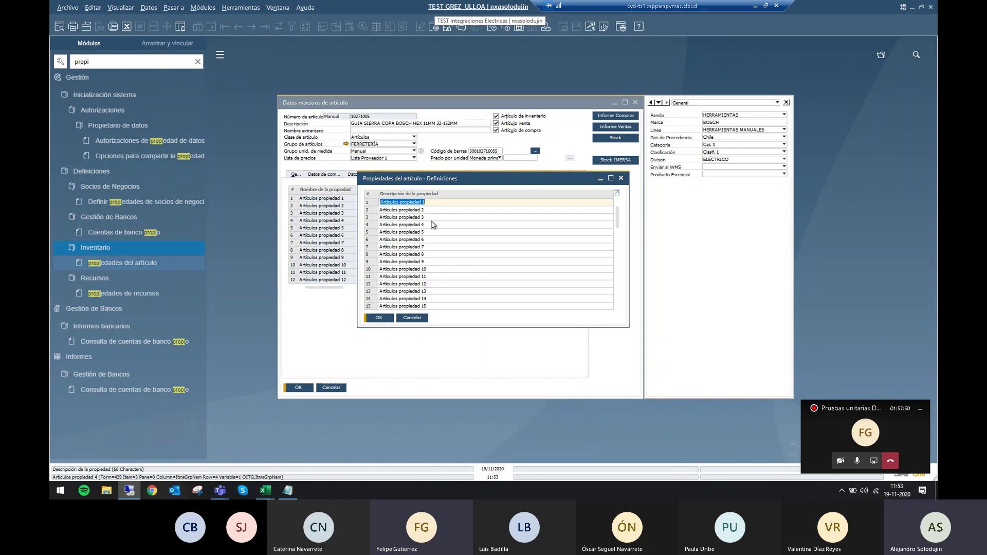
text(Articulo Esencial)
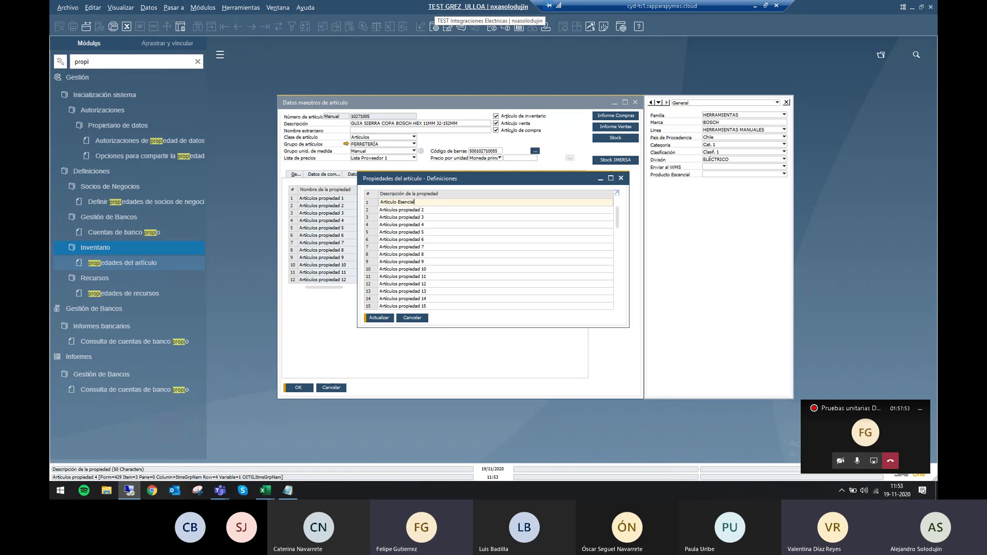
key(Return)
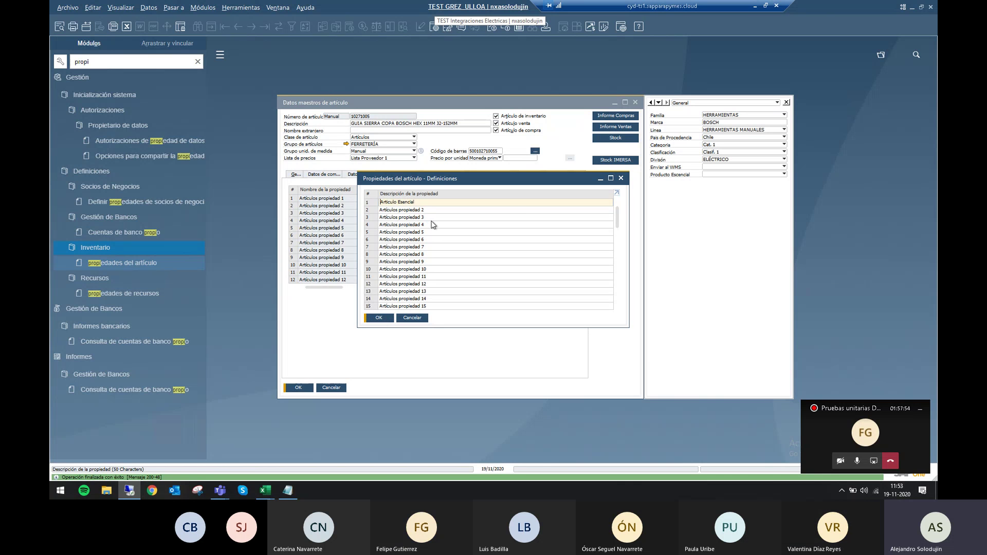
key(Return)
key(Escape)
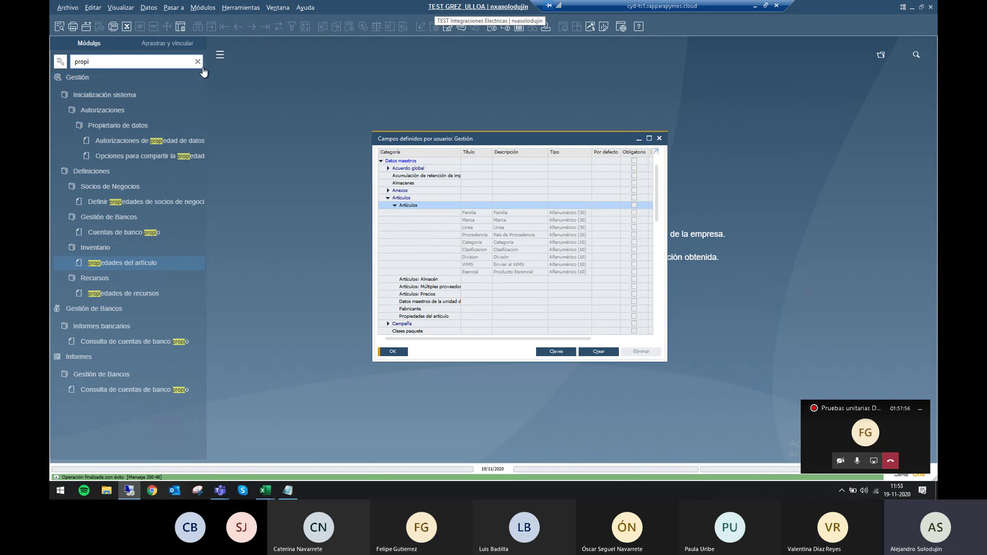
Reopen item master data on item 10271005 from the Inventario module.
click(197, 61)
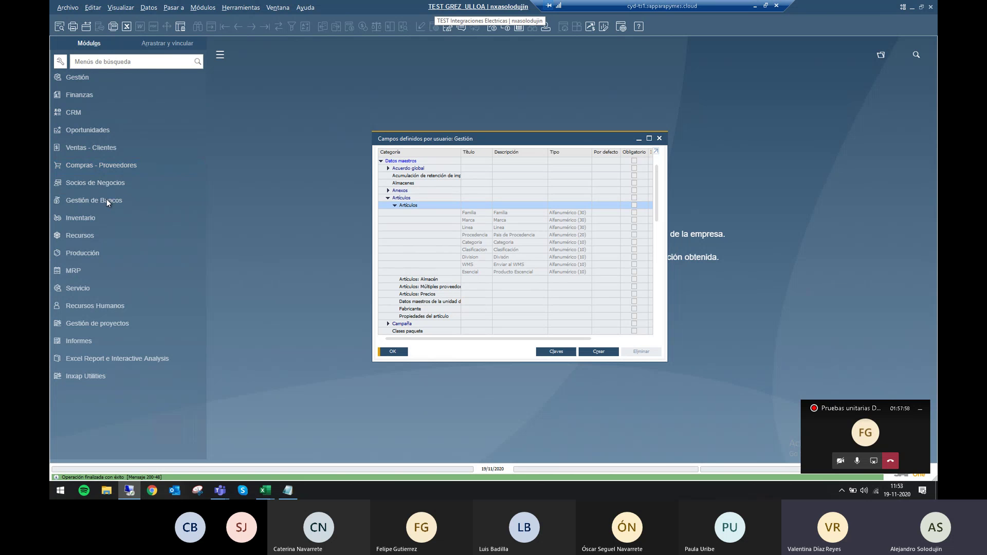
click(106, 219)
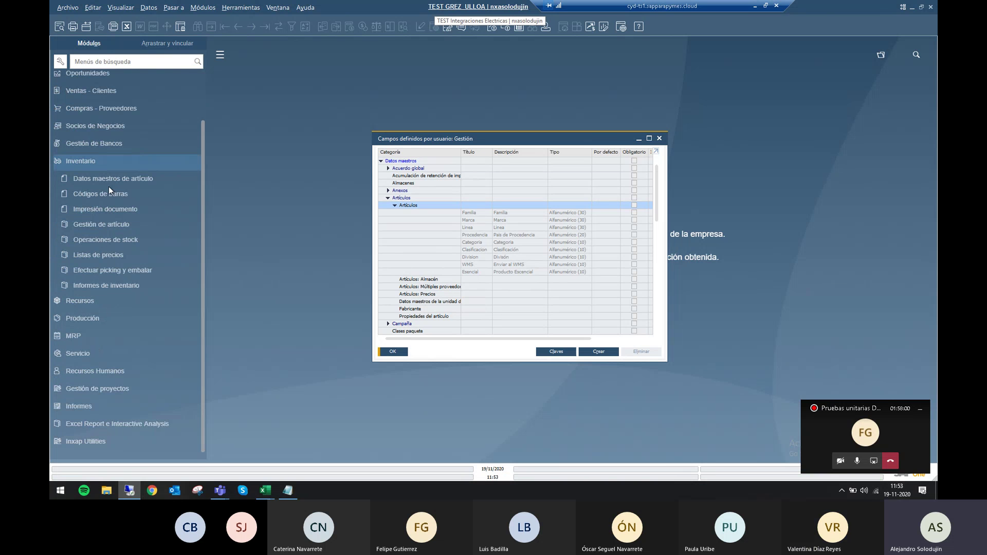
click(113, 178)
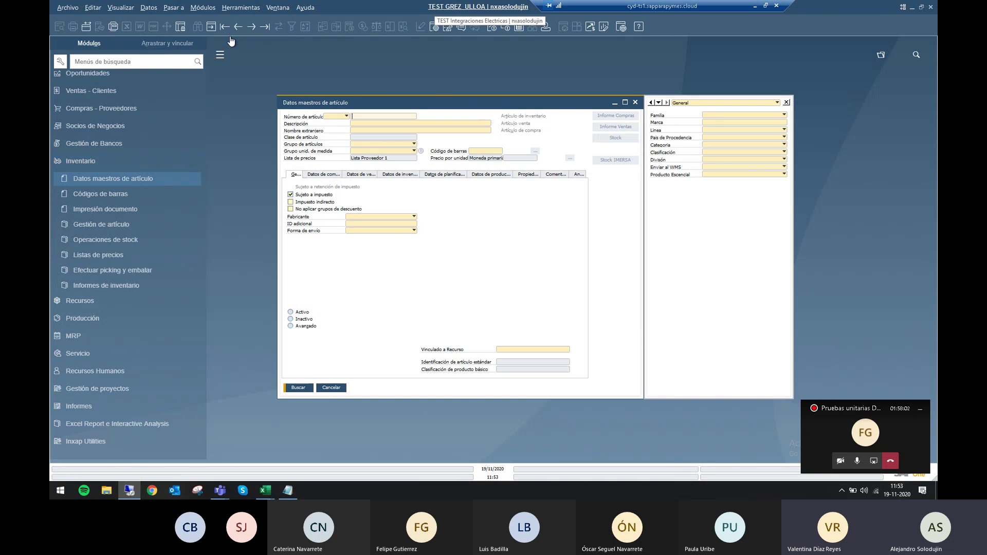
click(225, 26)
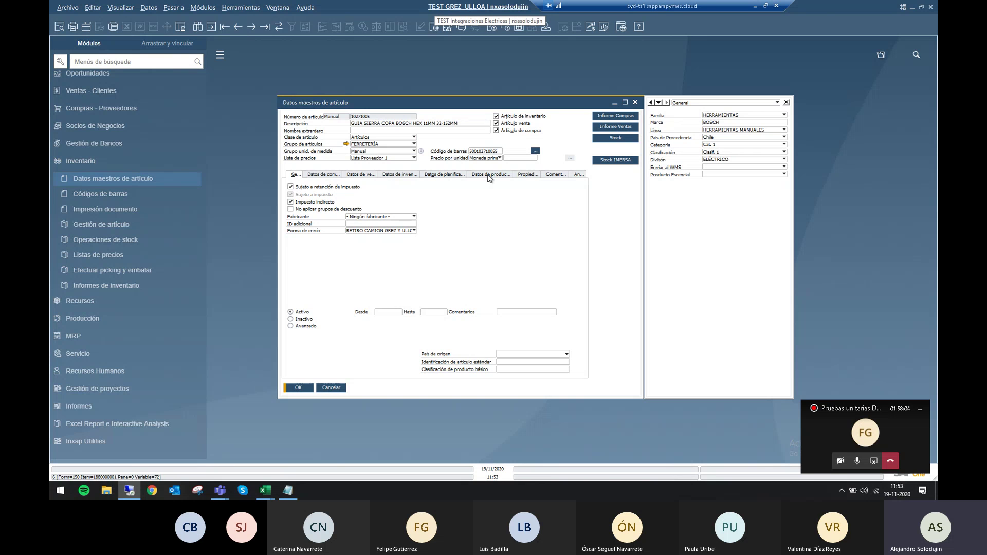
Tick the Articulo Esencial property for item 10271005, save, and close the form.
click(528, 176)
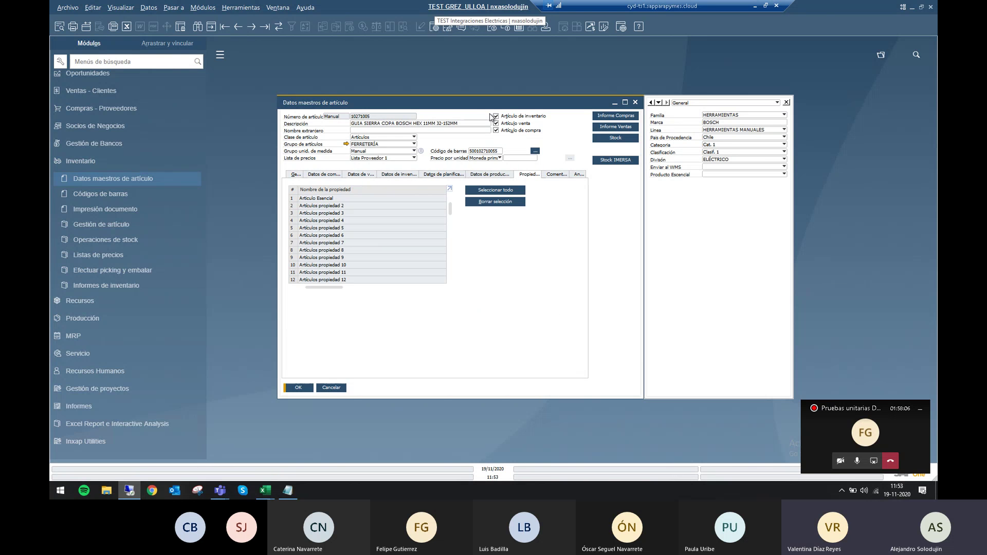
click(625, 103)
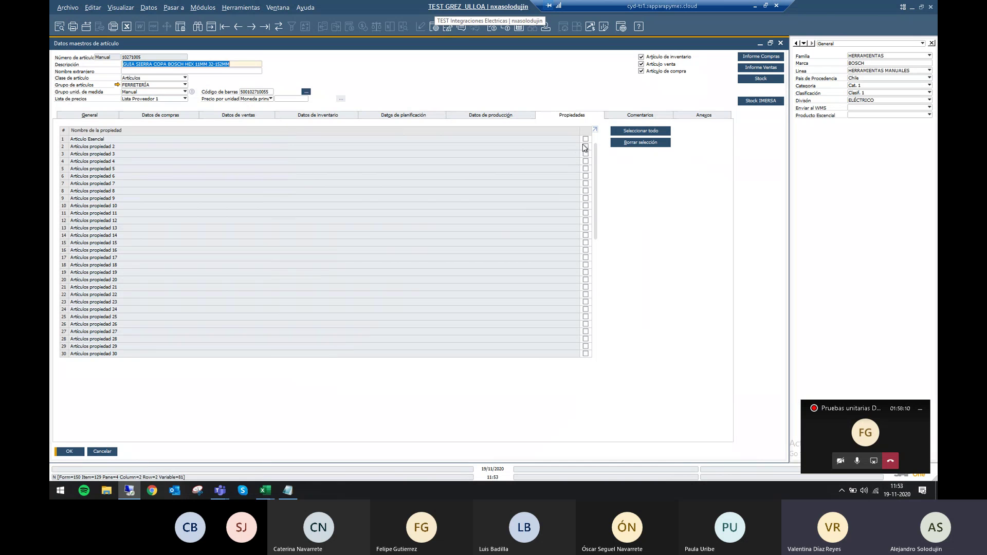
click(584, 141)
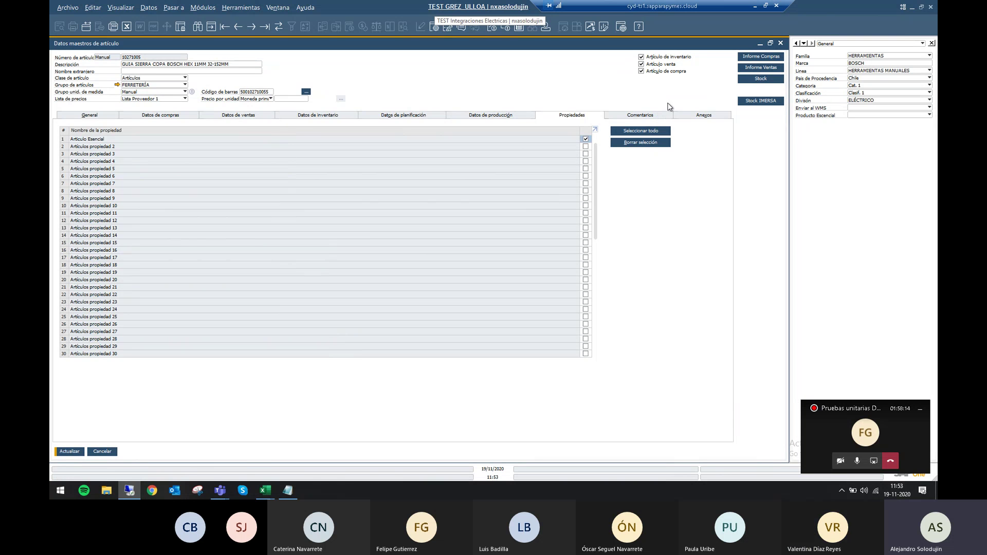
click(65, 452)
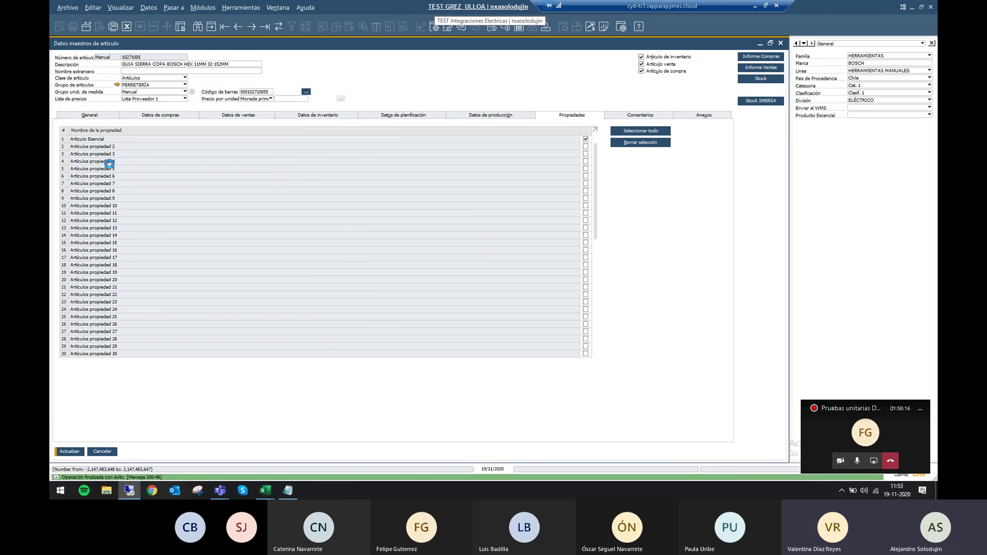
click(57, 452)
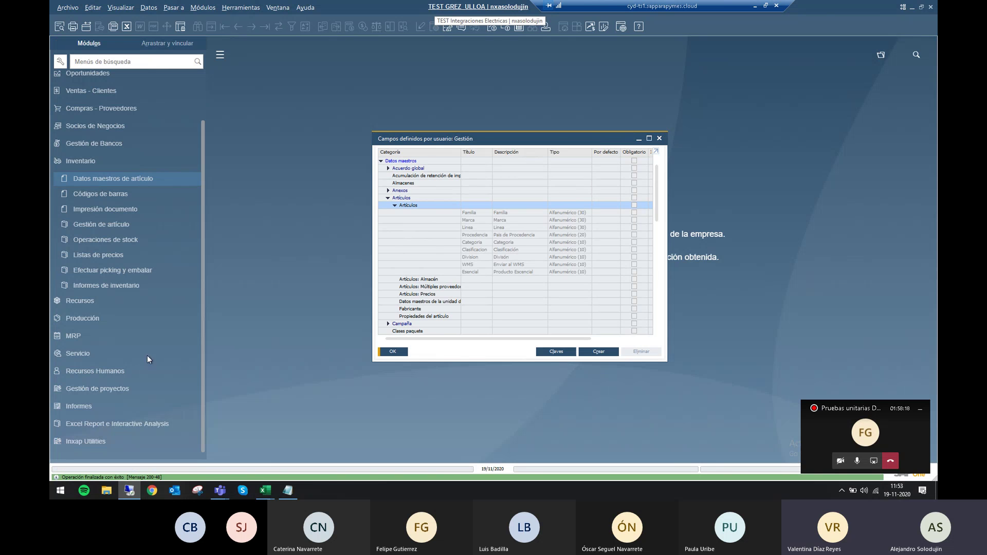
Close user-defined fields and open the Análisis de ventas report criteria under Ventas - Clientes.
click(395, 353)
click(89, 162)
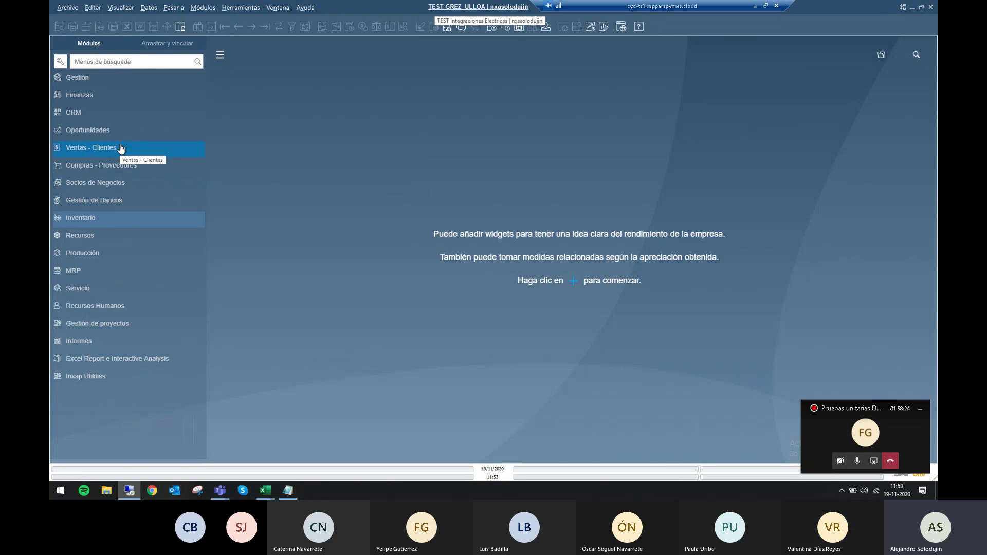
click(121, 149)
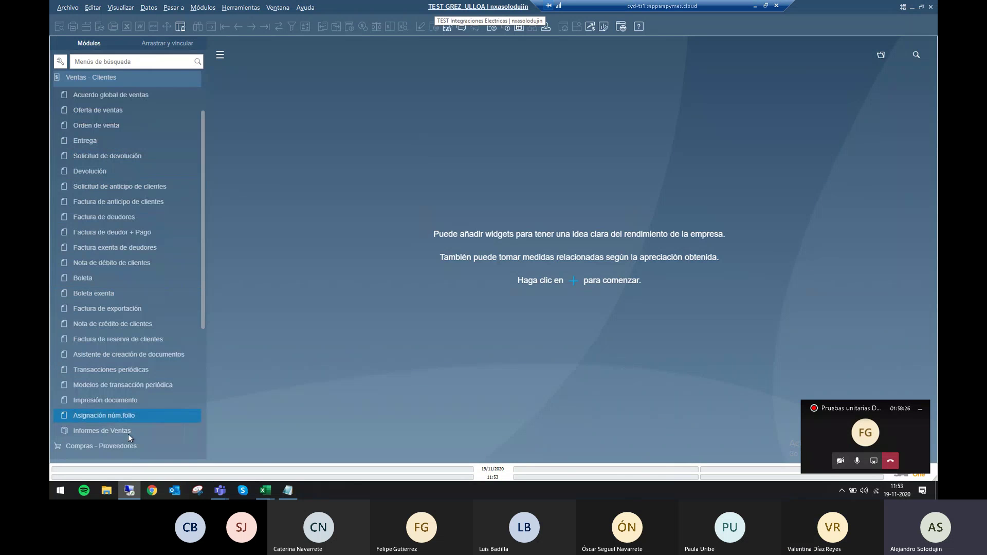
click(128, 434)
scroll(130, 427, down, 3)
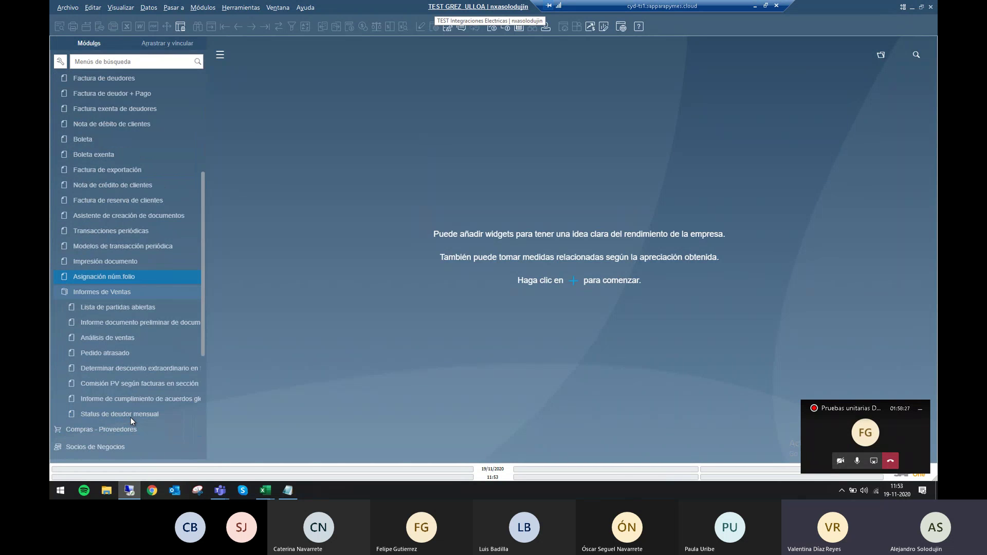
click(116, 340)
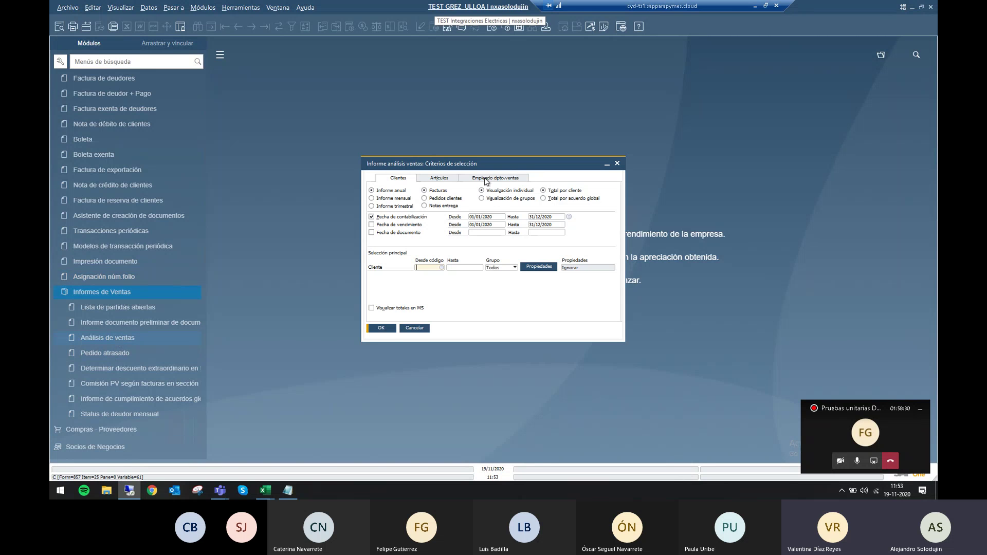
Check the item property filter offers Articulo Esencial, then cancel the sales analysis.
click(532, 270)
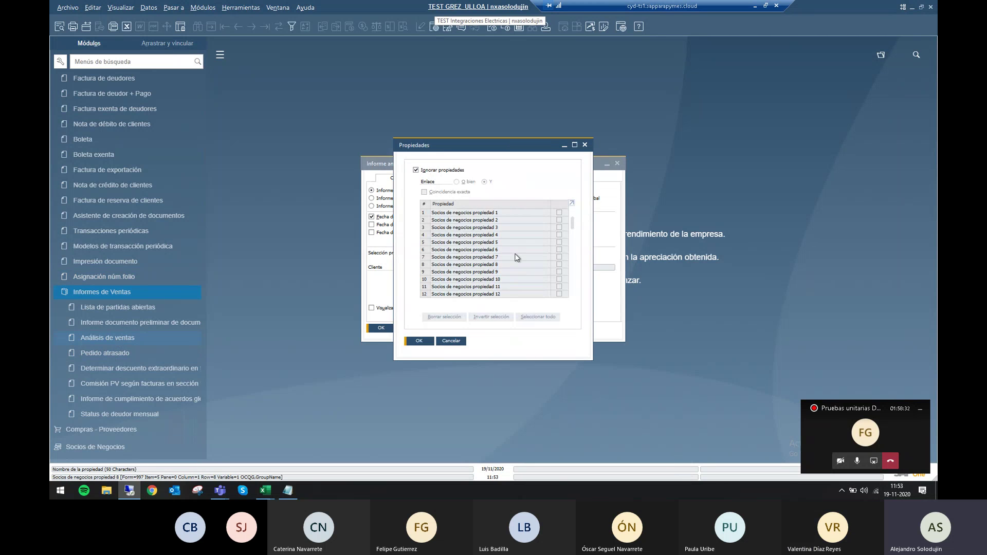
click(450, 341)
click(440, 178)
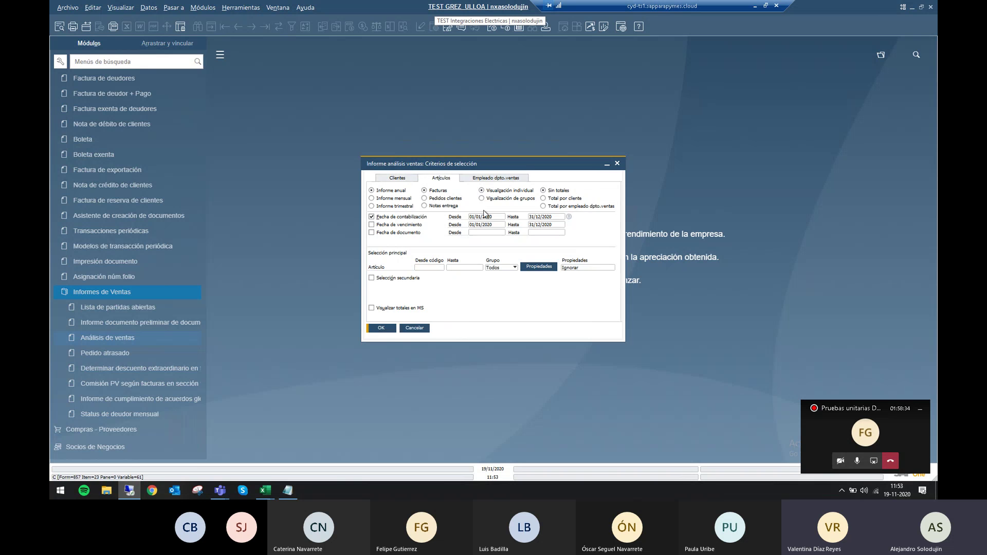
click(547, 267)
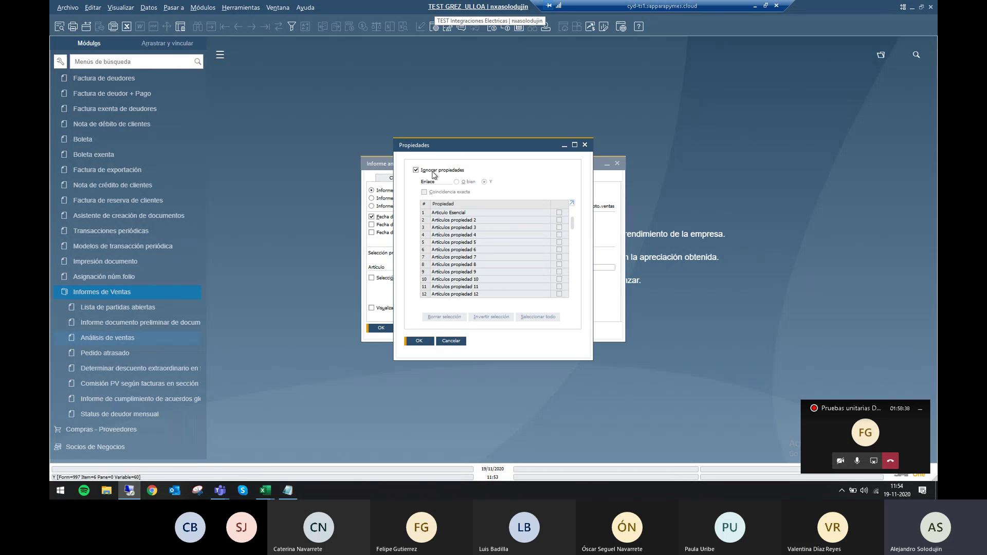
click(416, 170)
click(559, 212)
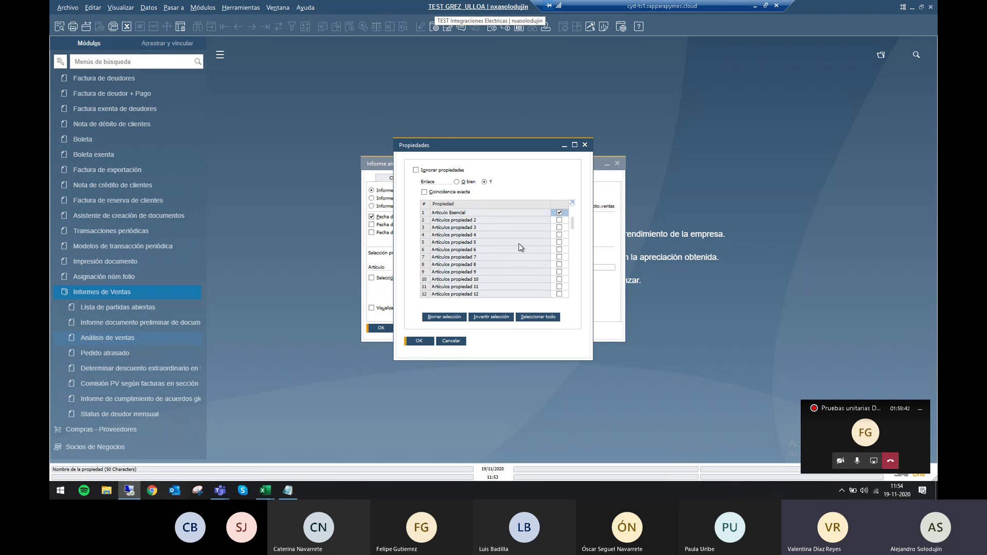
click(452, 343)
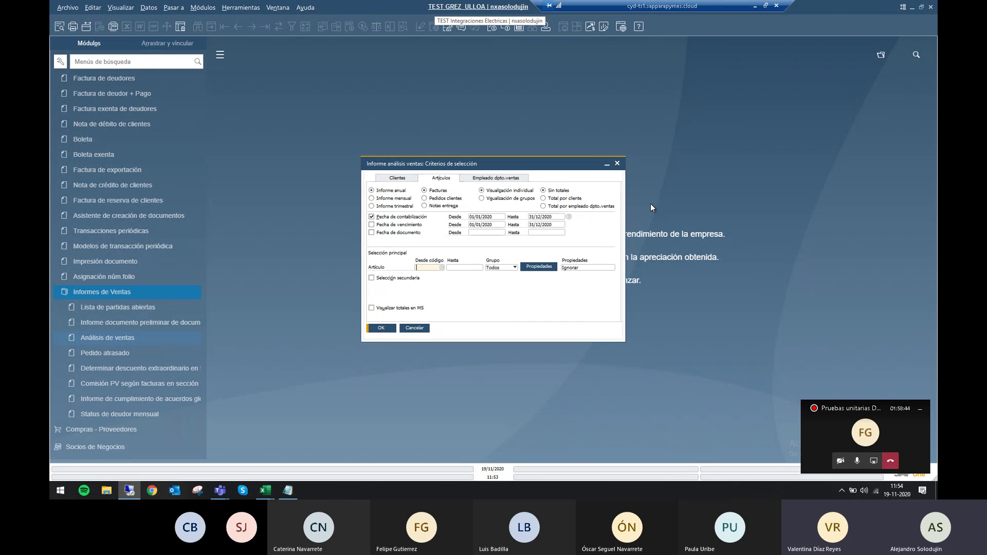
click(413, 328)
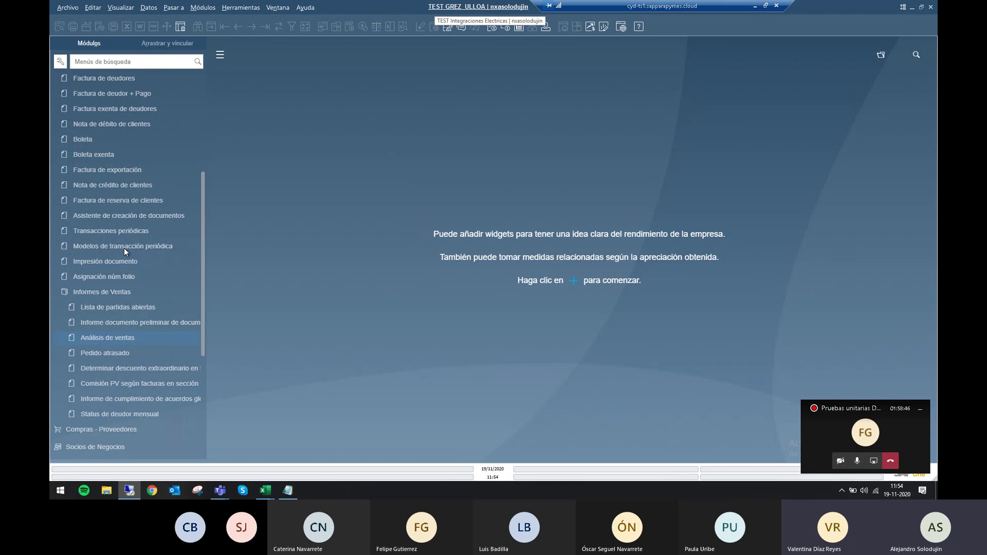
Navigate the modules menu back to Inventario and open item master data.
scroll(128, 244, up, 5)
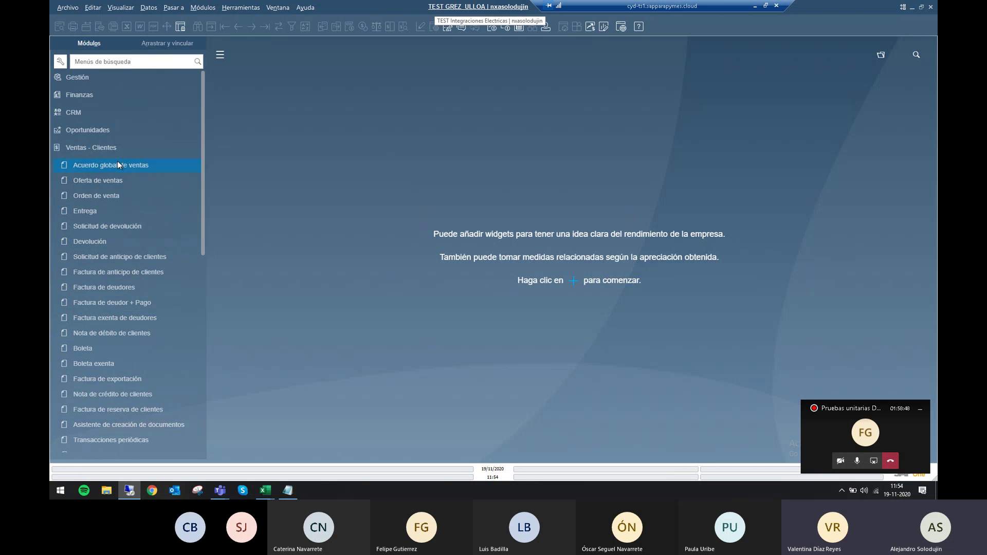
click(101, 153)
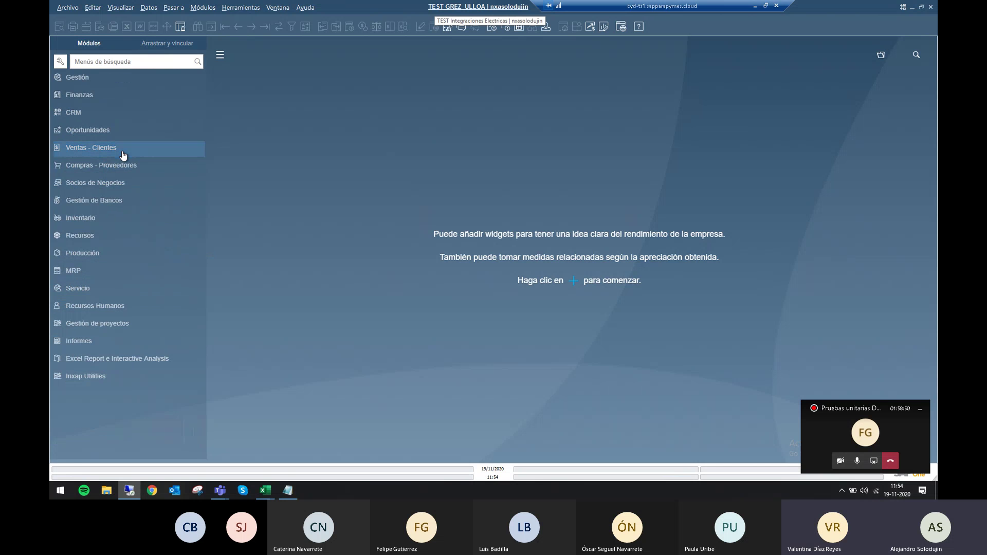
click(106, 186)
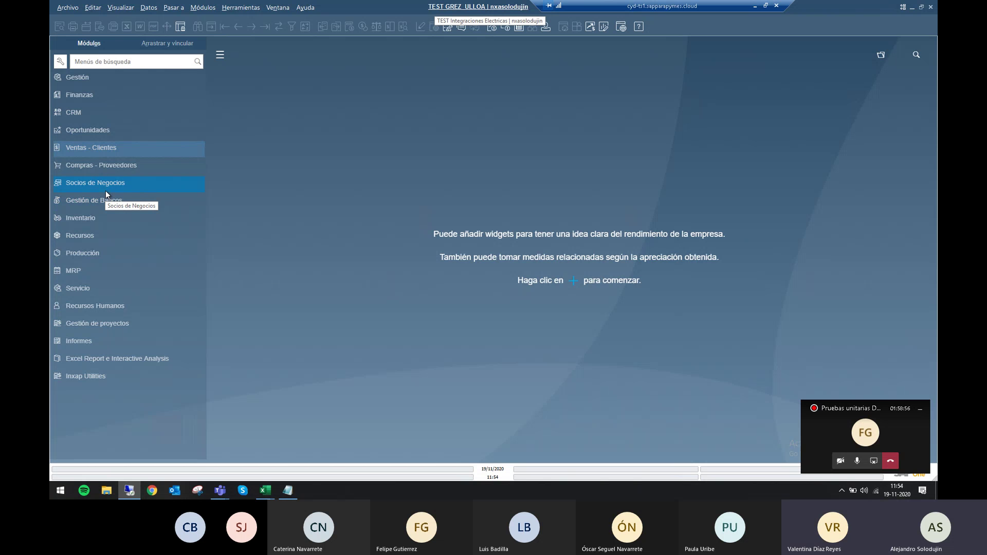
click(107, 200)
click(103, 187)
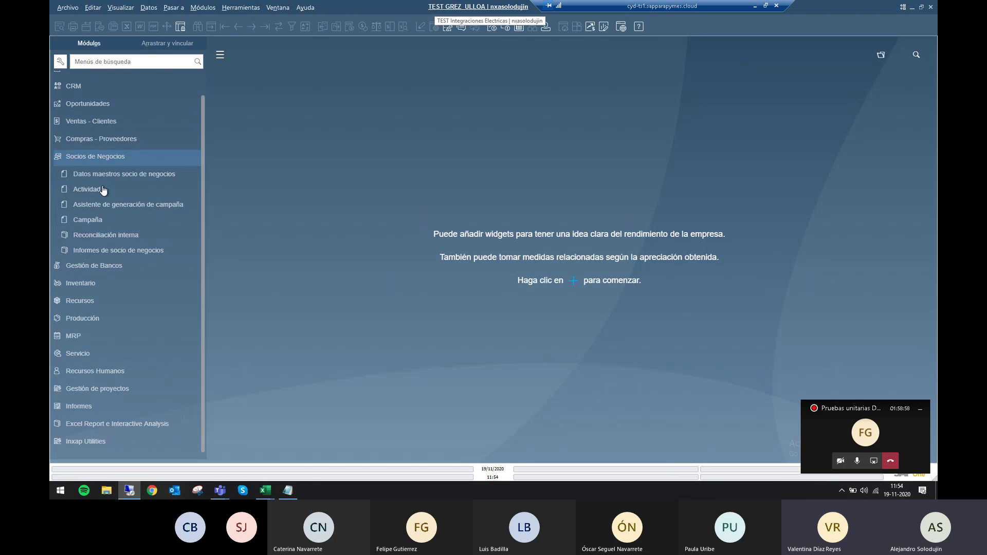
click(98, 158)
click(99, 216)
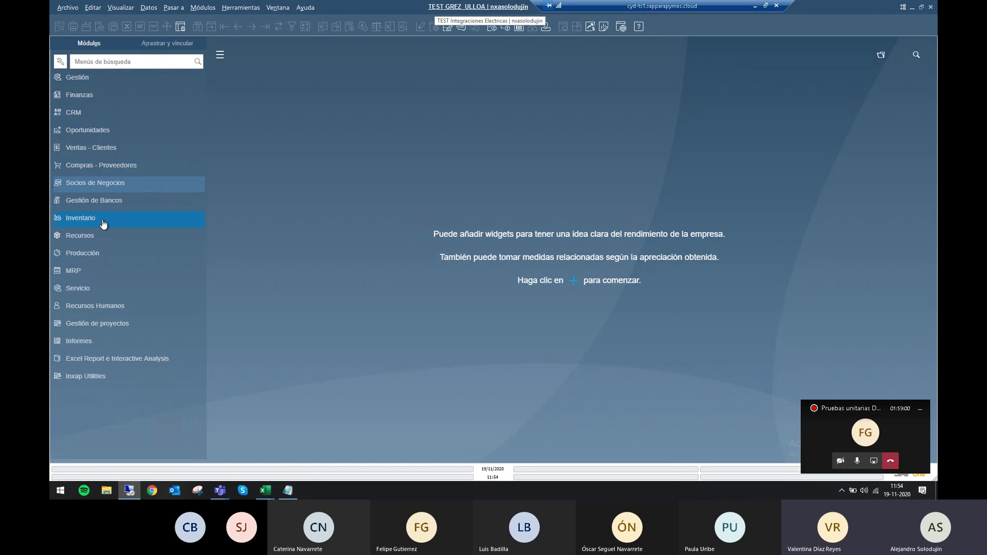
click(104, 180)
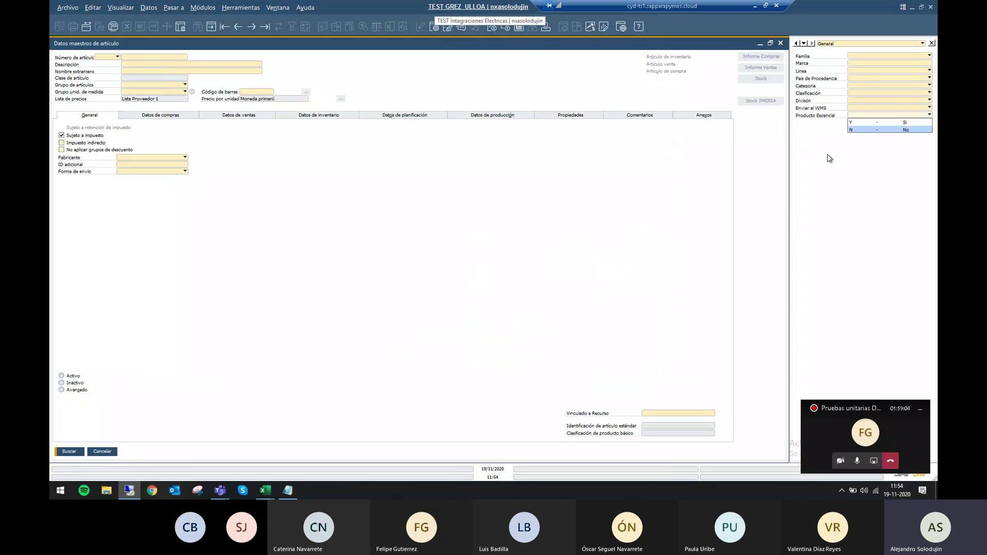
Search items by the Articulo Esencial property, which finds item 10271005.
click(573, 115)
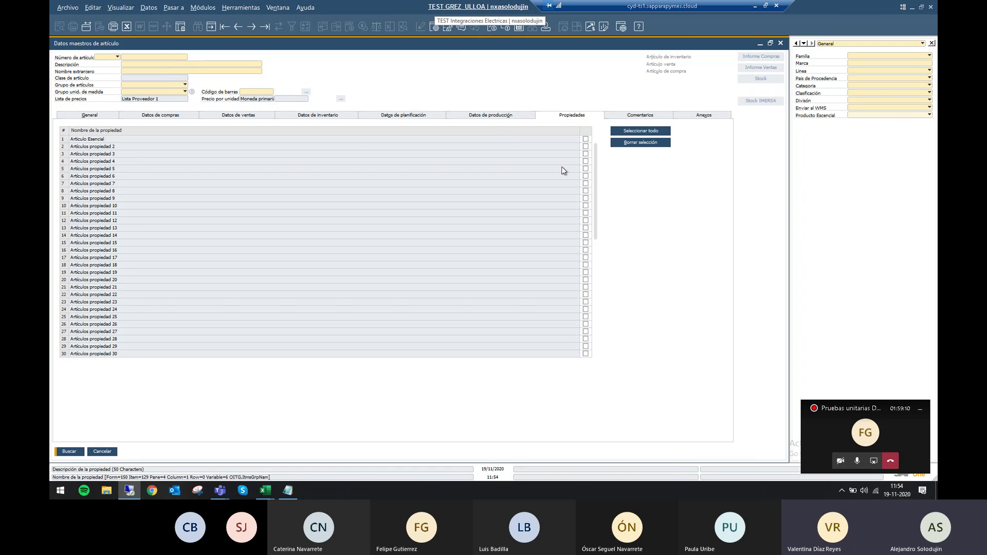
click(861, 115)
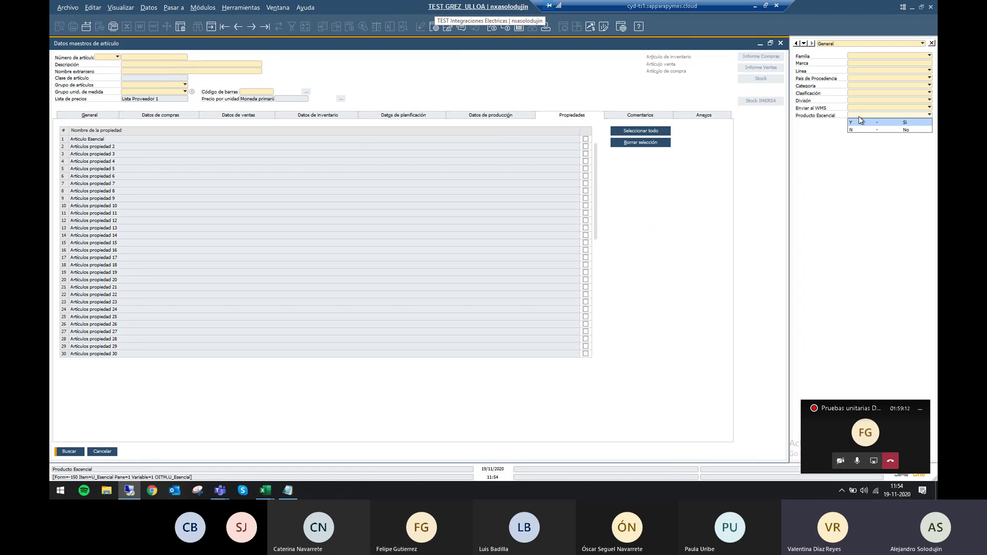
click(586, 140)
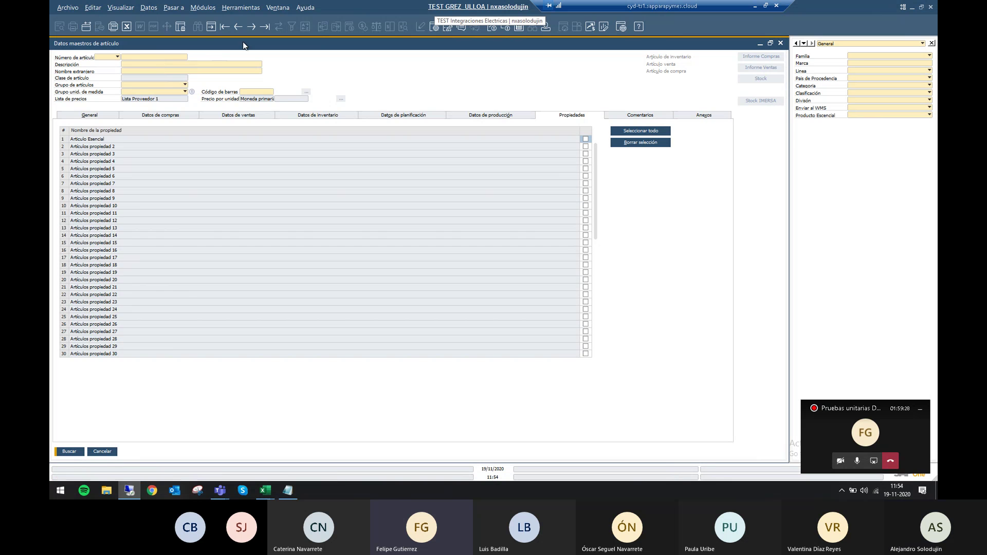
click(227, 30)
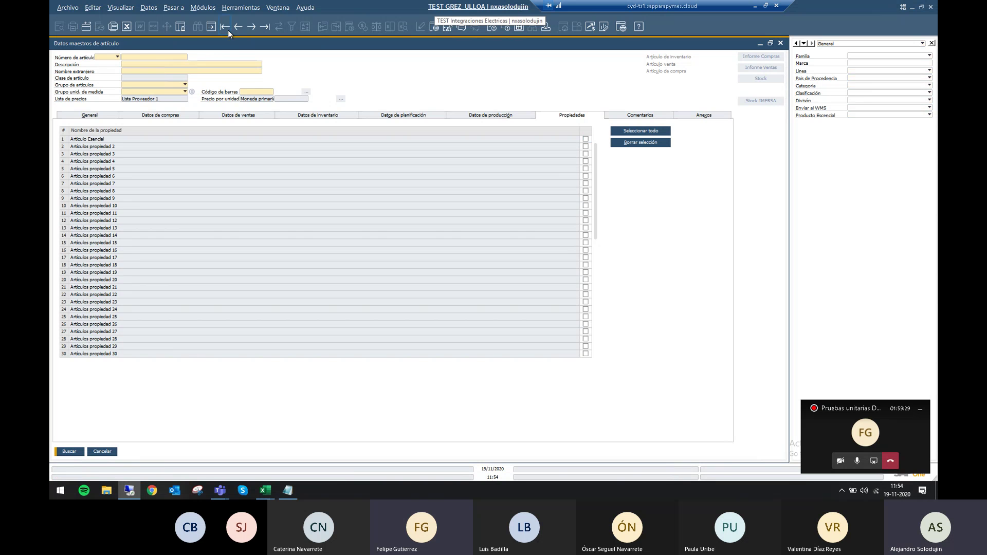
click(249, 7)
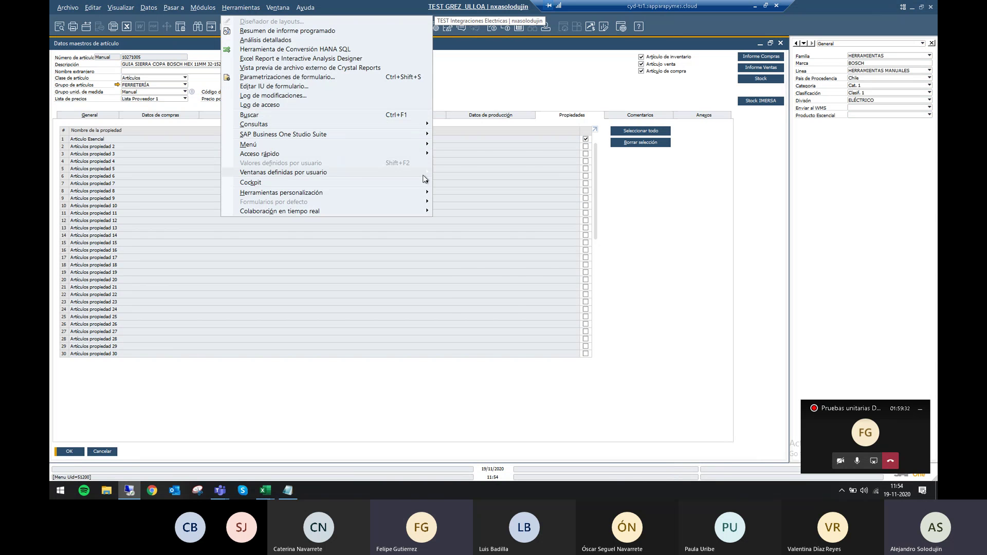
mouse_move(424, 175)
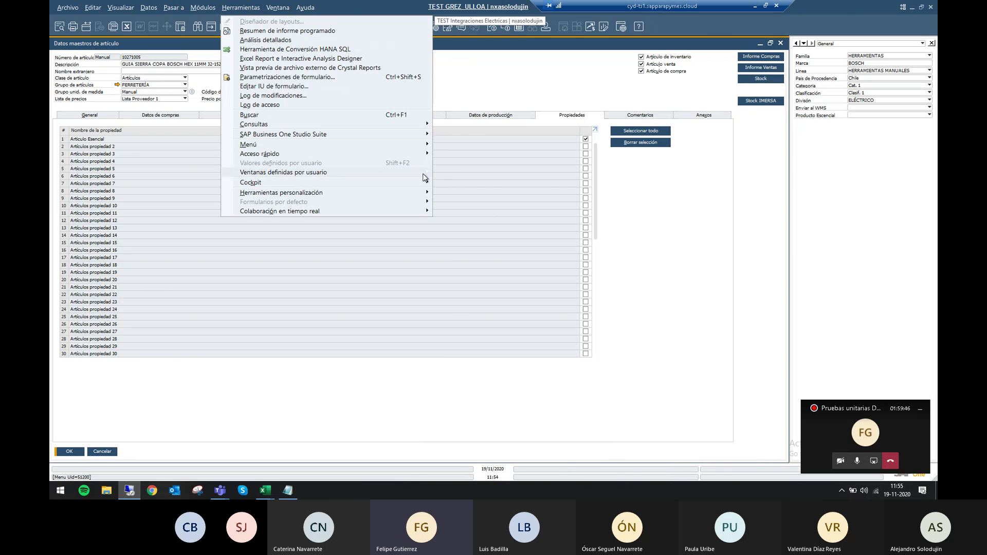
click(476, 80)
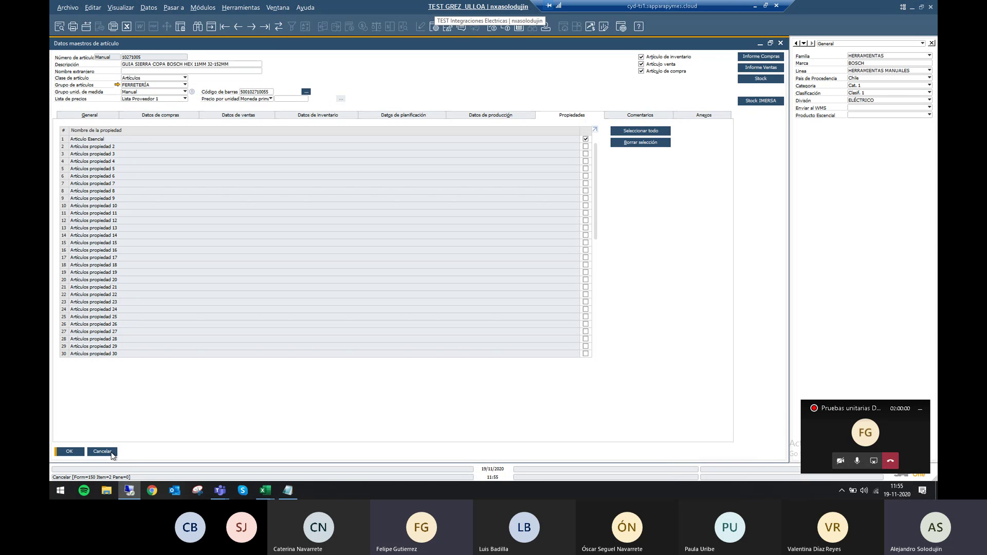
click(102, 452)
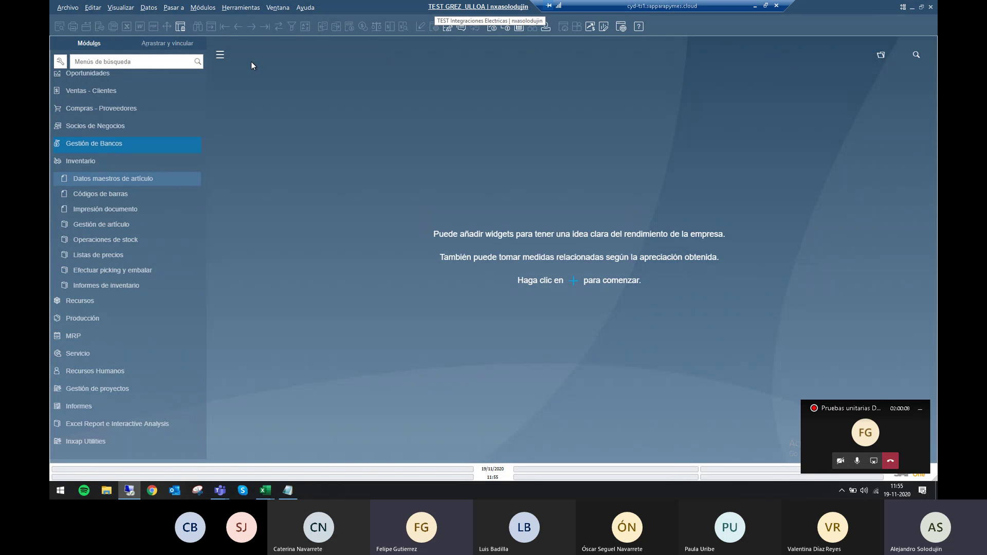
click(126, 256)
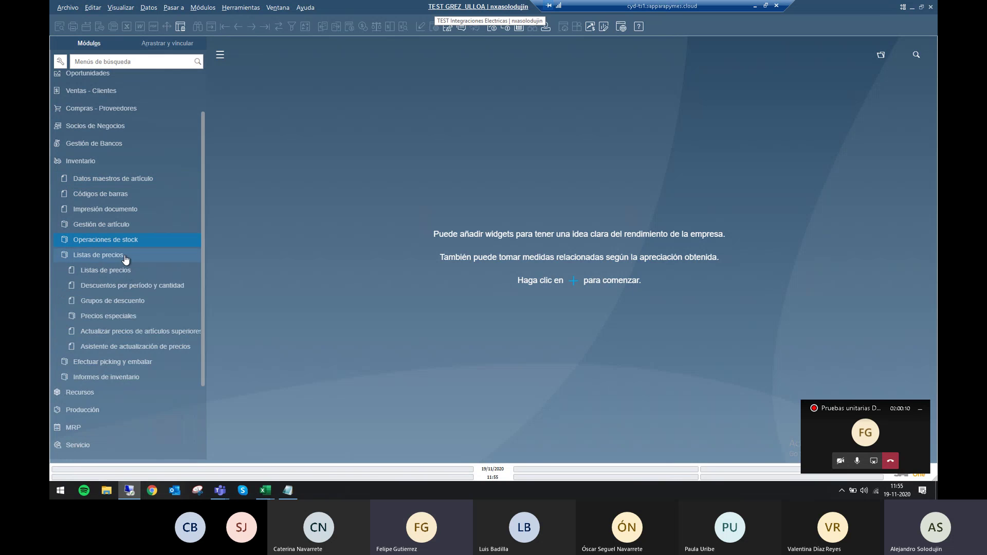
click(127, 270)
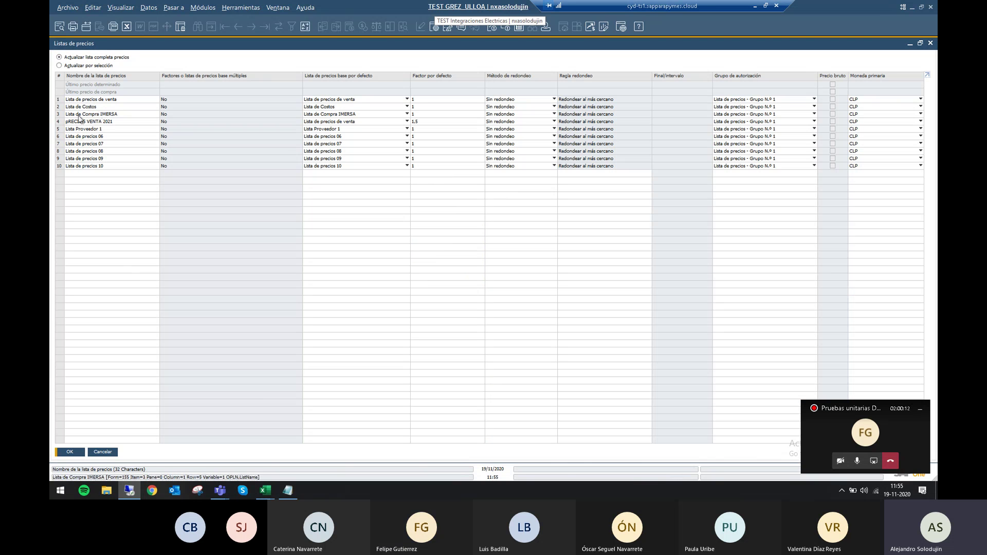
click(60, 114)
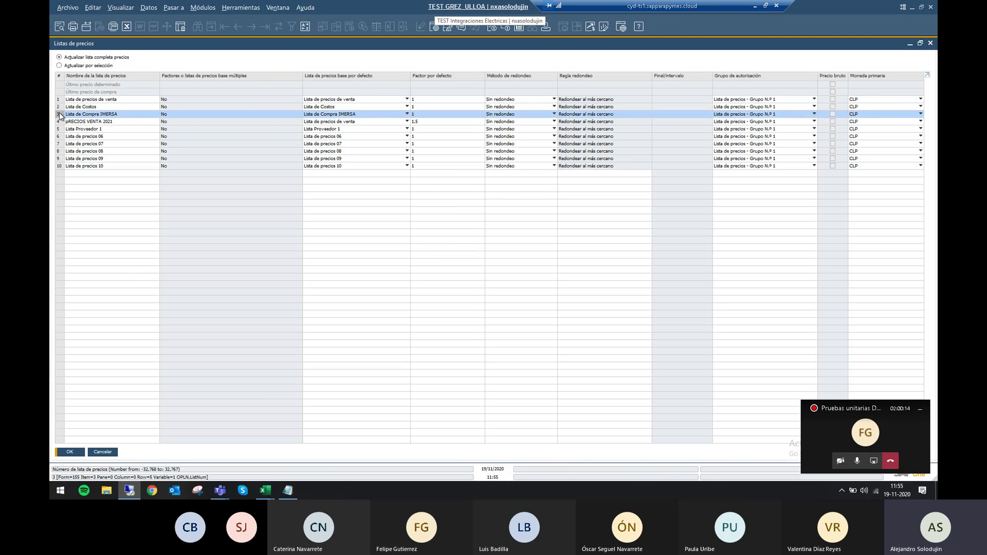
double_click(60, 115)
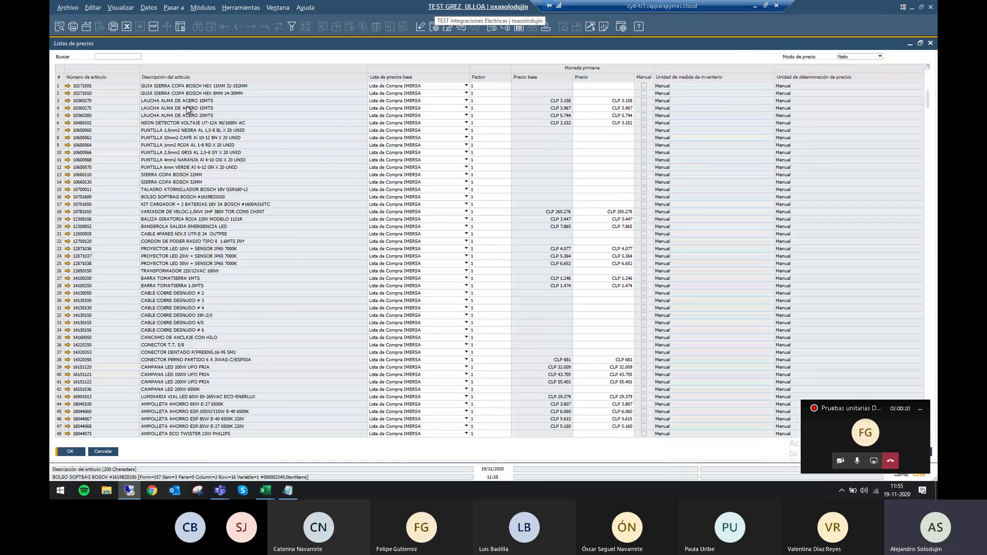
key(Escape)
key(Escape)
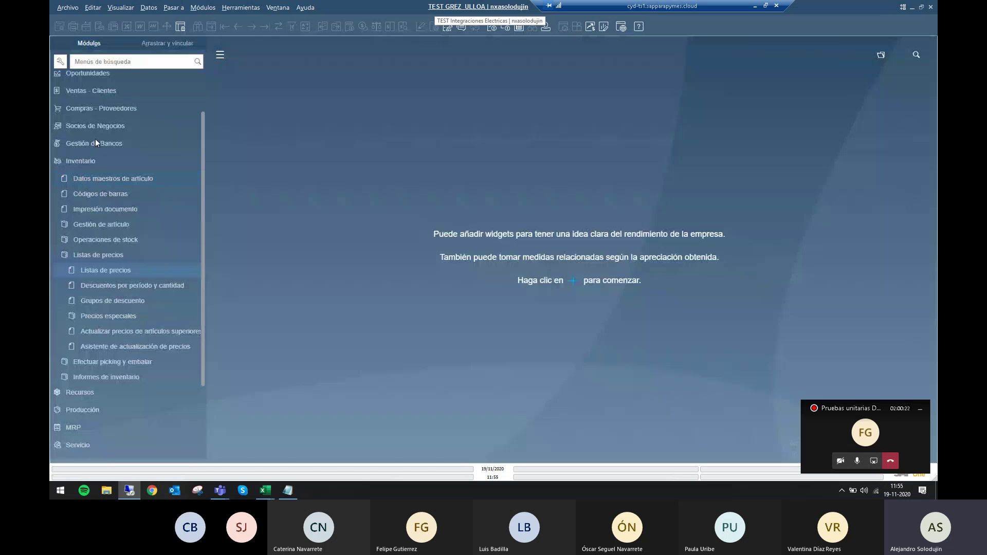
Find the IMPORTADORA IMERSA supplier in business partner master data by searching *imersa*.
click(101, 127)
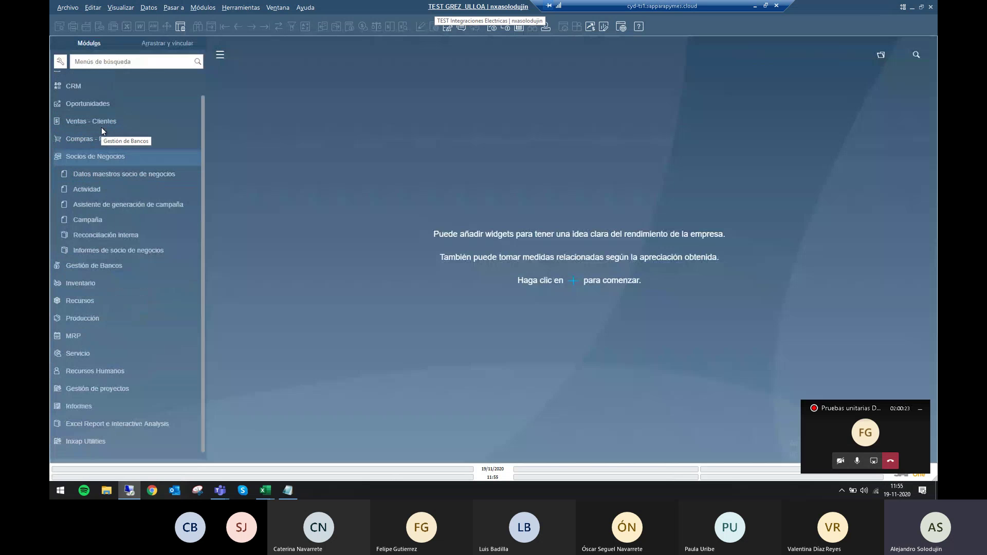
click(112, 174)
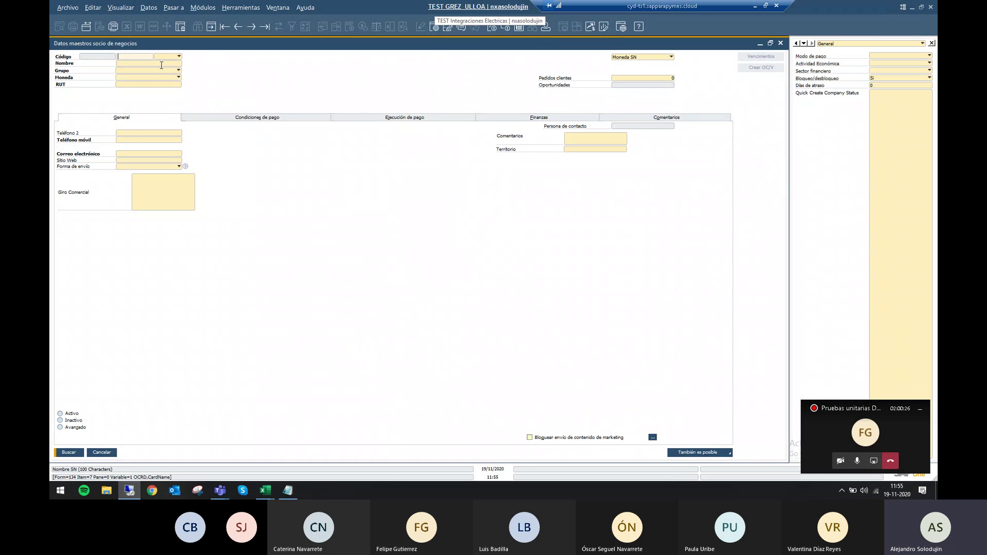
text(*imersa*)
key(Return)
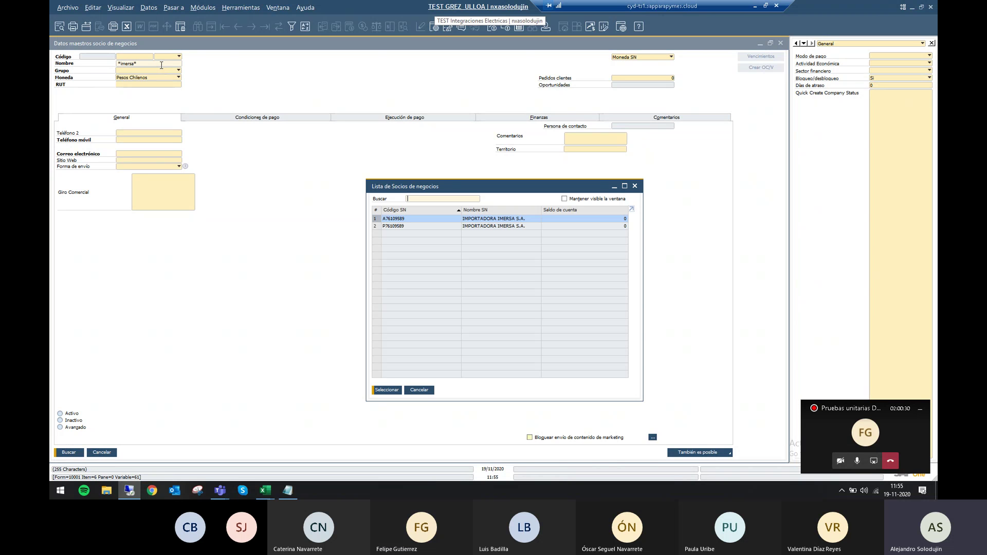
key(Down)
key(Return)
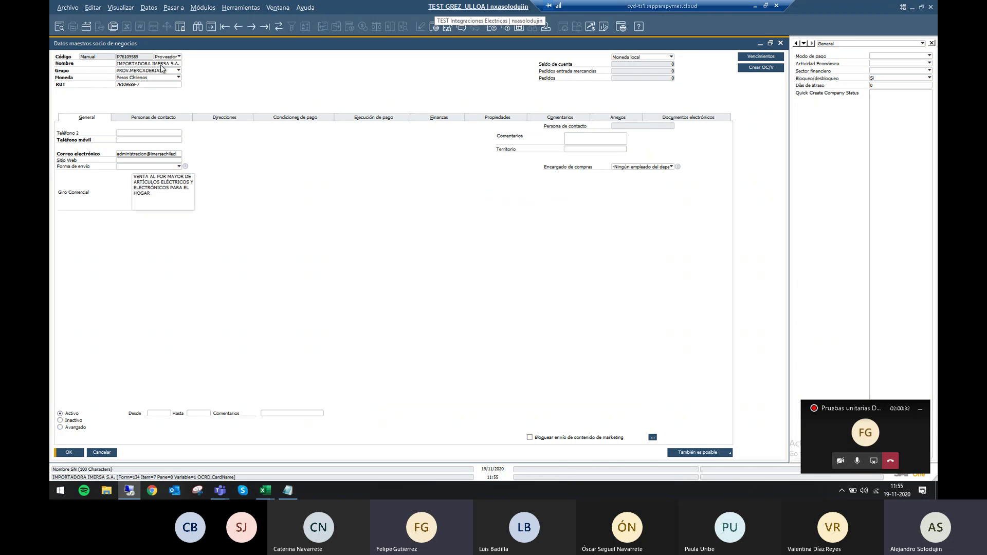
Set the supplier's price list to Lista de Compra IMERSA, update, and close the form.
click(270, 118)
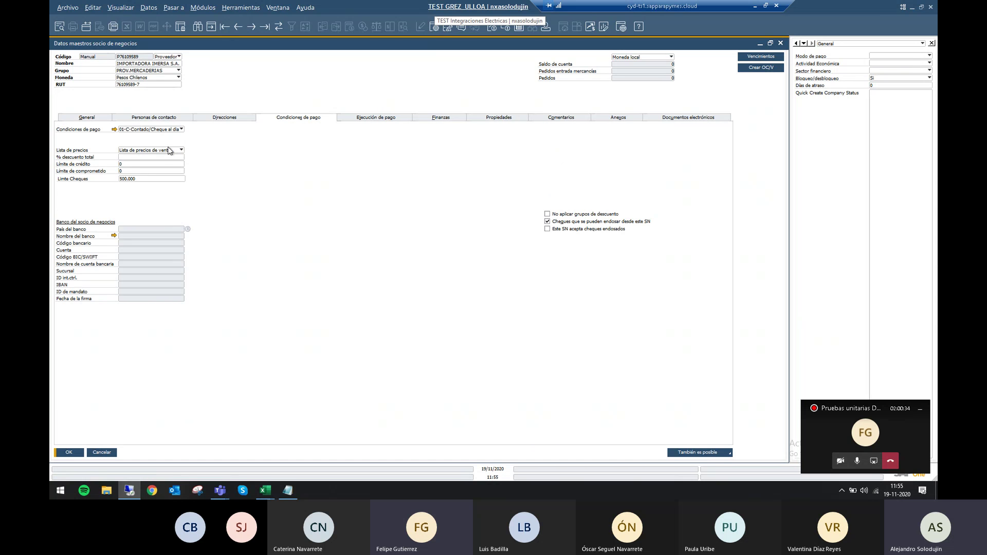
click(166, 151)
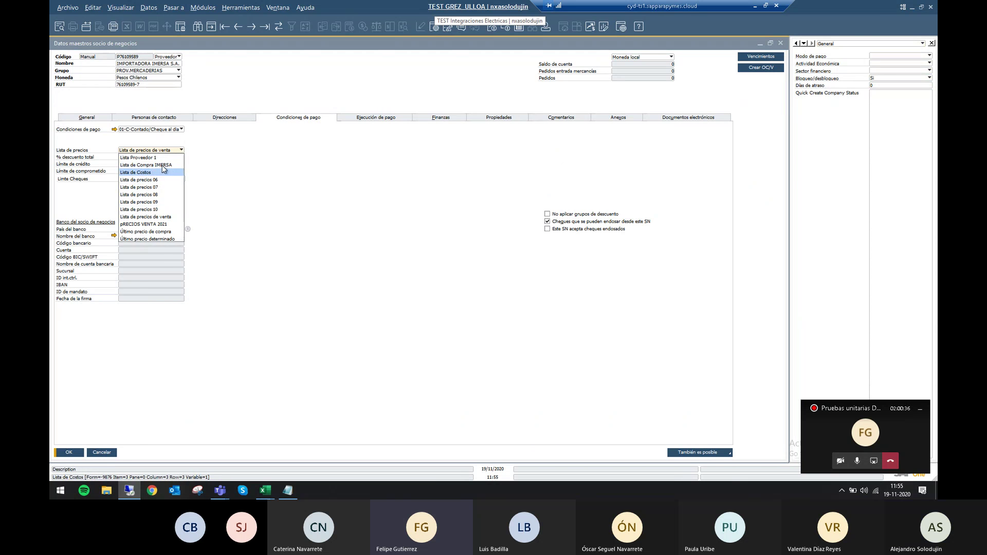
click(161, 165)
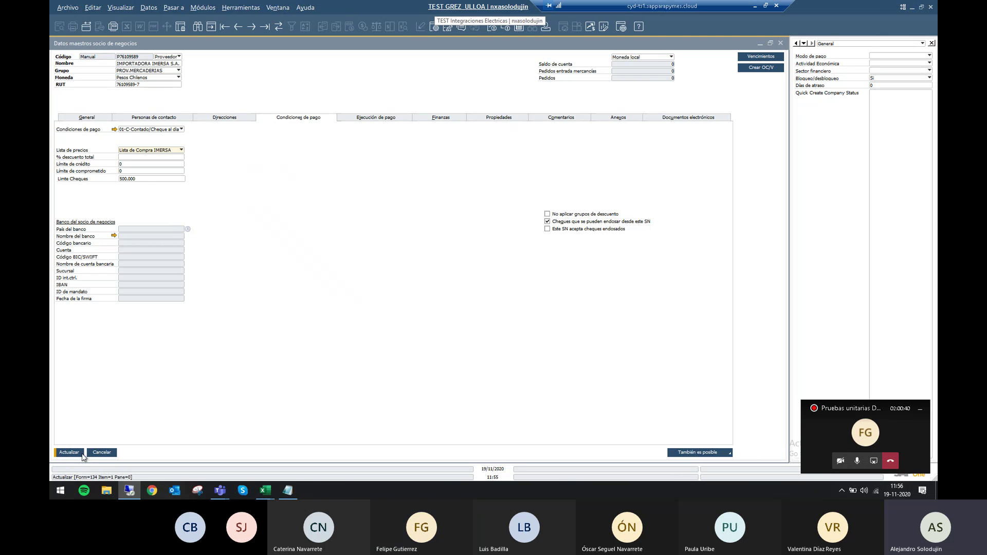
click(80, 453)
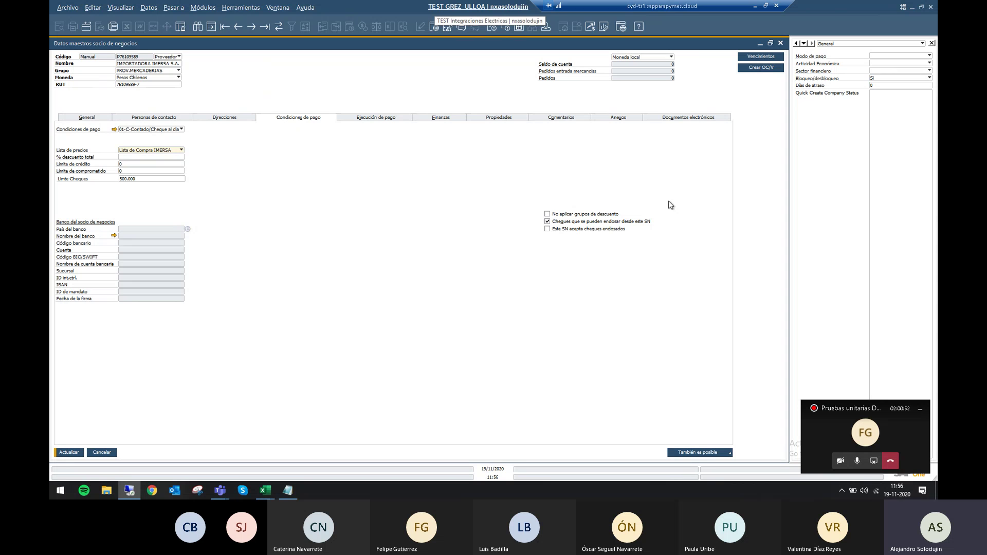
key(alt+Tab)
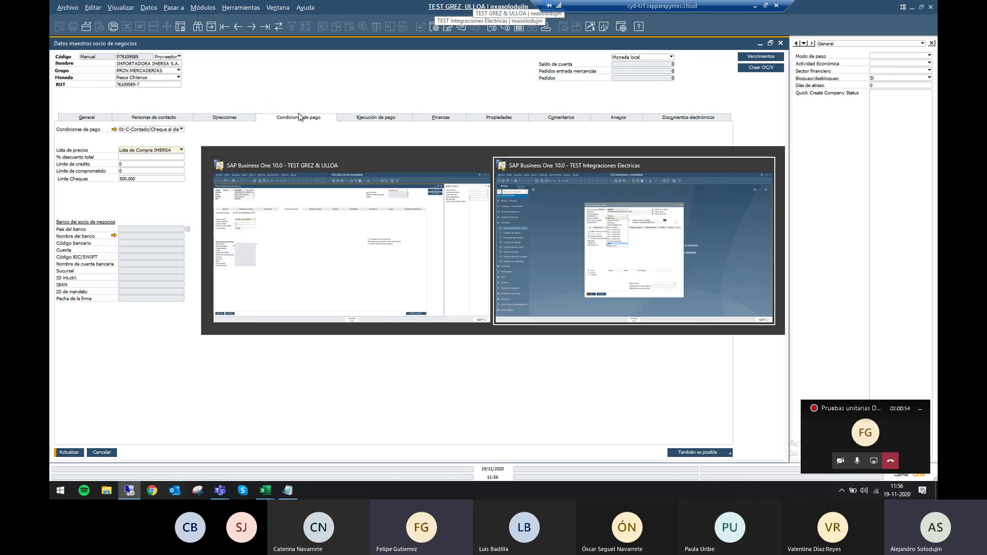
key(alt+Tab)
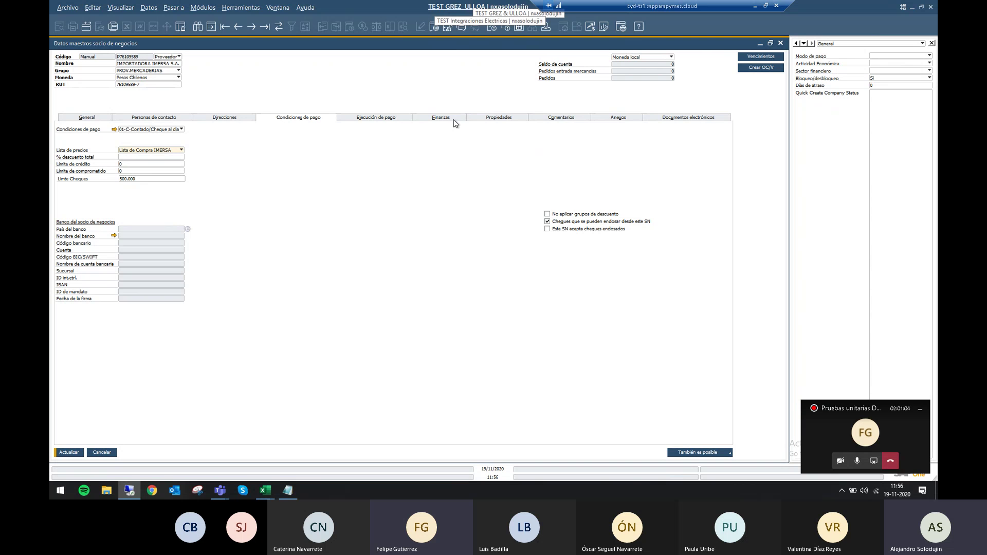
click(780, 43)
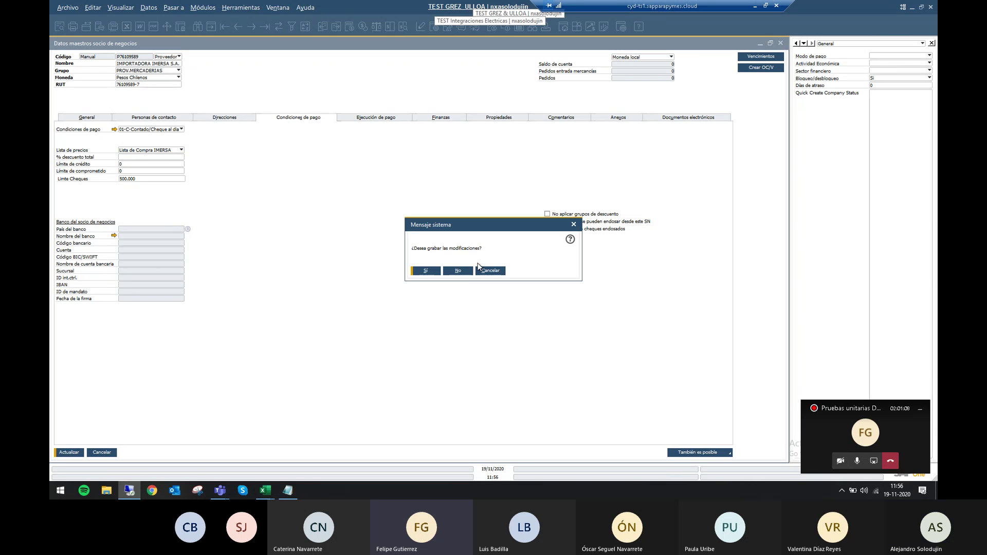
Confirm the supplier save, then show item 10271005's inventory data from item master data.
click(458, 272)
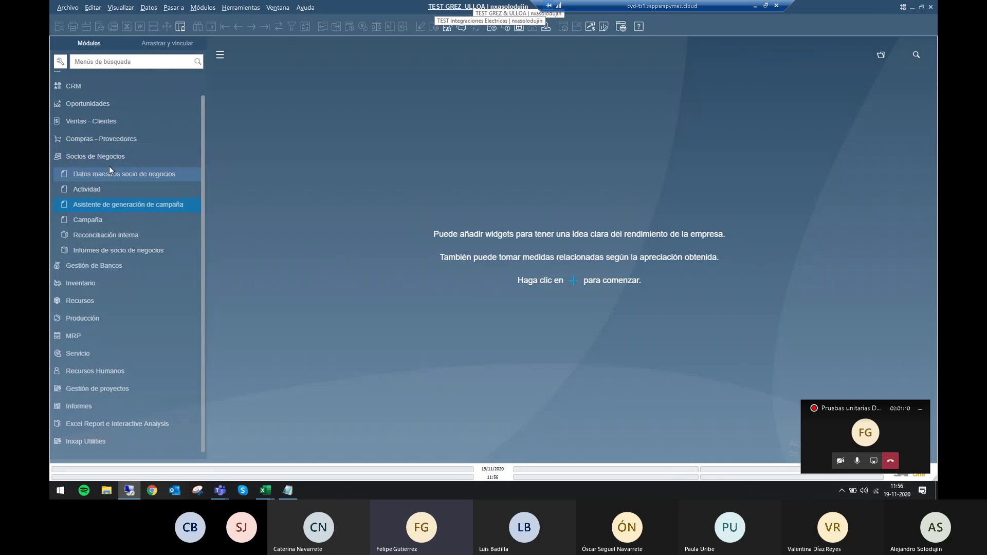
click(110, 161)
click(101, 220)
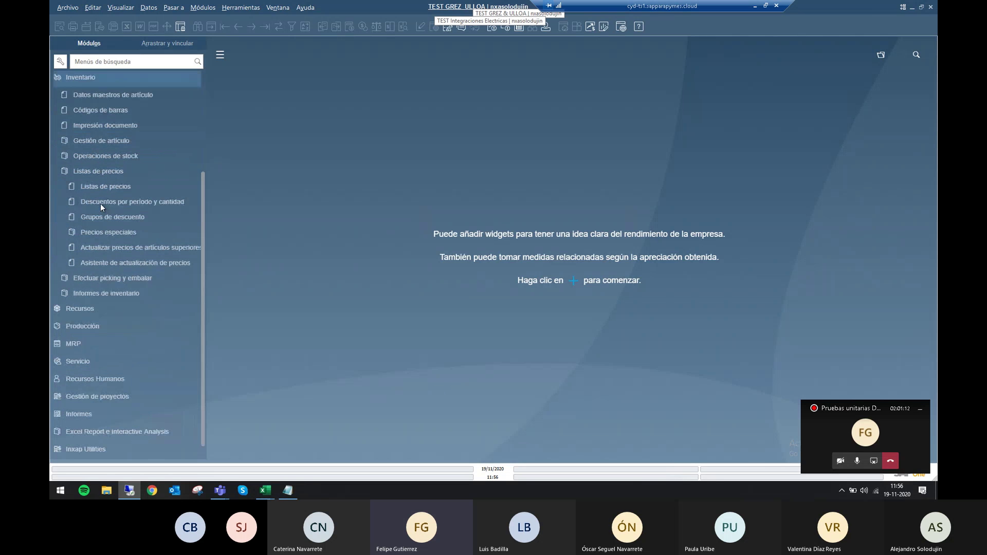
click(140, 97)
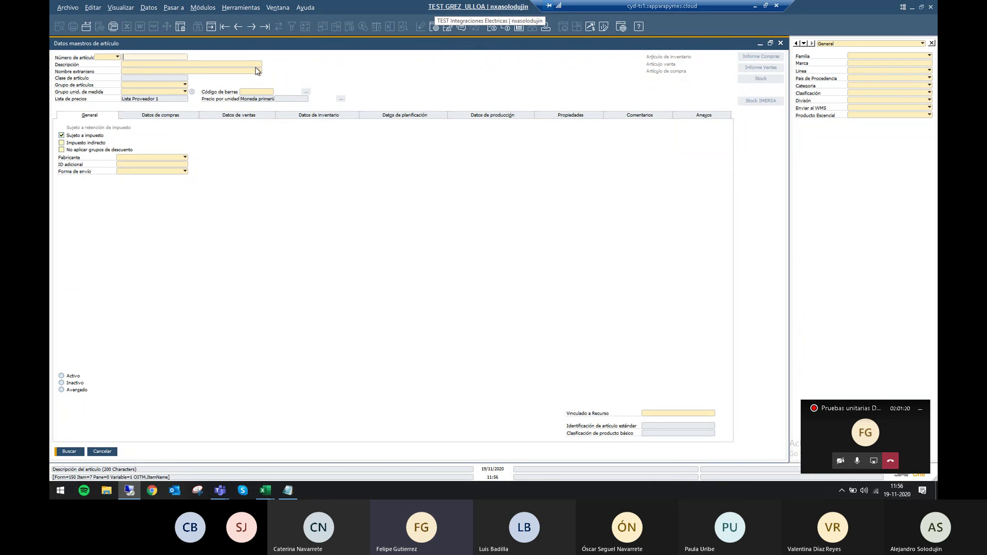
click(264, 25)
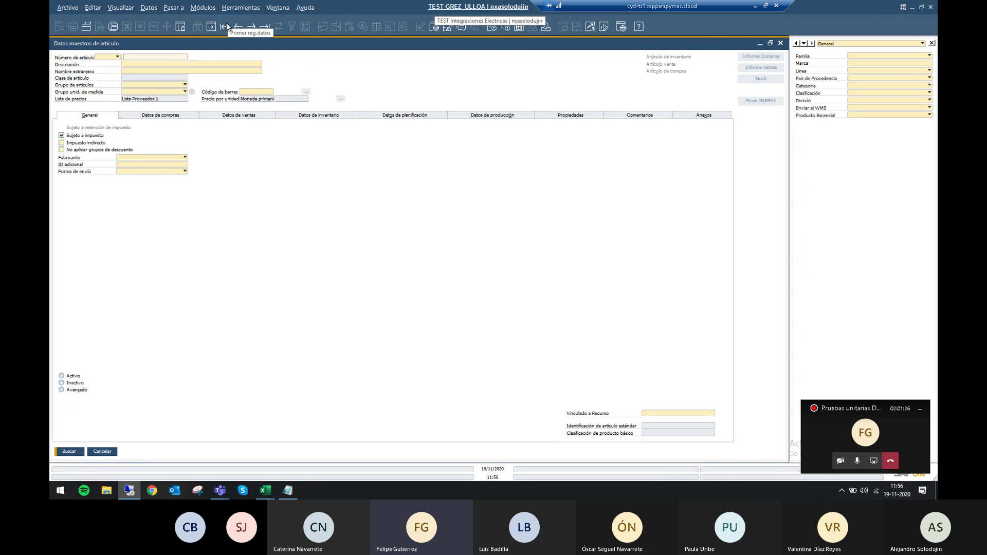
click(330, 117)
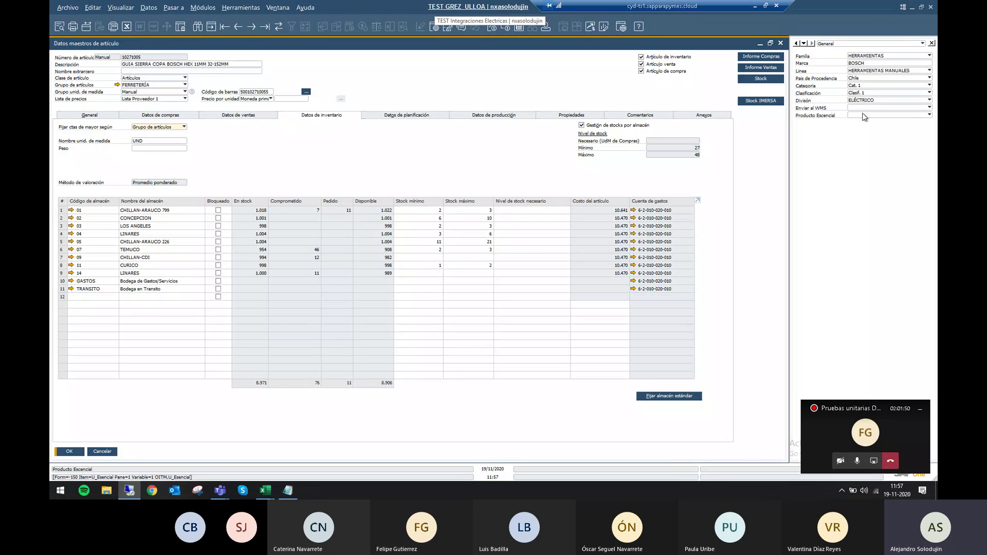
Review item 10271005's production data, Artículo Esencial property and Producto Escencial choices, then its General tab.
click(518, 117)
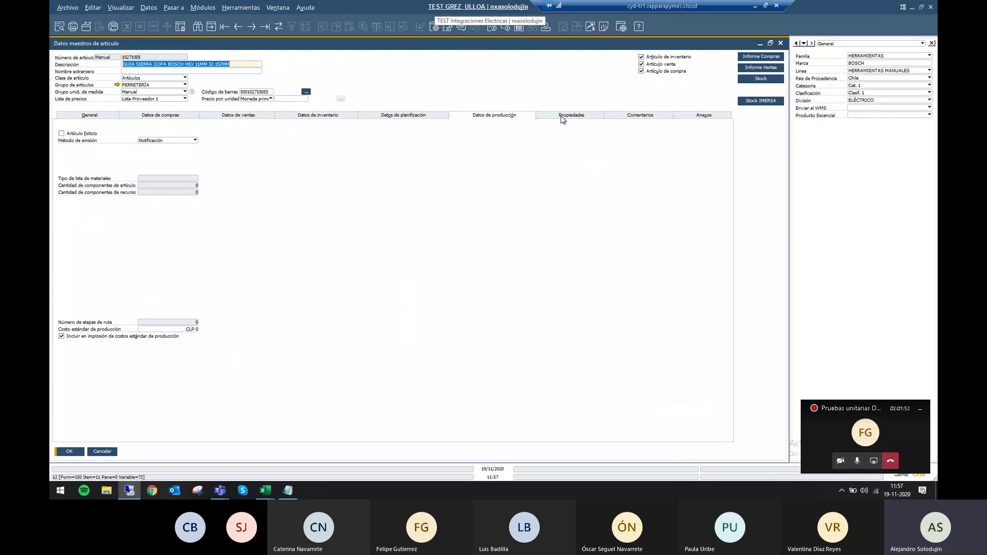
click(562, 120)
click(864, 116)
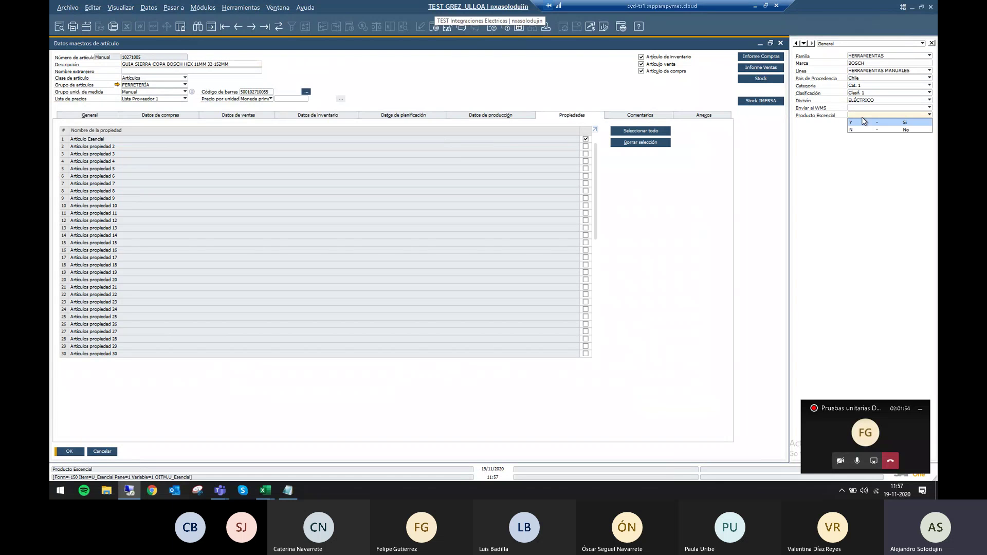
click(861, 116)
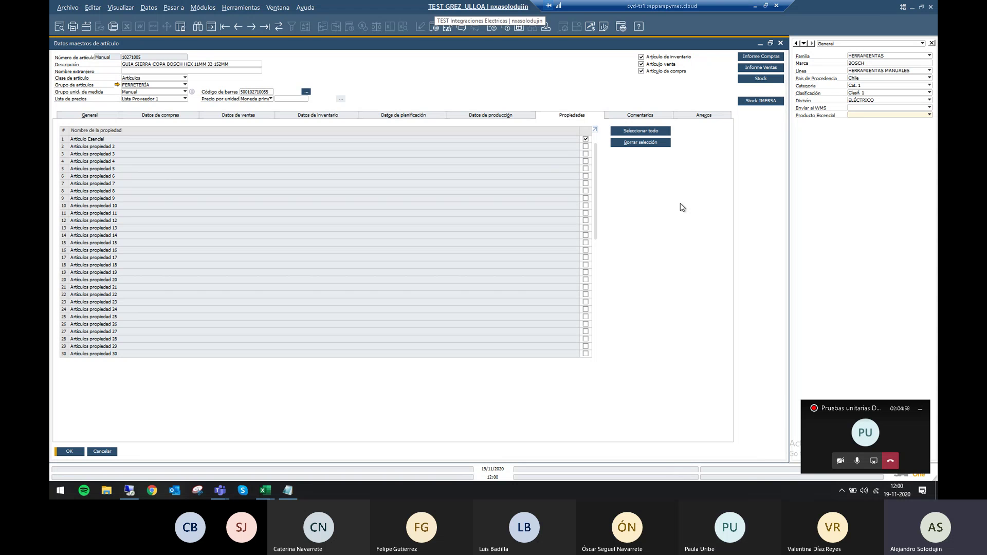
right_click(680, 203)
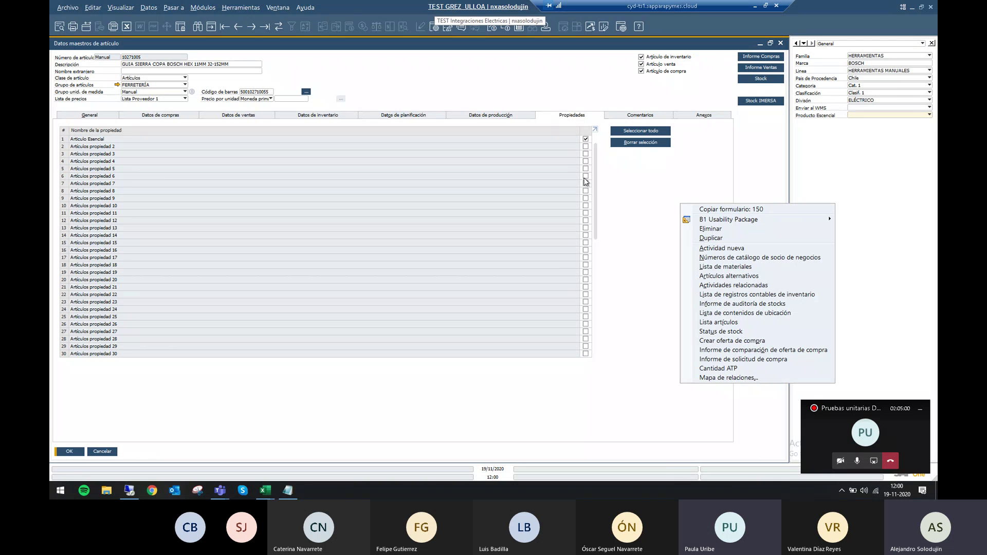
click(682, 184)
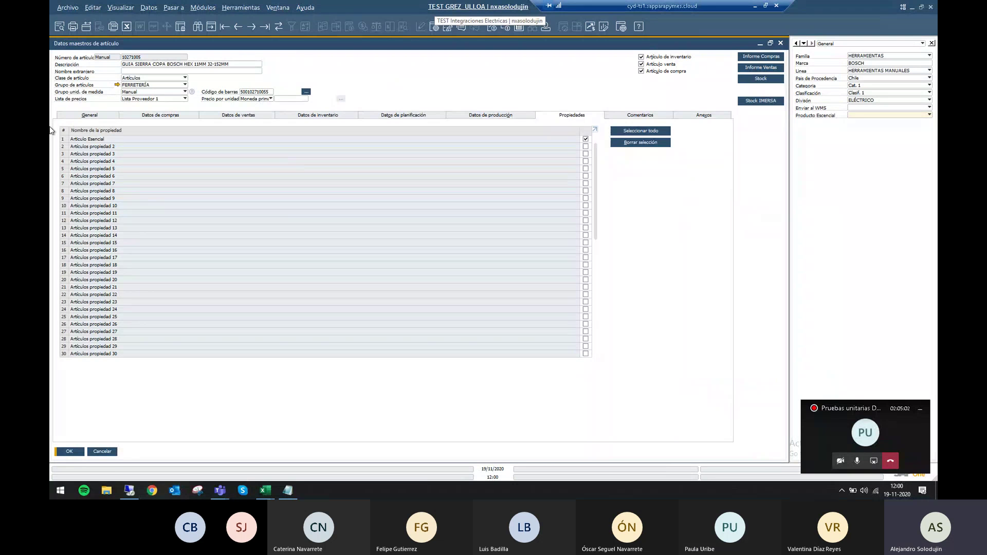
click(102, 112)
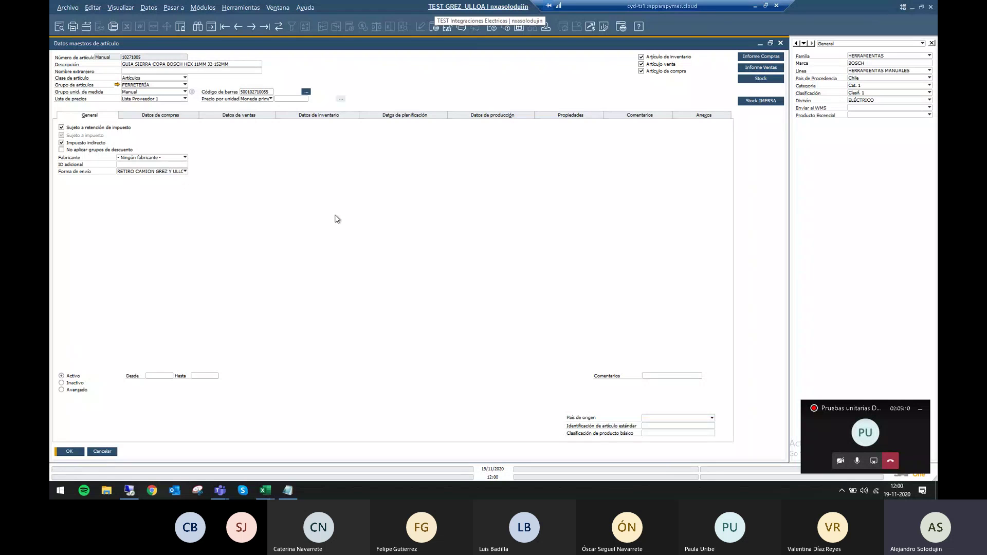
Switch item 10271005 to Inactivo and back to Activo, then stop the Teams screen share.
click(77, 382)
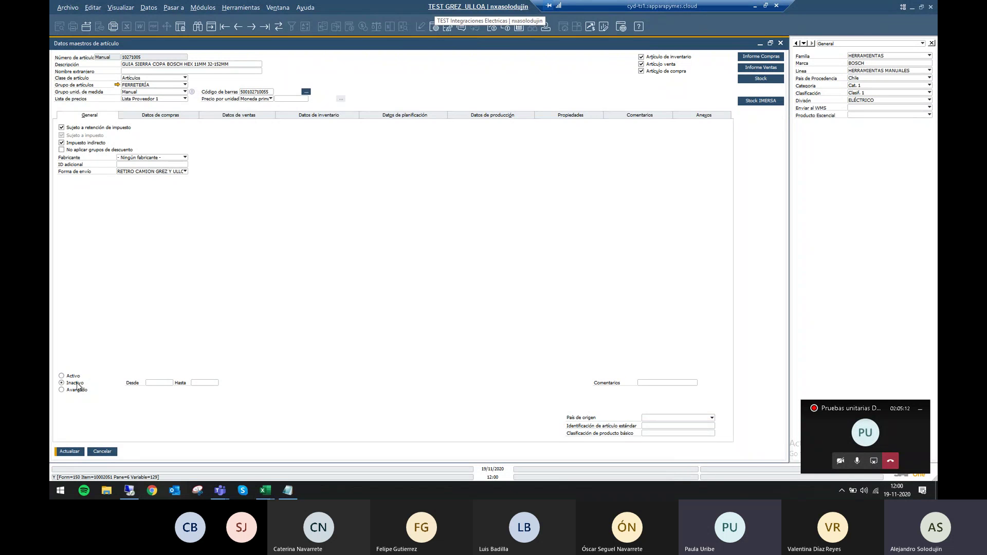
click(78, 378)
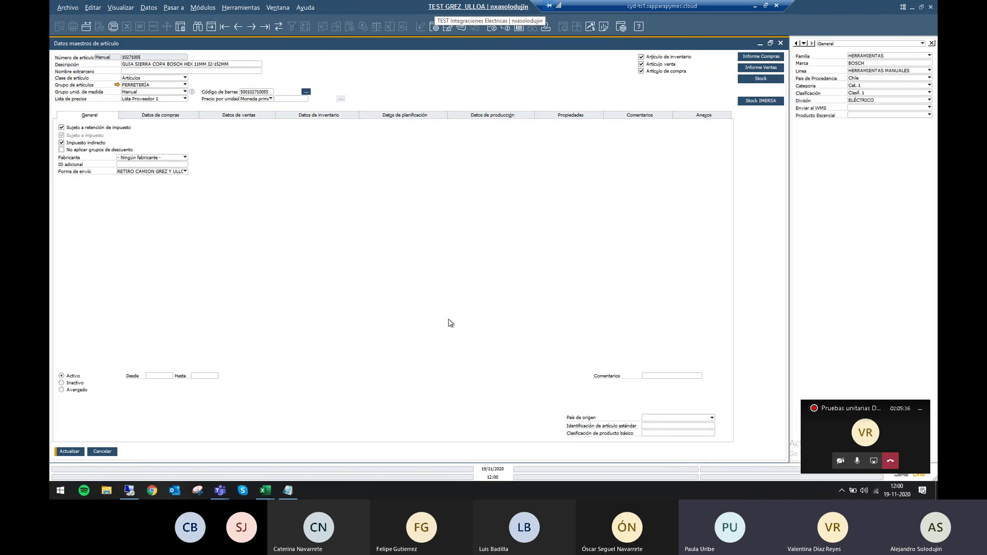
click(842, 429)
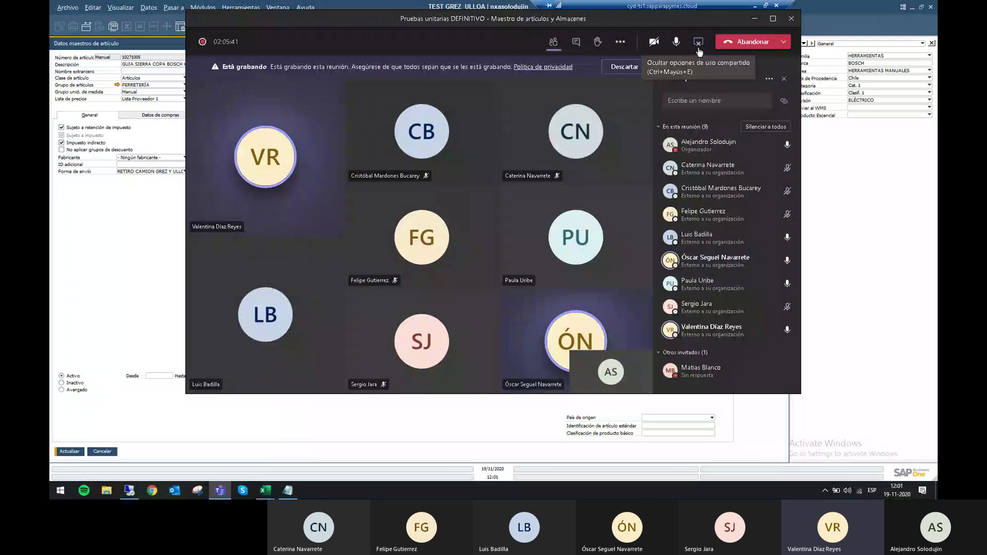
click(700, 48)
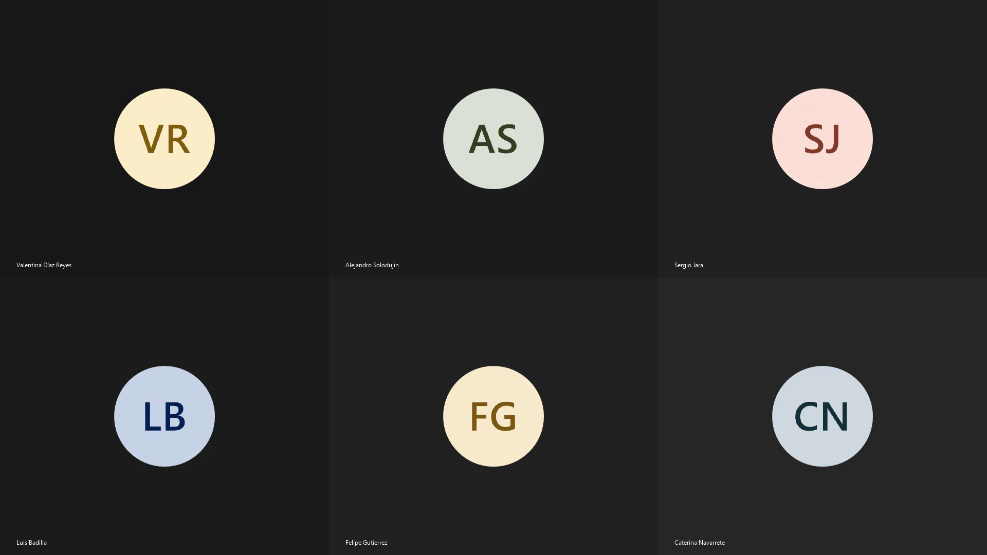